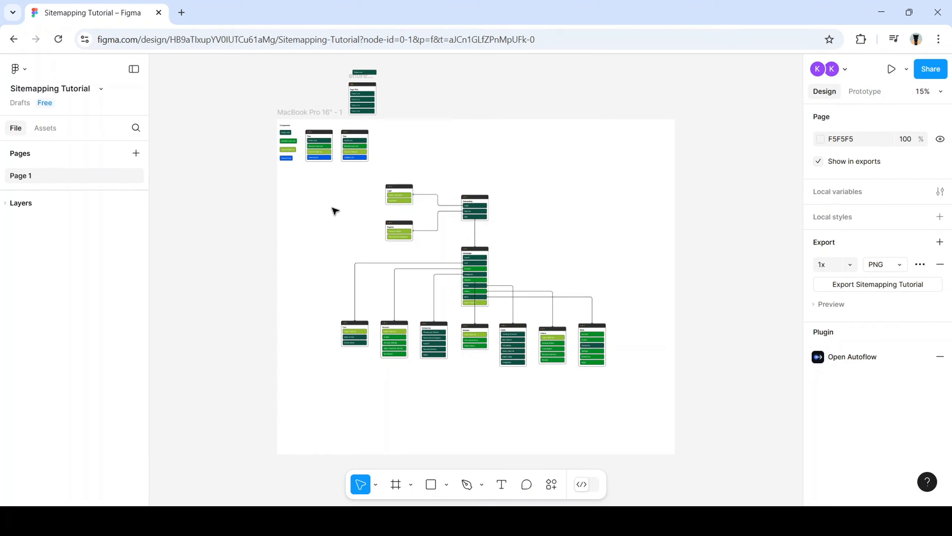
Zoom to about 71% on the four link buttons and two sample page cards
scroll(325, 206, "up", 5)
scroll(489, 202, "down", 4)
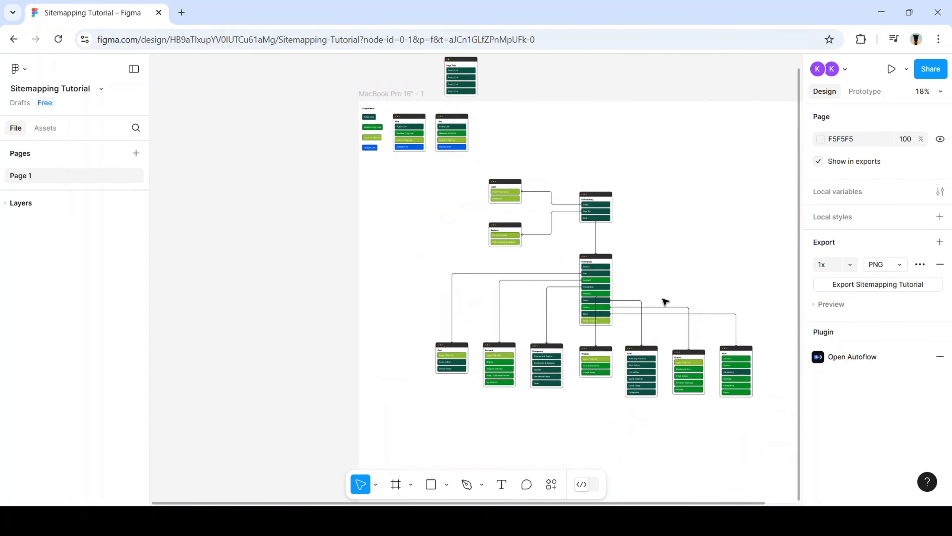
scroll(740, 323, "down", 5)
scroll(737, 323, "up", 5)
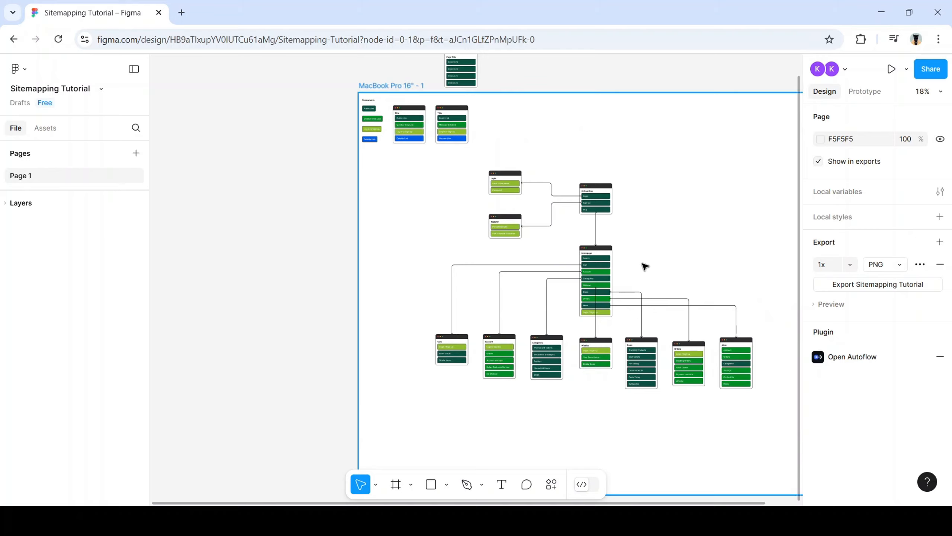
scroll(644, 267, "up", 5)
scroll(527, 176, "left", 5)
scroll(515, 188, "up", 5)
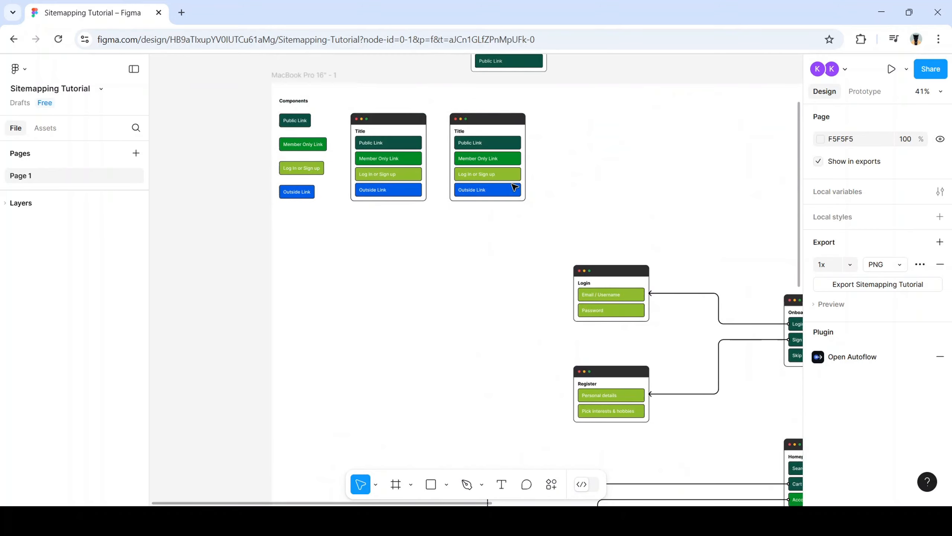
scroll(514, 188, "left", 5)
scroll(602, 187, "right", 4)
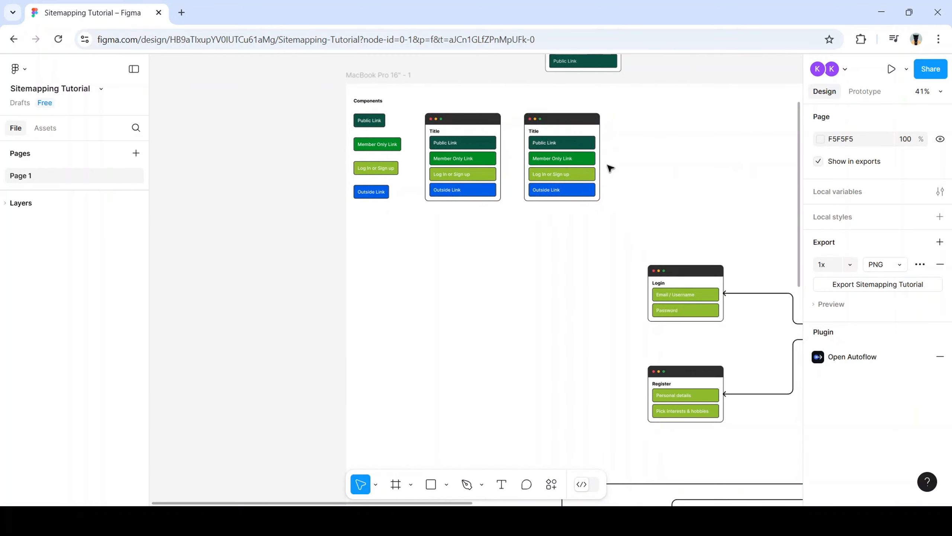
scroll(611, 195, "up", 3)
scroll(615, 227, "up", 3)
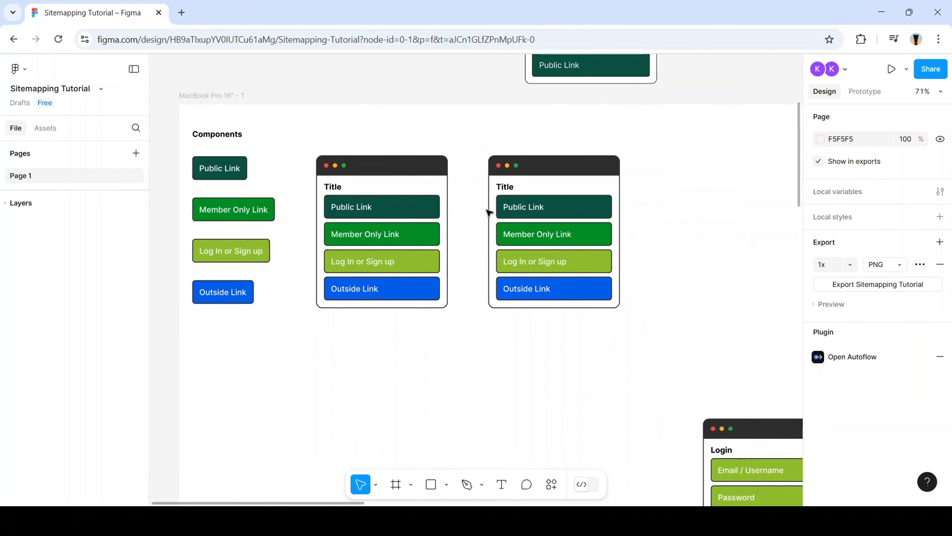
scroll(489, 213, "left", 1)
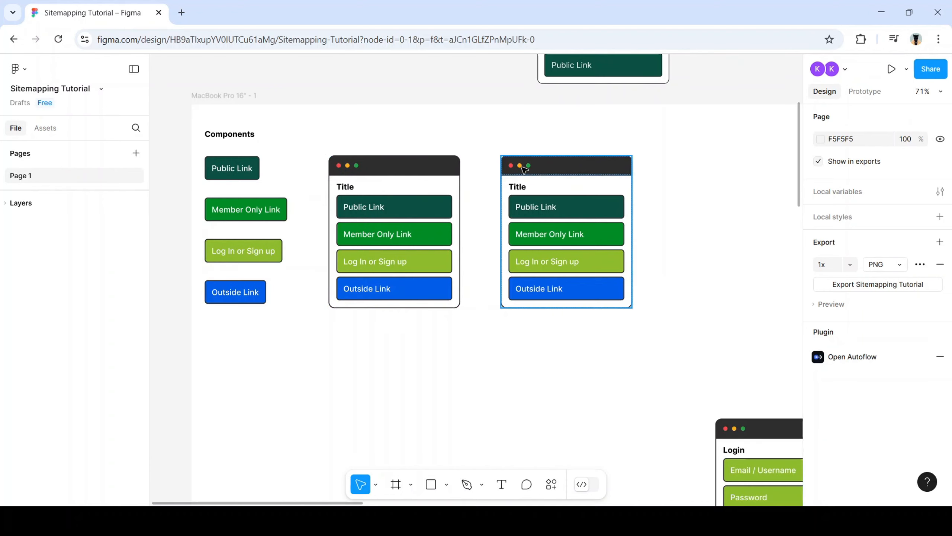
scroll(519, 167, "up", 1)
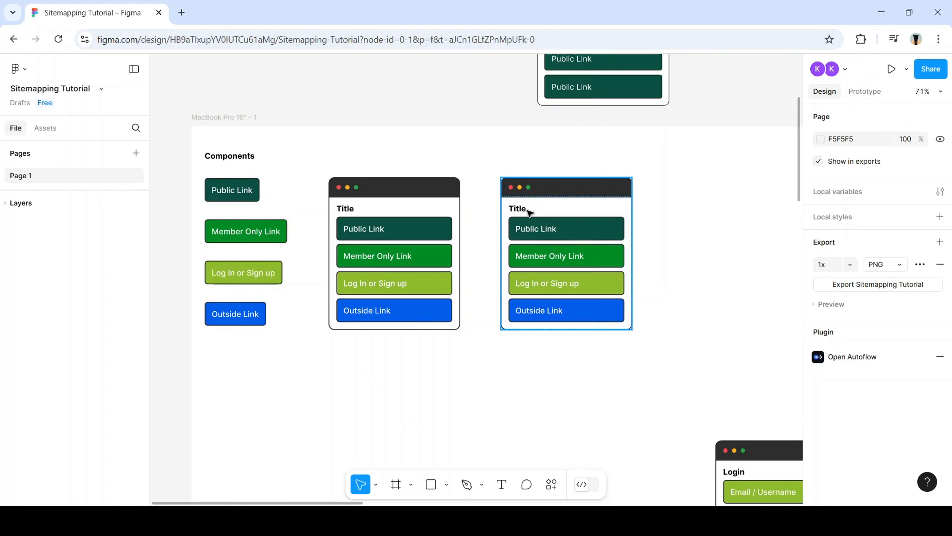
Select the second card's Public Link, duplicate it, then undo the duplicate
left_click(502, 160)
left_click_drag(513, 206, 655, 352)
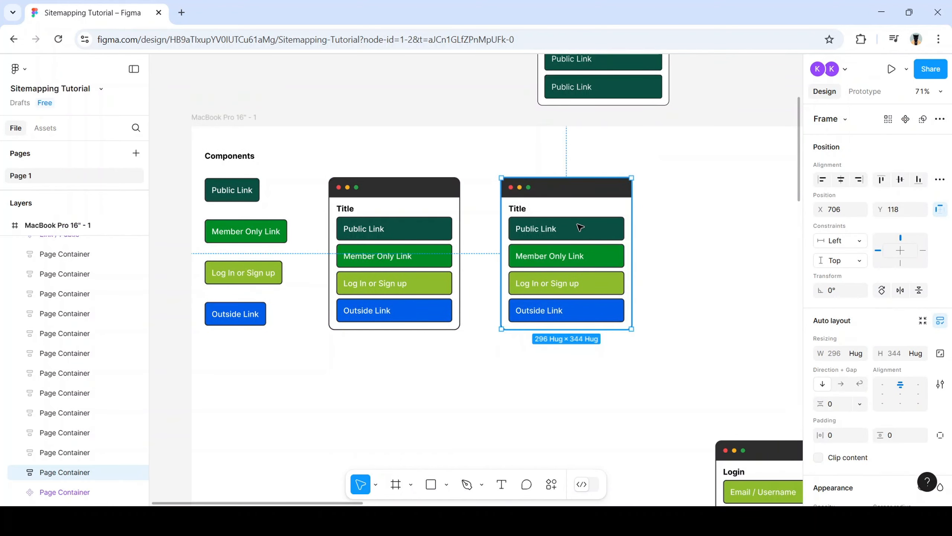
double_click(588, 224)
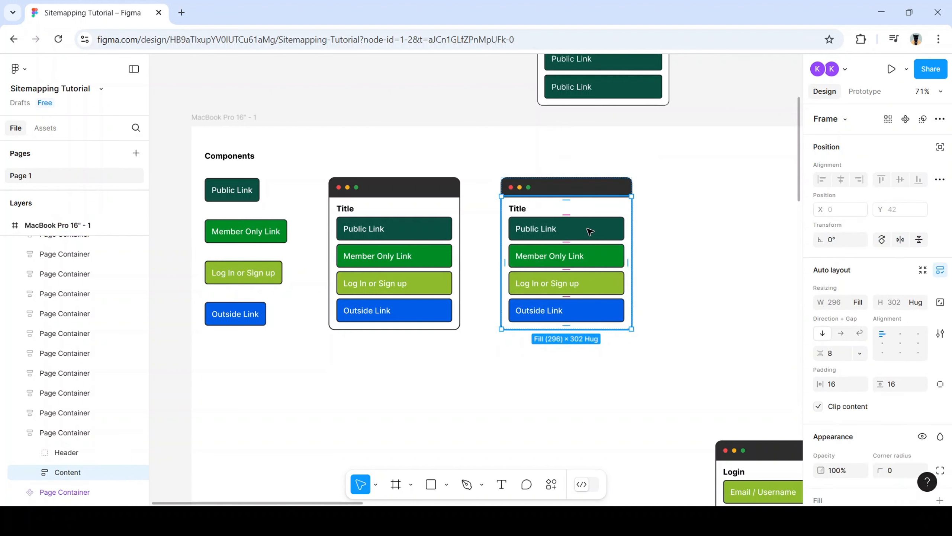
left_click(589, 231)
key("ctrl+d")
key("ctrl+d")
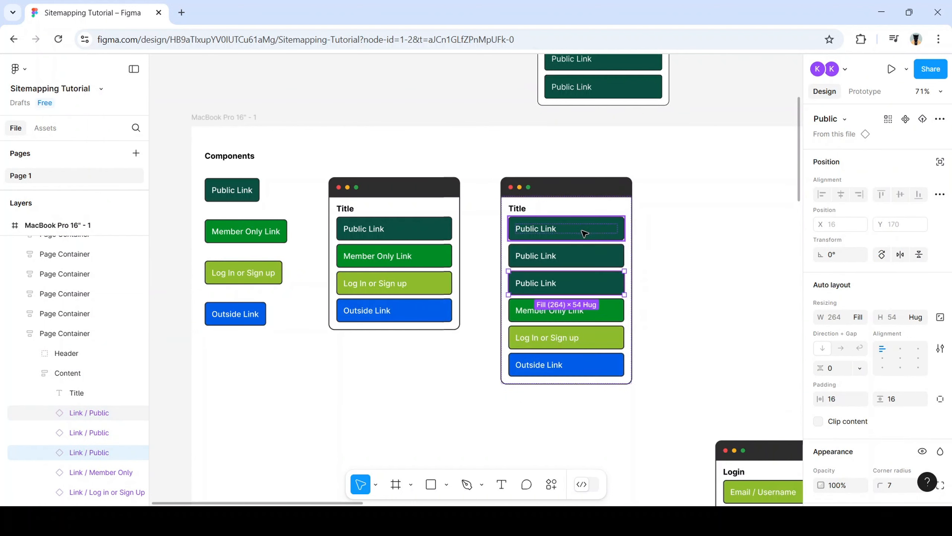
key("ctrl+z")
key("ctrl+z")
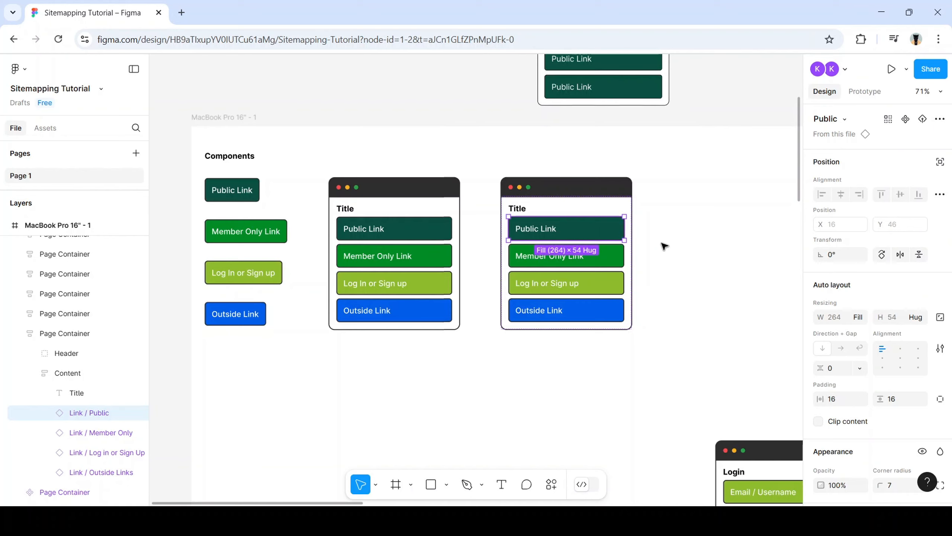
Stretch the second page container to 349 × 344 so its link buttons widen
left_click(631, 329)
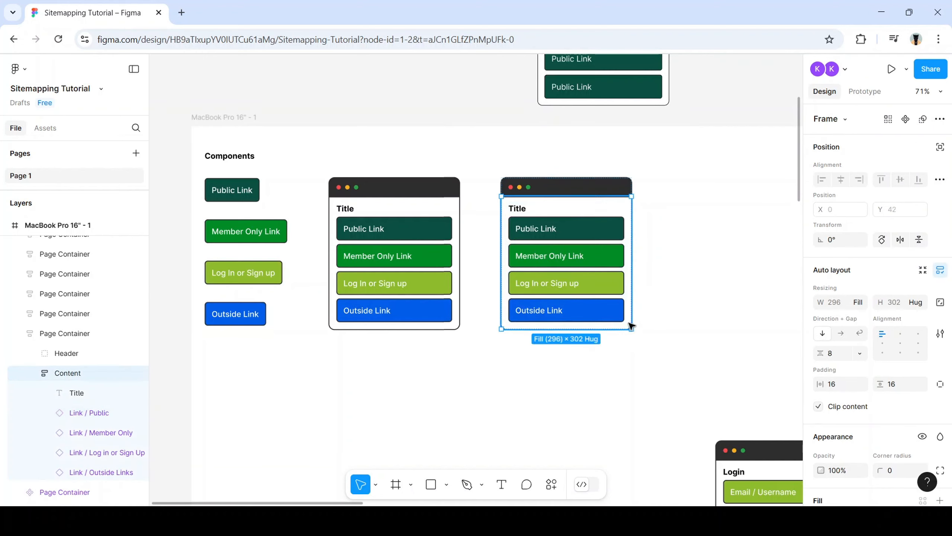
left_click_drag(660, 393, 510, 162)
mouse_move(631, 328)
left_mouse_down()
mouse_move(661, 365)
mouse_move(725, 391)
mouse_move(631, 323)
mouse_move(724, 363)
mouse_move(623, 329)
mouse_move(653, 331)
mouse_move(638, 329)
mouse_move(644, 338)
left_mouse_up()
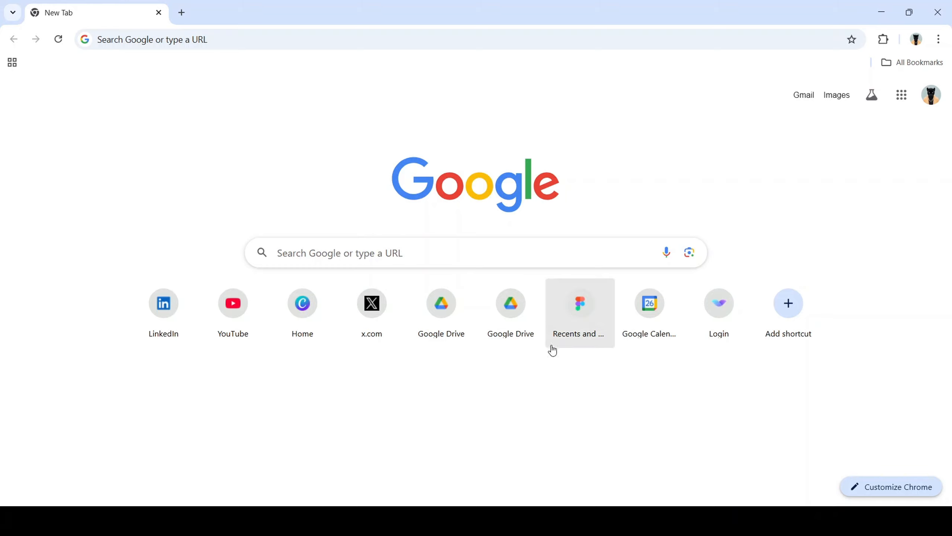
Open Figma's Recents and Sharing page from the Chrome New Tab shortcut
left_click(578, 315)
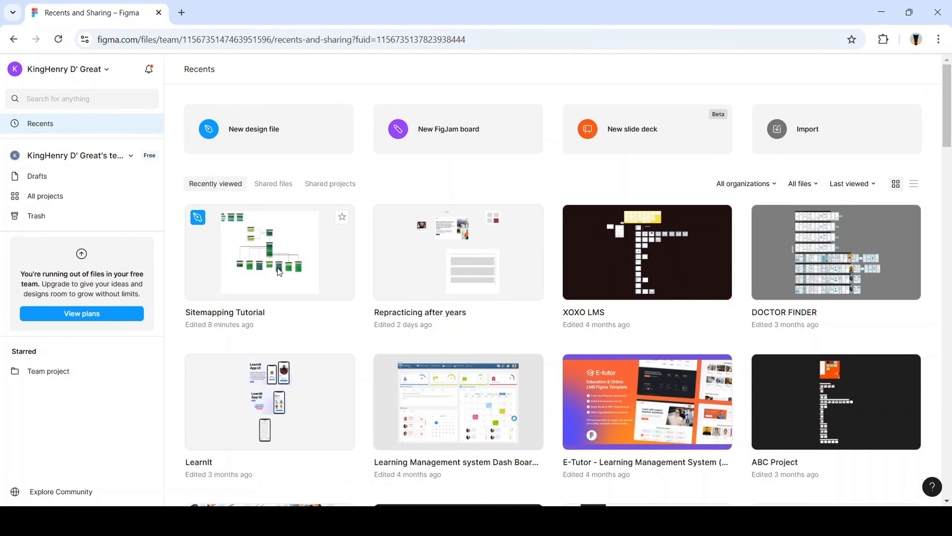
Open the Sitemapping Tutorial file from the Recents list
left_click(277, 268)
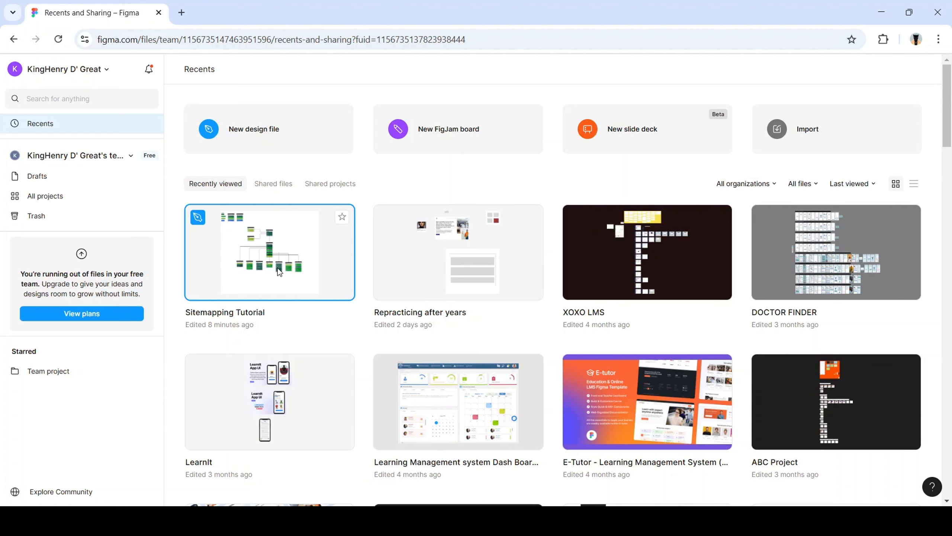
double_click(286, 271)
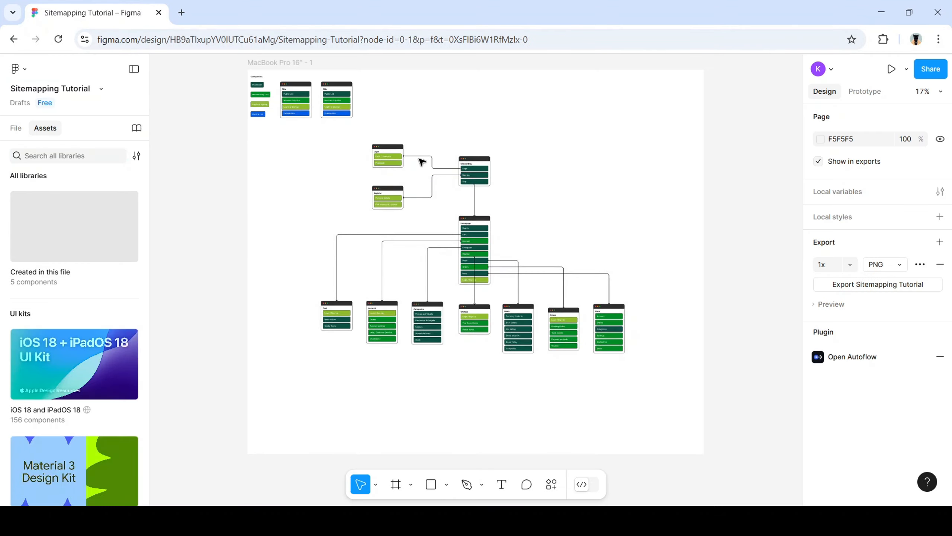
Zoom in on the Components area of the sitemap frame
scroll(382, 167, "up", 5)
scroll(340, 182, "up", 5)
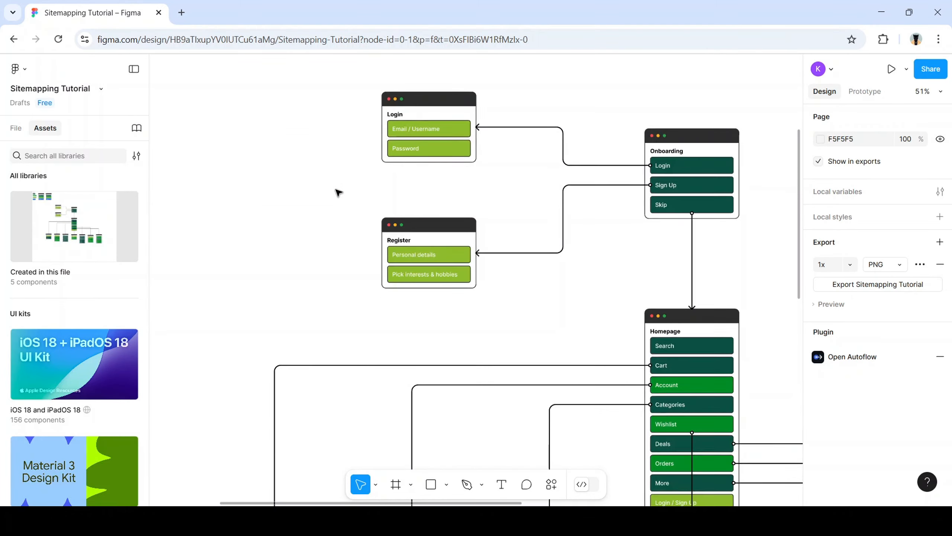
scroll(340, 195, "up", 4)
scroll(326, 214, "left", 6)
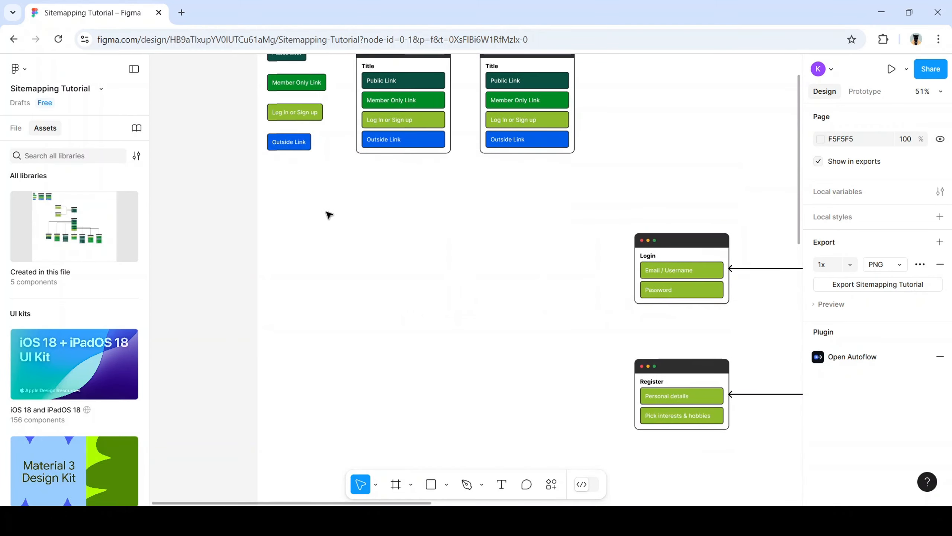
scroll(499, 184, "up", 4)
scroll(563, 210, "left", 1)
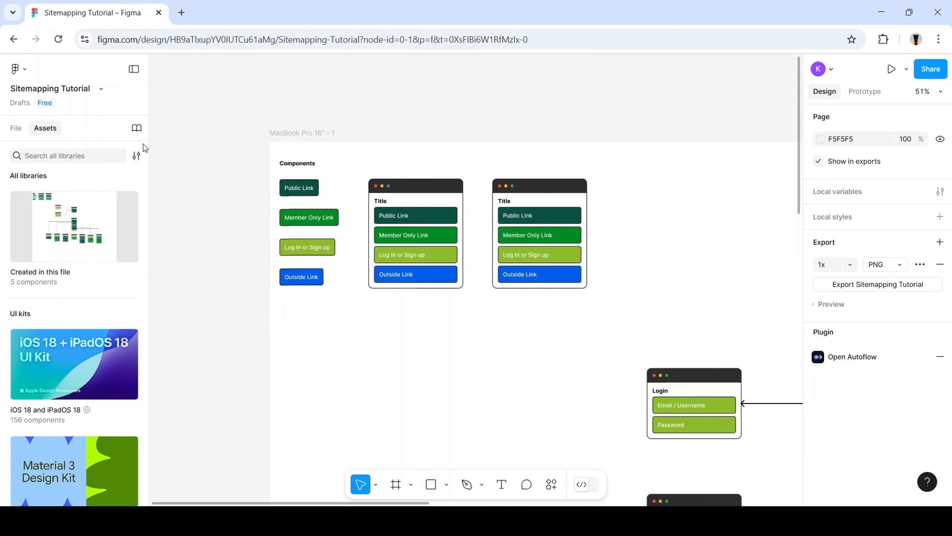
Open the design in a second tab and return the first tab to the file browser
left_click(190, 126)
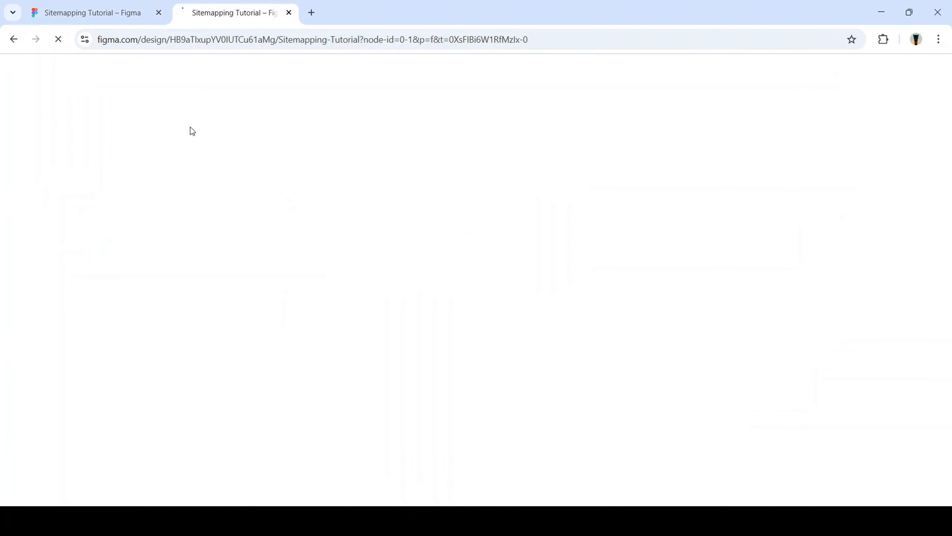
left_click(104, 20)
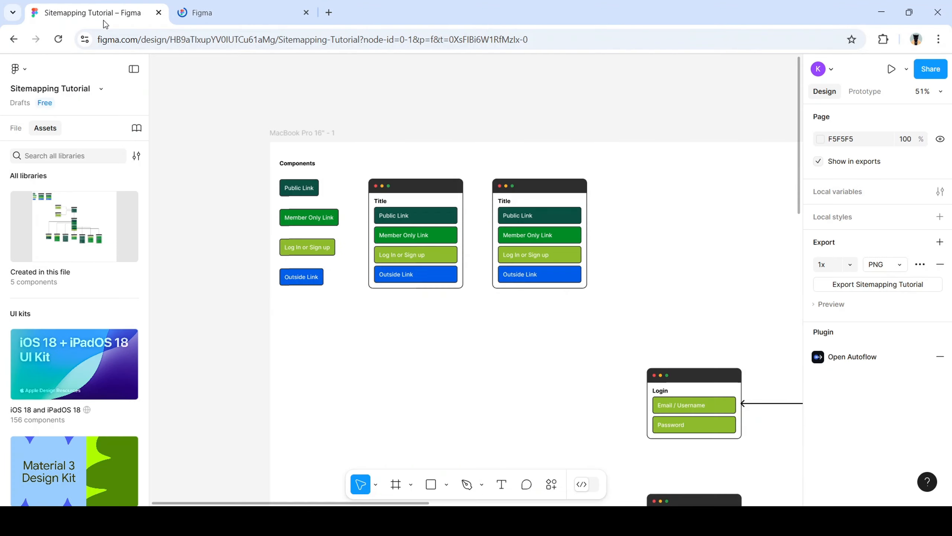
left_click(22, 70)
left_click(66, 95)
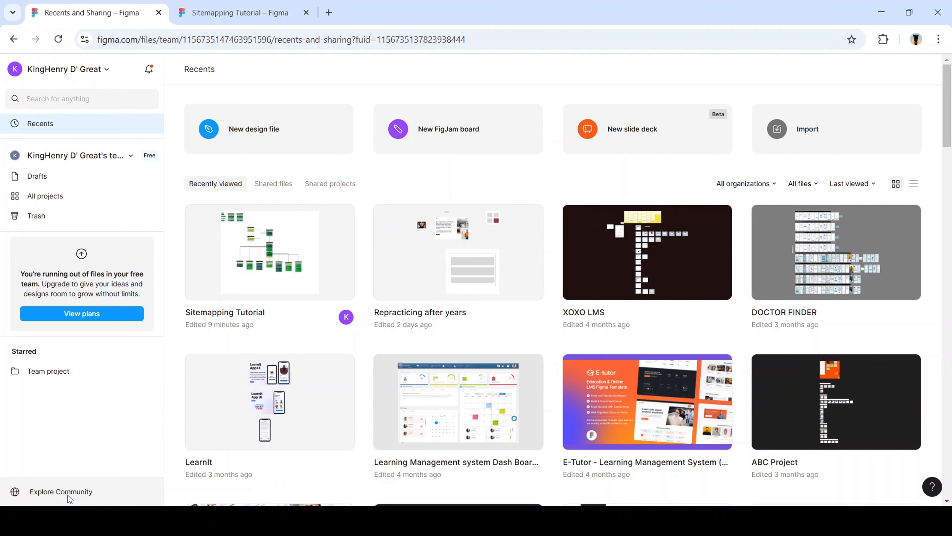
Search Figma Community for 'sitemap' and open the full results page
left_click(81, 496)
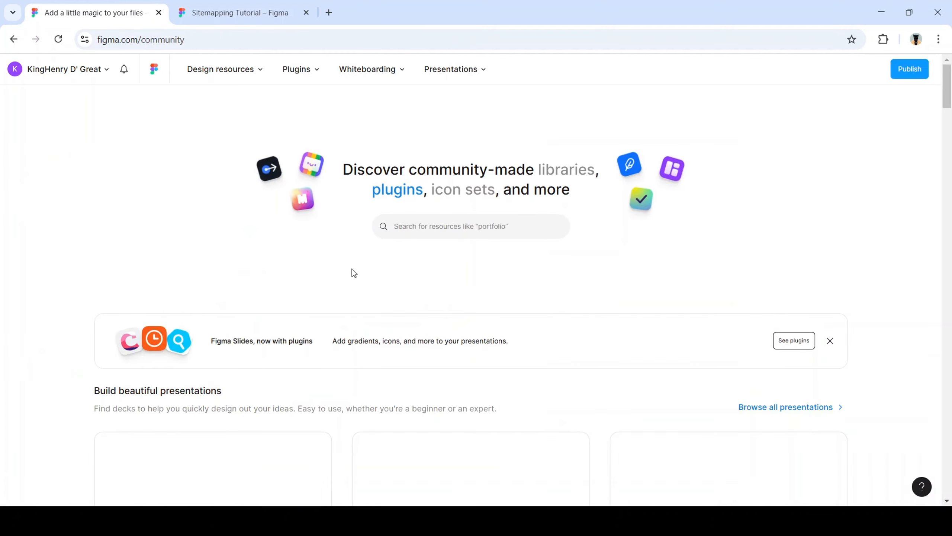
left_click(459, 230)
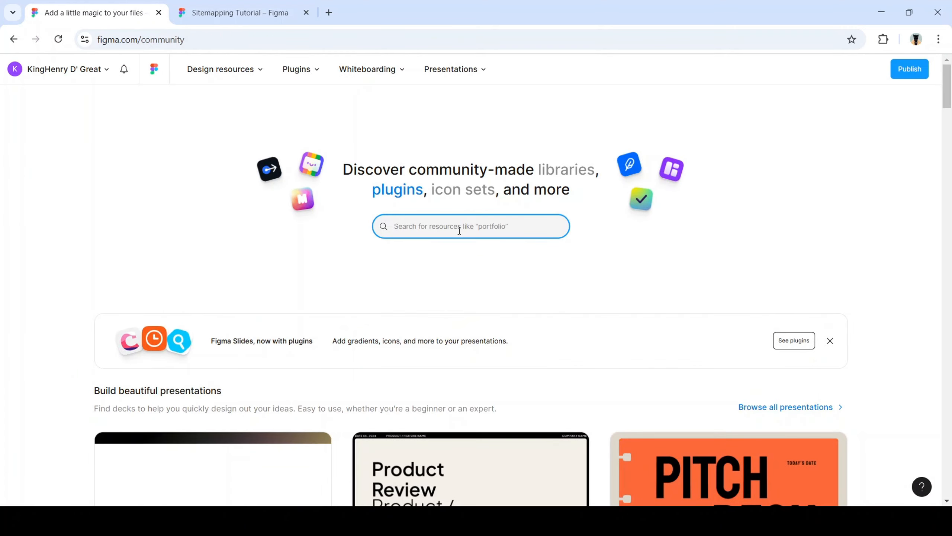
type("sitemap ")
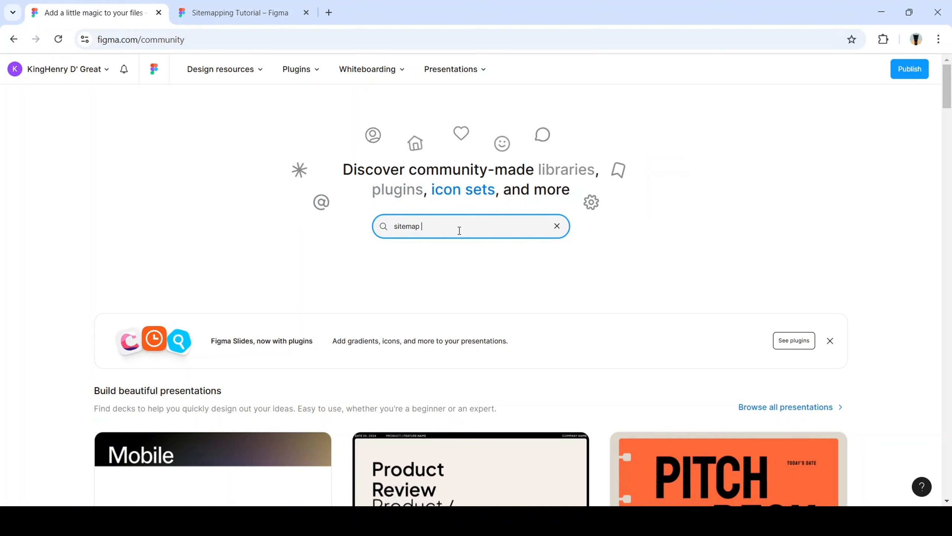
type("mte")
key("BackSpace")
key("BackSpace")
key("BackSpace")
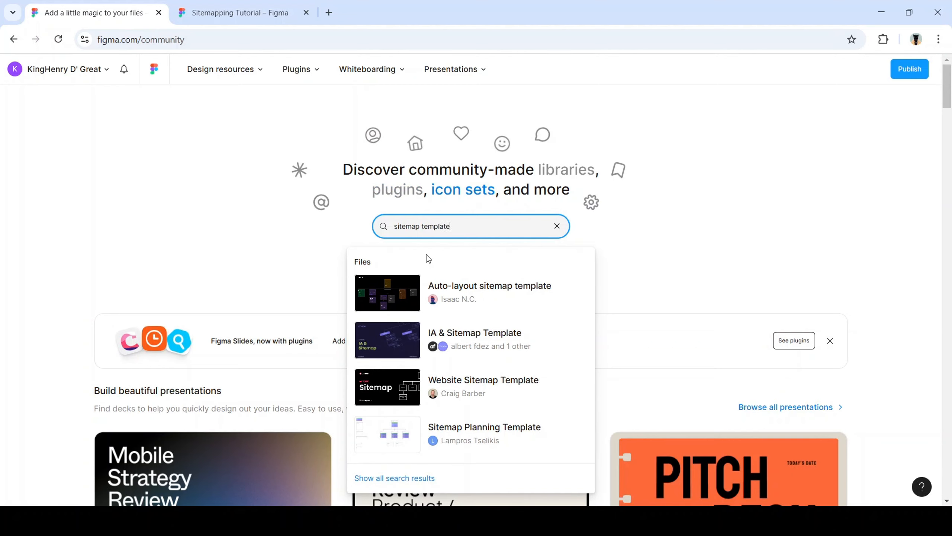
scroll(464, 338, "down", 2)
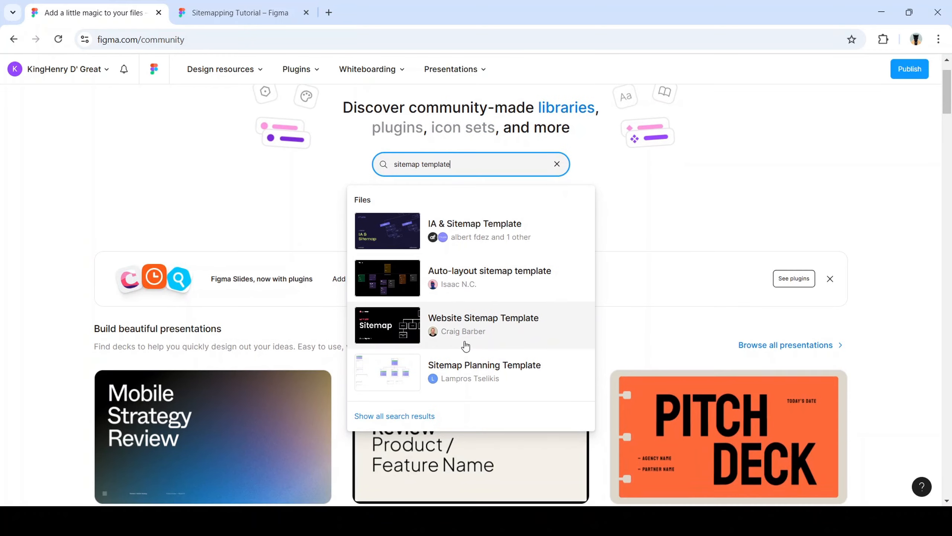
key("BackSpace")
key("BackSpace")
key("BackSpace")
key("BackSpace")
key("BackSpace")
key("BackSpace")
key("BackSpace")
key("BackSpace")
key("BackSpace")
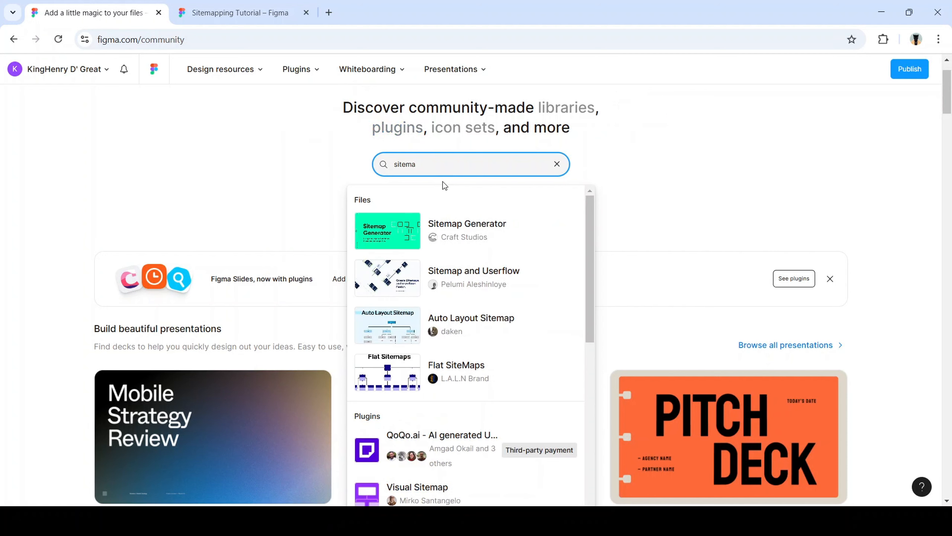
type("pp")
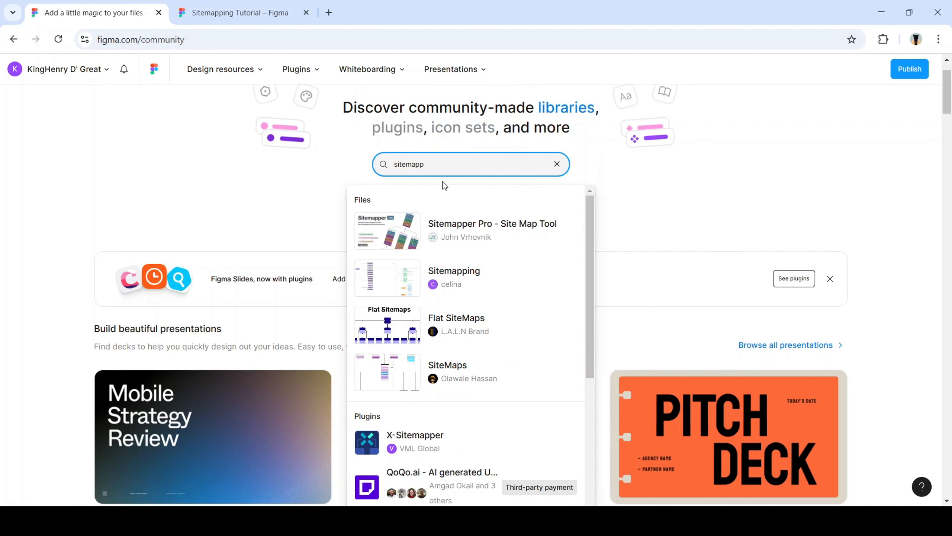
scroll(423, 240, "down", 3)
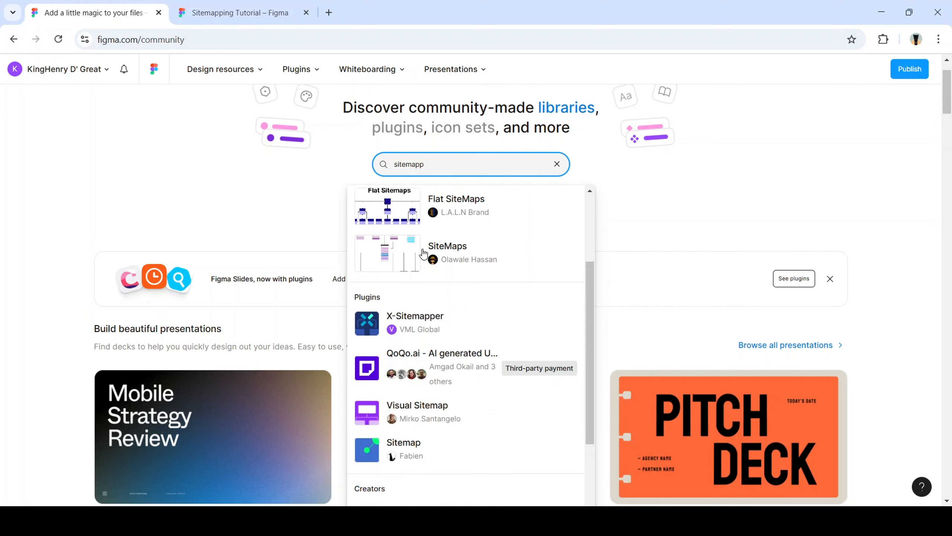
scroll(409, 293, "up", 1)
scroll(409, 293, "up", 5)
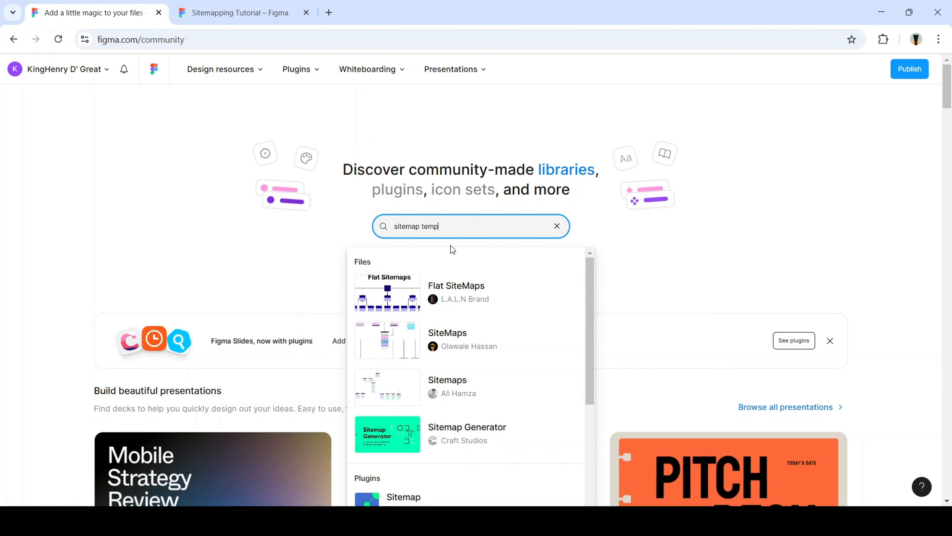
key("BackSpace")
key("BackSpace")
key("BackSpace")
key("BackSpace")
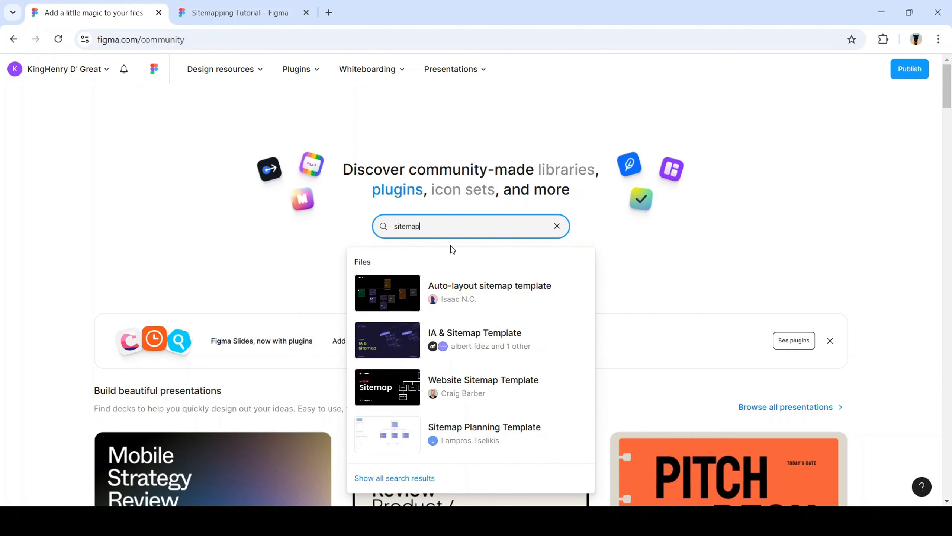
key("Return")
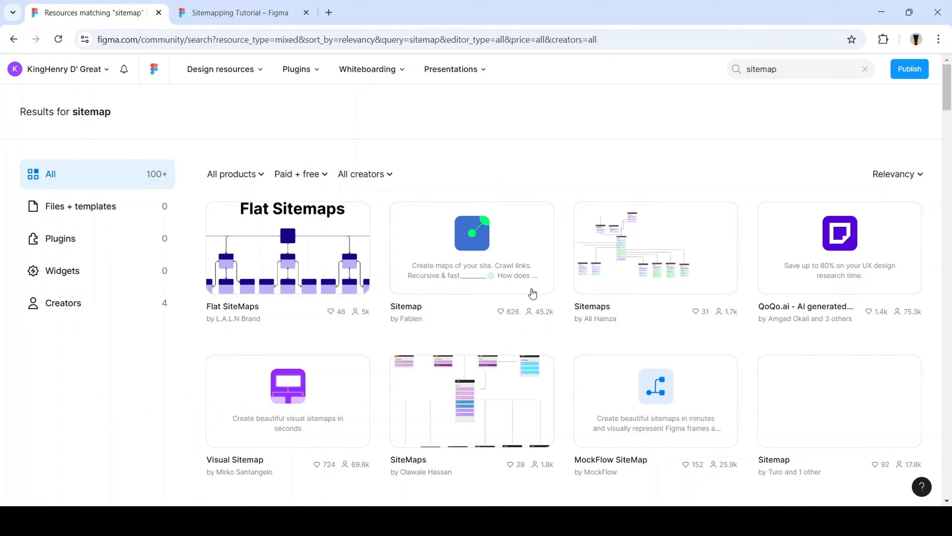
Browse the 'sitemap' community results, then return to the Sitemapping Tutorial tab
scroll(532, 298, "down", 2)
scroll(532, 301, "down", 14)
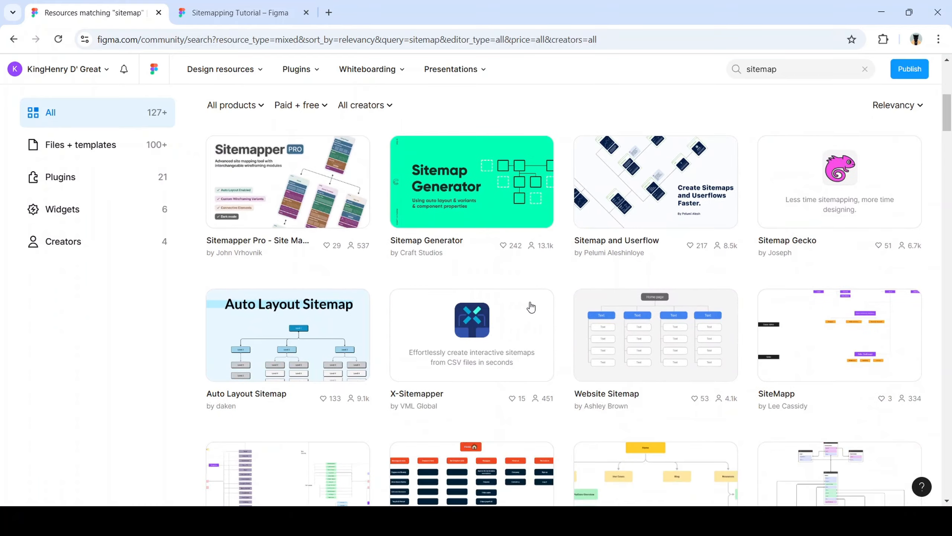
scroll(529, 305, "down", 5)
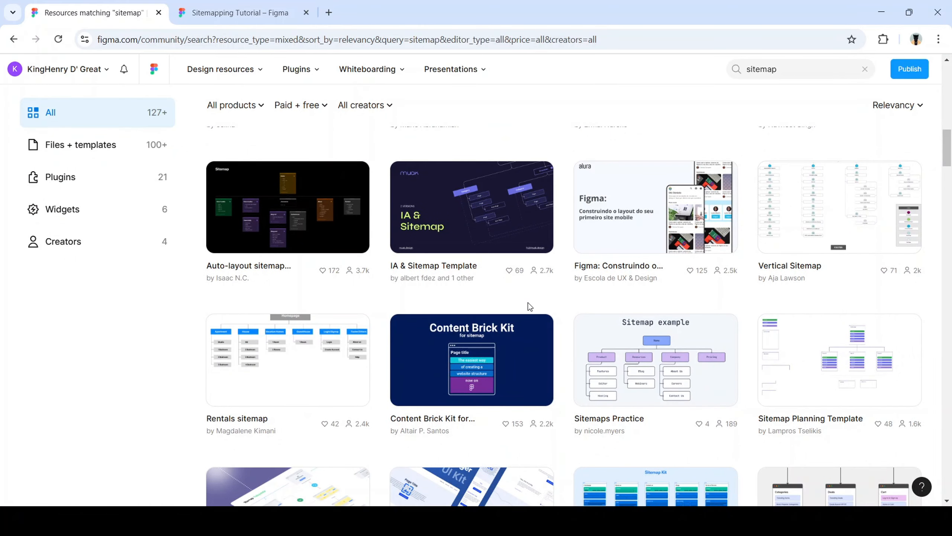
scroll(479, 281, "down", 10)
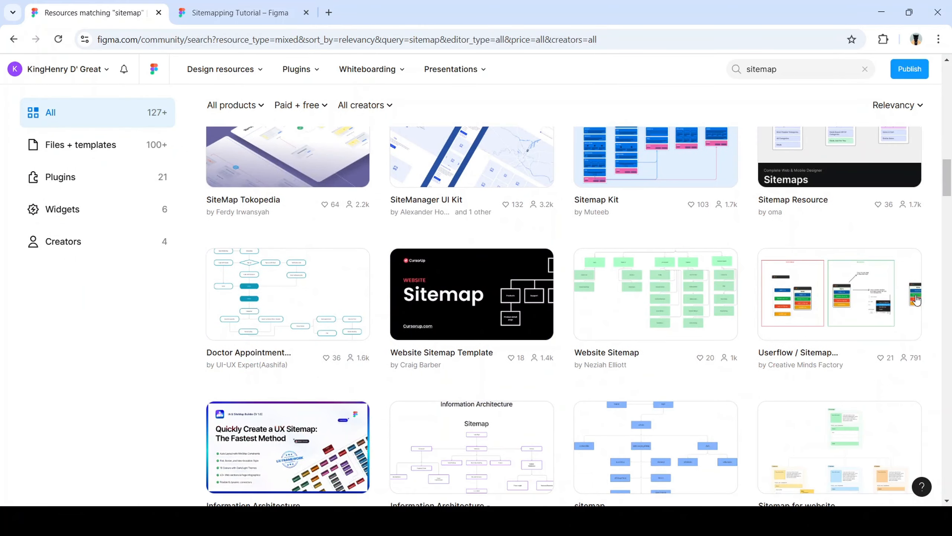
scroll(882, 313, "down", 7)
scroll(849, 206, "down", 15)
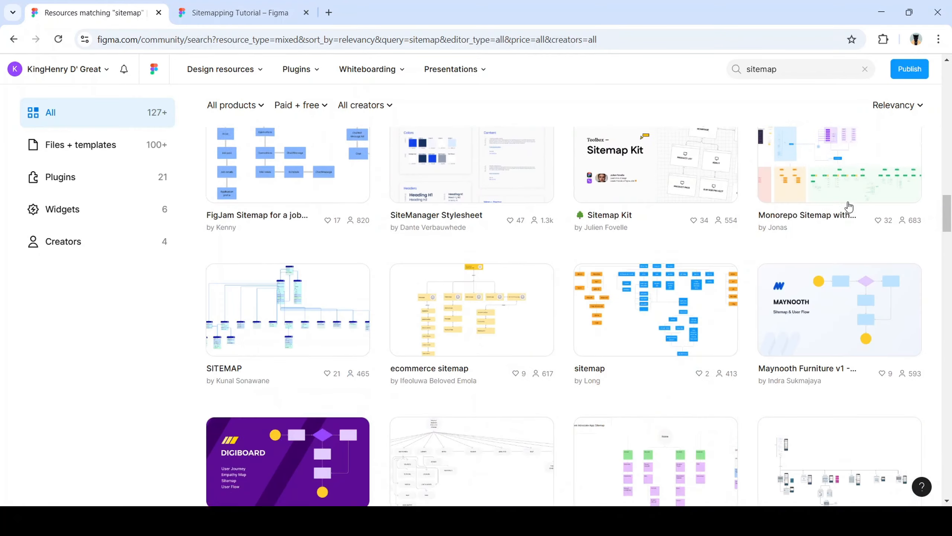
scroll(686, 319, "down", 18)
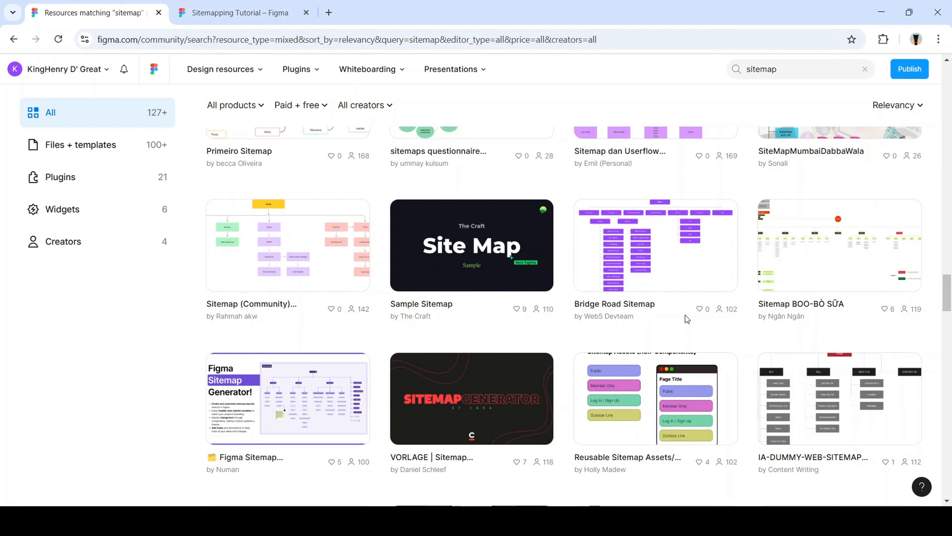
left_click(232, 12)
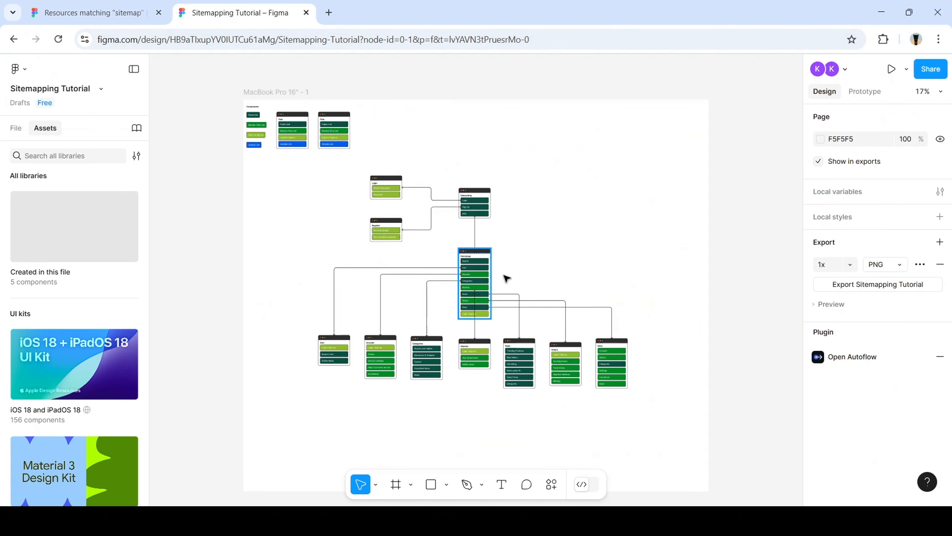
Zoom to the right page-card mock-up and select its Public Link button
scroll(294, 102, "up", 8)
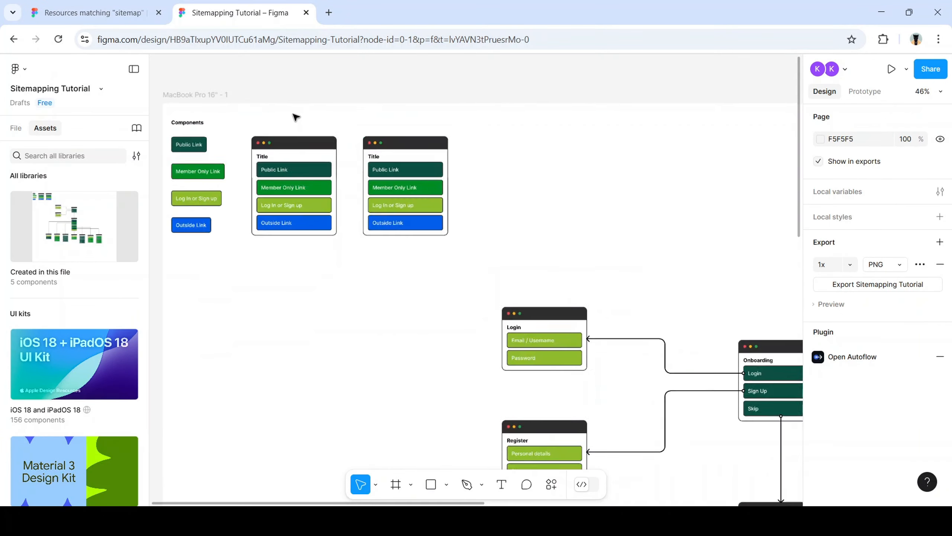
scroll(375, 206, "left", 5)
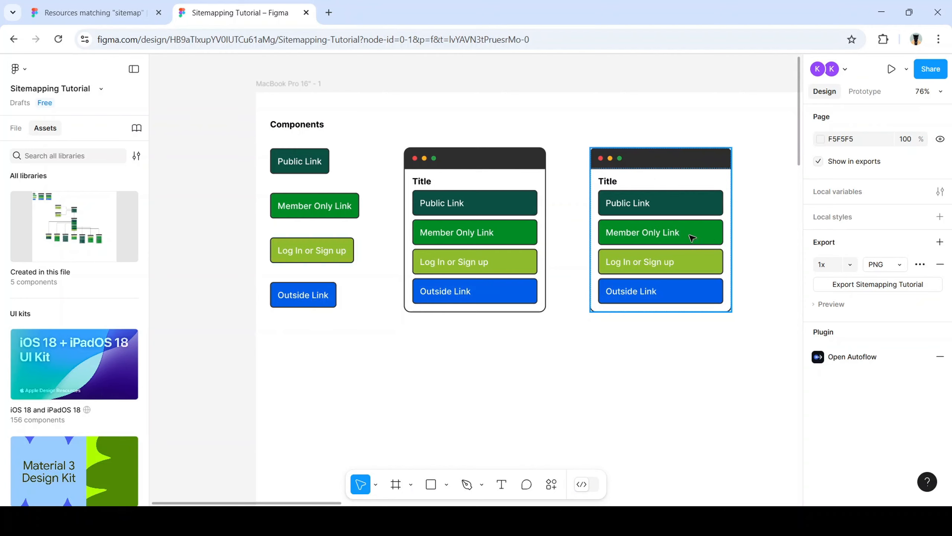
scroll(620, 227, "down", 5)
scroll(621, 289, "right", 5)
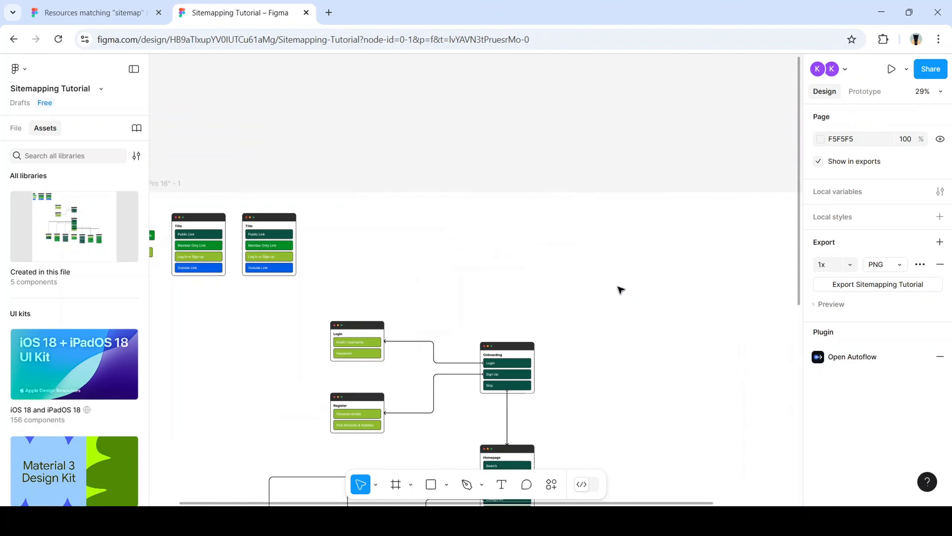
scroll(593, 291, "down", 3)
scroll(493, 249, "up", 6)
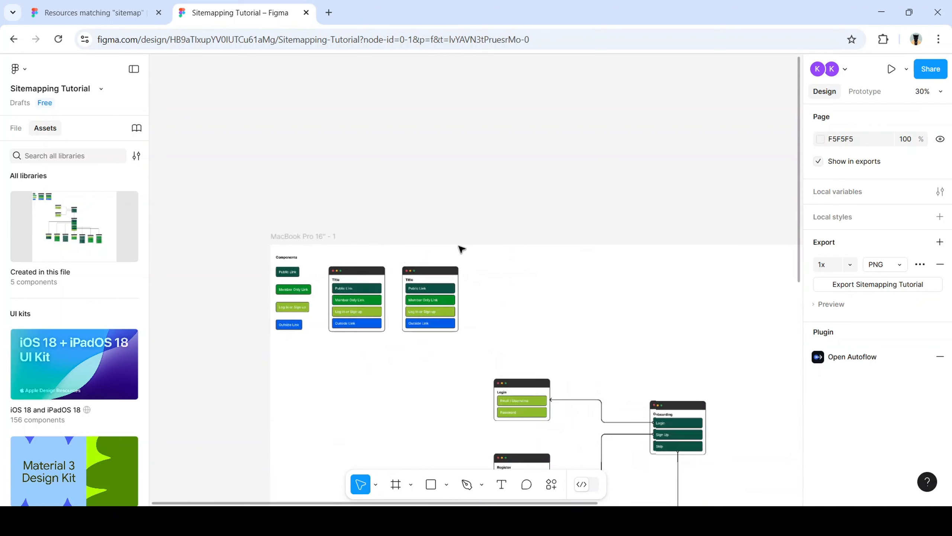
scroll(314, 328, "left", 4)
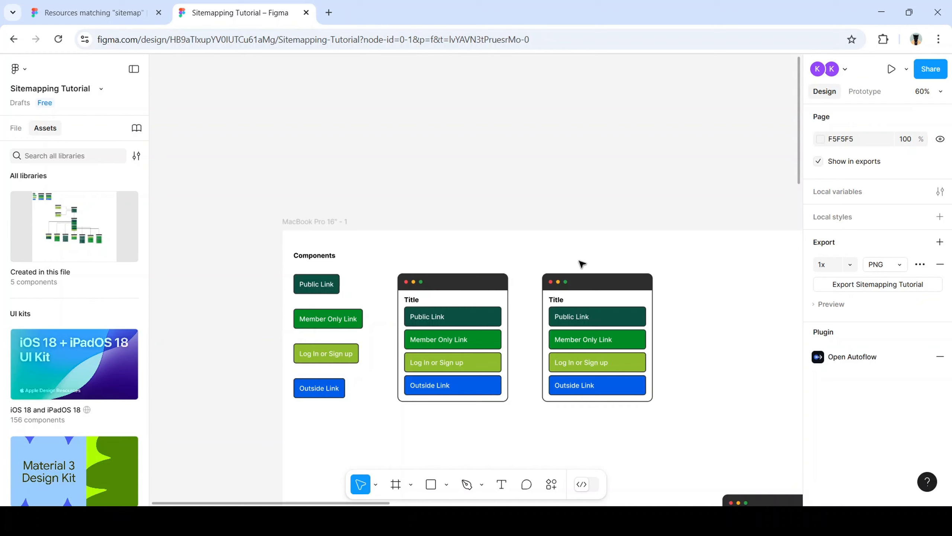
left_click(591, 321)
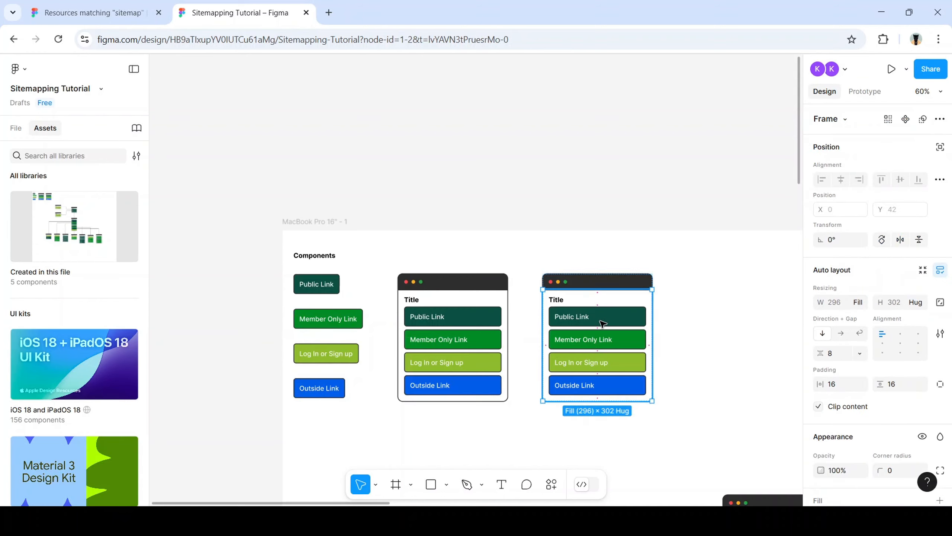
double_click(605, 323)
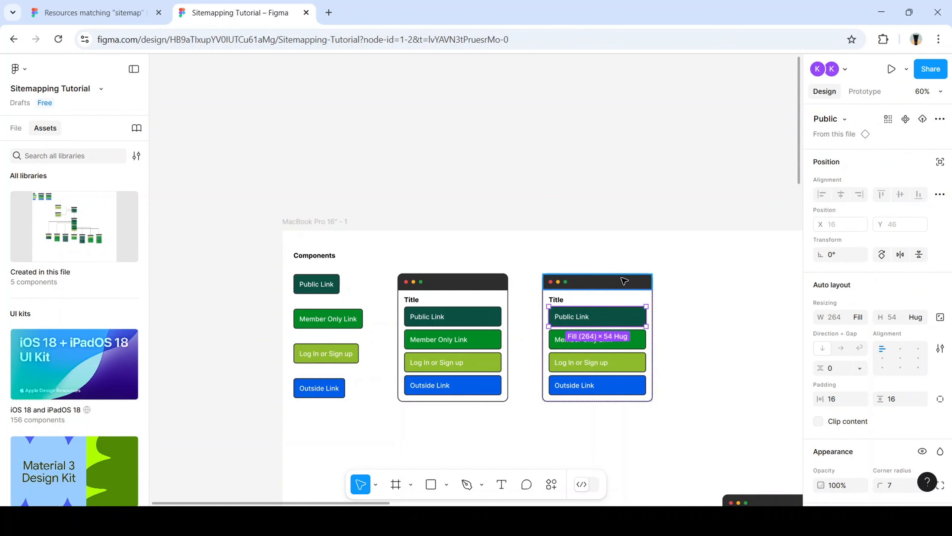
Duplicate Public Link once and Log In or Sign up twice in the right mock-up
scroll(651, 371, "up", 5)
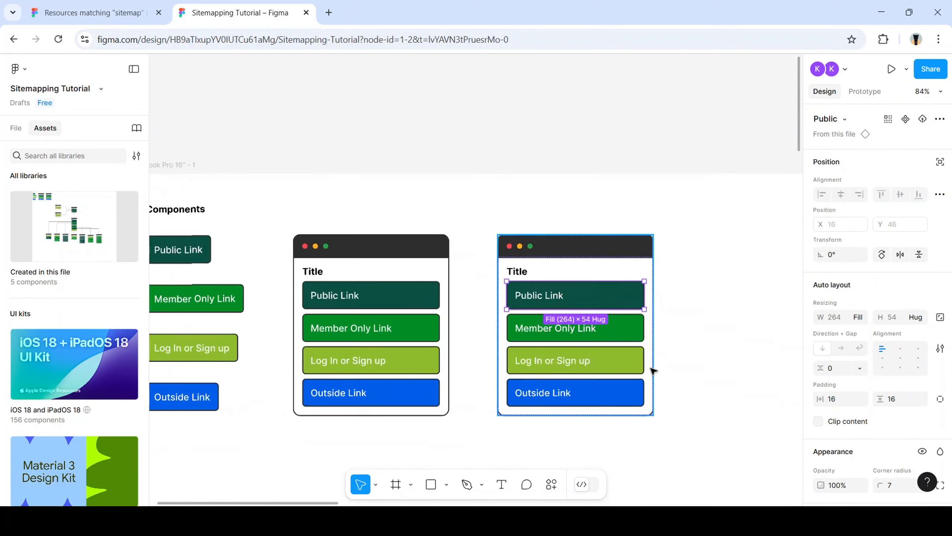
scroll(549, 379, "left", 2)
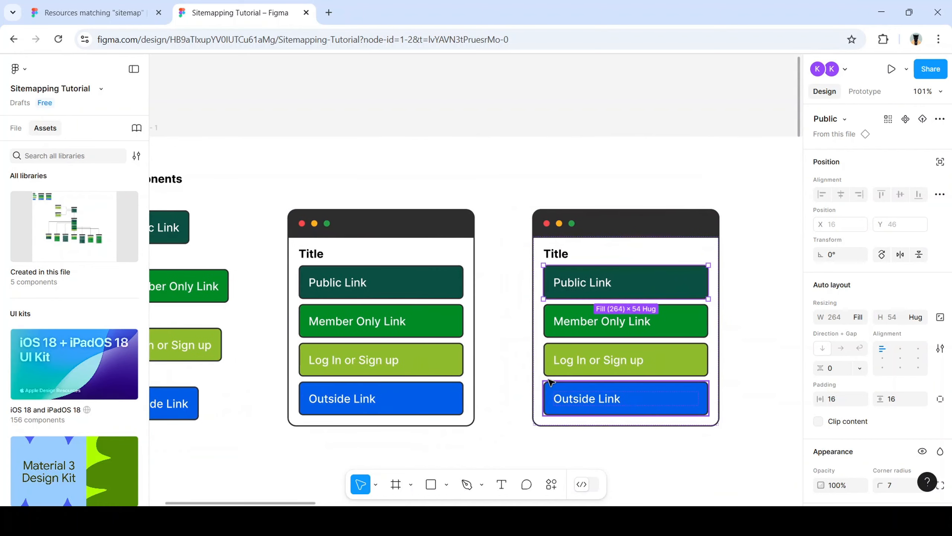
scroll(676, 317, "down", 3)
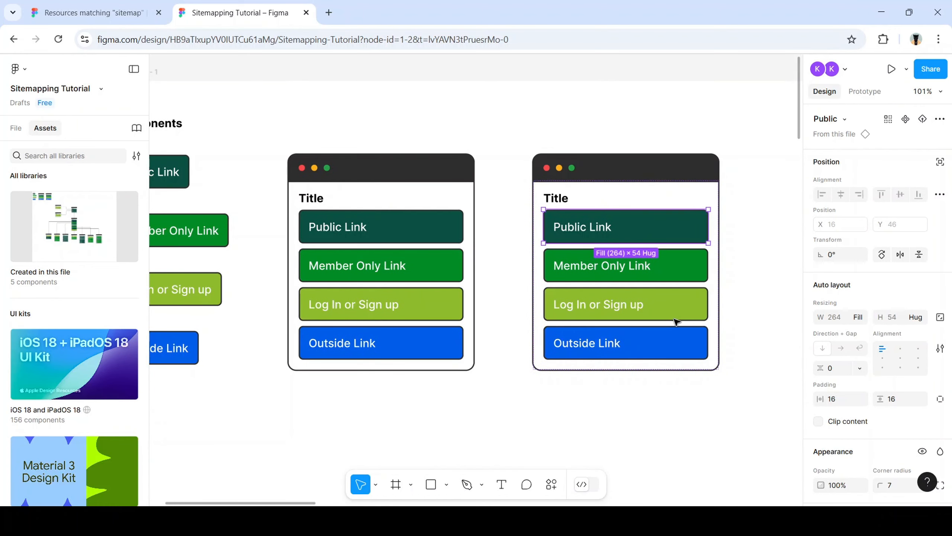
key("ctrl+d")
left_click(633, 343)
key("ctrl+d")
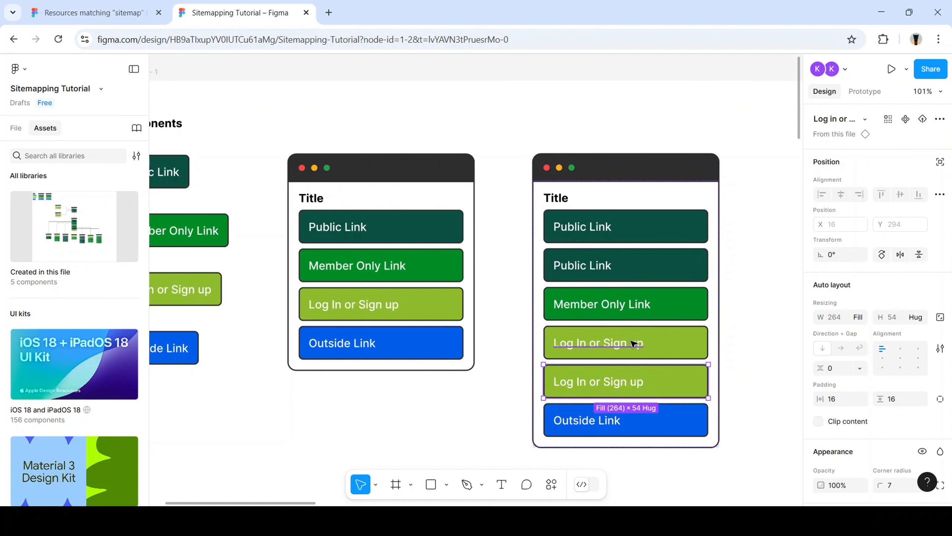
key("ctrl+d")
Drag the right mock-up frame wider and taller, then undo the resize
scroll(620, 359, "down", 2)
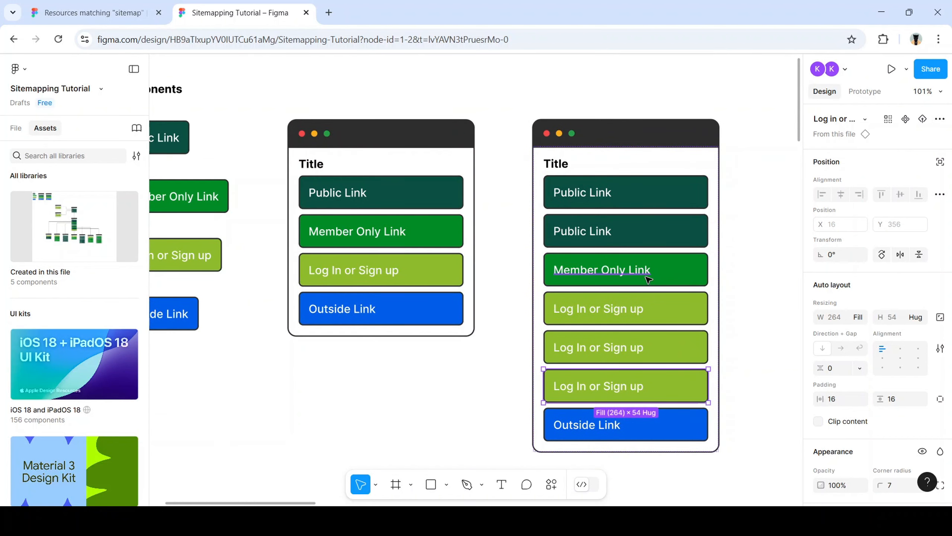
scroll(672, 267, "down", 5)
scroll(710, 298, "right", 3)
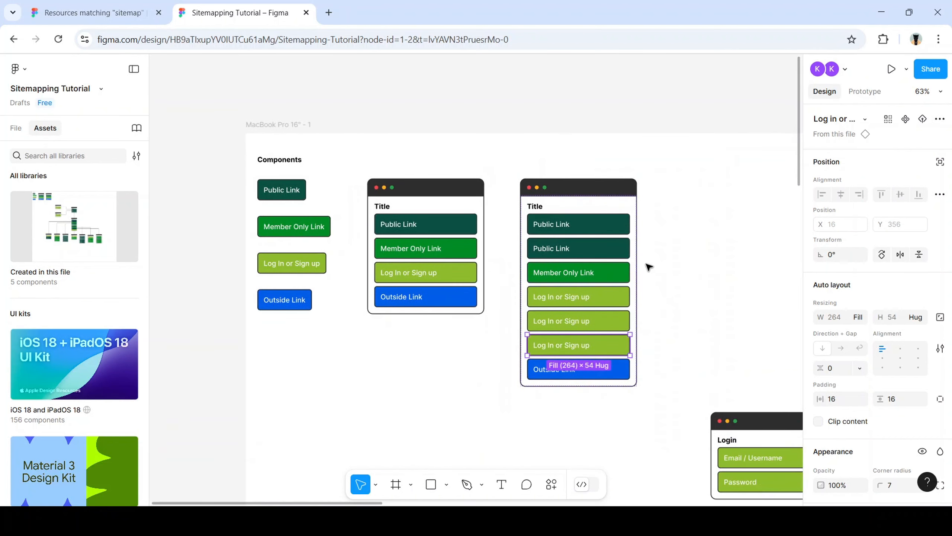
left_click(634, 322)
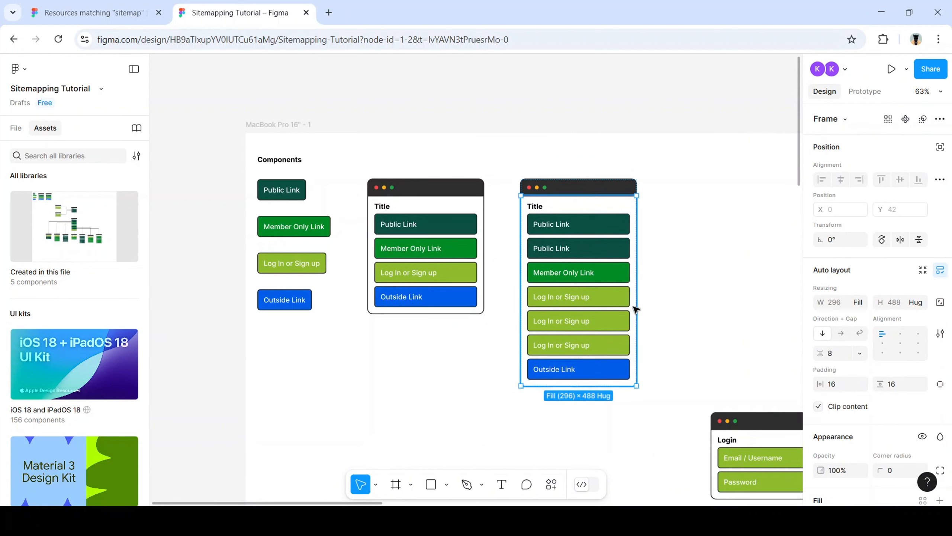
mouse_move(636, 300)
left_mouse_down()
mouse_move(803, 300)
mouse_move(637, 297)
left_mouse_up()
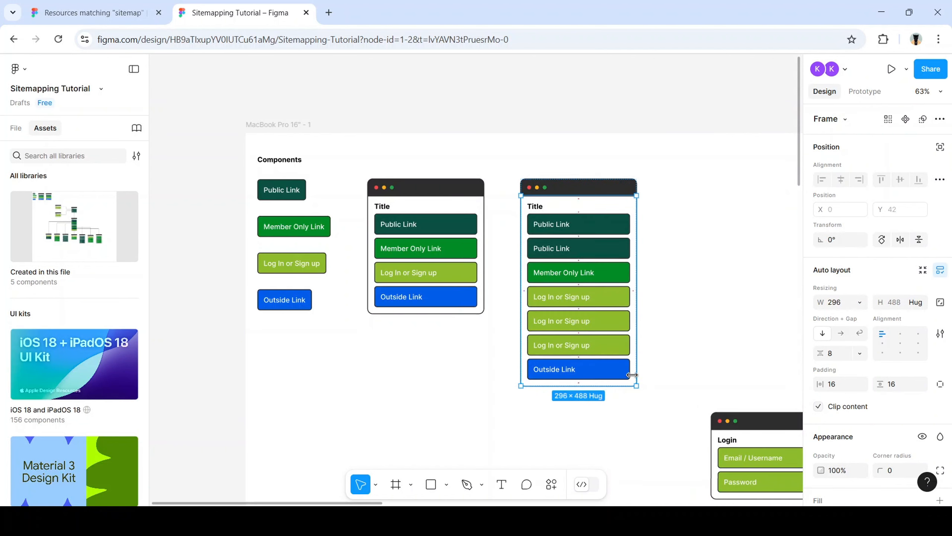
left_click_drag(616, 384, 616, 408)
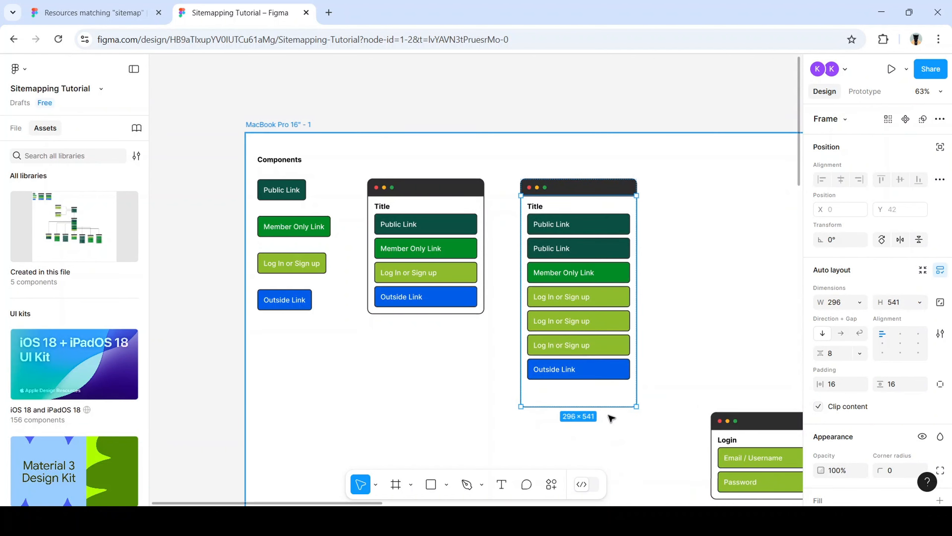
key("ctrl+z")
key("ctrl+z")
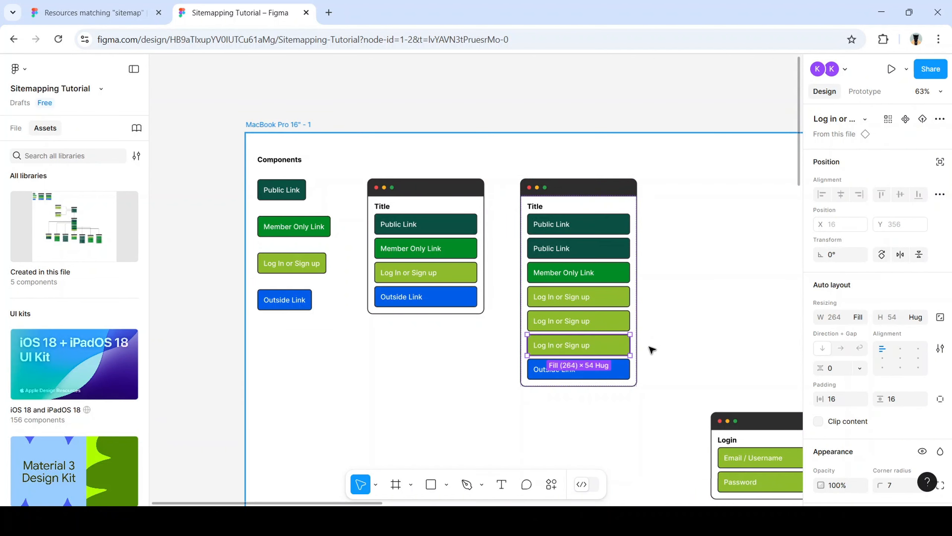
key("ctrl+z")
key("ctrl+z")
key("ctrl+z")
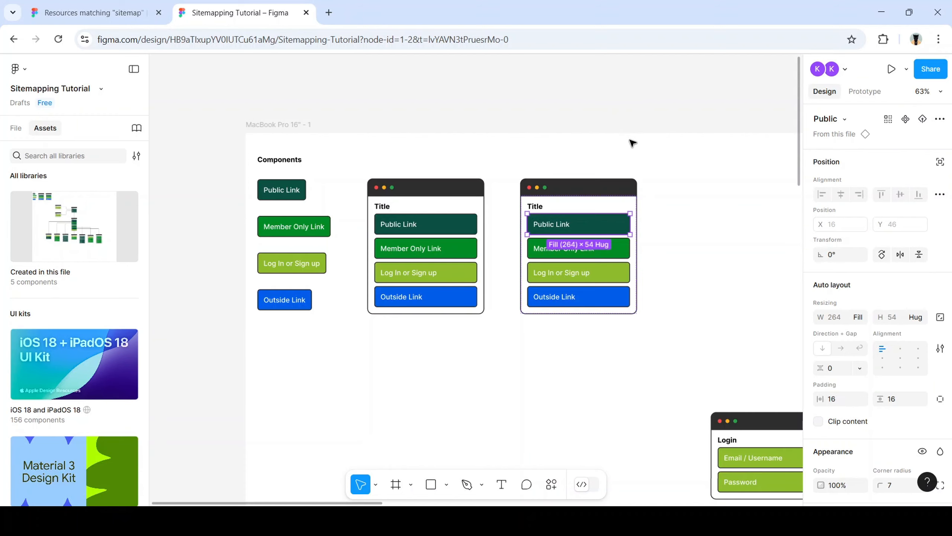
Pan the canvas right and up to view the restored four-link window mock-up
scroll(628, 154, "right", 3)
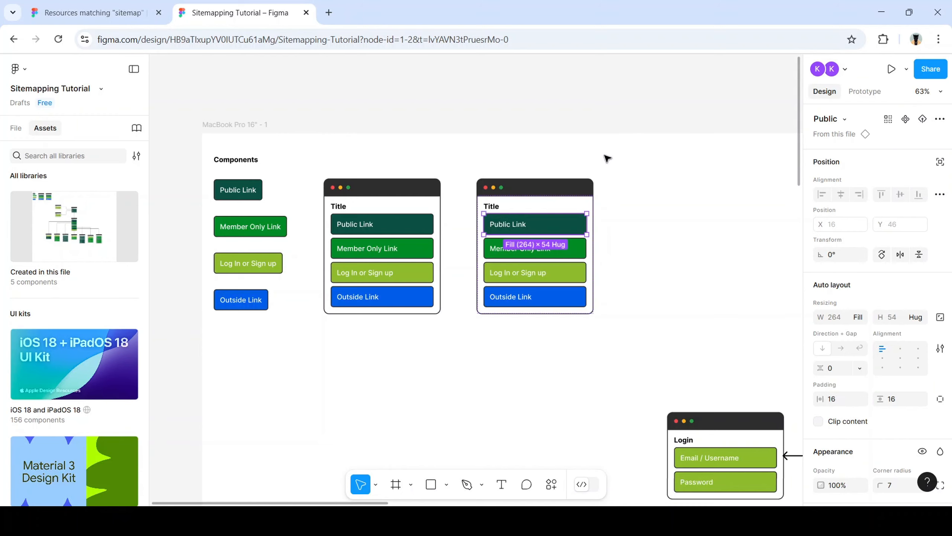
scroll(600, 160, "right", 3)
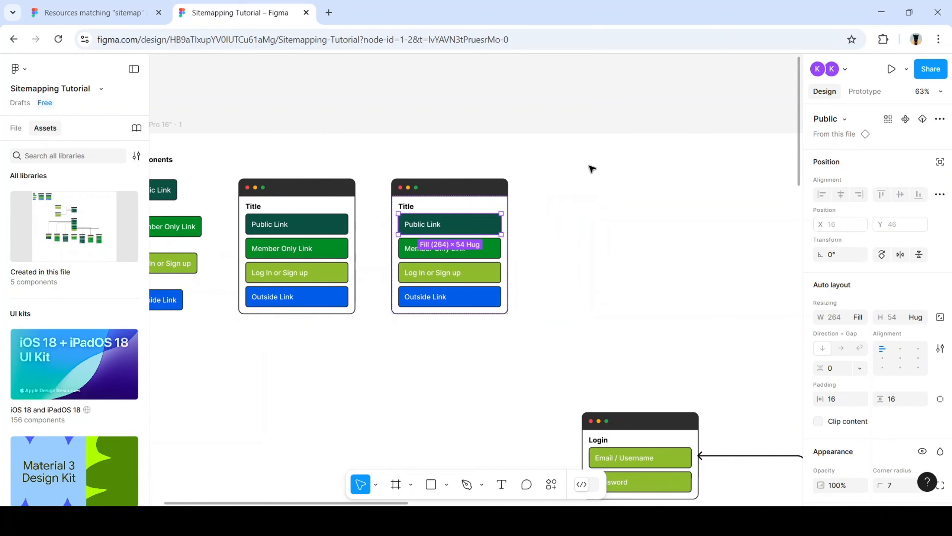
scroll(582, 182, "up", 1)
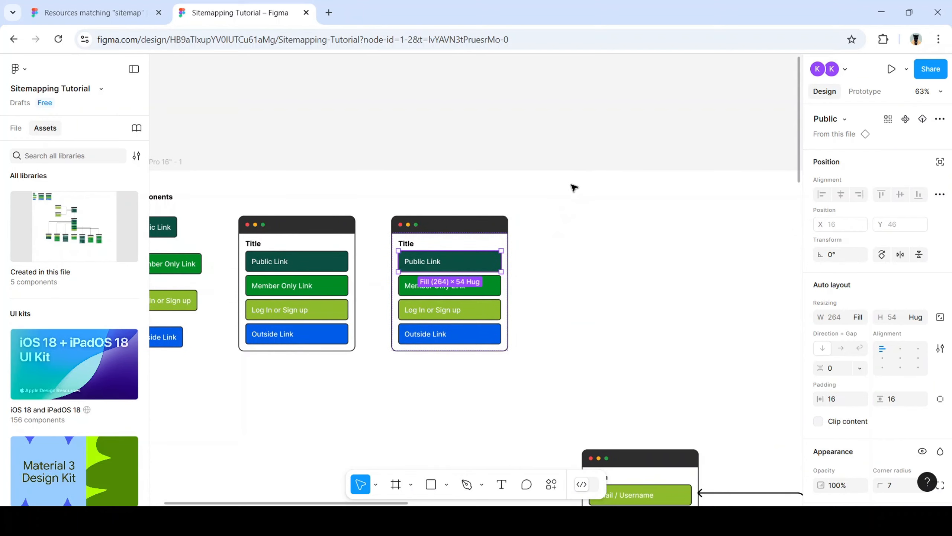
left_click(564, 197)
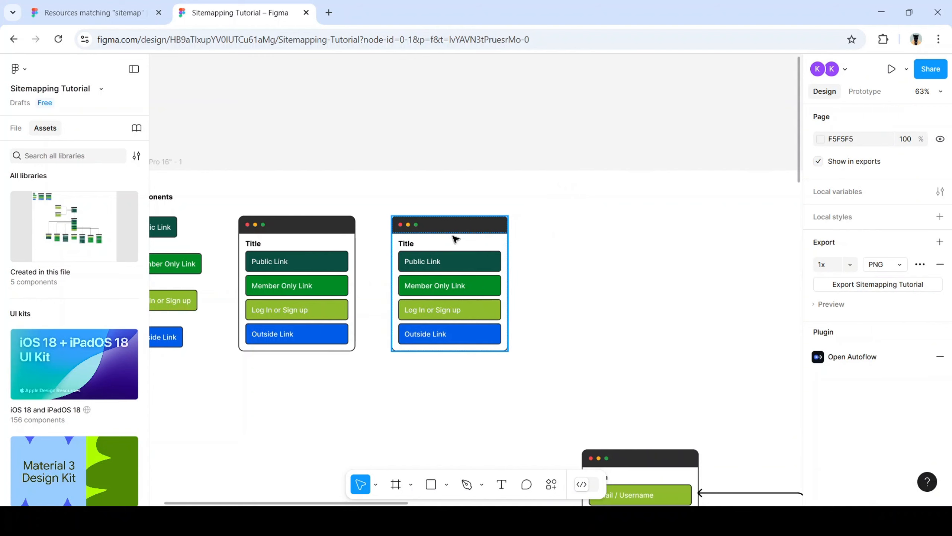
left_click(446, 279)
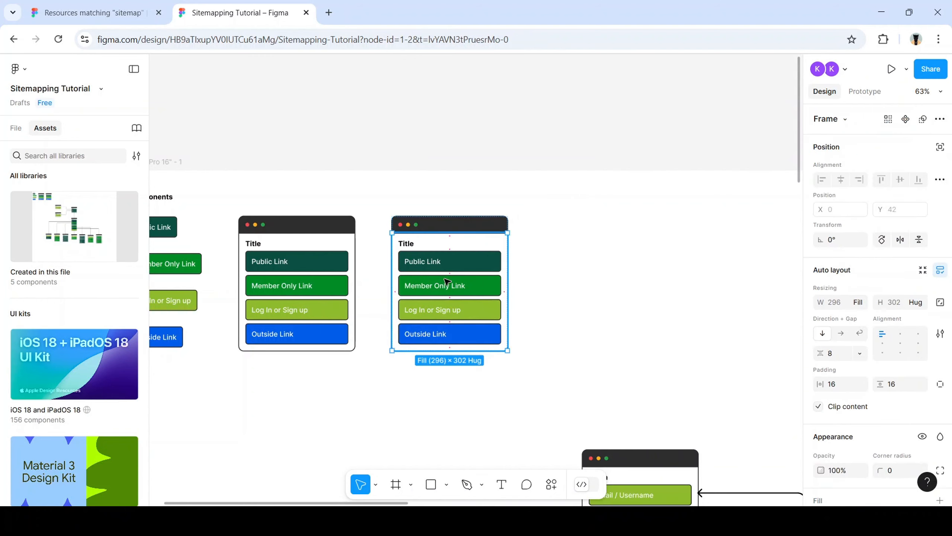
mouse_move(450, 285)
left_mouse_down()
mouse_move(547, 293)
mouse_move(587, 281)
mouse_move(465, 286)
left_mouse_up()
left_click(631, 254)
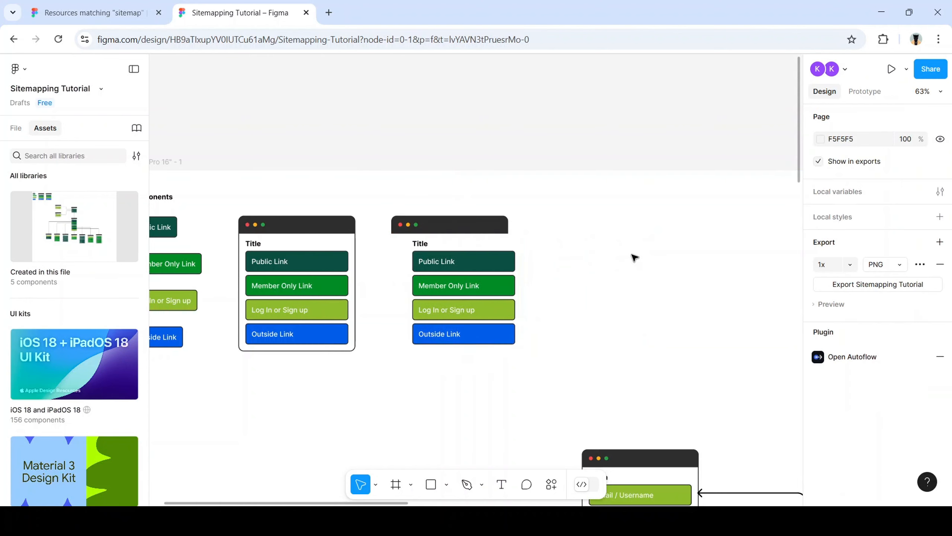
key("ctrl+z")
key("ctrl+z")
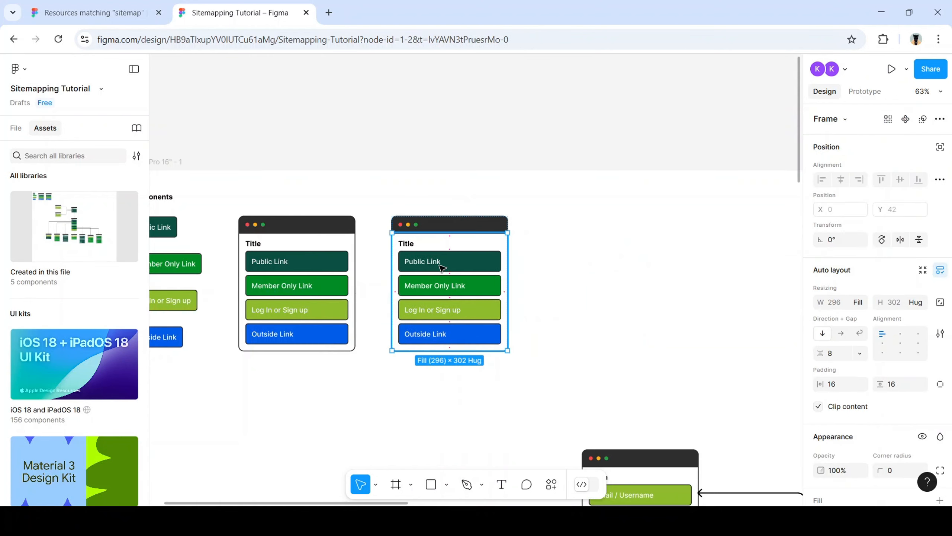
double_click(440, 265)
left_click(447, 285)
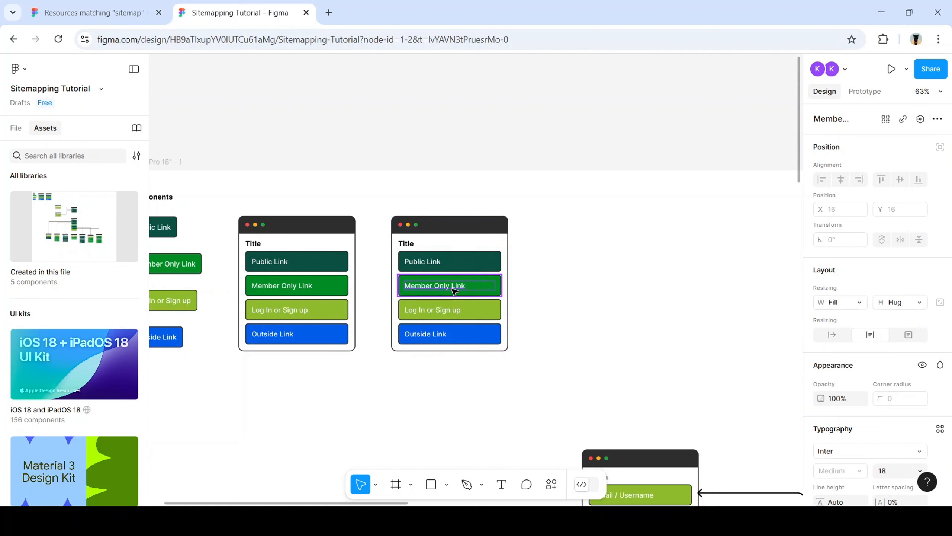
left_click(448, 310)
left_click(447, 332)
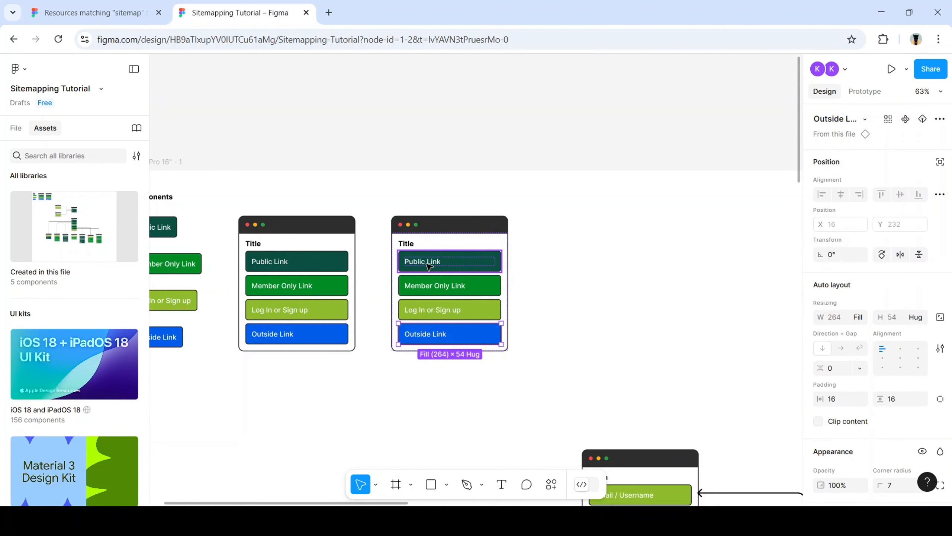
left_click(408, 245)
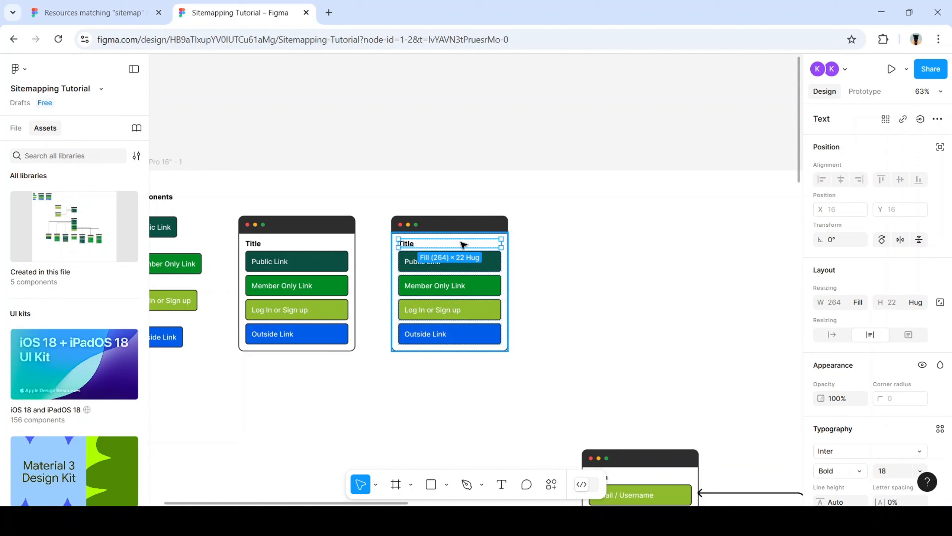
left_click(508, 267)
left_click(502, 223)
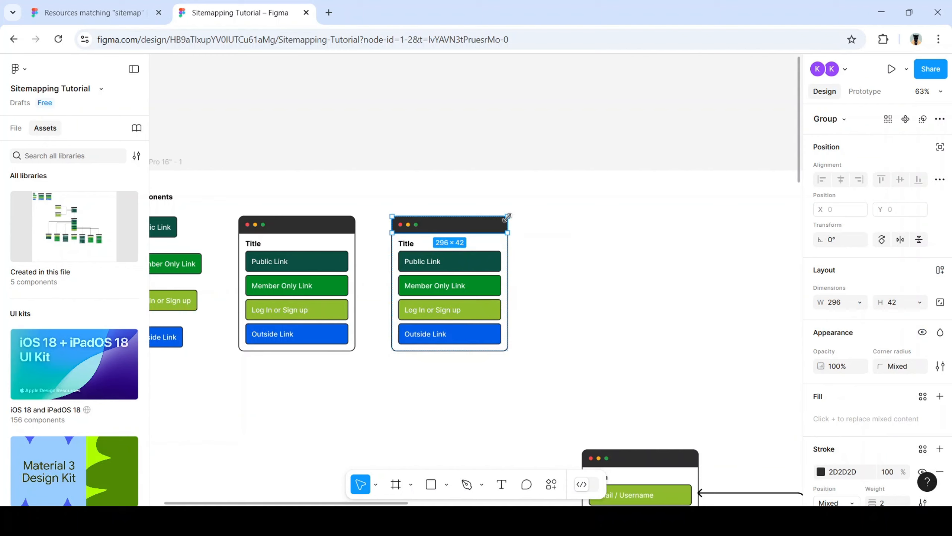
scroll(489, 225, "right", 3)
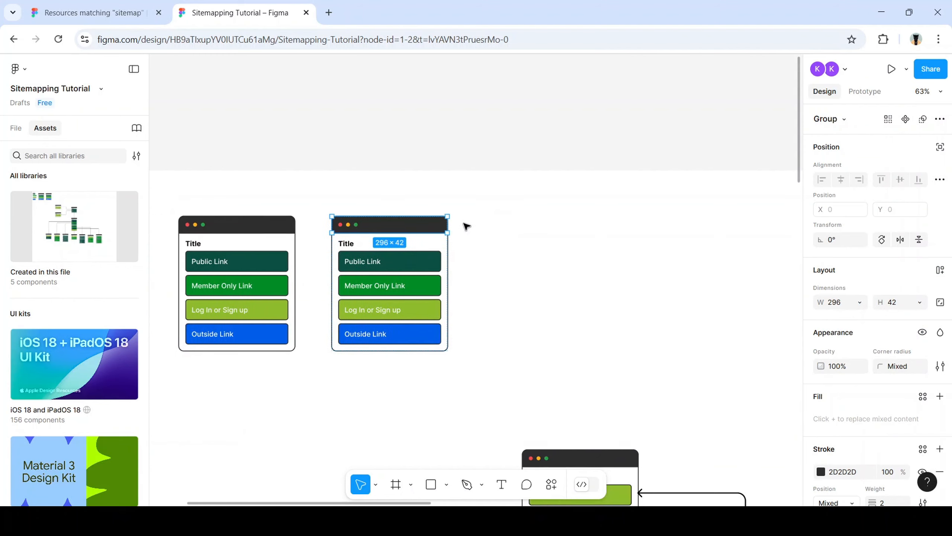
left_click(473, 239)
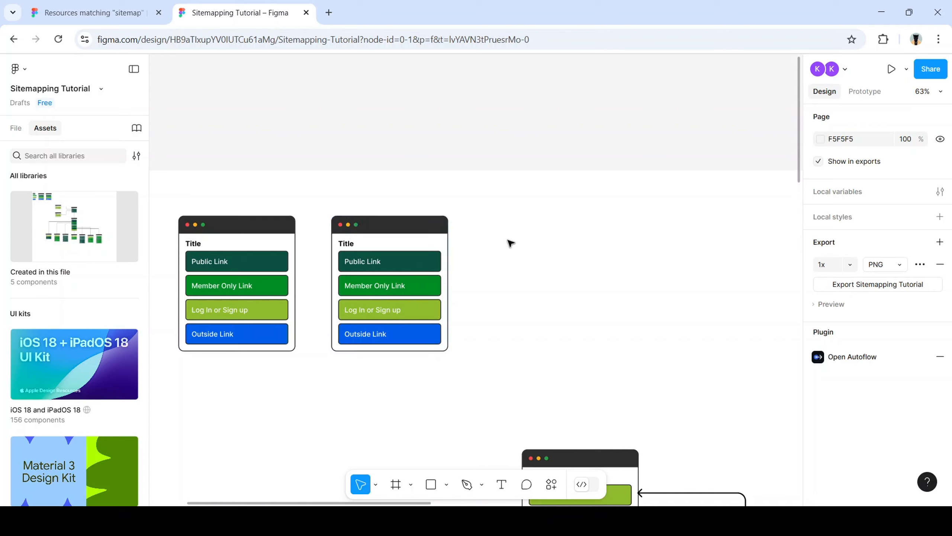
Drag the second Page Container card up out of the MacBook Pro 16" - 1 frame onto the canvas
left_click(16, 128)
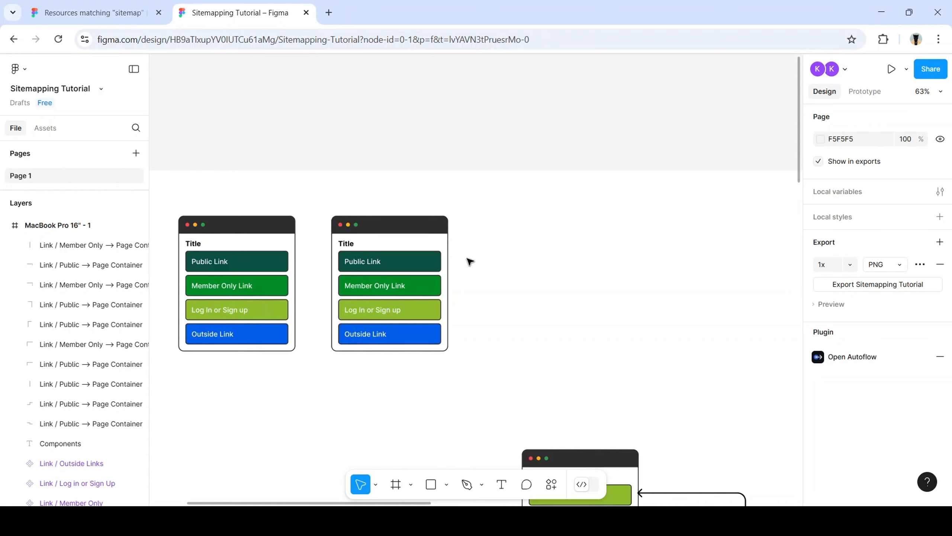
left_click(393, 229)
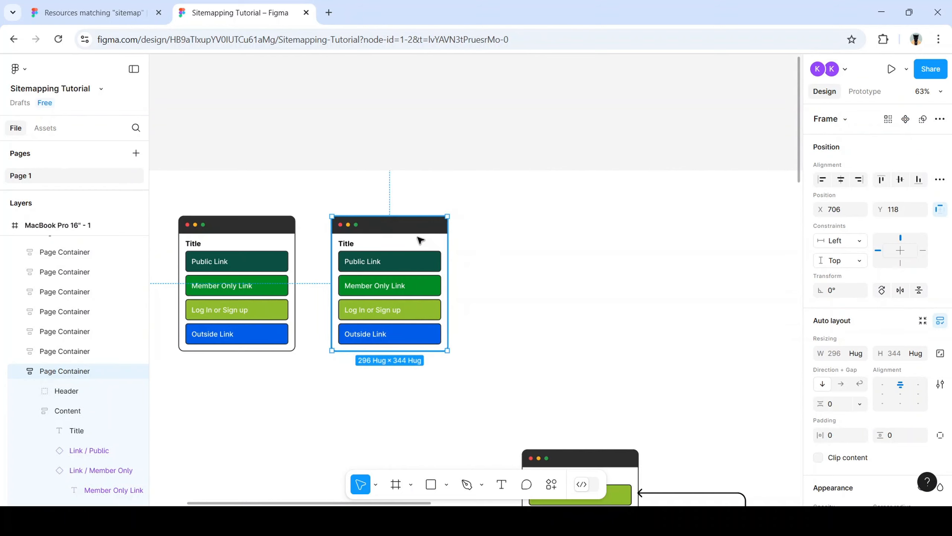
left_click_drag(415, 221, 420, 158)
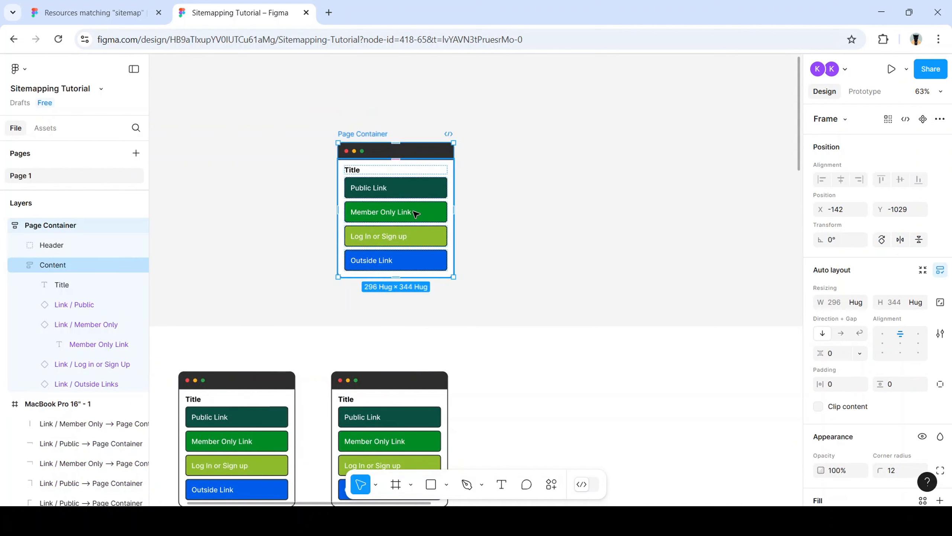
scroll(335, 304, "up", 1)
scroll(368, 317, "up", 3)
scroll(368, 317, "up", 1)
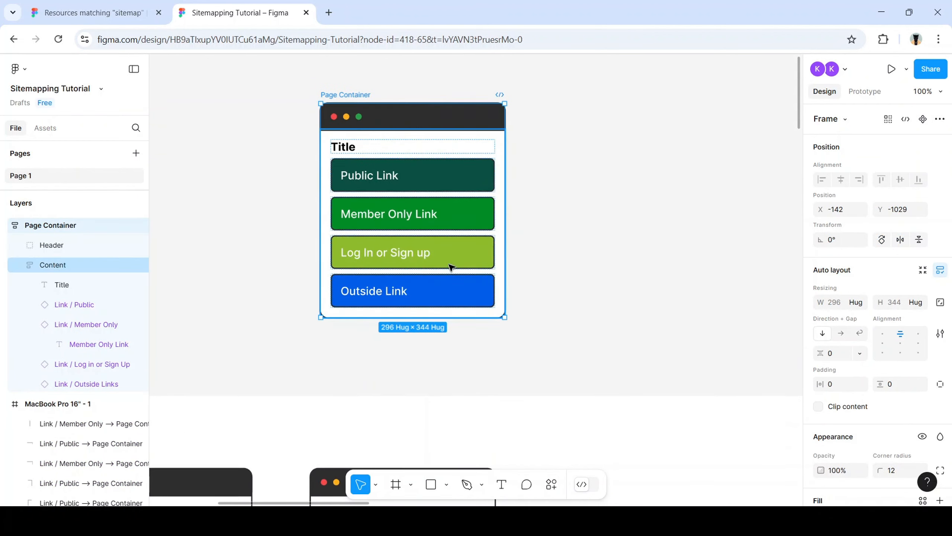
scroll(476, 284, "up", 2)
scroll(424, 321, "right", 2)
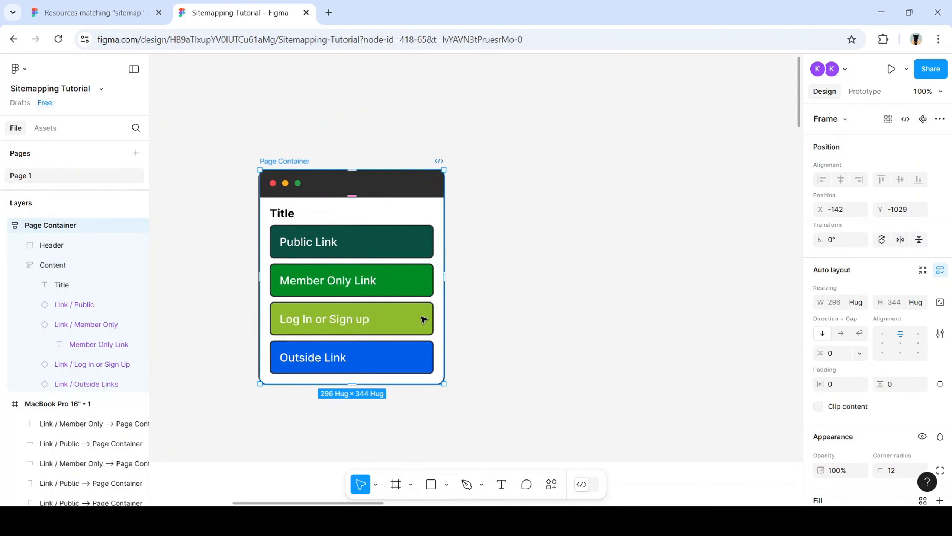
left_click(494, 212)
Add a 'Public Link' text label beside the Page Container card
key("t")
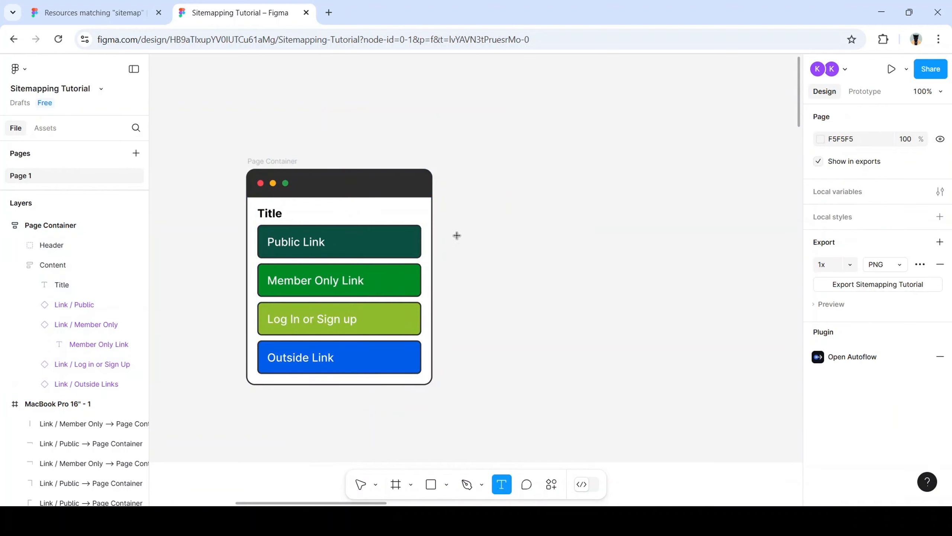
left_click(457, 235)
type("Public")
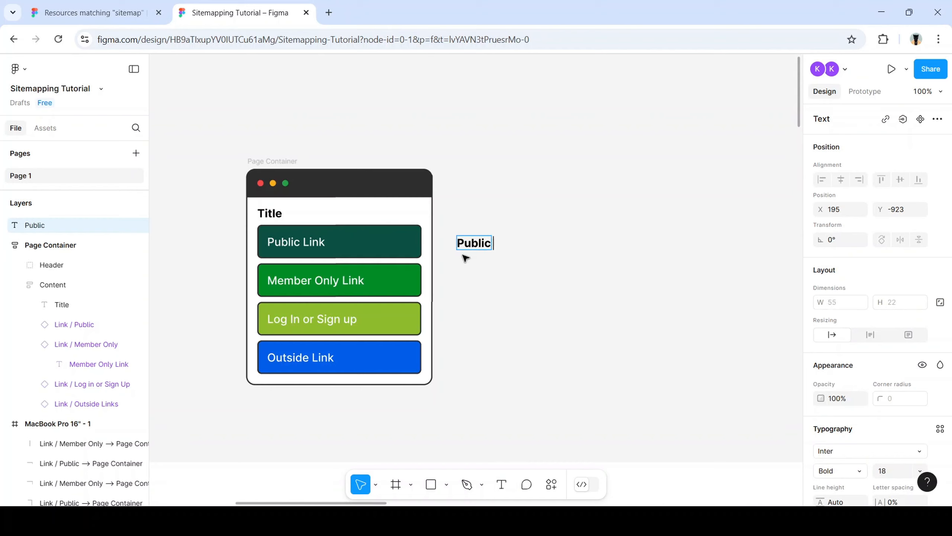
type(" Link")
key("Escape")
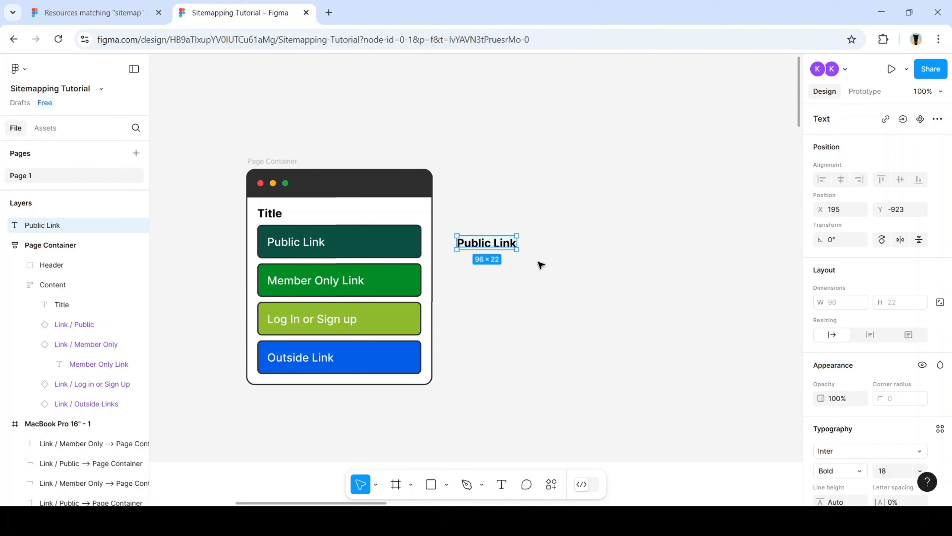
key("ctrl+b")
left_click(542, 310)
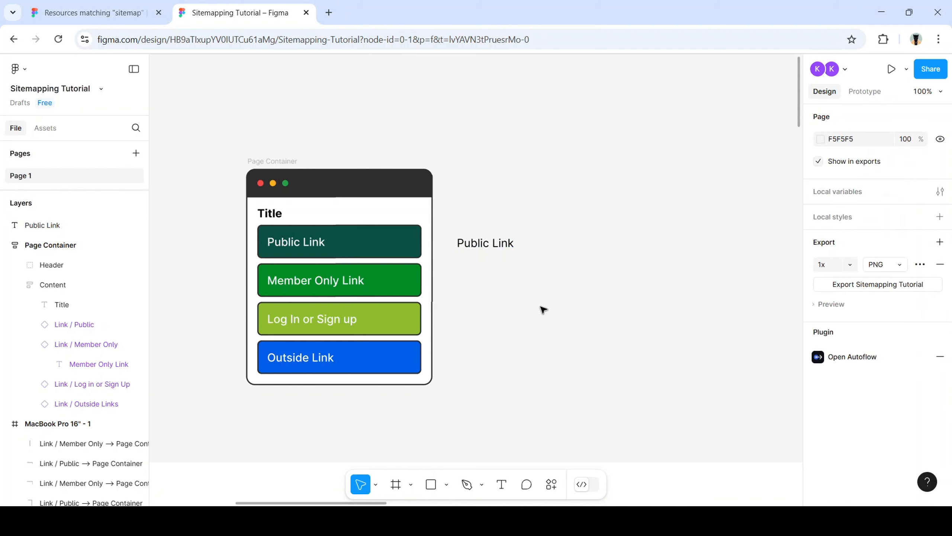
Style the Public Link text at font size 16 with Medium weight
left_click(491, 243)
scroll(858, 310, "down", 5)
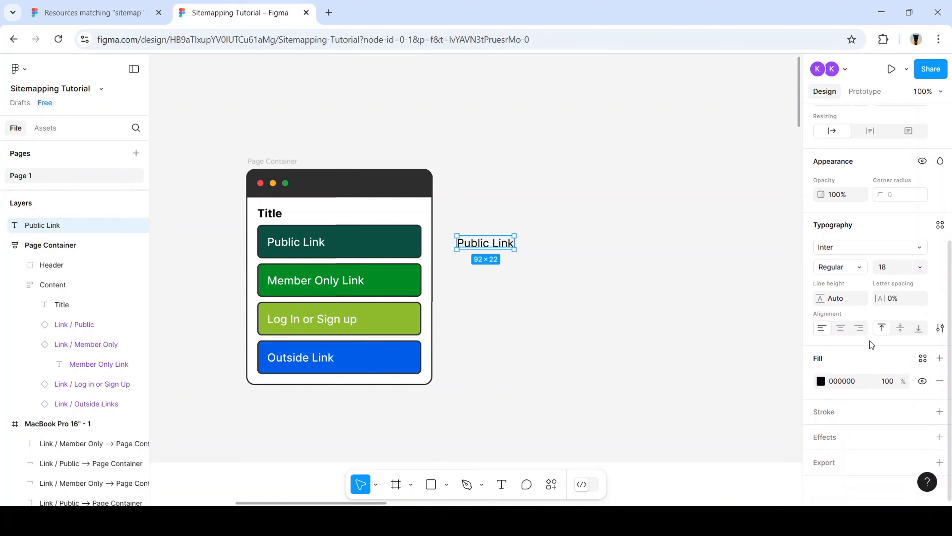
scroll(869, 340, "up", 2)
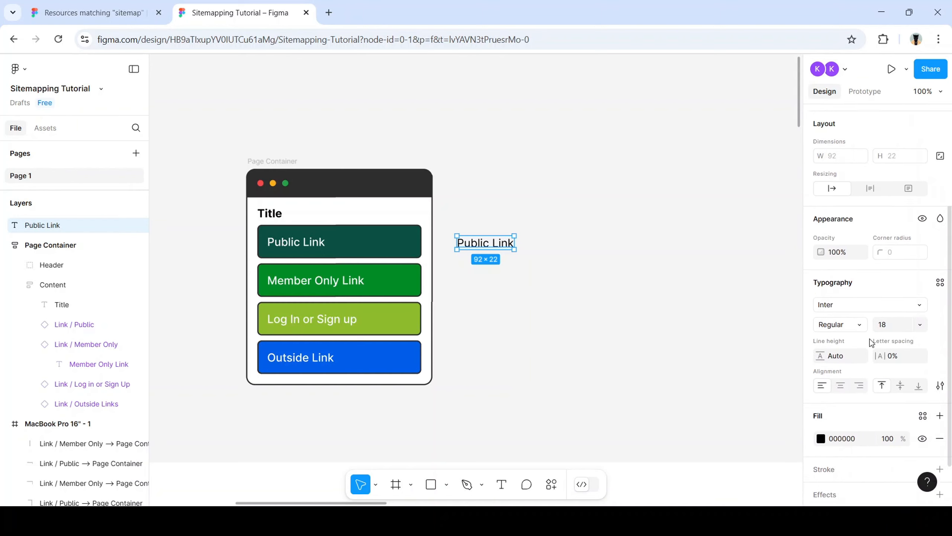
left_click(913, 330)
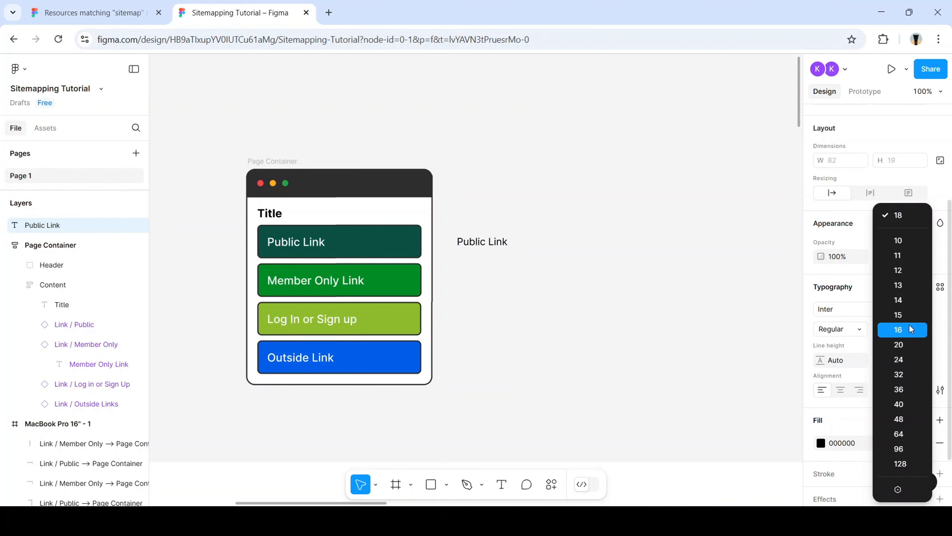
left_click(909, 325)
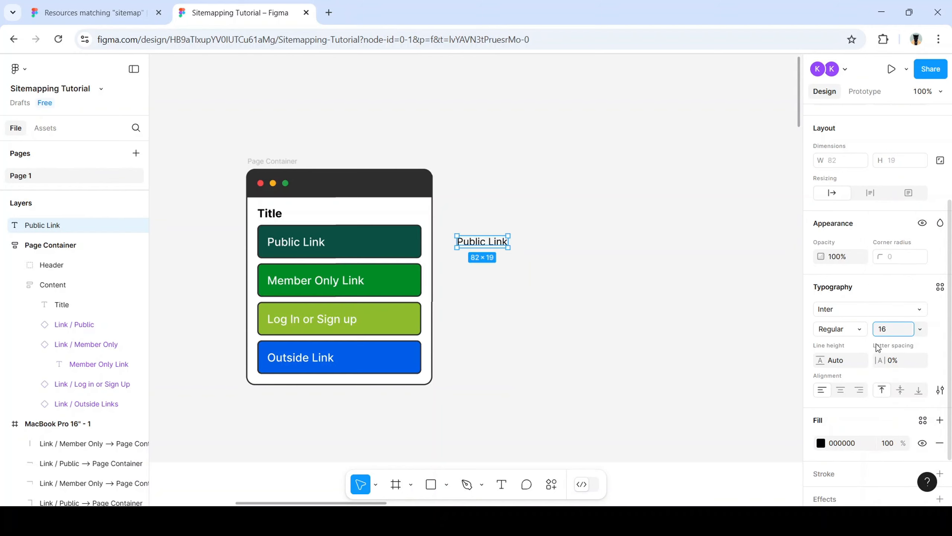
left_click(860, 330)
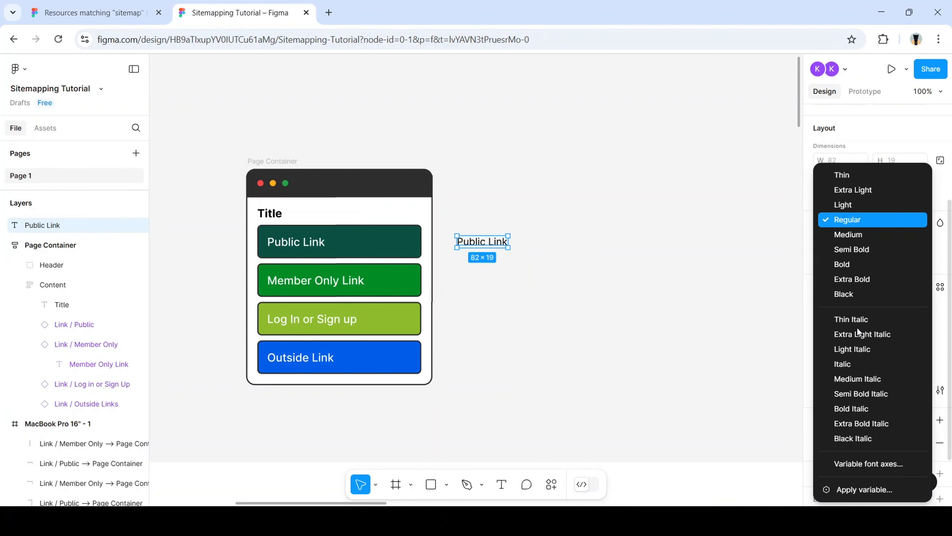
left_click(859, 235)
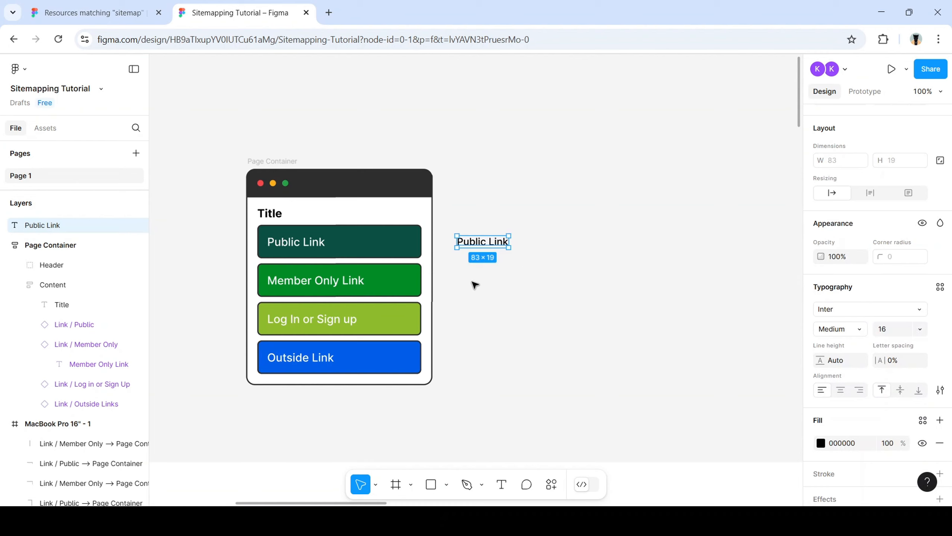
Wrap the Public Link text in a frame and rename it 'Public'
right_click(490, 248)
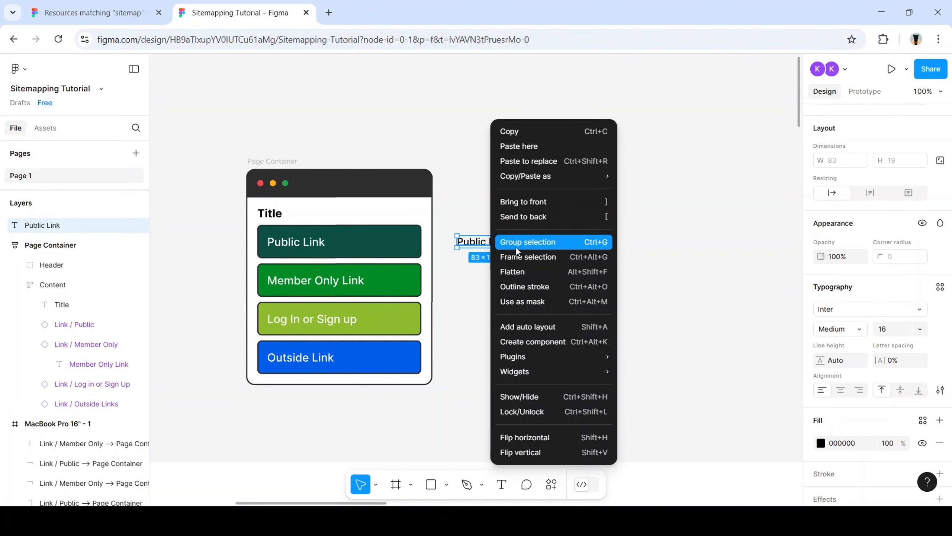
left_click(545, 259)
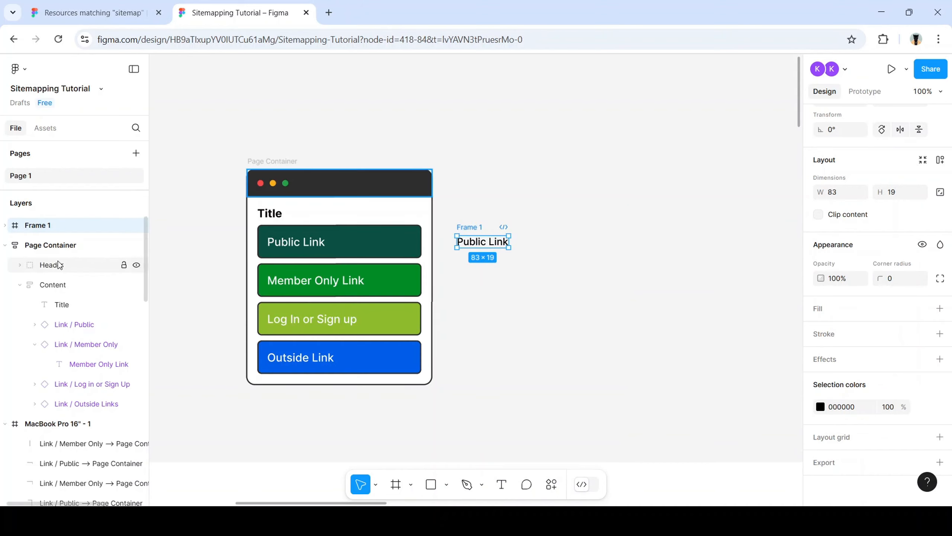
double_click(38, 225)
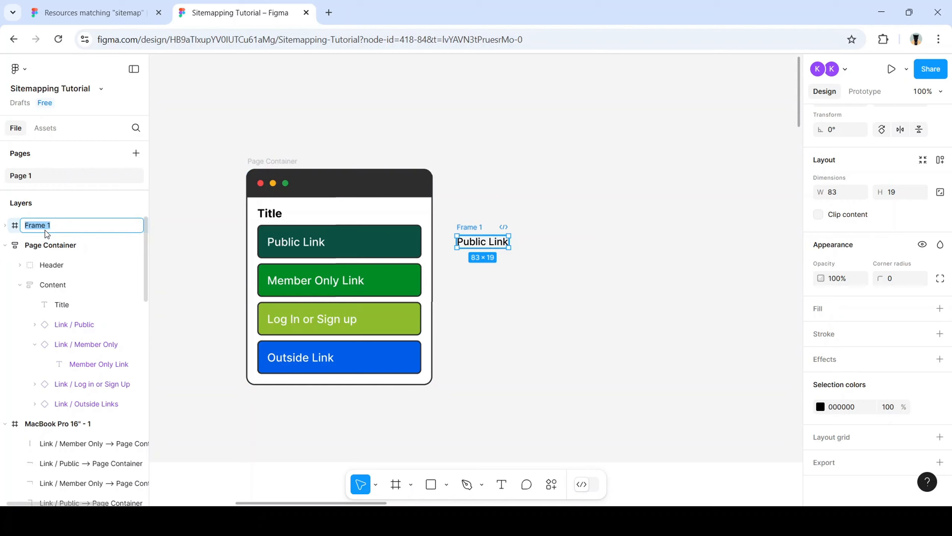
type("Public")
key("Return")
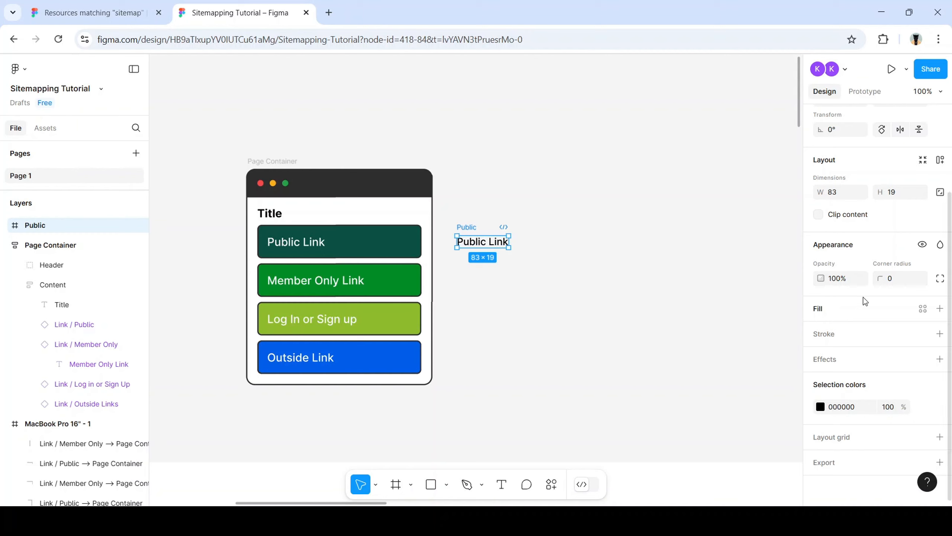
Select the Public Link text, then the Public frame in the layers list
left_click(469, 243)
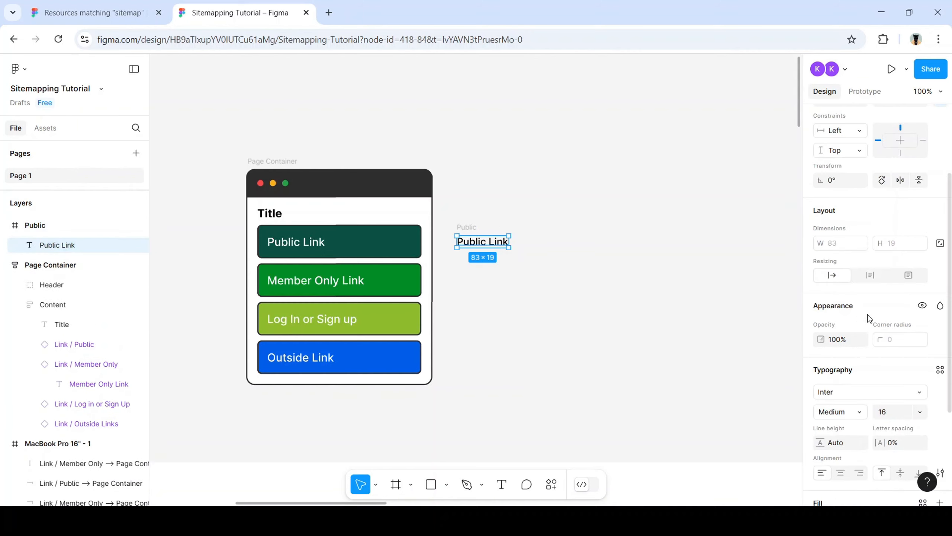
scroll(876, 323, "down", 3)
scroll(930, 234, "up", 3)
scroll(928, 228, "up", 1)
left_click(56, 219)
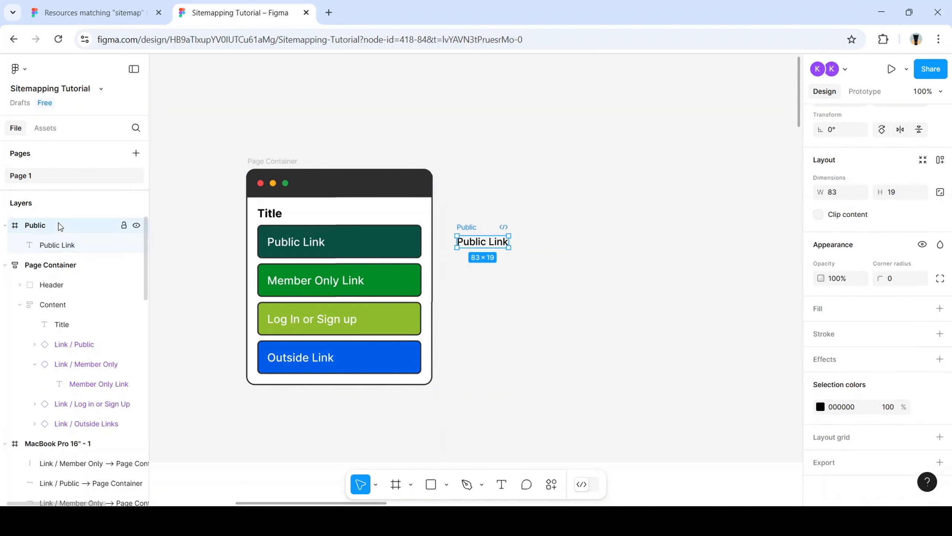
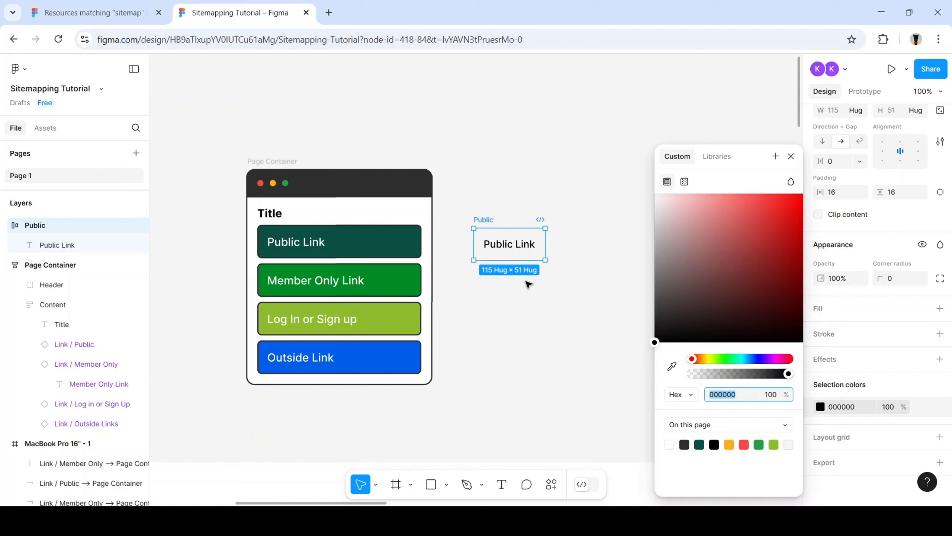
Fill the standalone Public frame with the Public Link button's dark green 0B5043
left_click(672, 365)
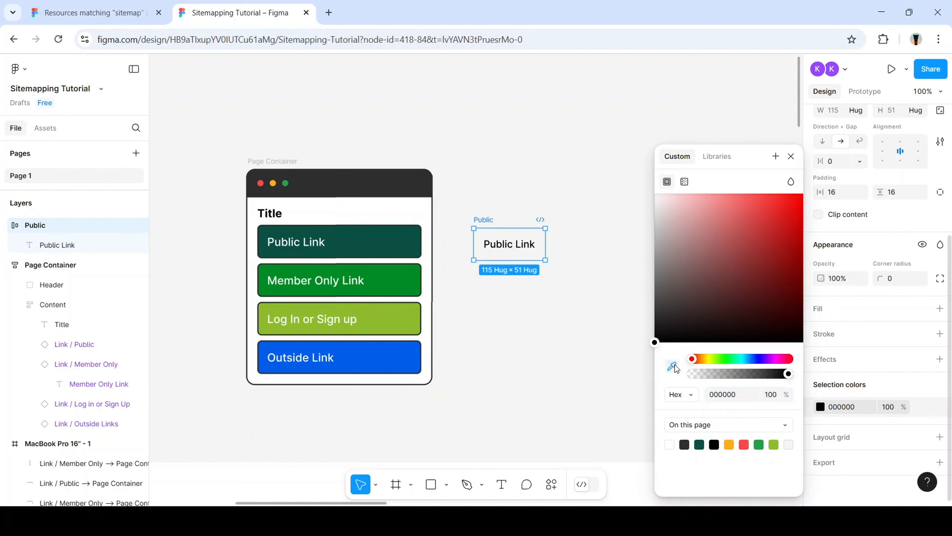
left_click(416, 251)
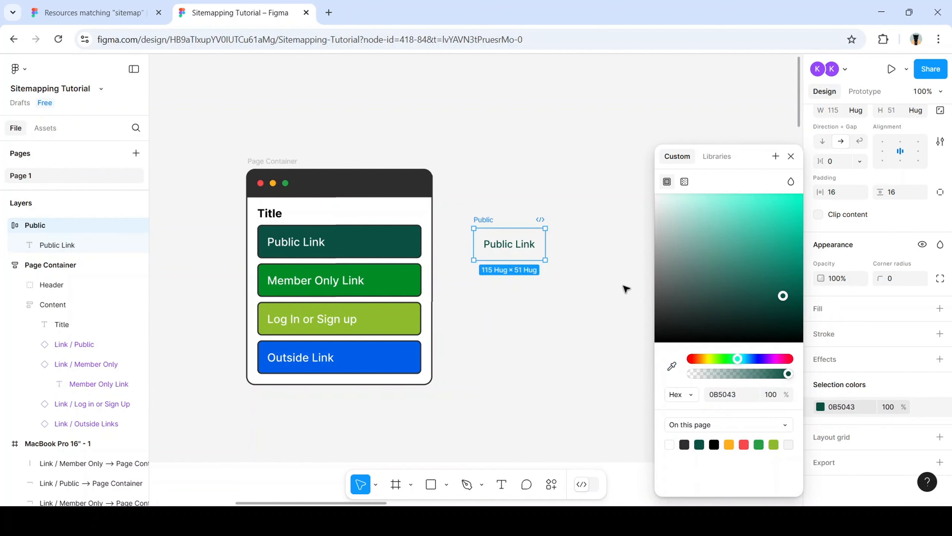
key("ctrl+z")
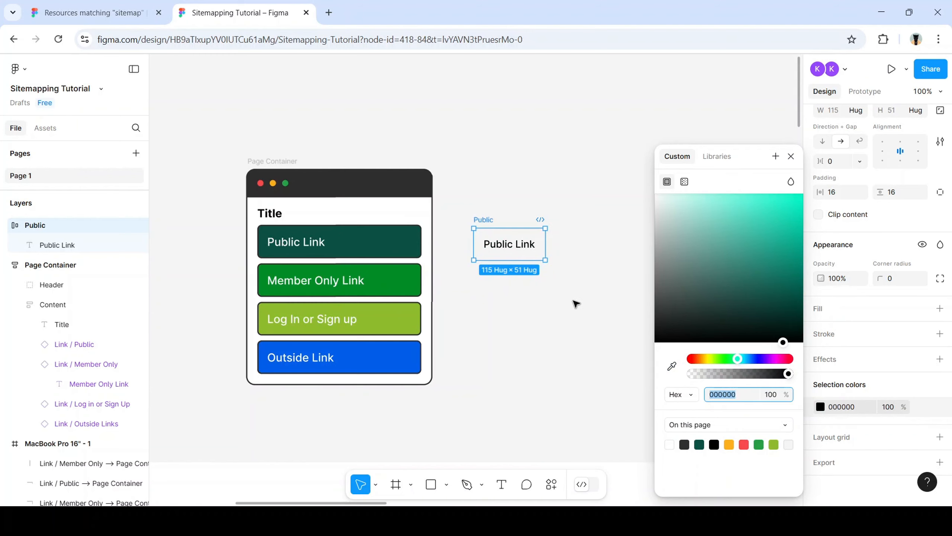
left_click_drag(205, 214, 252, 255)
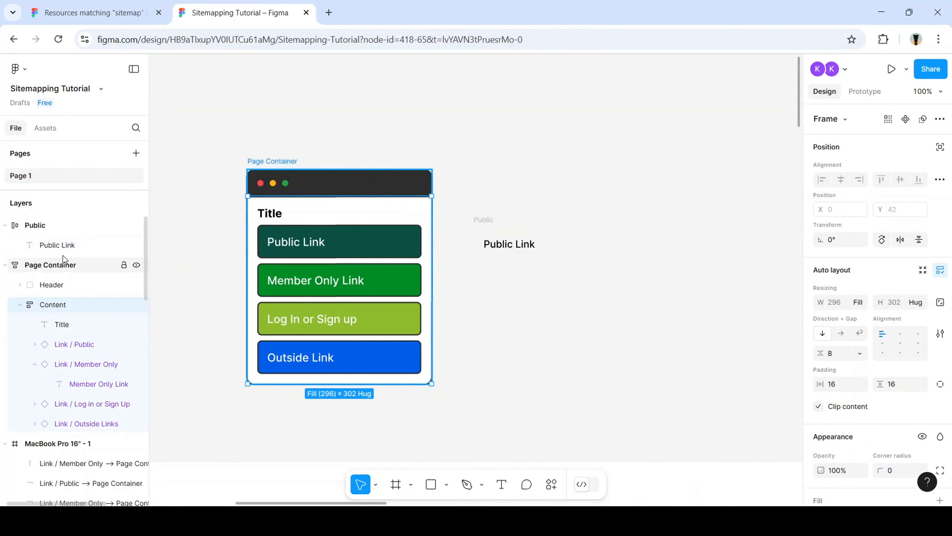
left_click(67, 229)
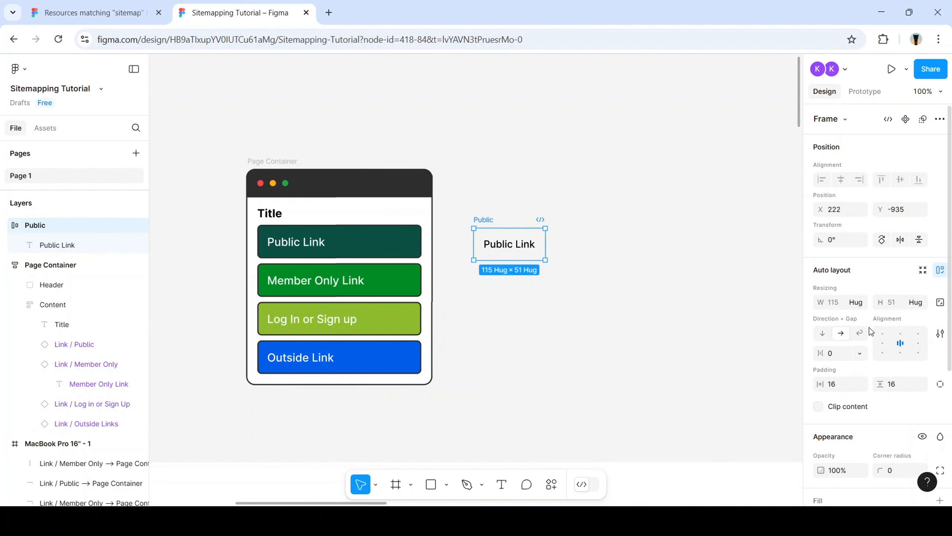
key("i")
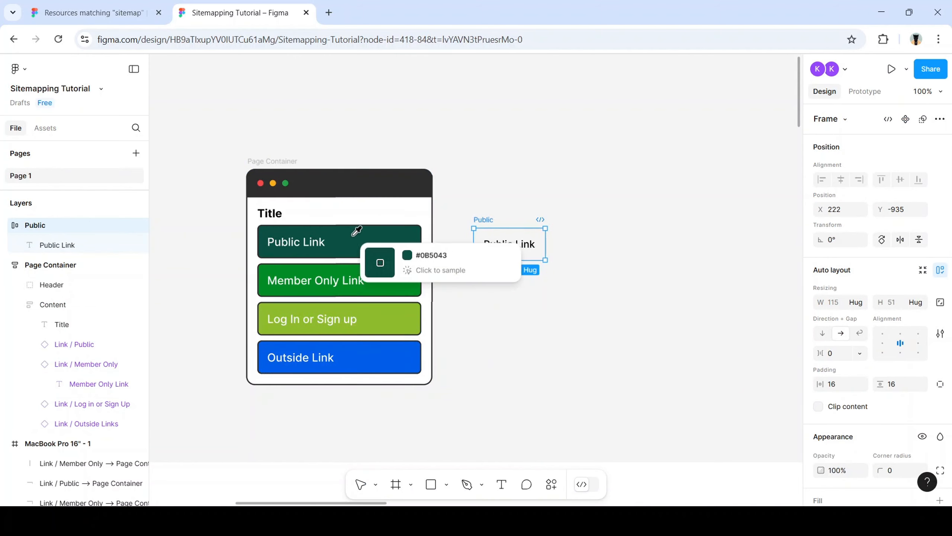
left_click(381, 236)
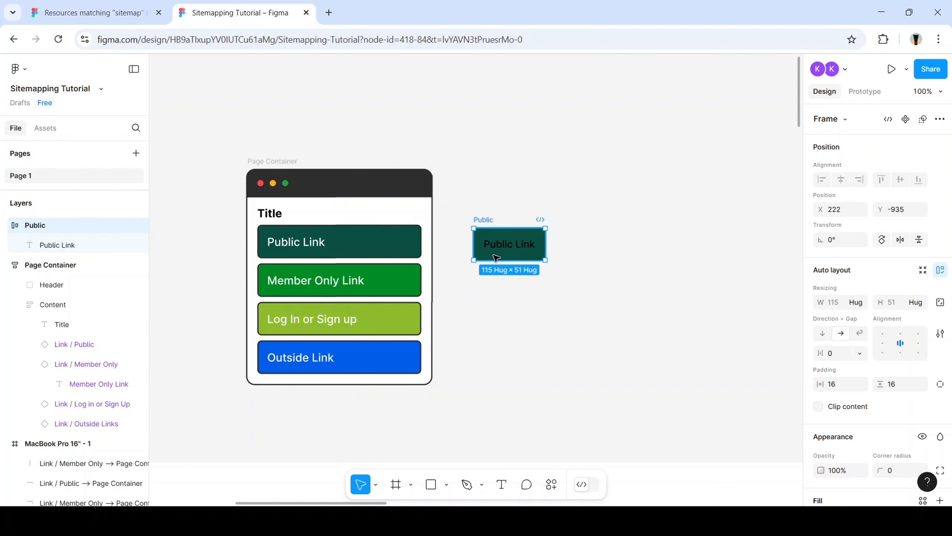
Change the Public Link text fill to white FFFFFF
double_click(519, 252)
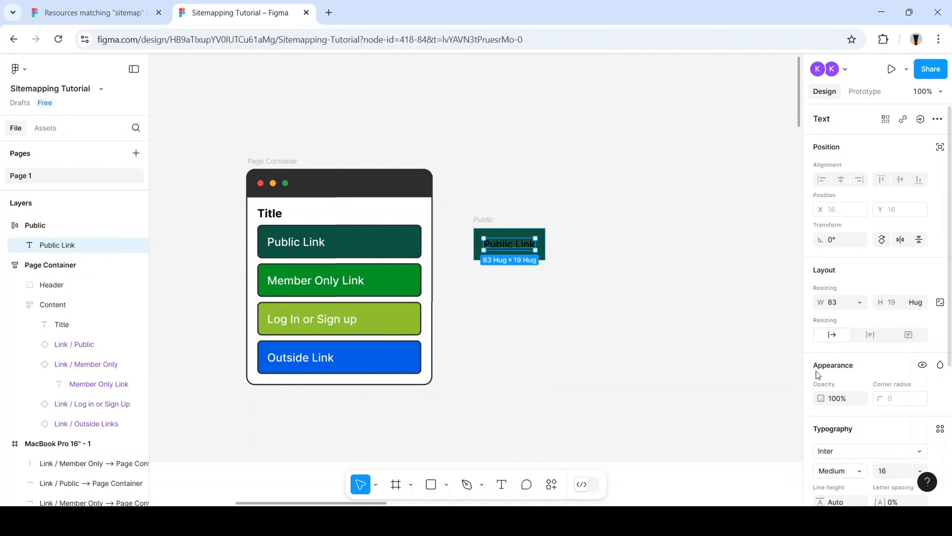
key("i")
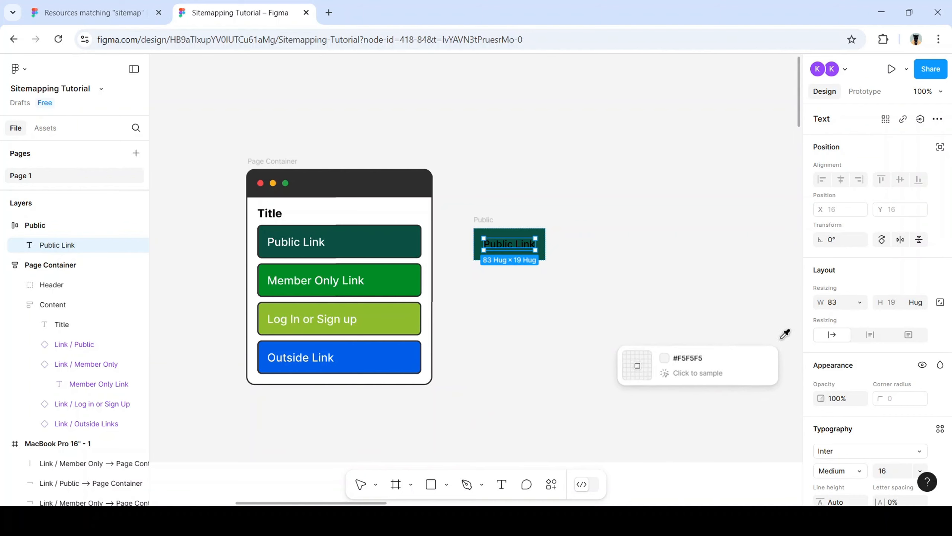
scroll(843, 413, "down", 3)
scroll(841, 442, "down", 2)
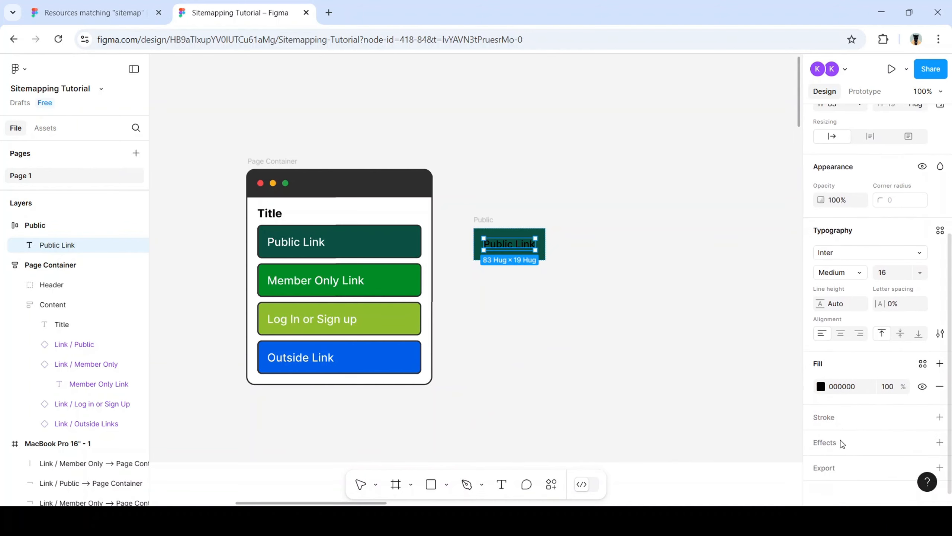
left_click(821, 382)
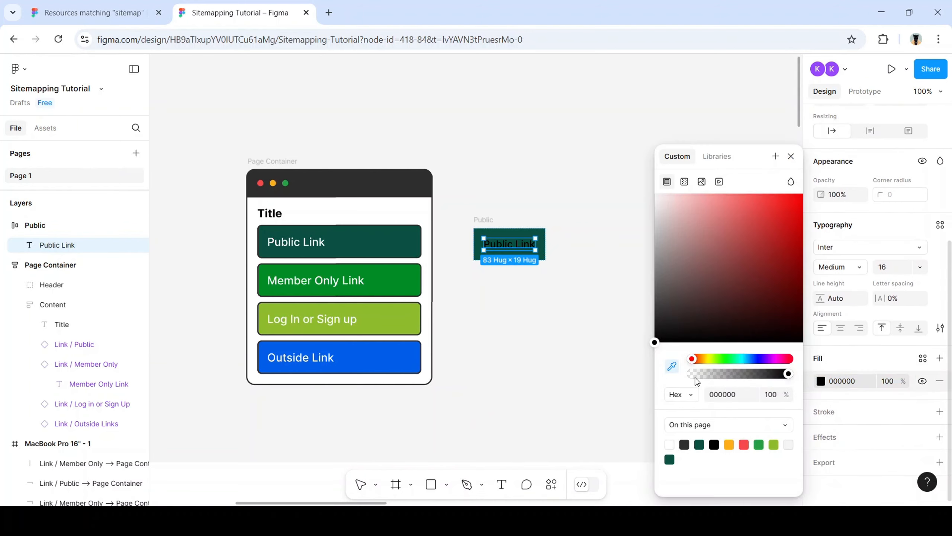
left_click(845, 381)
type("ffffff")
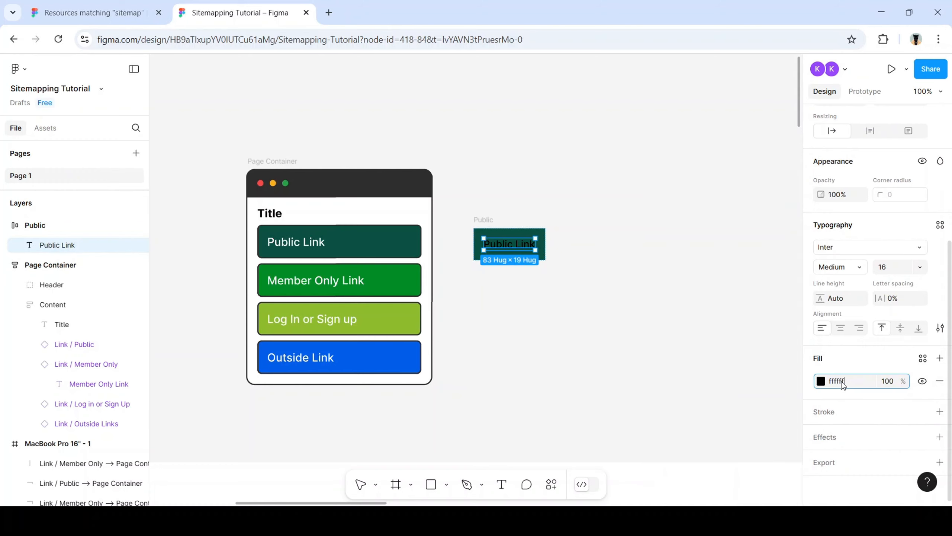
key("Return")
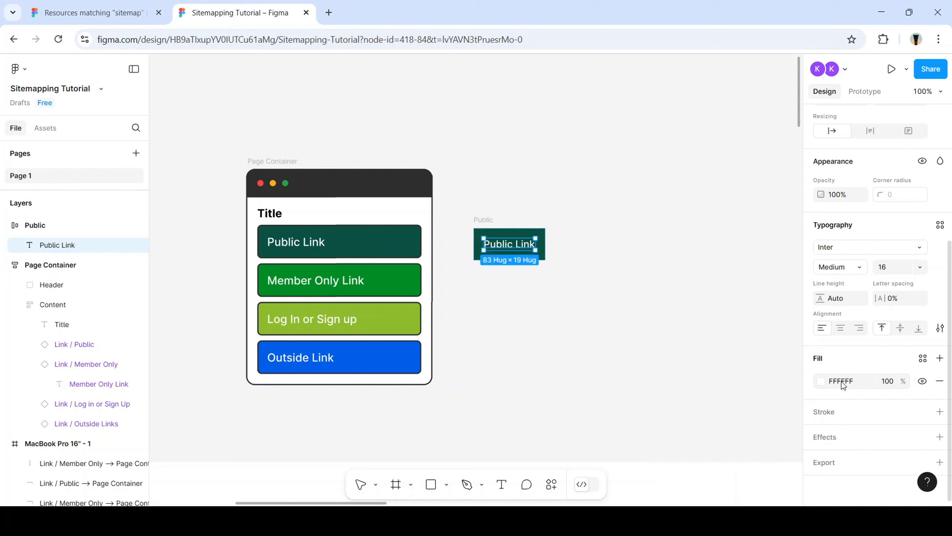
key("i")
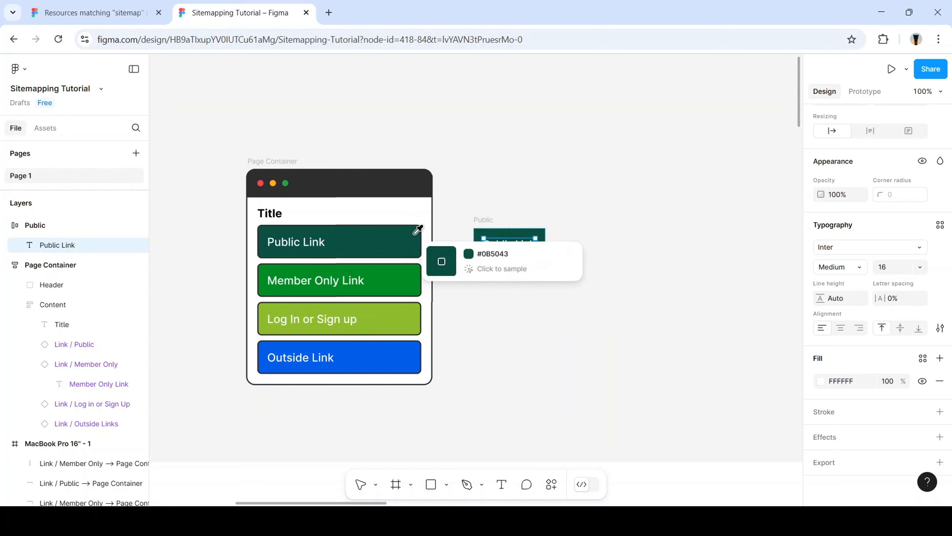
key("Escape")
left_click(396, 242)
left_click(396, 242)
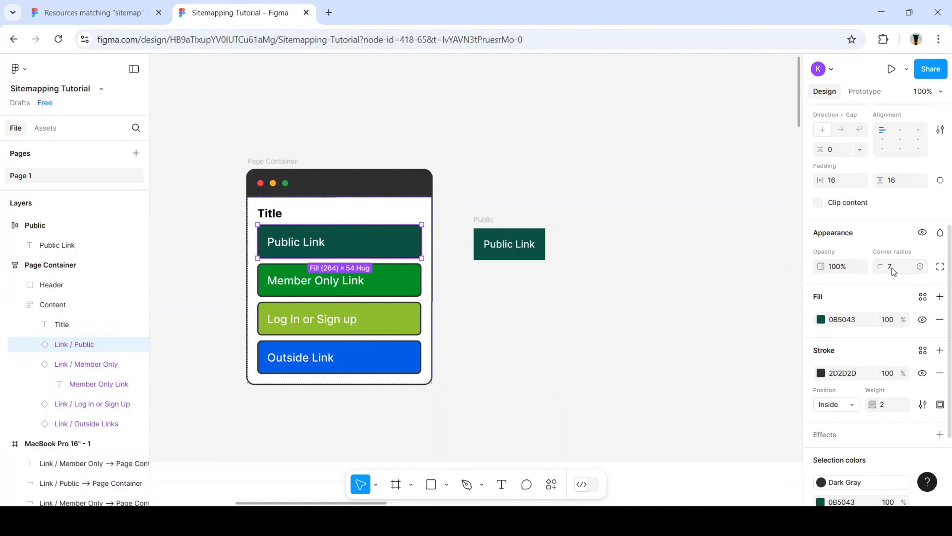
scroll(893, 271, "down", 2)
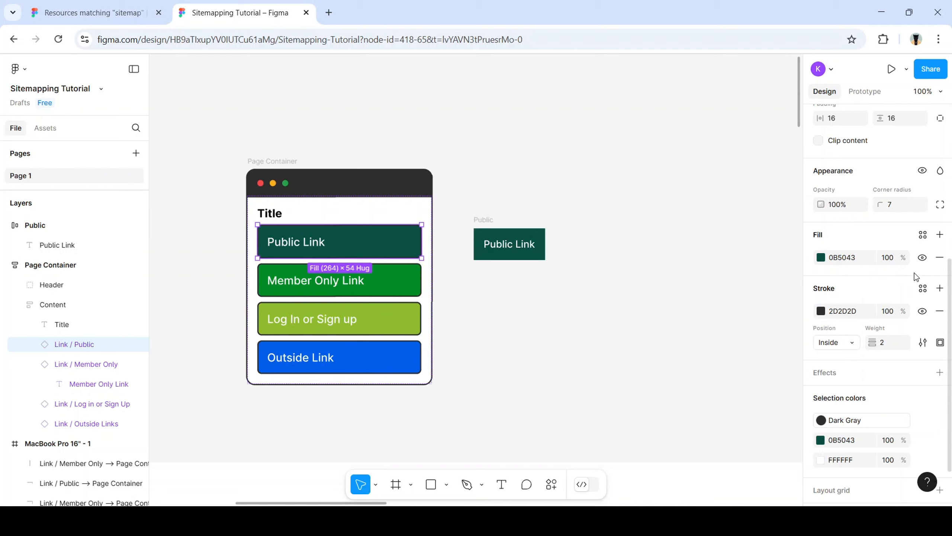
scroll(914, 272, "up", 6)
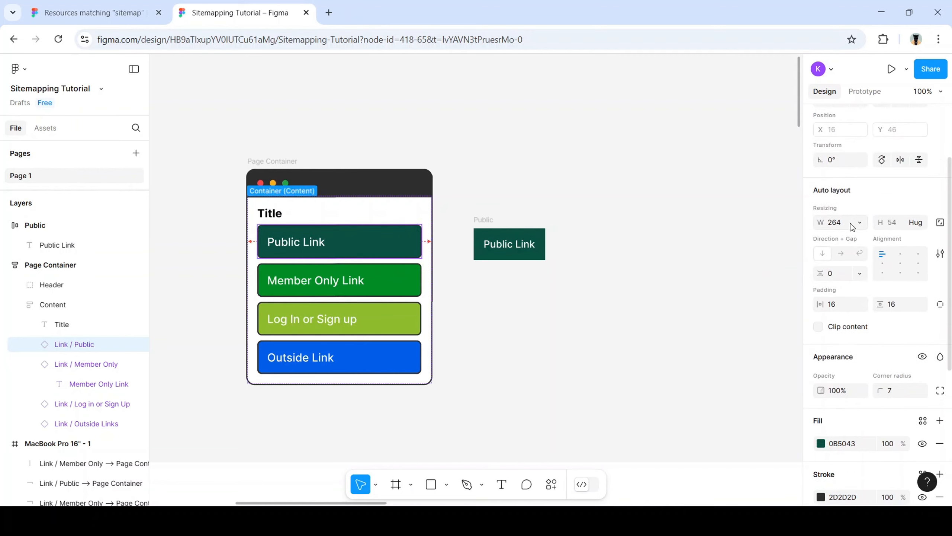
scroll(874, 272, "up", 3)
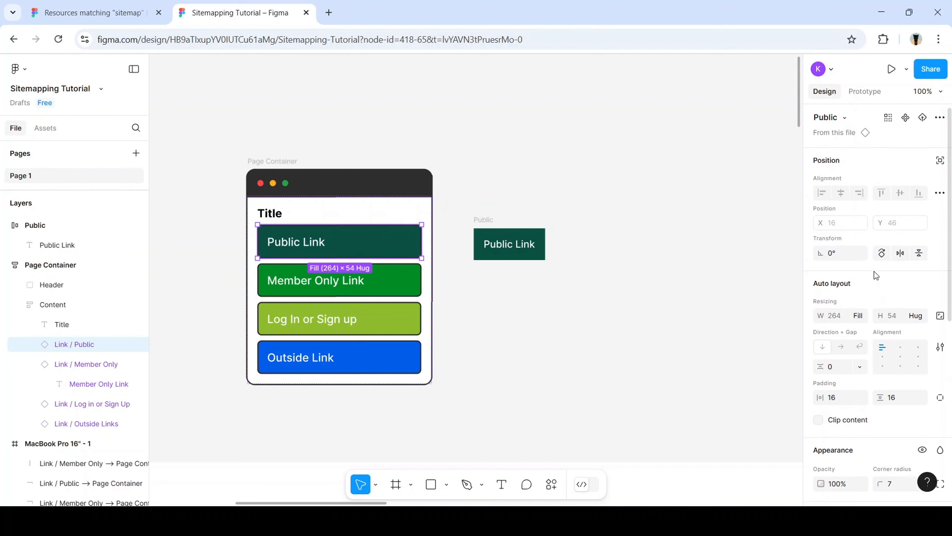
scroll(871, 248, "down", 4)
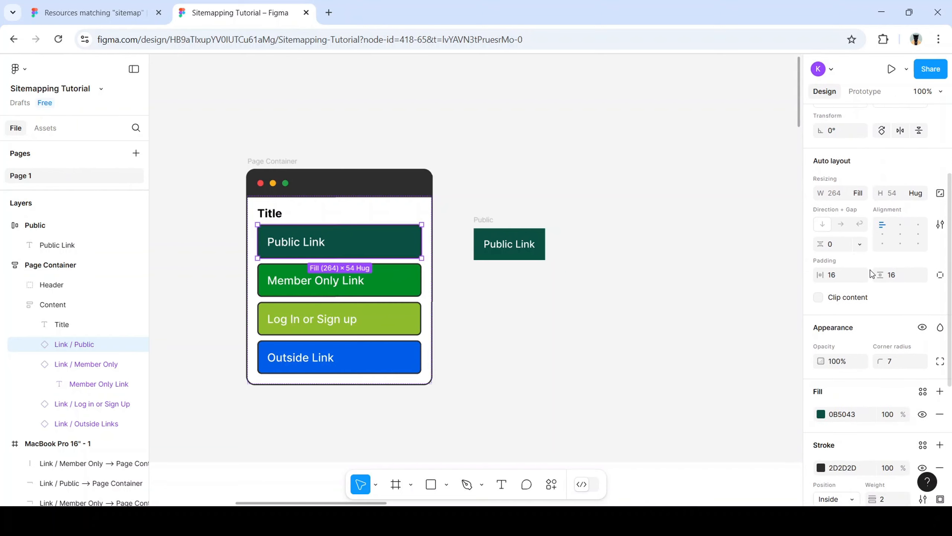
scroll(861, 301, "down", 6)
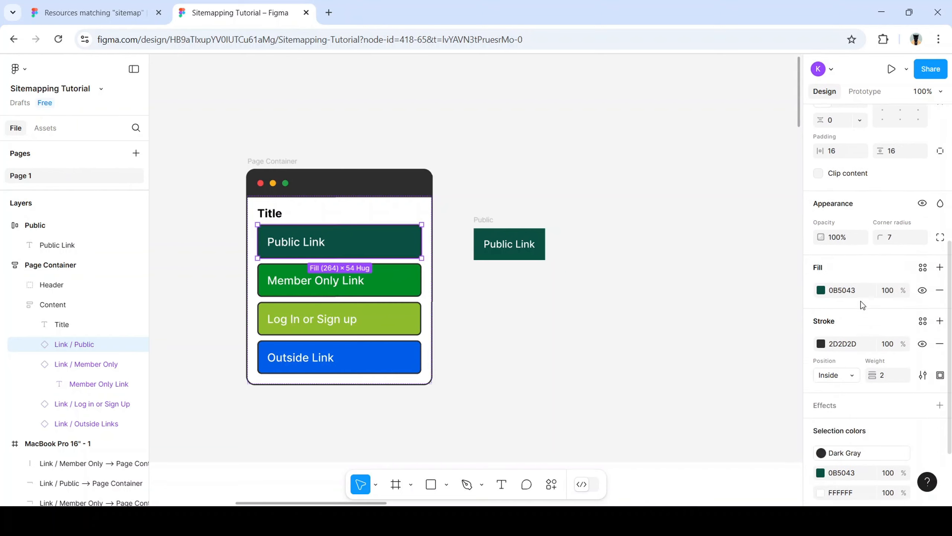
scroll(861, 301, "up", 10)
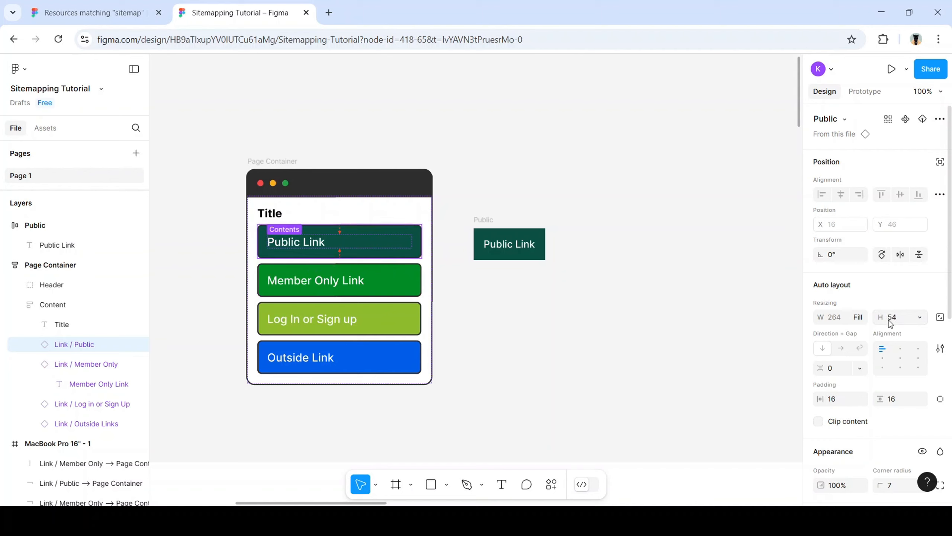
Resize the Public frame to 254×54 and give it a corner radius of 5
left_click(530, 237)
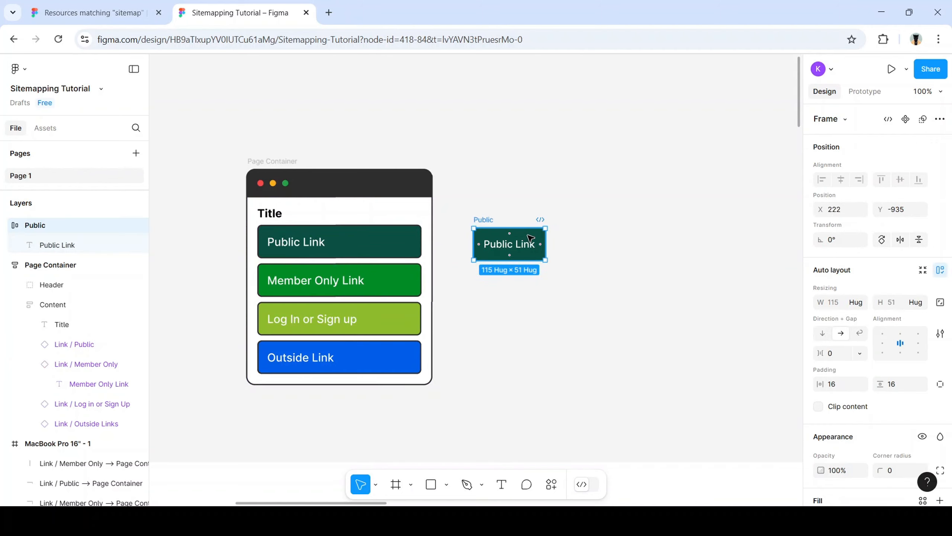
left_click(834, 304)
type("24")
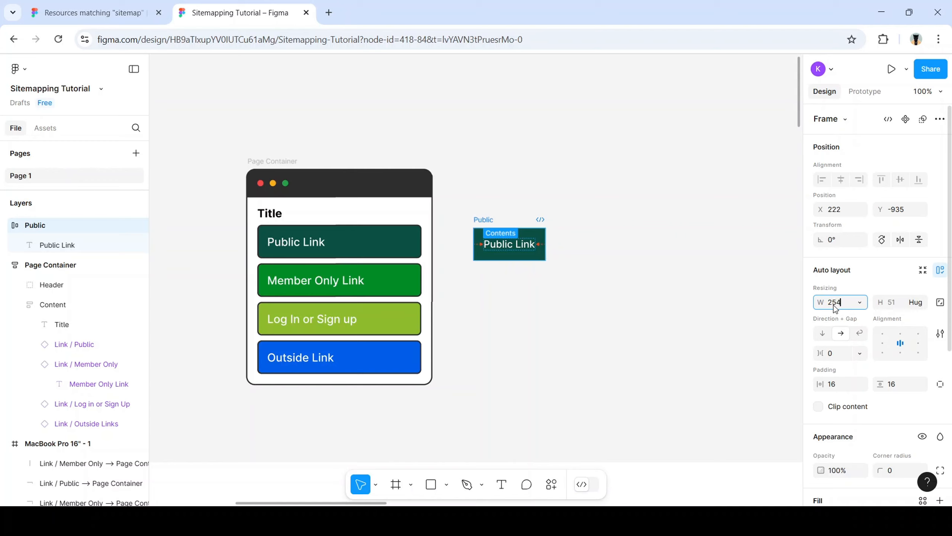
type("4")
key("Tab")
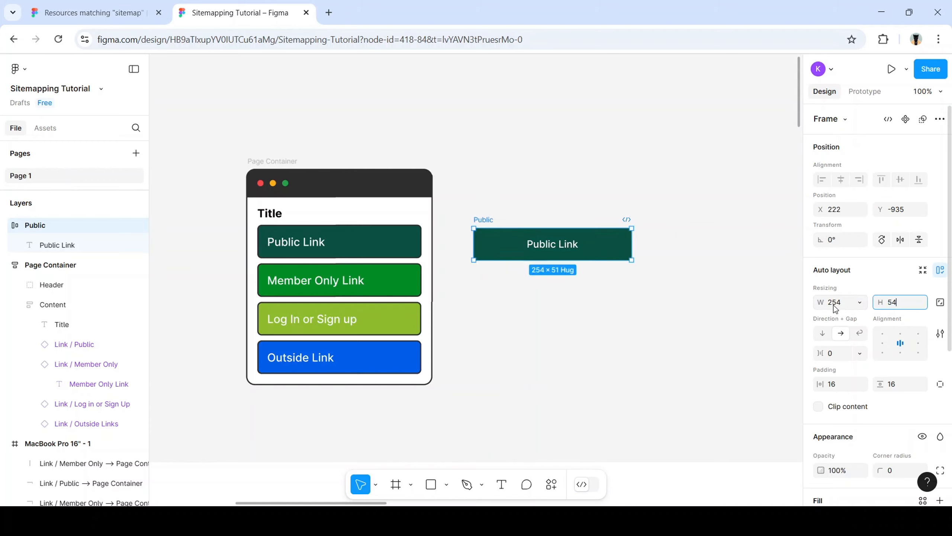
key("Return")
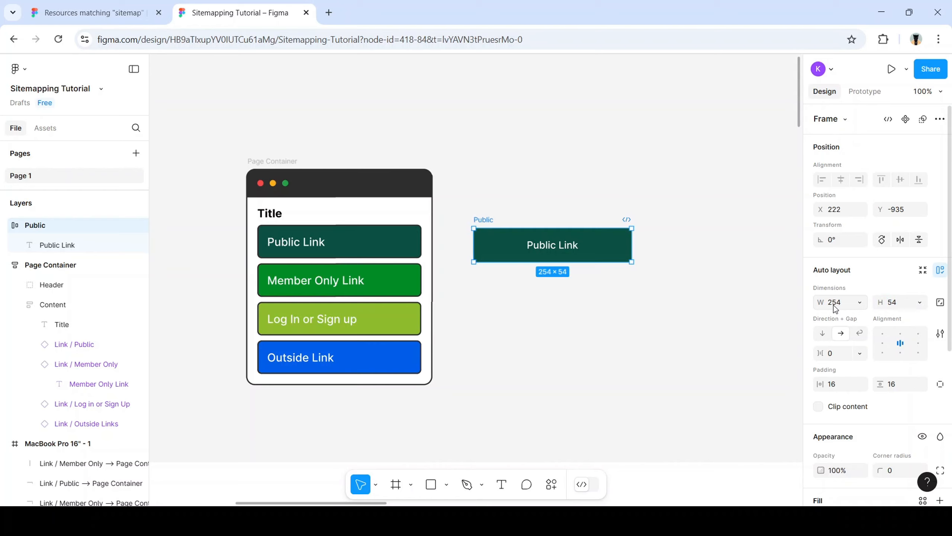
scroll(906, 324, "down", 2)
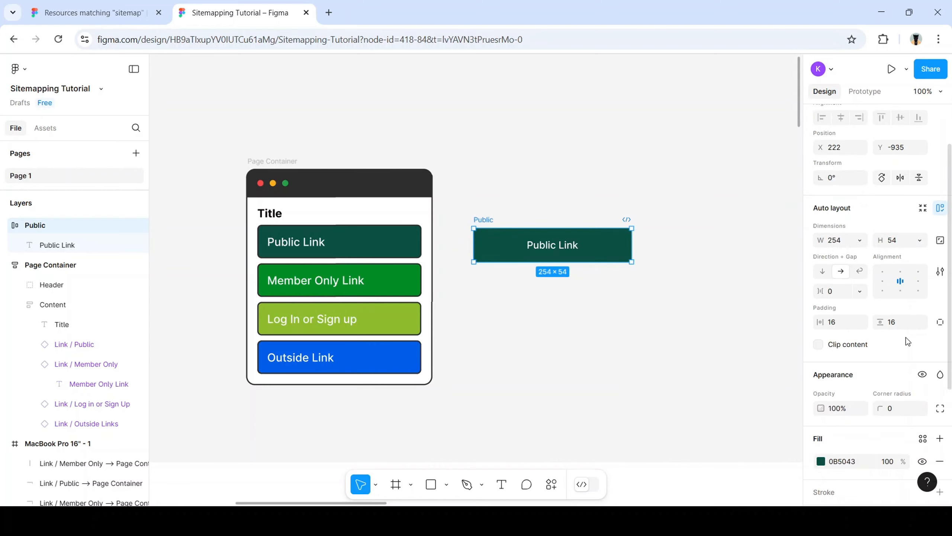
scroll(915, 345, "down", 2)
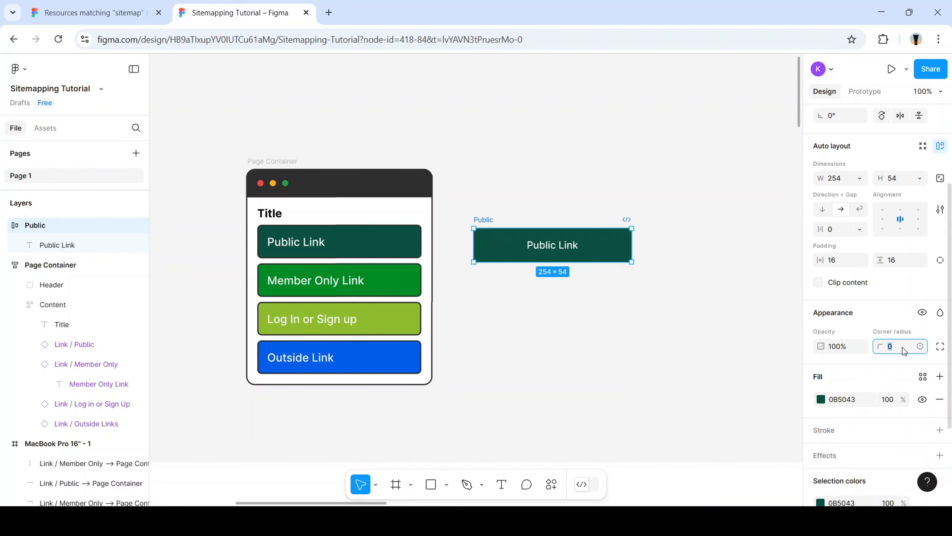
type("5")
key("Return")
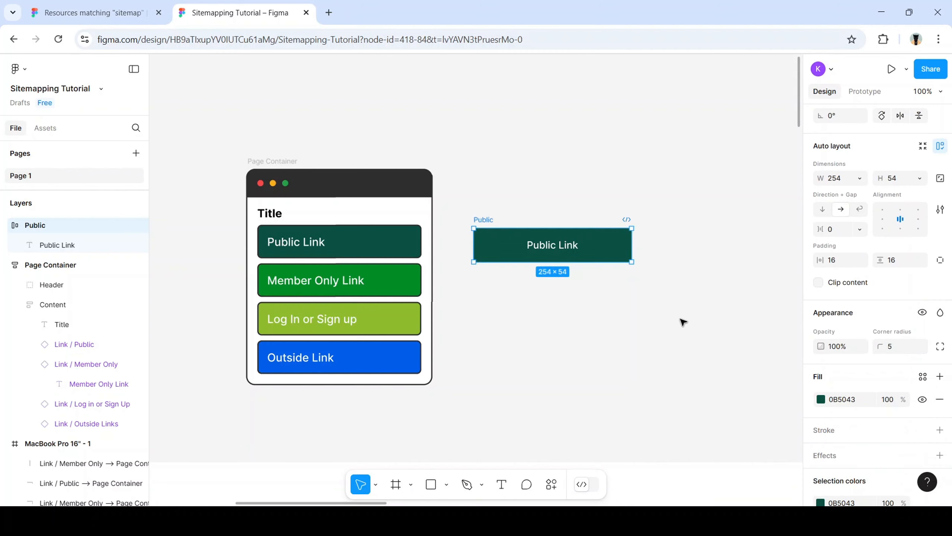
Add a stroke of weight 2 to the Public Link button
left_click(597, 287)
scroll(601, 228, "up", 2, "ctrl")
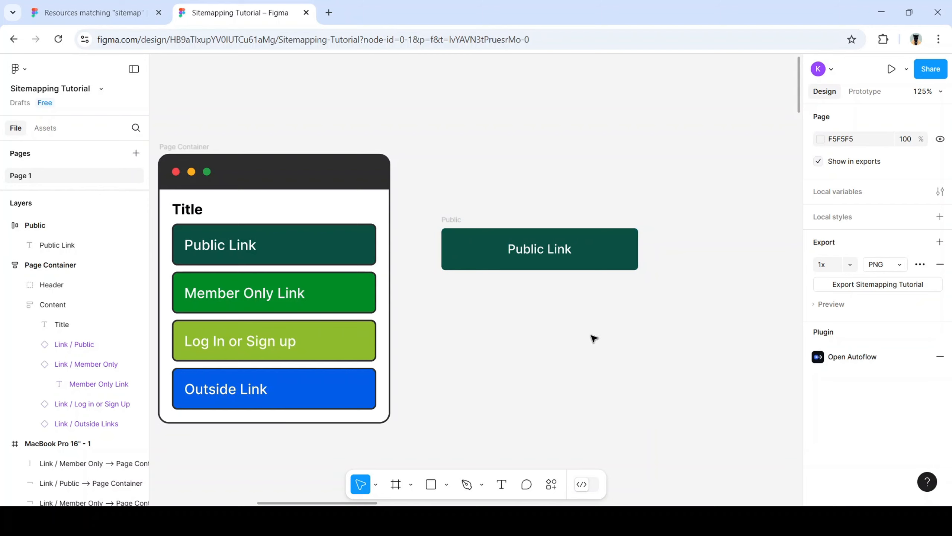
left_click(584, 267)
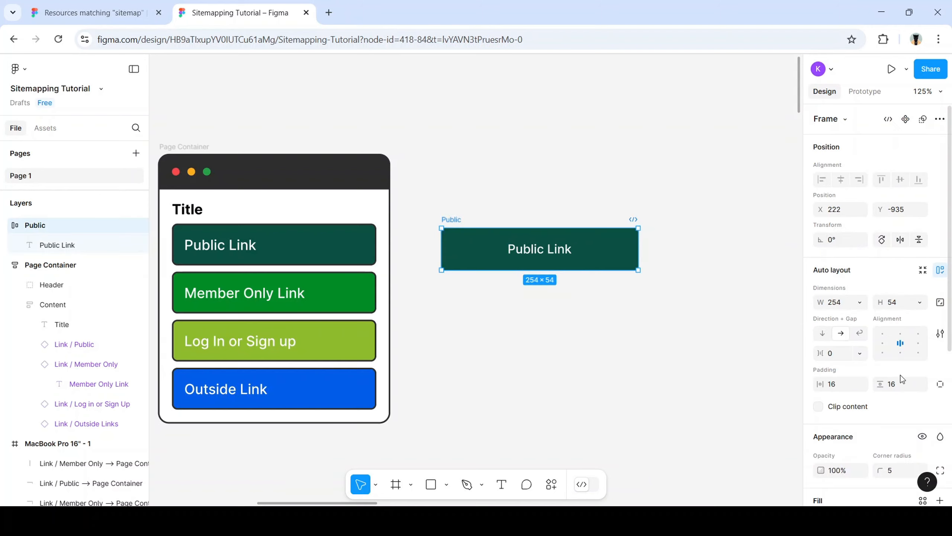
scroll(901, 379, "down", 3)
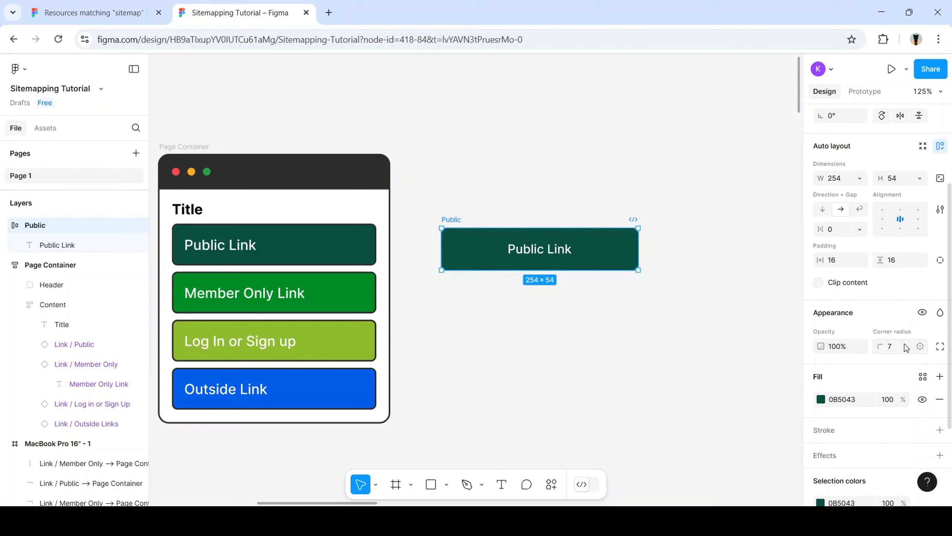
left_click(638, 300)
left_click(585, 254)
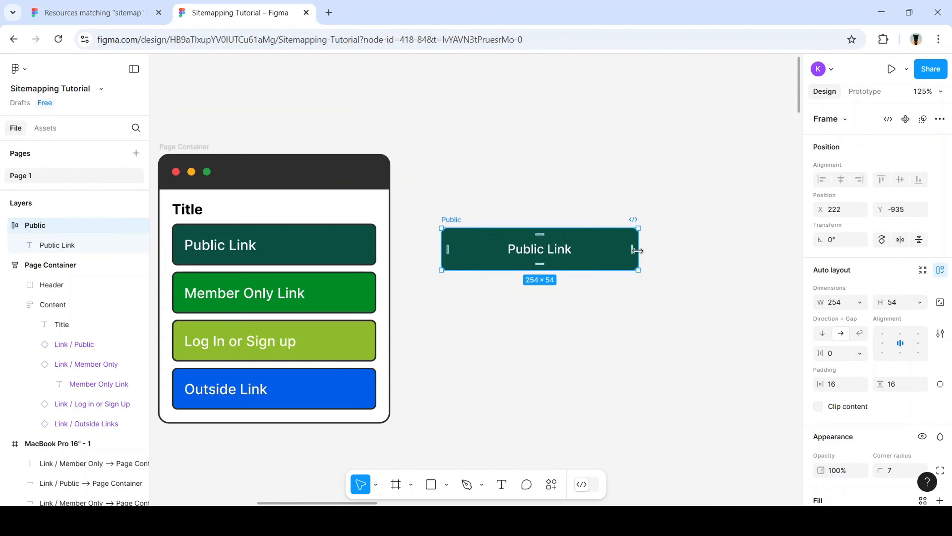
scroll(896, 342, "down", 6)
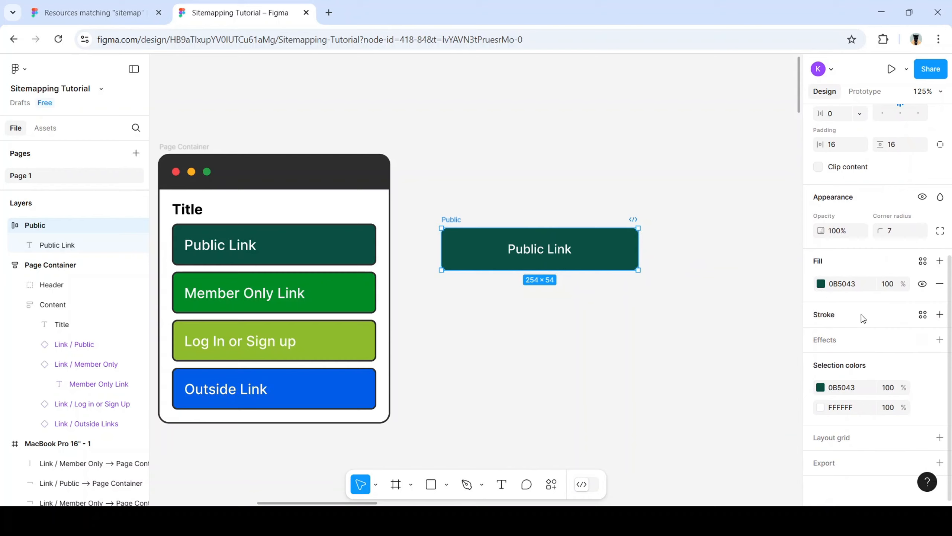
left_click(940, 314)
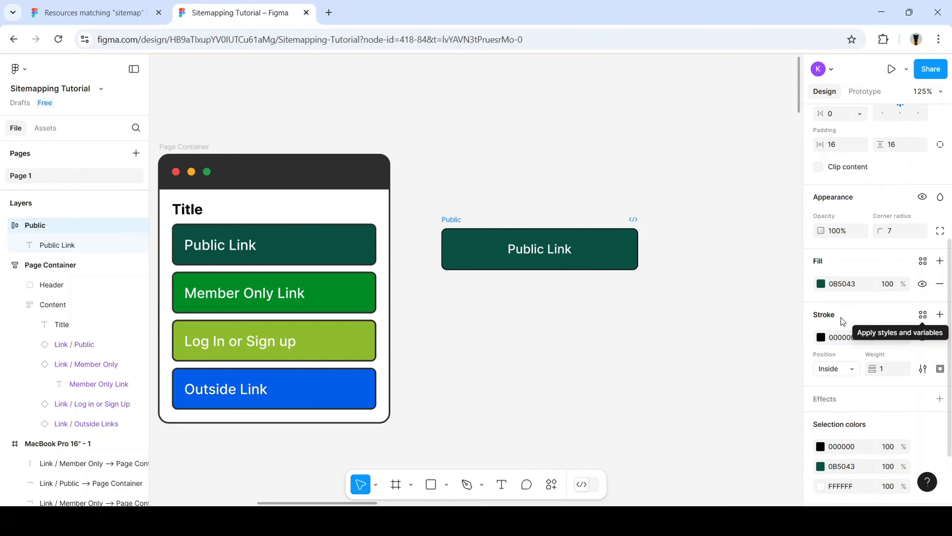
left_click(892, 370)
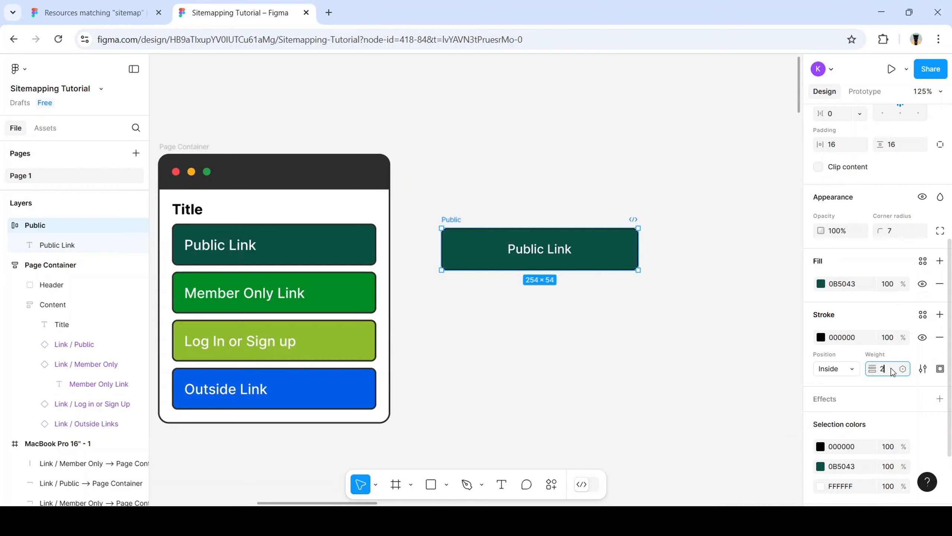
type("2")
key("Return")
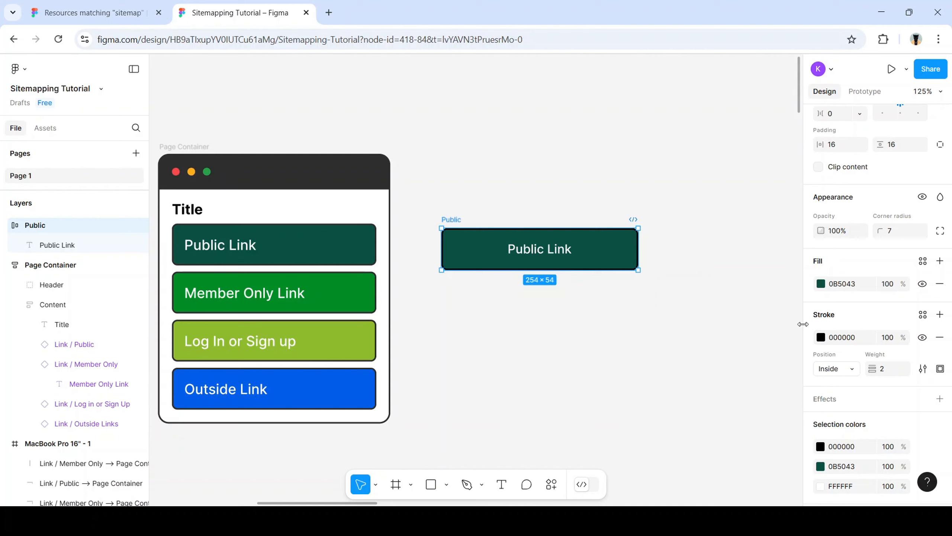
Colour the stroke a darker shade of the button's teal fill, 03201A
left_click(821, 338)
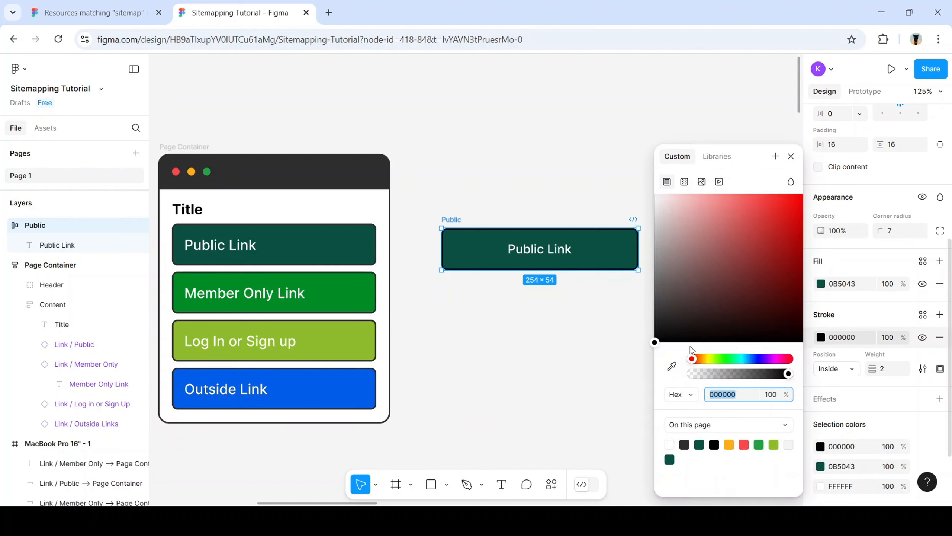
left_click(671, 366)
left_click(631, 263)
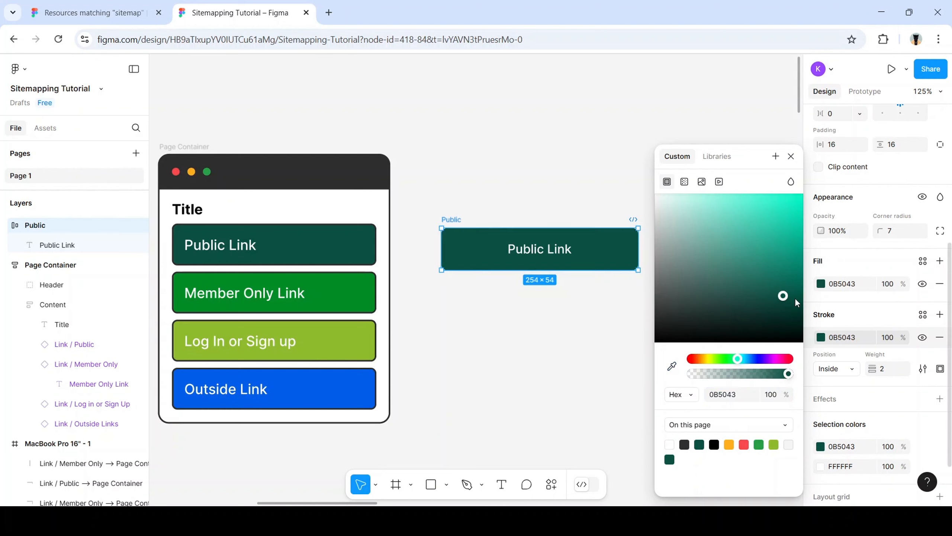
left_click_drag(787, 298, 796, 329)
left_click(617, 342)
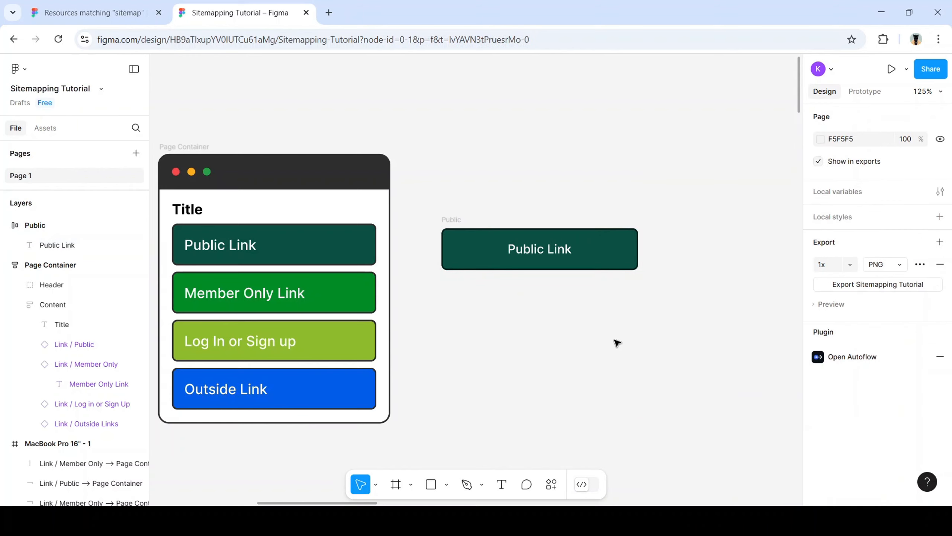
Duplicate the Public Link button into a vertical stack of copies below the original
left_click(598, 251)
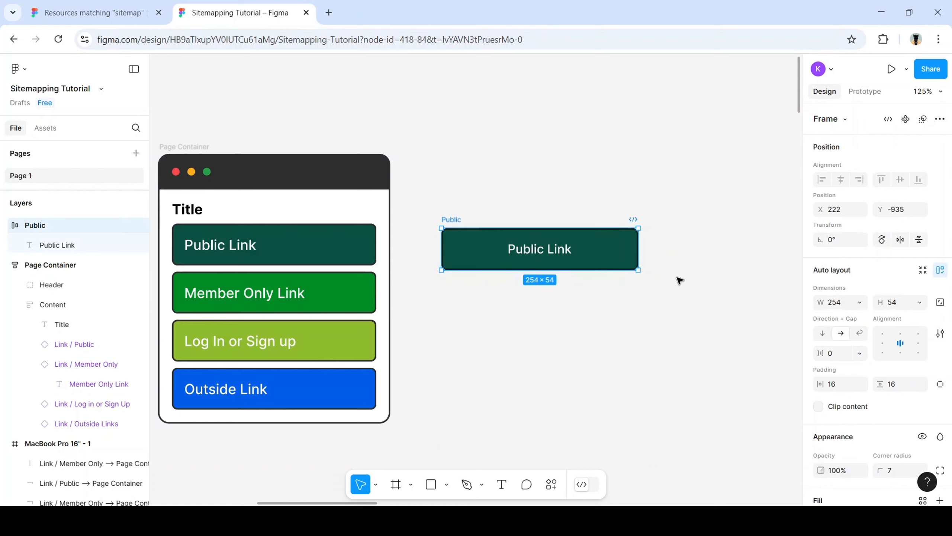
key("ctrl+d")
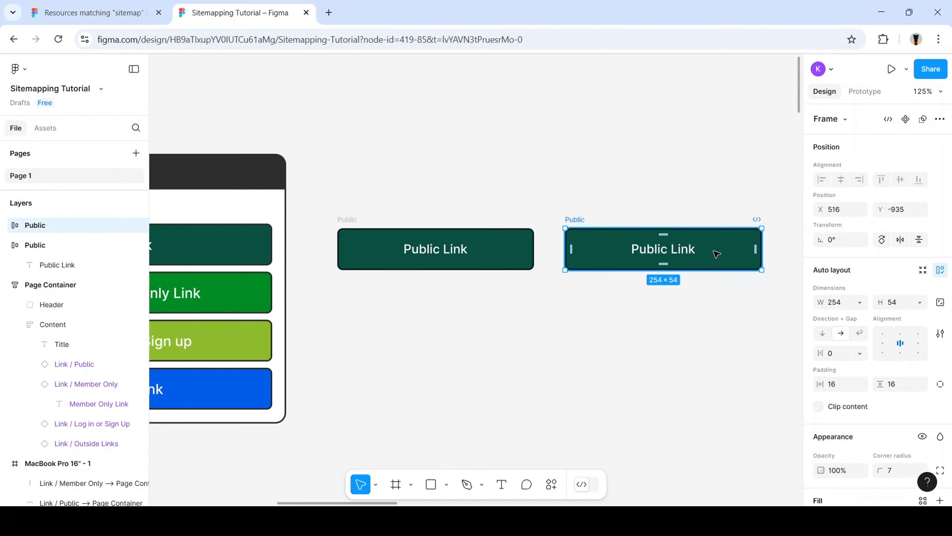
left_click_drag(716, 254, 491, 305)
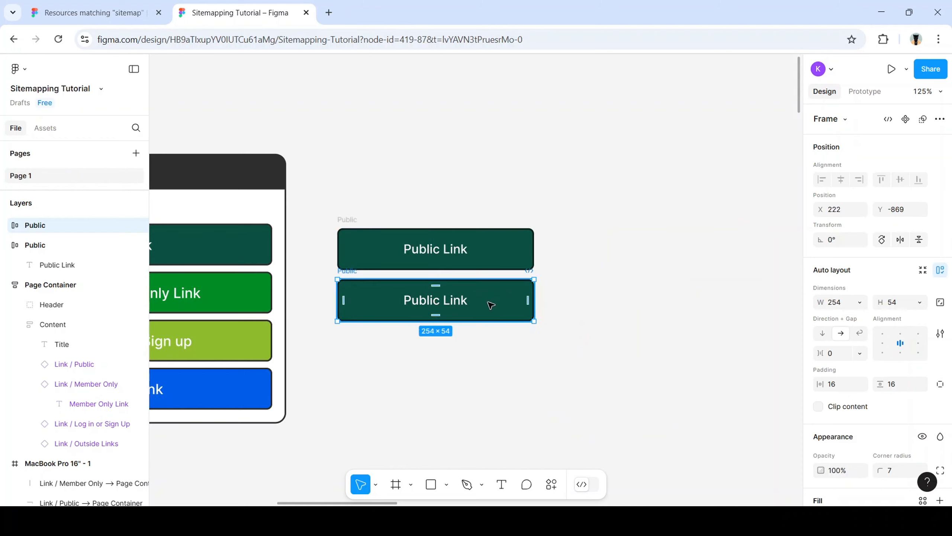
key("ctrl+d")
key("ctrl+d")
Select all four stacked buttons and nudge the stack slightly right and up
scroll(484, 333, "up", 1)
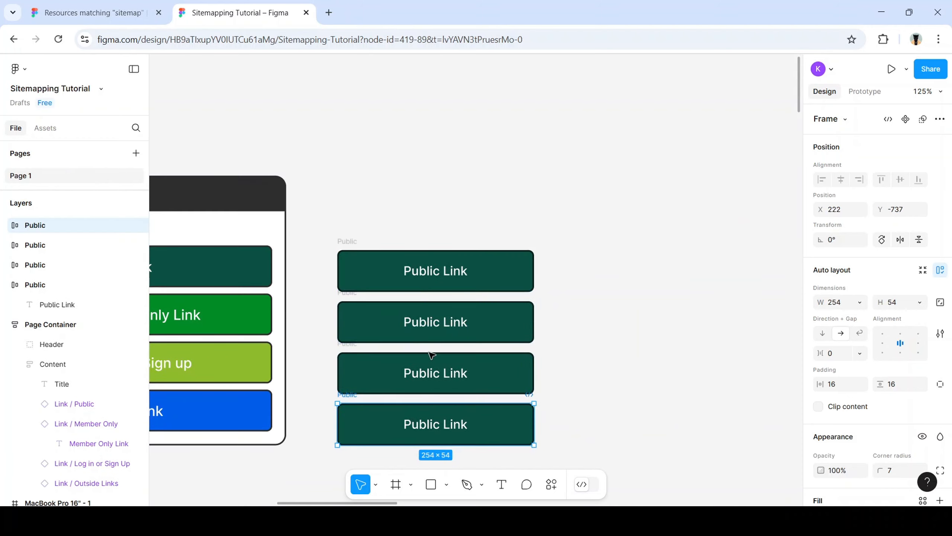
scroll(431, 354, "left", 5)
scroll(476, 353, "down", 5)
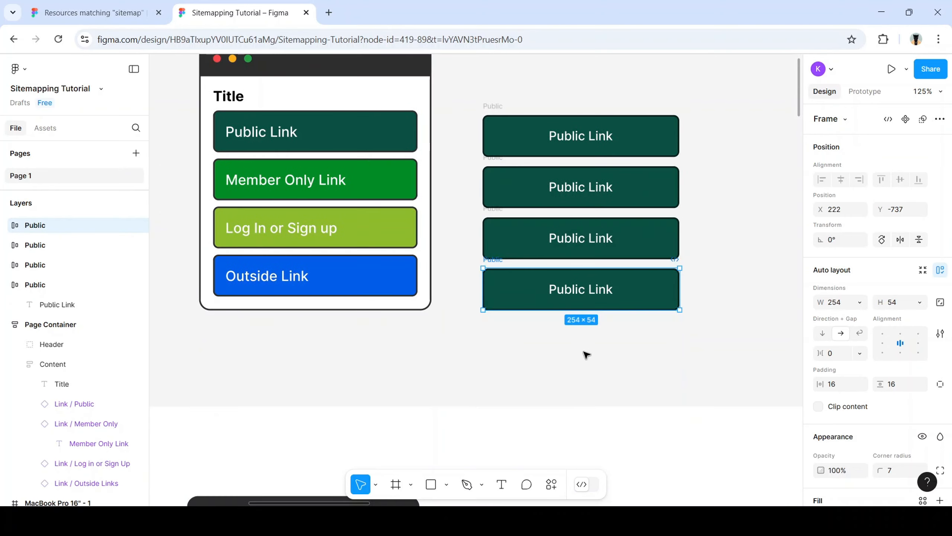
scroll(638, 340, "up", 4)
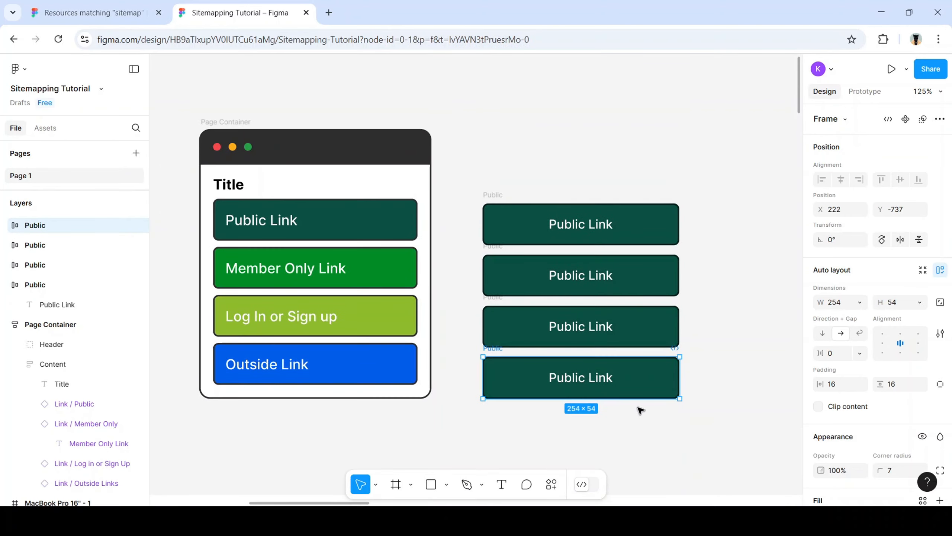
left_click_drag(706, 418, 470, 178)
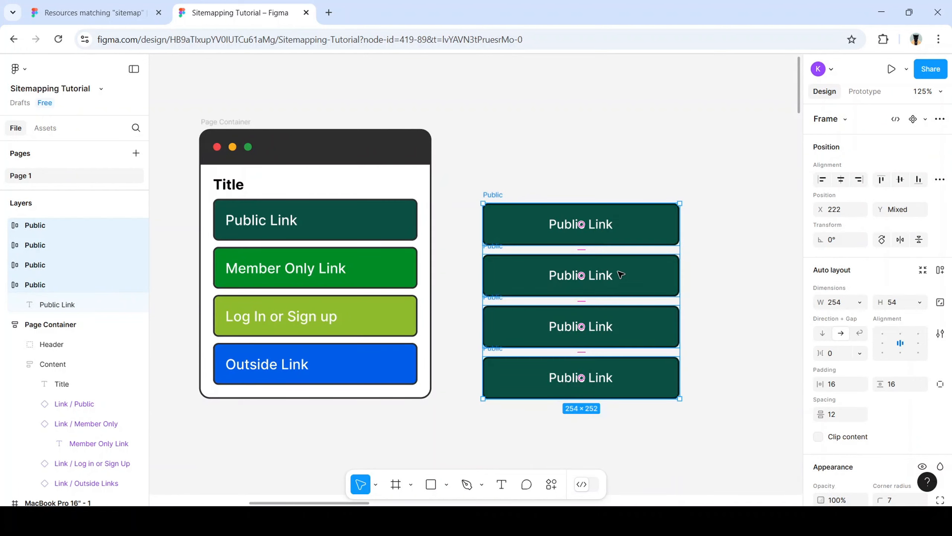
left_click_drag(629, 274, 640, 262)
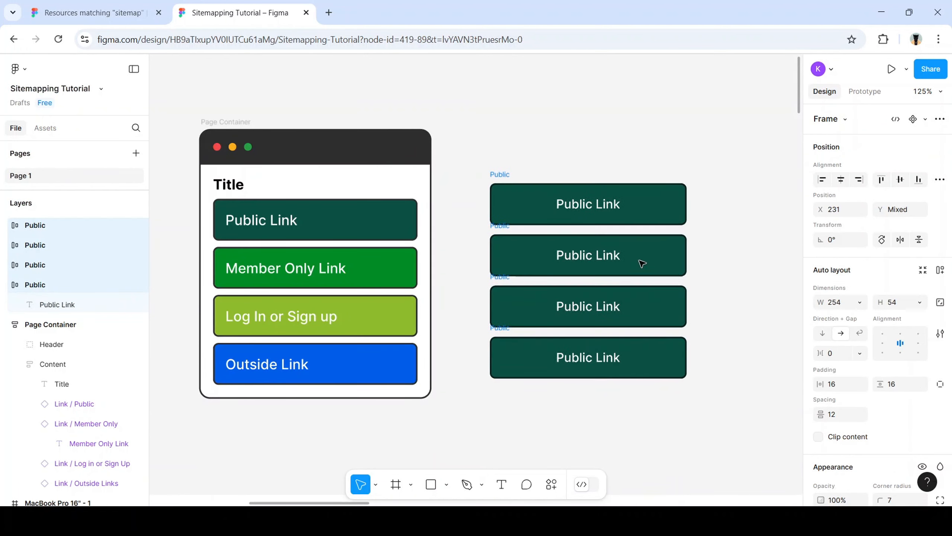
left_click(650, 408)
left_click(651, 309)
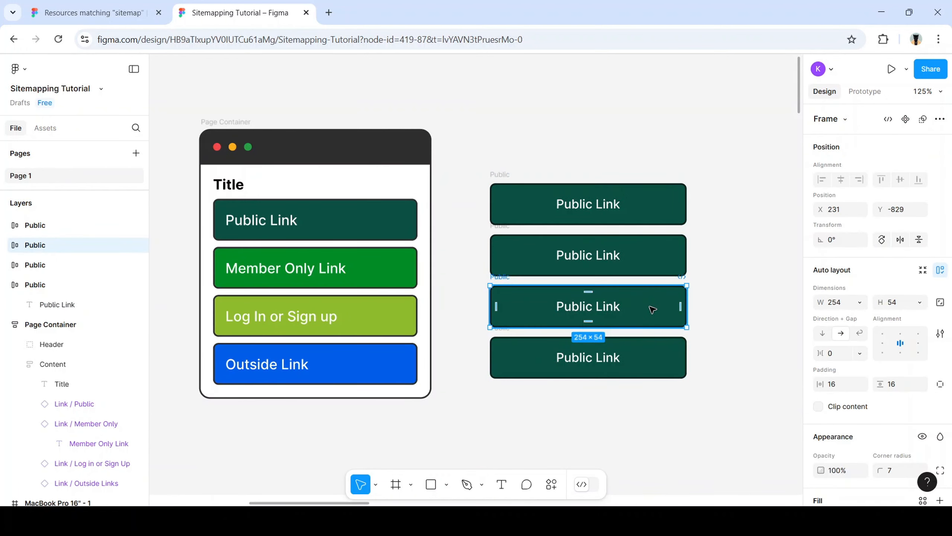
left_click(654, 261)
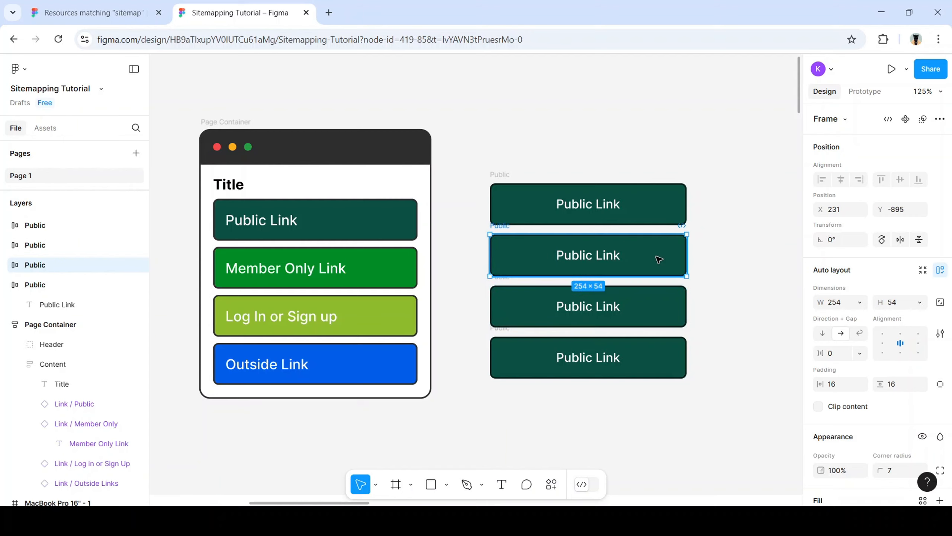
left_click(712, 388)
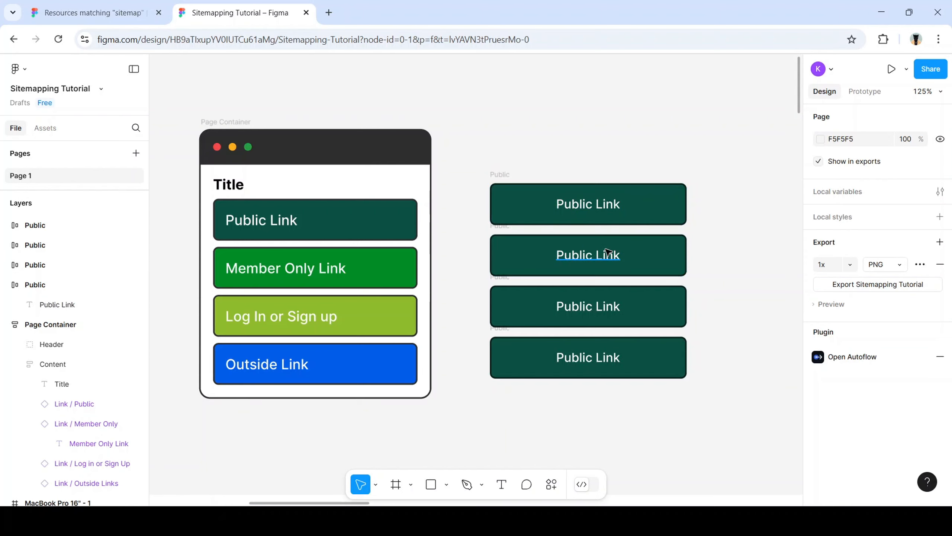
Retype the lower labels as 'Members Only' and 'Login or Sign up', and change Public to 'Outside'
double_click(586, 255)
type("Mem")
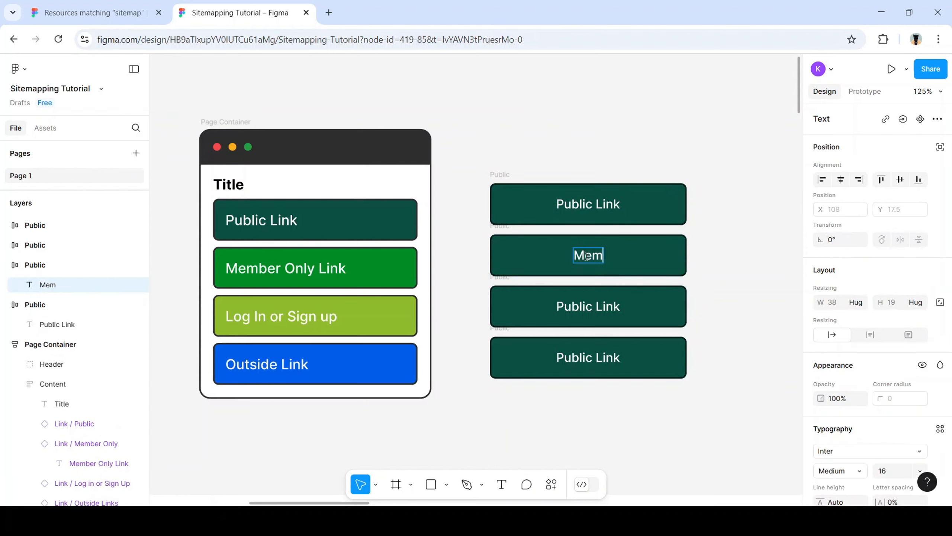
type("bers Only")
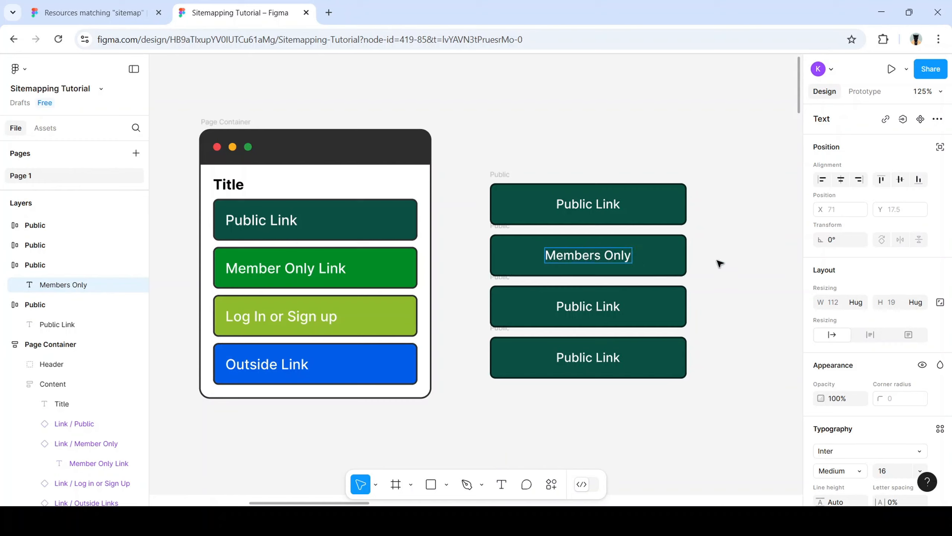
left_click(596, 312)
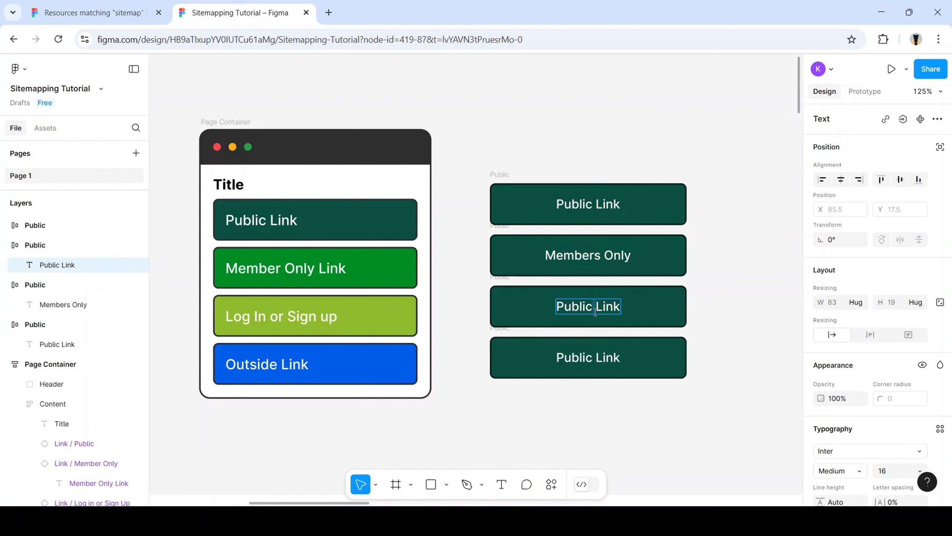
double_click(596, 313)
type("Login")
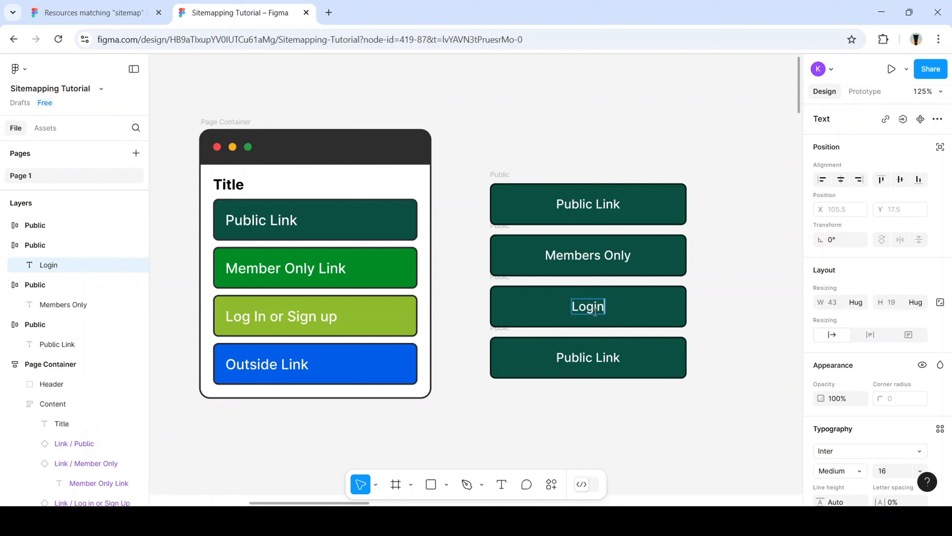
type(" or Sig")
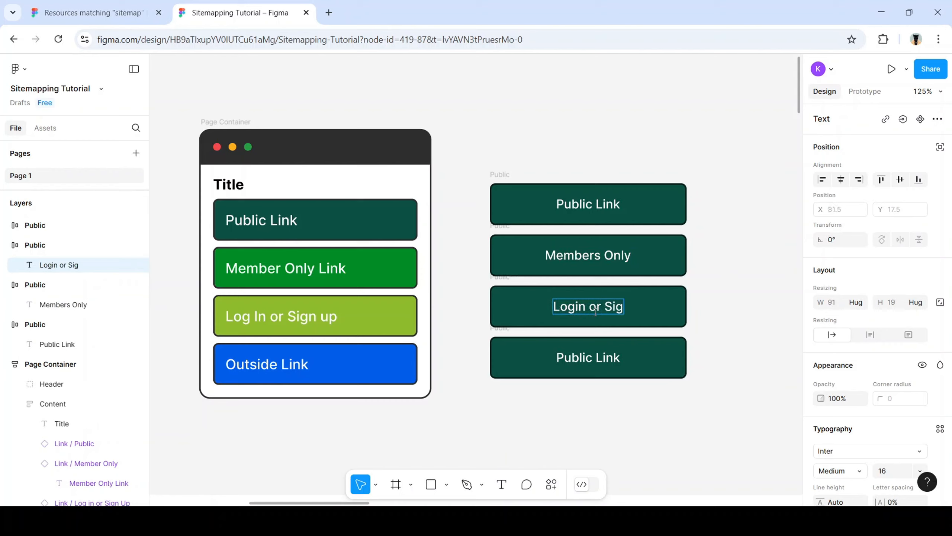
type("n up")
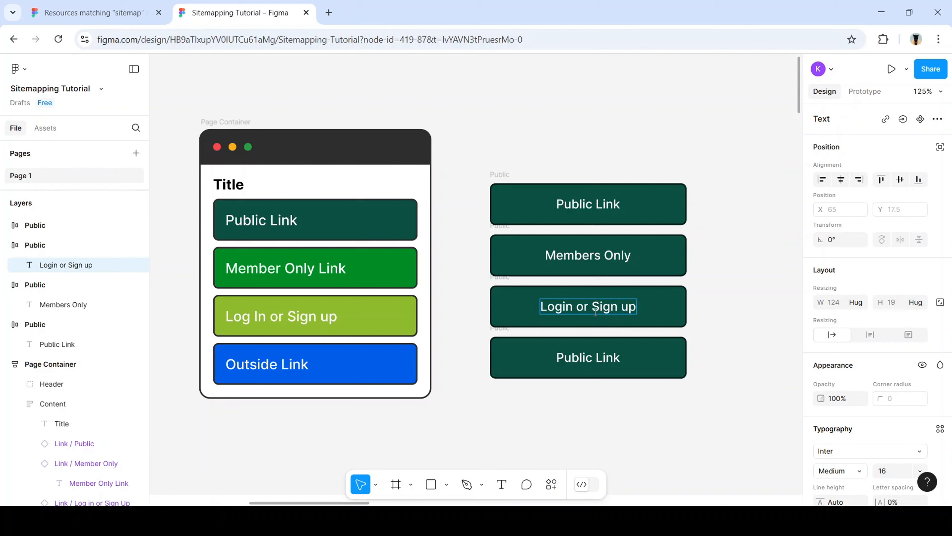
double_click(591, 358)
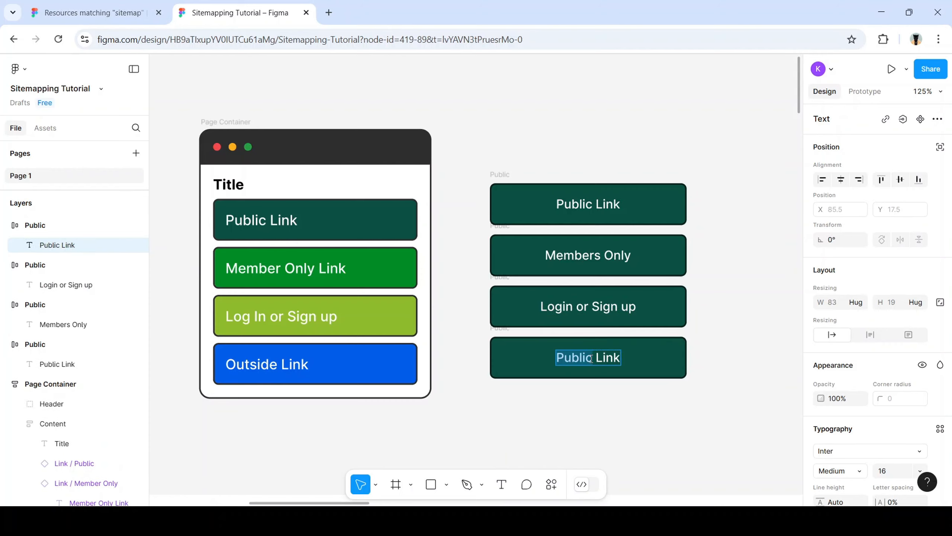
type("Outside")
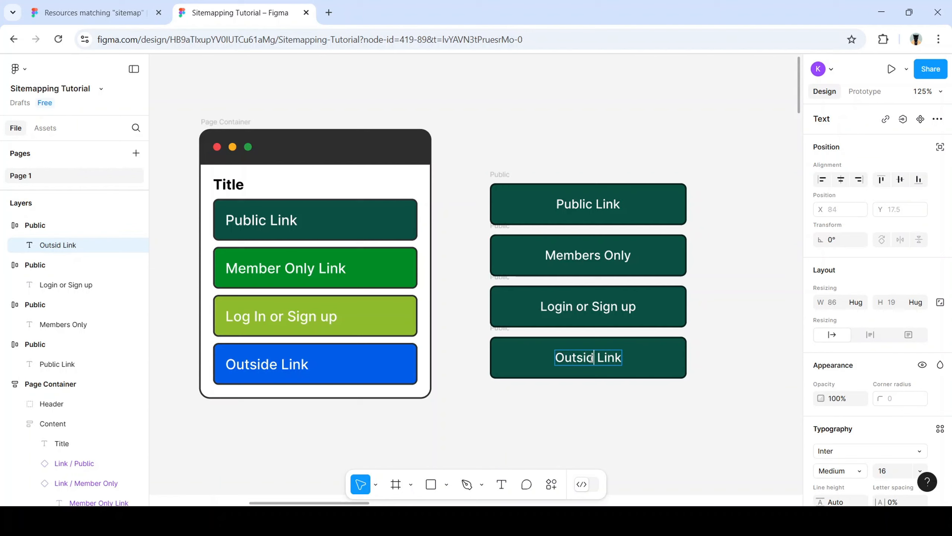
Eyedrop the mockup's blue, lime 8FBC2E and green fills onto Outside Link, Login or Sign up and Members Only
left_click(674, 366)
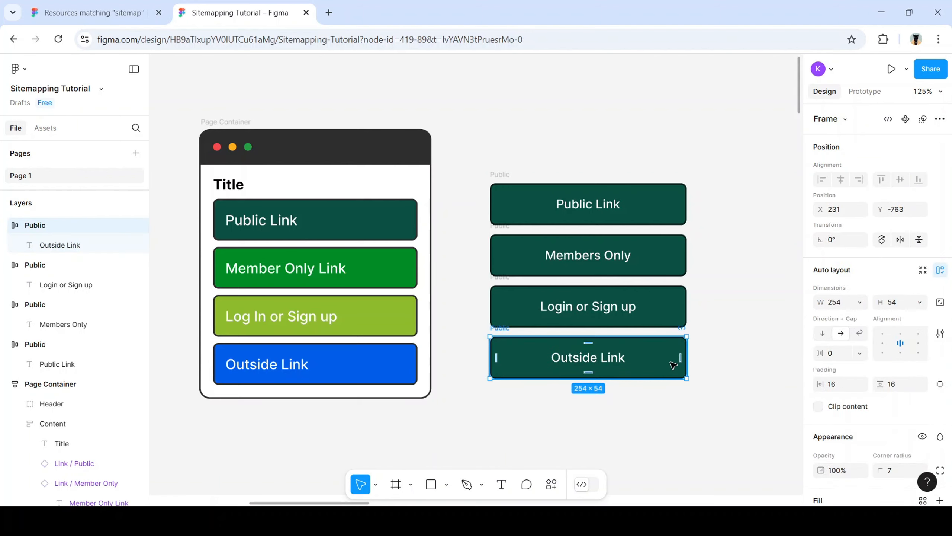
key("i")
left_click(395, 361)
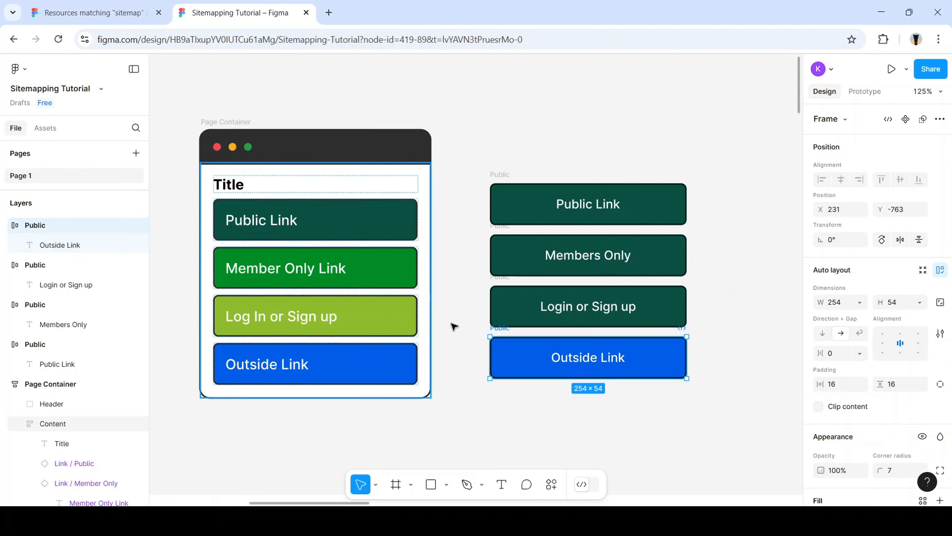
left_click(504, 304)
key("i")
left_click(417, 305)
left_click(523, 264)
key("i")
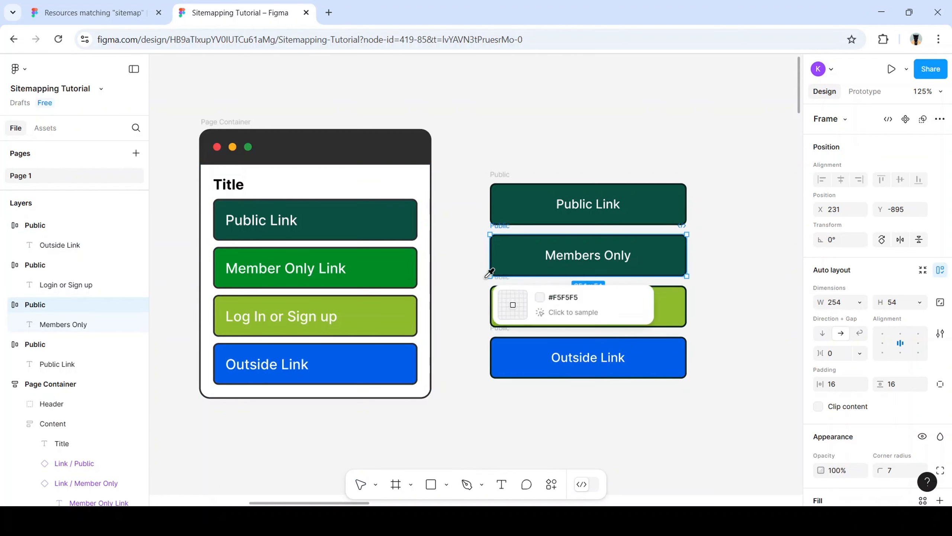
left_click(404, 265)
left_click(783, 243)
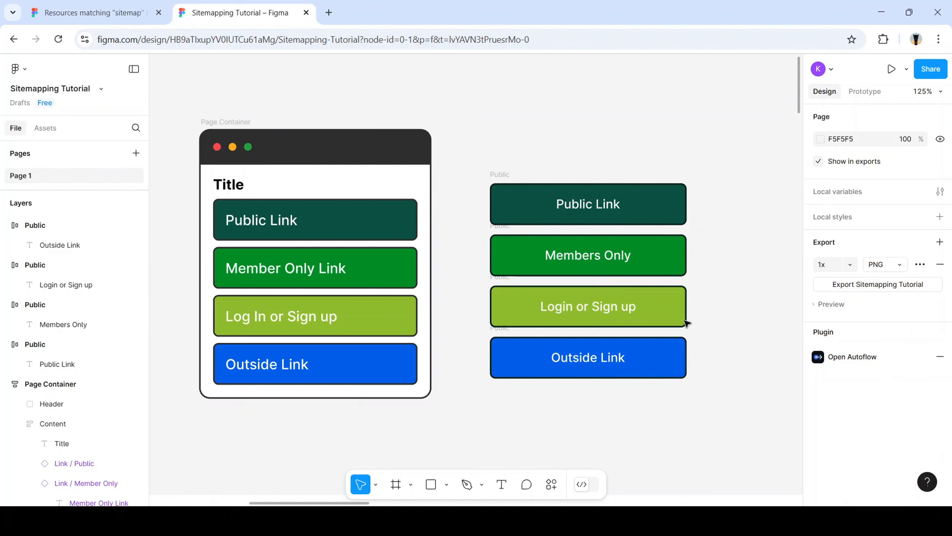
scroll(651, 320, "right", 2)
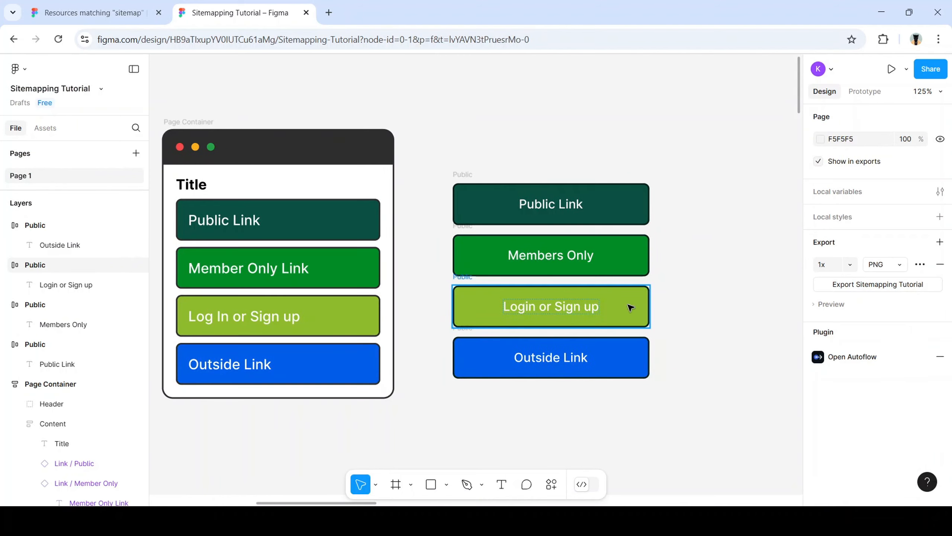
left_click(637, 306)
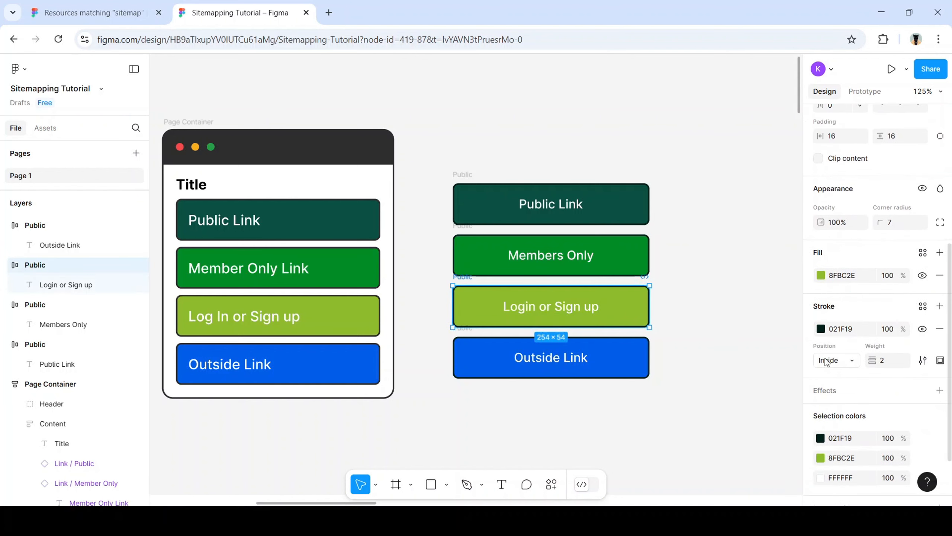
Give Login or Sign up a deep olive stroke sampled from its yellow-green fill
left_click(820, 329)
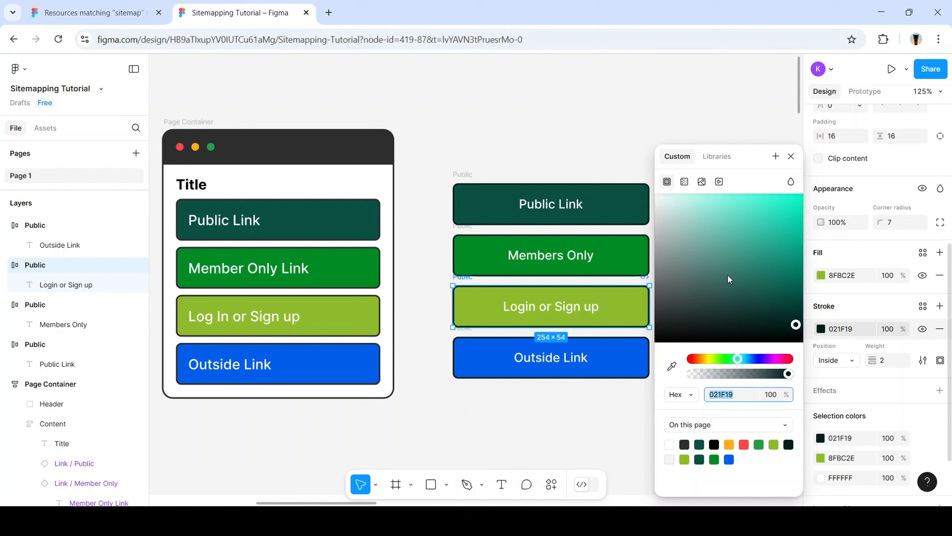
left_click(672, 365)
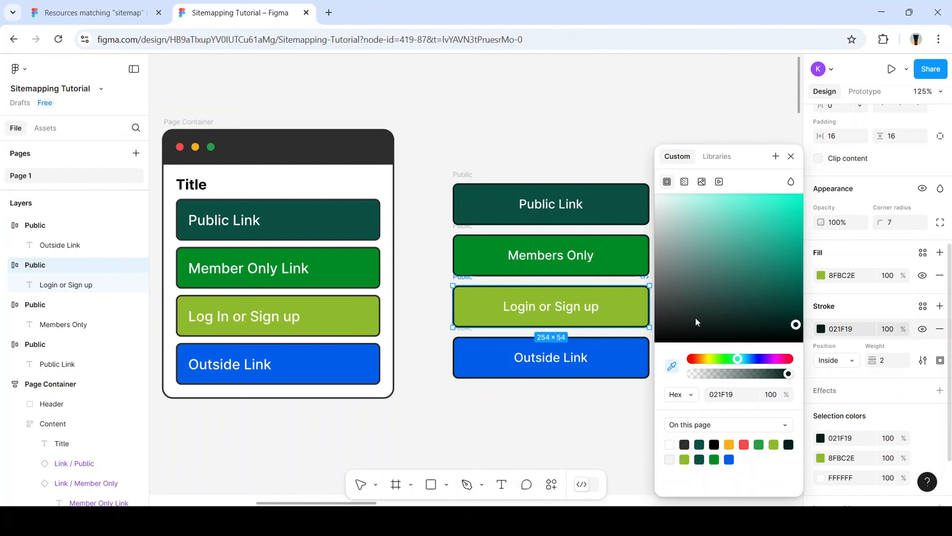
left_click(633, 308)
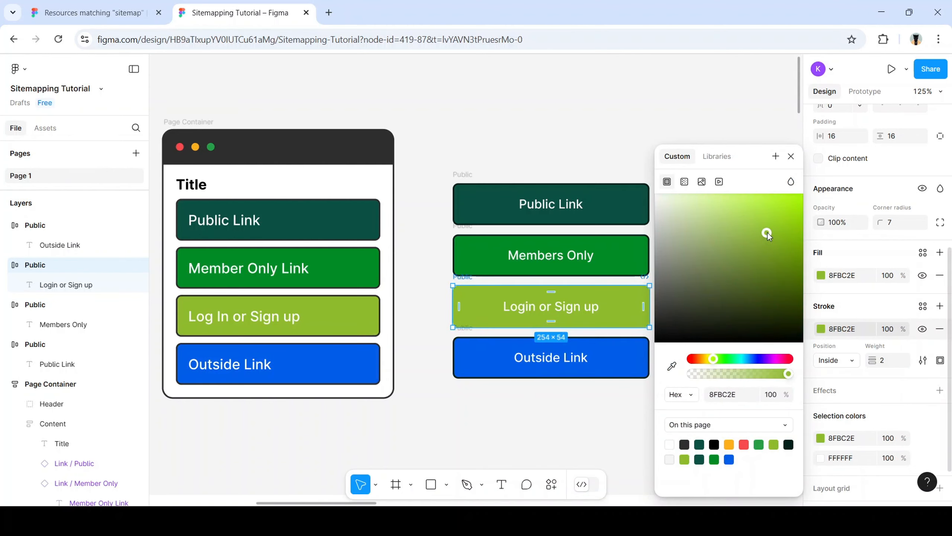
left_click_drag(767, 234, 768, 303)
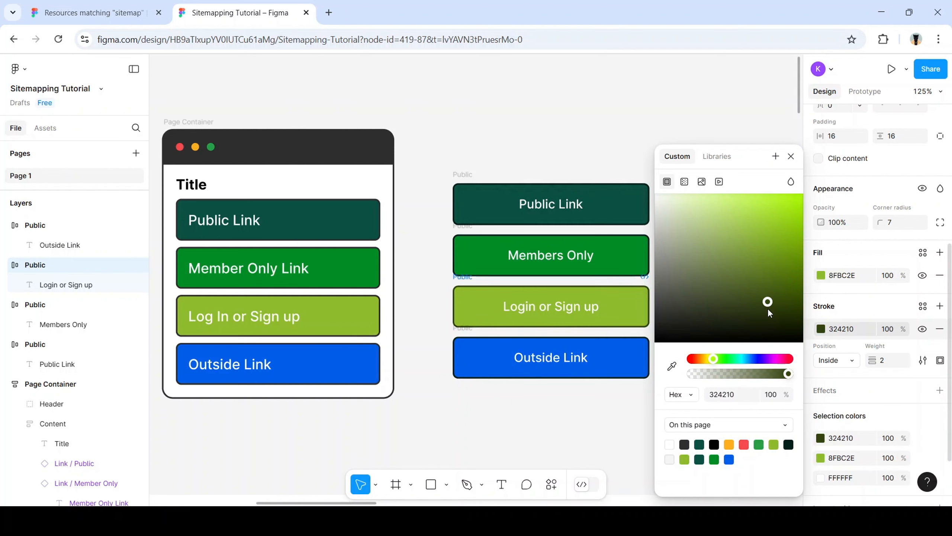
Give Members Only a deep green stroke sampled from its green fill
left_click(621, 266)
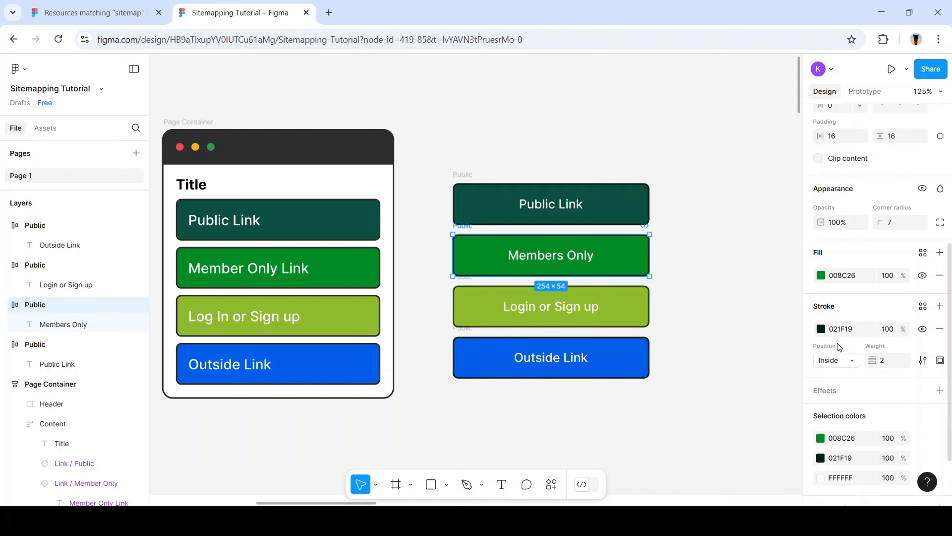
left_click(821, 329)
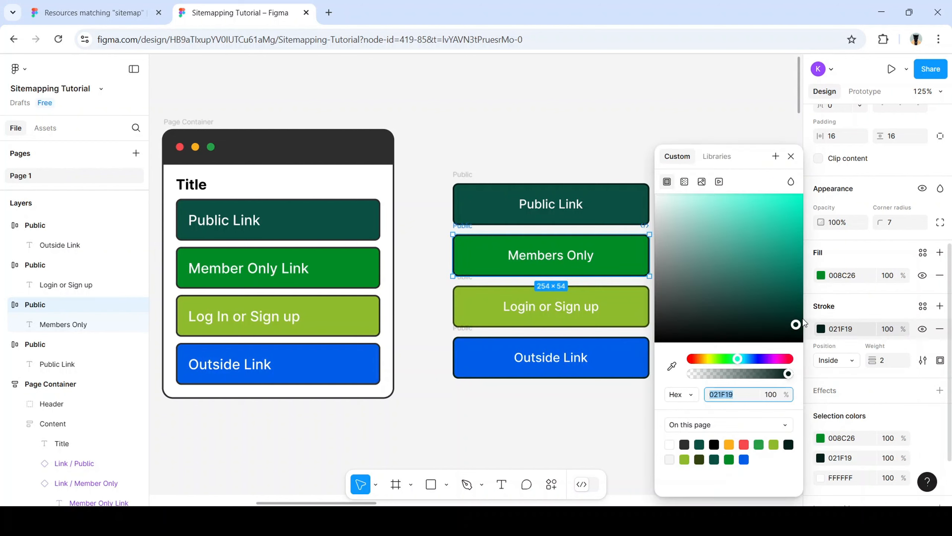
left_click(672, 366)
left_click(635, 259)
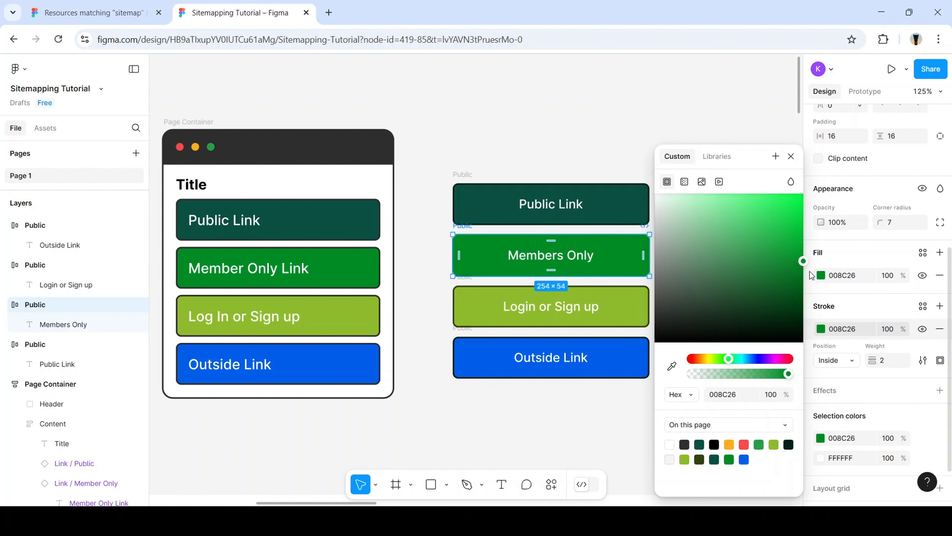
left_click_drag(804, 266, 802, 321)
Give Outside Link a dark navy 00112A stroke sampled from its blue fill
left_click(606, 367)
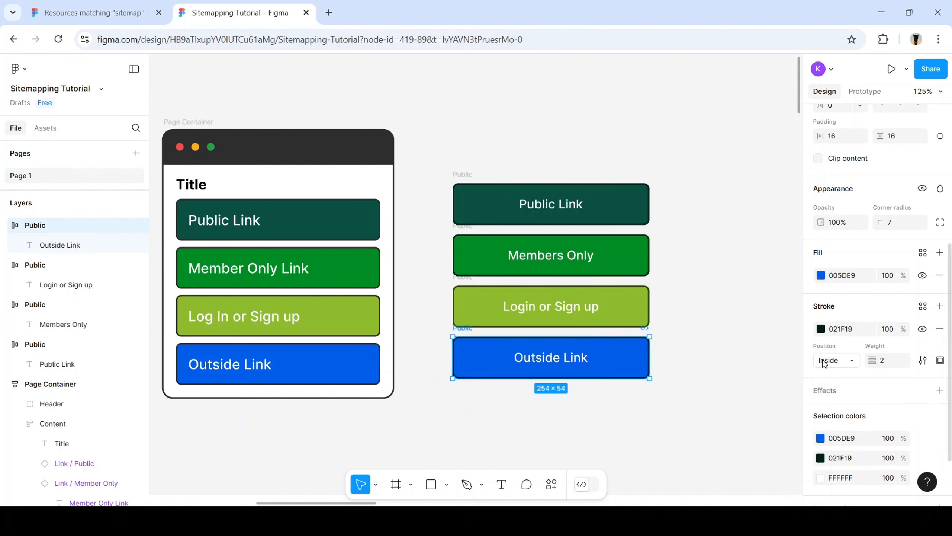
left_click(819, 329)
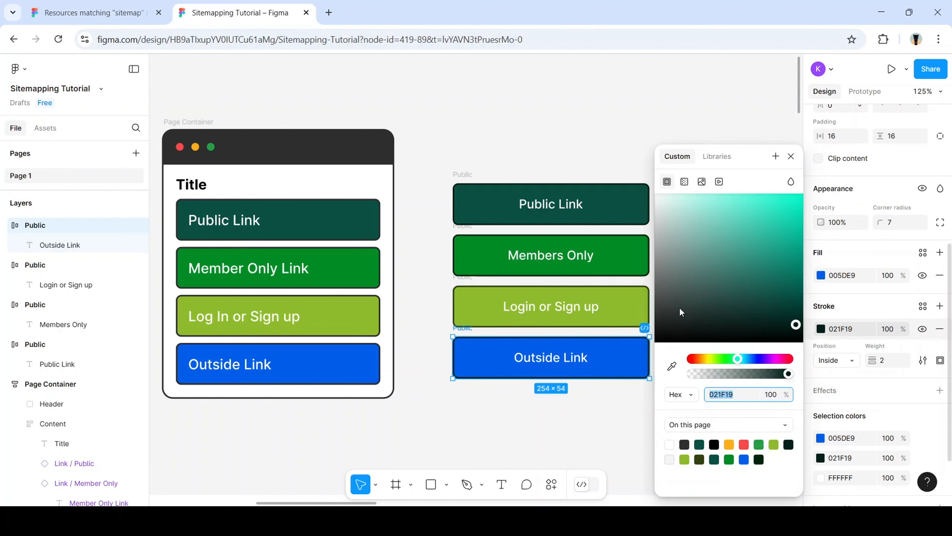
left_click(672, 365)
left_click(641, 353)
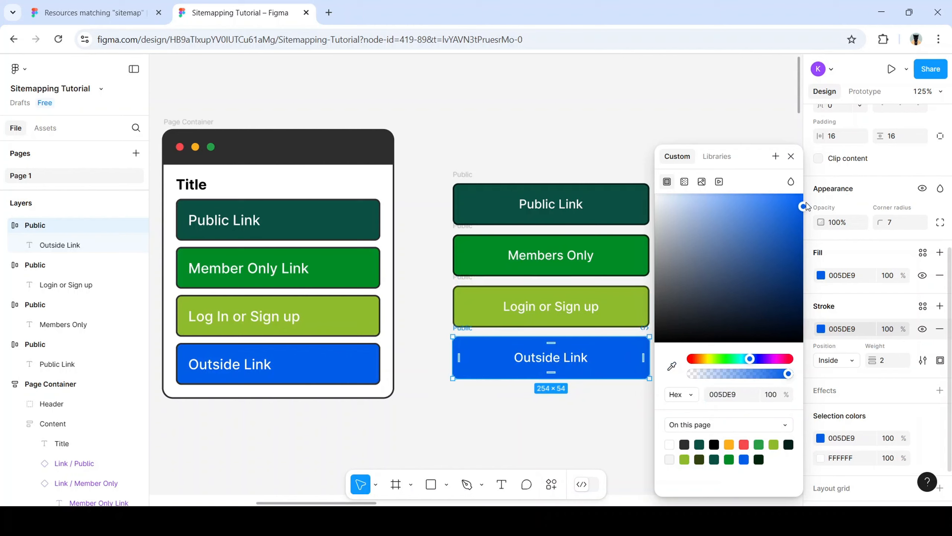
mouse_move(803, 207)
left_mouse_down()
mouse_move(800, 301)
mouse_move(809, 301)
left_mouse_up()
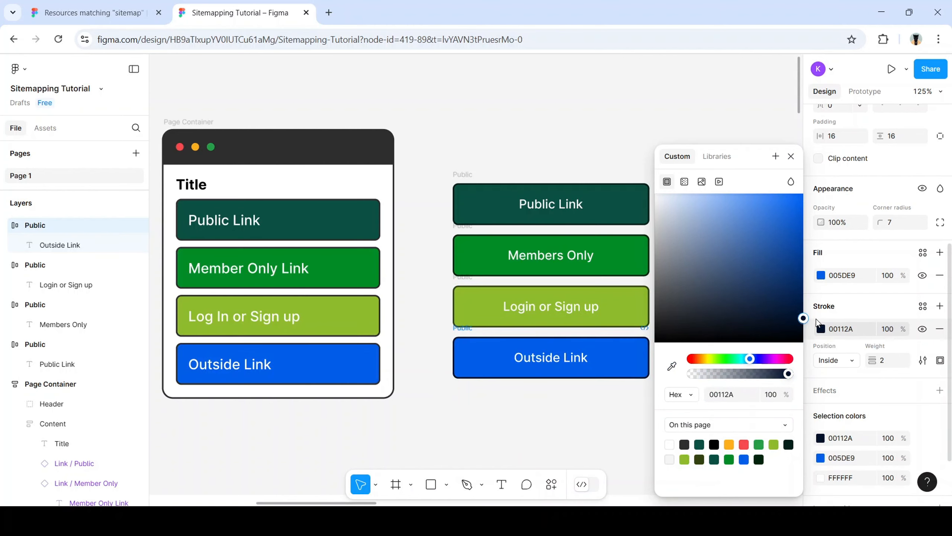
left_click(637, 398)
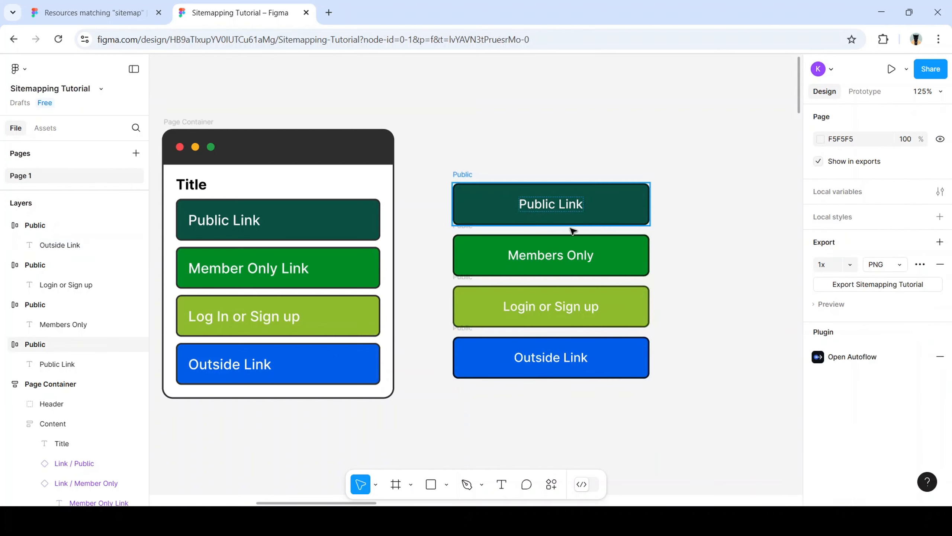
scroll(572, 227, "down", 1)
Wrap the four stacked buttons in a new frame and rename it 'Link body'
left_click(596, 220)
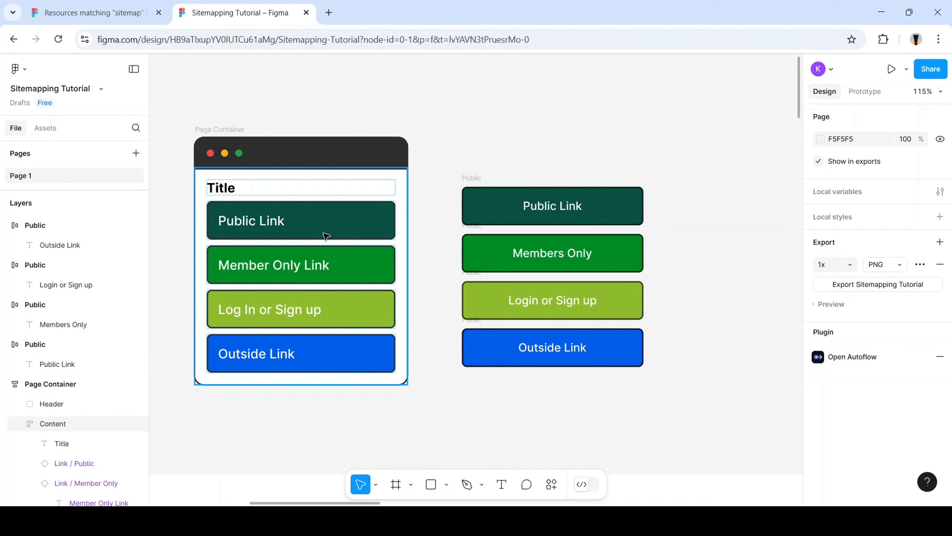
left_click(614, 208)
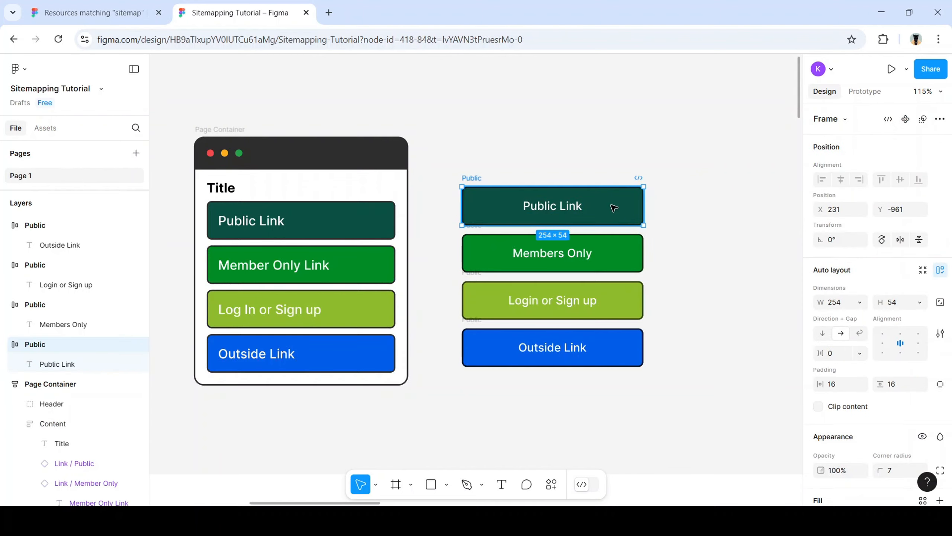
left_click(697, 329)
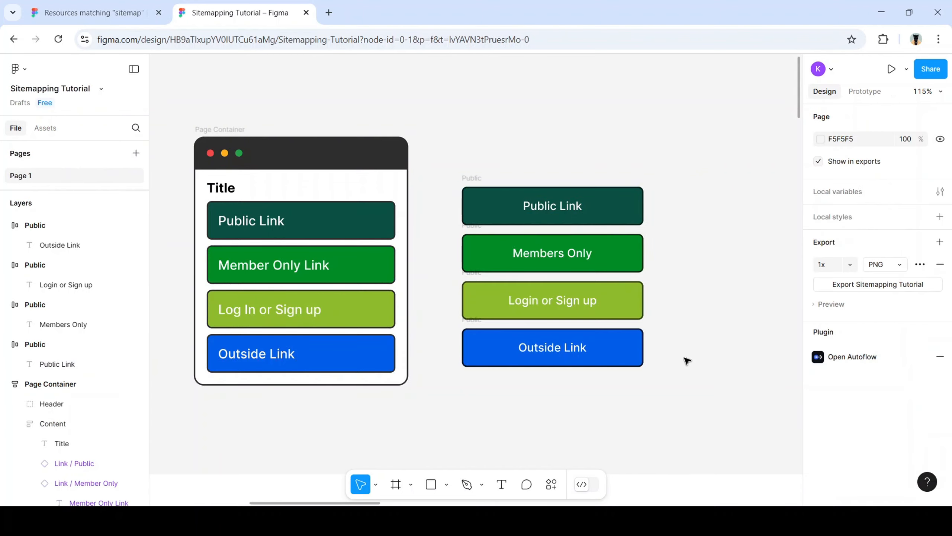
left_click_drag(649, 379, 453, 164)
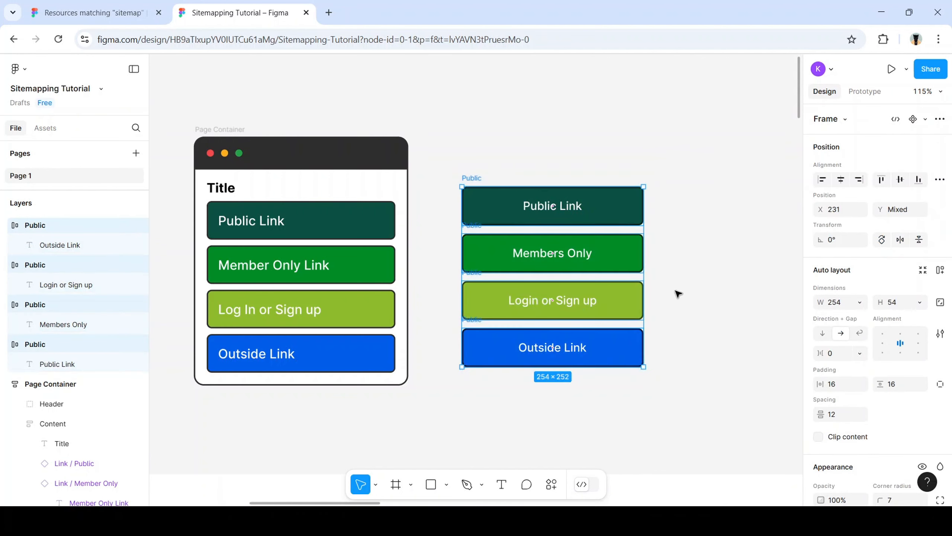
right_click(607, 254)
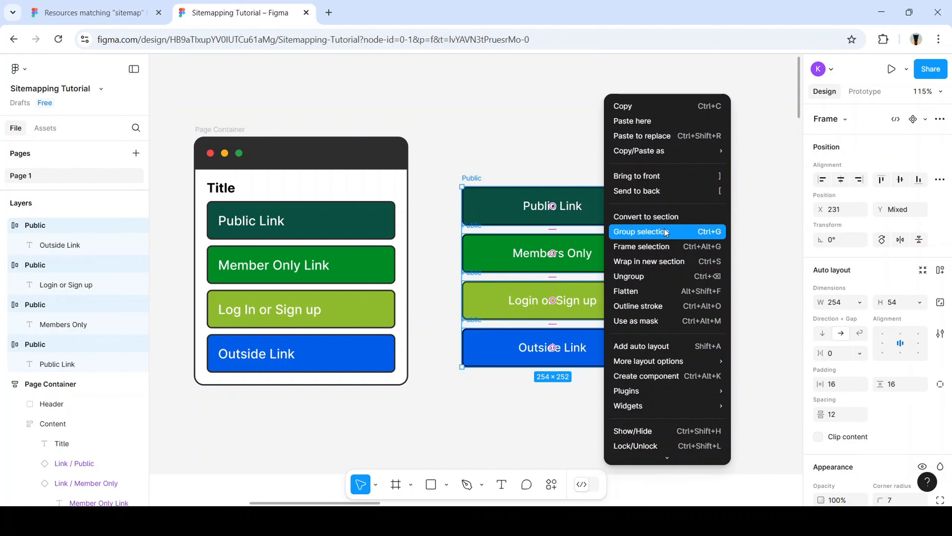
left_click(687, 246)
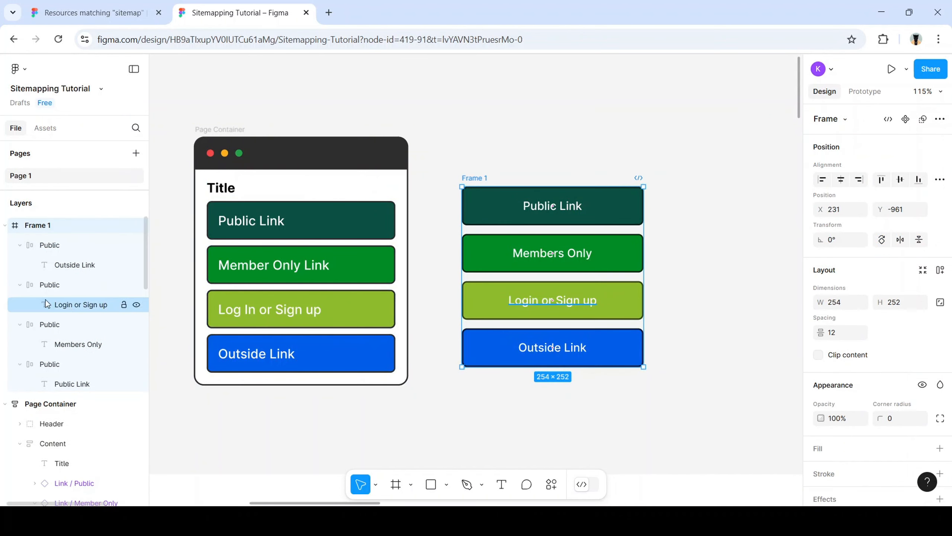
double_click(37, 225)
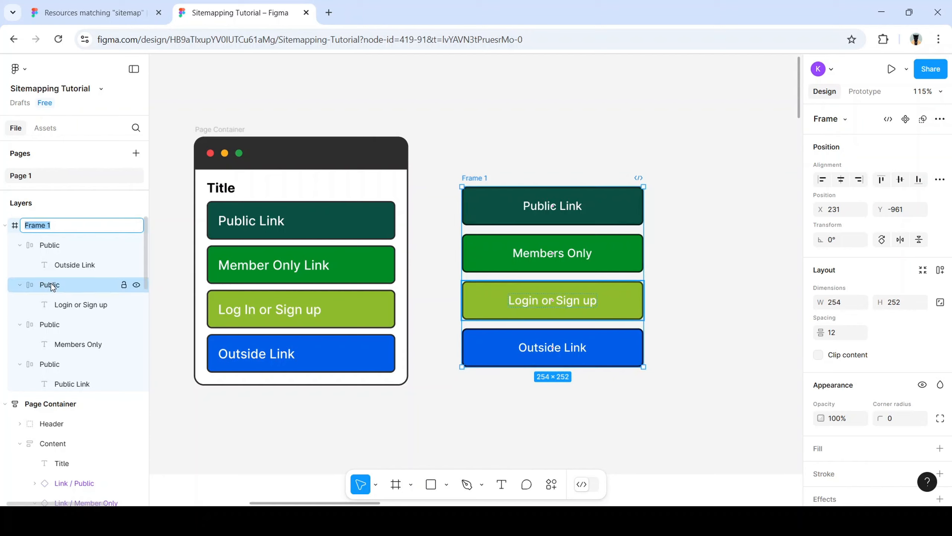
type("Link body")
key("Return")
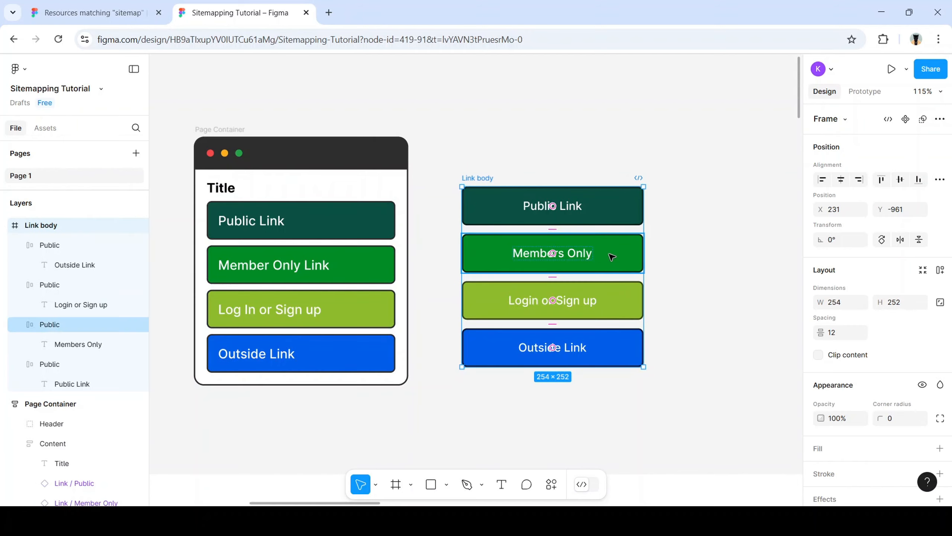
Reposition the Link body frame and turn it into an auto-layout stack
left_click_drag(622, 273, 630, 290)
left_click(691, 271)
left_click(628, 278)
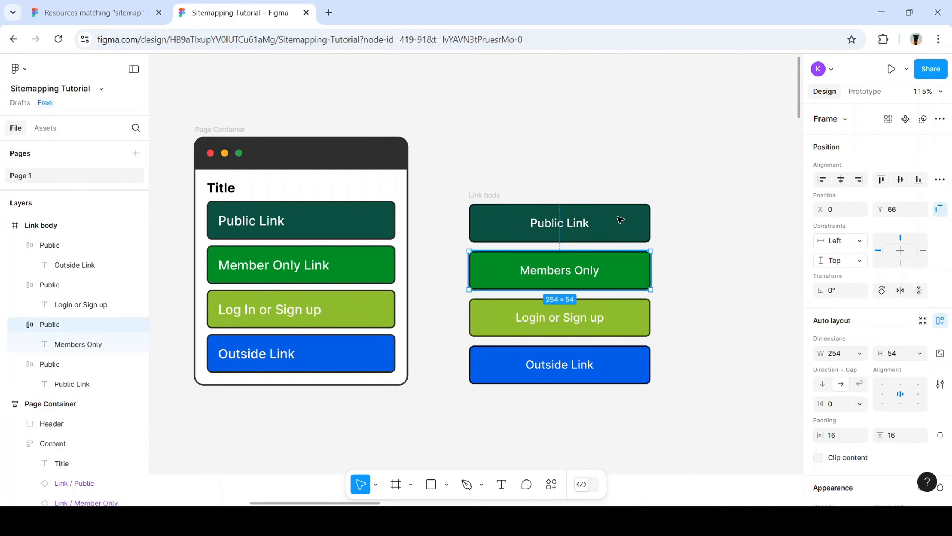
left_click_drag(620, 221, 637, 275)
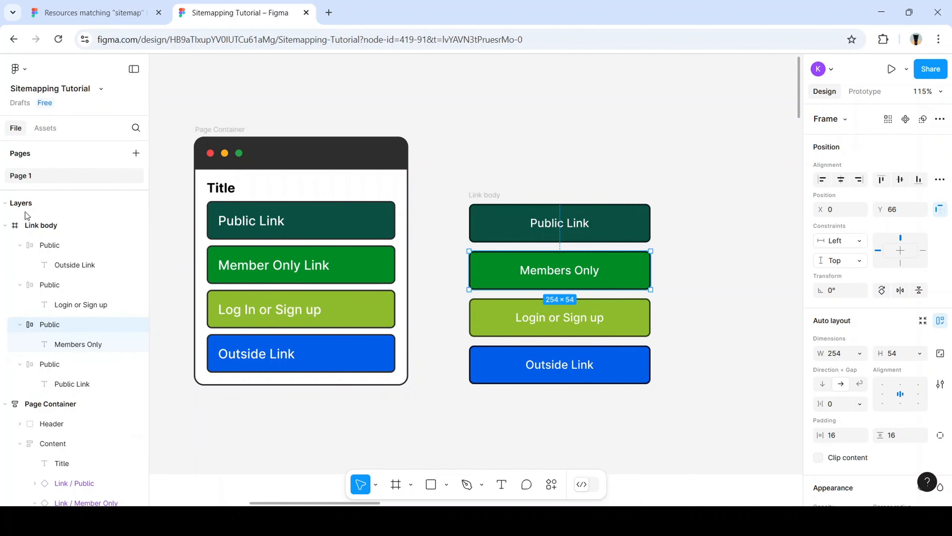
left_click(51, 226)
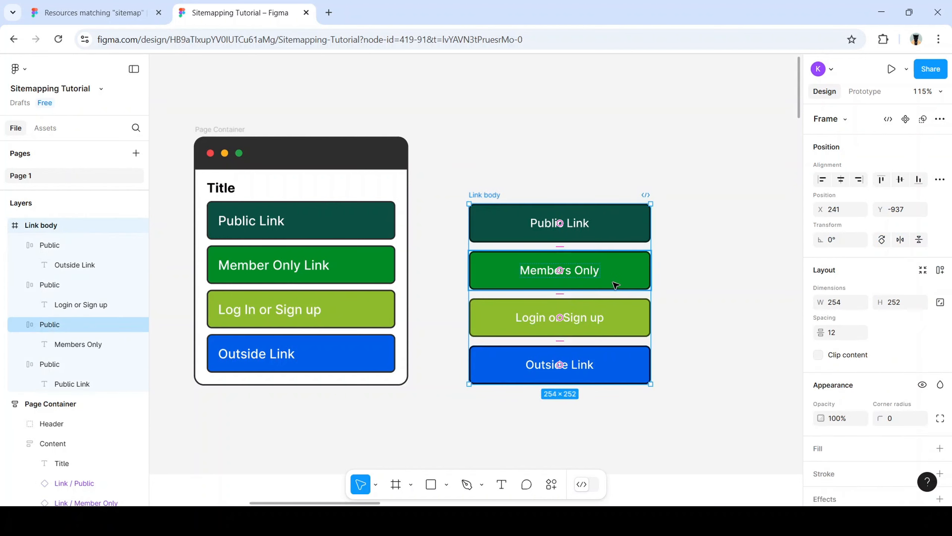
left_click_drag(615, 285, 639, 276)
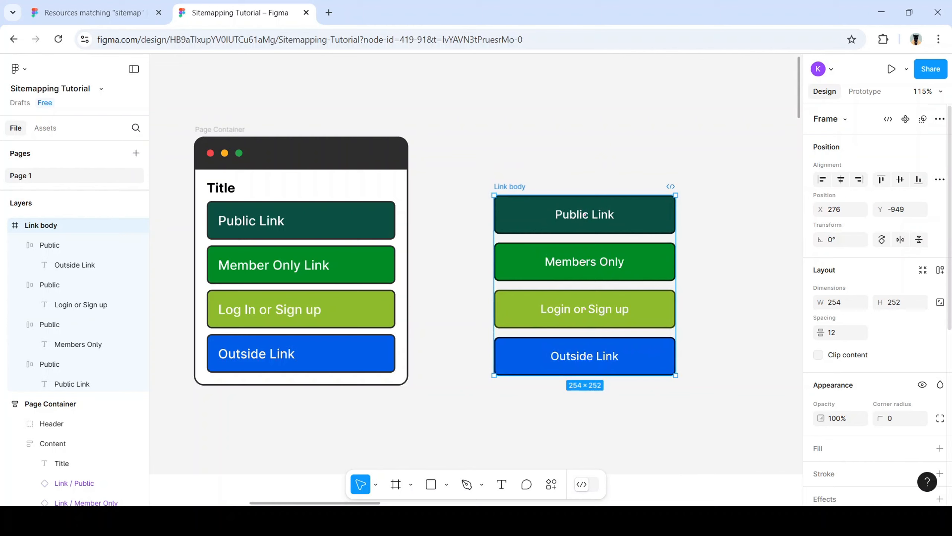
left_click(941, 270)
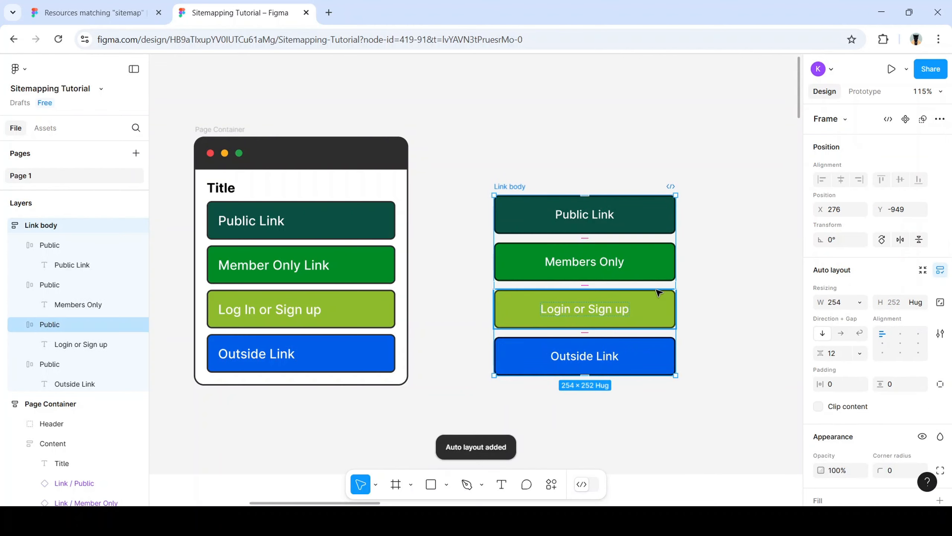
left_click_drag(648, 264, 626, 270)
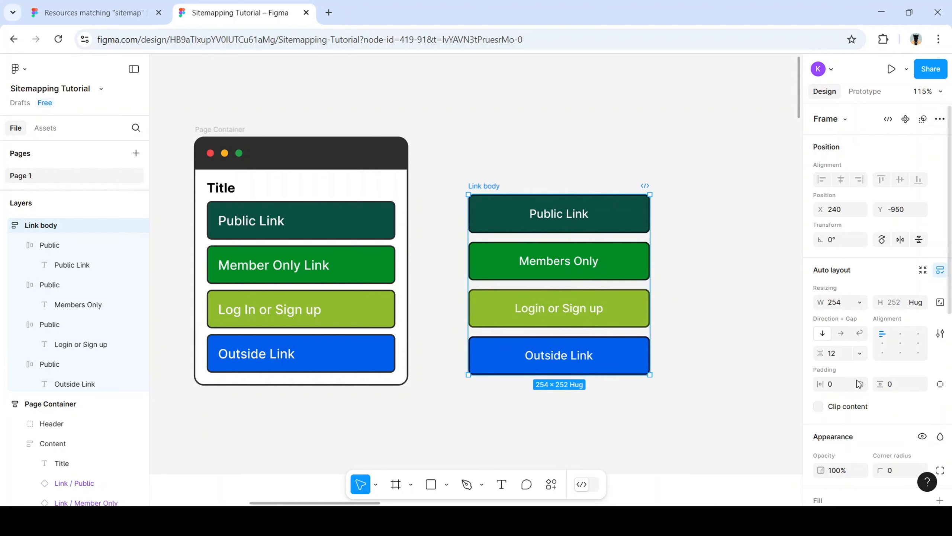
scroll(861, 369, "down", 3)
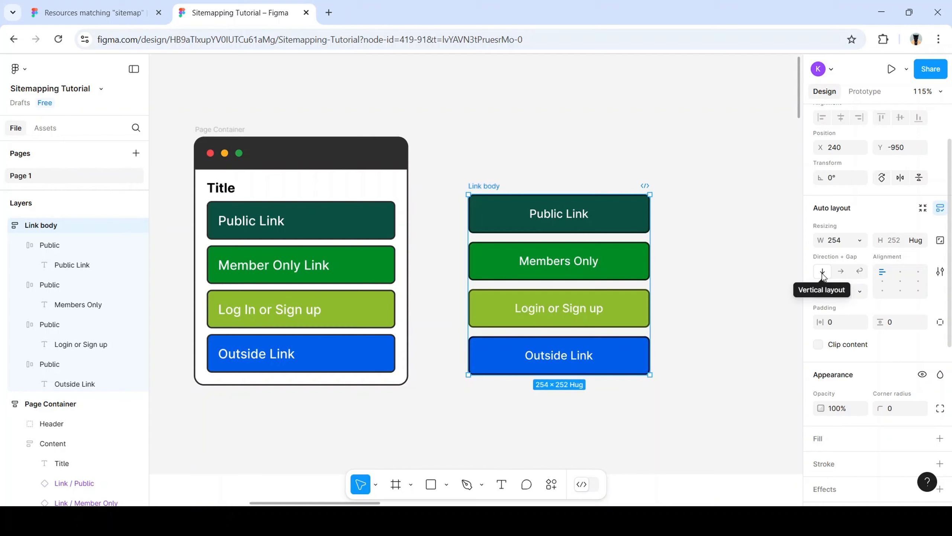
Keep the stack vertical with top-left alignment after trying horizontal and centred layouts
left_click(841, 272)
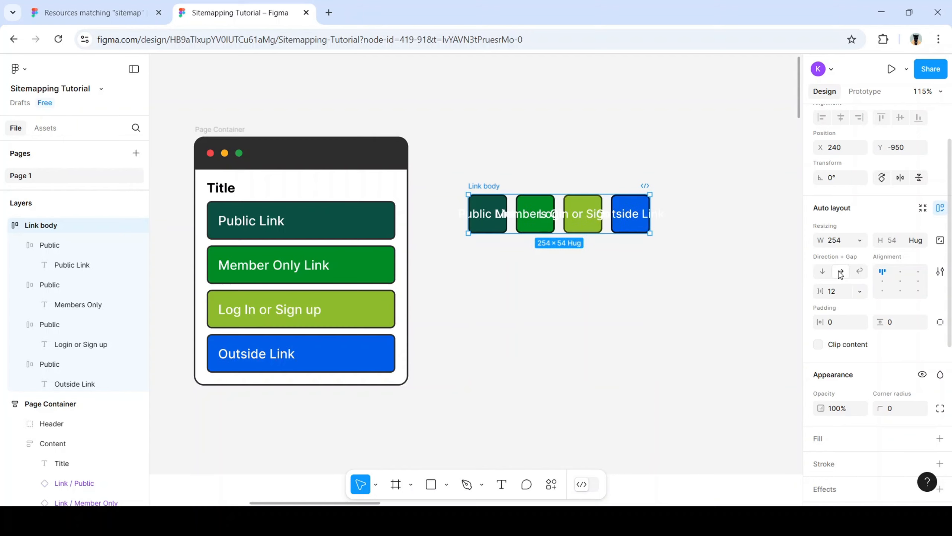
left_click(821, 273)
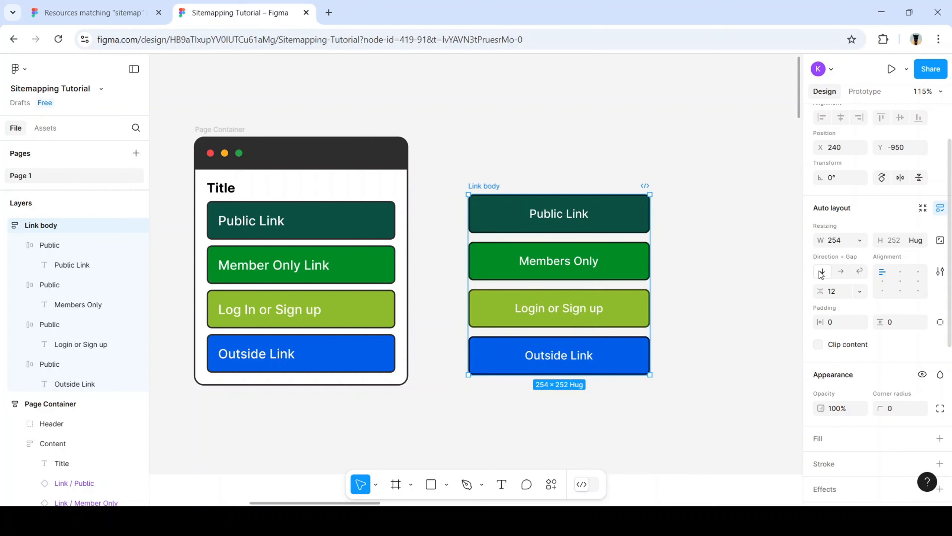
left_click(901, 281)
left_click(883, 274)
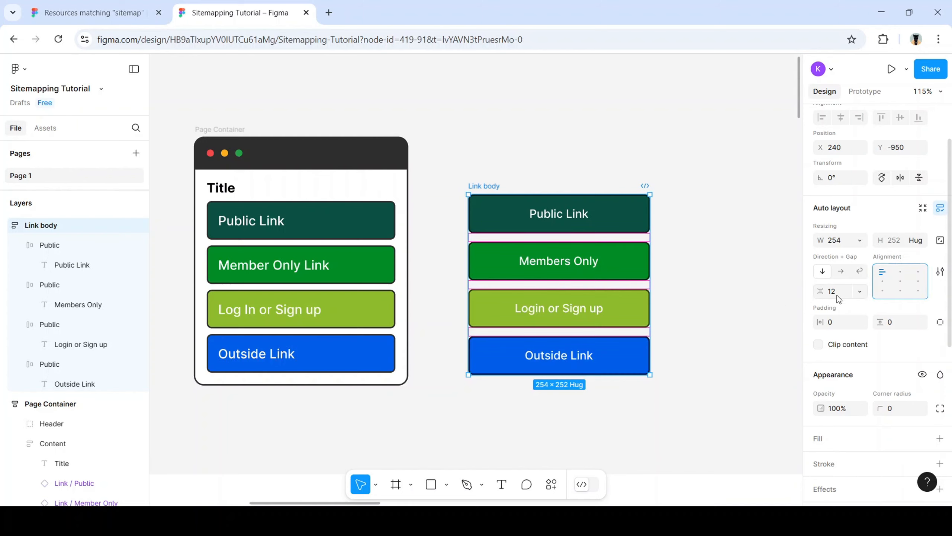
Set the Link body gap to 10 and horizontal and vertical padding to 16
left_click(836, 295)
key("Return")
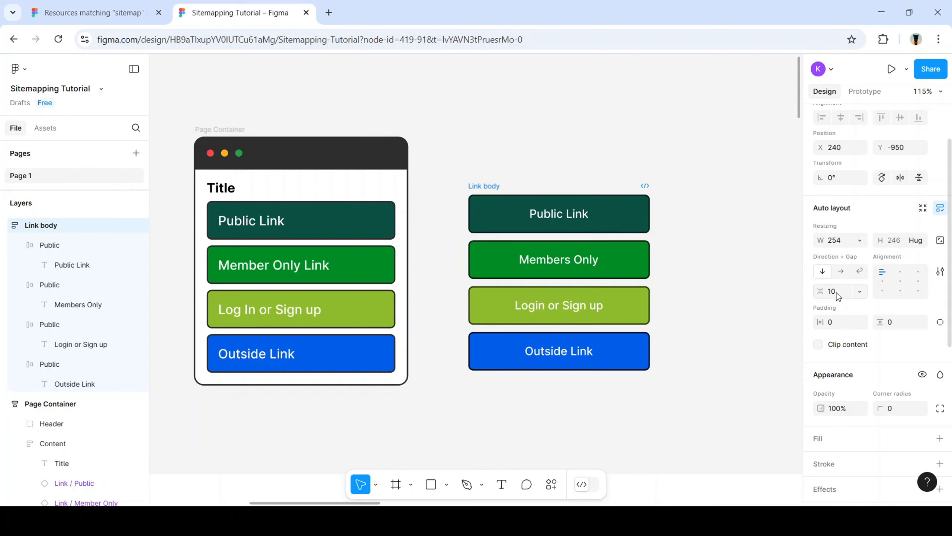
left_click(830, 323)
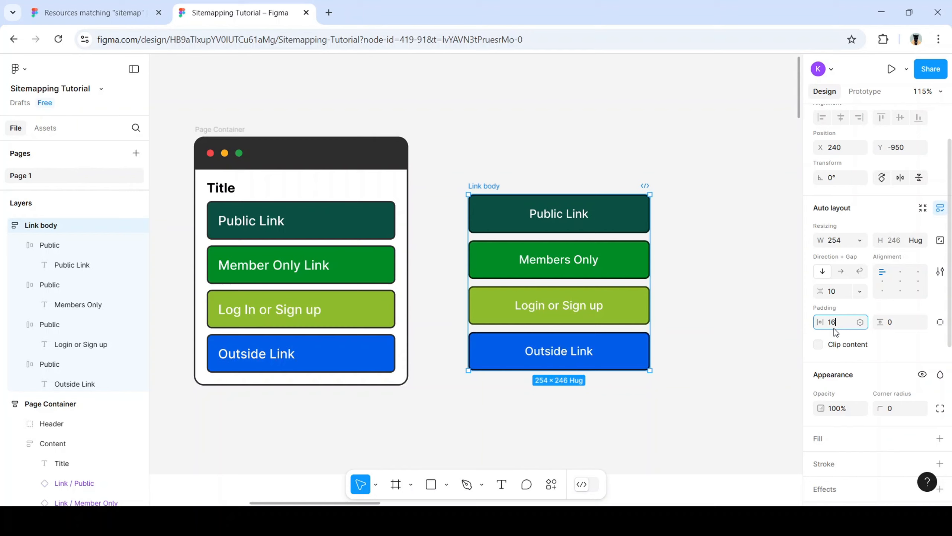
key("Return")
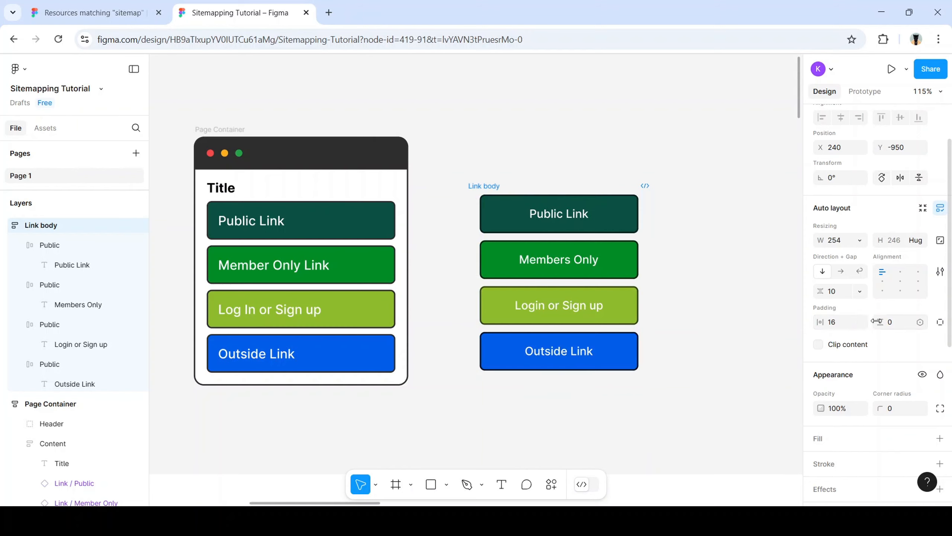
left_click(896, 324)
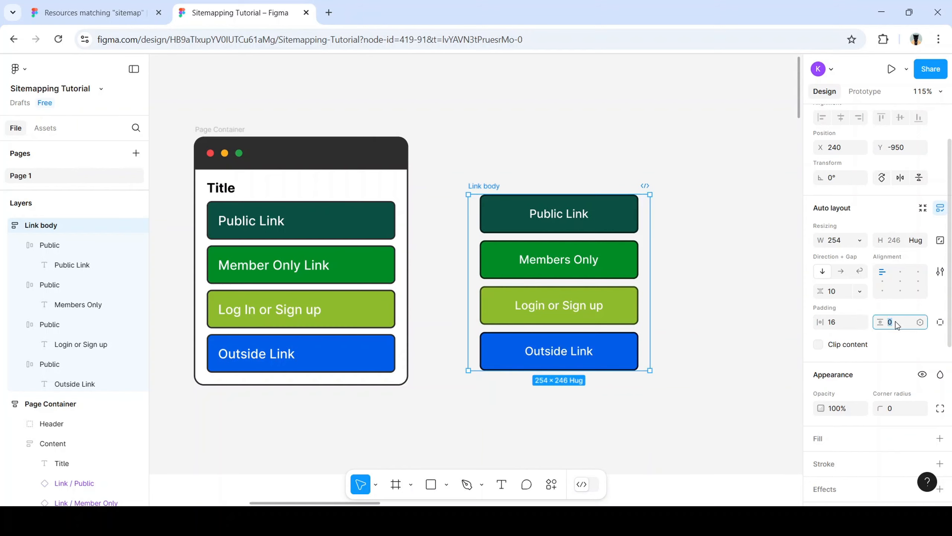
type("16")
key("Return")
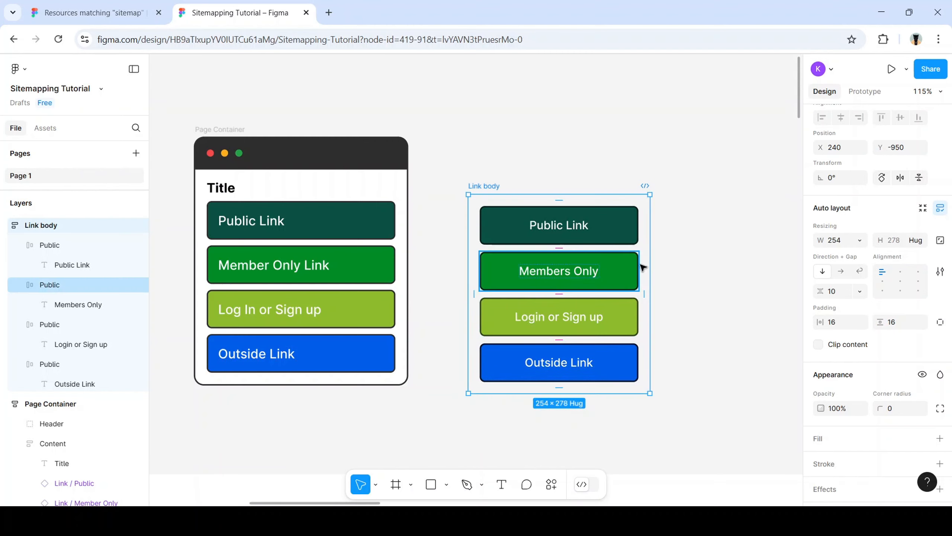
left_click(608, 233)
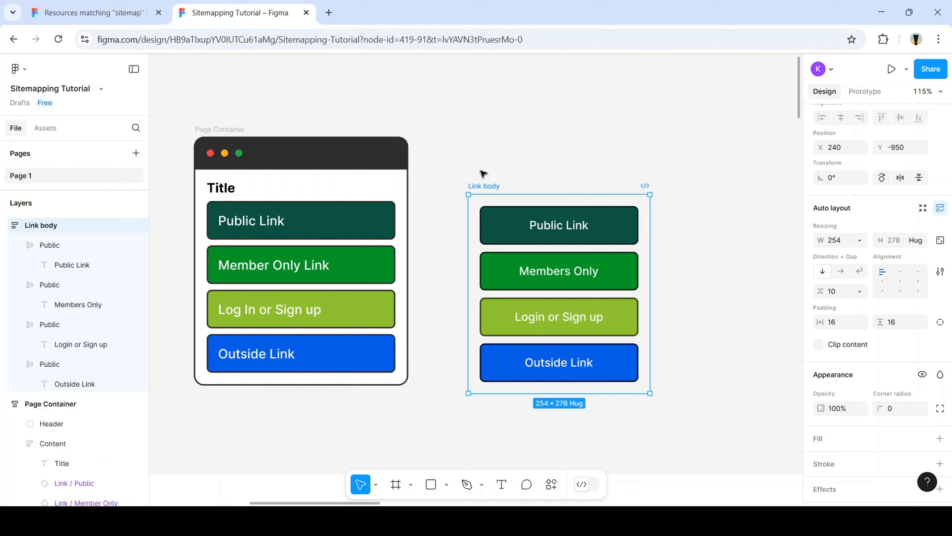
Add a text layer reading 'Title' above the Link body stack
key("t")
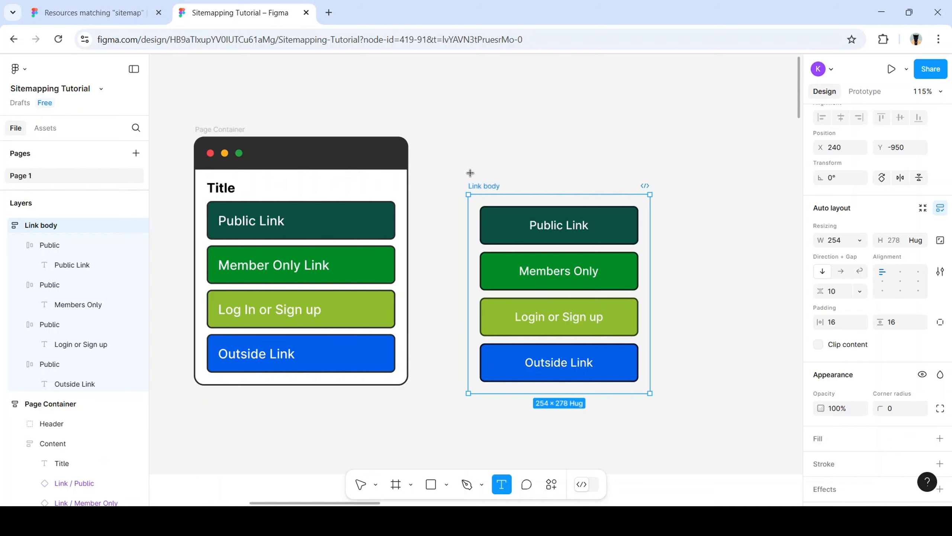
left_click(468, 178)
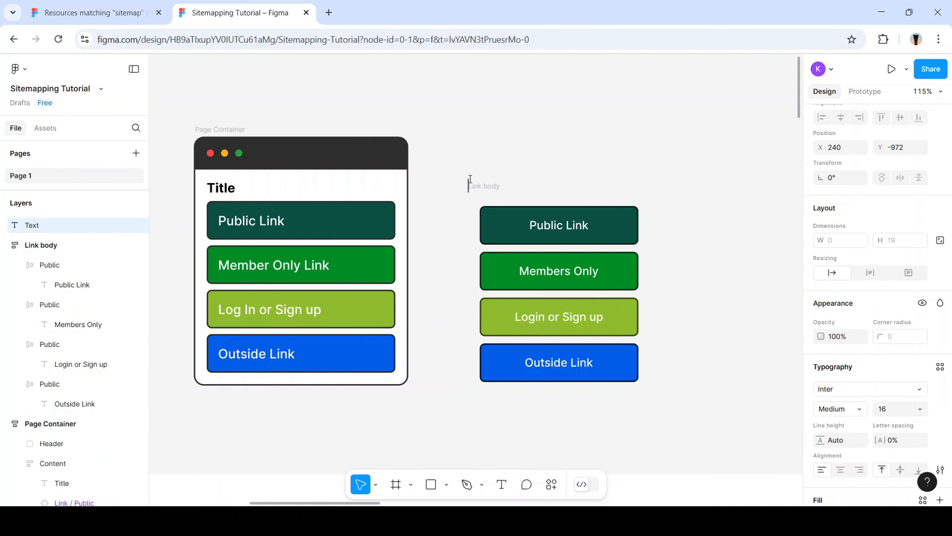
type("Title")
key("Escape")
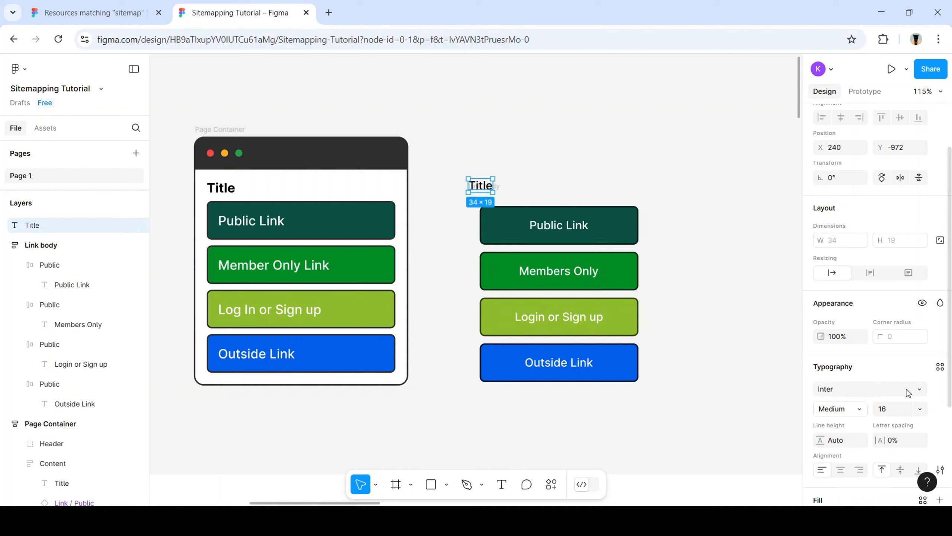
Set the Title to font size 18 with Semi Bold weight
scroll(907, 393, "down", 3)
left_click(920, 285)
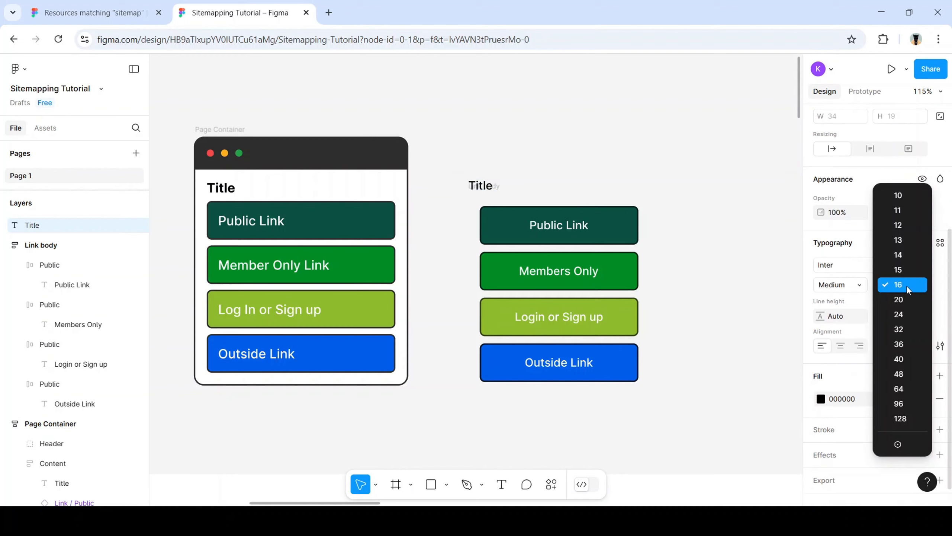
left_click(862, 275)
left_click(887, 289)
type("1")
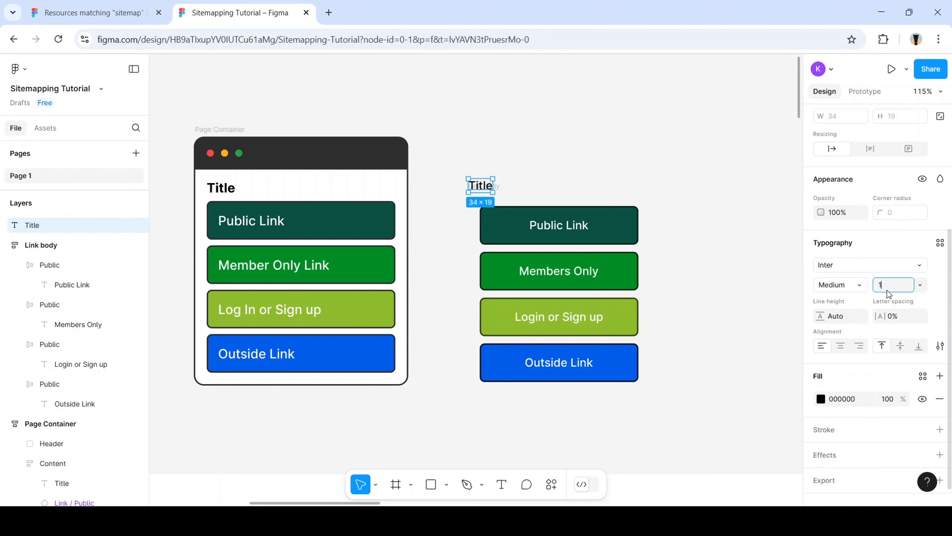
type("8")
key("Return")
left_click(852, 285)
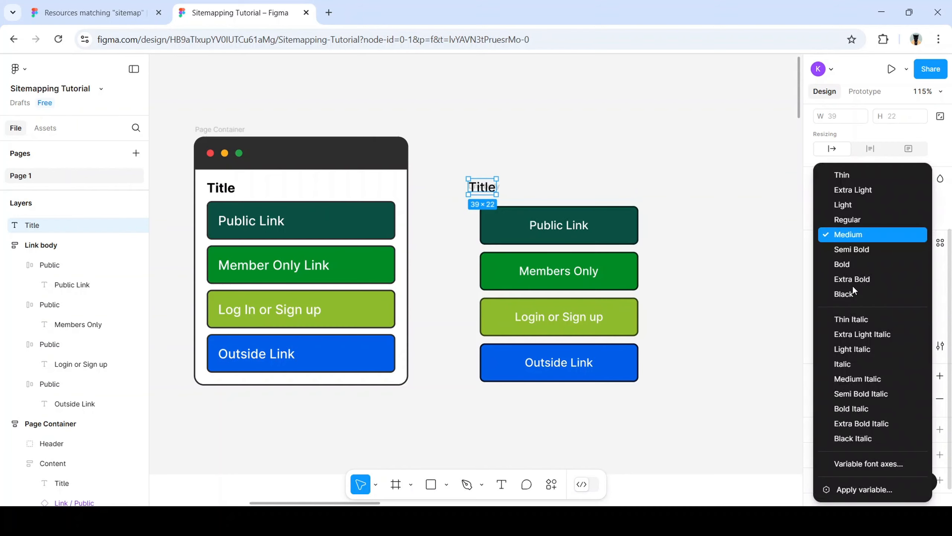
left_click(852, 249)
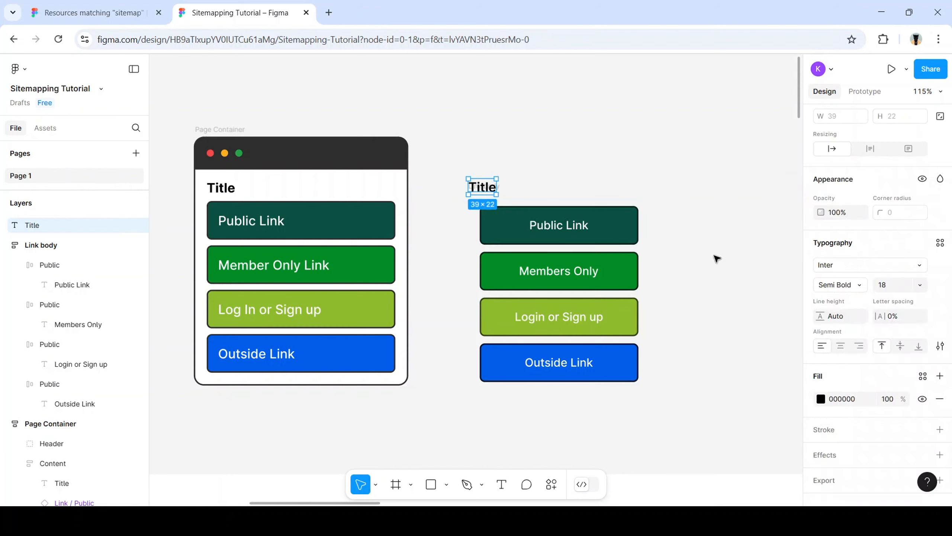
Line the Title up with the buttons' left edge just above the stack
left_click(602, 193)
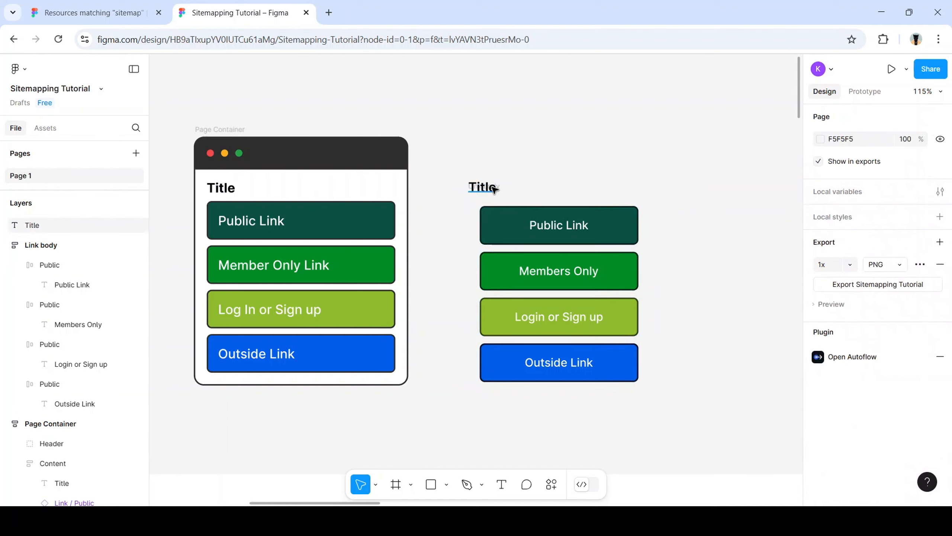
mouse_move(494, 187)
left_mouse_down()
mouse_move(524, 191)
mouse_move(488, 179)
left_mouse_up()
left_click(550, 166)
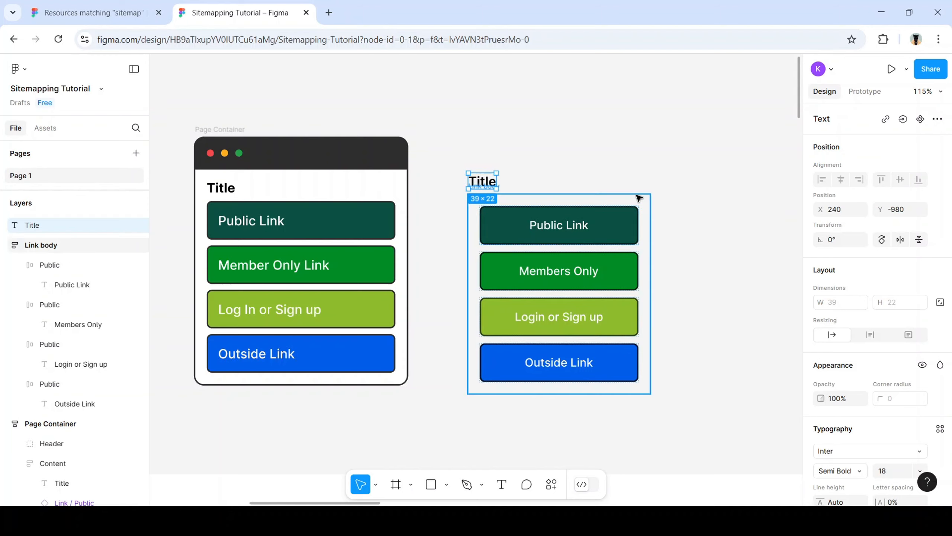
Set Link body's horizontal and vertical padding to 0, then nudge Title back above the buttons
left_click(655, 207)
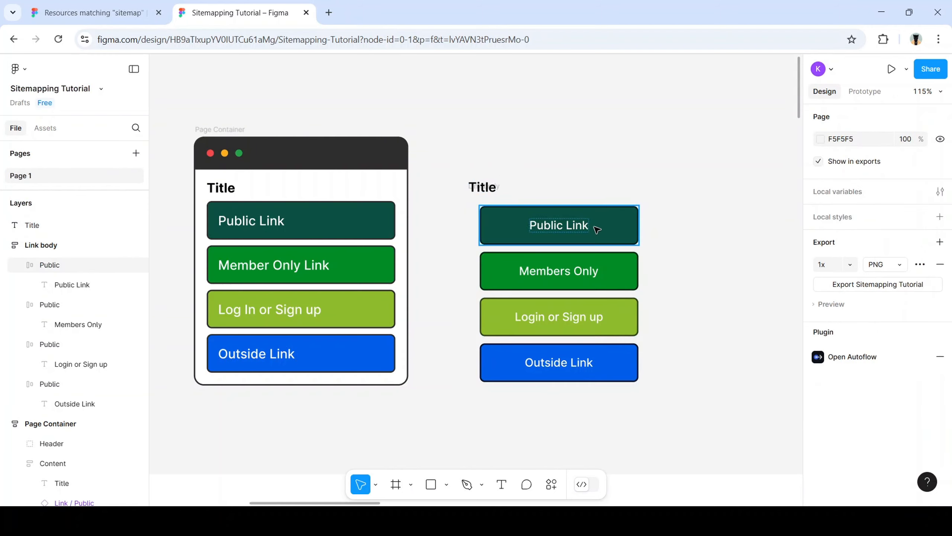
left_click(624, 205)
left_click(635, 200)
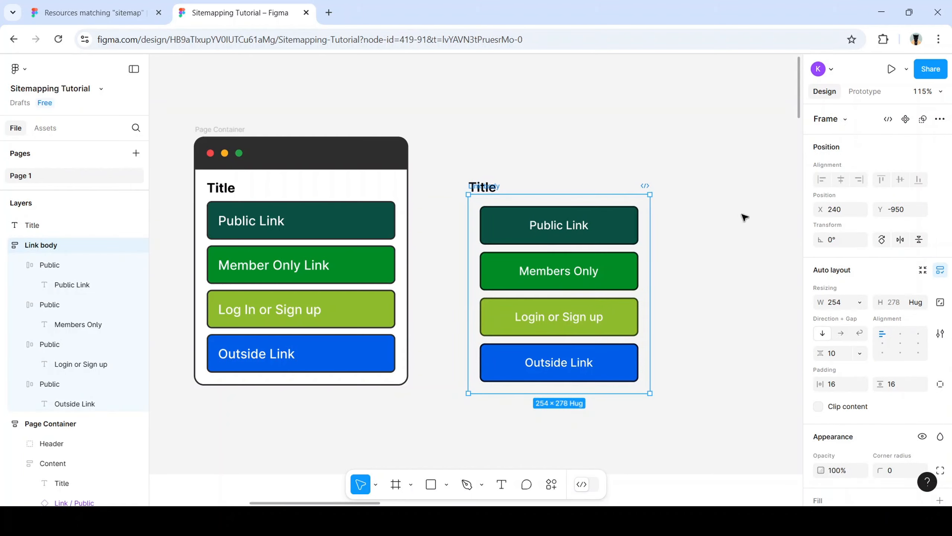
key("ctrl+z")
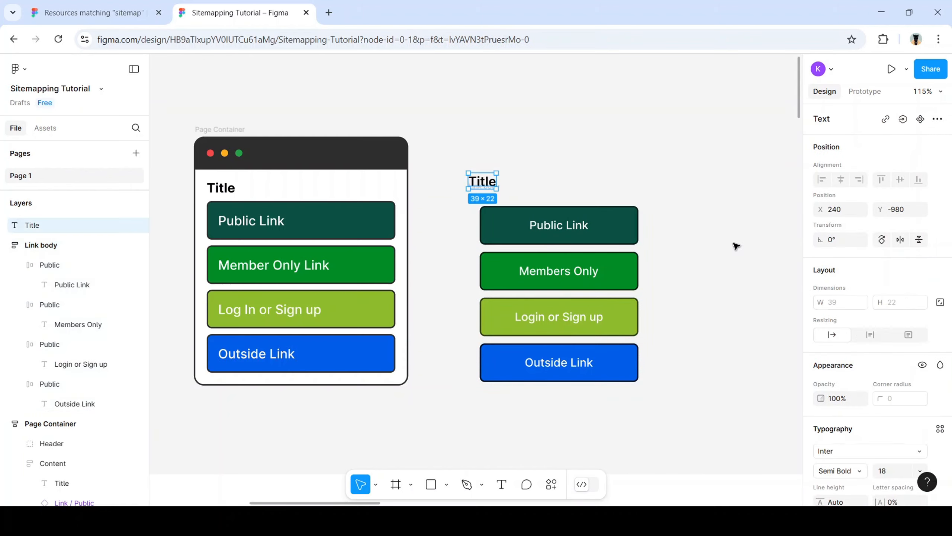
left_click(644, 242)
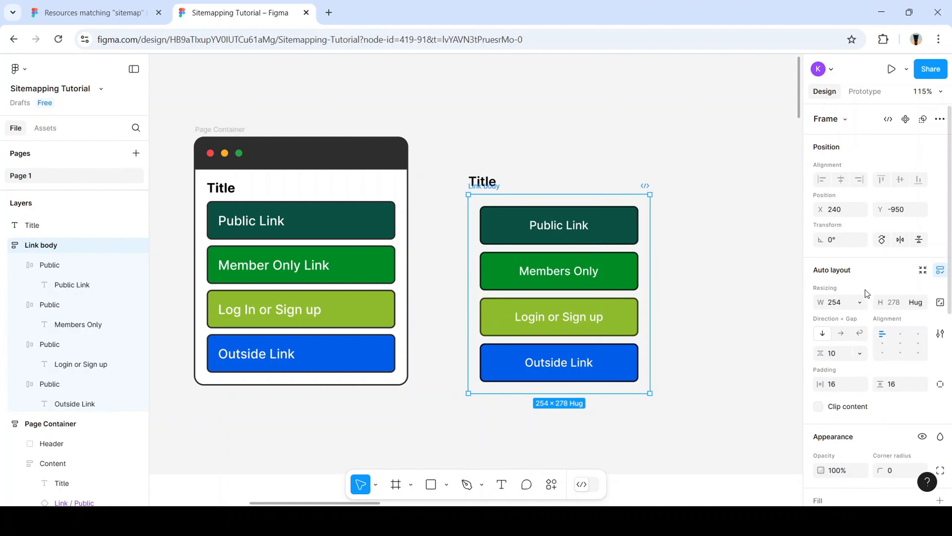
left_click(838, 386)
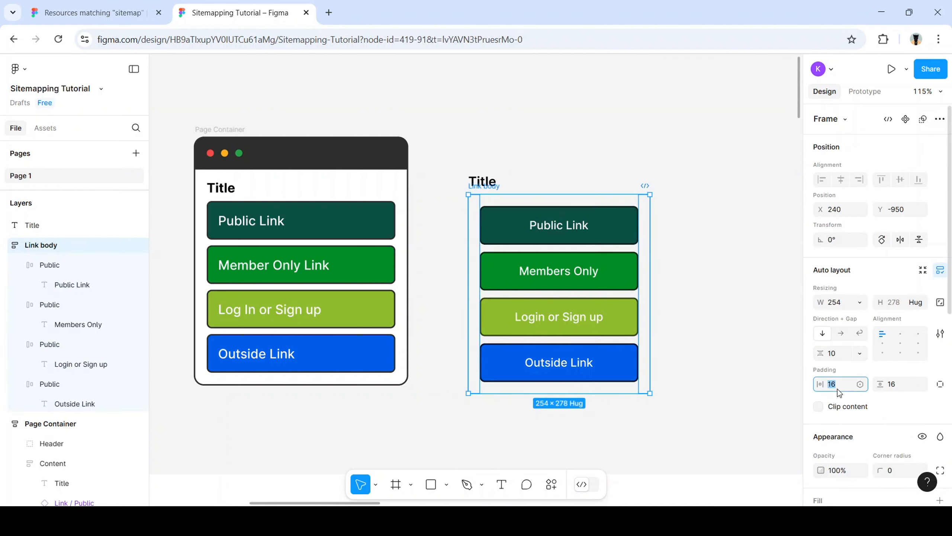
type("0")
left_click(900, 384)
type("0")
left_click(699, 270)
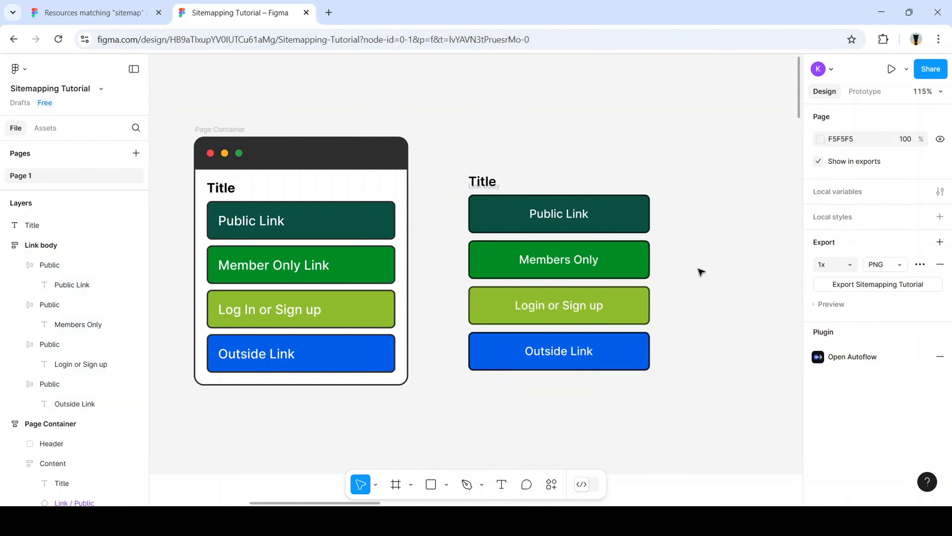
mouse_move(486, 184)
left_mouse_down()
mouse_move(513, 183)
mouse_move(485, 186)
left_mouse_up()
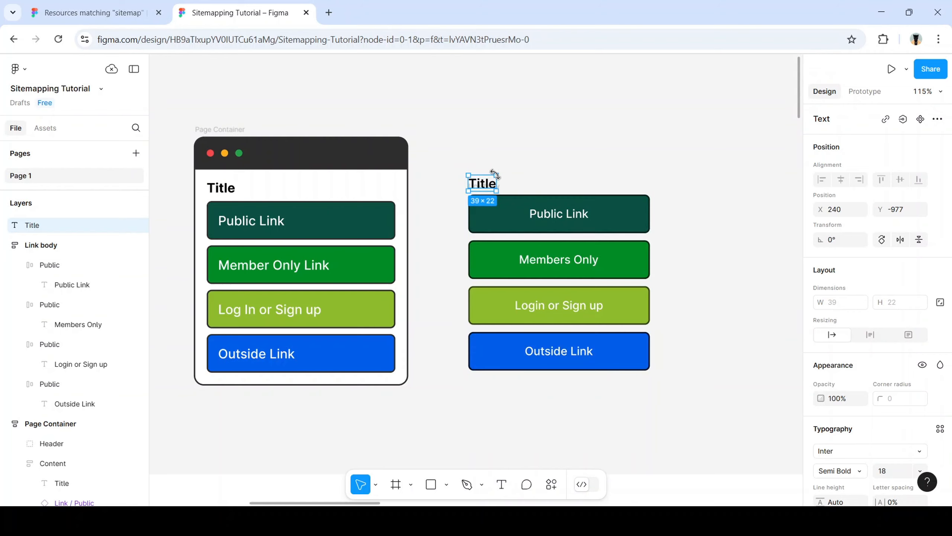
Wrap the Title text in its own frame named 'Title'
key("ctrl+alt+g")
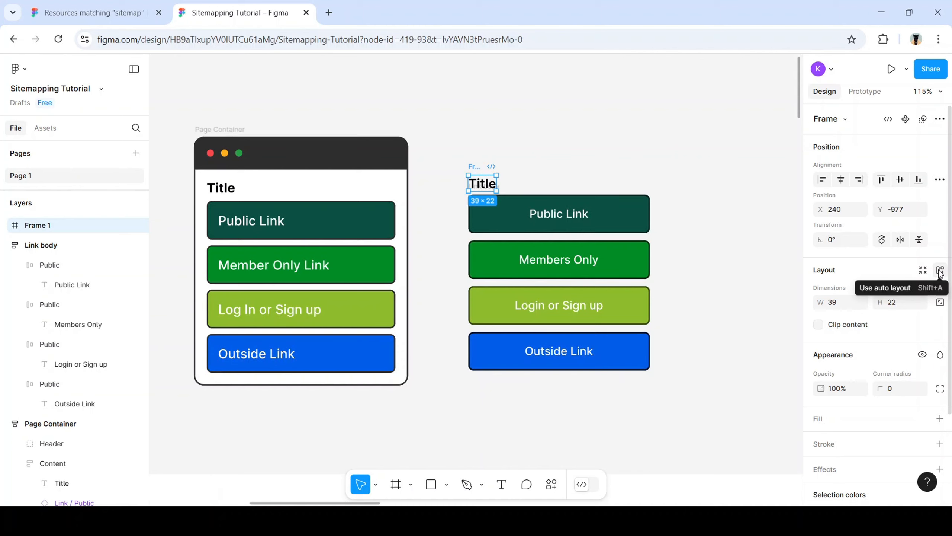
double_click(43, 226)
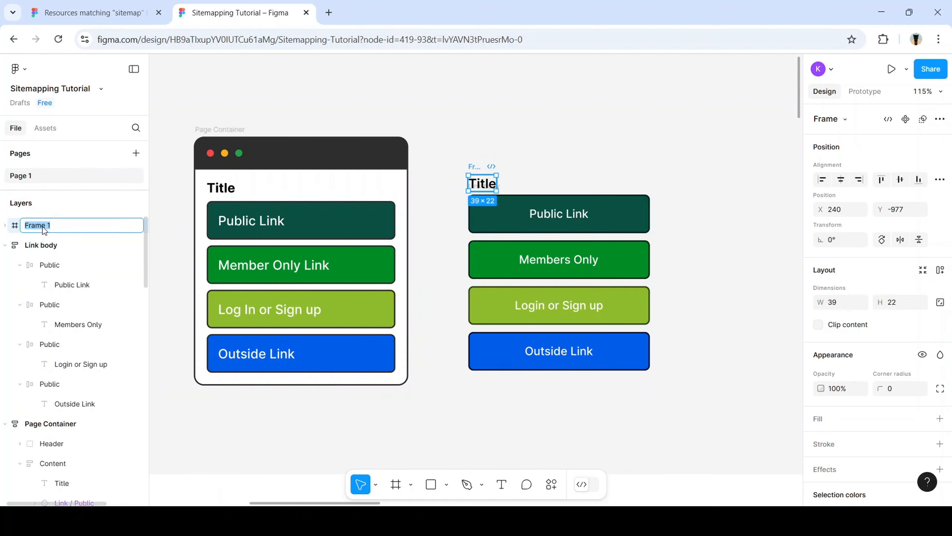
type("Title")
key("Return")
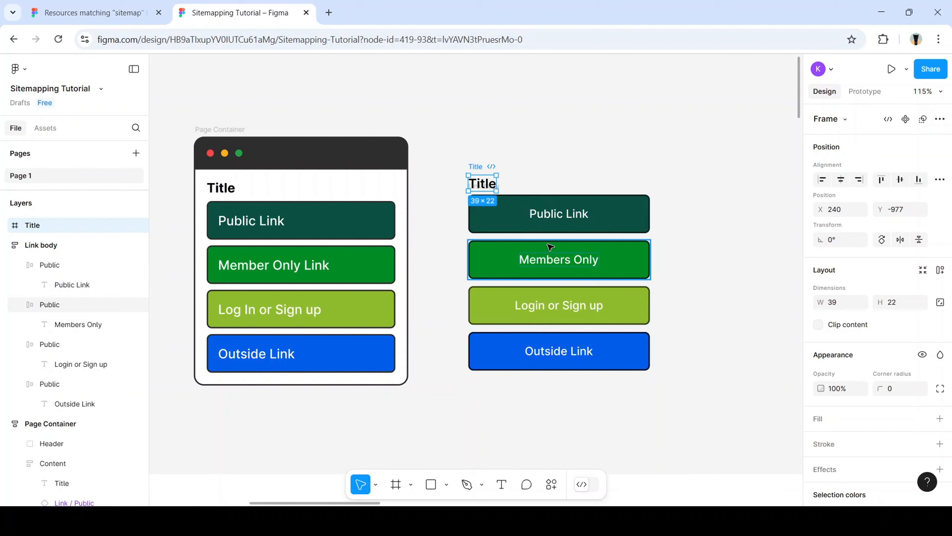
Select the whole Link body stack together with the Title frame
left_click(682, 211)
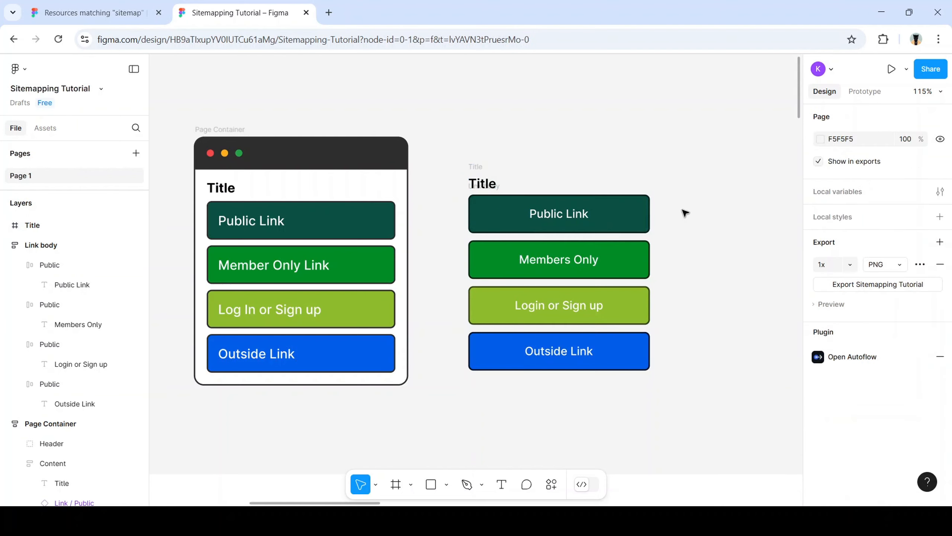
left_click(586, 343)
left_click(107, 247)
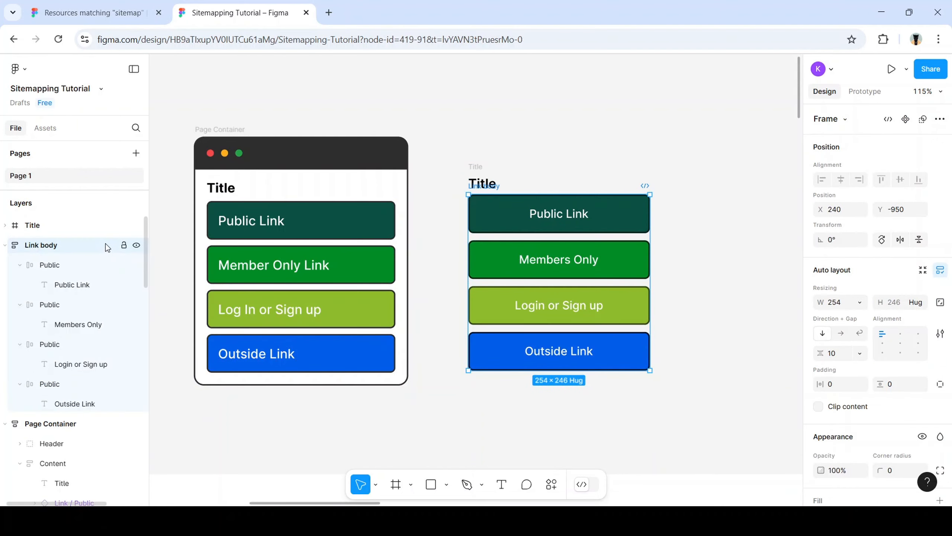
left_click(483, 187, "shift")
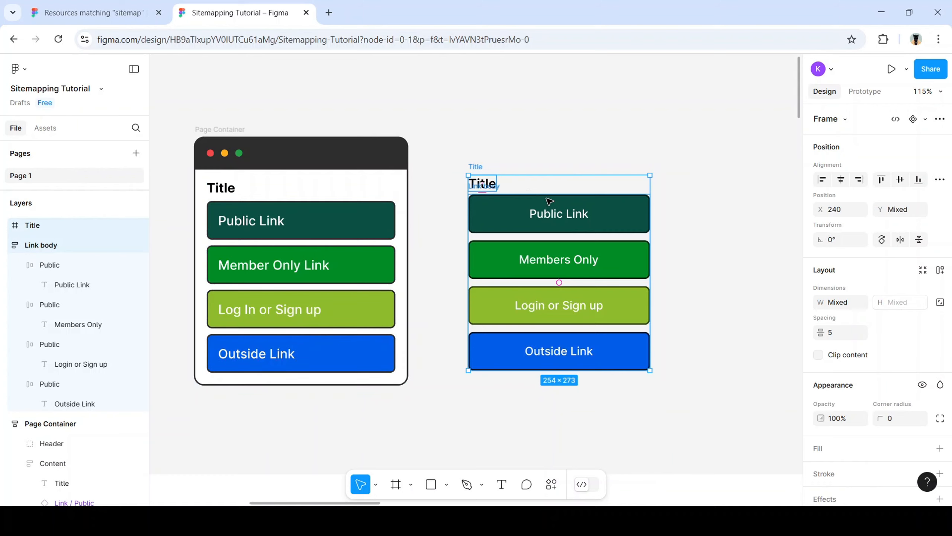
Frame Title and Link body into a new frame named 'Main Body' and shift it slightly left
key("alt")
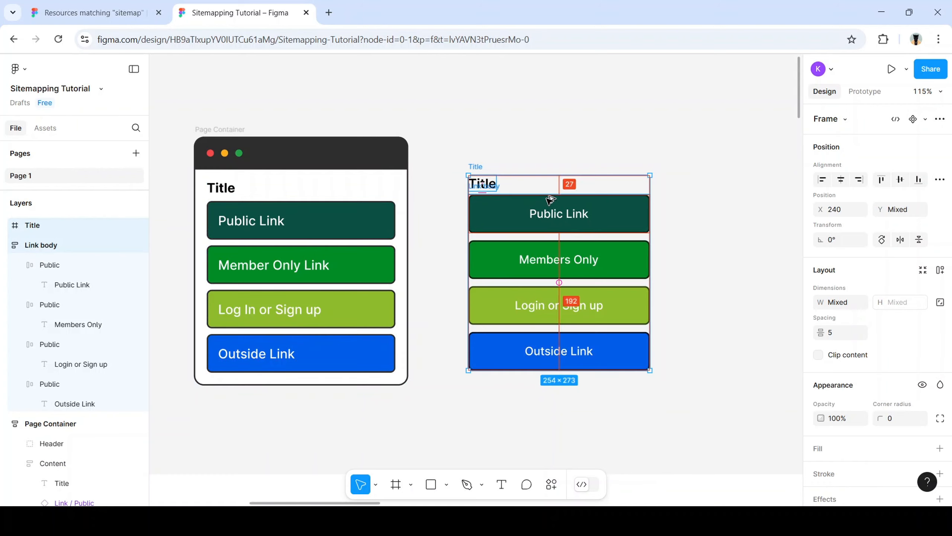
key("ctrl+alt+g")
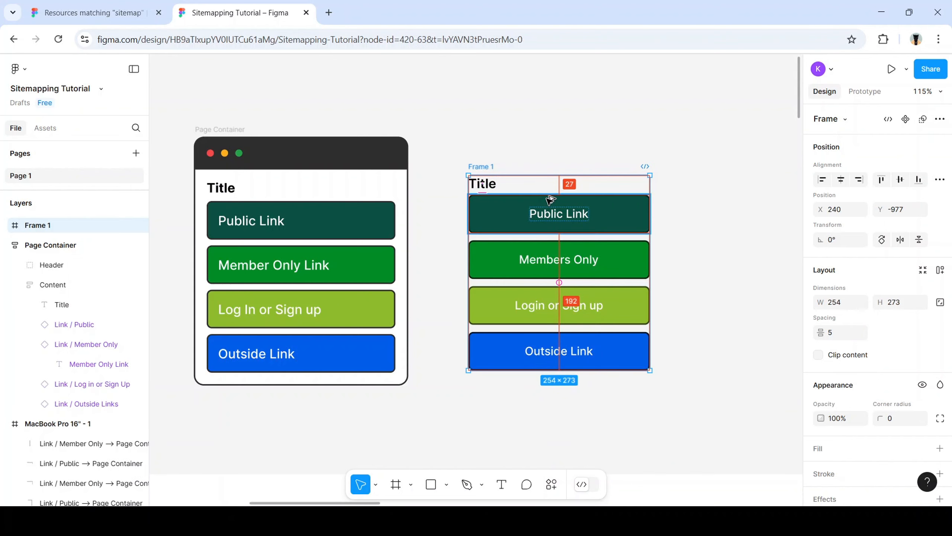
double_click(44, 227)
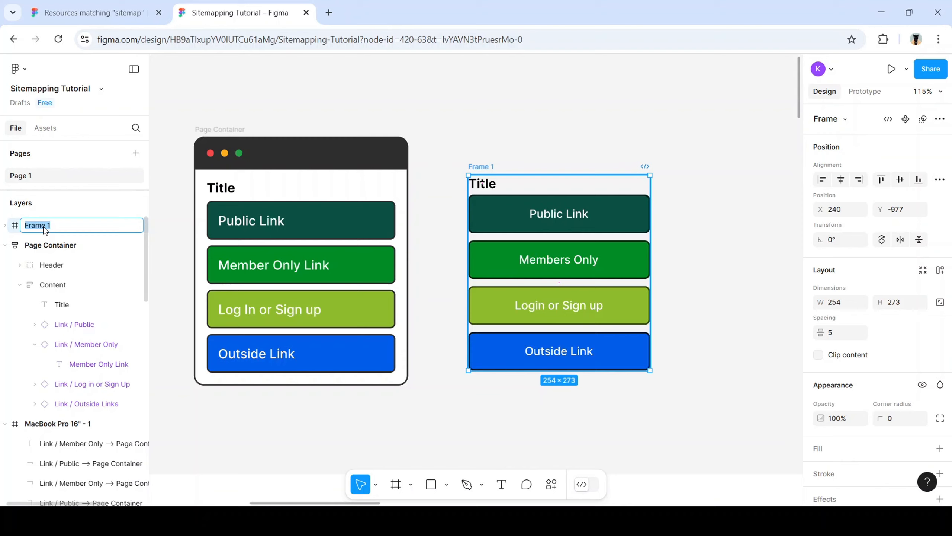
type("Main Body")
key("Return")
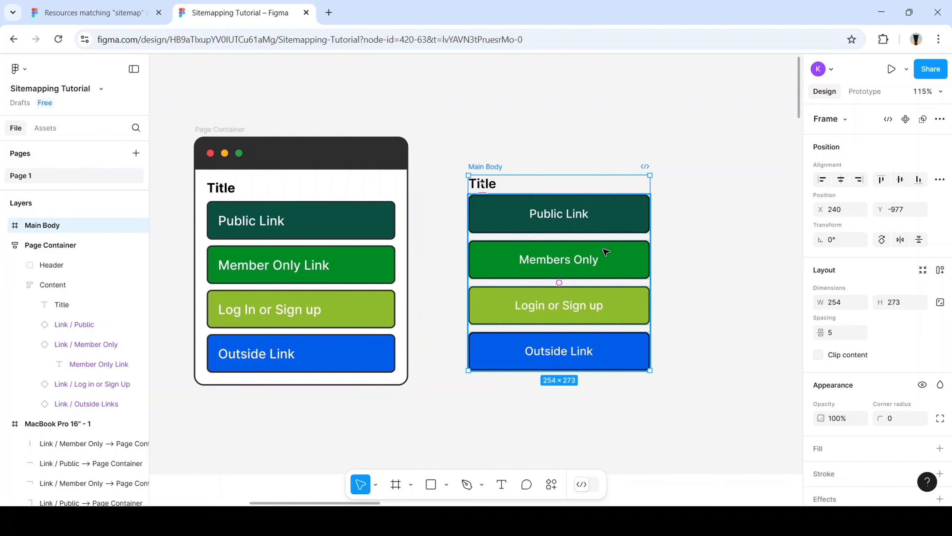
left_click_drag(632, 265, 599, 252)
Duplicate the Members Only button, then undo the extra copies
left_click(696, 220)
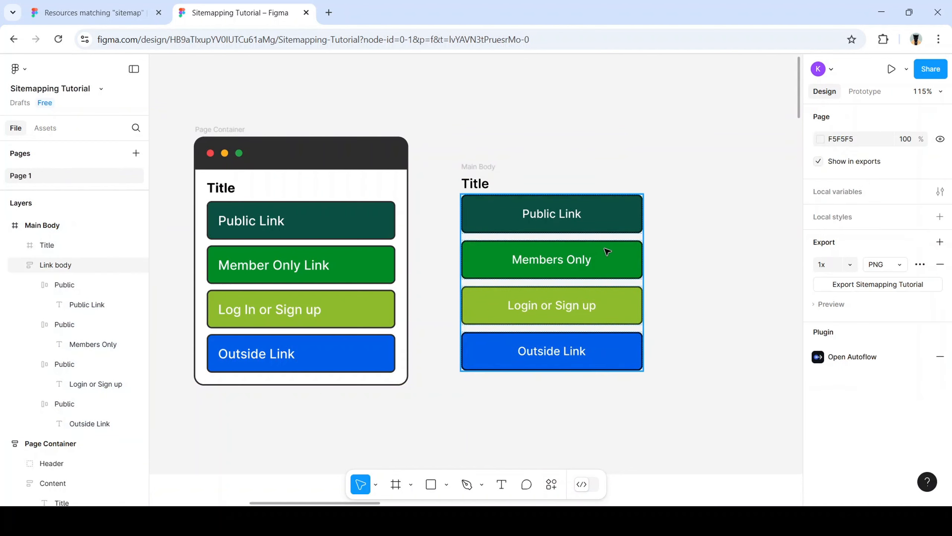
double_click(616, 259)
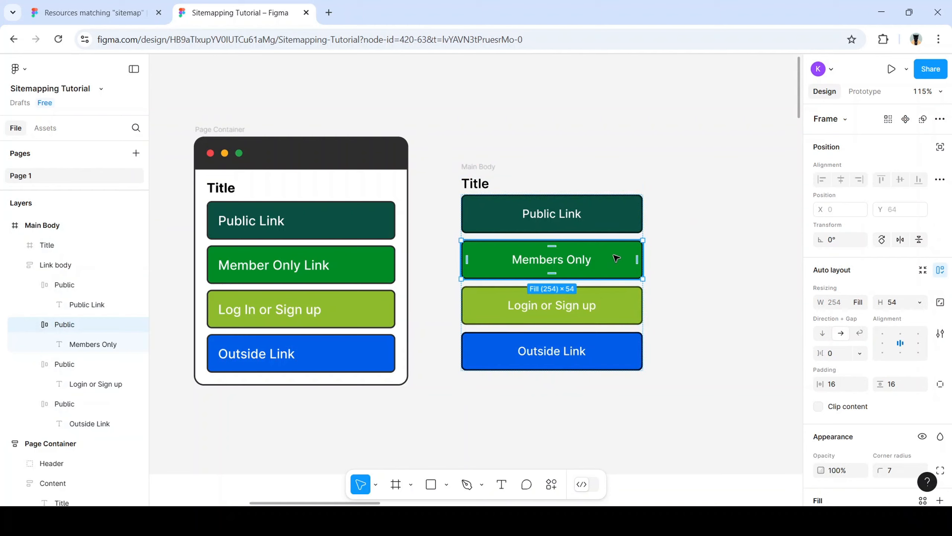
key("ctrl+d")
key("ctrl+d")
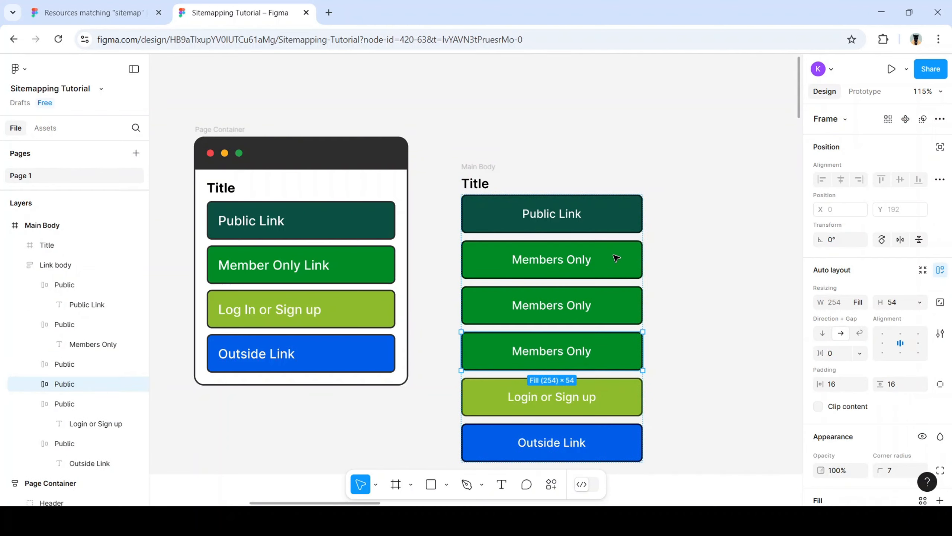
key("ctrl+z")
key("ctrl+z")
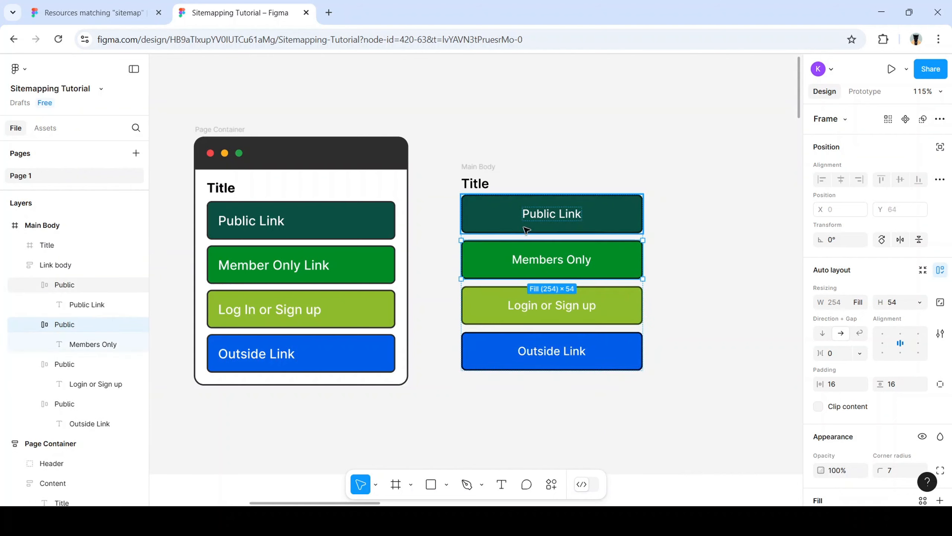
Draw a small ellipse above the Main Body frame
left_click(639, 165)
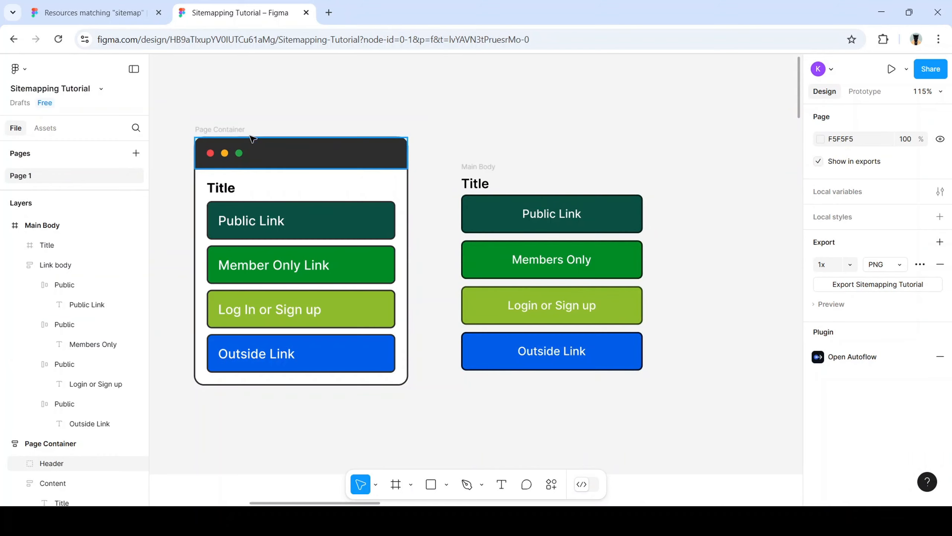
left_click(277, 164)
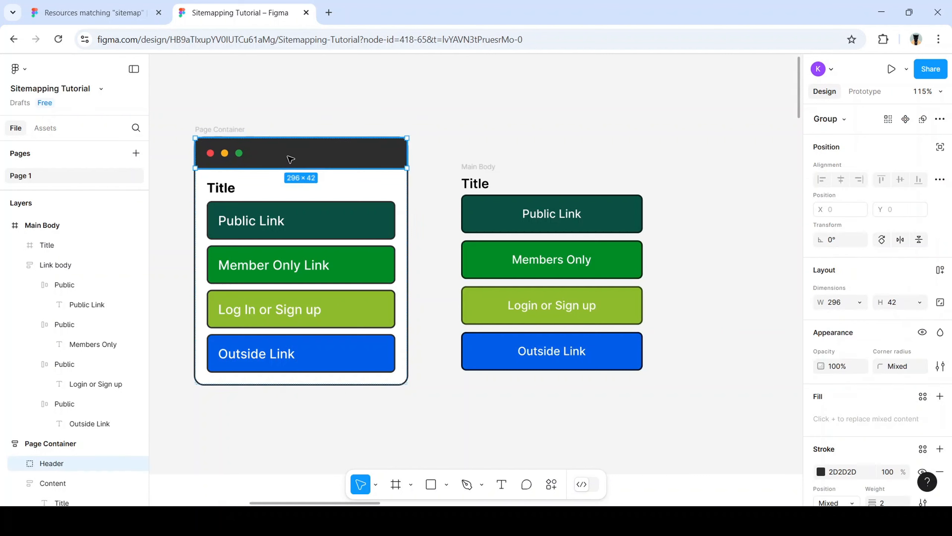
left_click(475, 160)
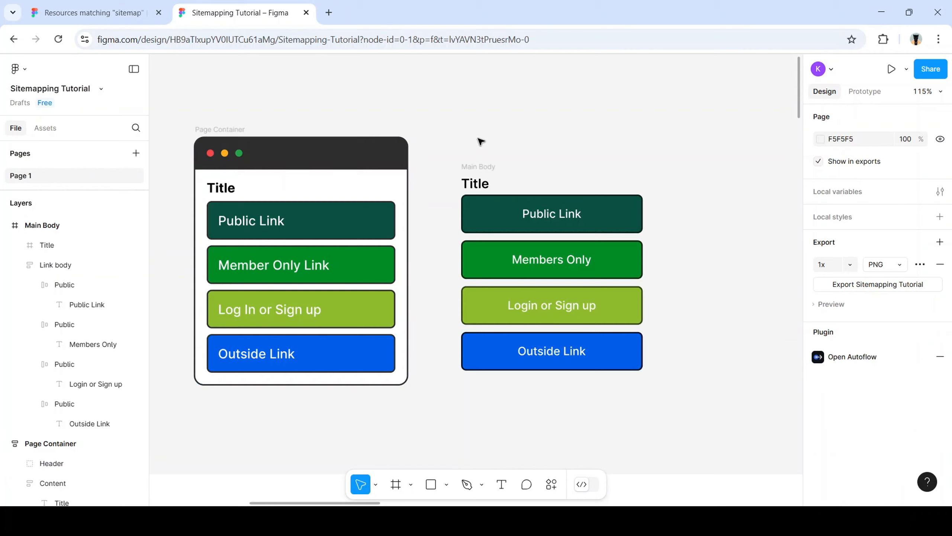
key("o")
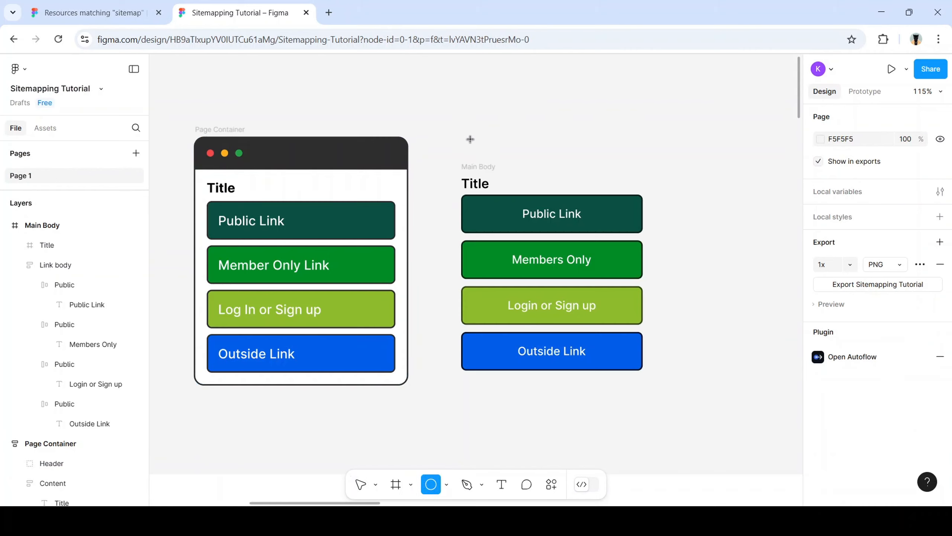
left_click_drag(468, 136, 484, 150)
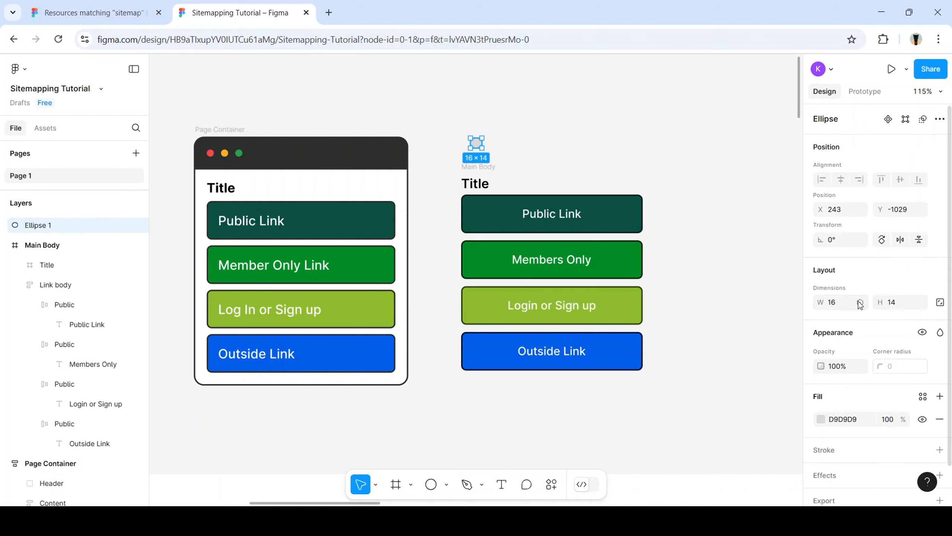
Resize the ellipse to 10×10 and fill it red from the header's red dot
left_click(837, 303)
type("10")
key("Tab")
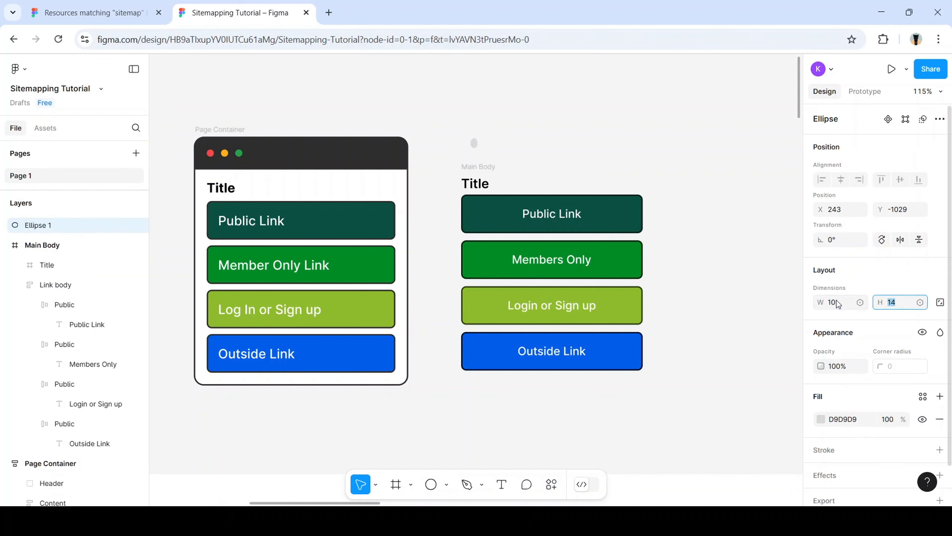
type("10")
key("Return")
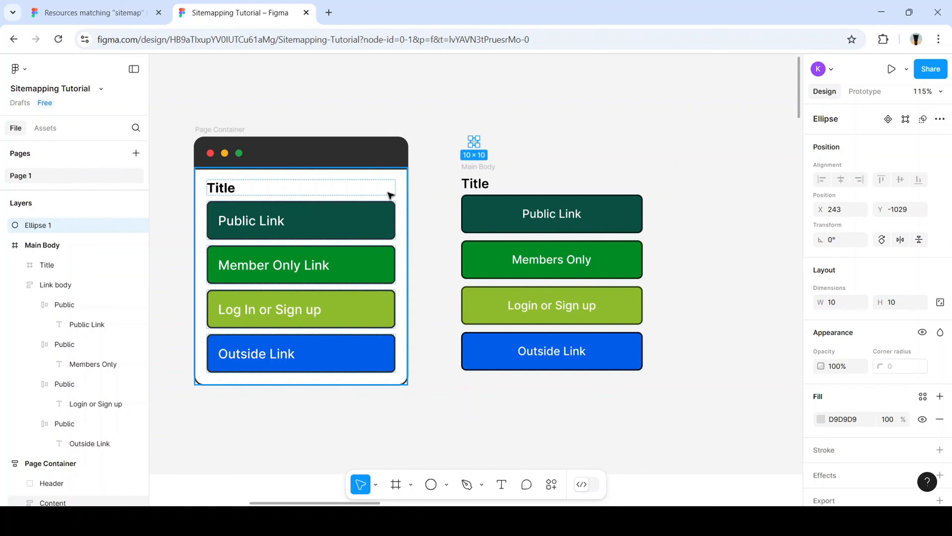
key("i")
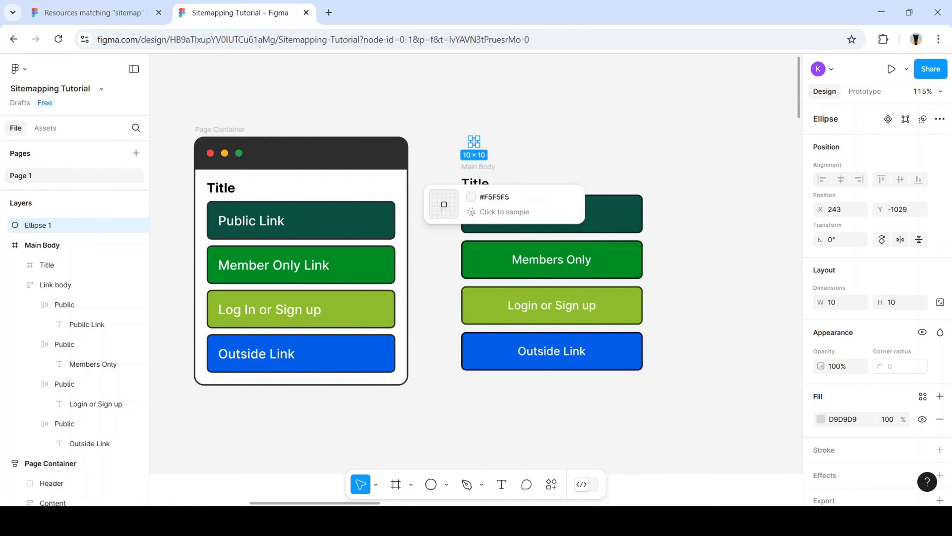
left_click(210, 153)
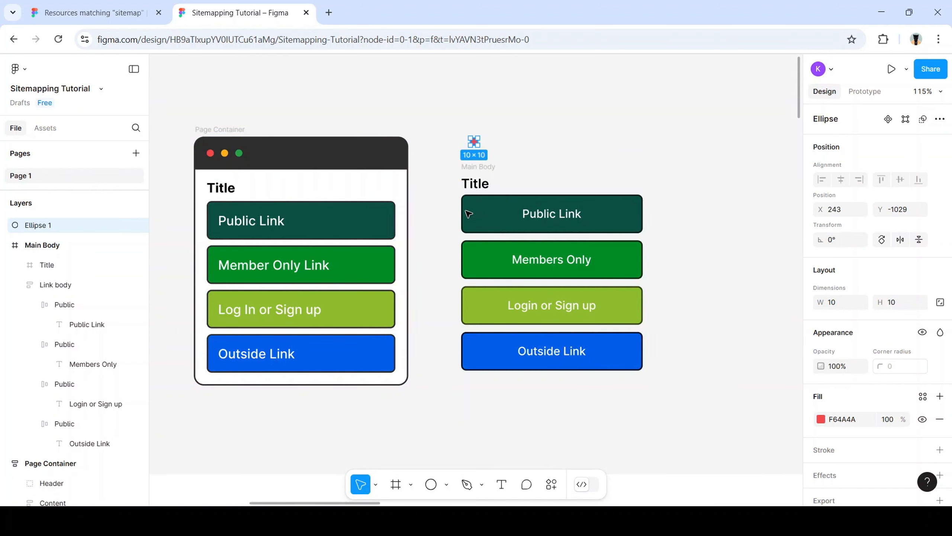
Add yellow and green duplicate dots to its right, then select all three dots
key("ctrl+d")
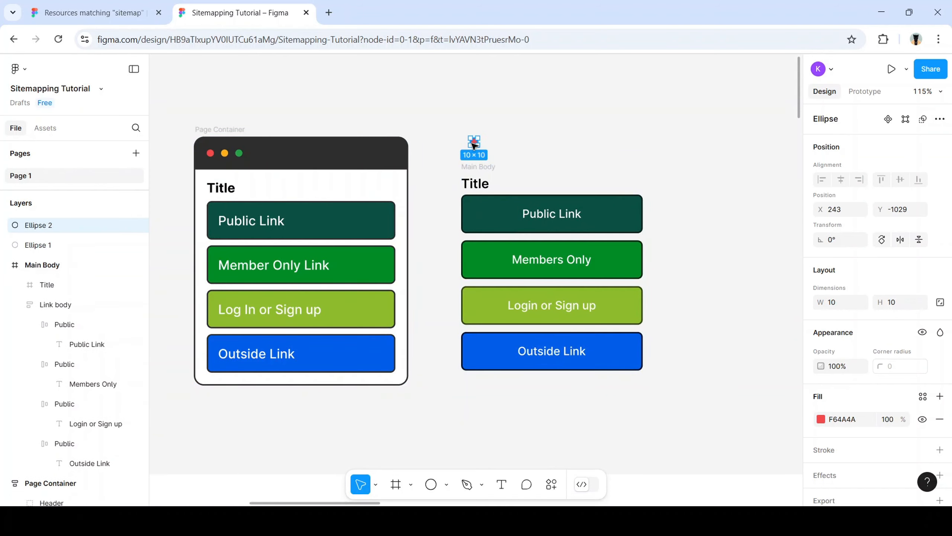
left_click(514, 147)
left_click_drag(476, 144, 487, 143)
key("i")
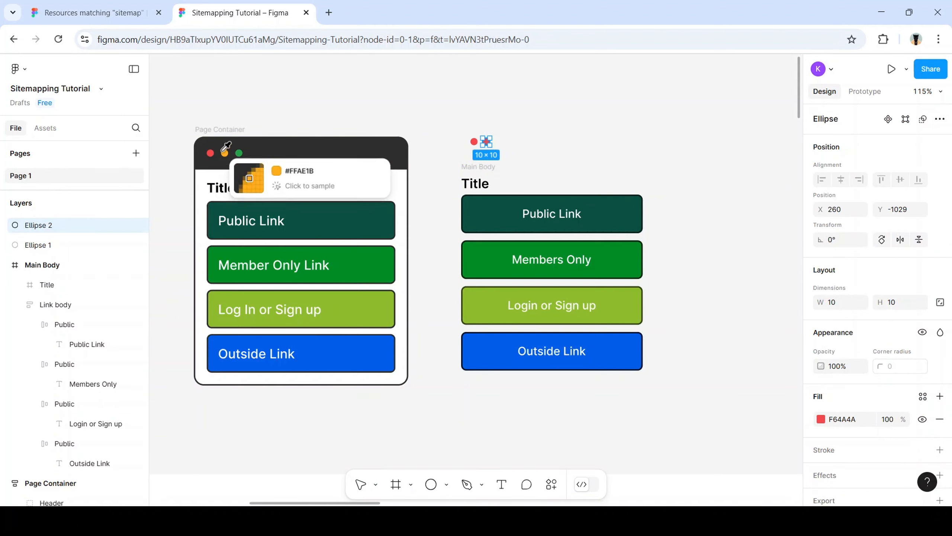
left_click(225, 153)
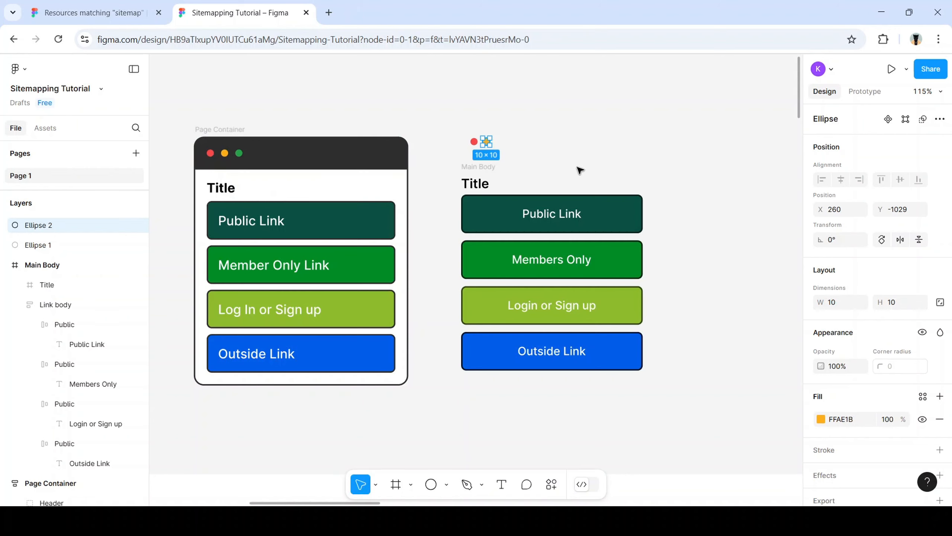
key("ctrl+d")
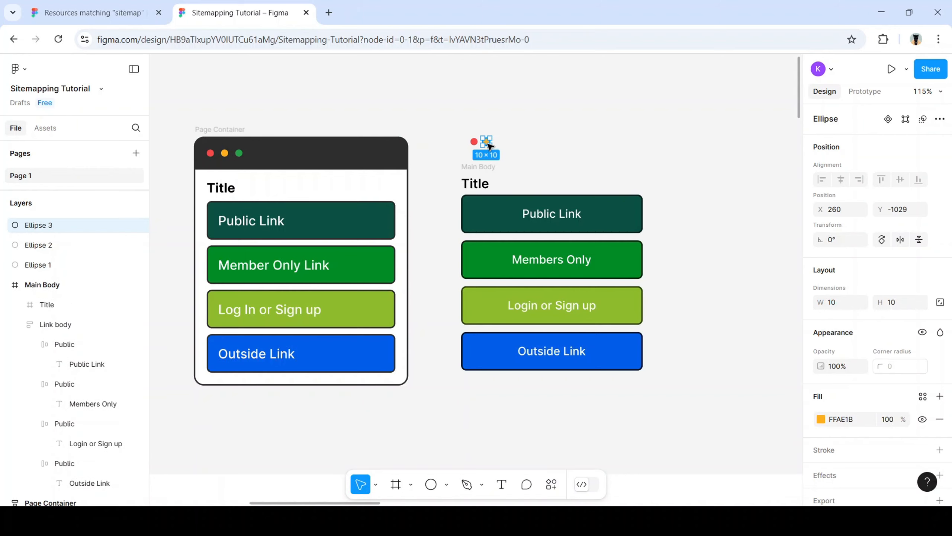
left_click_drag(488, 146, 501, 146)
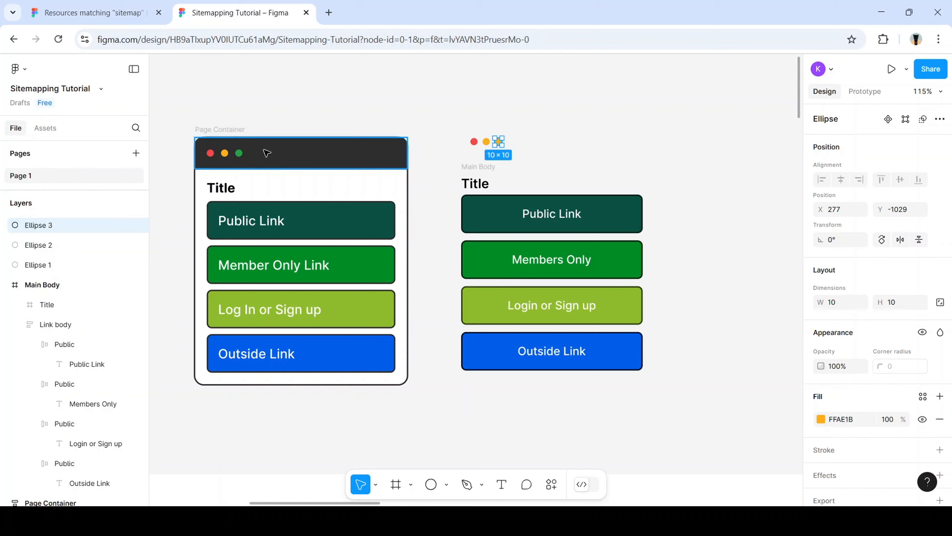
key("i")
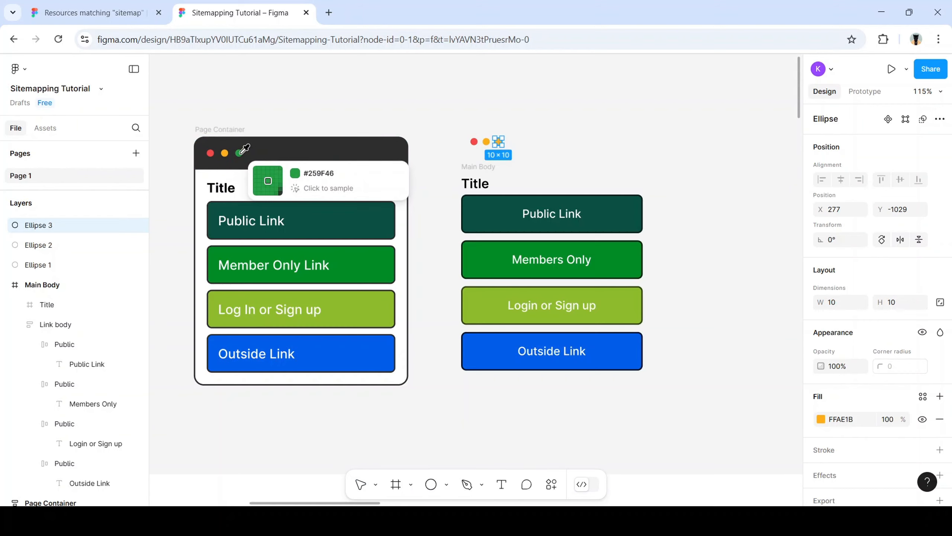
left_click(241, 152)
left_click(569, 150)
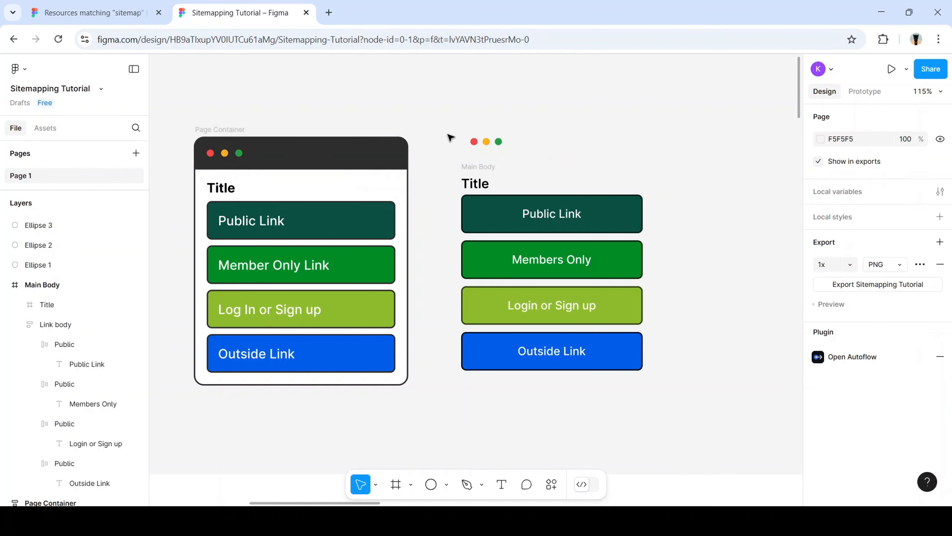
left_click_drag(450, 137, 523, 152)
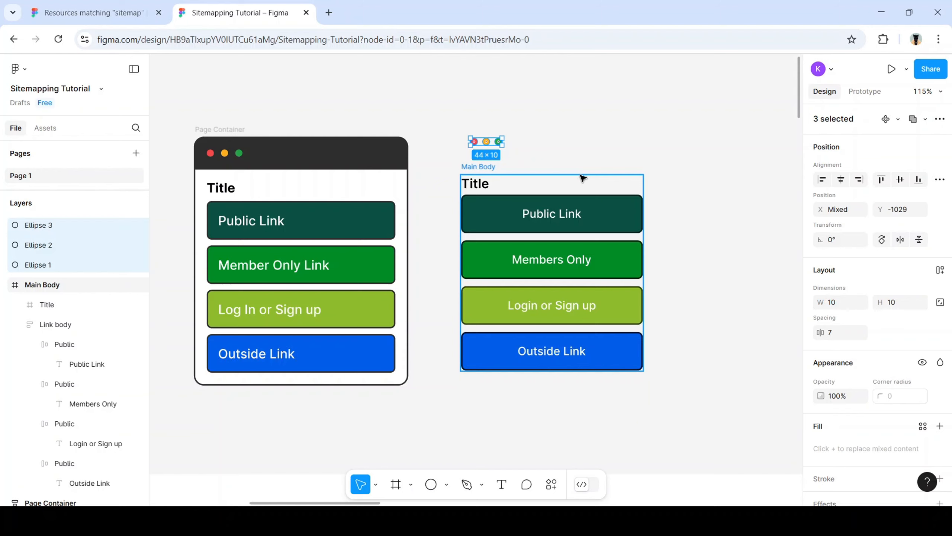
Frame the three dots, name the frame 'Lit header', and add auto layout
key("ctrl+alt+g")
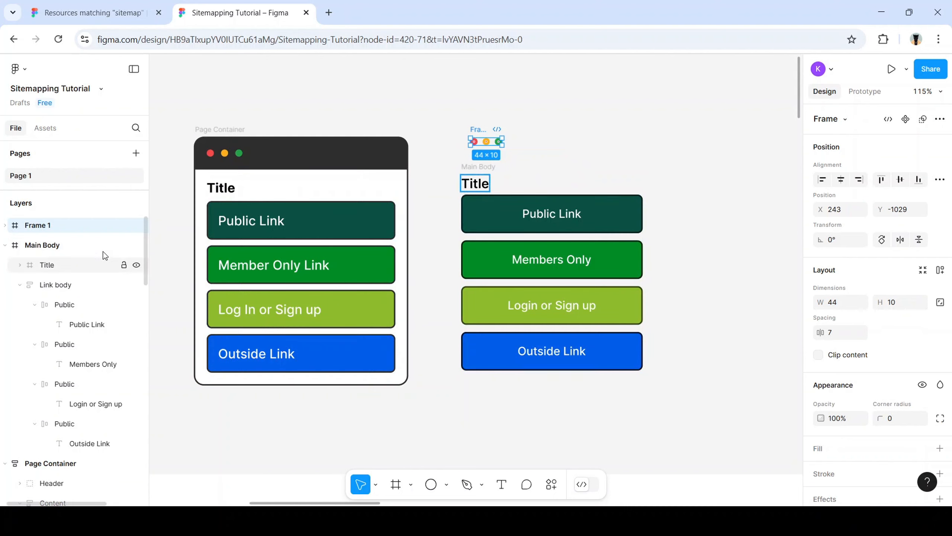
double_click(46, 226)
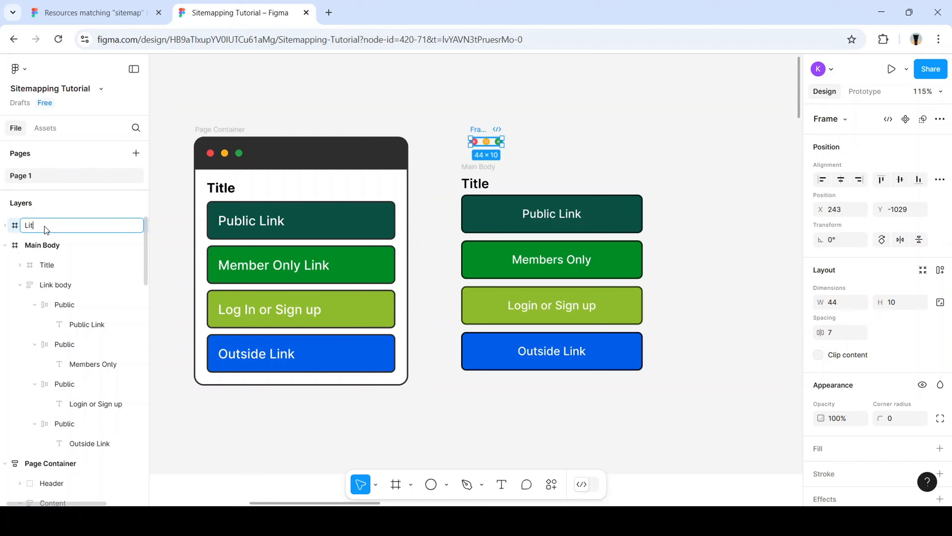
type("Lit header")
key("Return")
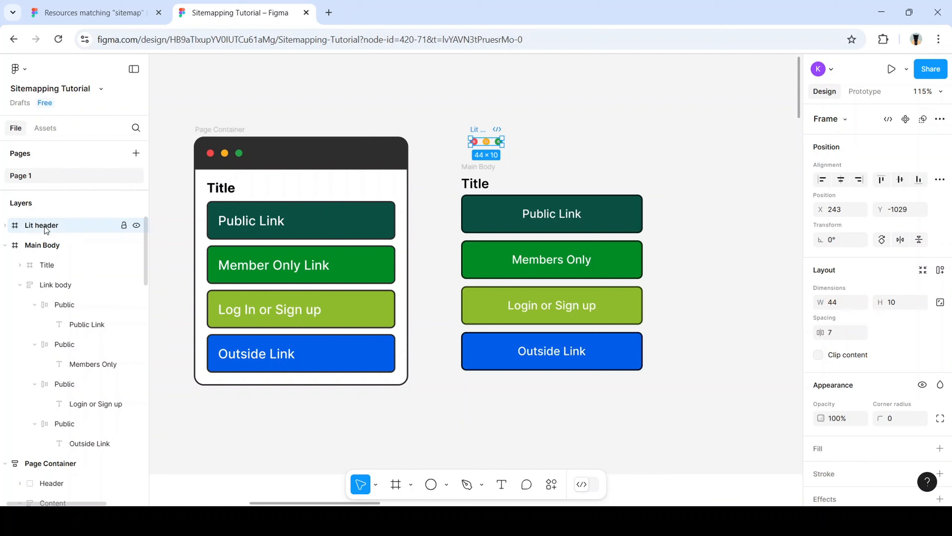
left_click(941, 270)
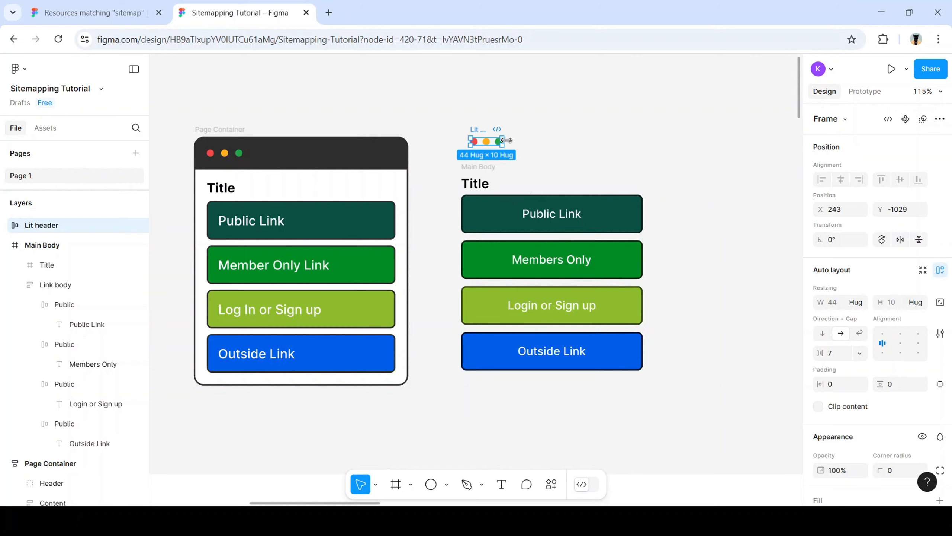
Resize the Lit header to 296 × 42 to match the original top bar
left_click(392, 158)
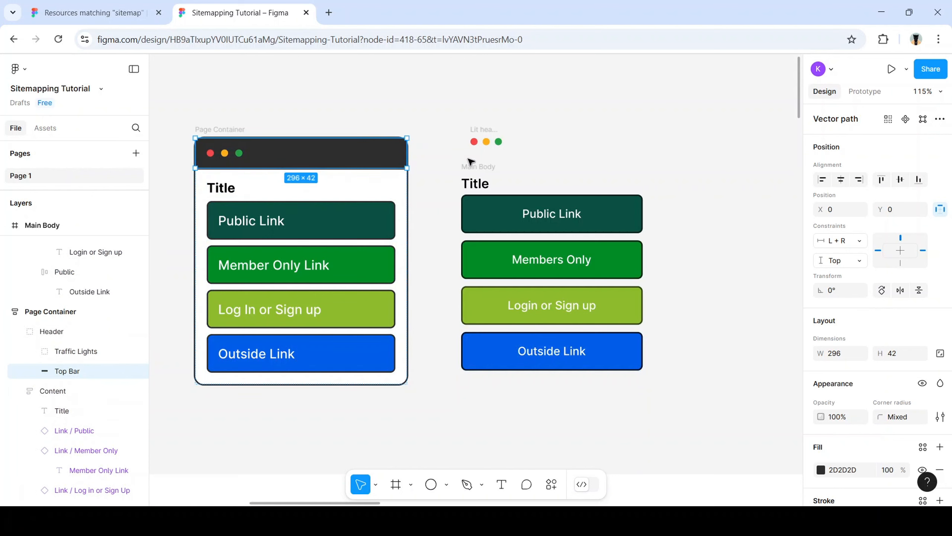
left_click(491, 145)
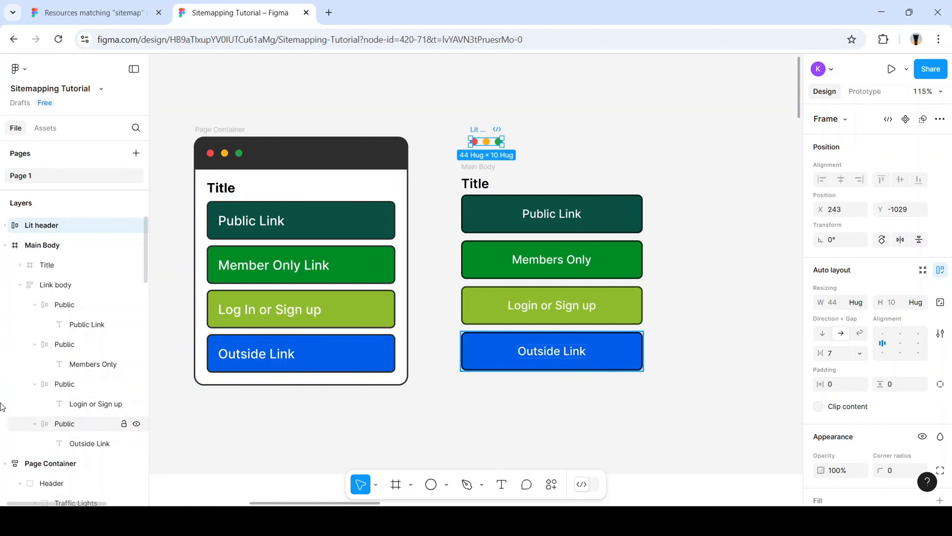
left_click(836, 303)
type("296")
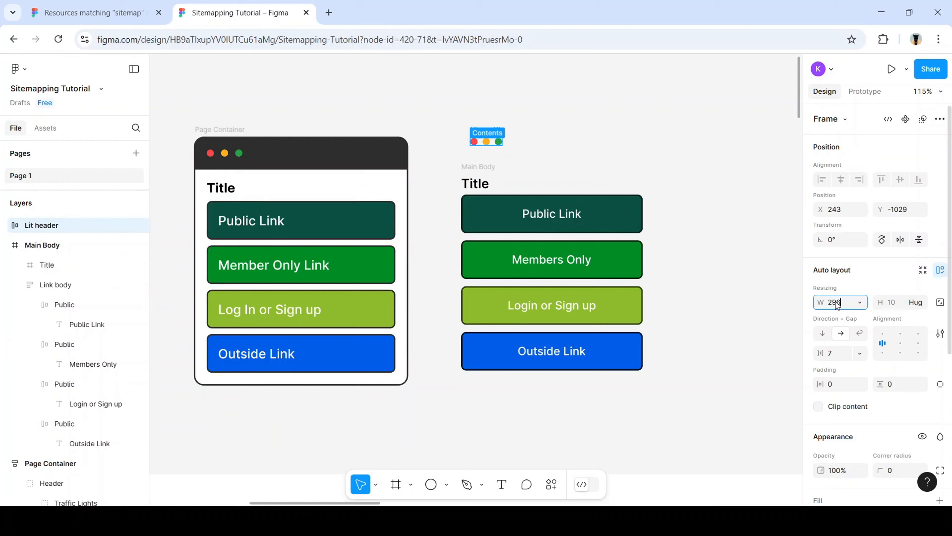
key("Tab")
type("42")
key("Return")
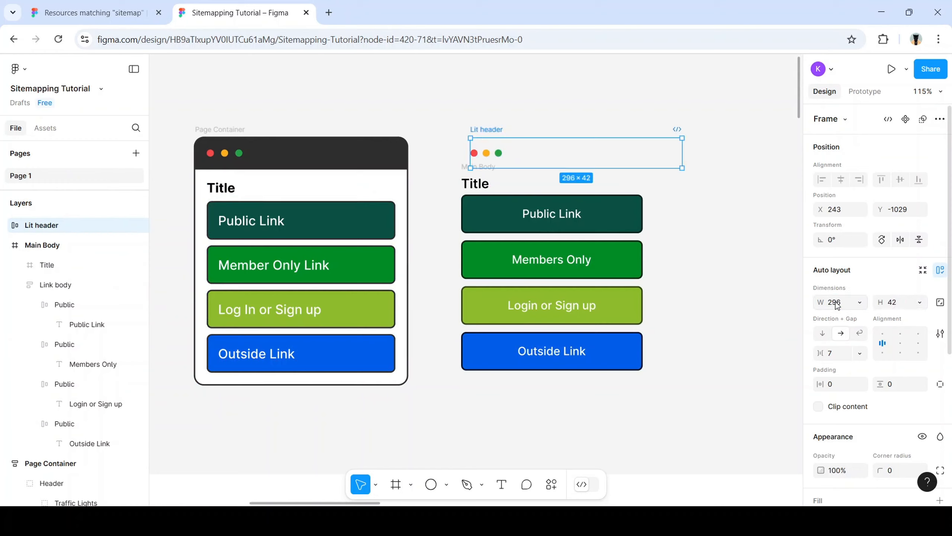
Move the Lit header above Main Body and give it the dark 2D2D2D header fill
mouse_move(598, 155)
left_mouse_down()
mouse_move(569, 145)
mouse_move(588, 147)
left_mouse_up()
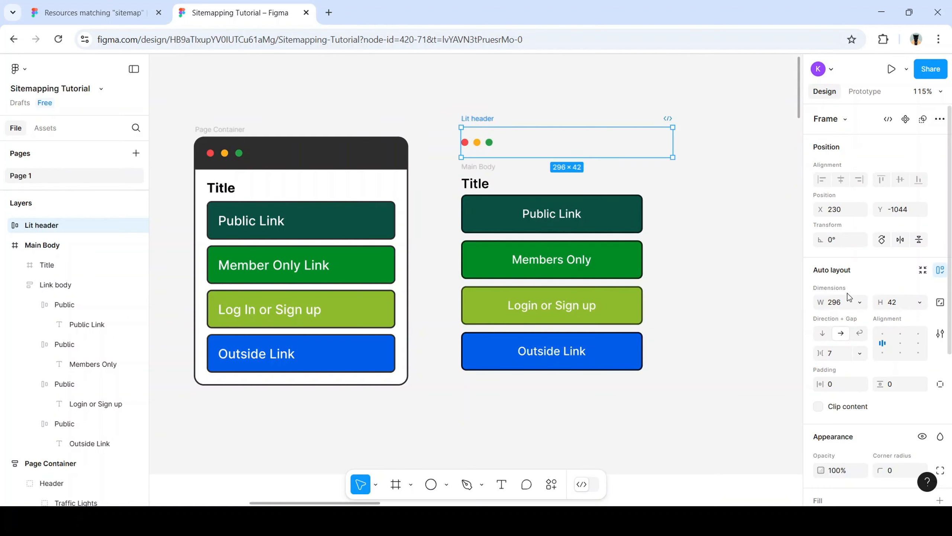
key("i")
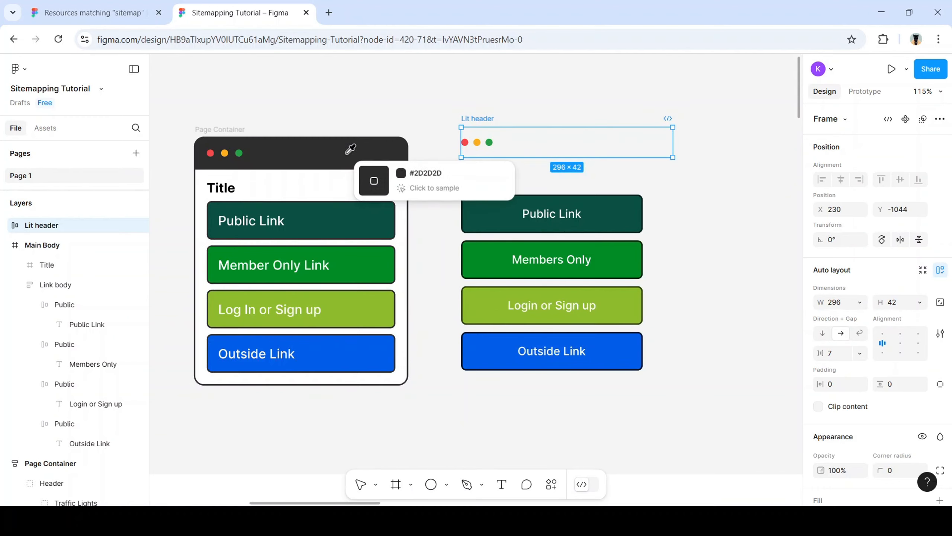
left_click(350, 155)
left_click(780, 182)
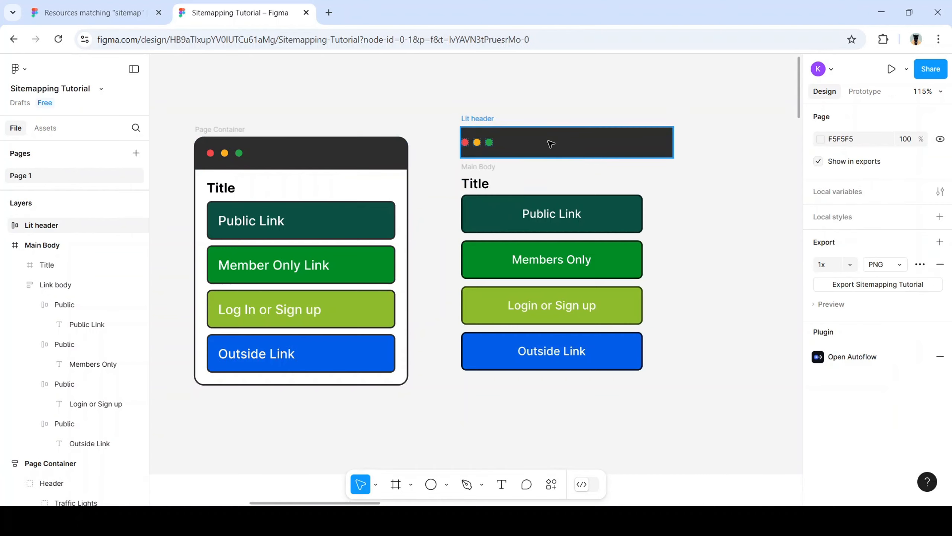
left_click(603, 151)
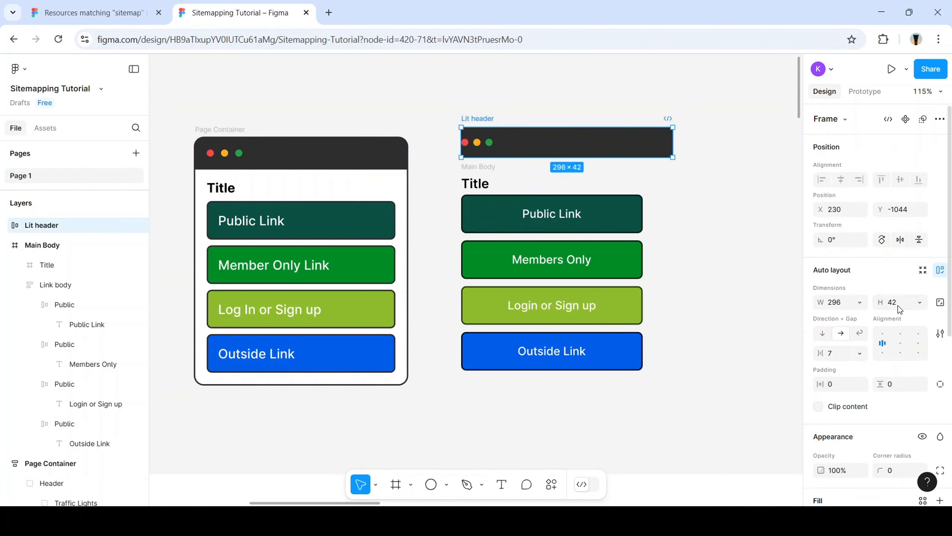
Give the Lit header a 10 gap and 16 horizontal and vertical padding
scroll(858, 330, "down", 2)
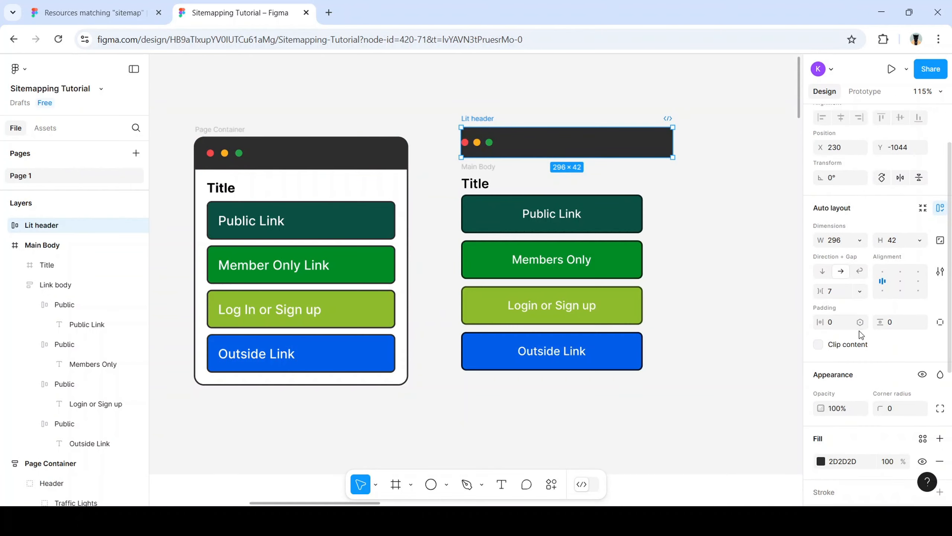
left_click(836, 297)
type("10")
key("Return")
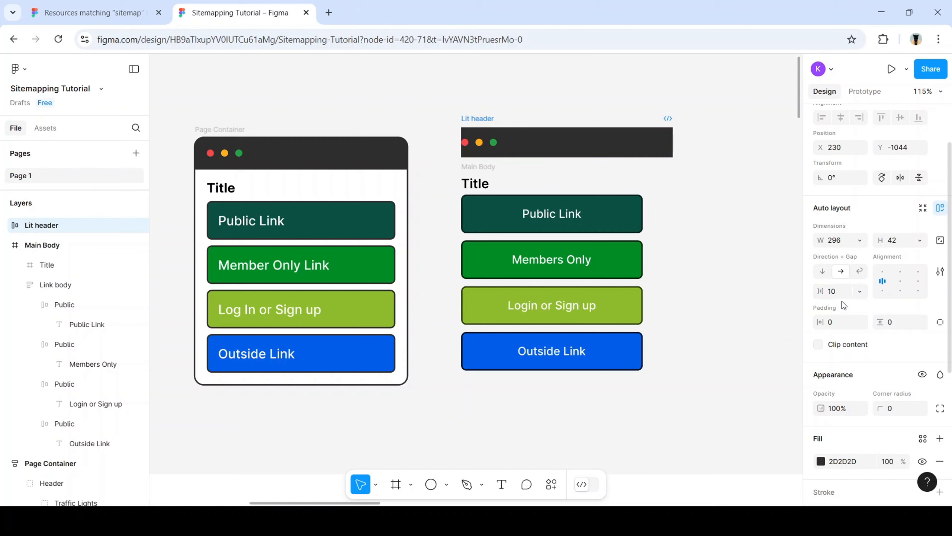
left_click(835, 322)
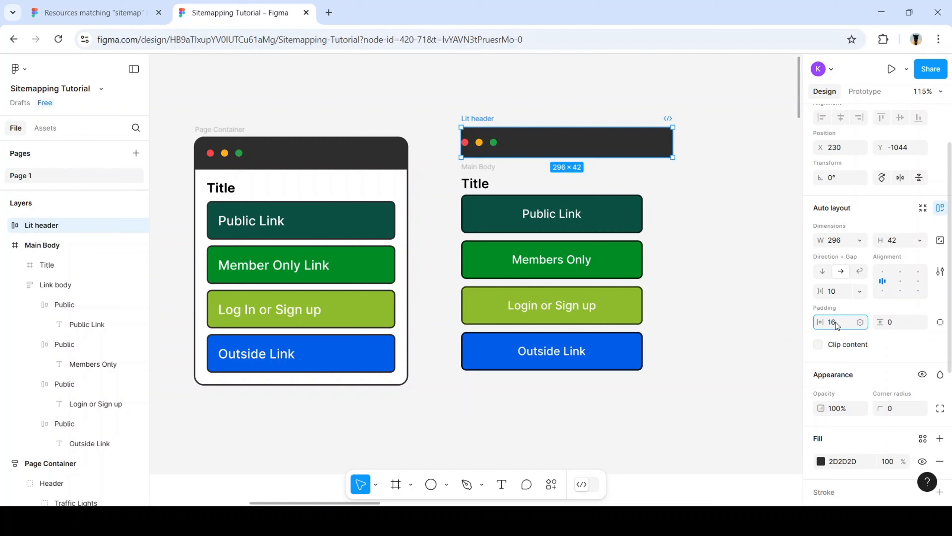
type("16")
key("Tab")
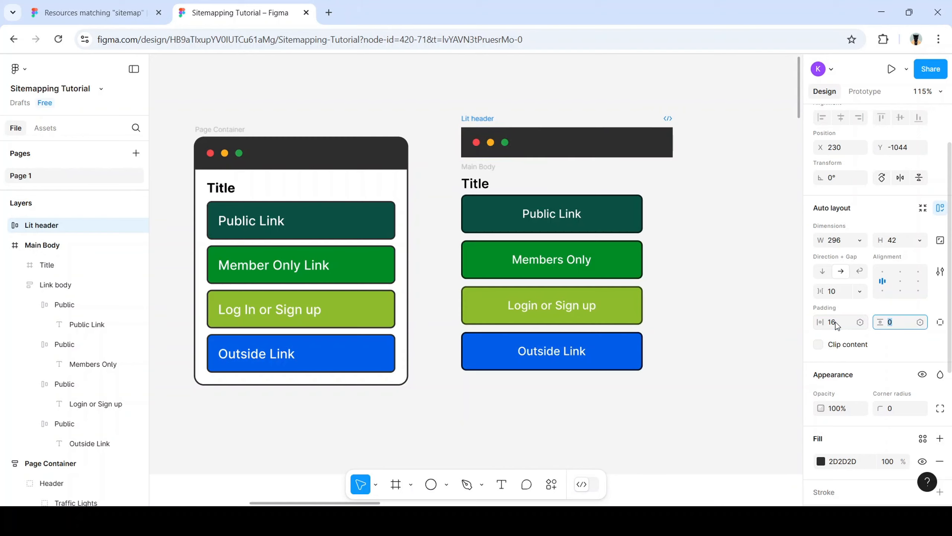
type("16")
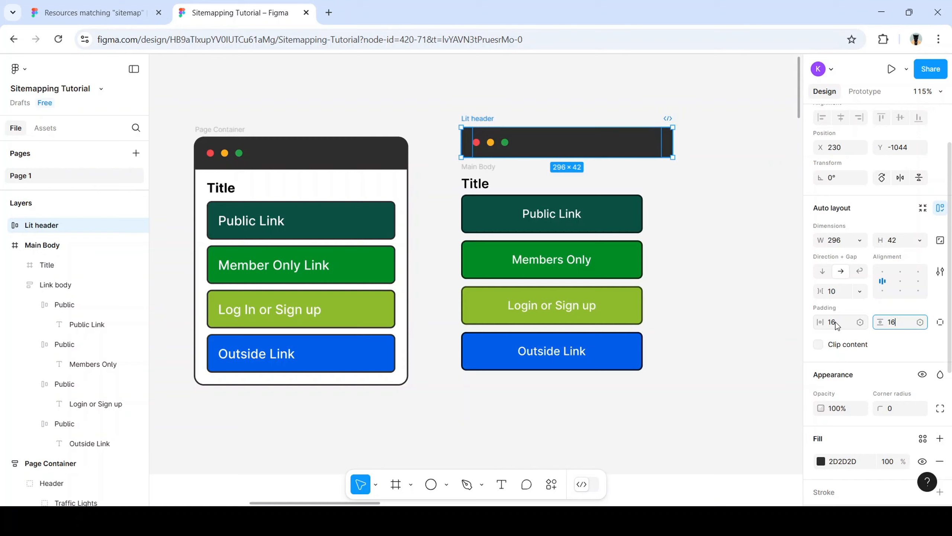
key("Tab")
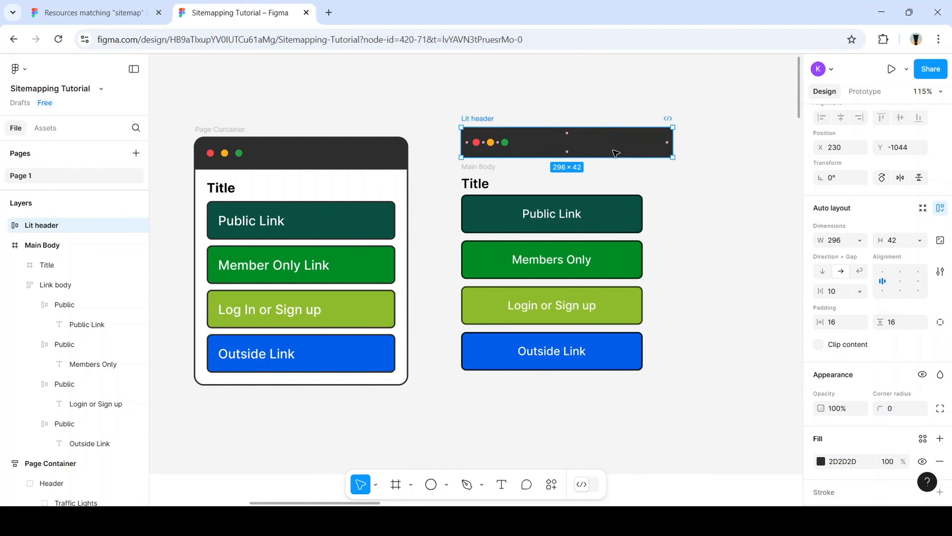
mouse_move(616, 148)
left_mouse_down()
mouse_move(601, 149)
mouse_move(613, 155)
left_mouse_up()
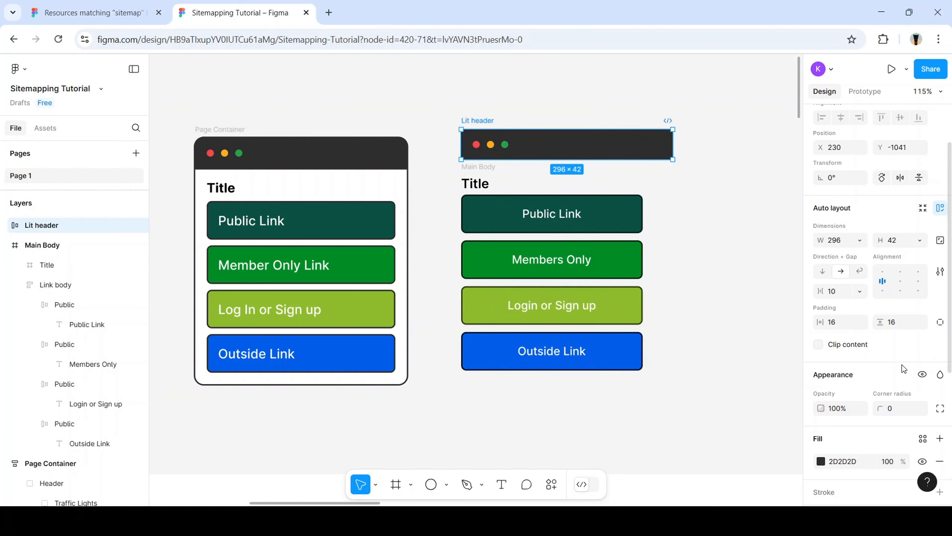
Set the Lit header's corner radius to 10 and nudge it slightly down
scroll(901, 366, "down", 2)
scroll(902, 366, "down", 2)
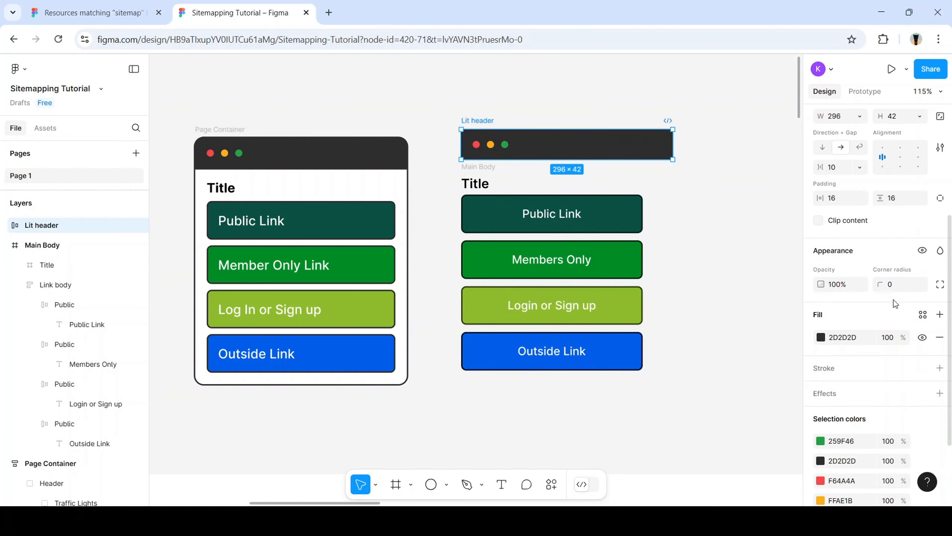
left_click(898, 284)
type("7")
key("Return")
left_click(744, 330)
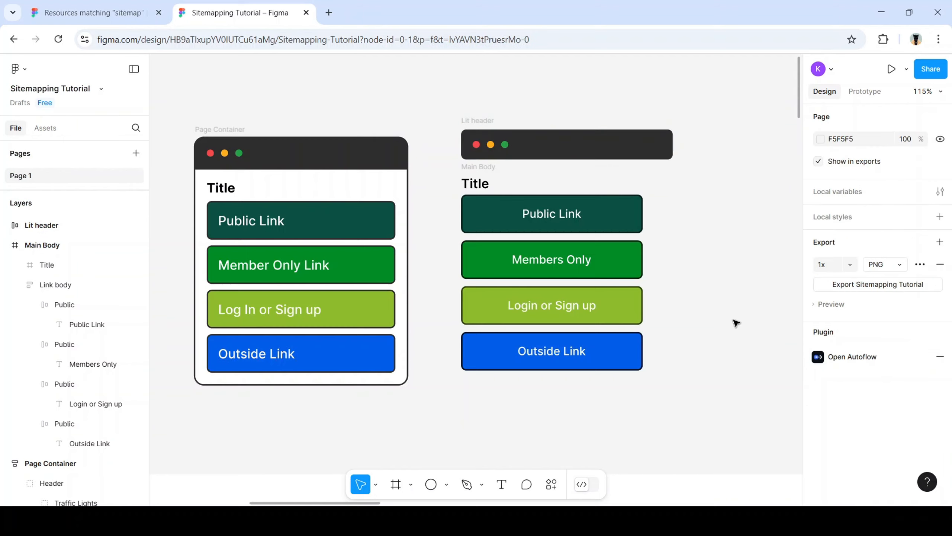
left_click(618, 150)
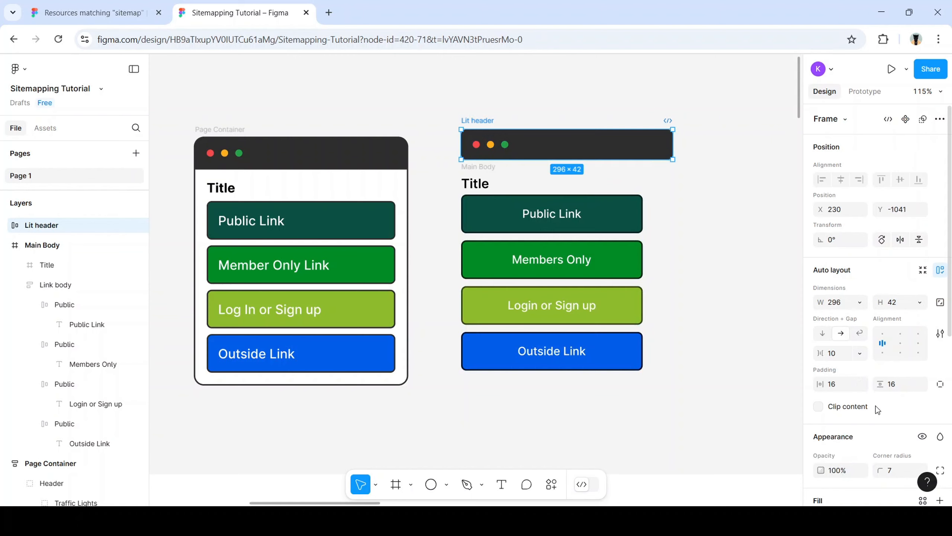
scroll(863, 389, "down", 4)
left_click(893, 346)
type("10")
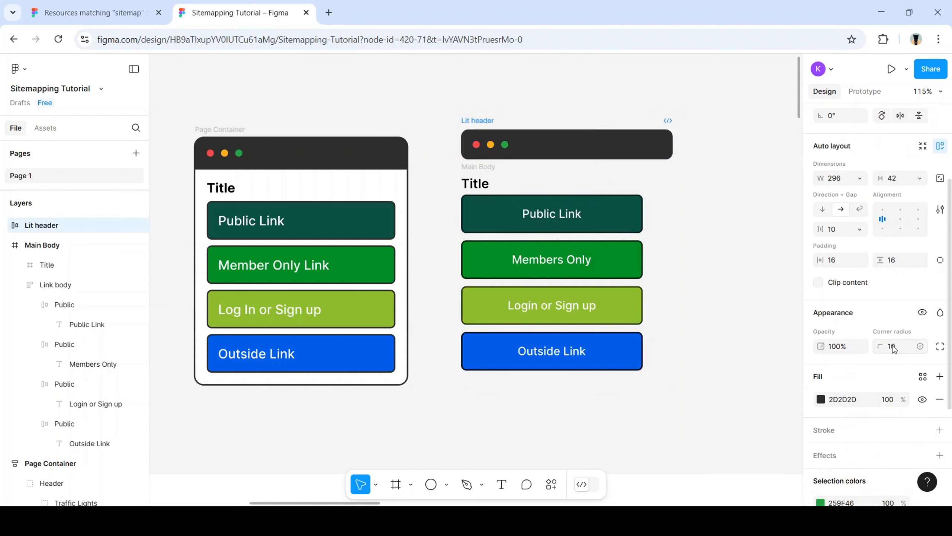
key("Return")
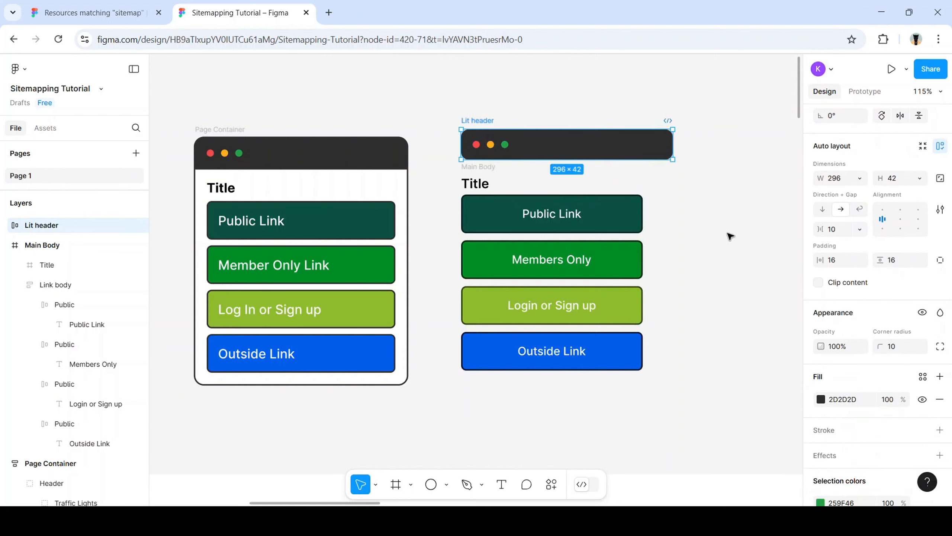
left_click(729, 237)
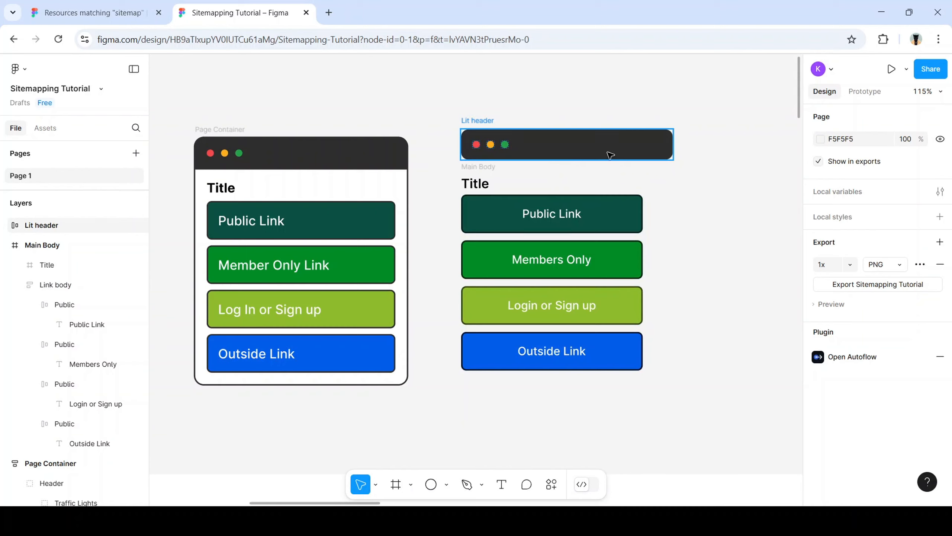
left_click_drag(606, 151, 610, 160)
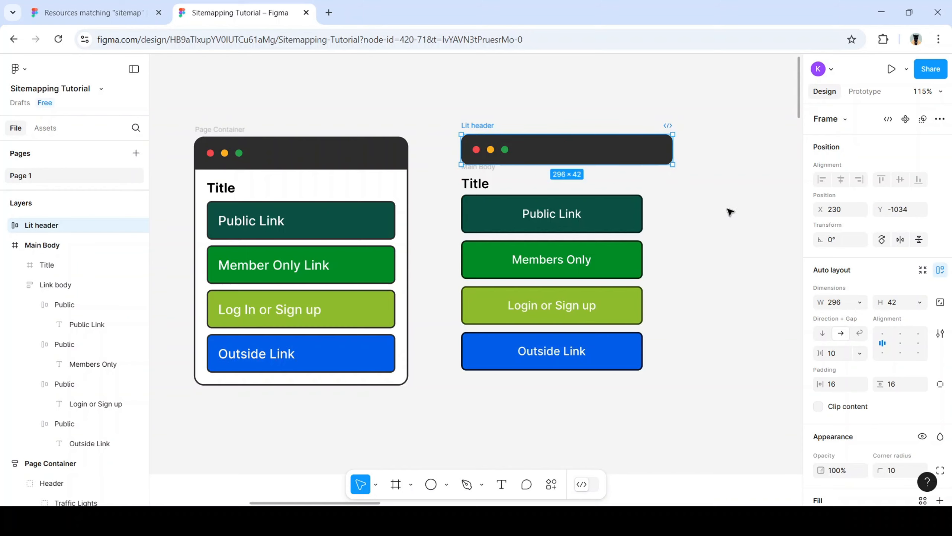
left_click(695, 240)
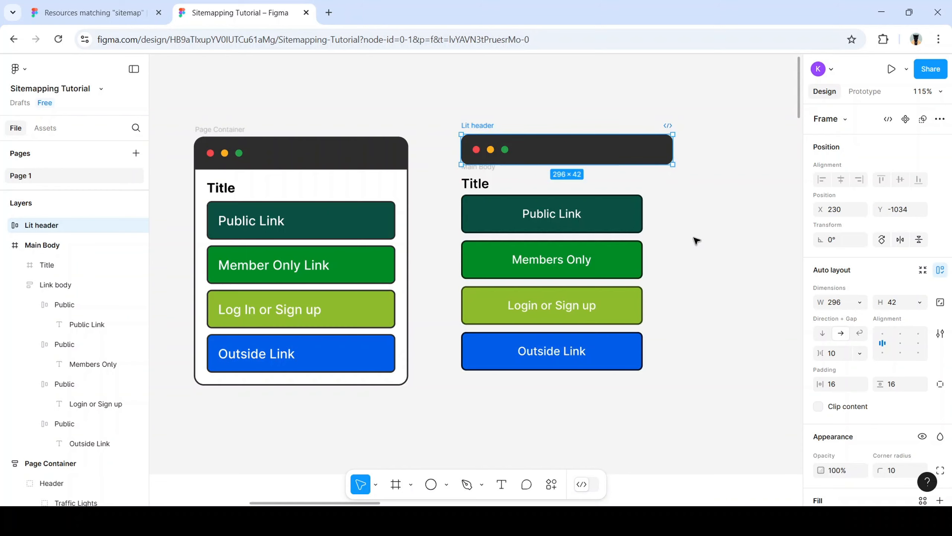
left_click(484, 189)
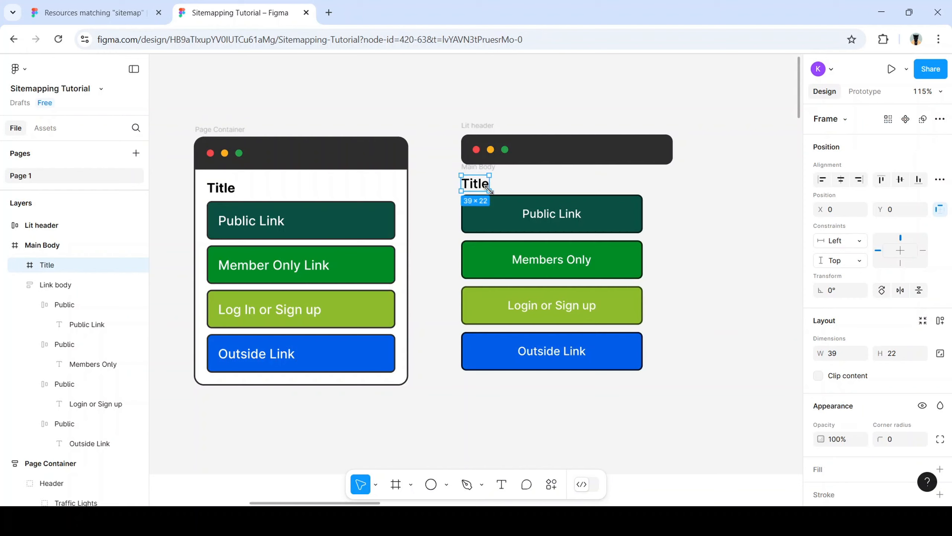
left_click(506, 213)
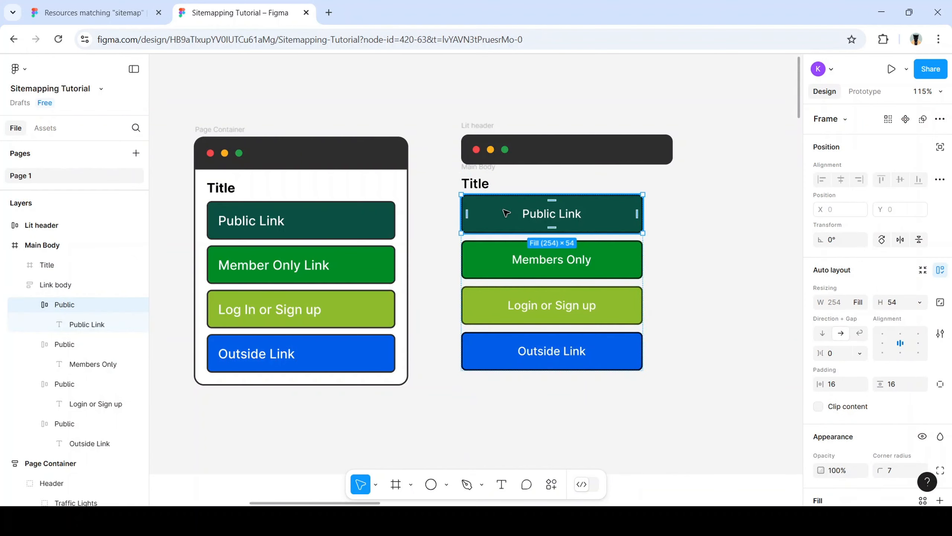
left_click(676, 321)
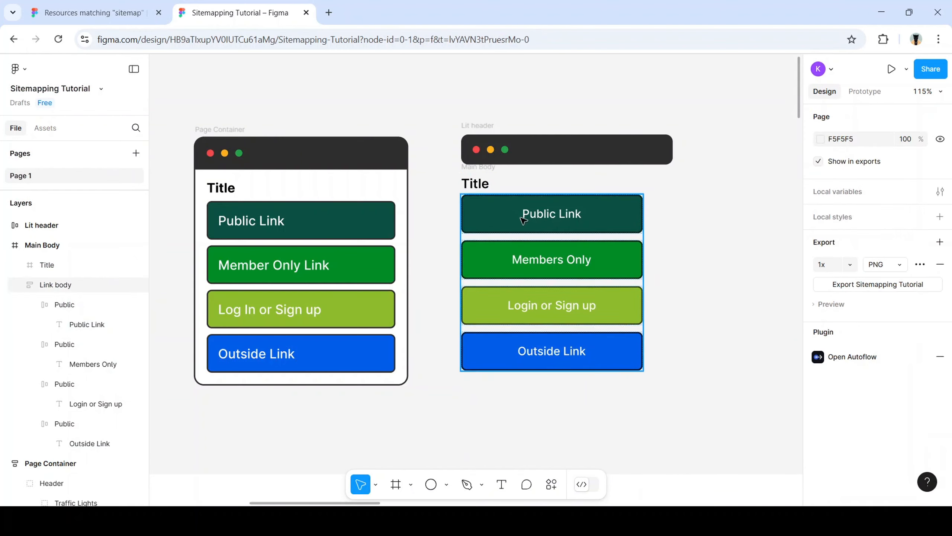
left_click(567, 237)
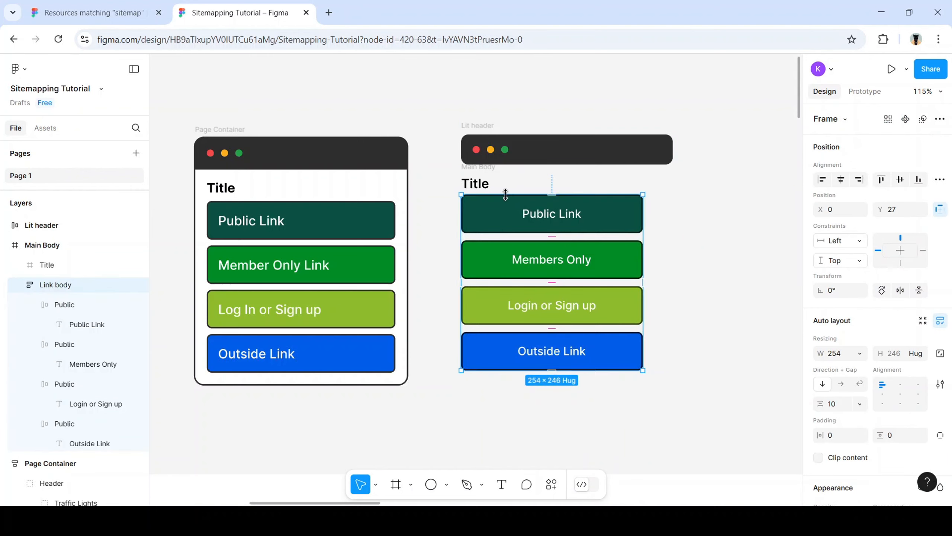
left_click(486, 183)
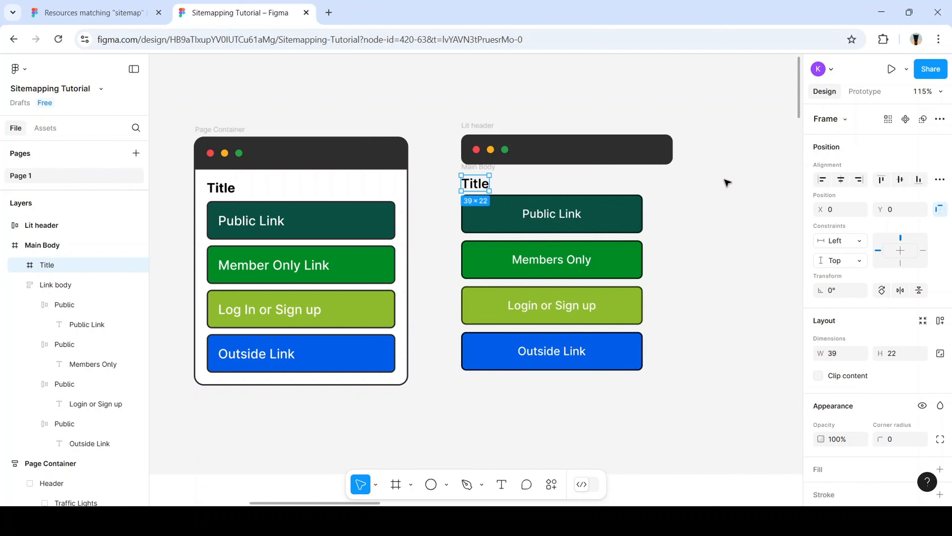
left_click(634, 156)
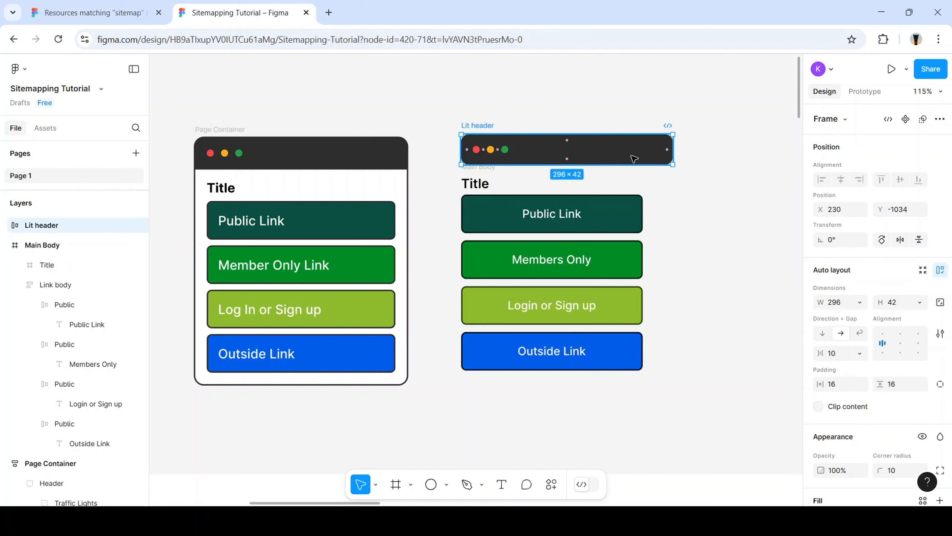
Frame Lit header and Main Body together into a 296×330 auto-layout frame
left_click(482, 184, "shift")
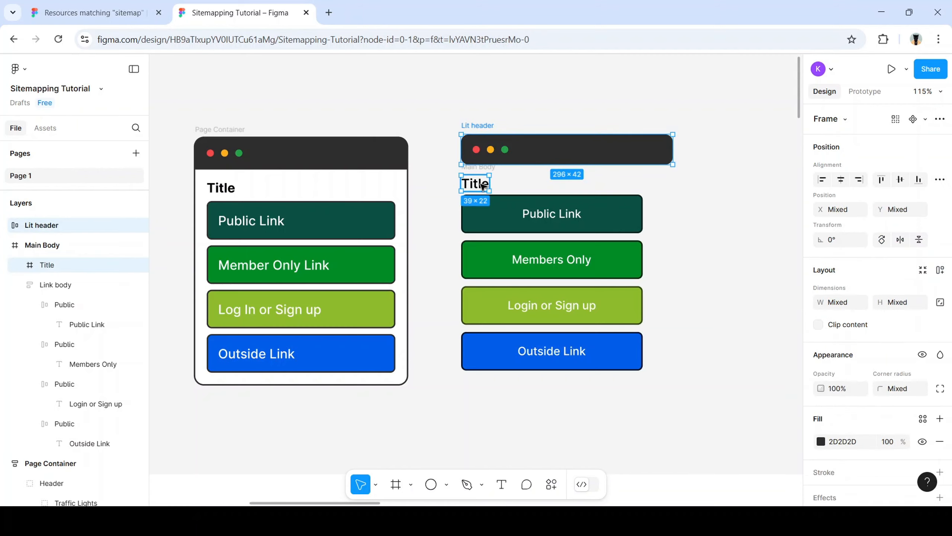
left_click_drag(685, 419, 453, 126)
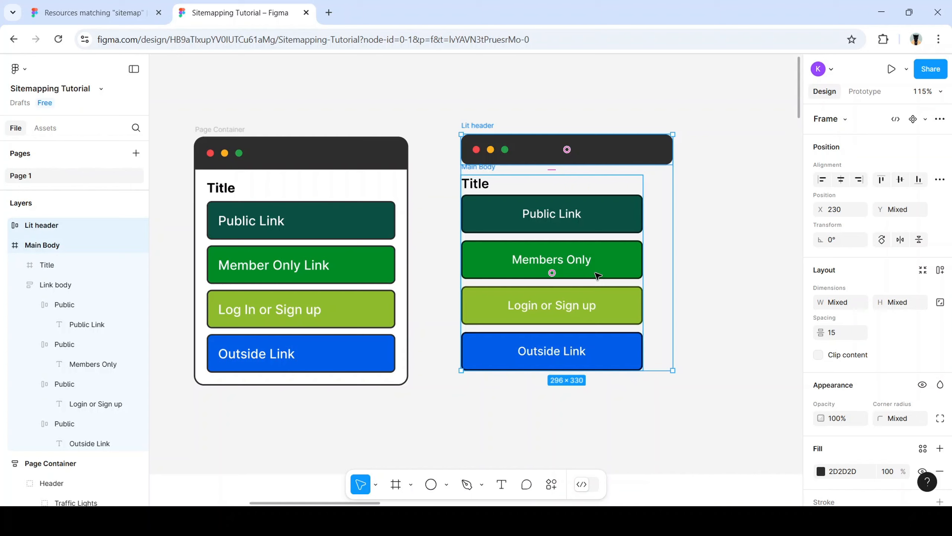
key("alt")
key("ctrl+alt+g")
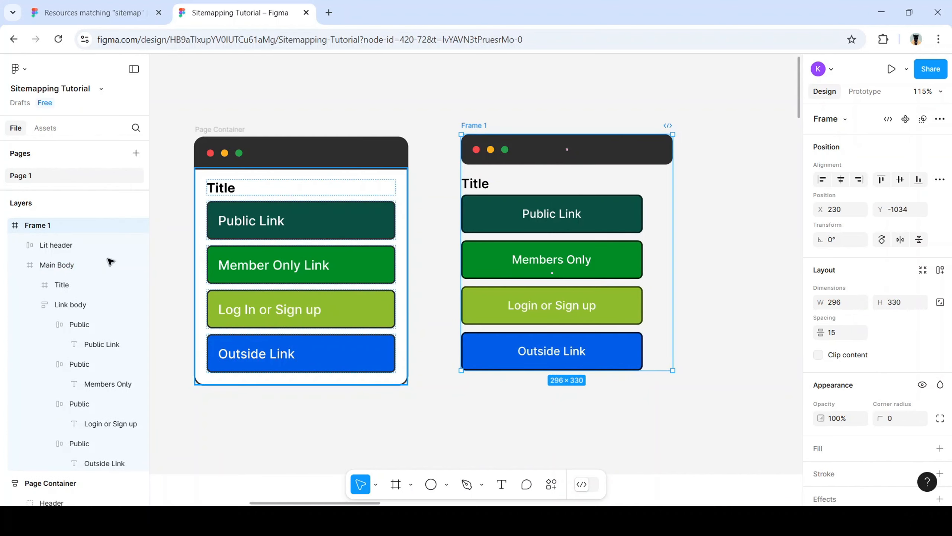
Rename the Frame 1 layer to 'entire body'
double_click(49, 226)
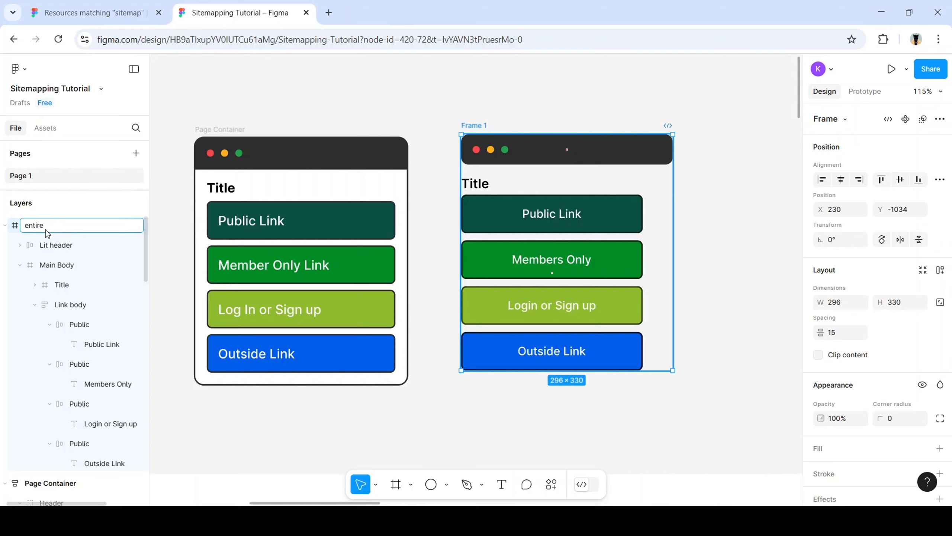
type("y")
key("Return")
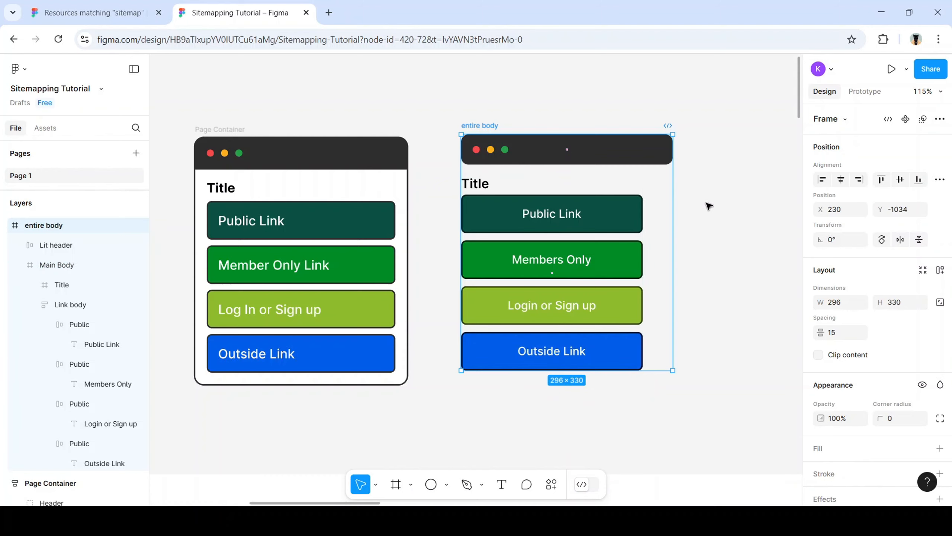
left_click(707, 205)
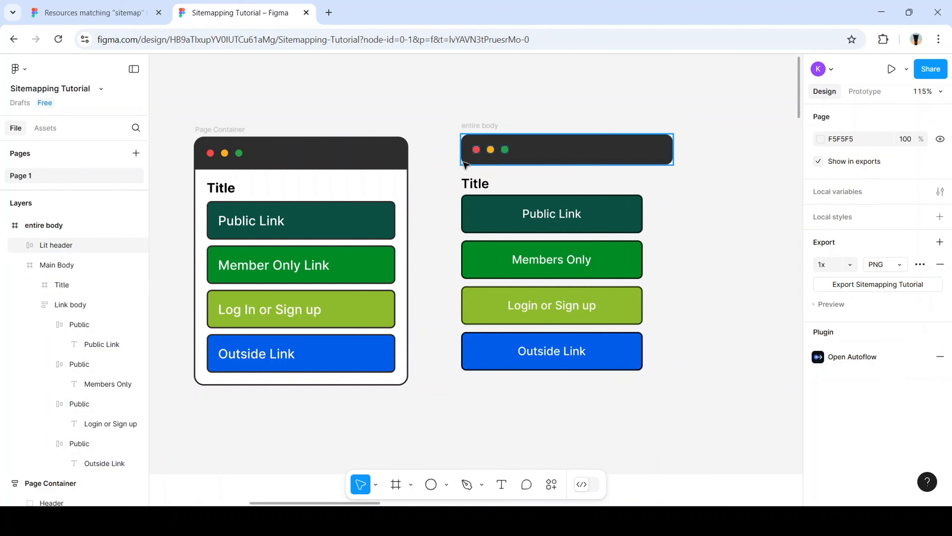
Give the entire body frame a black 000000 inside stroke of weight 2
left_click(590, 147)
left_click(595, 183)
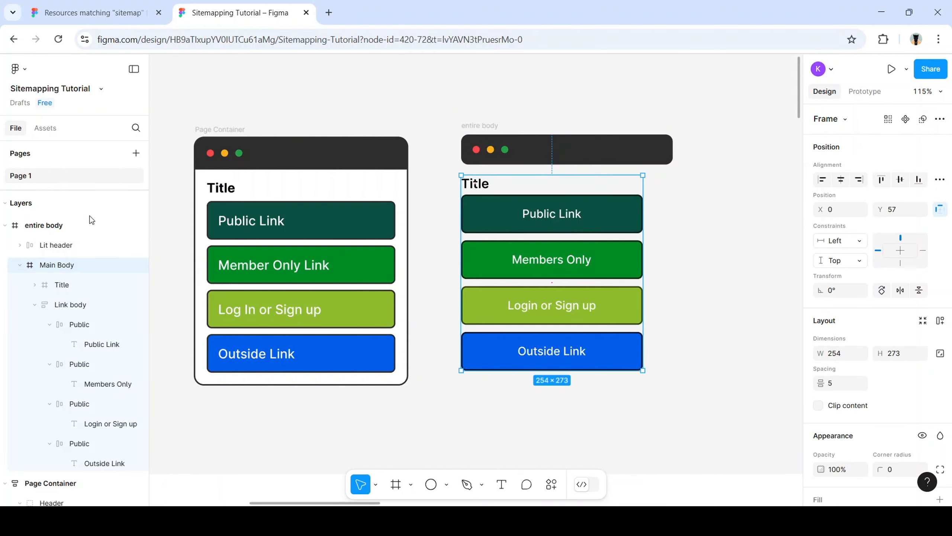
left_click(86, 227)
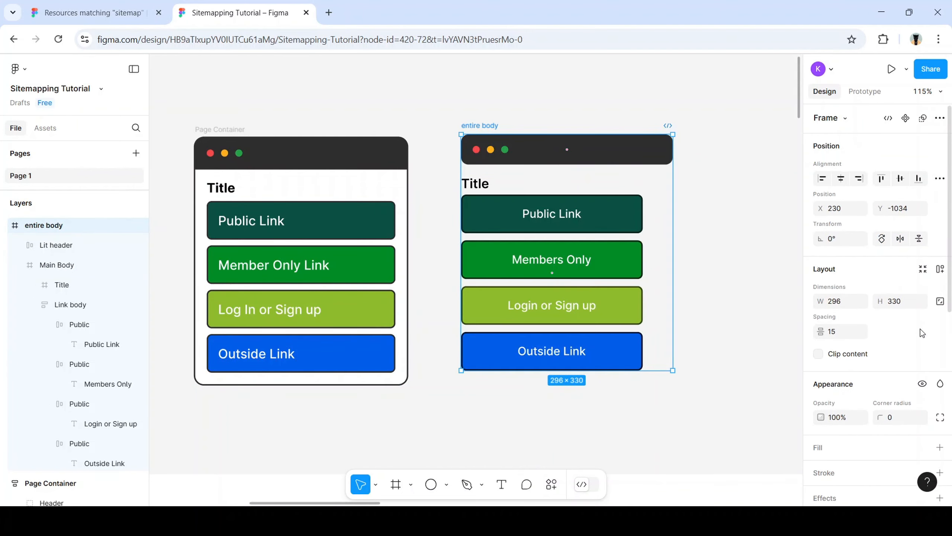
scroll(920, 330, "down", 5)
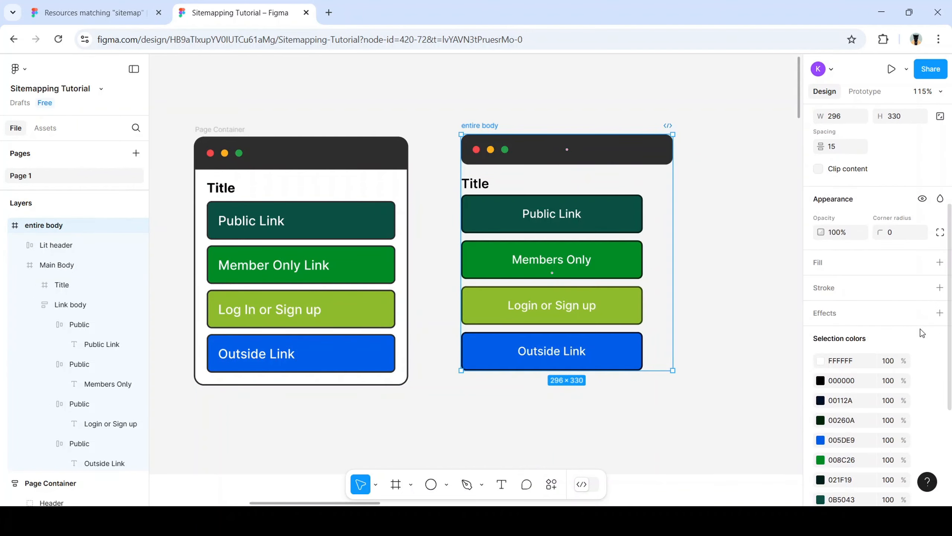
left_click(832, 288)
left_click(881, 338)
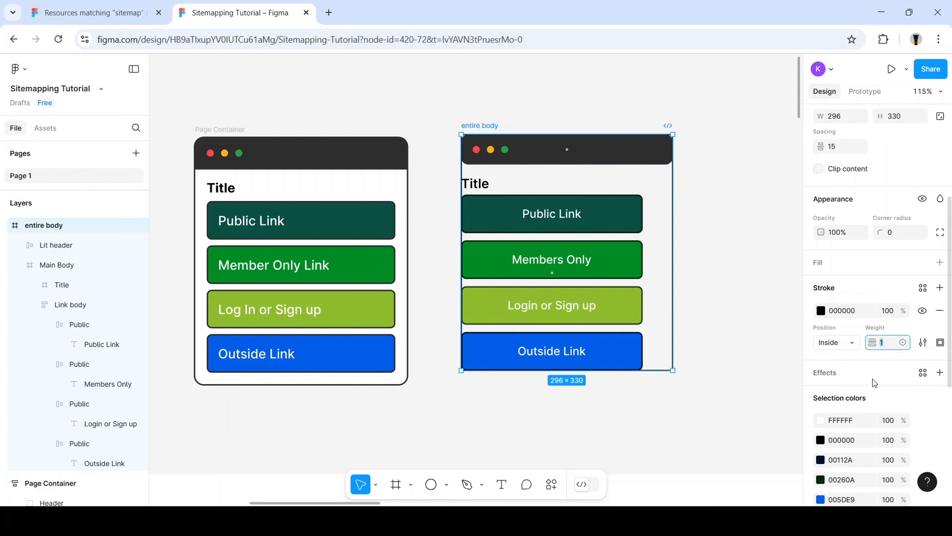
type("2")
key("Return")
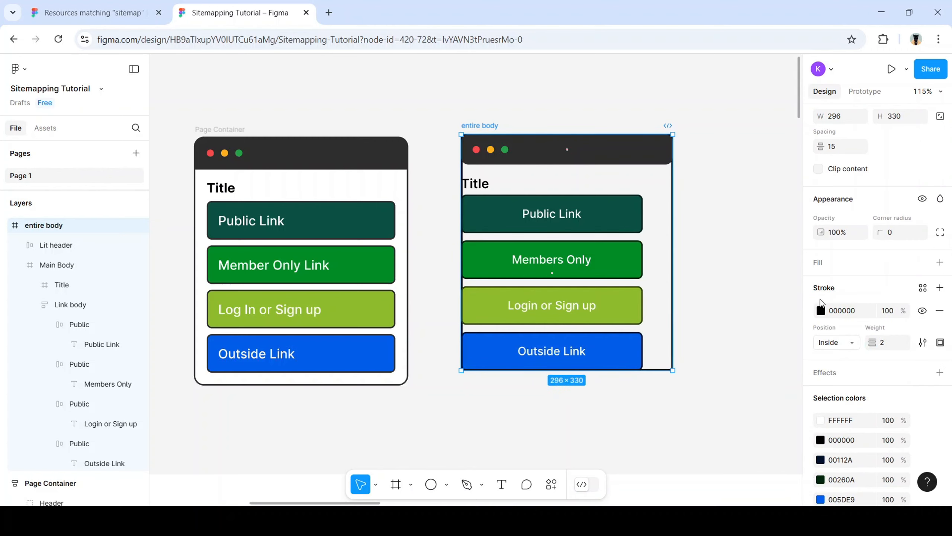
left_click(697, 263)
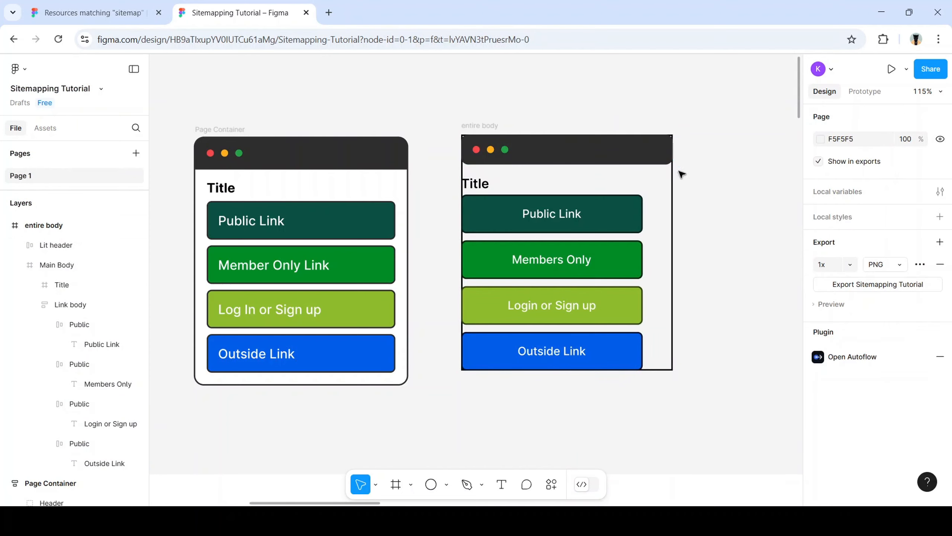
Turn on Clip content for the entire body frame and preview the result
scroll(629, 124, "up", 5)
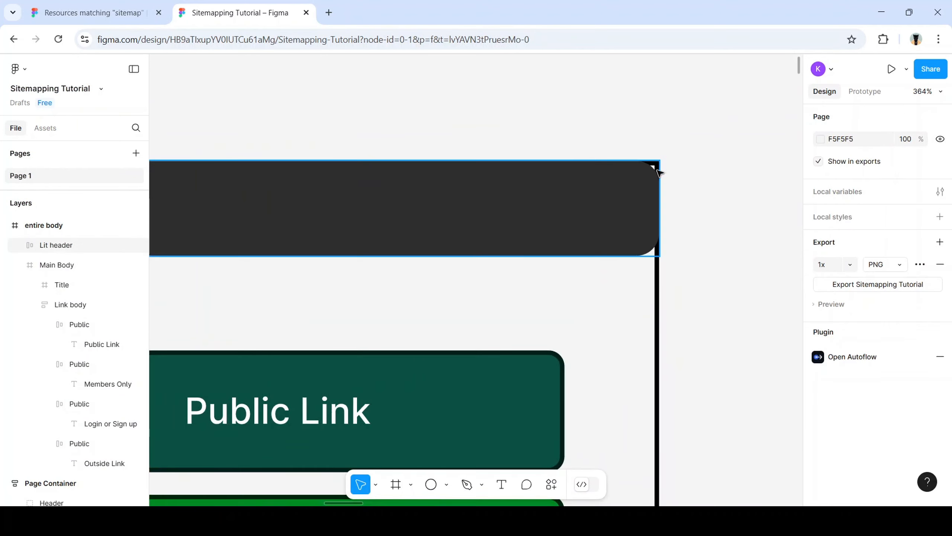
scroll(617, 217, "down", 3)
scroll(511, 230, "down", 2)
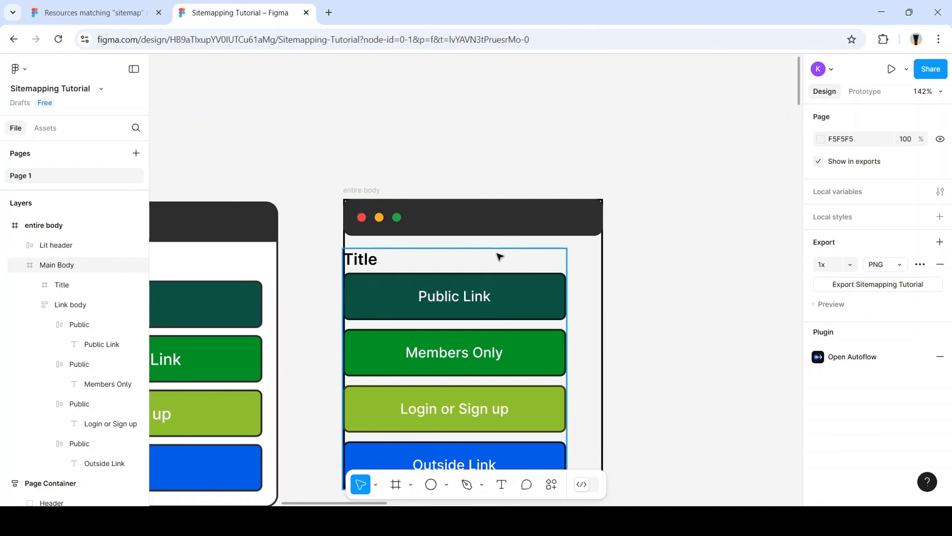
left_click(499, 256)
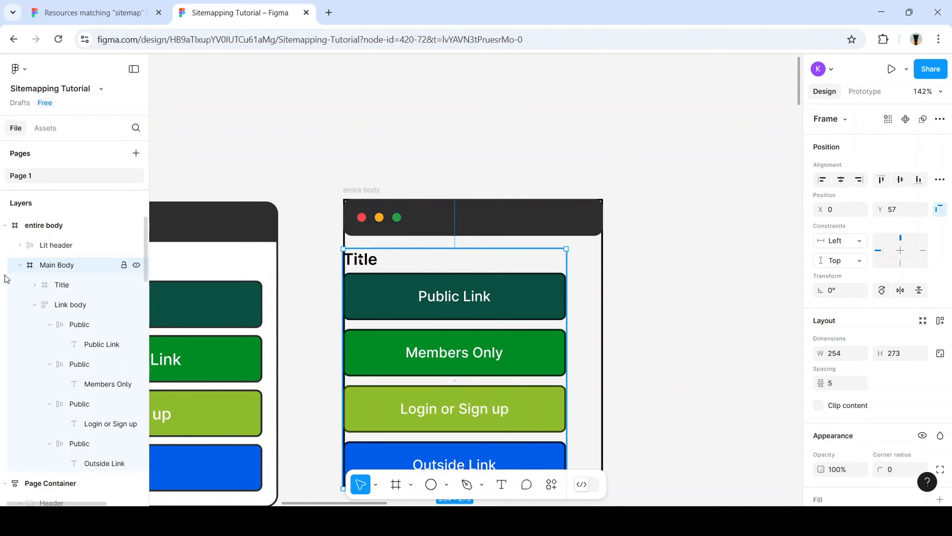
left_click(61, 225)
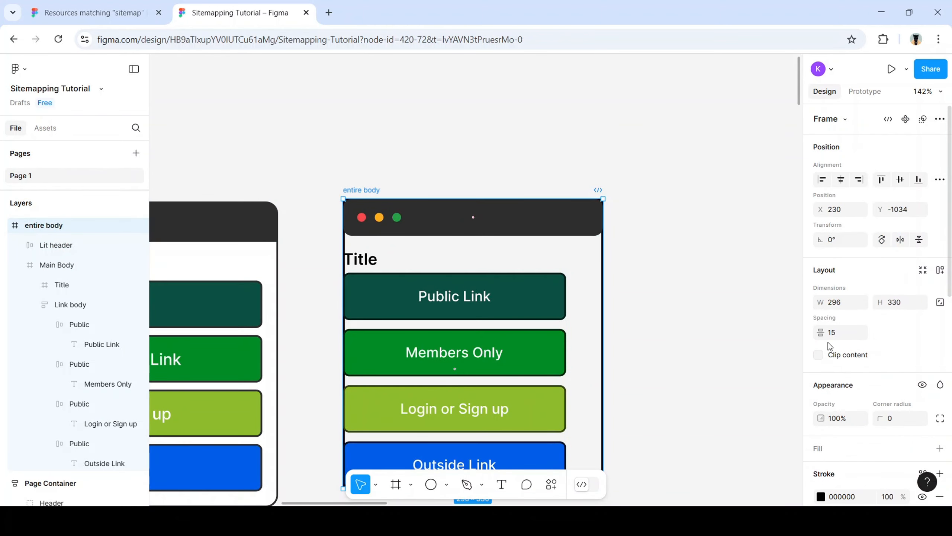
scroll(820, 232, "down", 3)
left_click(818, 230)
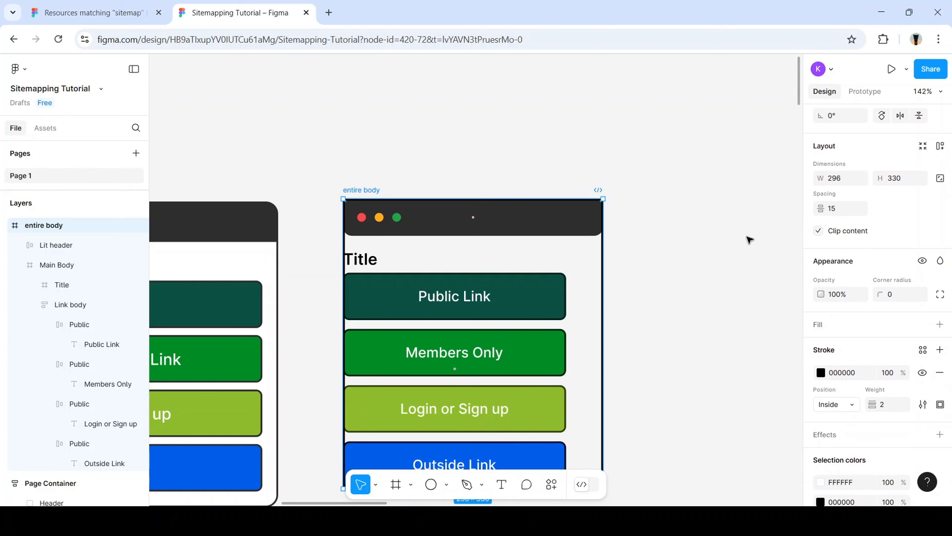
left_click(659, 251)
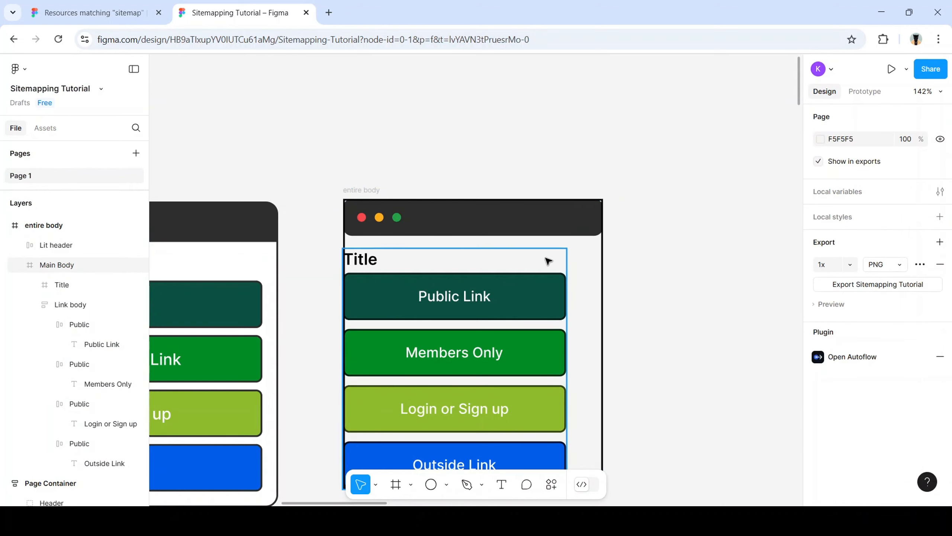
left_click(52, 227)
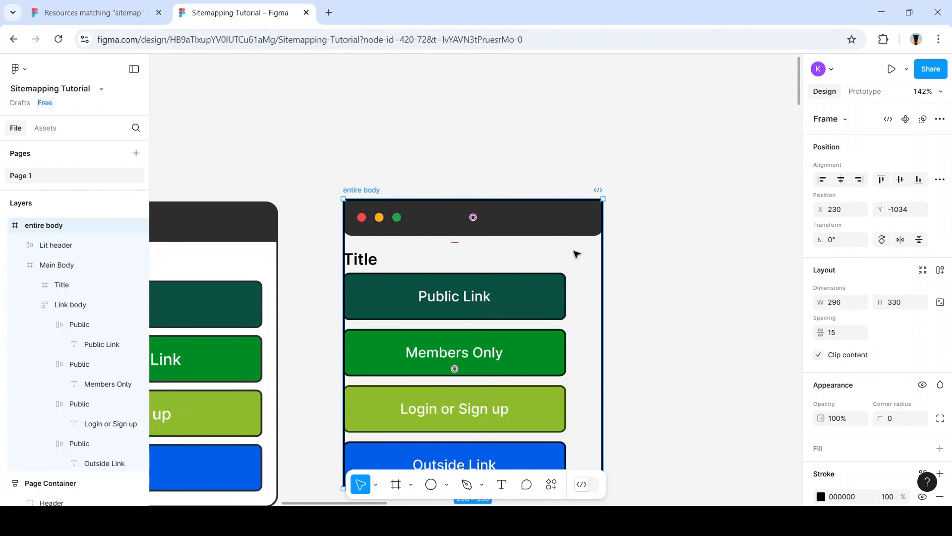
Turn on Clip content for the Lit header so its contents stay within its rounded bar
key("Escape")
left_click(588, 225)
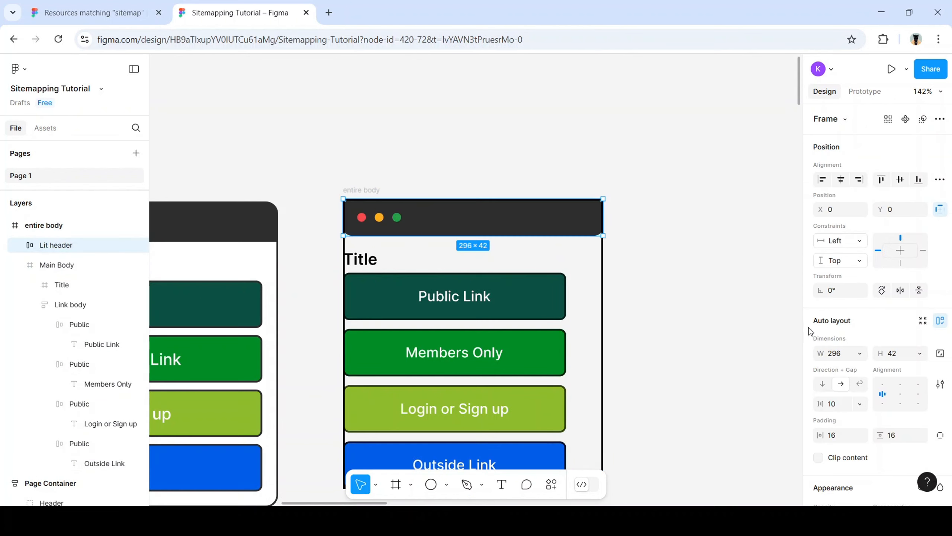
scroll(821, 349, "down", 3)
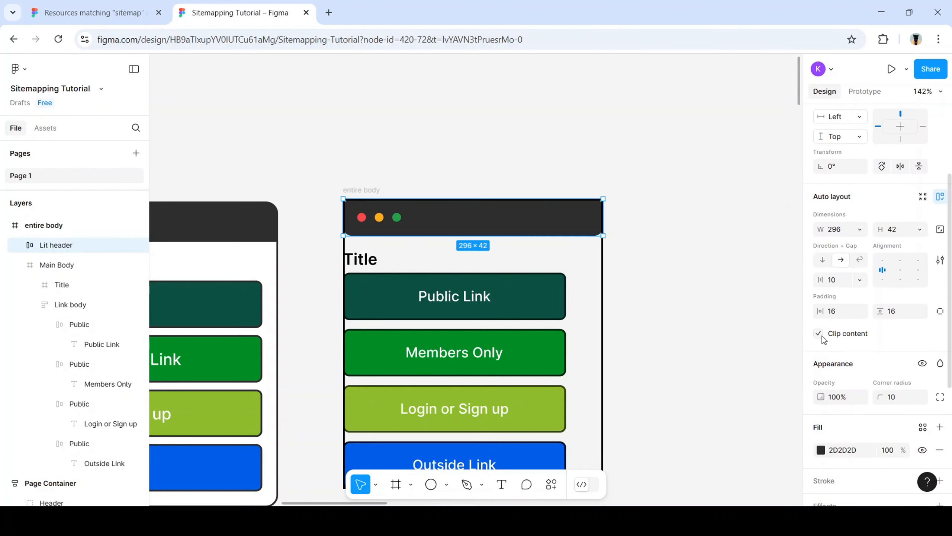
left_click(678, 306)
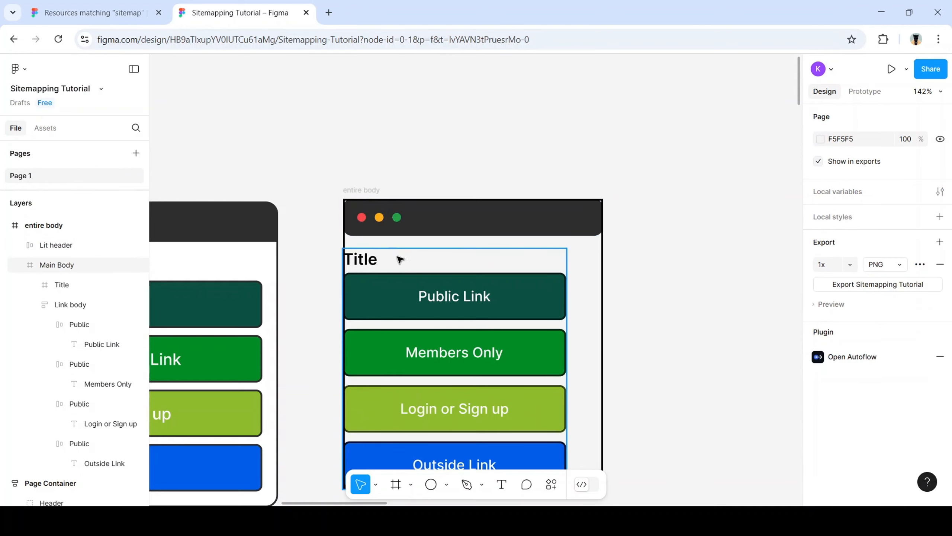
Inspect the Lit header's settings in the Design panel
scroll(382, 269, "down", 2, "ctrl")
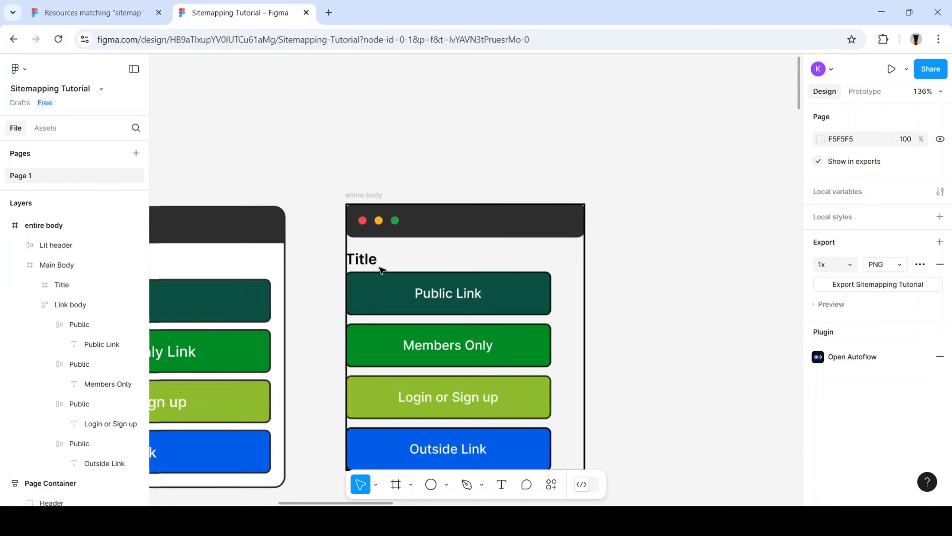
scroll(346, 298, "down", 2)
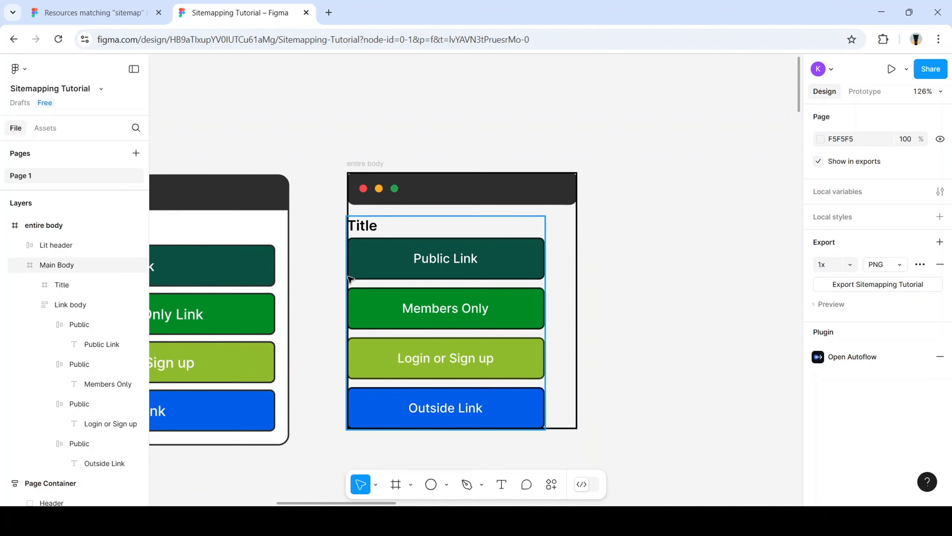
scroll(370, 279, "left", 3)
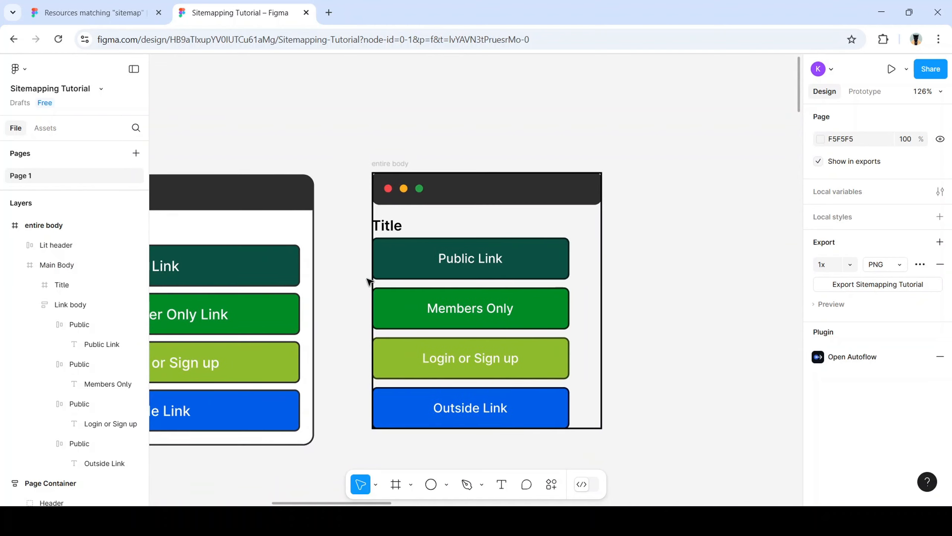
left_click(565, 187)
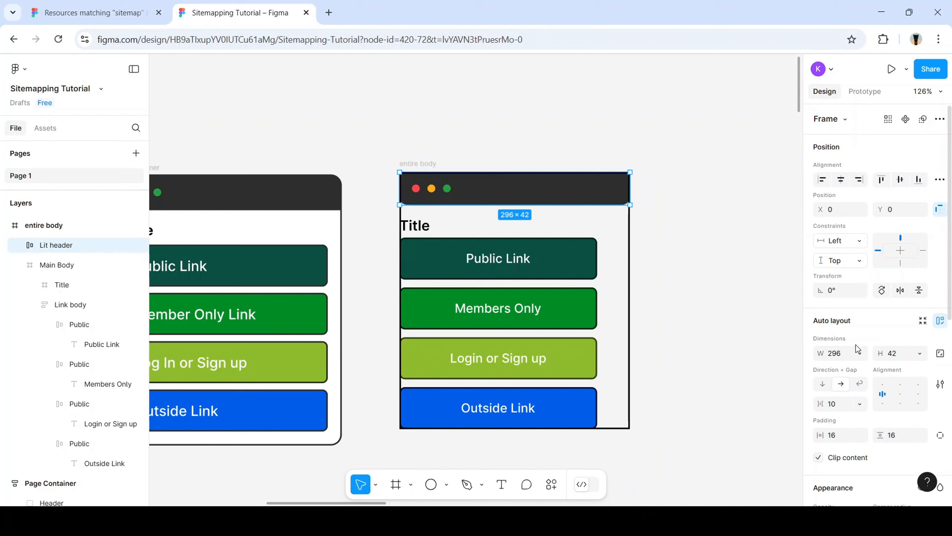
scroll(843, 371, "down", 3)
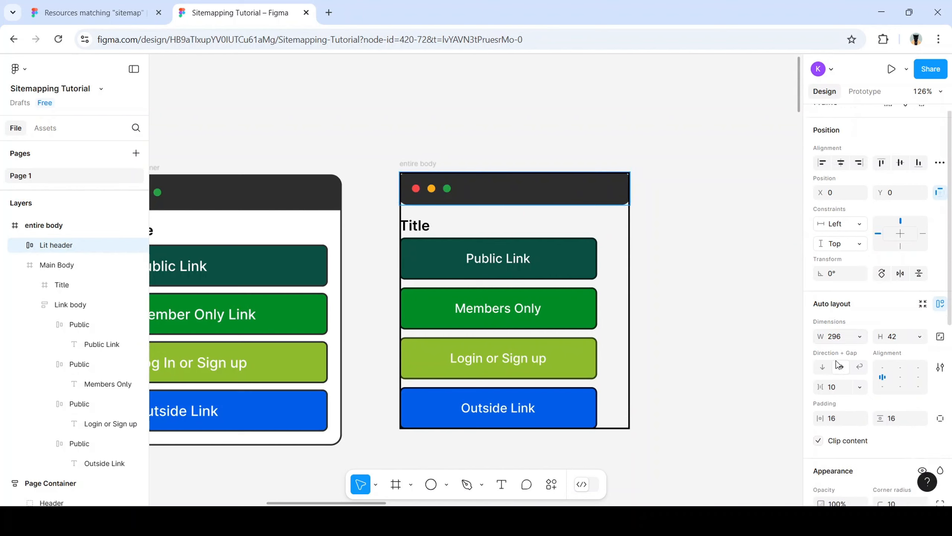
left_click(616, 239)
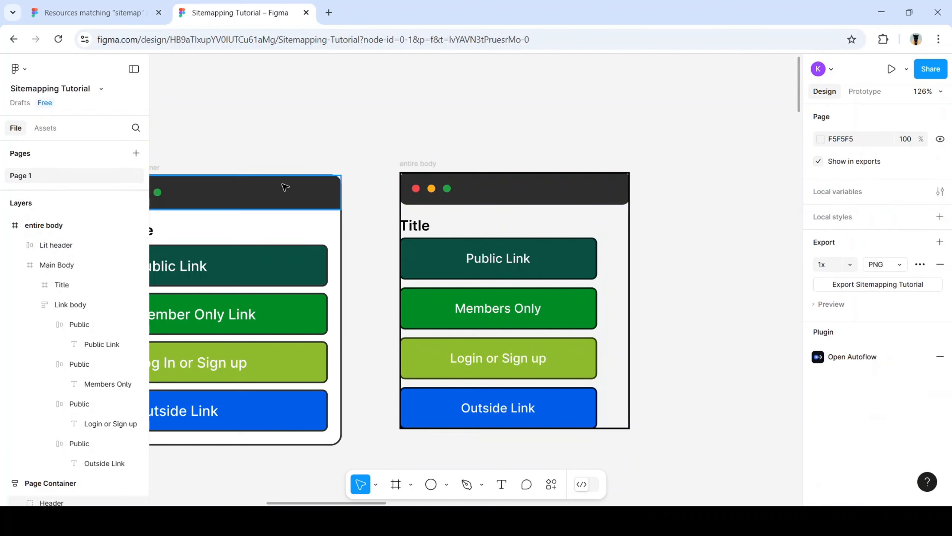
Turn Clip content off on the entire body frame
left_click(418, 164)
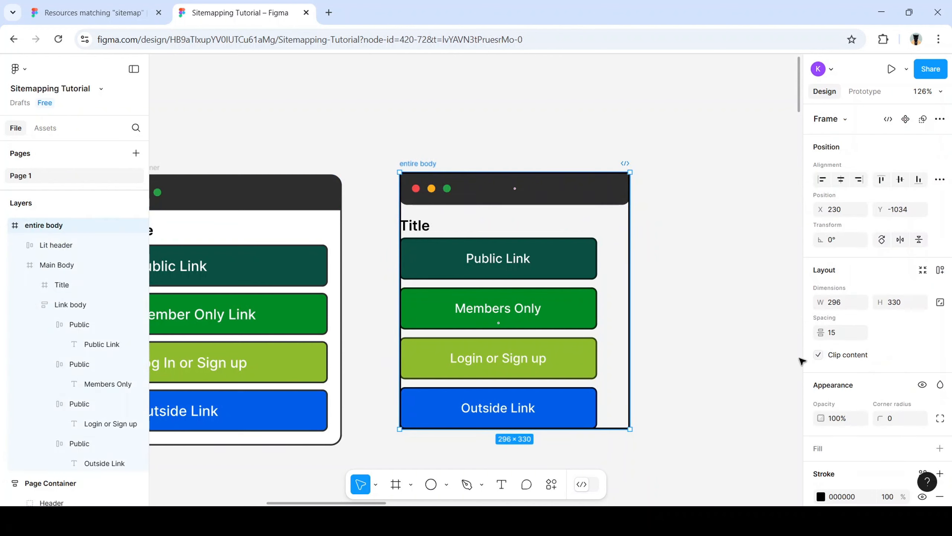
left_click(819, 355)
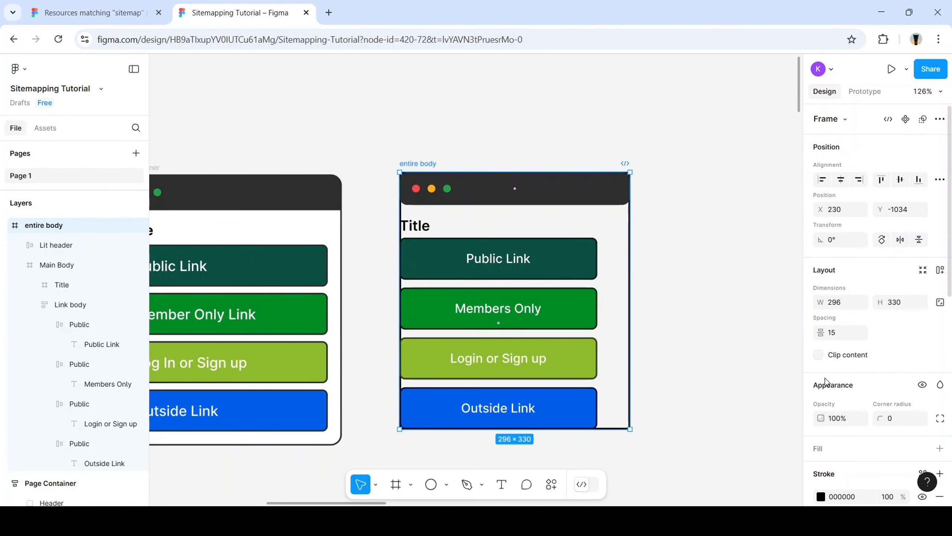
left_click(818, 355)
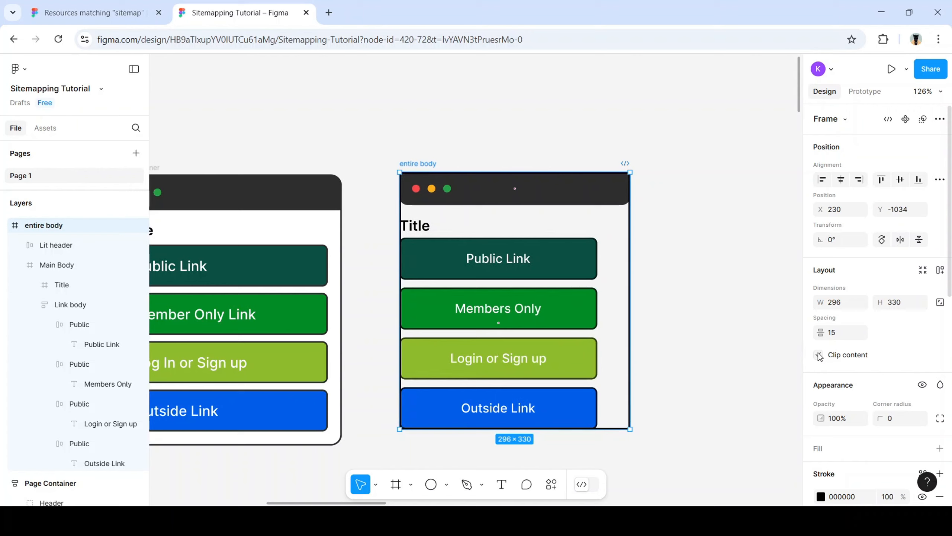
left_click(819, 356)
left_click(669, 306)
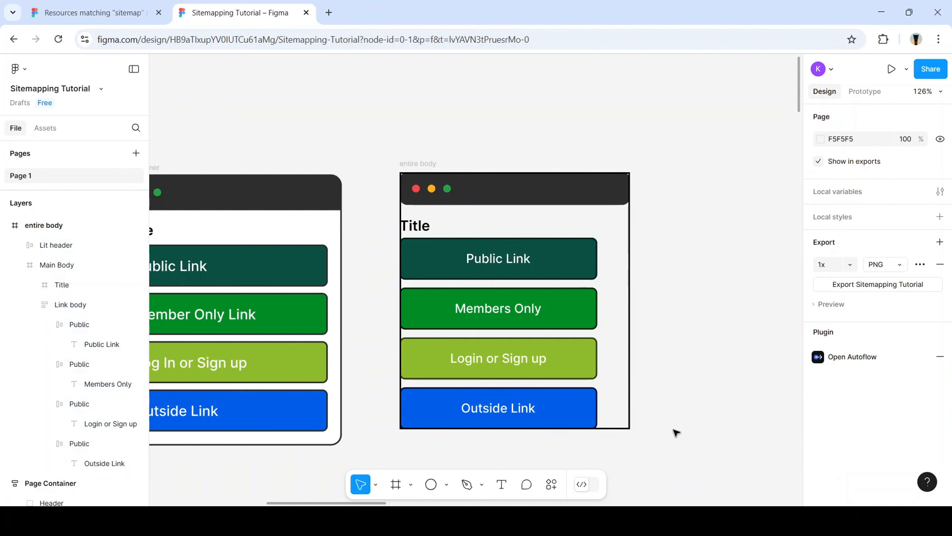
Select the dark Lit header frame
left_click_drag(662, 436, 394, 152)
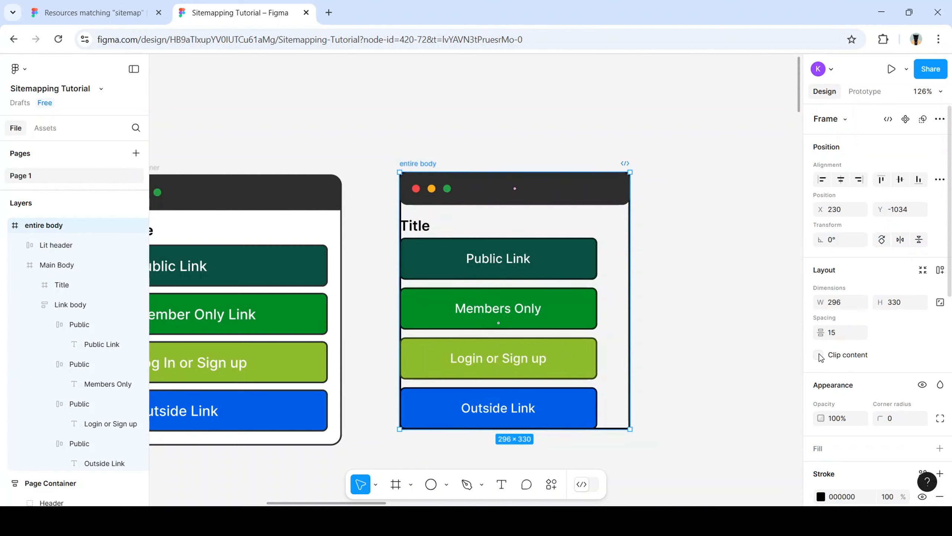
left_click(725, 326)
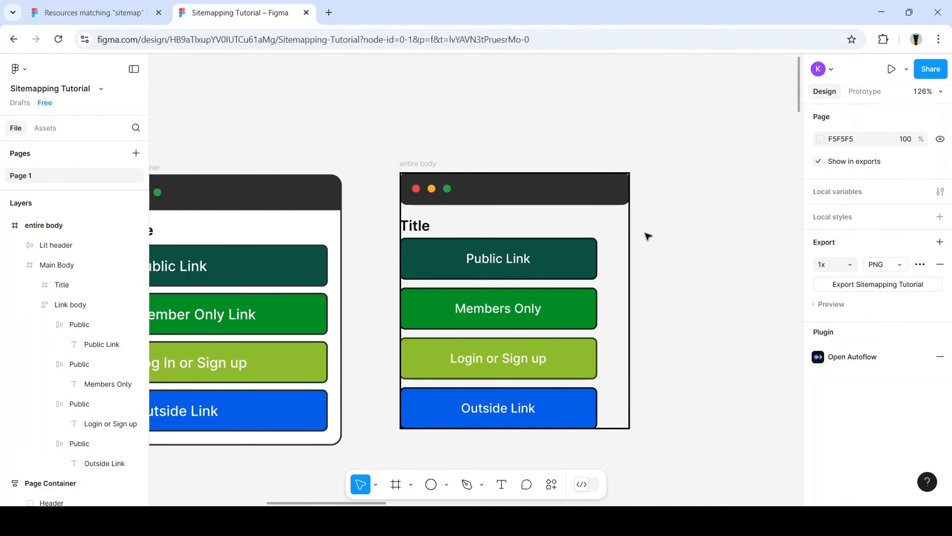
left_click(606, 202)
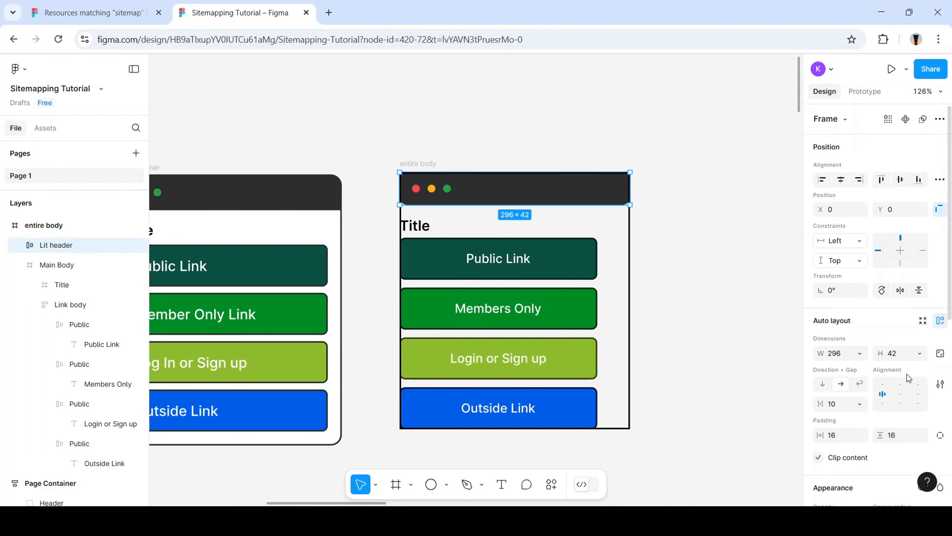
Adjust the Lit header's corner radius and turn off its Clip content
scroll(877, 387, "down", 4)
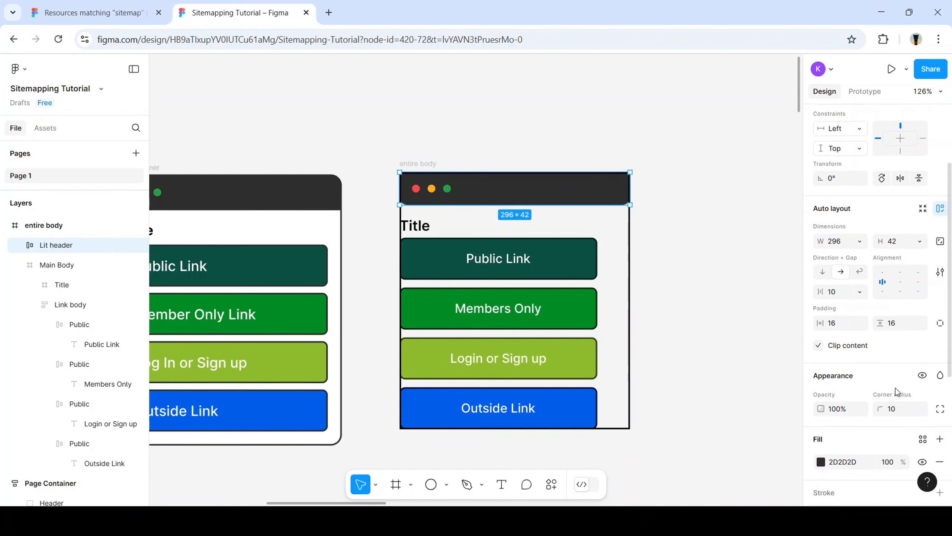
left_click(892, 397)
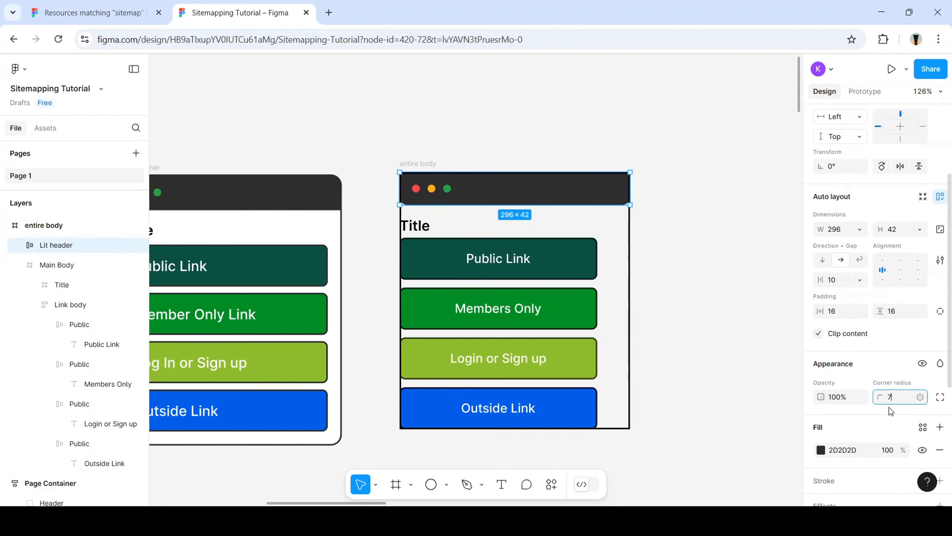
left_click(735, 321)
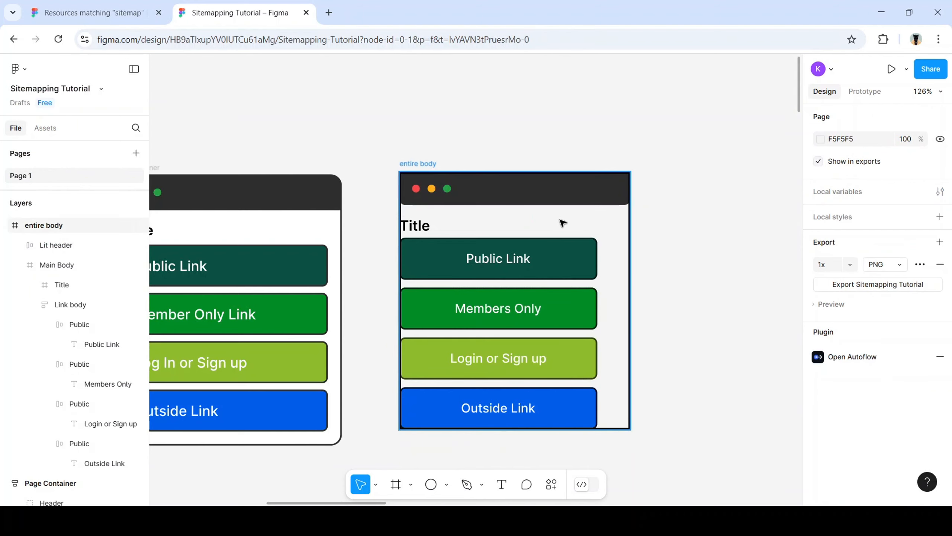
scroll(560, 221, "up", 3)
scroll(575, 225, "up", 2)
left_click(645, 185)
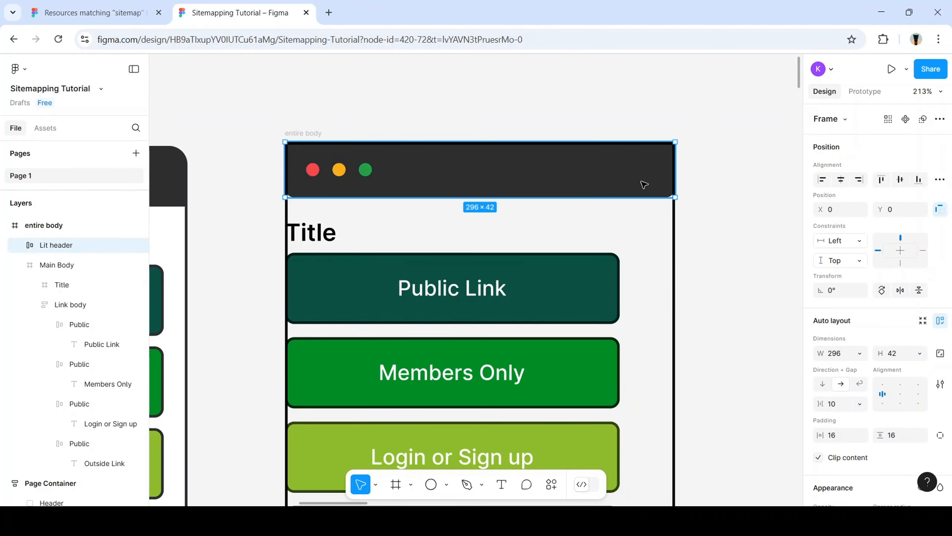
scroll(873, 368, "down", 2)
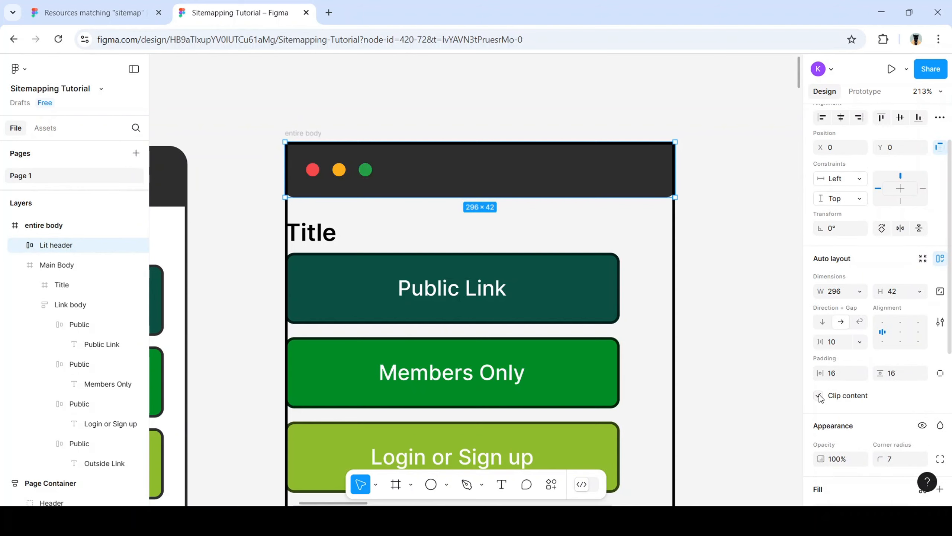
left_click(723, 323)
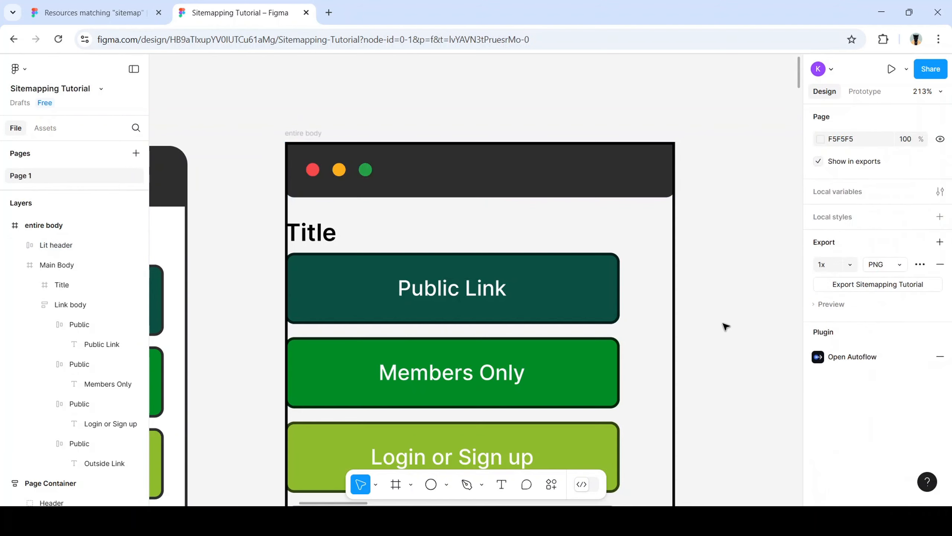
left_click(637, 192)
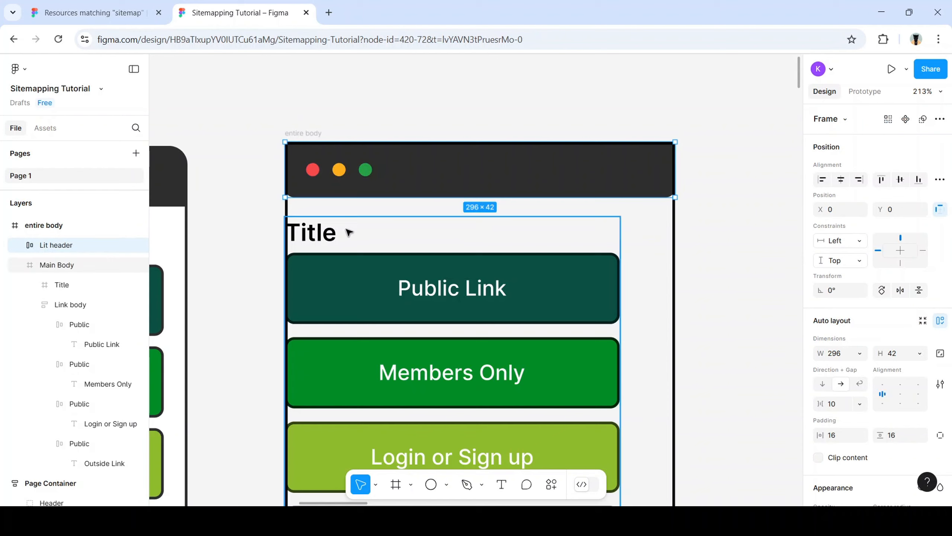
Toggle Clip content on the entire body frame
left_click(62, 225)
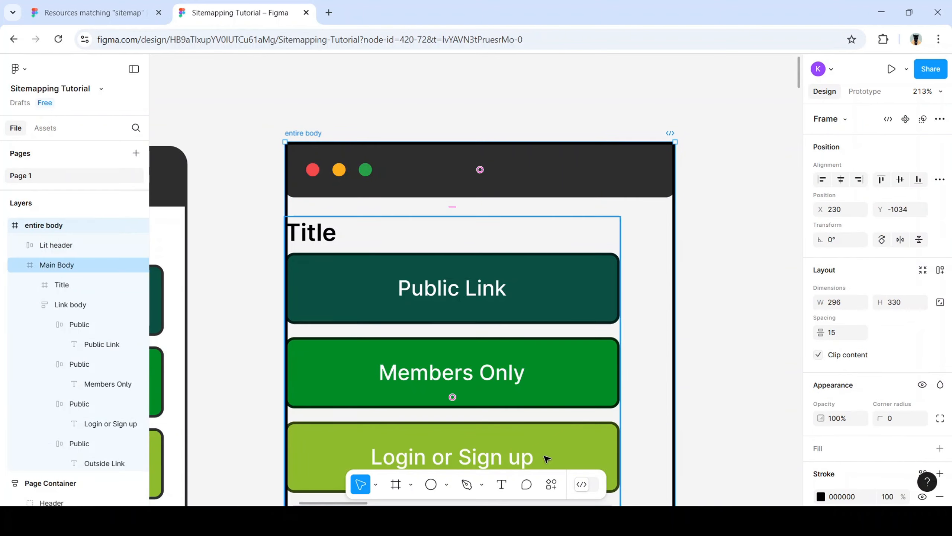
left_click(733, 333)
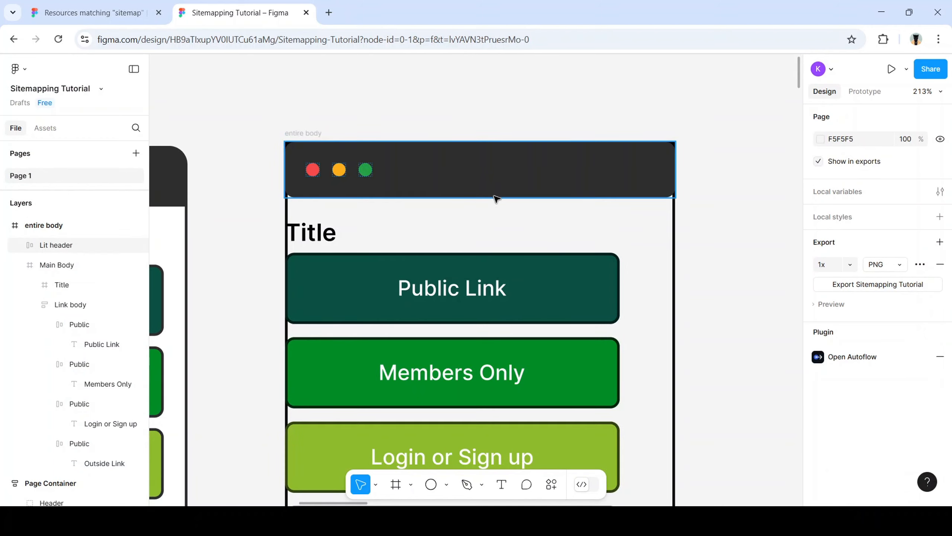
left_click(65, 227)
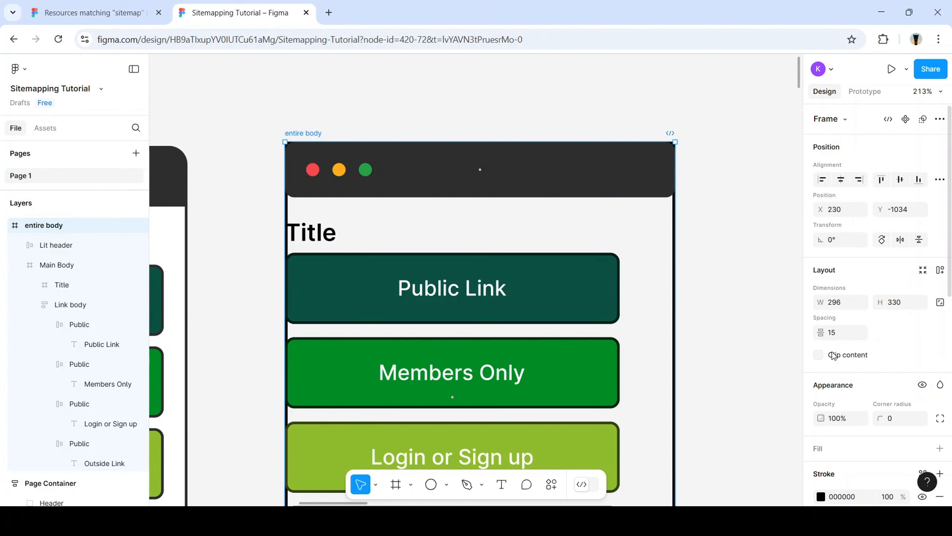
left_click(818, 356)
left_click(711, 307)
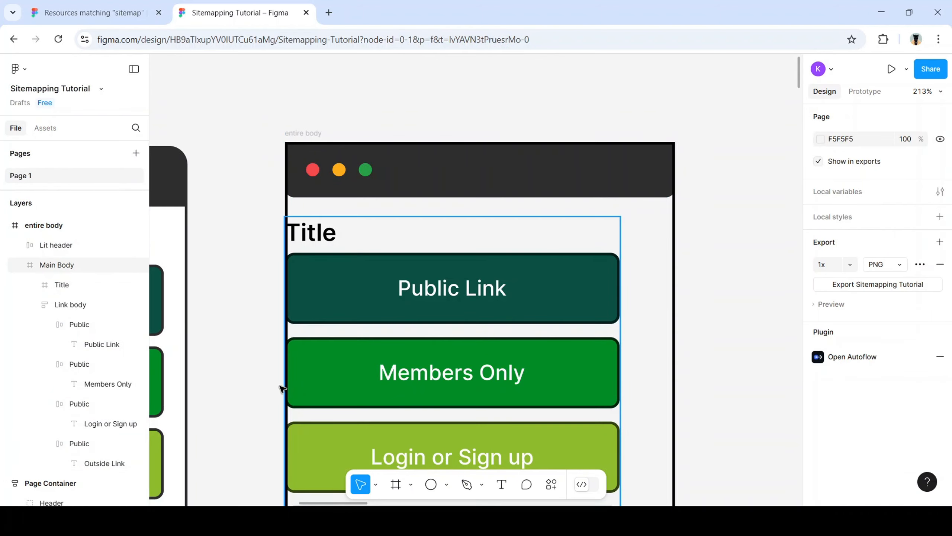
left_click(62, 226)
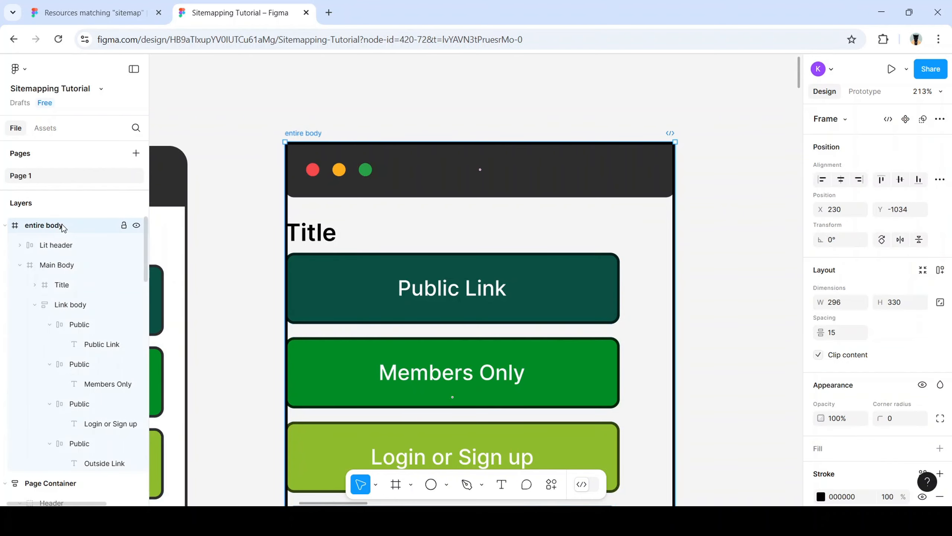
left_click(719, 185)
Set the Lit header's corner radius to 10
left_click(633, 181)
scroll(894, 372, "down", 3)
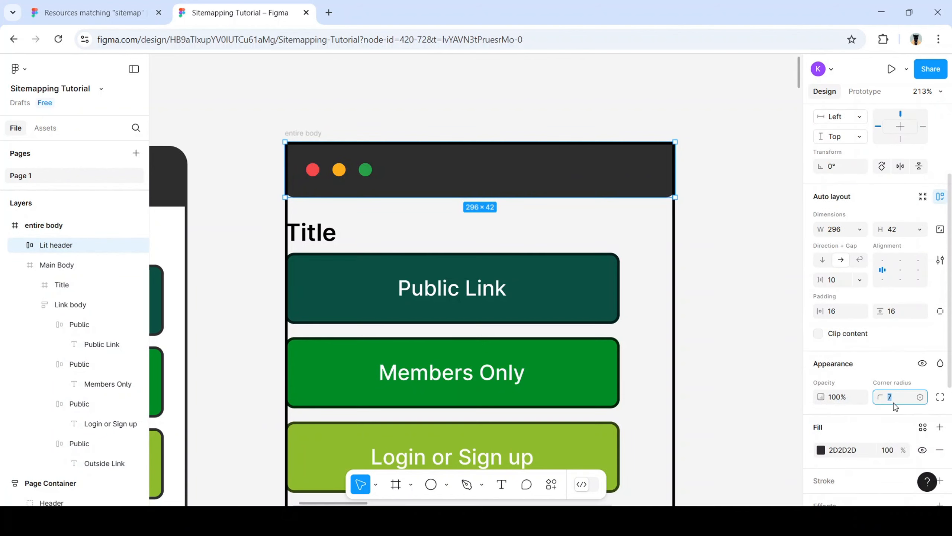
type("10")
left_click(711, 193)
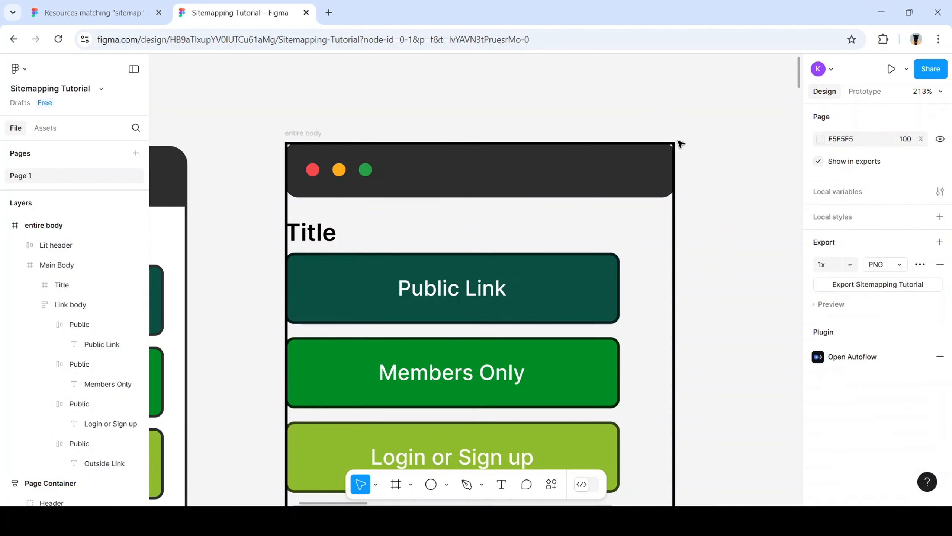
scroll(674, 145, "up", 5)
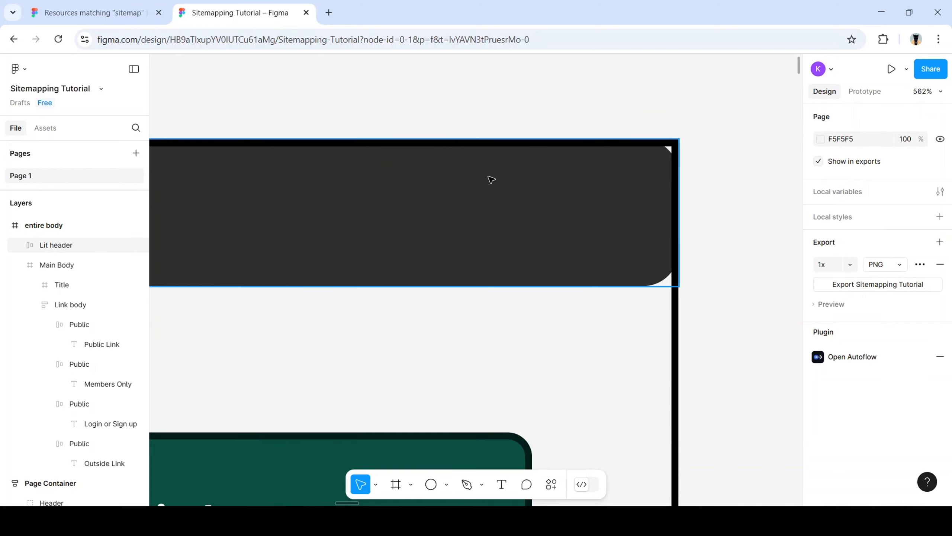
Turn clipping off and back on for the entire body frame
left_click(53, 228)
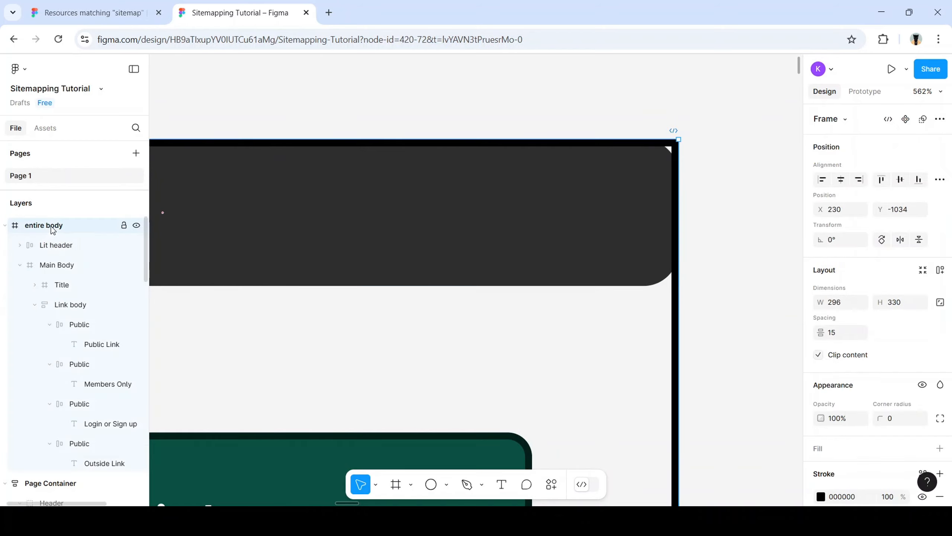
scroll(877, 409, "down", 2)
scroll(877, 411, "down", 3)
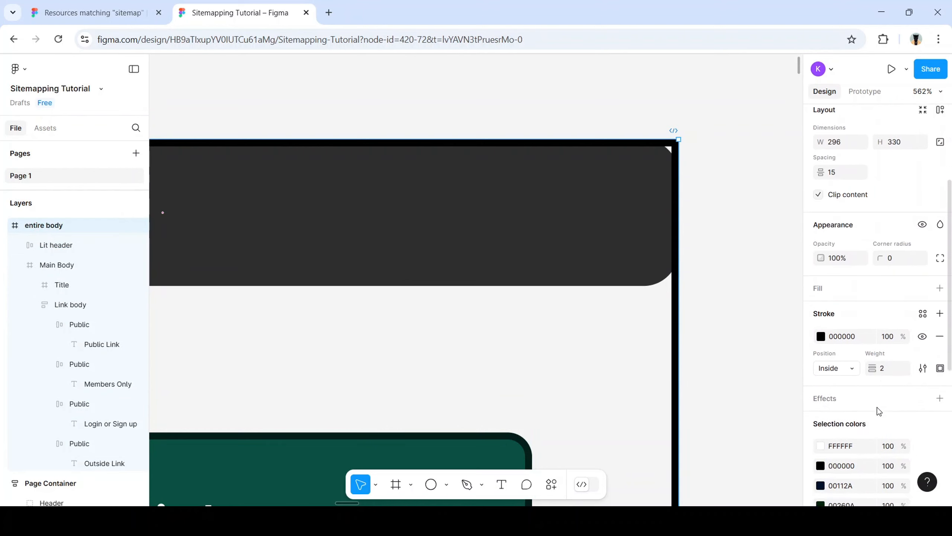
scroll(879, 375, "down", 6)
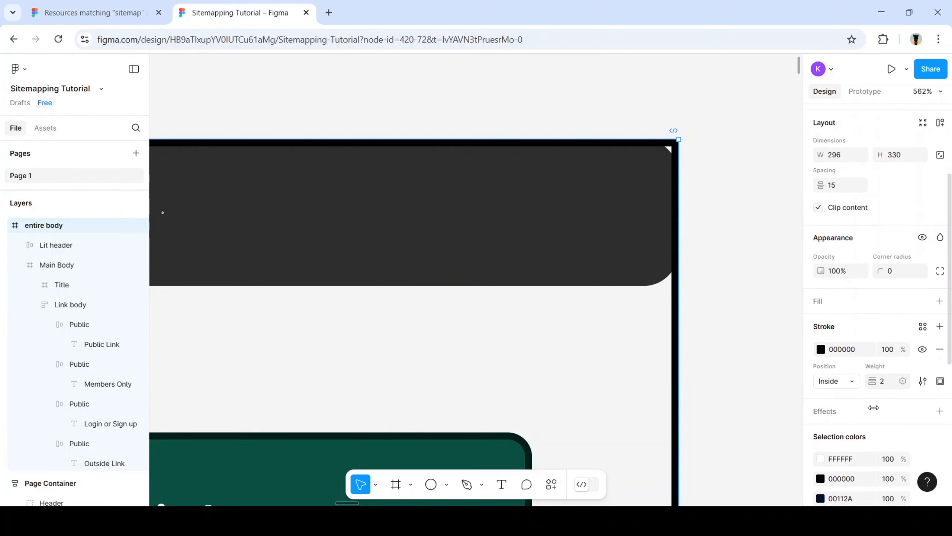
scroll(882, 354, "up", 10)
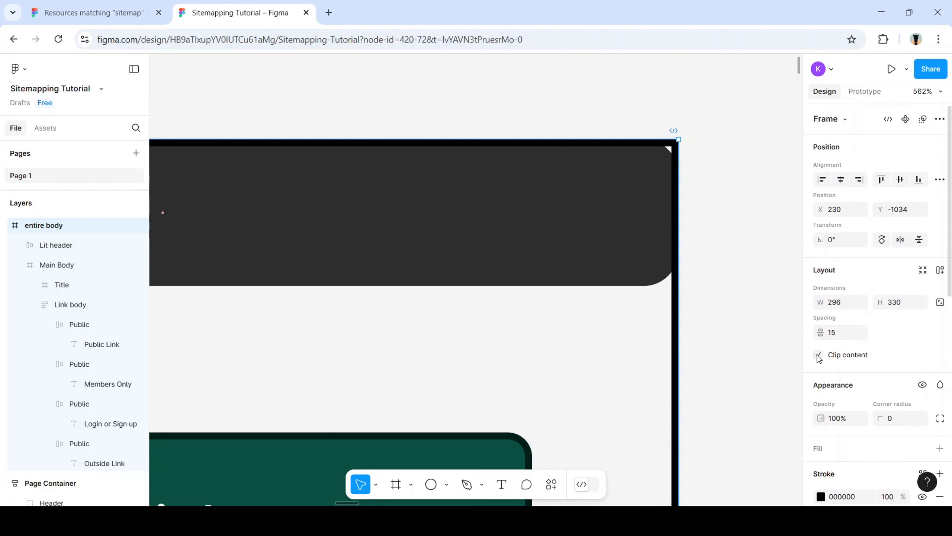
left_click(818, 355)
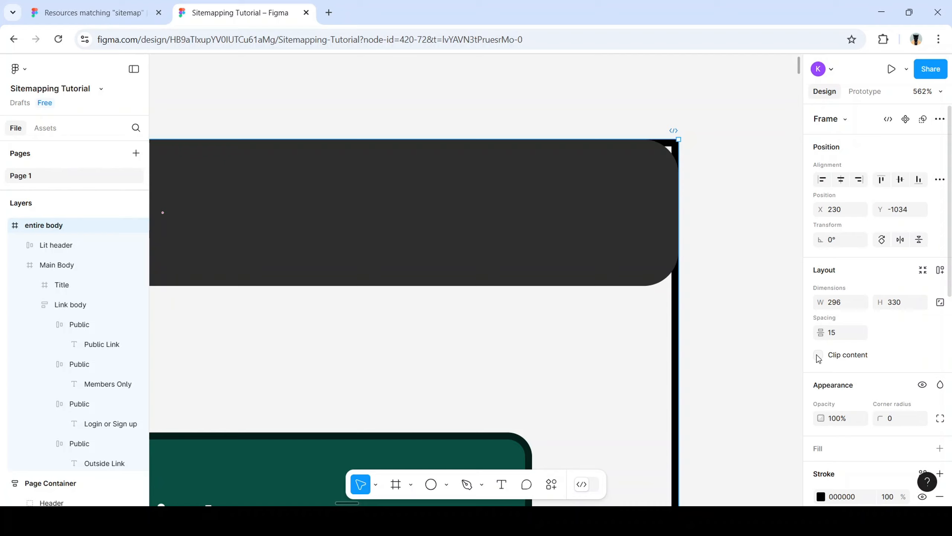
left_click(819, 355)
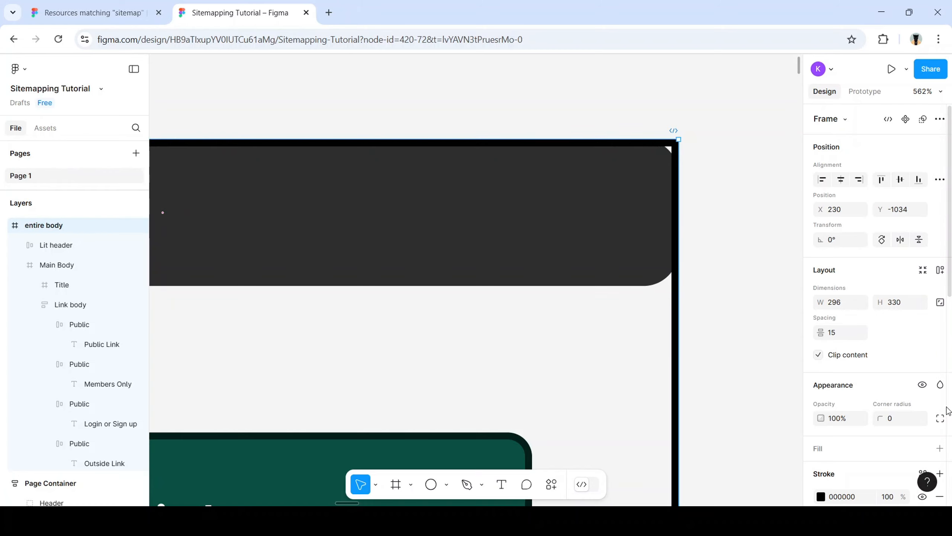
Change the dark header's corner radius to 7
scroll(919, 381, "down", 3)
left_click(563, 245)
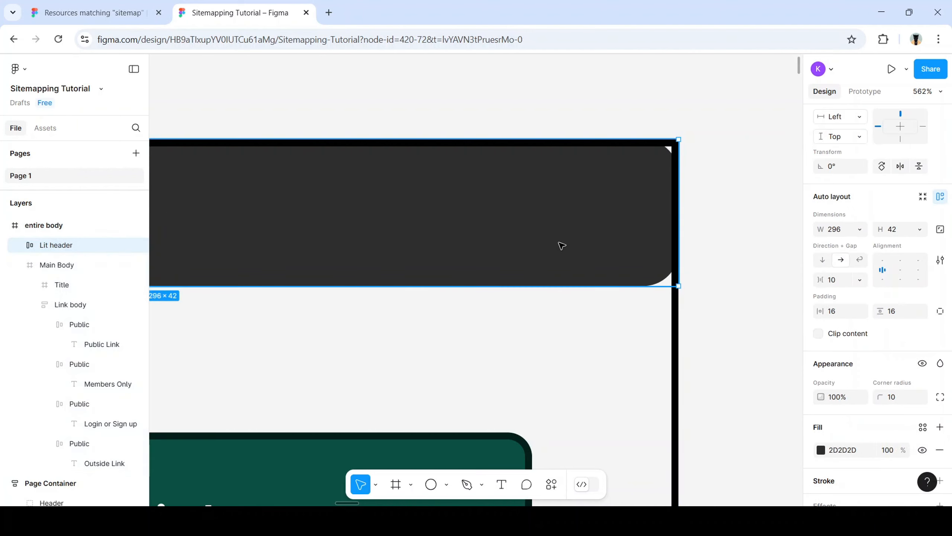
scroll(897, 380, "down", 1)
scroll(897, 380, "down", 3)
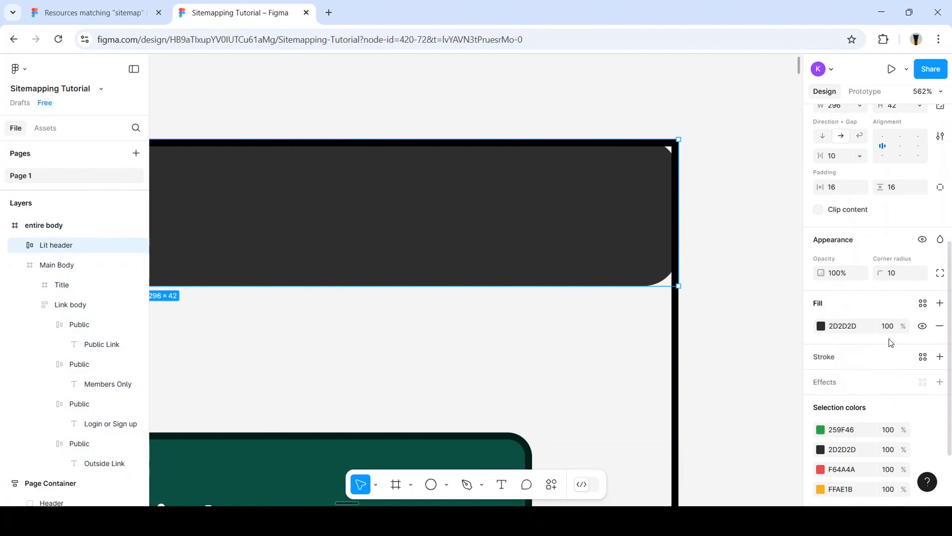
left_click(899, 277)
type("7")
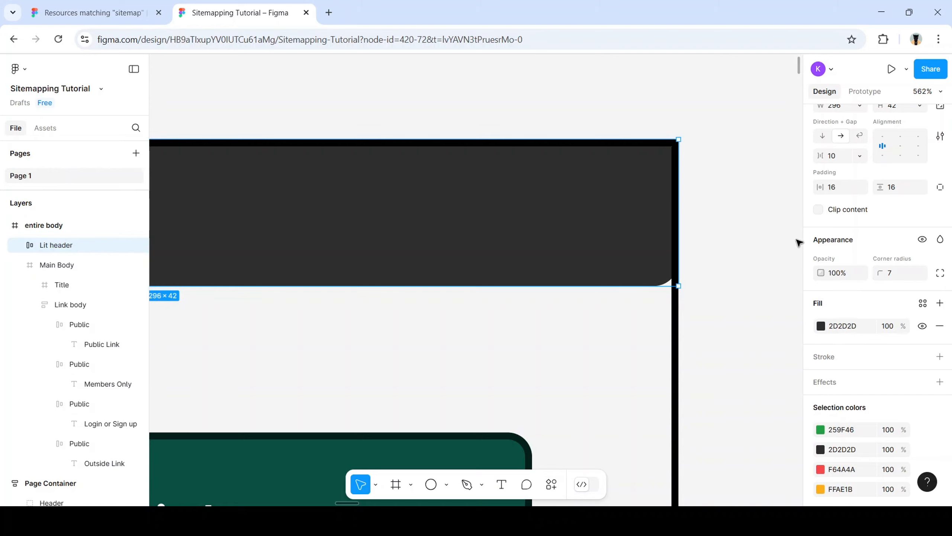
left_click(696, 292)
Apply vertical auto layout to entire body, giving a 15 gap, zero padding and 296×330 hug
scroll(408, 373, "down", 5)
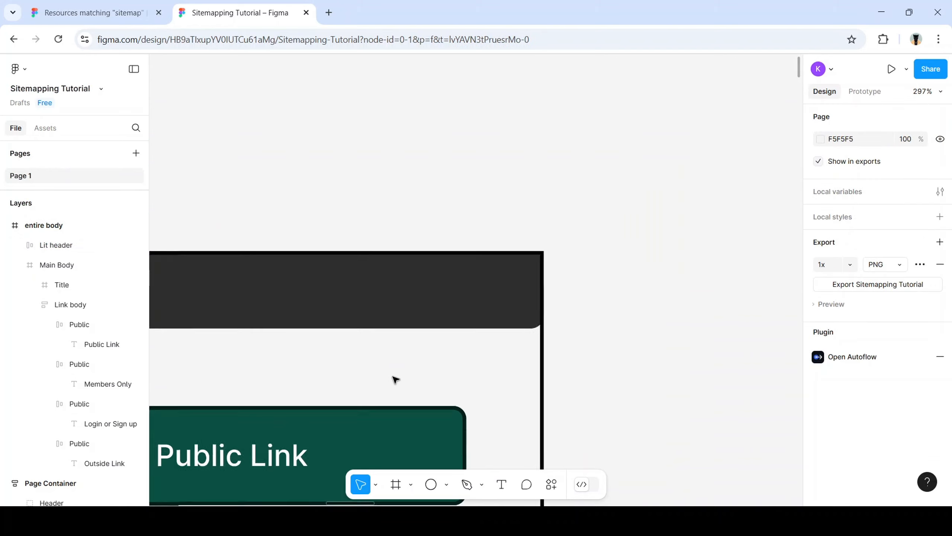
scroll(294, 439, "left", 8)
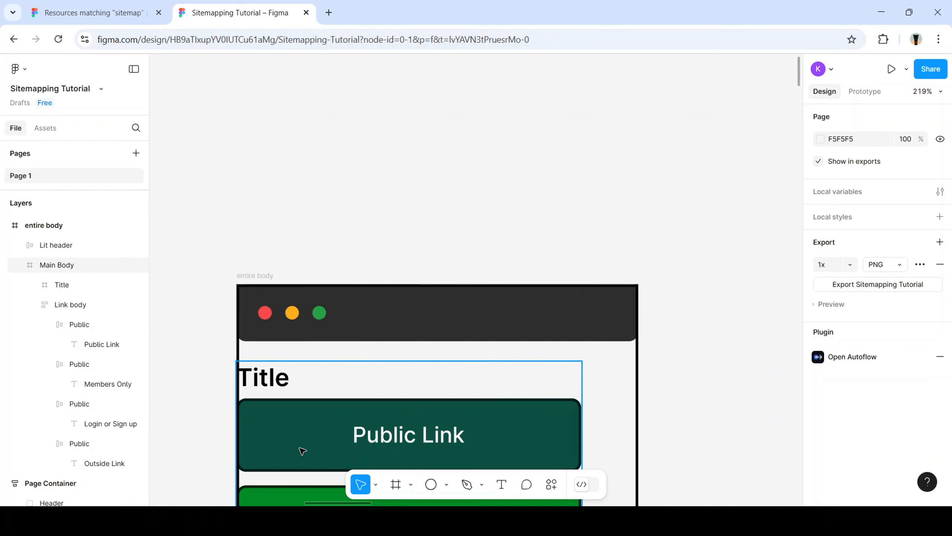
scroll(396, 402, "down", 4)
scroll(393, 401, "down", 4)
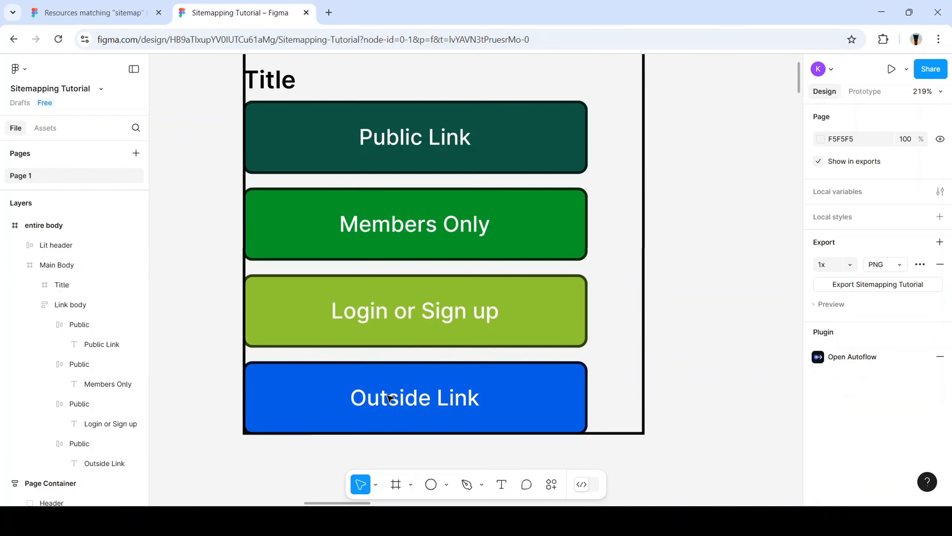
scroll(390, 398, "right", 2)
scroll(381, 397, "left", 3)
scroll(396, 374, "down", 3)
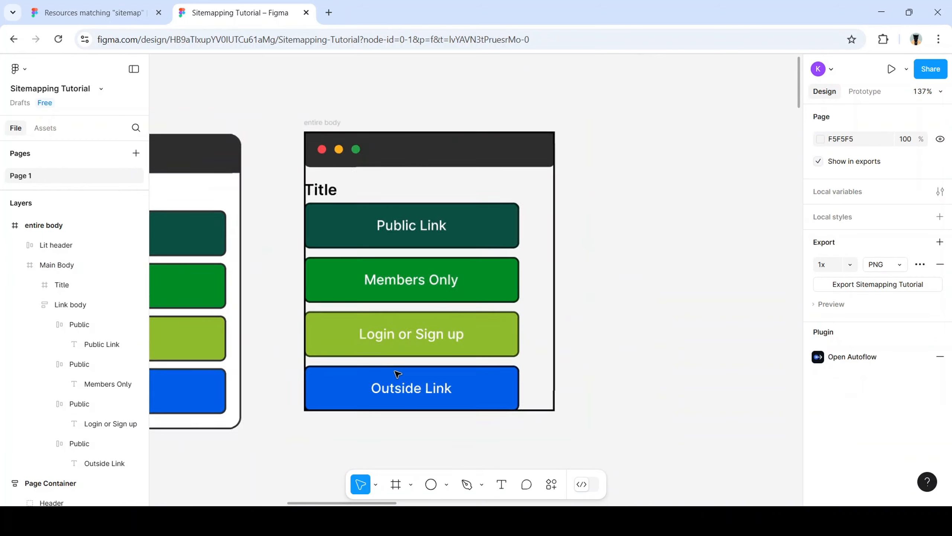
scroll(366, 376, "left", 2)
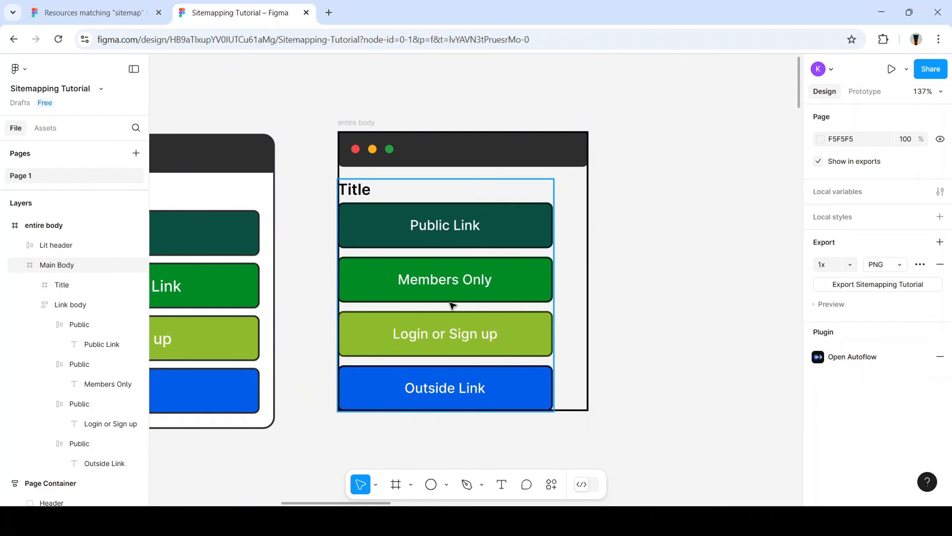
scroll(444, 327, "left", 4)
scroll(442, 327, "right", 1)
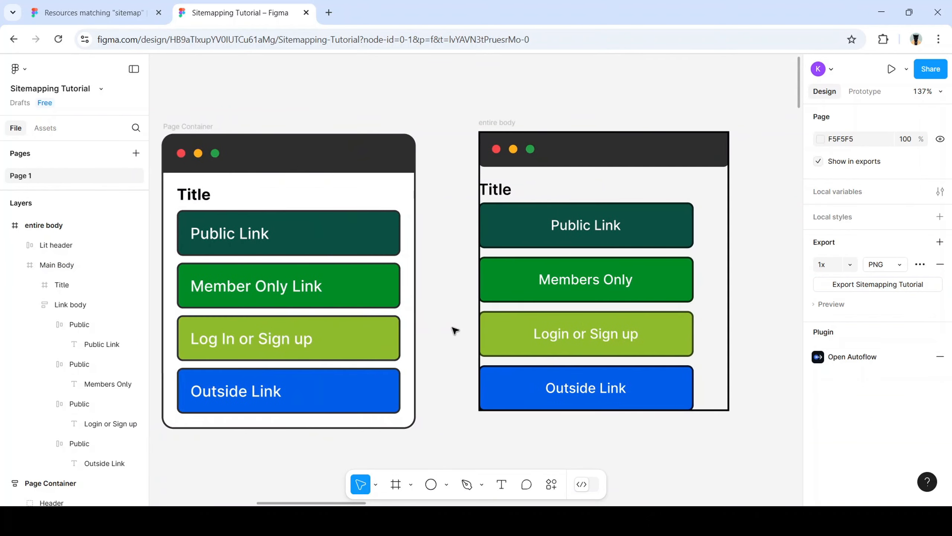
scroll(624, 316, "right", 2)
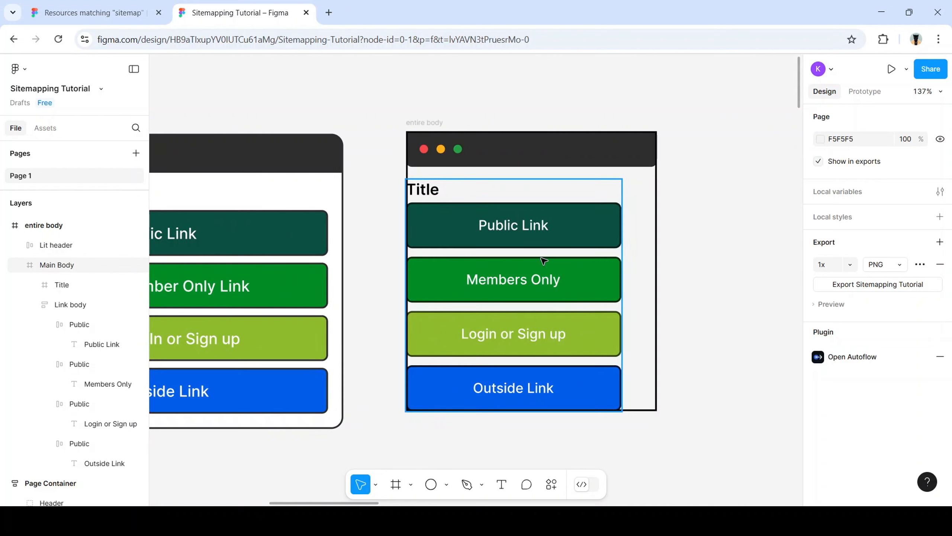
left_click(87, 224)
left_click(941, 271)
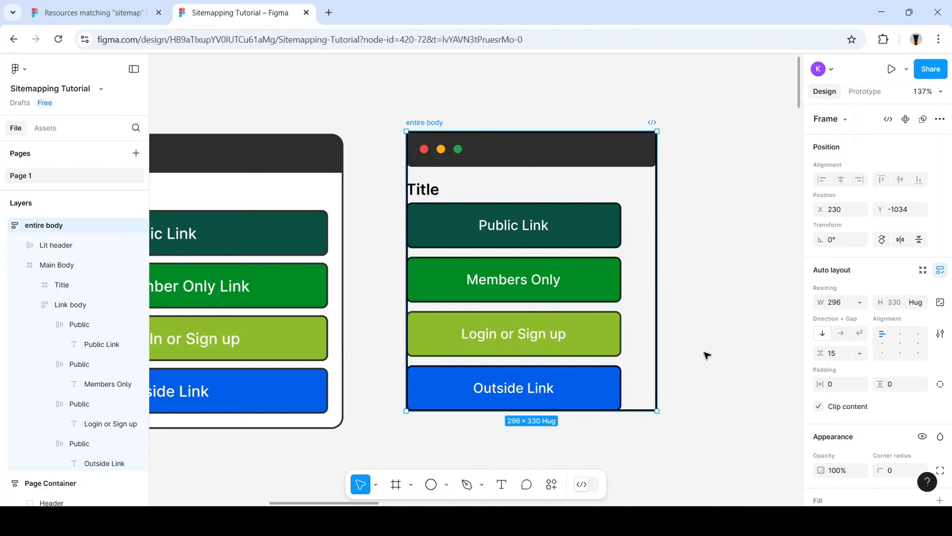
Try a 0 gap in the entire body auto layout, then revert it to 15
scroll(865, 314, "down", 3)
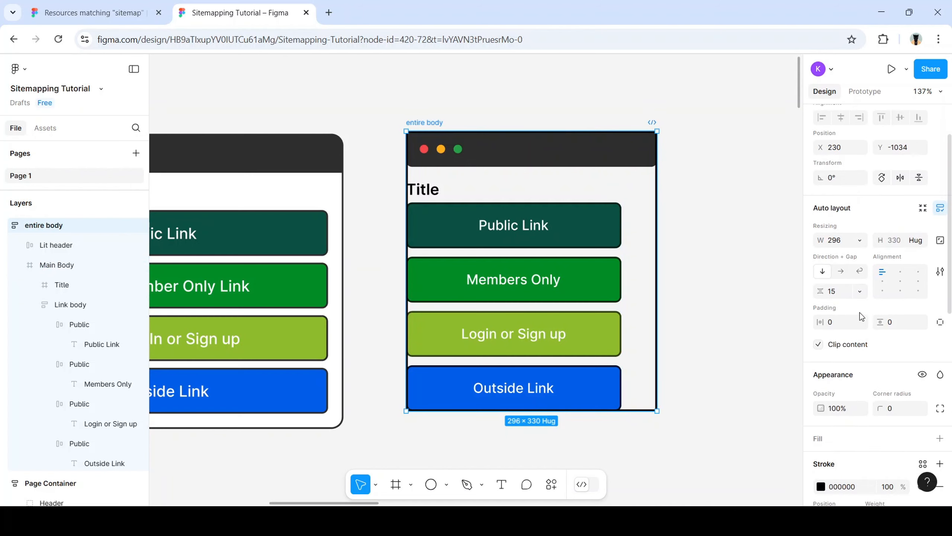
left_click(837, 297)
type("0")
key("Return")
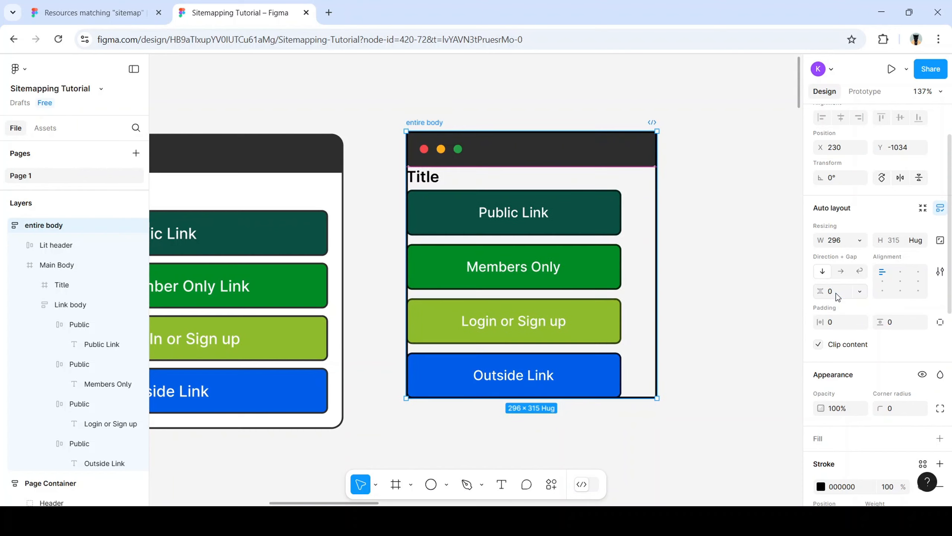
left_click(835, 294)
type("15")
key("Return")
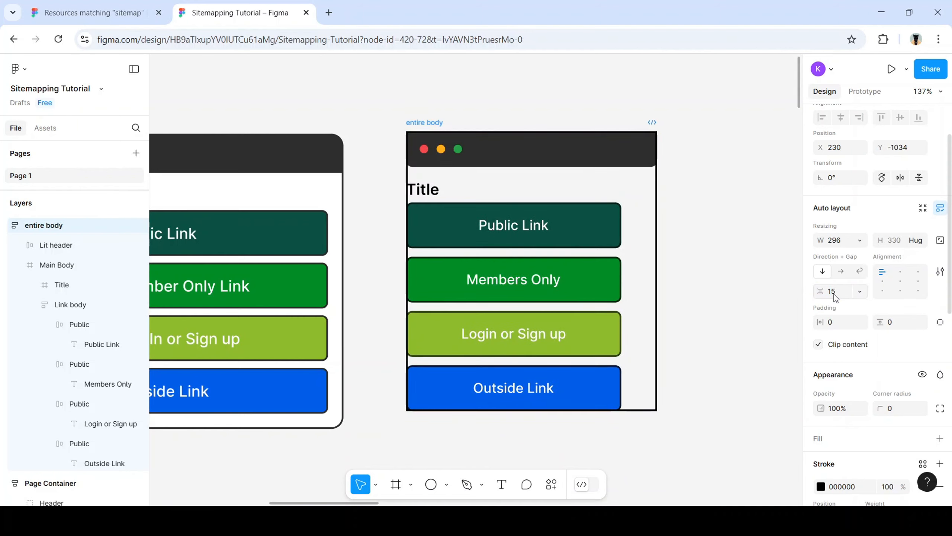
Switch the gap between 0 and 15 again, leaving it at 0 so the frame hugs 296×315
left_click(837, 299)
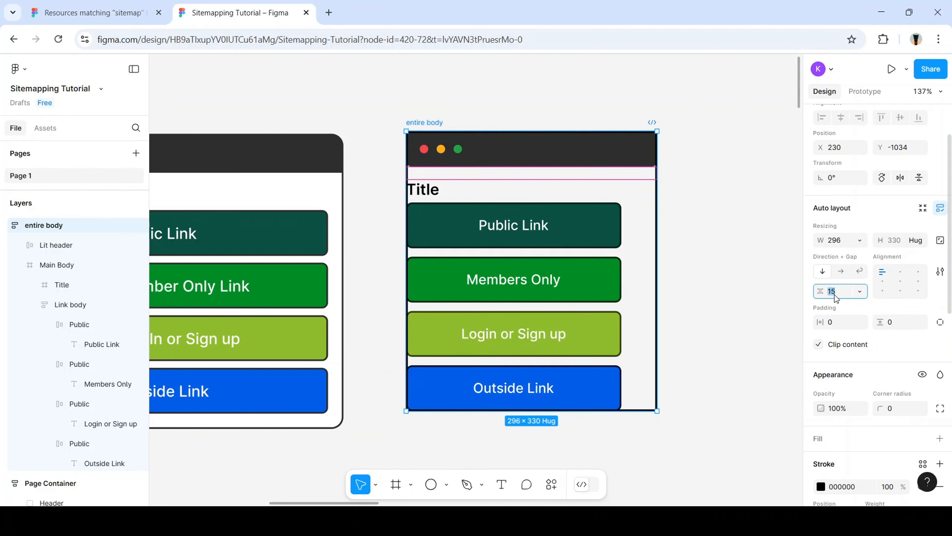
type("0")
key("Return")
left_click(832, 294)
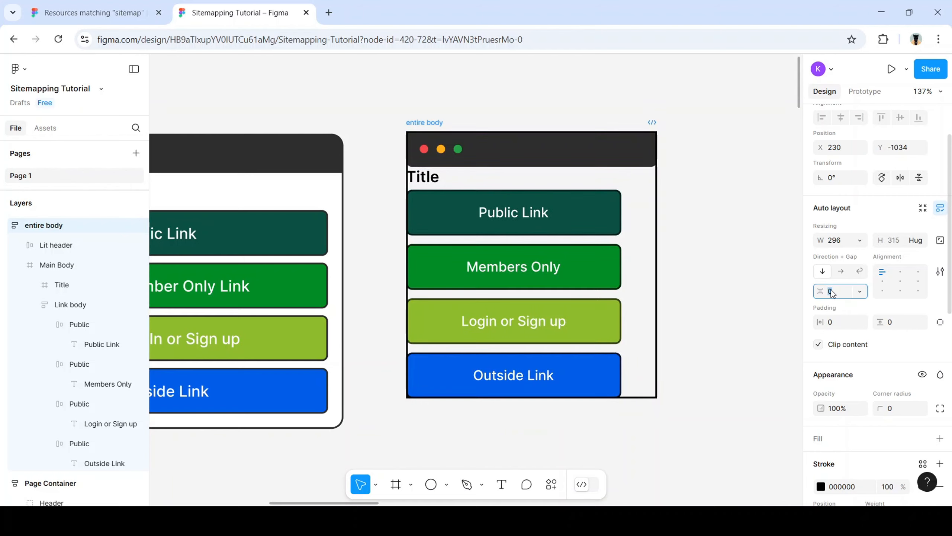
type("15")
key("Return")
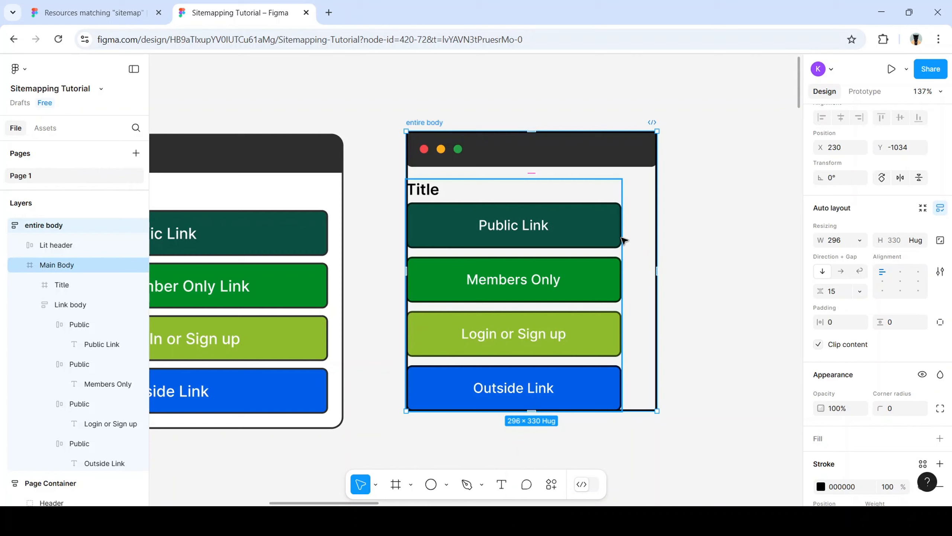
left_click(835, 296)
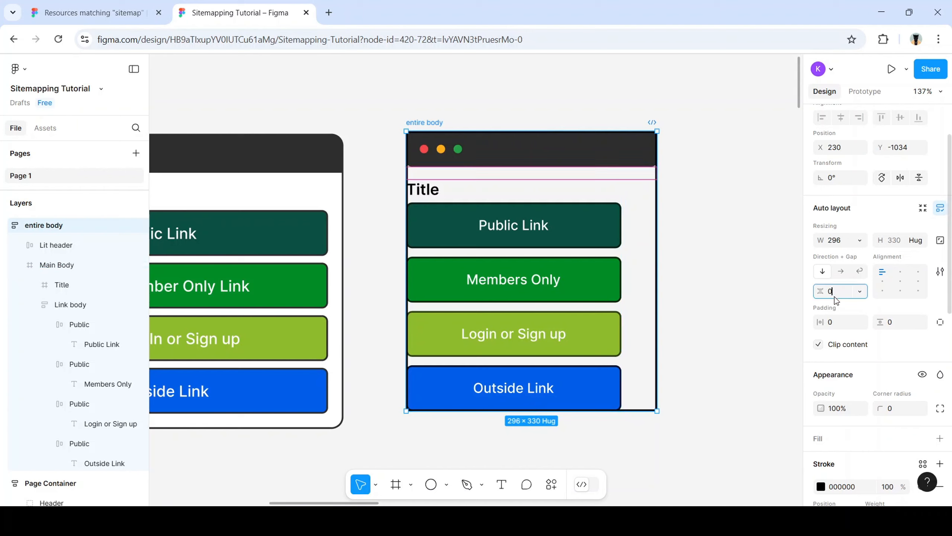
key("Return")
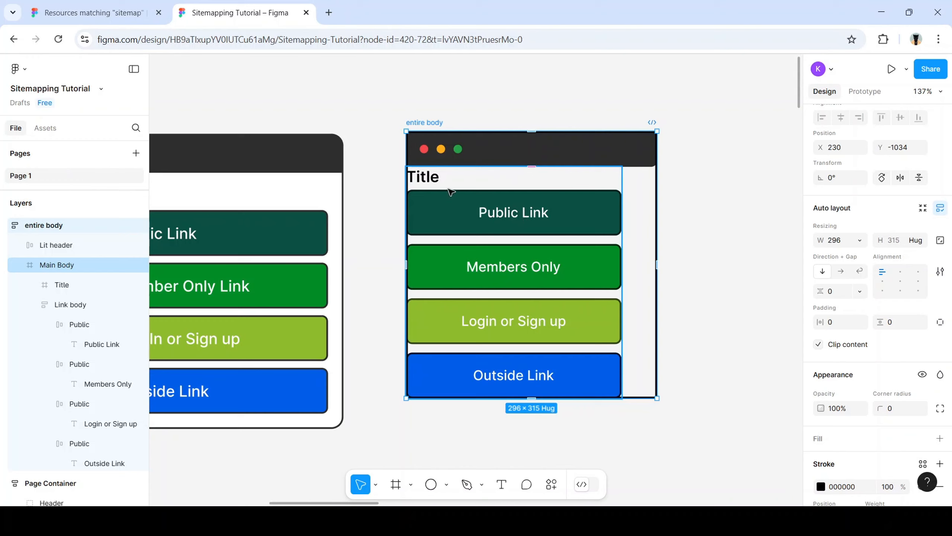
Duplicate the Main Body frame
left_click(542, 231)
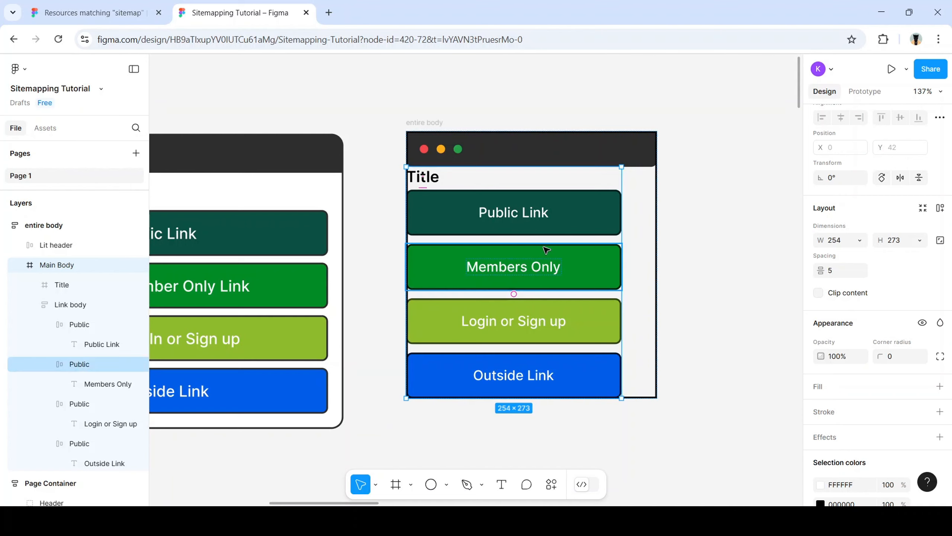
key("ctrl+d")
scroll(559, 298, "down", 5)
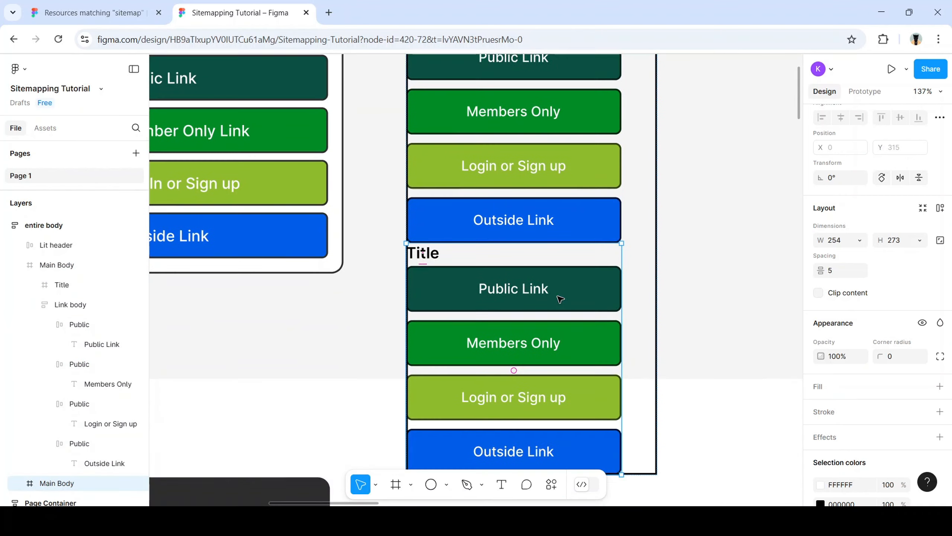
scroll(515, 274, "up", 2)
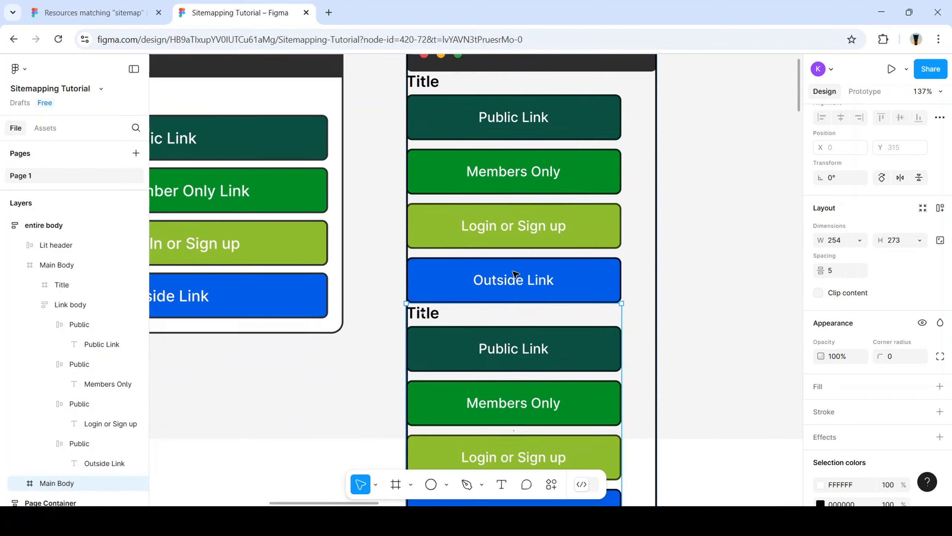
scroll(515, 274, "up", 2)
scroll(542, 166, "down", 5)
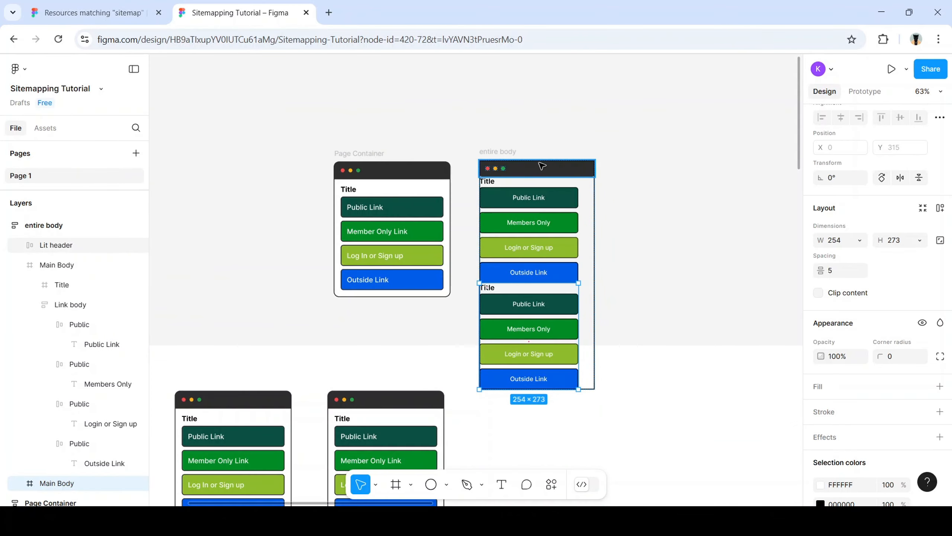
Move the entire body frame up and to the right on the board
left_click(79, 226)
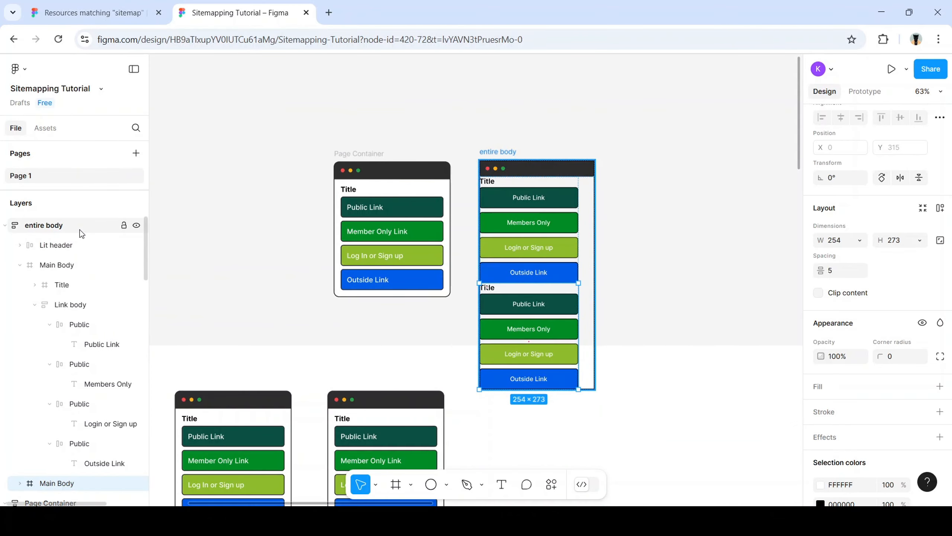
left_click_drag(557, 172, 633, 82)
scroll(703, 128, "up", 1)
scroll(637, 189, "right", 3)
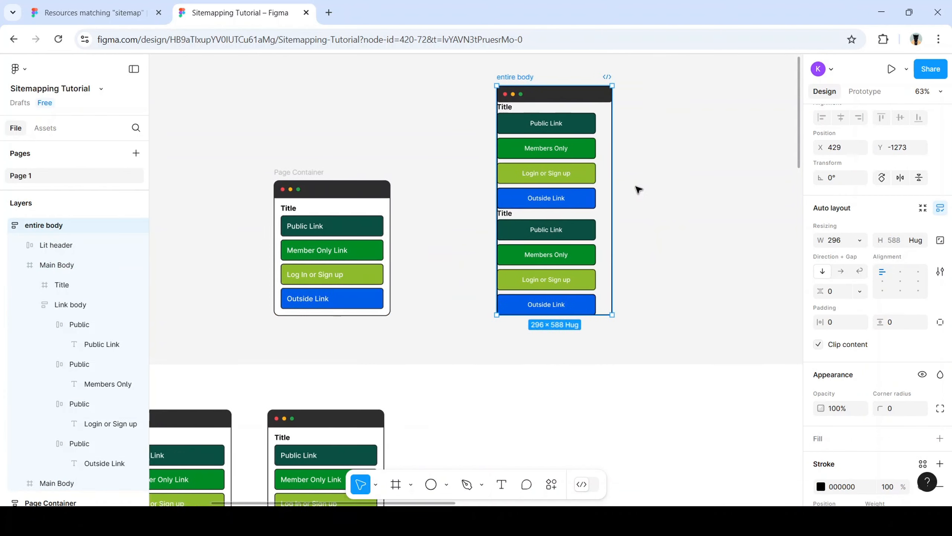
scroll(471, 184, "up", 1)
scroll(499, 184, "left", 3)
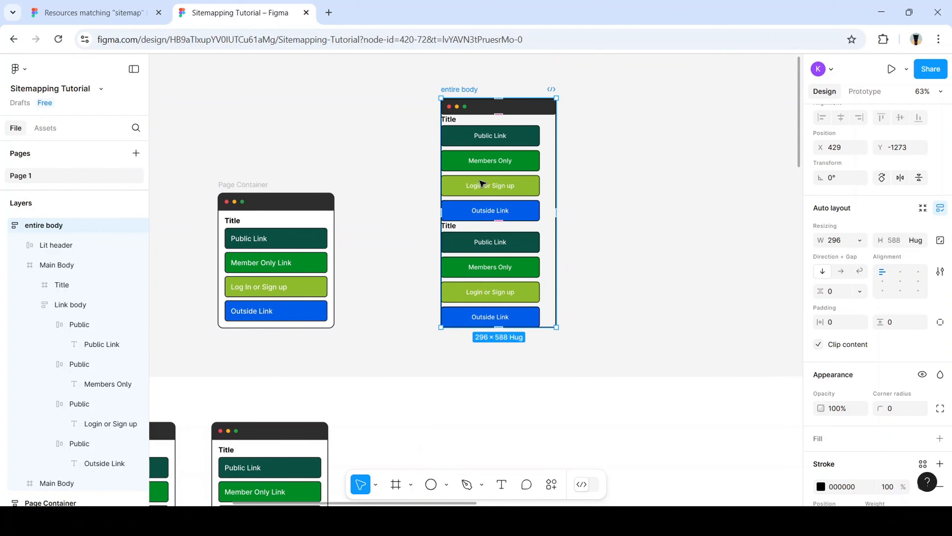
scroll(560, 172, "up", 3)
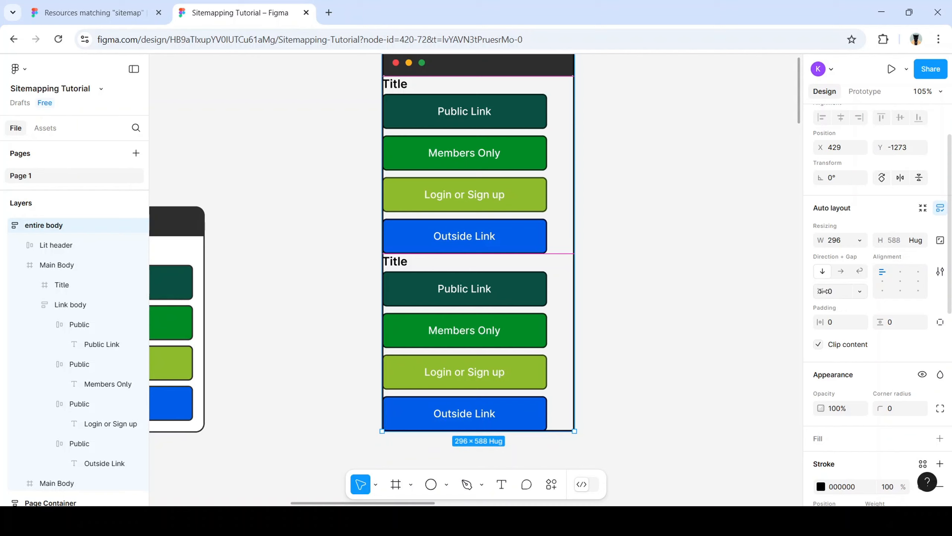
Set the entire body auto layout gap to 15
left_click(832, 295)
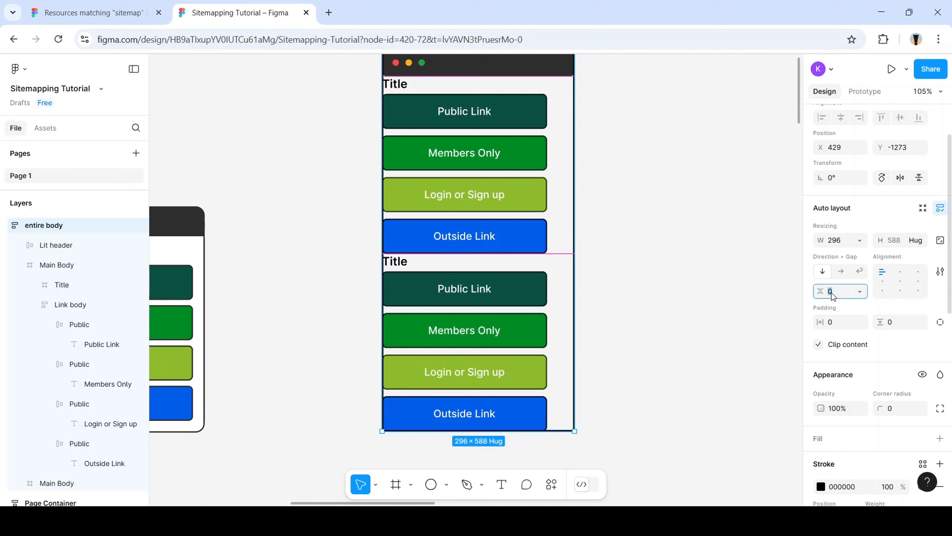
type("15")
key("Return")
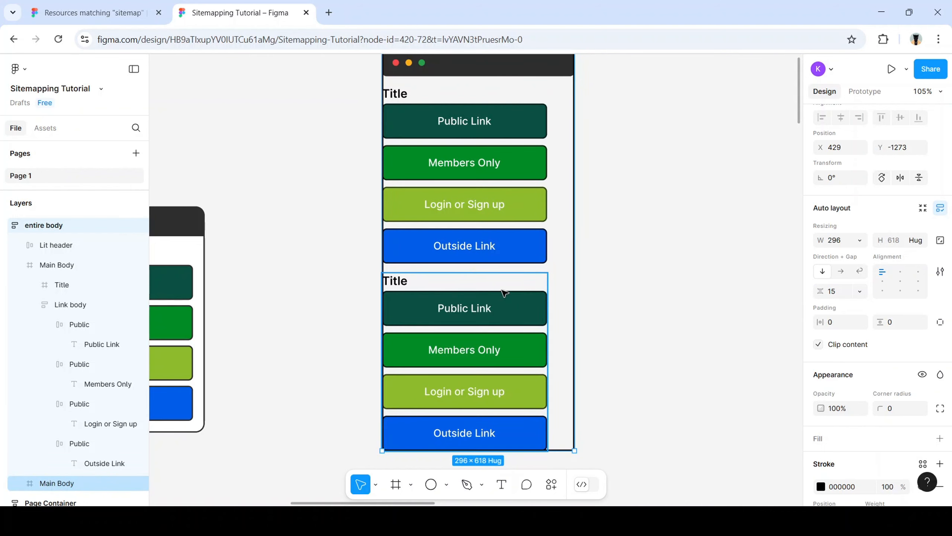
Delete the duplicated Main Body copy, leaving one 254×273 Main Body
left_click(502, 292)
key("Delete")
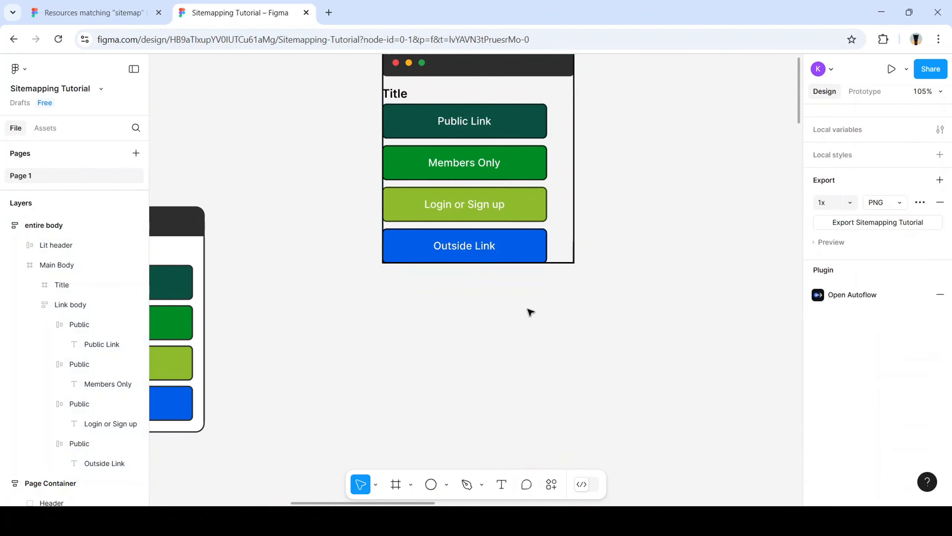
scroll(531, 250, "up", 2)
scroll(455, 141, "up", 2)
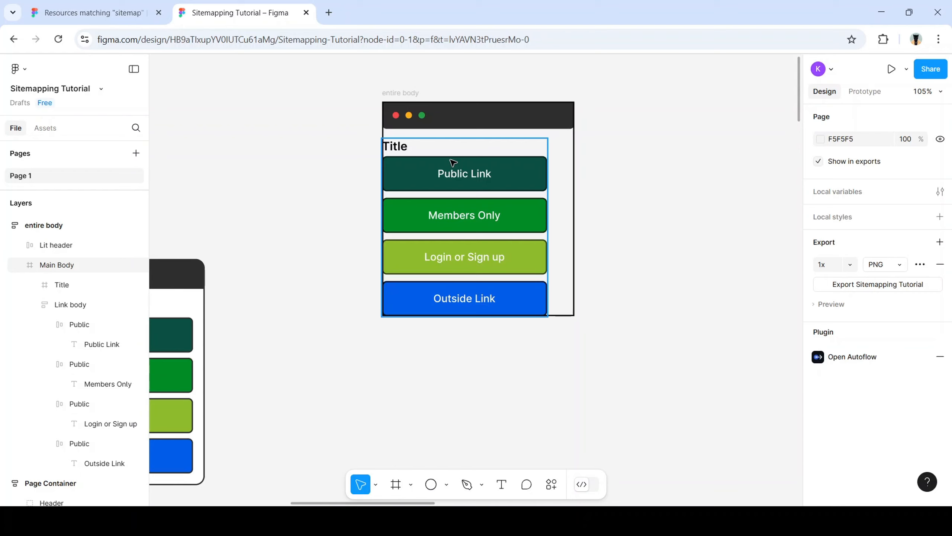
left_click(458, 181)
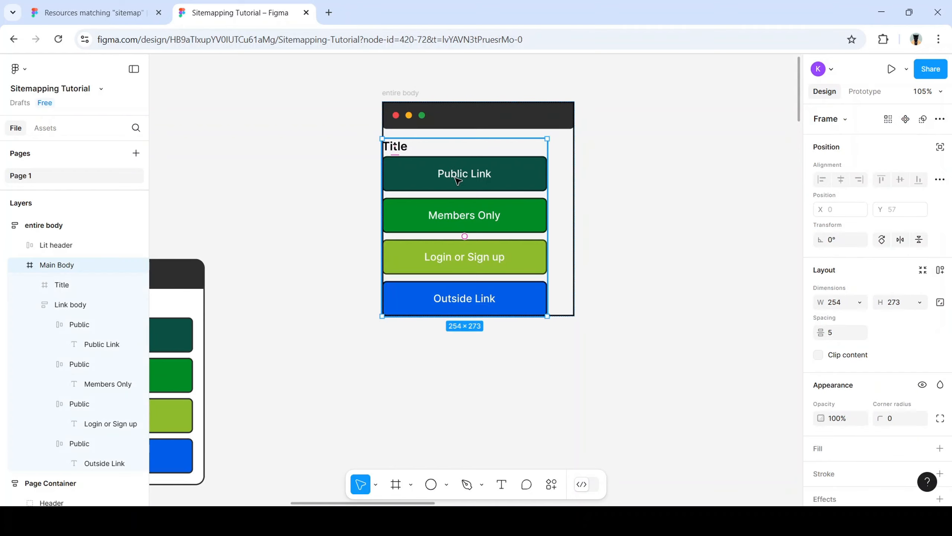
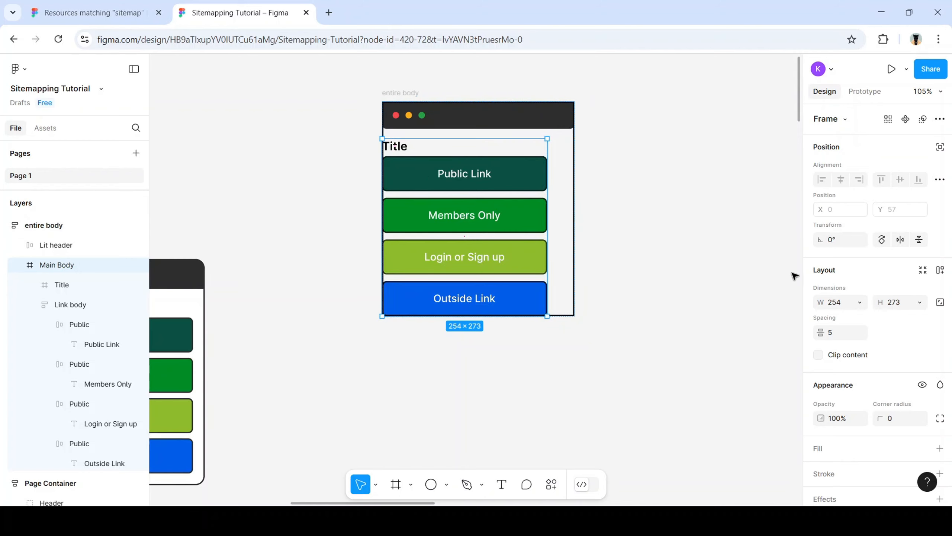
Give the entire body frame 16 horizontal padding and drag it down and left
left_click(70, 225)
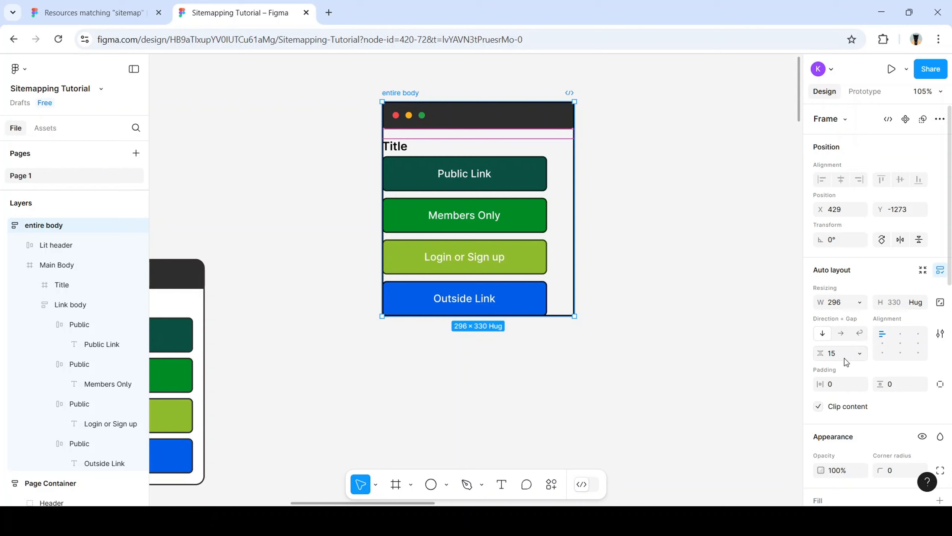
left_click(837, 386)
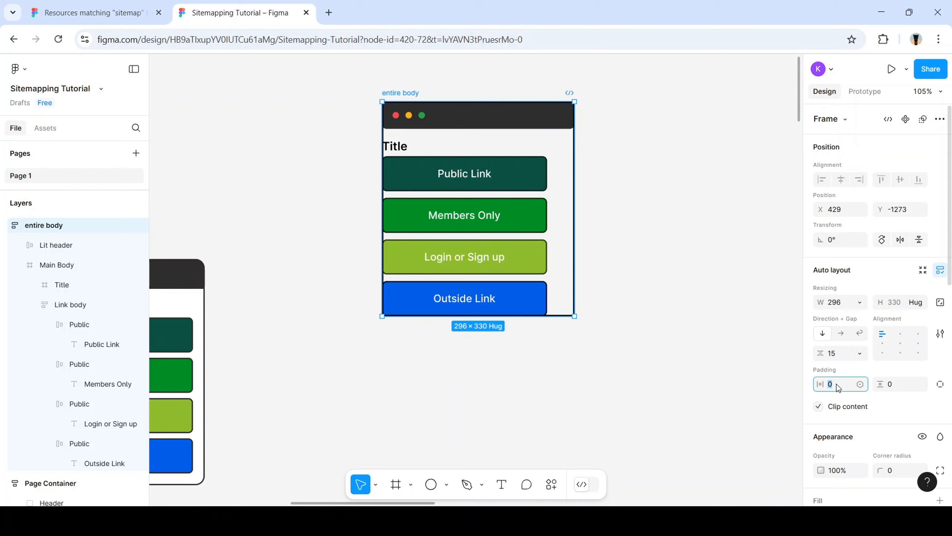
key("Return")
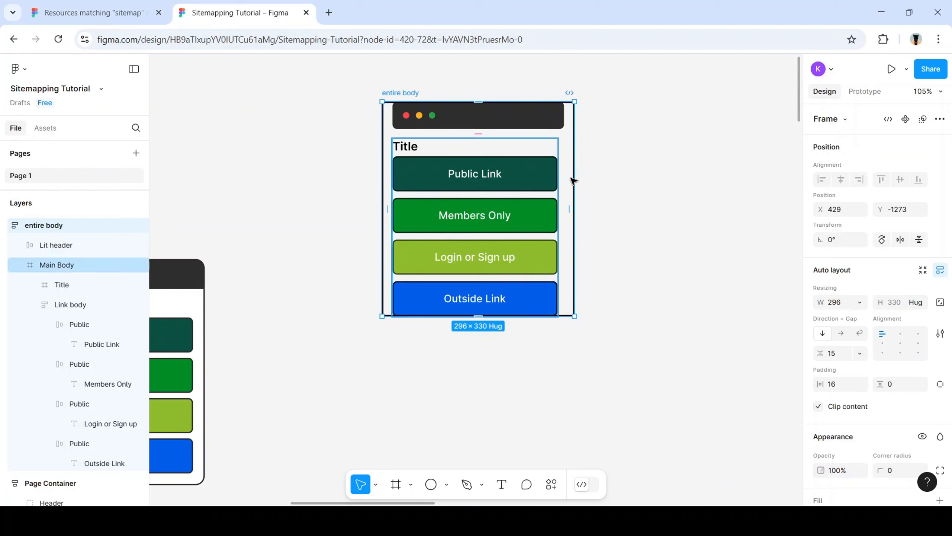
left_click(612, 165)
left_click_drag(336, 98, 642, 393)
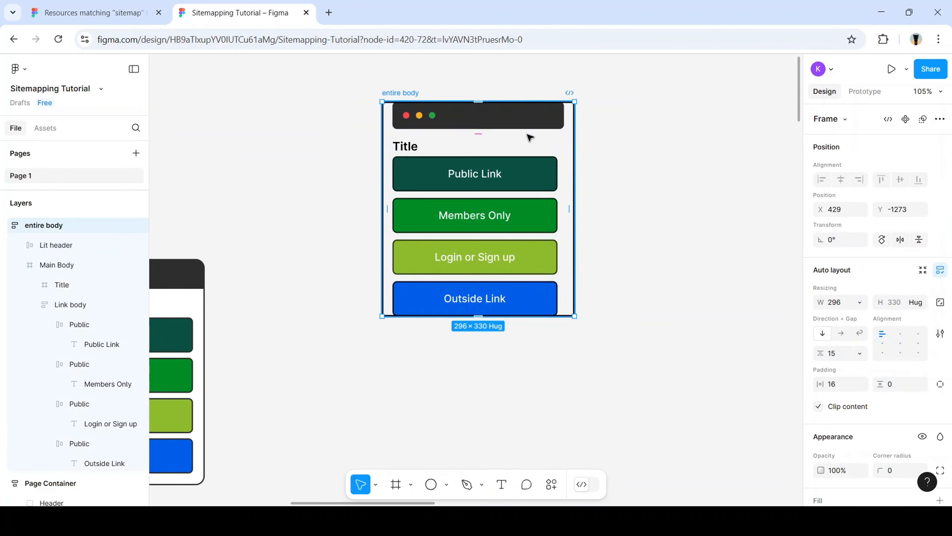
left_click_drag(528, 145, 426, 294)
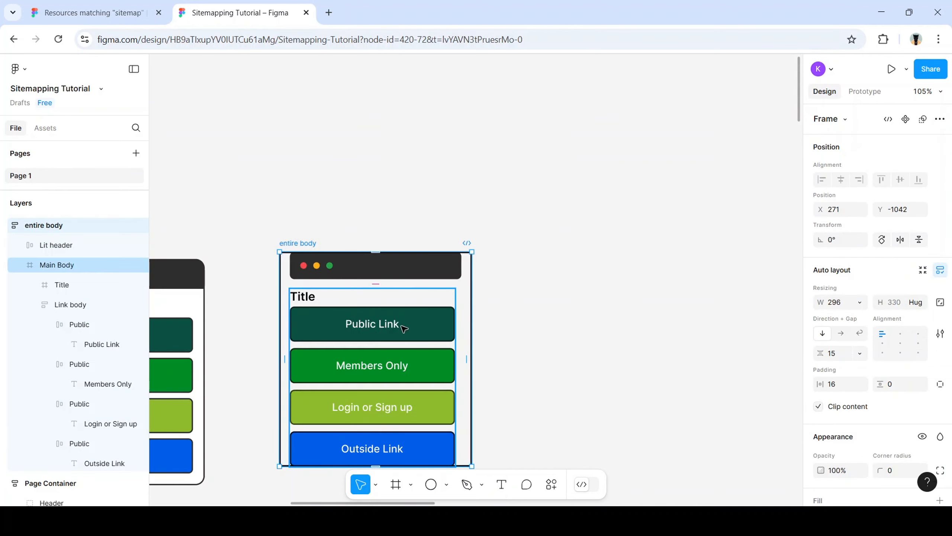
Undo the frame's move and the padding change, restoring zero horizontal padding
scroll(383, 348, "left", 4)
scroll(384, 349, "down", 5)
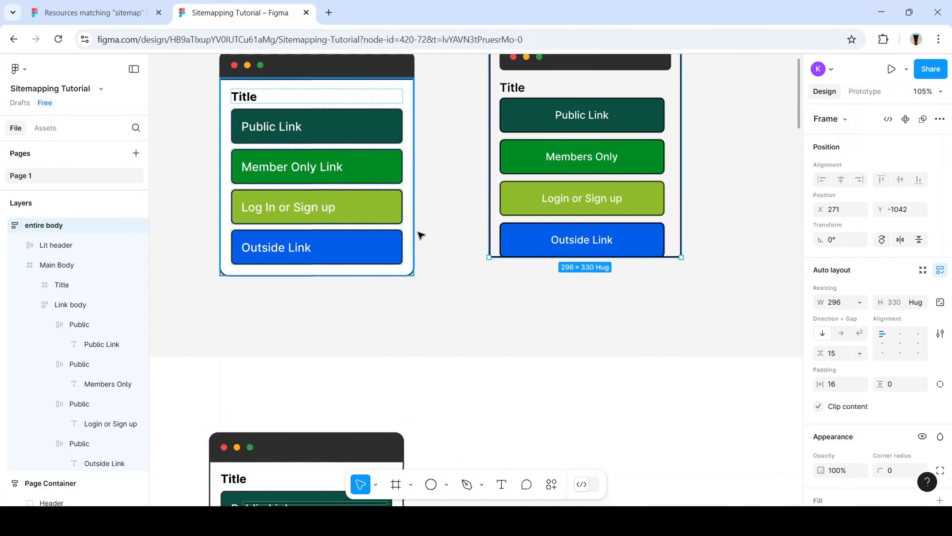
scroll(421, 234, "up", 1)
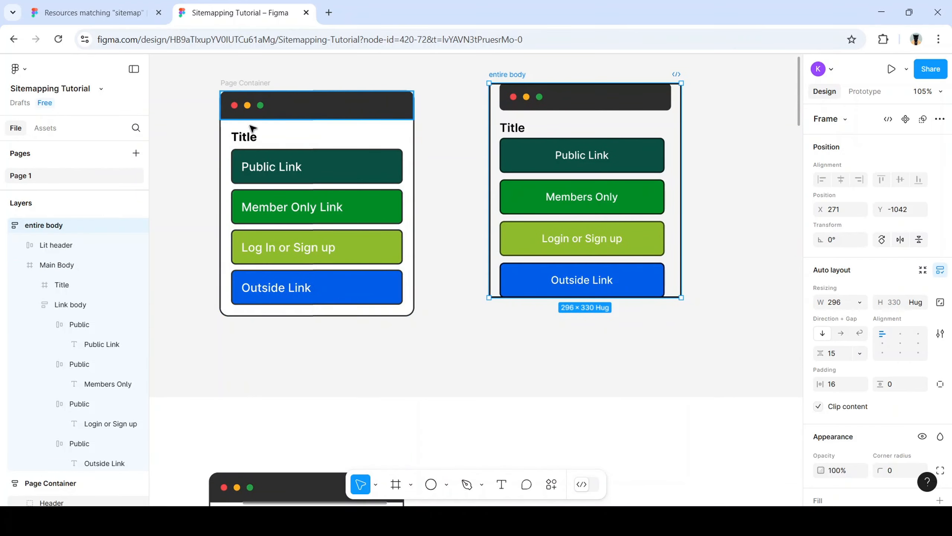
left_click(573, 98)
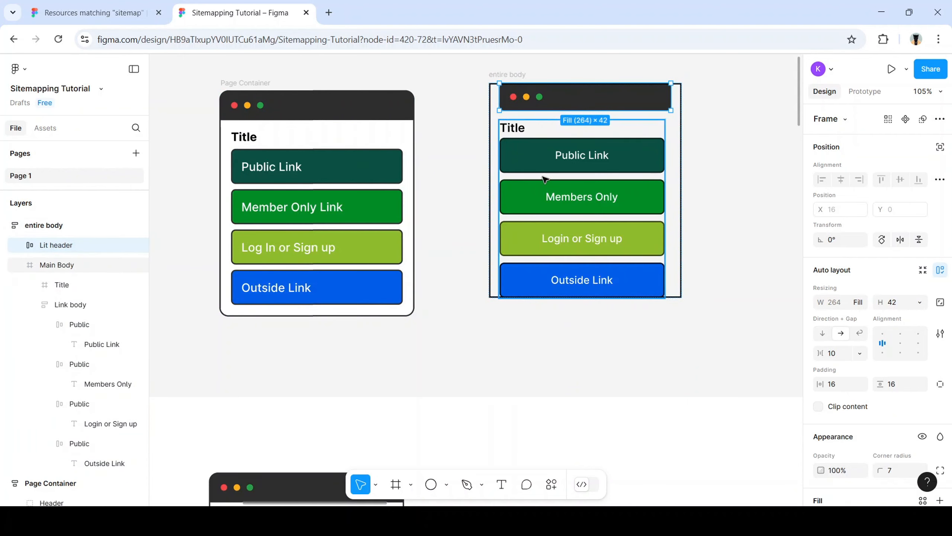
key("ctrl+z")
key("ctrl+z")
scroll(686, 197, "up", 3)
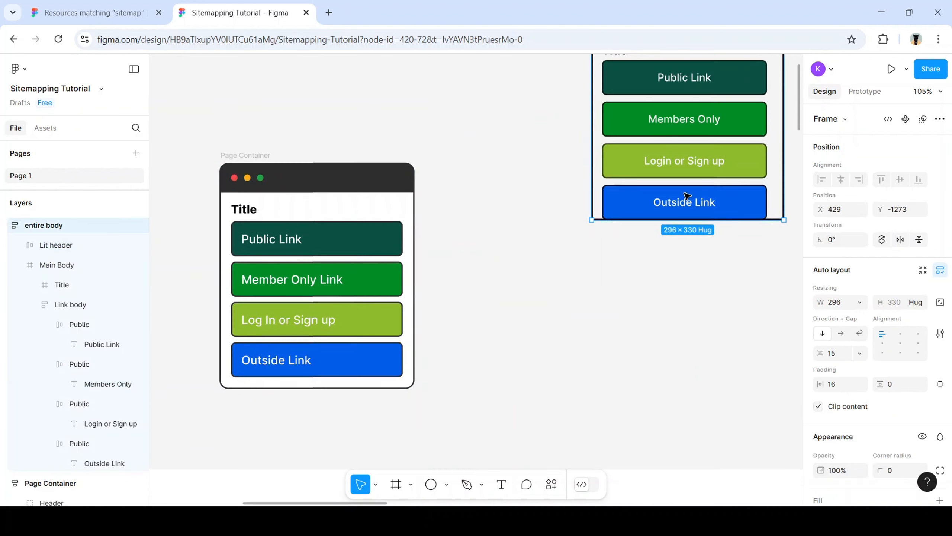
key("Escape")
scroll(681, 207, "up", 6)
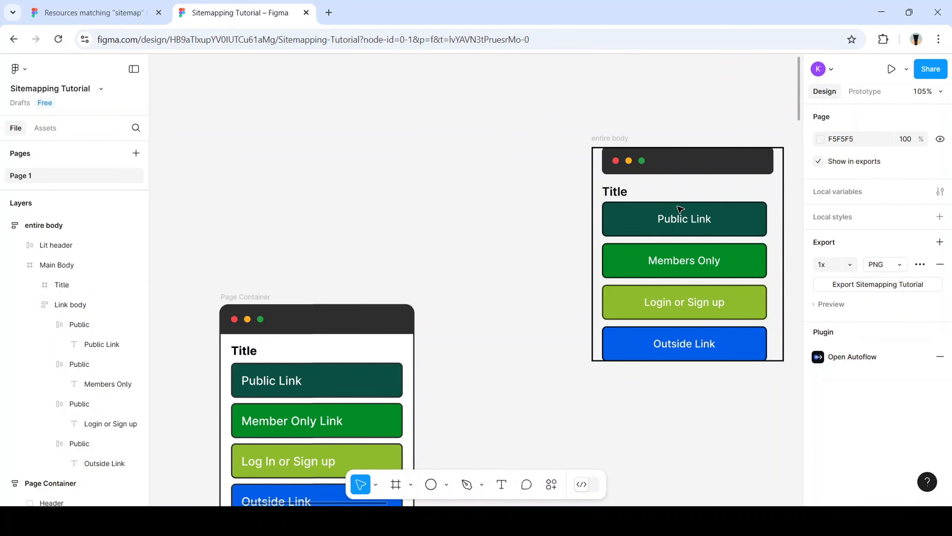
Place the entire body frame top-aligned beside the Page Container mockup
left_click(677, 207)
left_click_drag(556, 121, 795, 426)
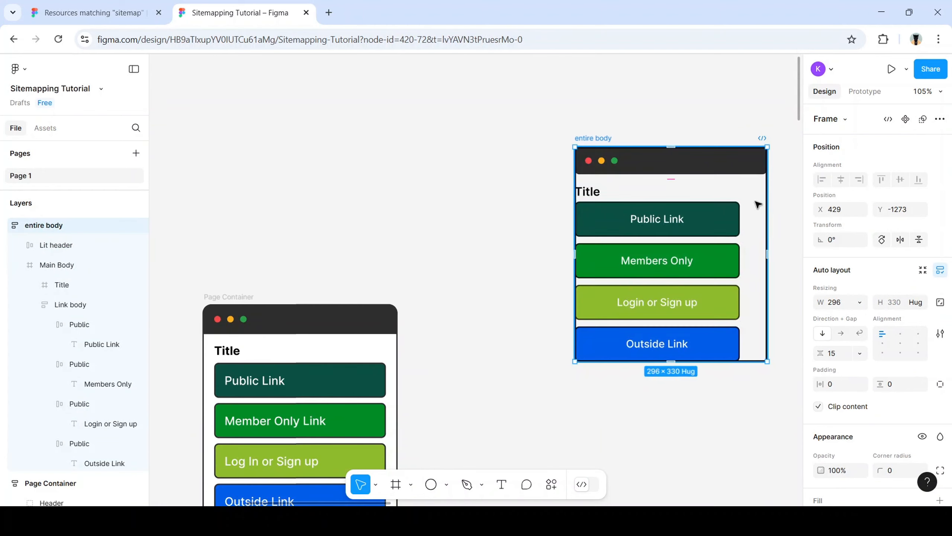
left_click_drag(757, 202, 659, 360)
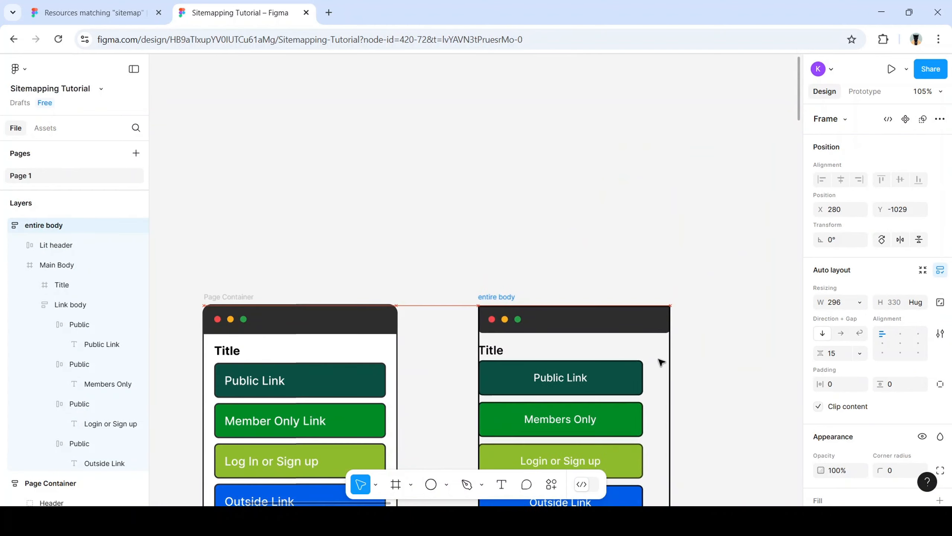
scroll(655, 338, "down", 3)
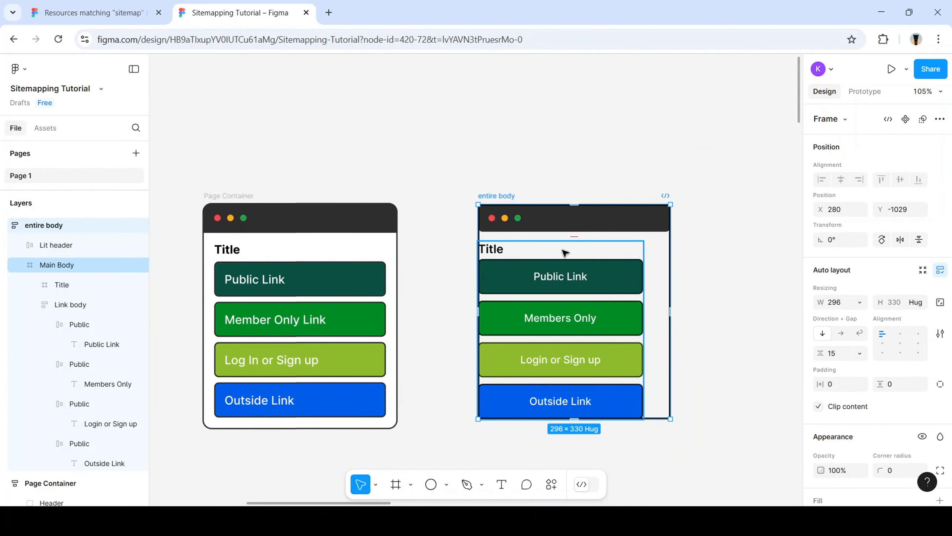
Add auto layout to the Main Body frame
left_click(564, 252)
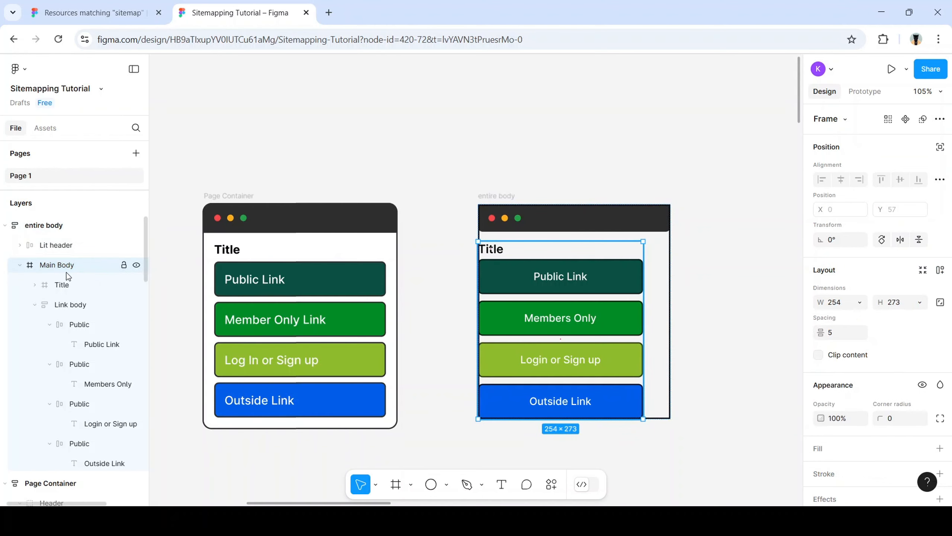
scroll(862, 390, "down", 3)
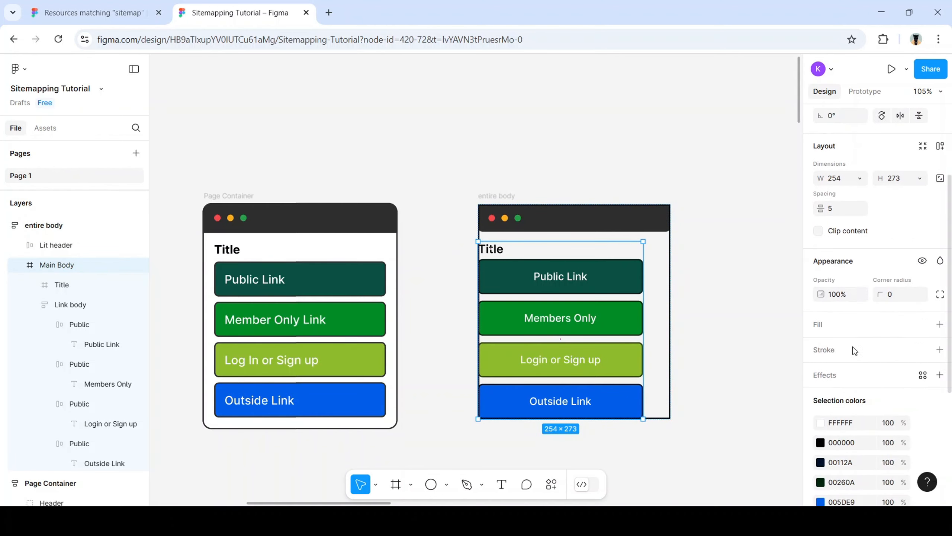
scroll(856, 281, "down", 3)
scroll(855, 281, "up", 3)
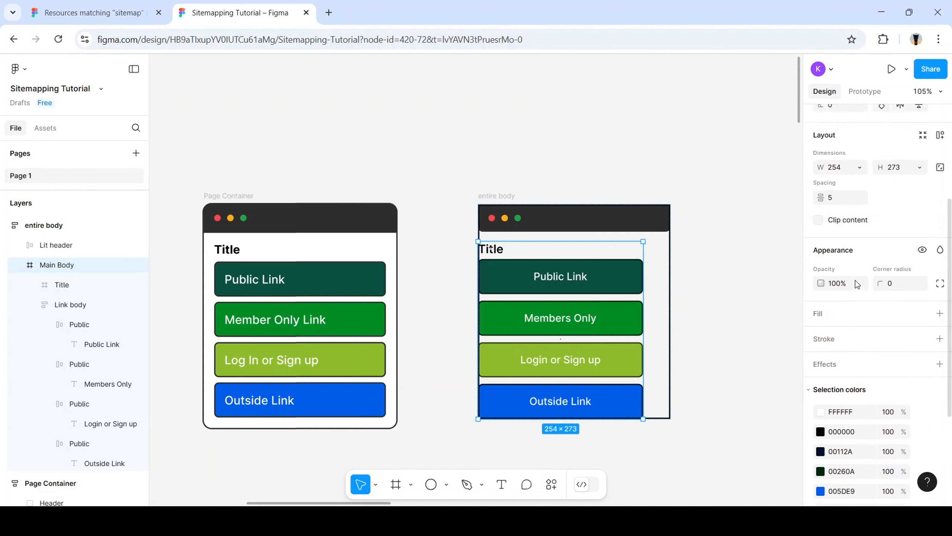
scroll(855, 279, "up", 3)
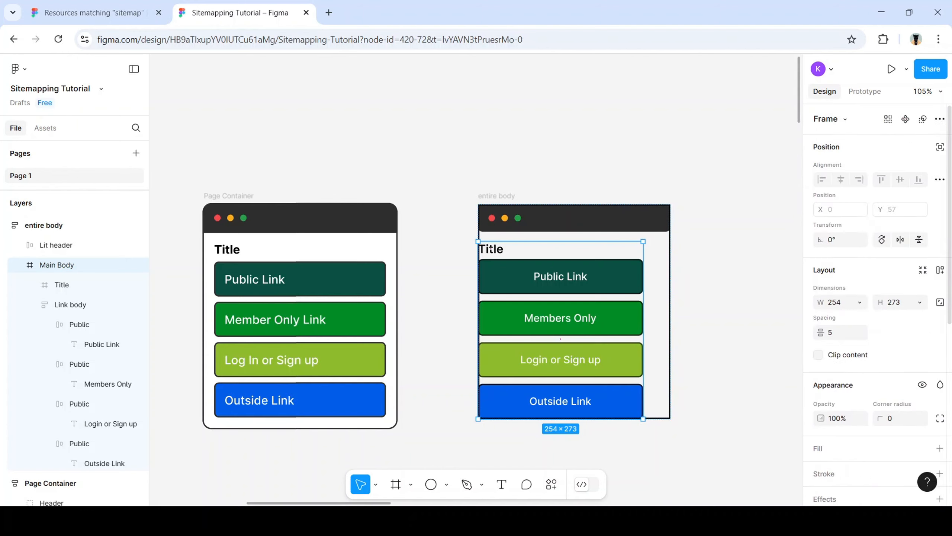
left_click(940, 271)
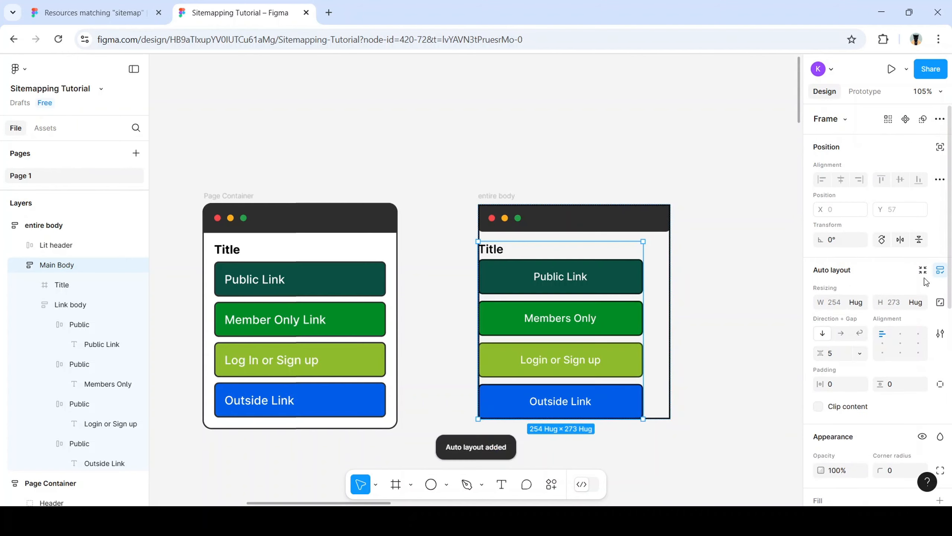
Set Main Body's horizontal and vertical padding to 16 each
scroll(835, 343, "down", 3)
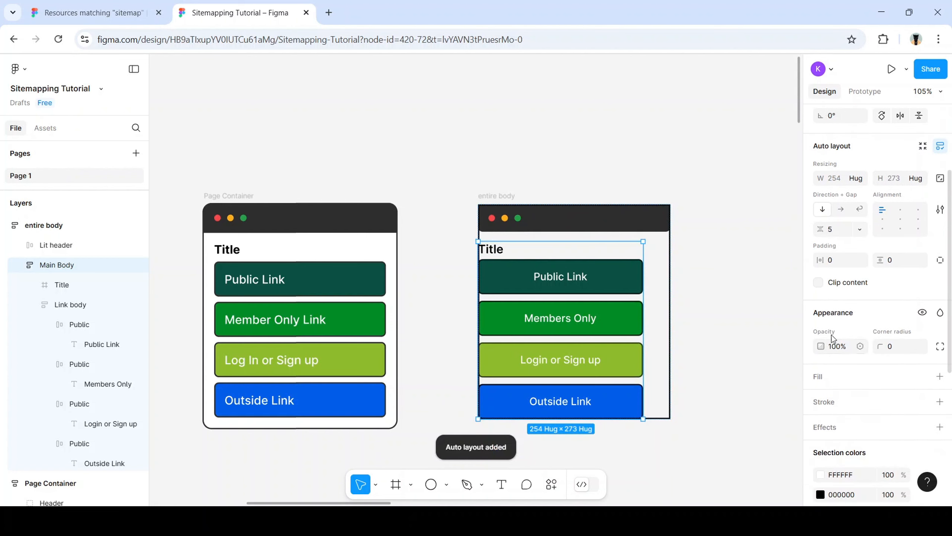
left_click(842, 260)
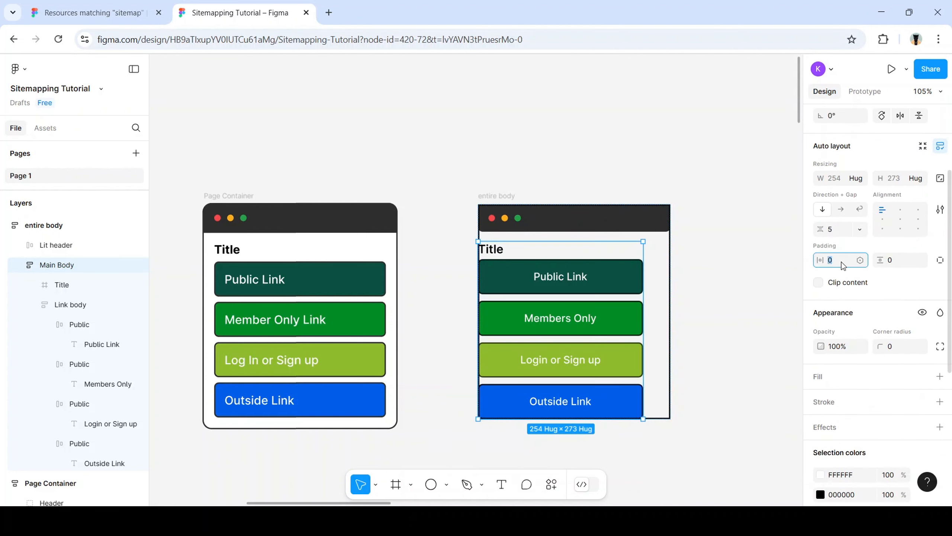
key("Return")
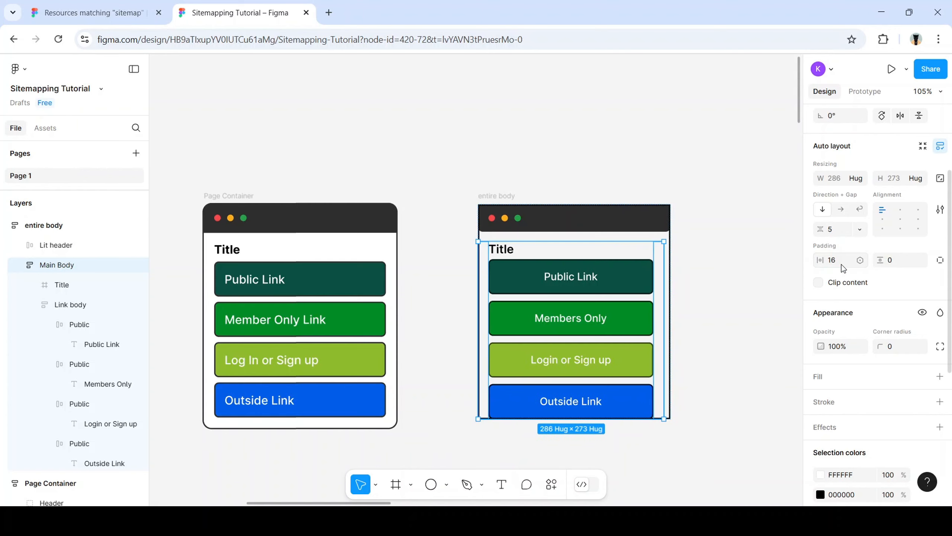
left_click(892, 261)
type("16")
key("Return")
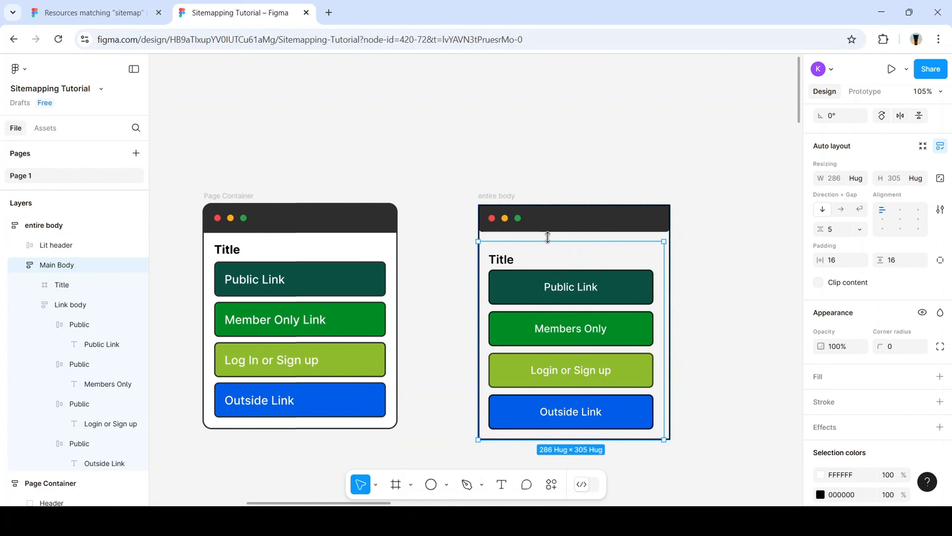
Compare the 296 × 42 Lit header bar with the Page Container's top bar
left_click(618, 228)
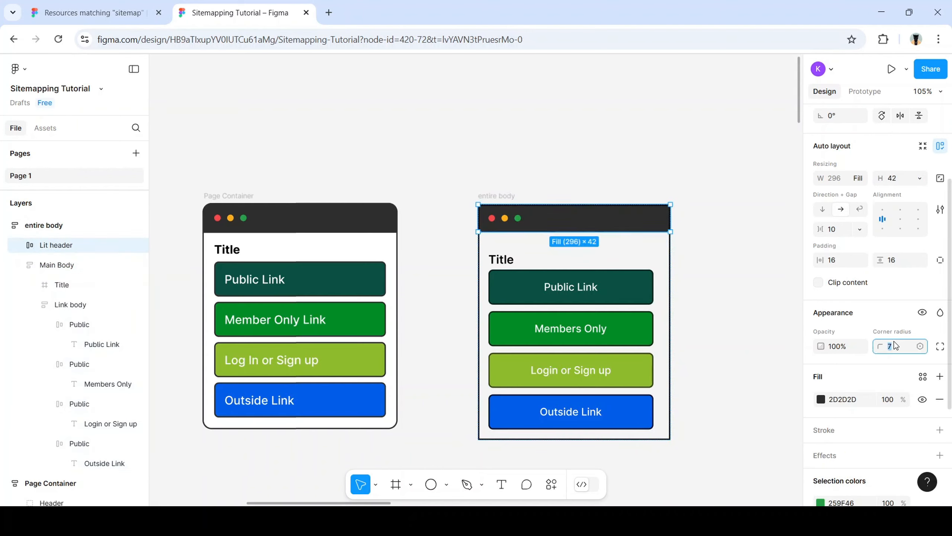
left_click(751, 252)
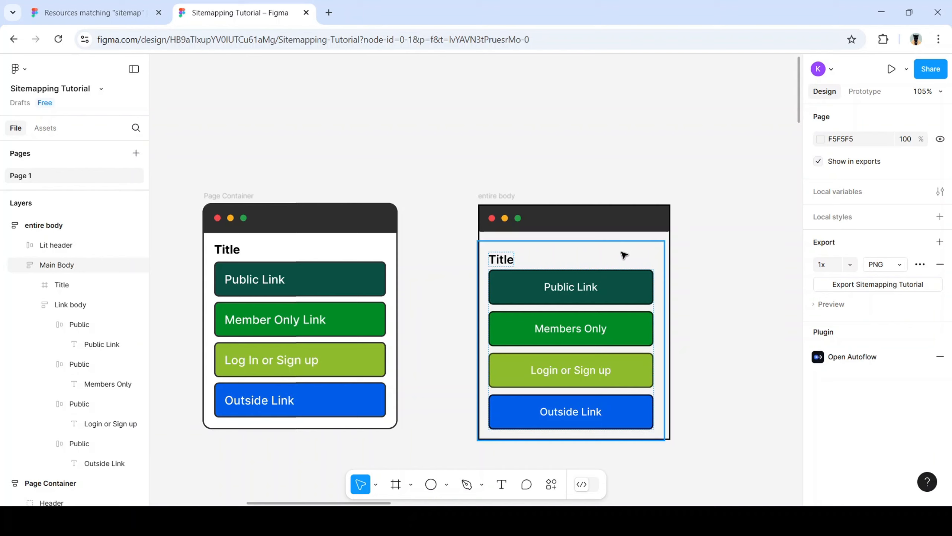
left_click(625, 224)
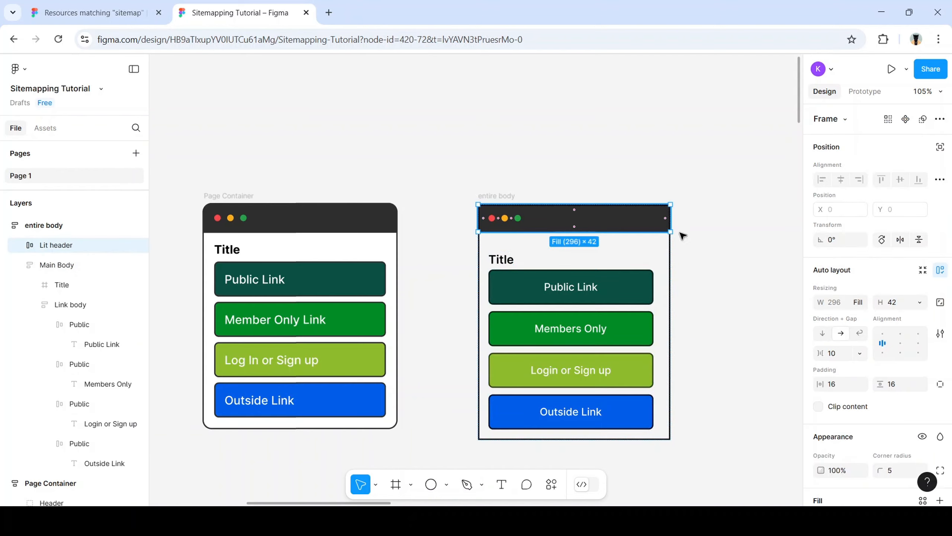
scroll(890, 399, "down", 2)
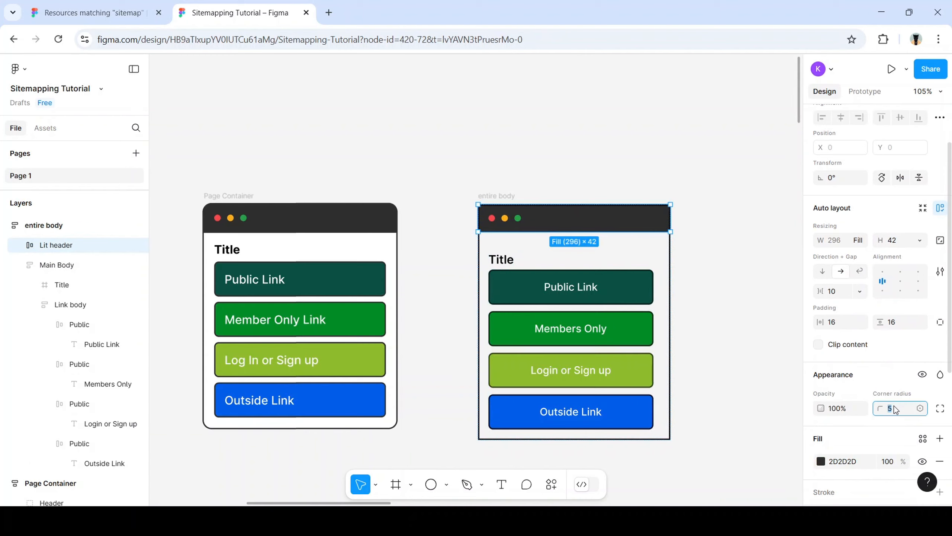
left_click(729, 294)
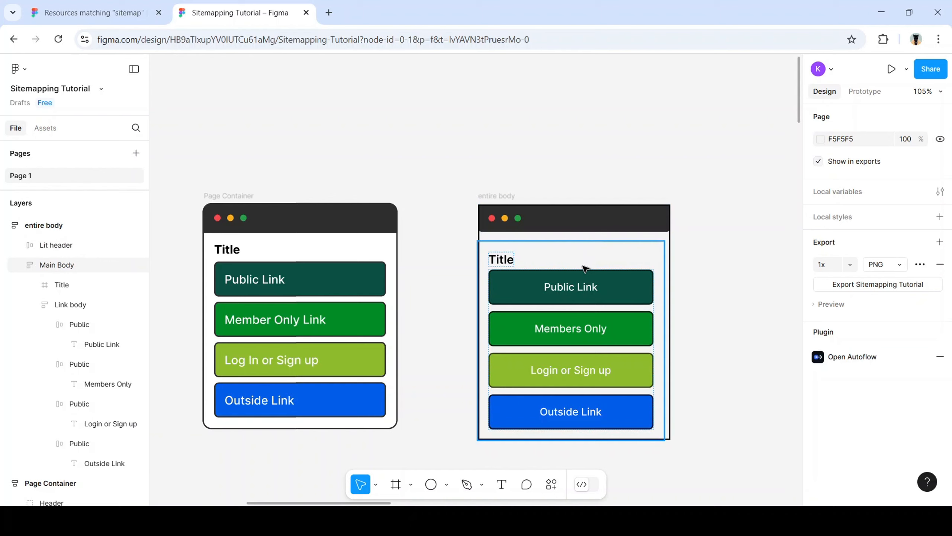
left_click(587, 218)
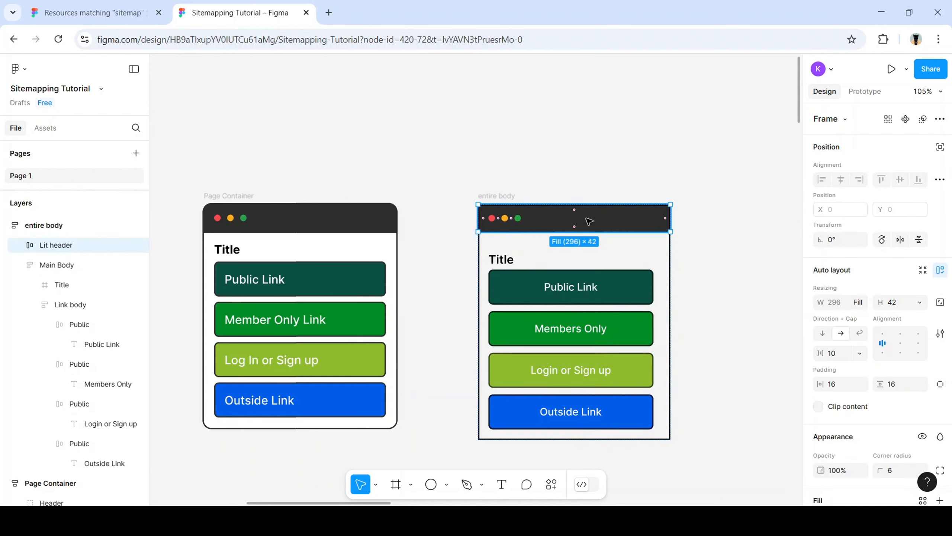
left_click(364, 218)
left_click(578, 220)
Inspect the original Page Container's header group and its Top Bar vector shape
left_click(312, 218)
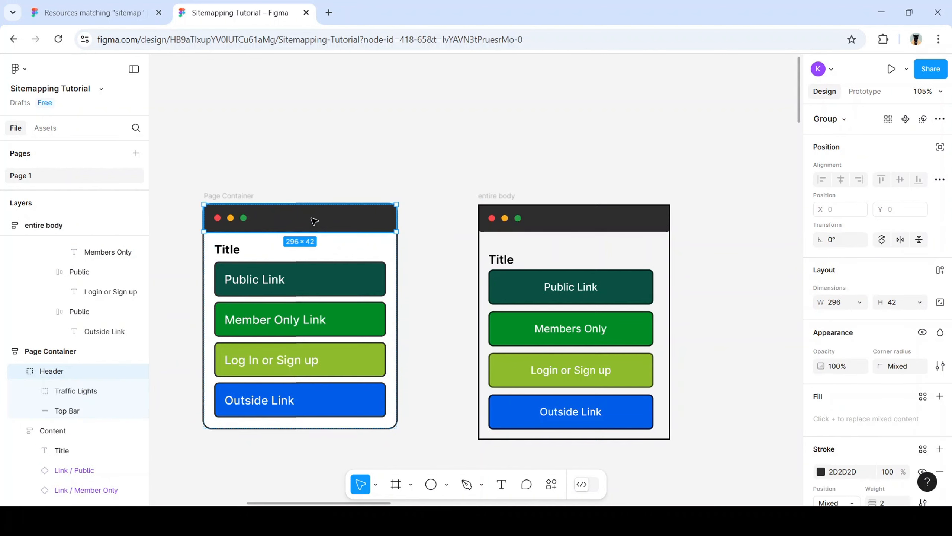
scroll(569, 247, "down", 1)
scroll(878, 306, "down", 3)
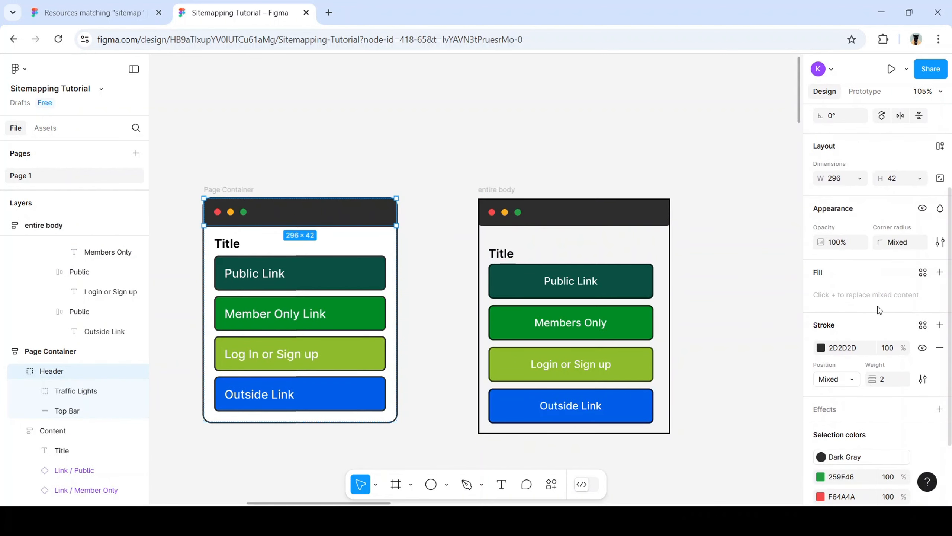
scroll(878, 307, "up", 3)
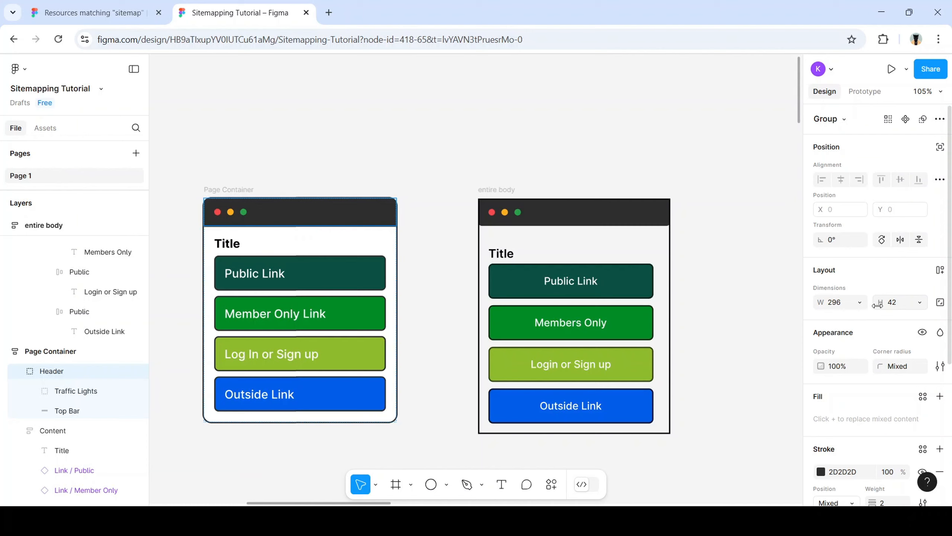
scroll(877, 305, "down", 2)
double_click(325, 219)
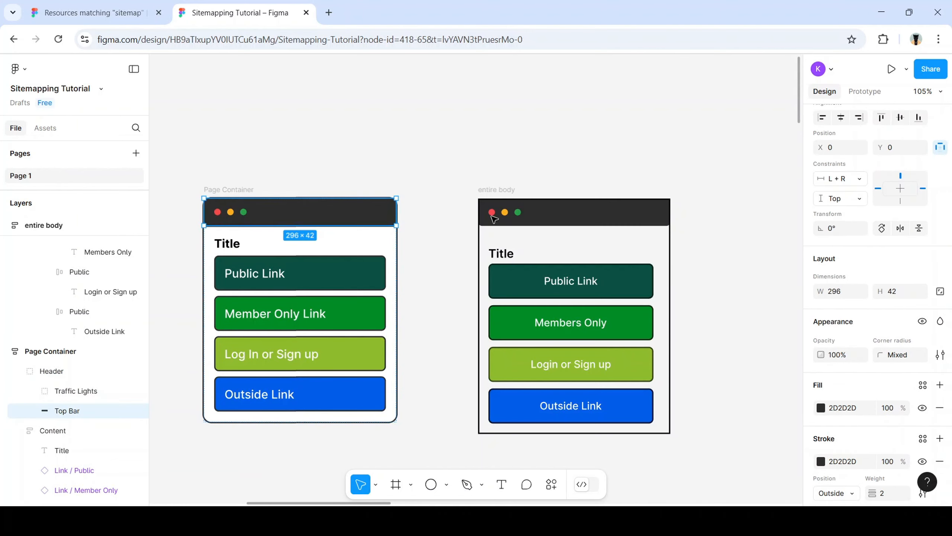
scroll(851, 312, "down", 1)
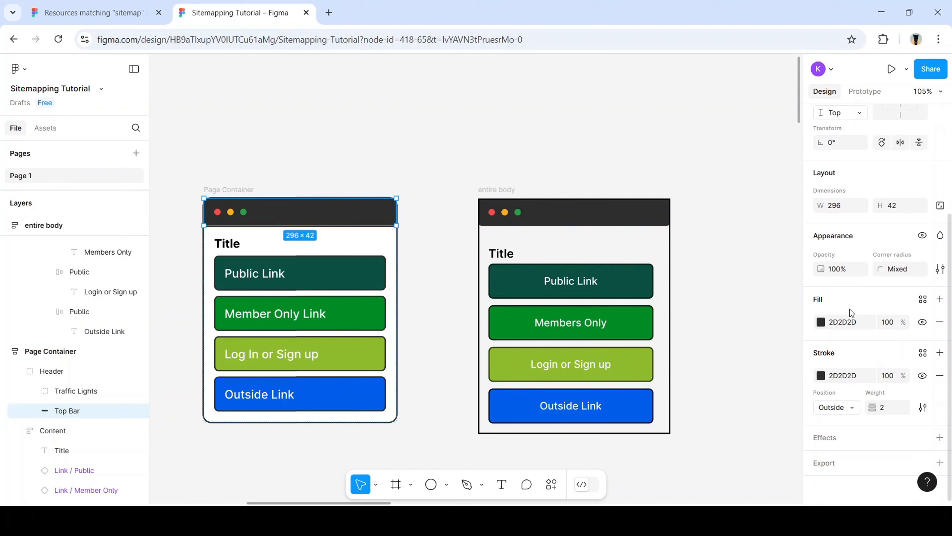
scroll(852, 312, "up", 5)
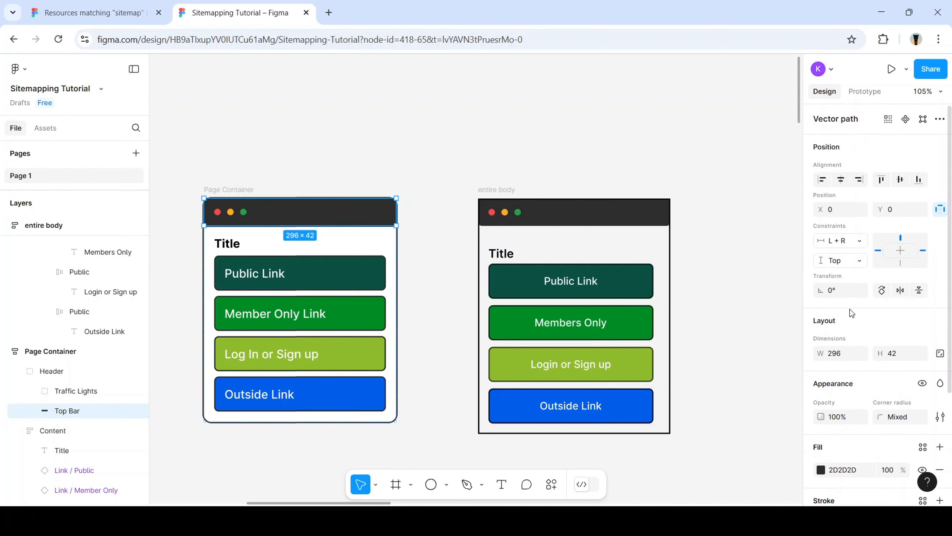
scroll(851, 313, "down", 5)
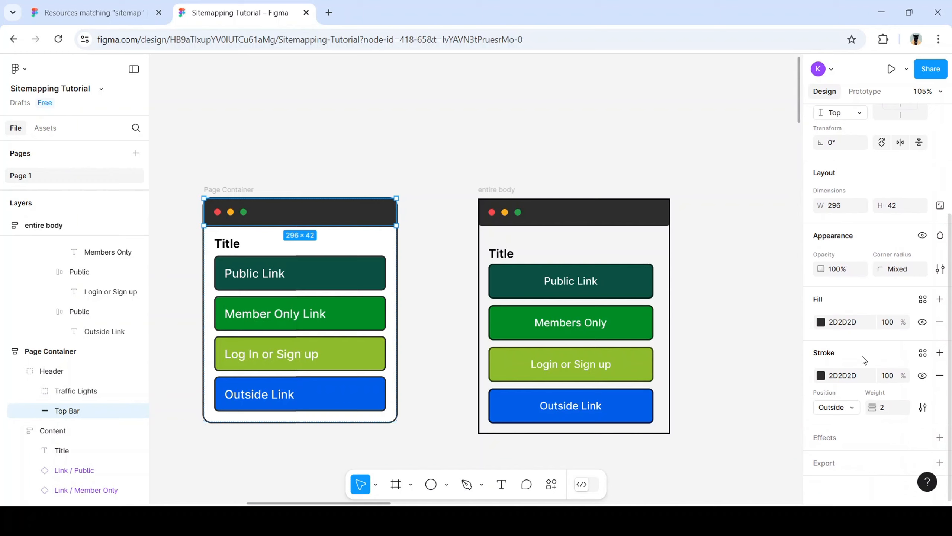
double_click(350, 218)
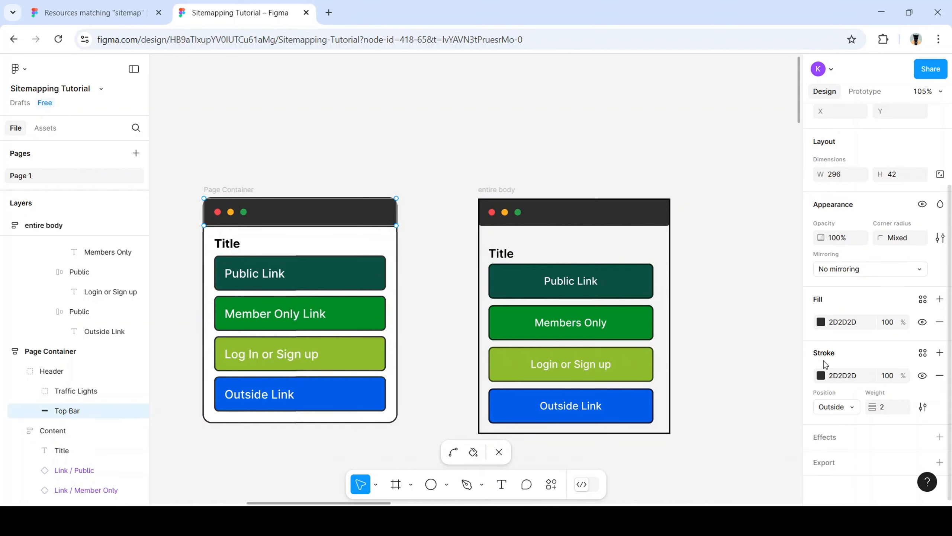
Set the Lit header bar's corner radius to 7
left_click(621, 215)
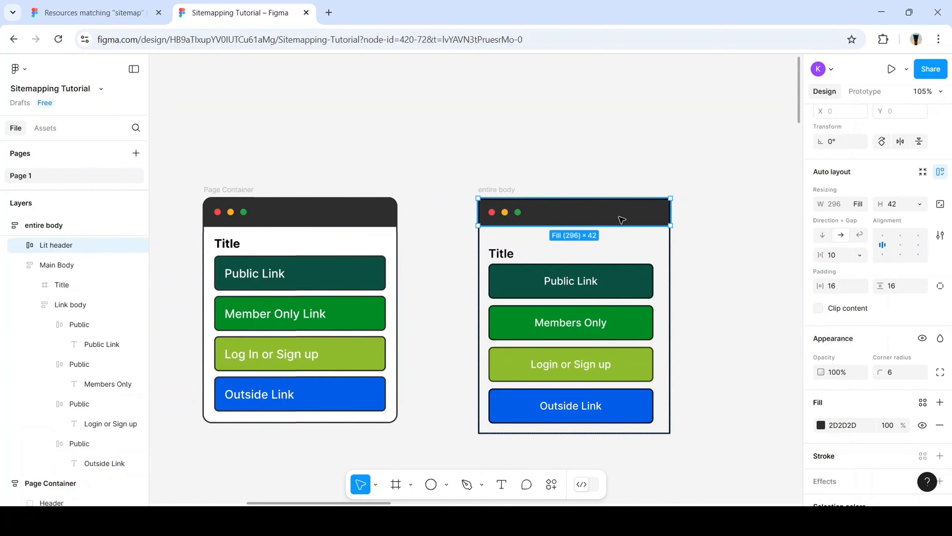
scroll(875, 303, "down", 6)
scroll(844, 312, "up", 5)
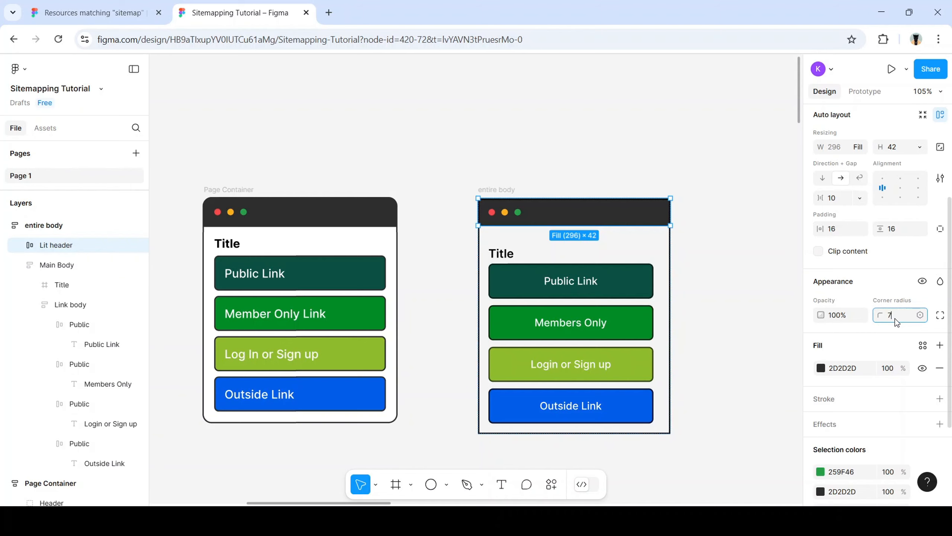
type("7")
key("Return")
scroll(860, 335, "down", 2)
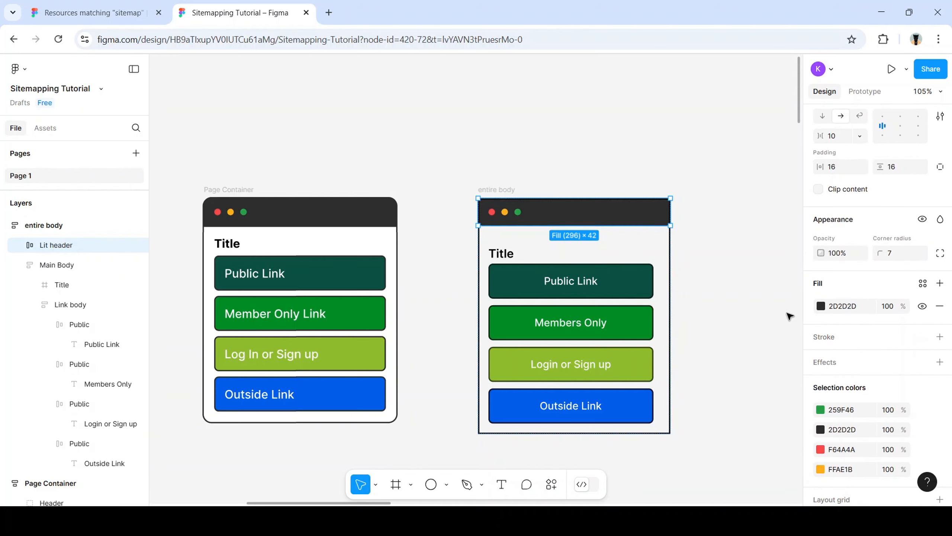
left_click(723, 232)
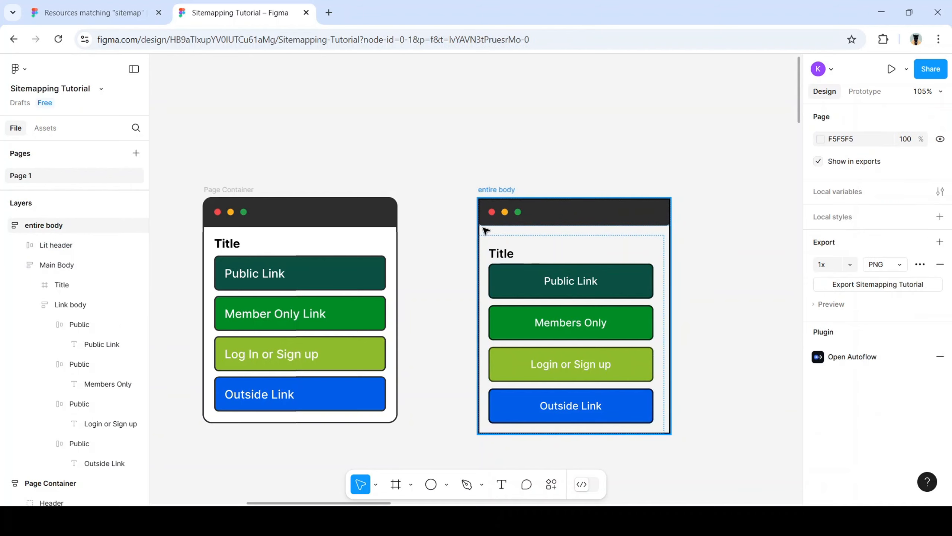
Switch the entire body frame's stroke position to Outside
left_click(485, 230)
scroll(899, 331, "down", 3)
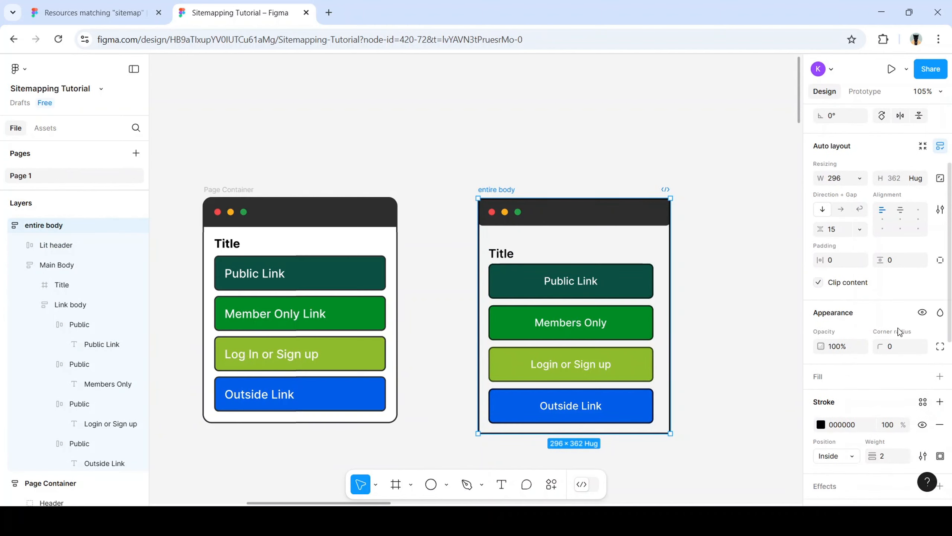
scroll(899, 332, "down", 3)
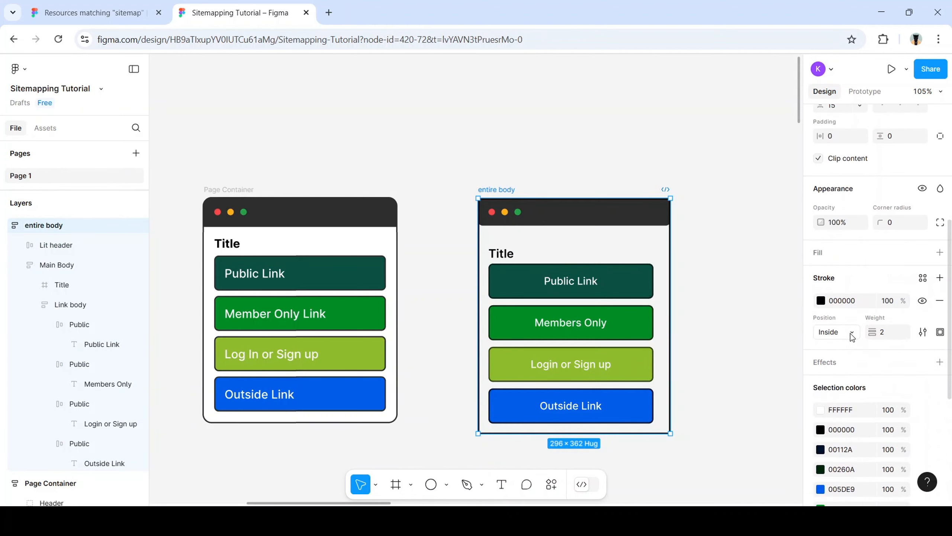
left_click(851, 333)
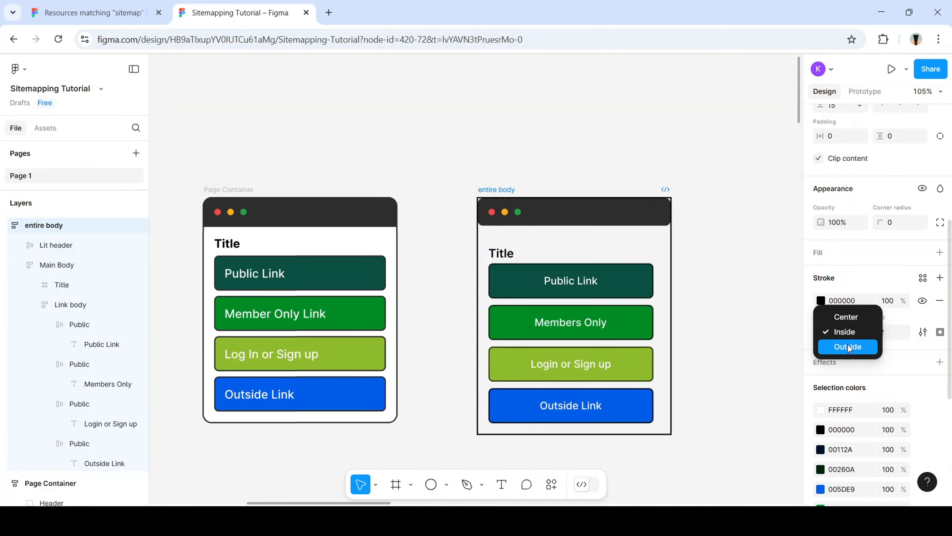
left_click(848, 346)
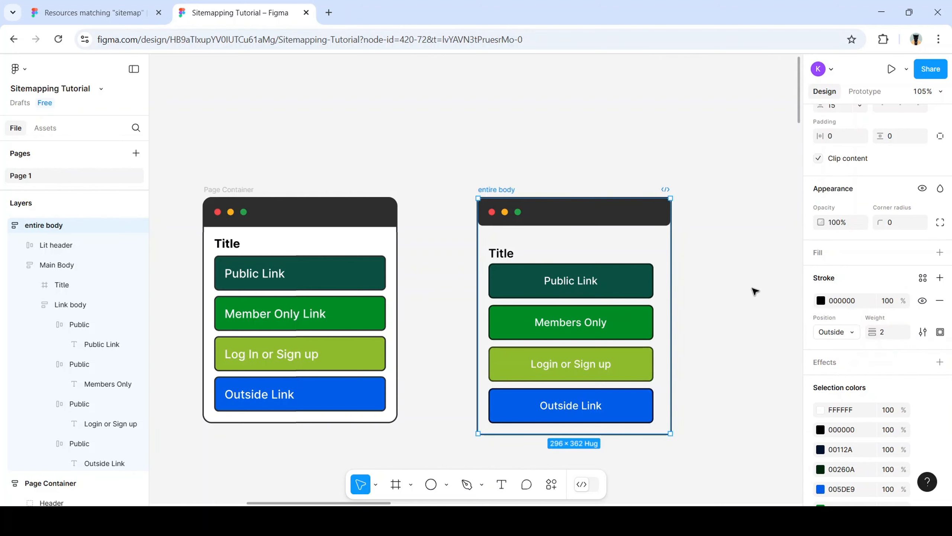
scroll(874, 343, "up", 3)
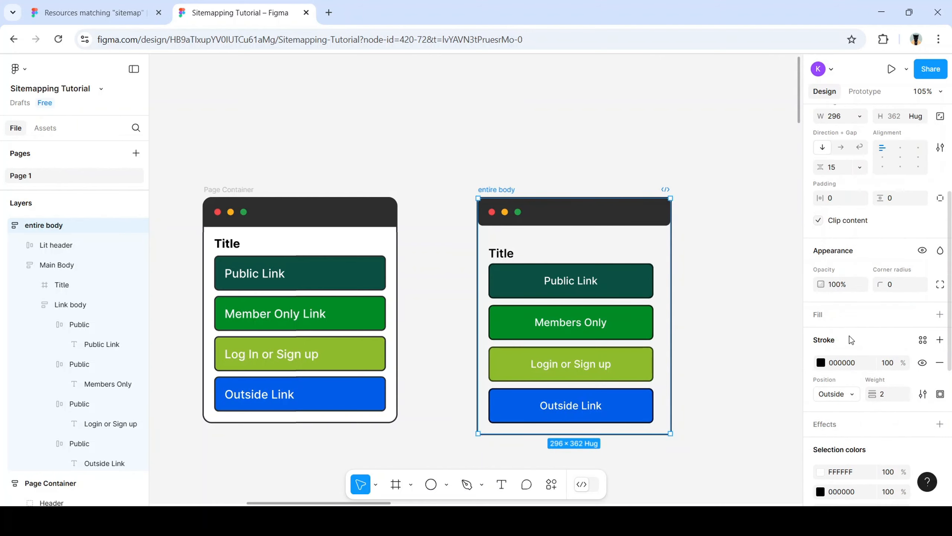
Set the entire body frame's stroke back to Inside and reselect the Lit header
left_click(721, 264)
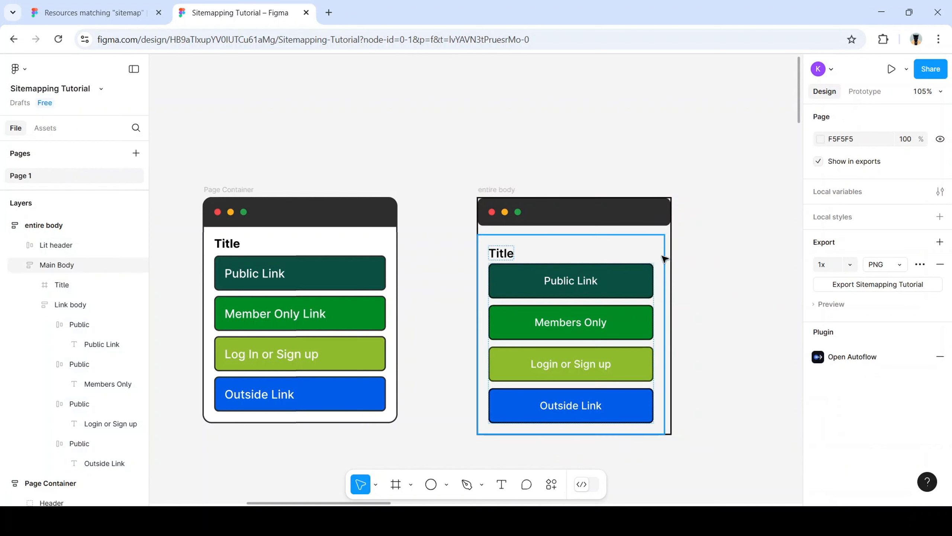
left_click(649, 217)
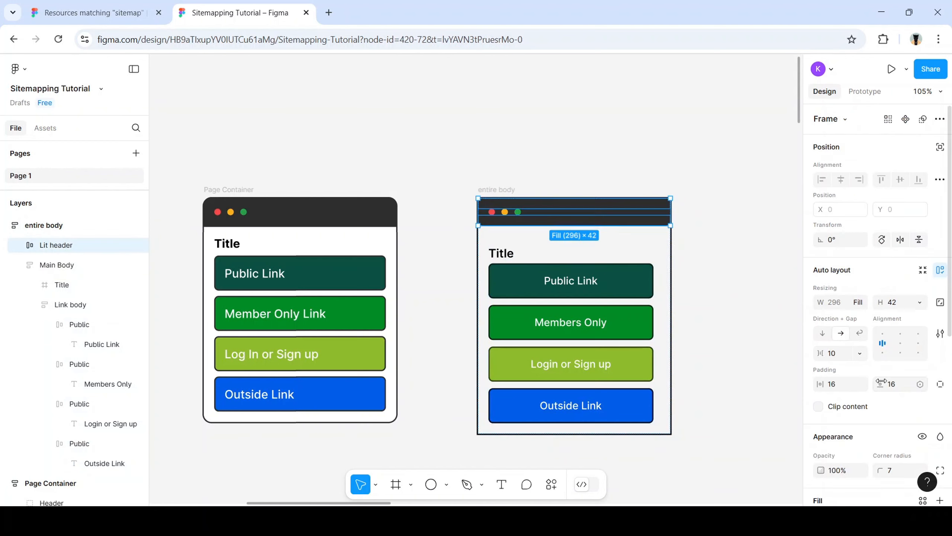
scroll(899, 412, "down", 2)
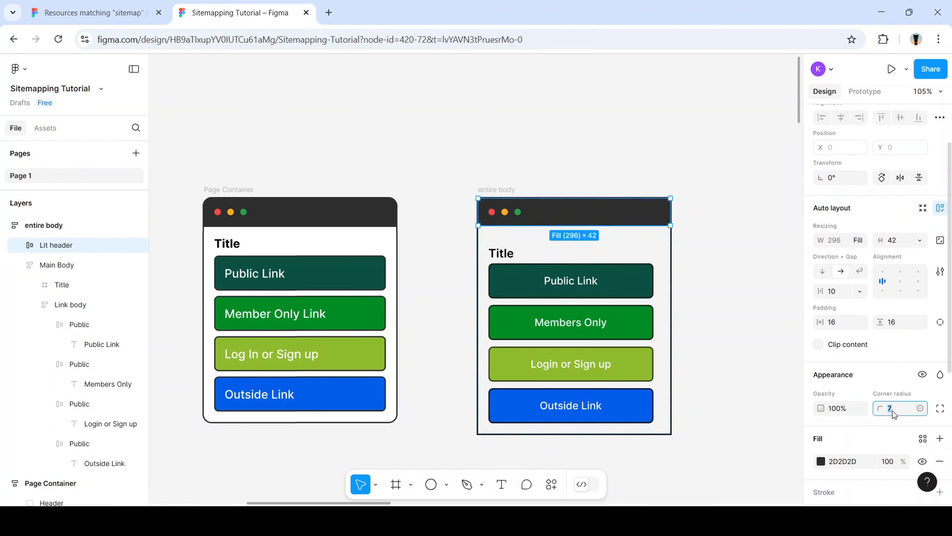
left_click(719, 282)
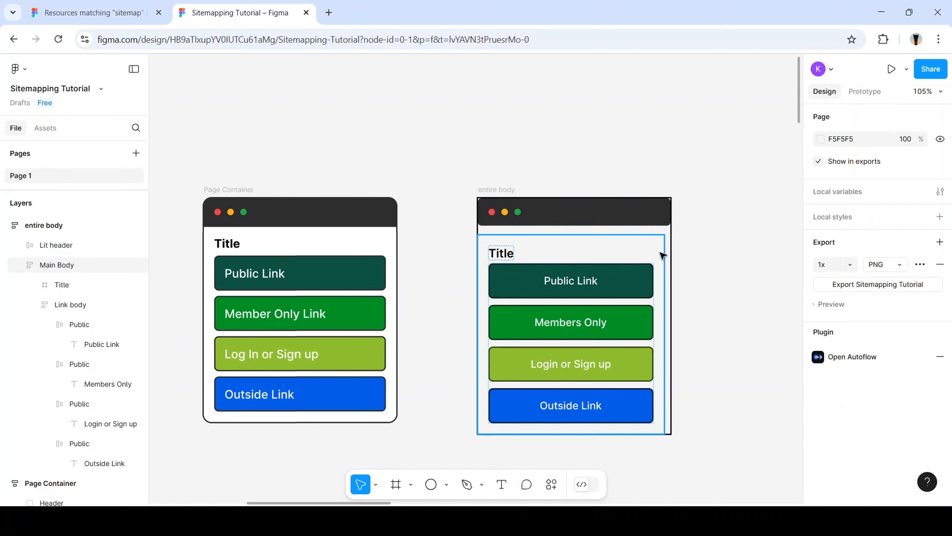
left_click(671, 236)
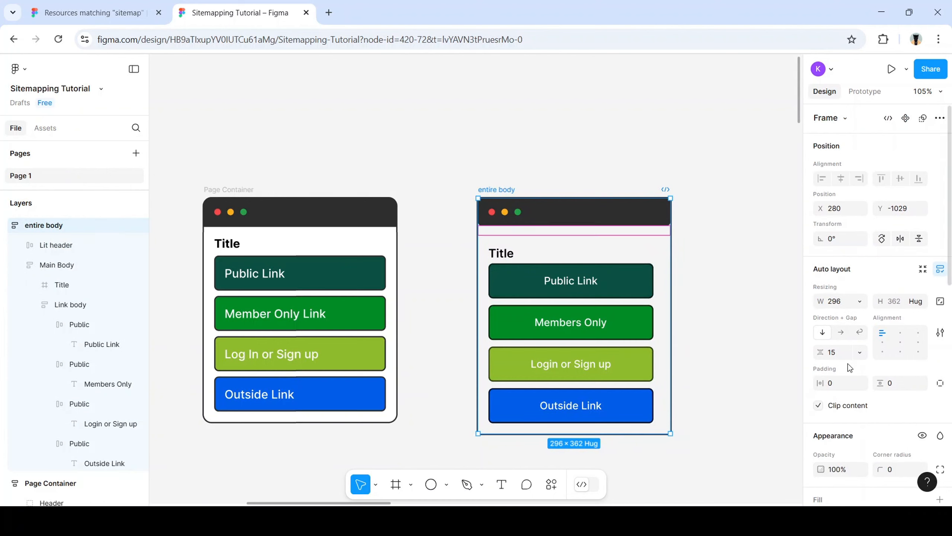
scroll(848, 366, "down", 5)
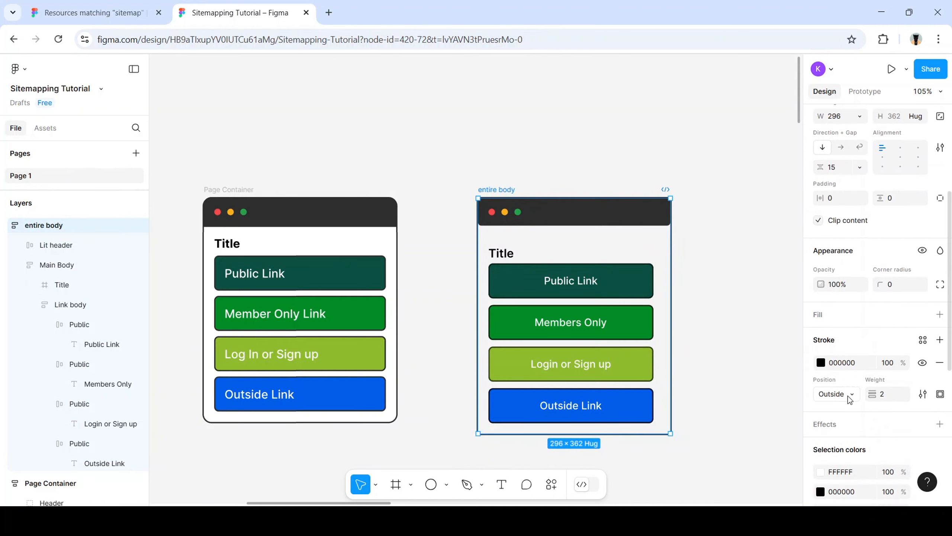
left_click(850, 398)
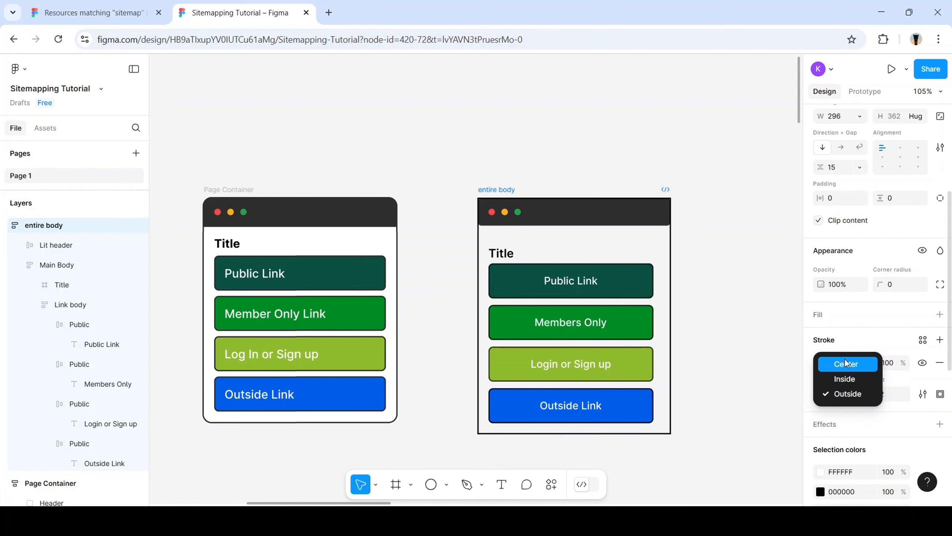
left_click(845, 379)
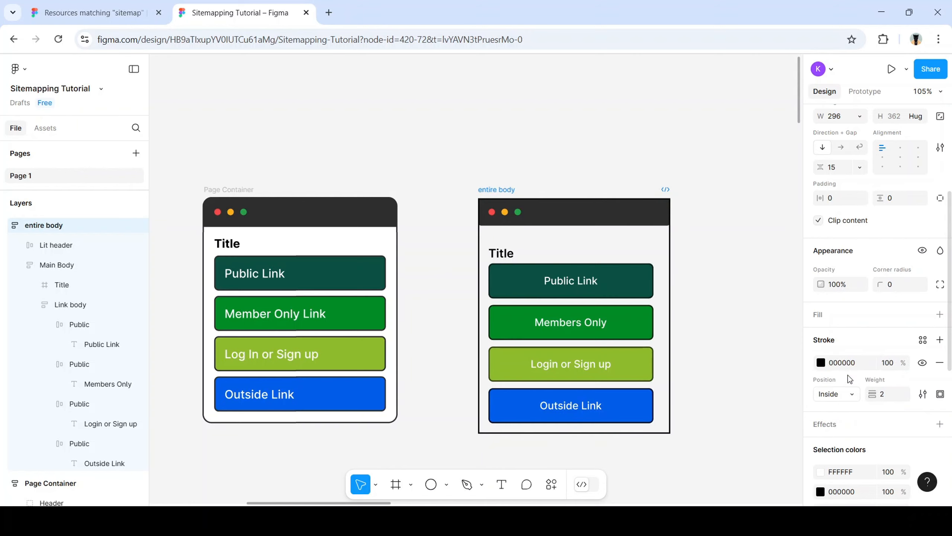
left_click(644, 216)
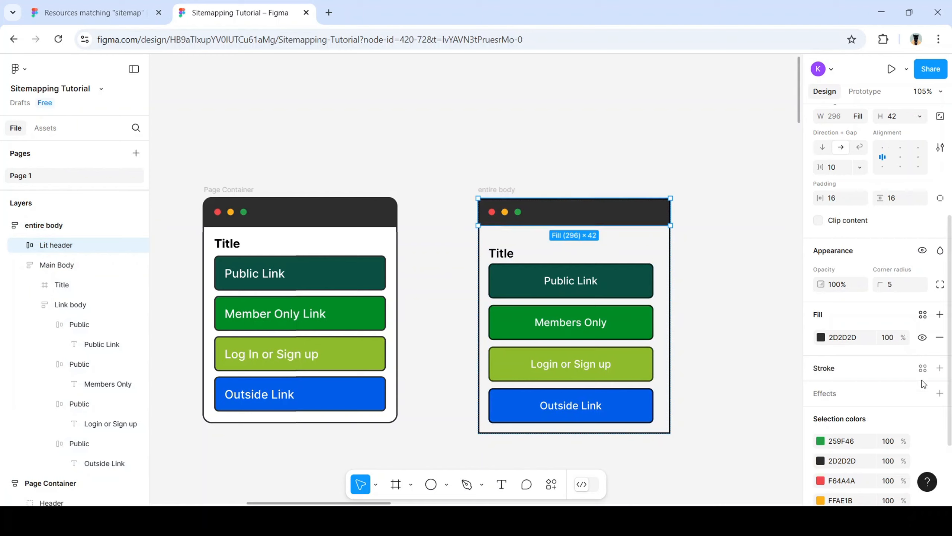
Stretch Main Body to fill the 296 px parent width, undoing a trial widening of entire body
left_click(891, 285)
left_click(744, 263)
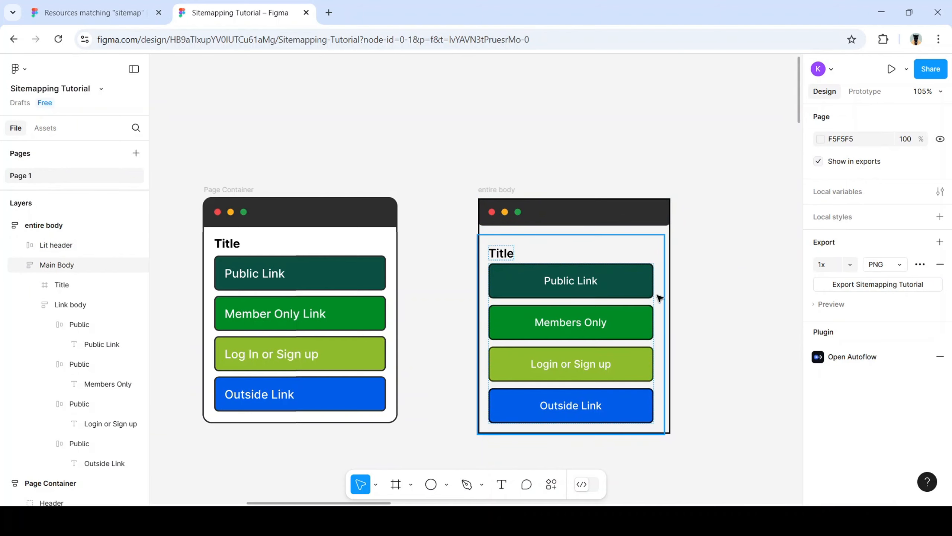
left_click(659, 324)
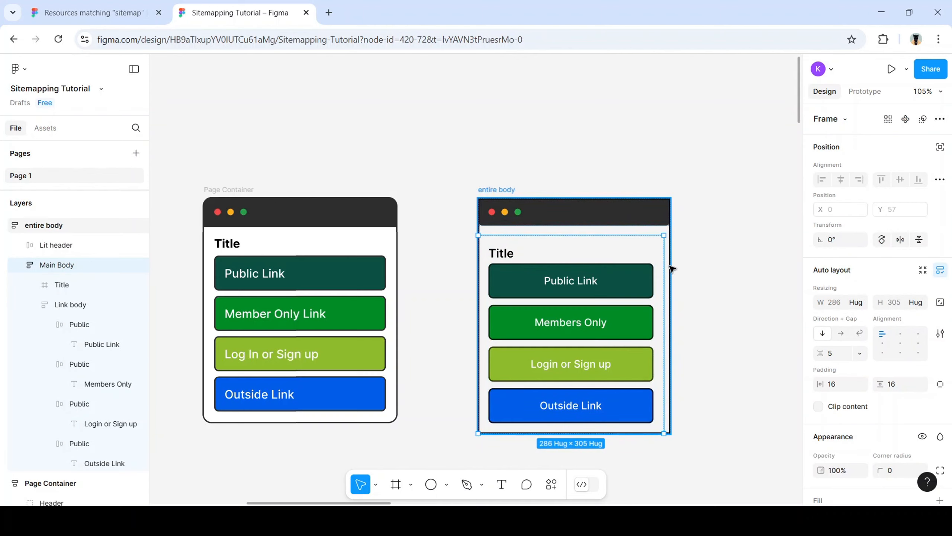
left_click_drag(671, 267, 746, 280)
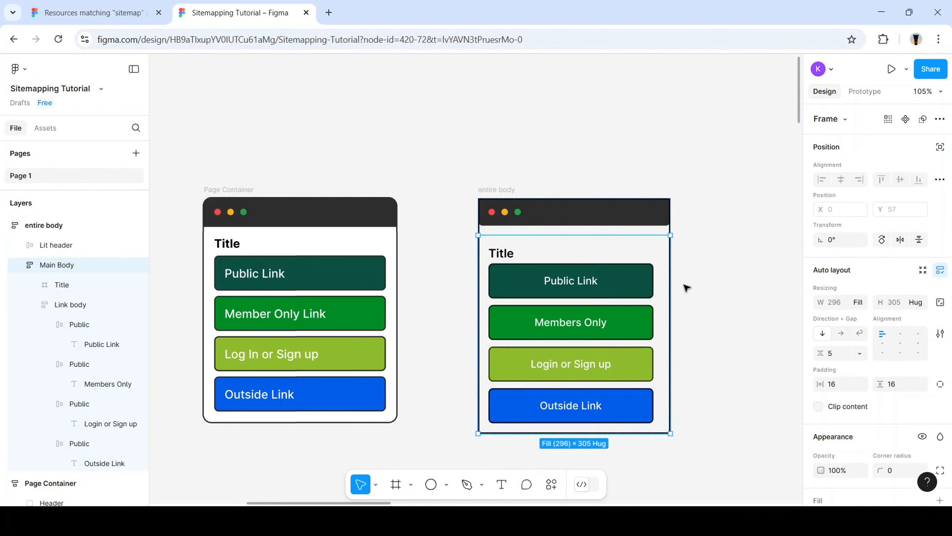
left_click(513, 189)
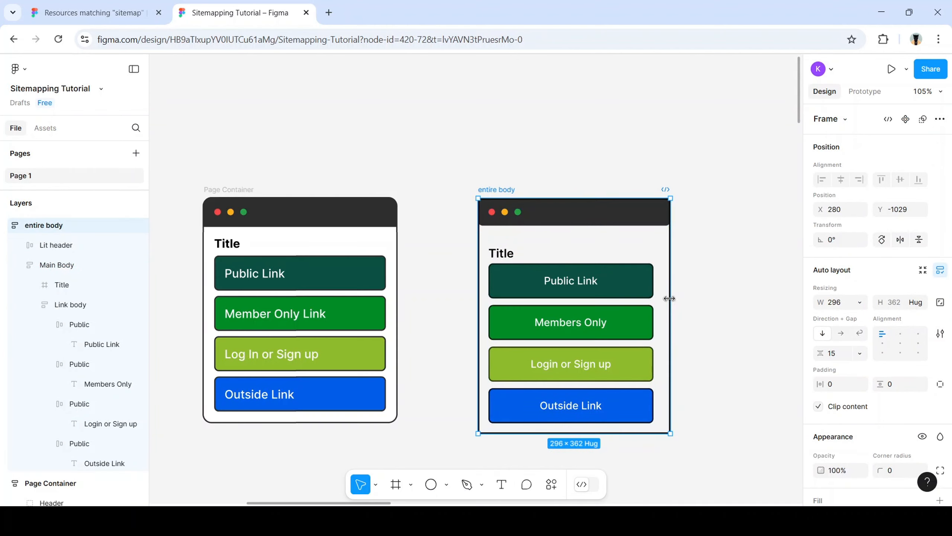
left_click_drag(671, 292, 676, 318)
key("ctrl+z")
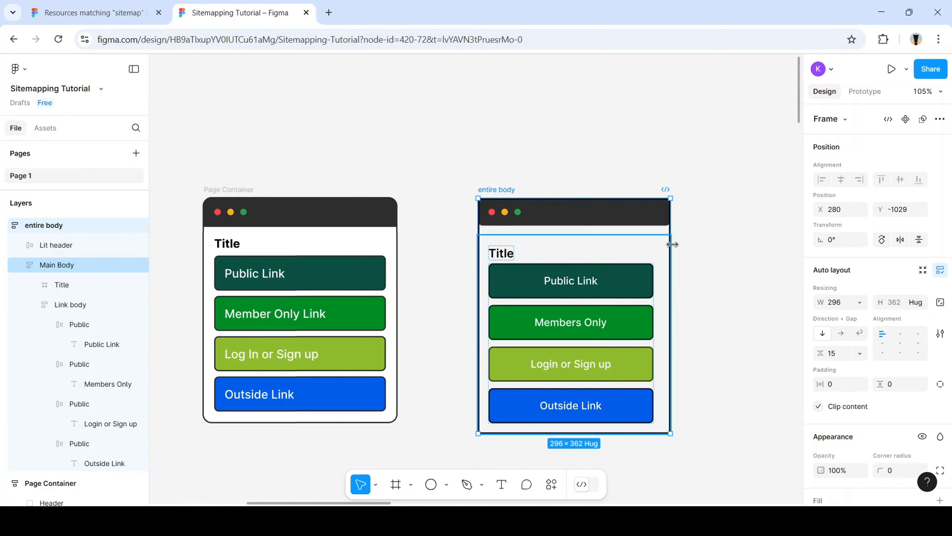
Keep Main Body's width on Fill container and test resizing both frames
left_click(605, 264)
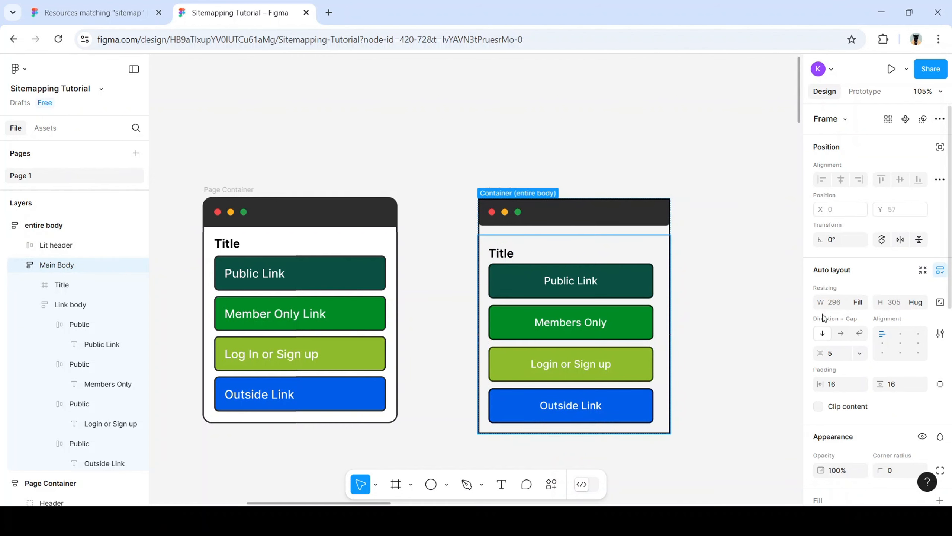
left_click(859, 303)
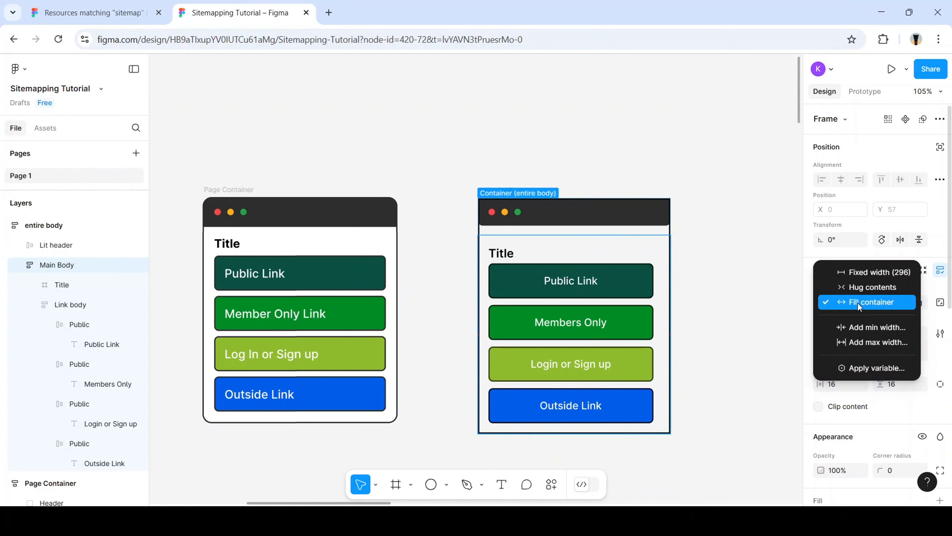
left_click(861, 305)
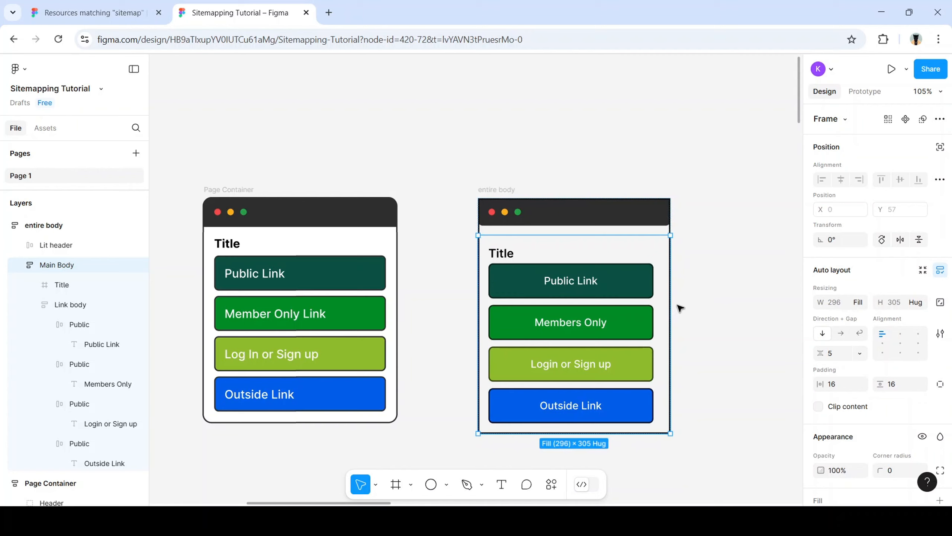
left_click_drag(669, 305, 727, 320)
left_click(726, 295)
left_click(521, 190)
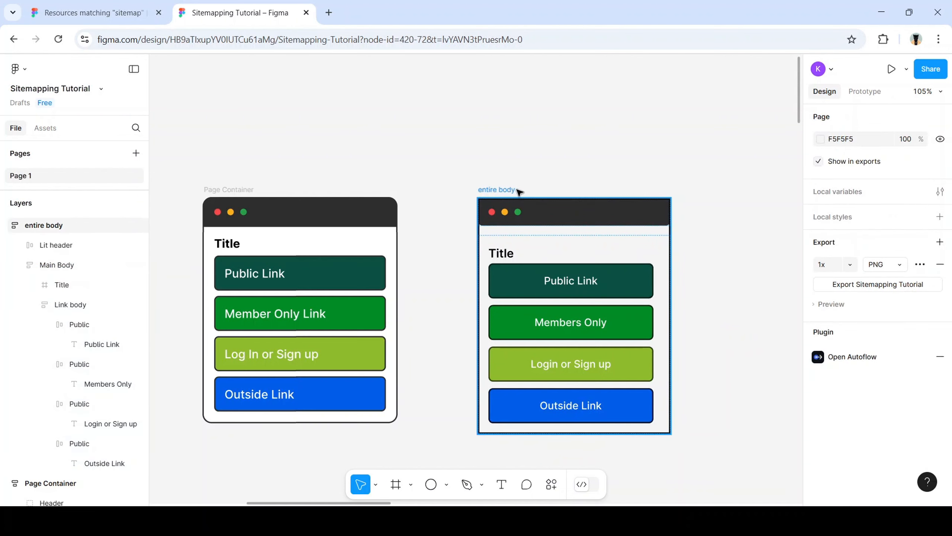
mouse_move(670, 287)
left_mouse_down()
mouse_move(740, 288)
mouse_move(682, 300)
left_mouse_up()
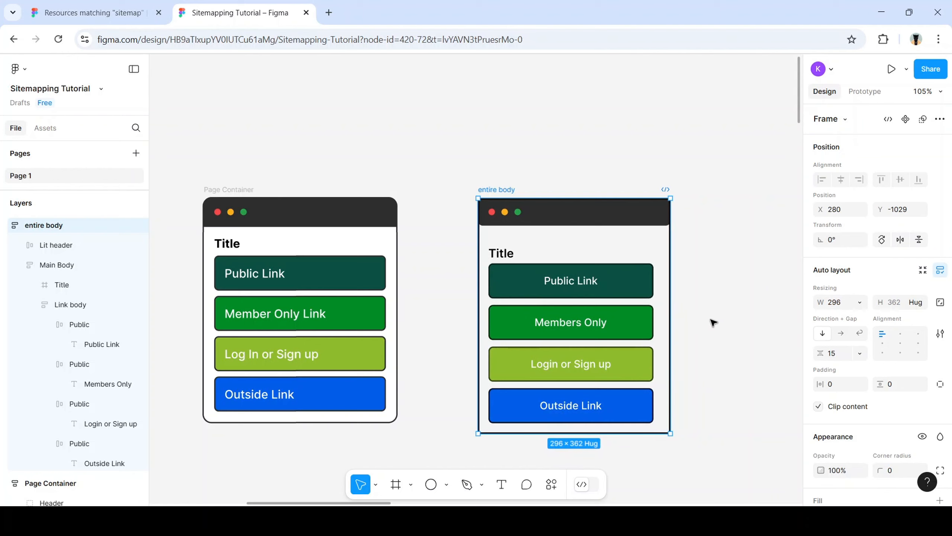
Try Fill container for Main Body's height, then return it to a fixed 305
left_click(700, 341)
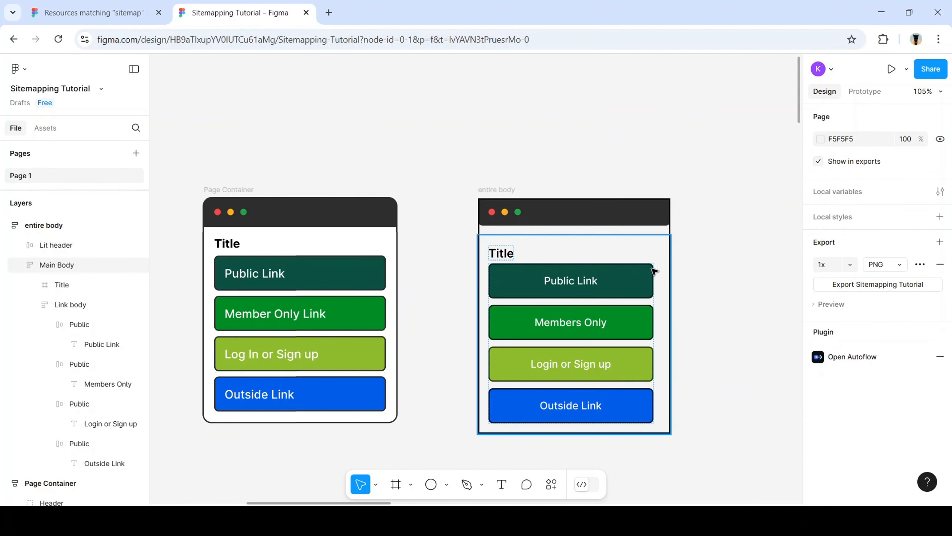
left_click(96, 265)
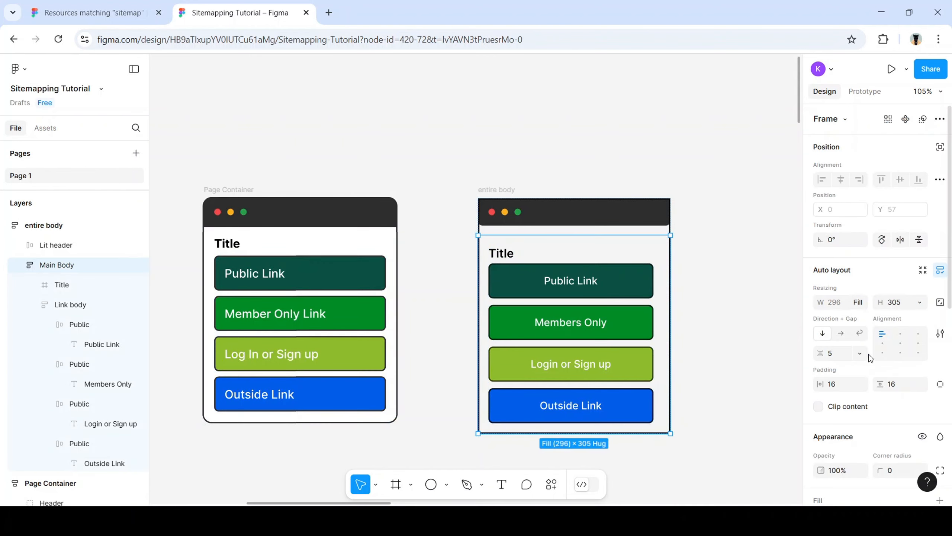
scroll(862, 357, "down", 3)
scroll(837, 352, "down", 1)
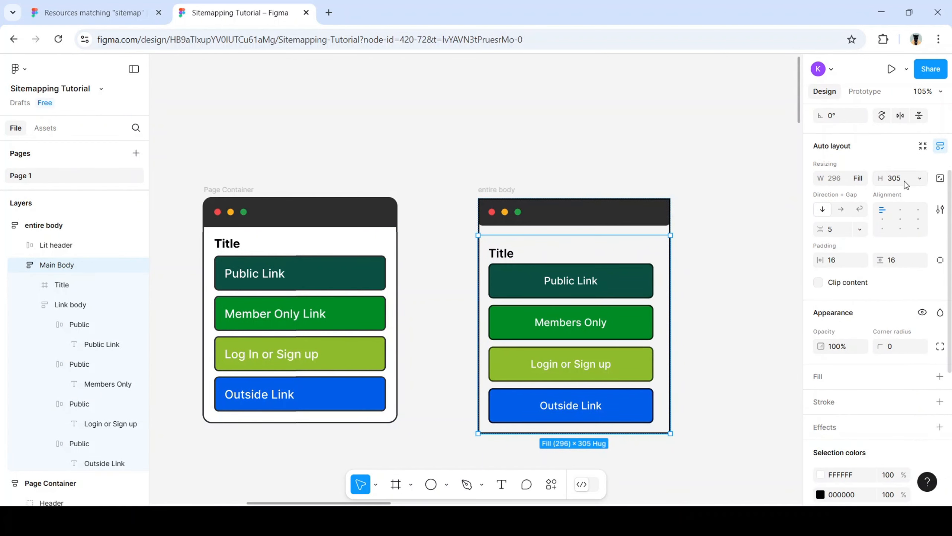
left_click(920, 178)
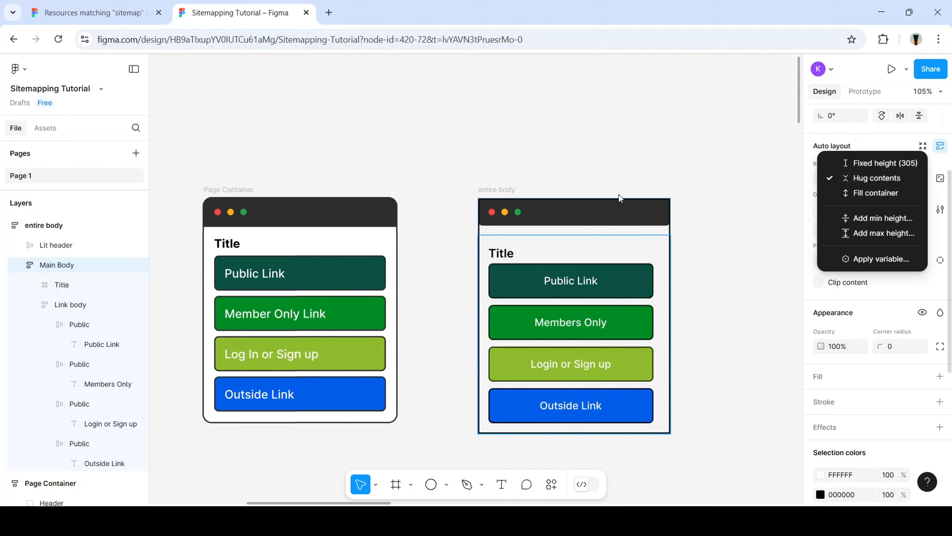
left_click(869, 191)
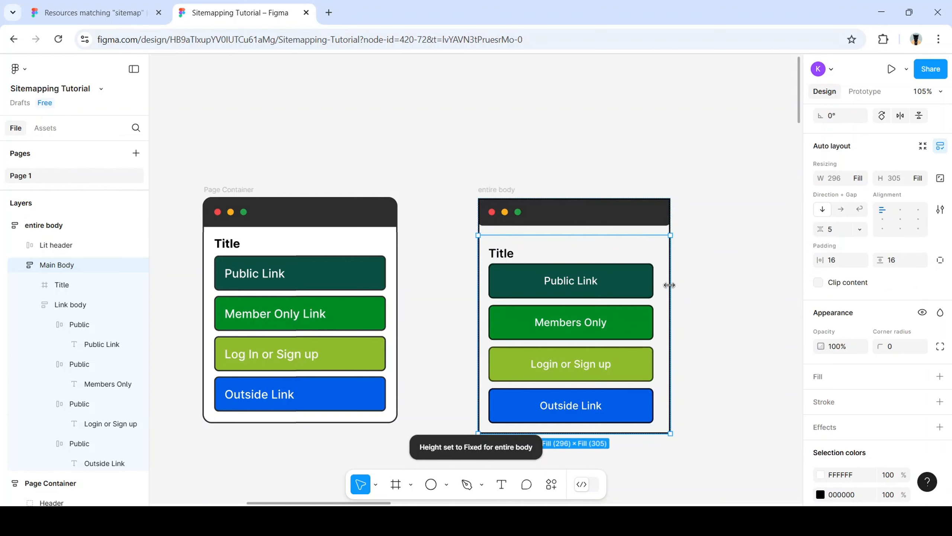
left_click_drag(712, 283, 672, 296)
mouse_move(607, 450)
left_mouse_down()
mouse_move(611, 473)
mouse_move(613, 433)
left_mouse_up()
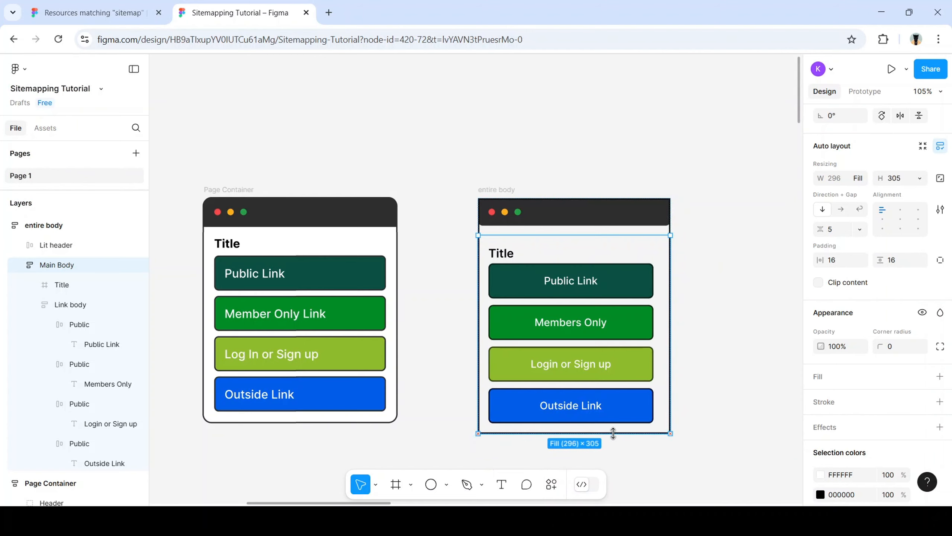
left_click(706, 372)
Set the entire body frame's width to Hug contents, keeping its height fixed
left_click(509, 192)
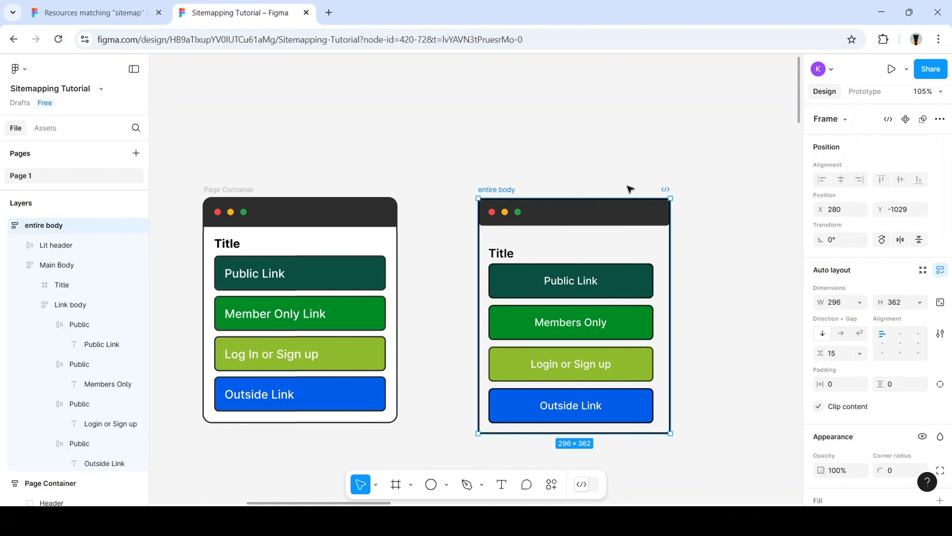
scroll(857, 244, "down", 2)
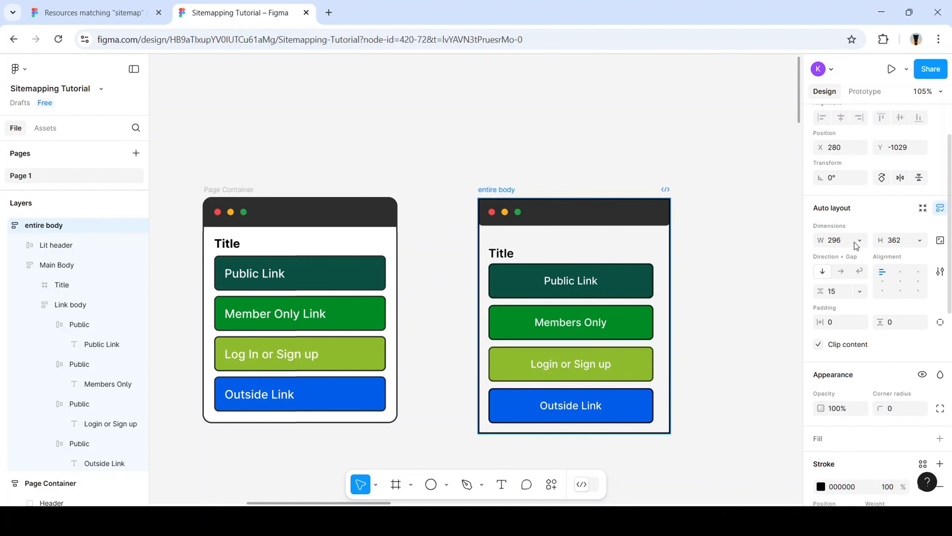
left_click(860, 240)
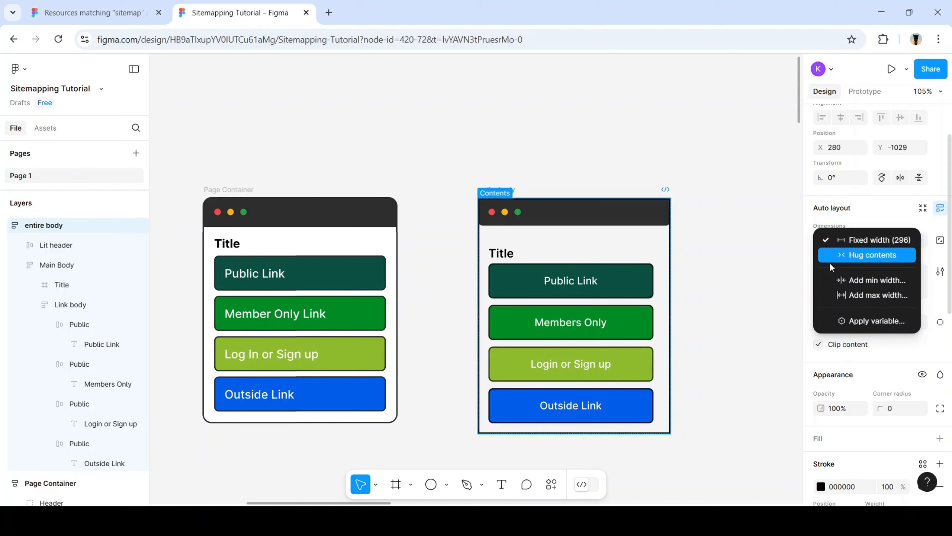
left_click(852, 256)
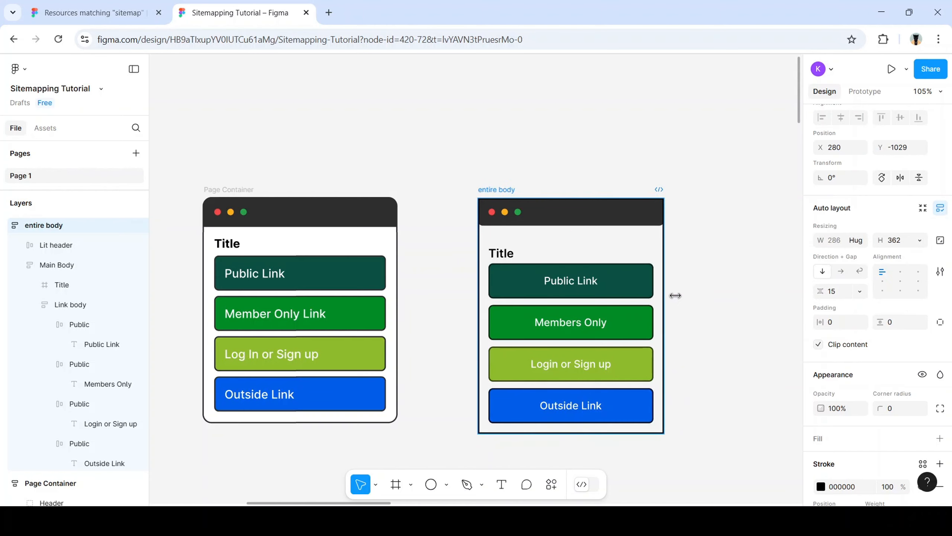
left_click_drag(671, 293, 662, 314)
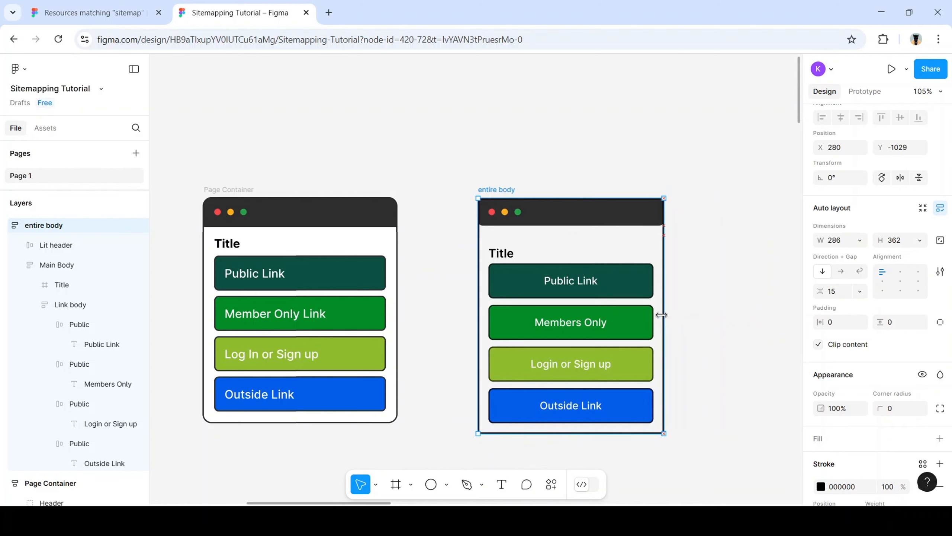
left_click(918, 242)
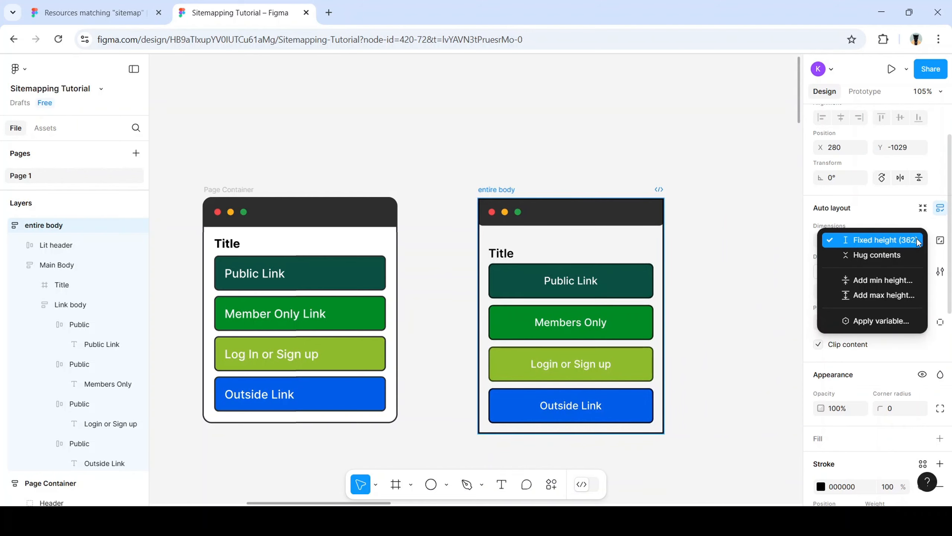
left_click(712, 317)
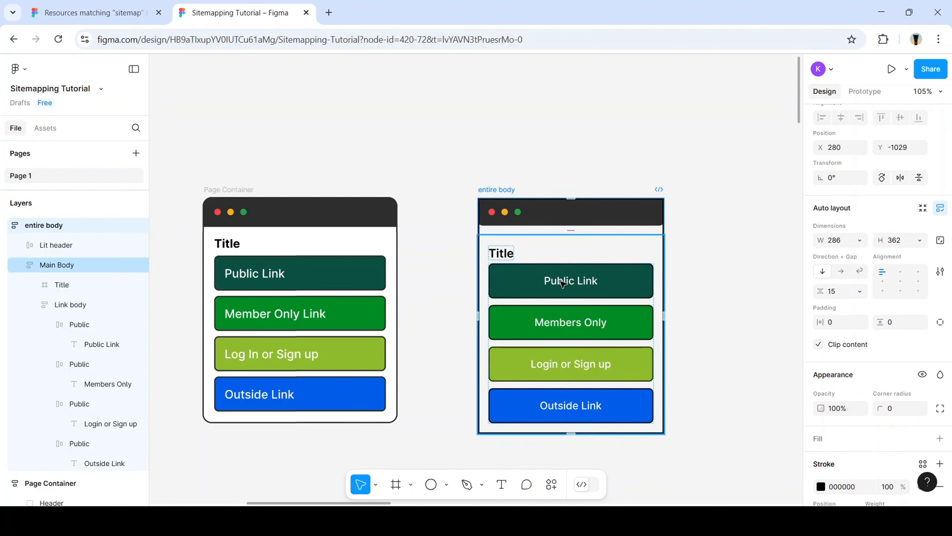
left_click(586, 264)
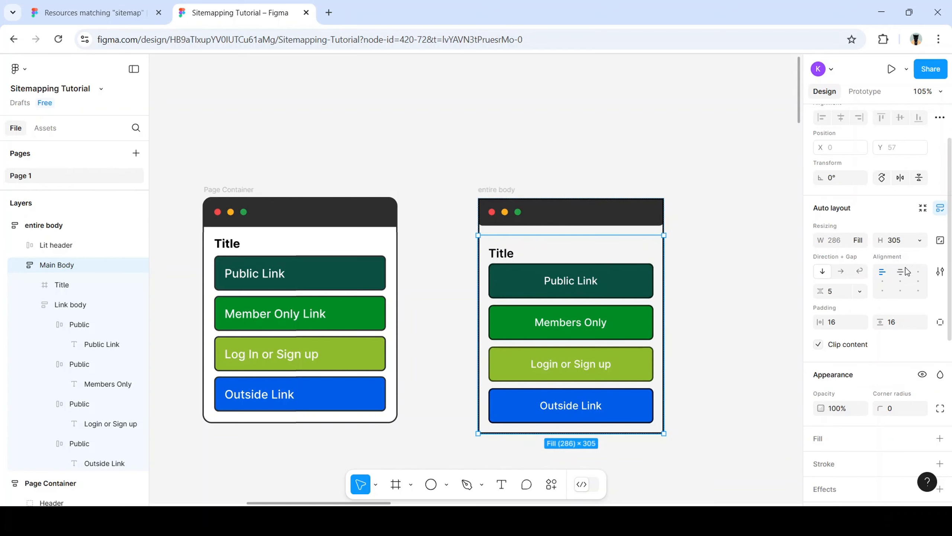
Keep Main Body on Fill width and make Link body fill the container width
left_click(859, 240)
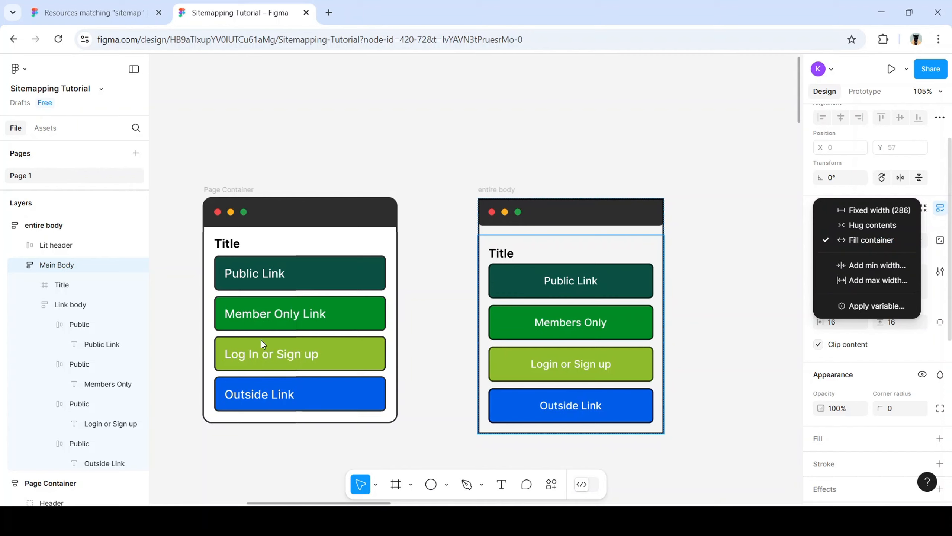
left_click(81, 302)
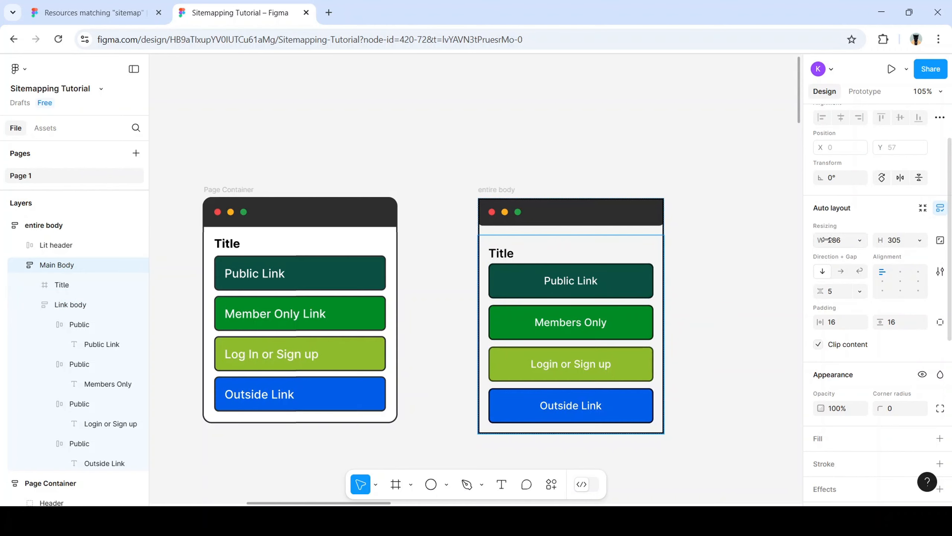
left_click(860, 243)
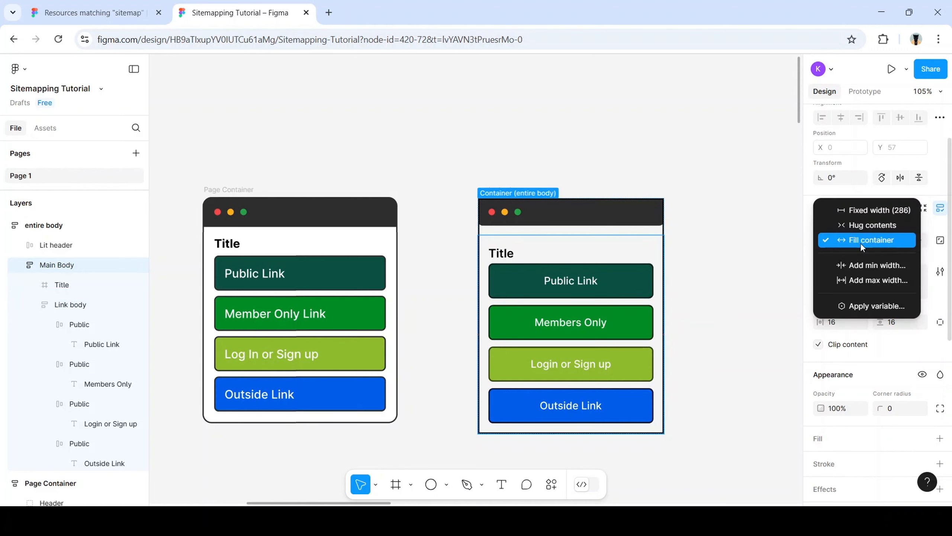
left_click(861, 243)
left_click(78, 265)
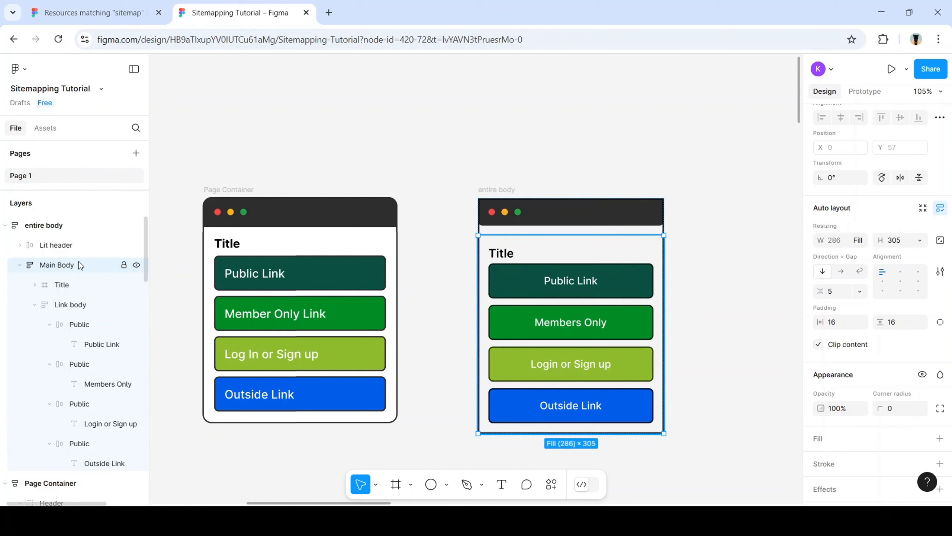
left_click(77, 290)
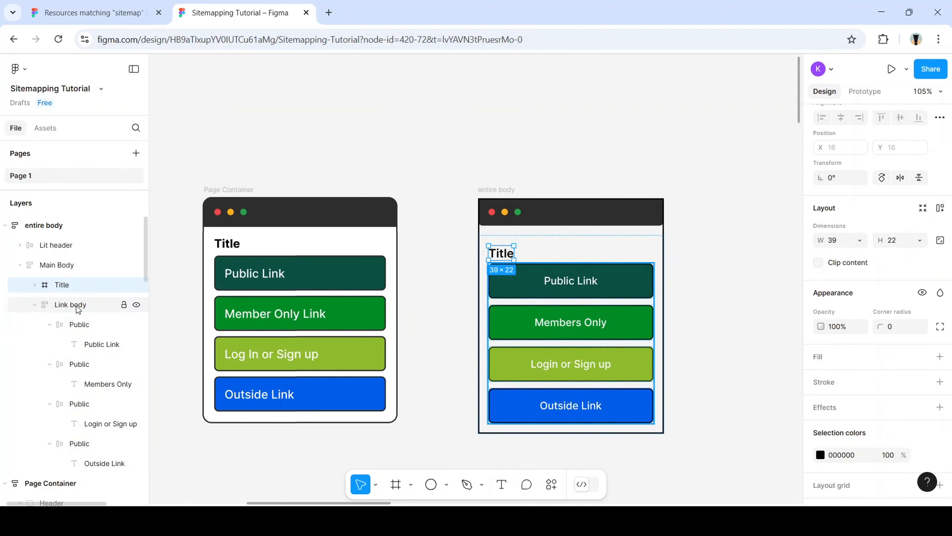
left_click(79, 309)
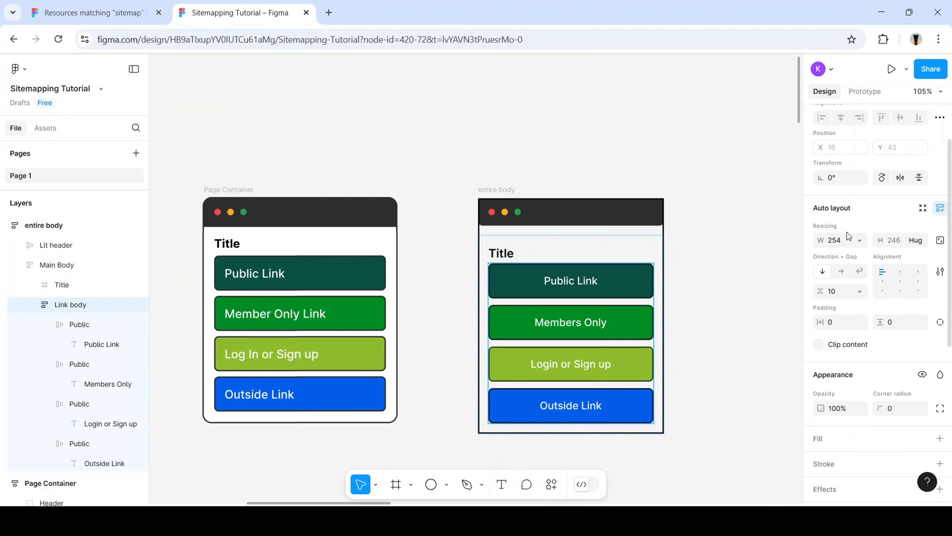
left_click(859, 239)
left_click(860, 268)
Narrow the entire body frame to 280 px wide and test stretching Main Body
left_click(73, 261)
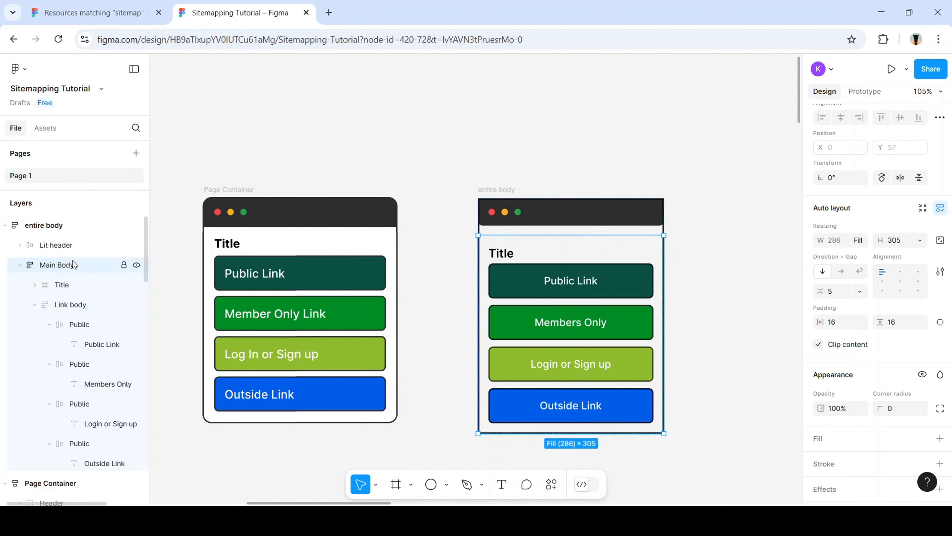
left_click(73, 230)
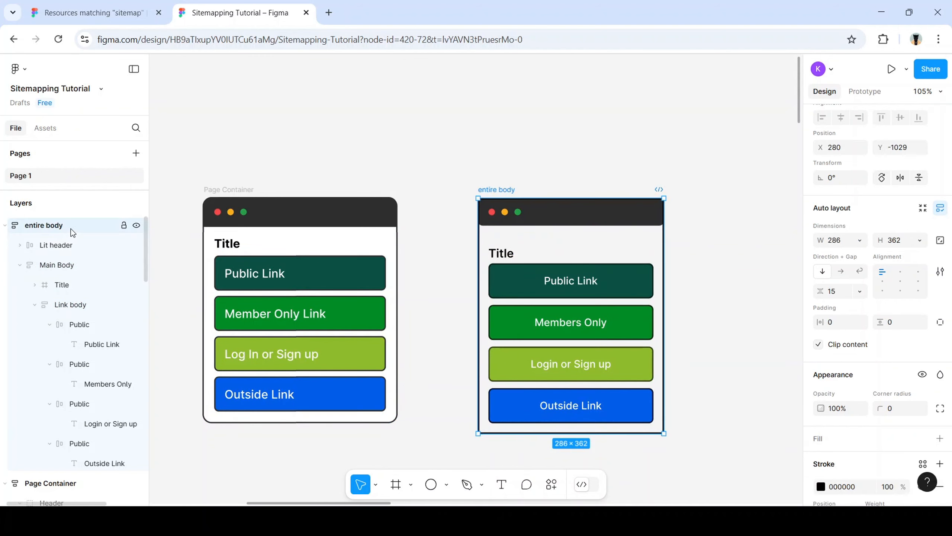
mouse_move(665, 314)
left_mouse_down()
mouse_move(786, 315)
mouse_move(641, 321)
mouse_move(755, 310)
mouse_move(661, 323)
left_mouse_up()
left_click(488, 290)
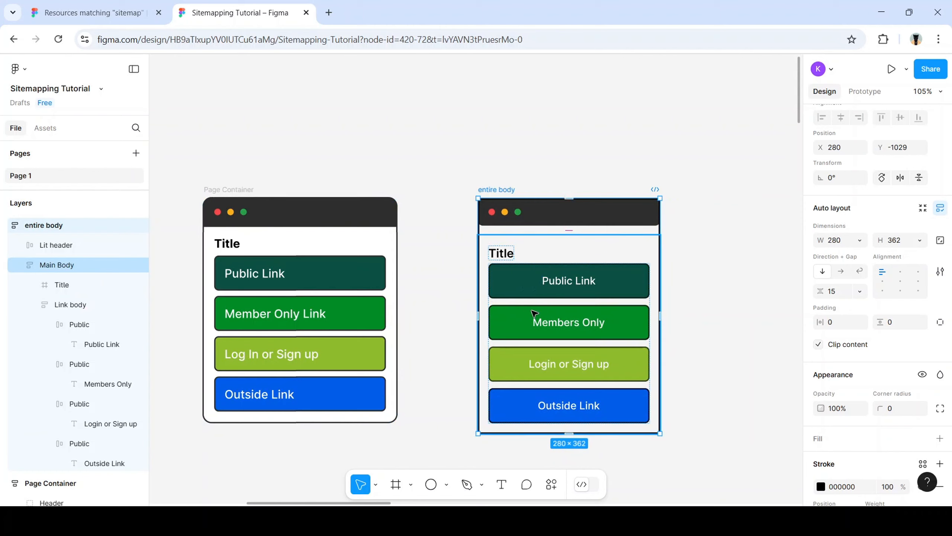
left_click(78, 299)
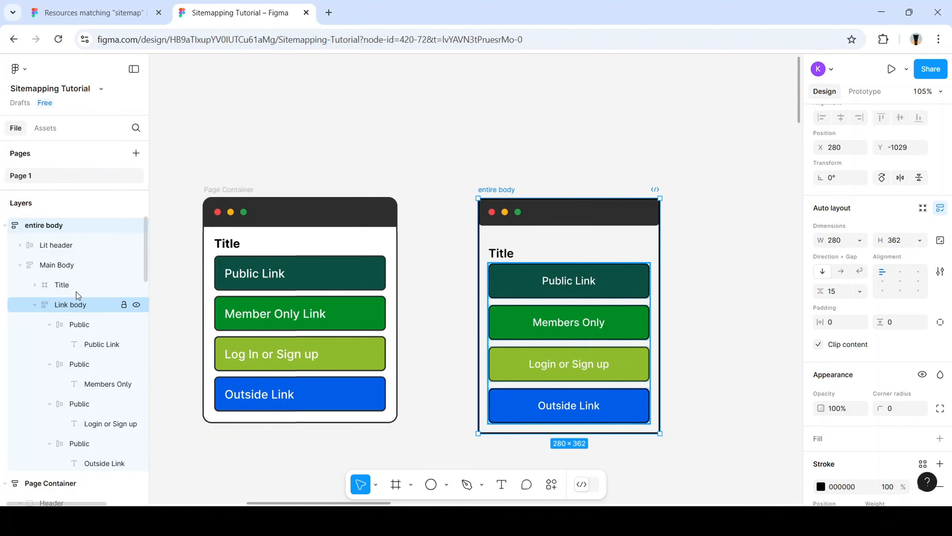
left_click(91, 311)
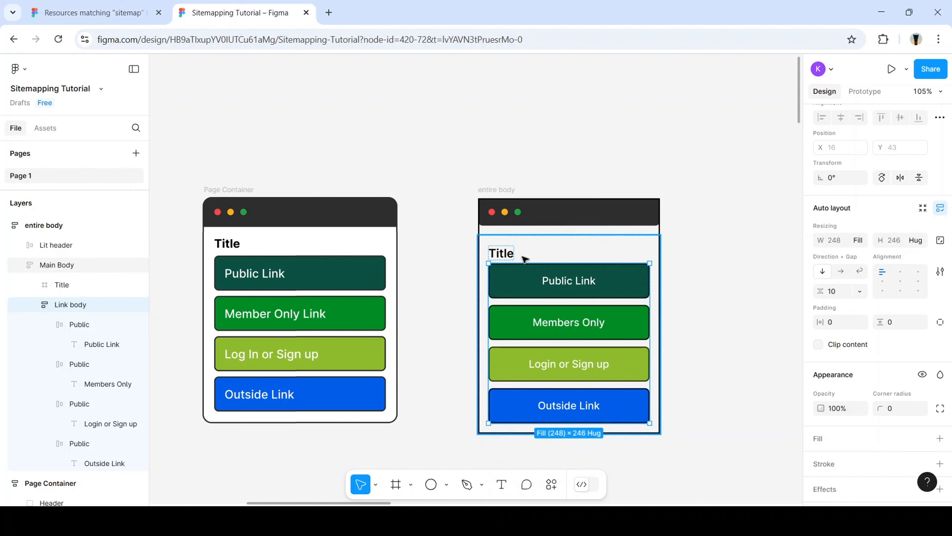
left_click(554, 254)
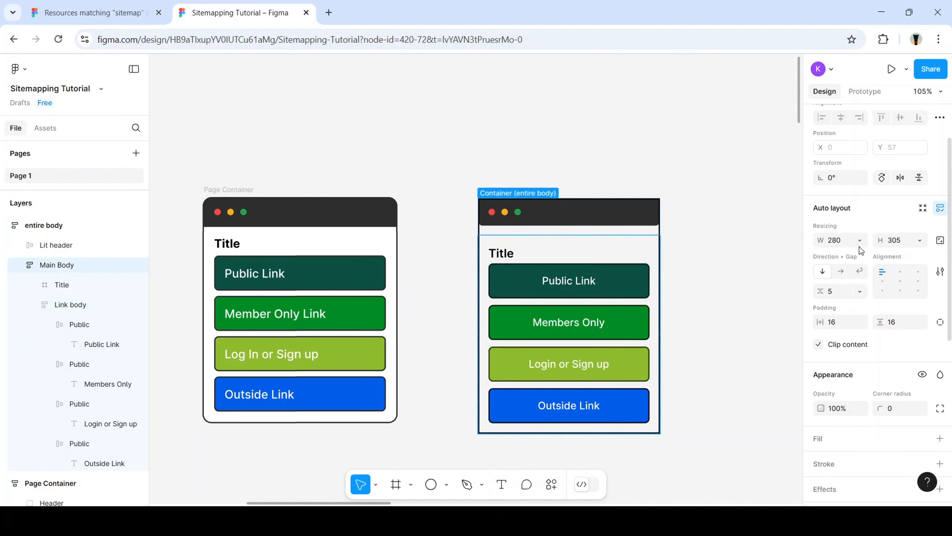
mouse_move(661, 273)
left_mouse_down()
mouse_move(769, 271)
mouse_move(655, 273)
mouse_move(676, 272)
left_mouse_up()
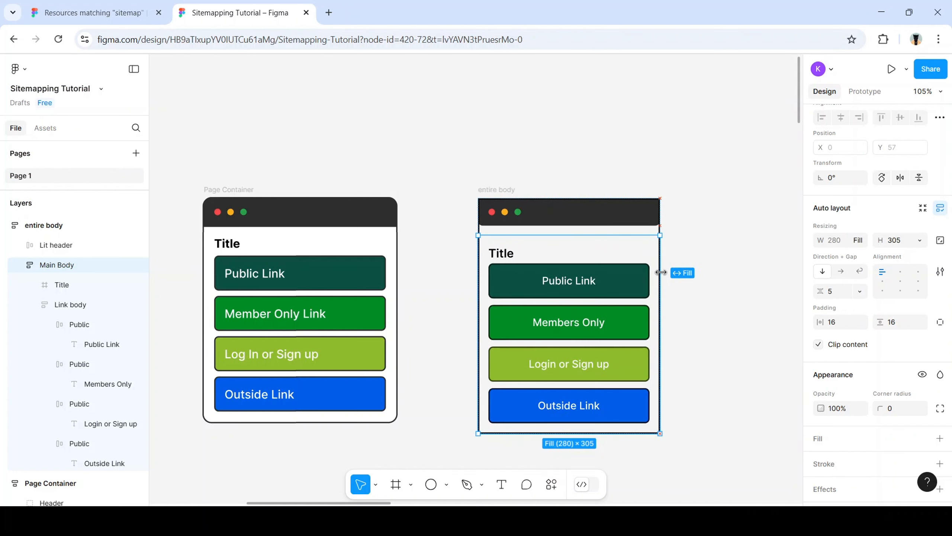
Narrow the entire body frame to 248 px wide, trying its bottom and top edges
left_click(496, 190)
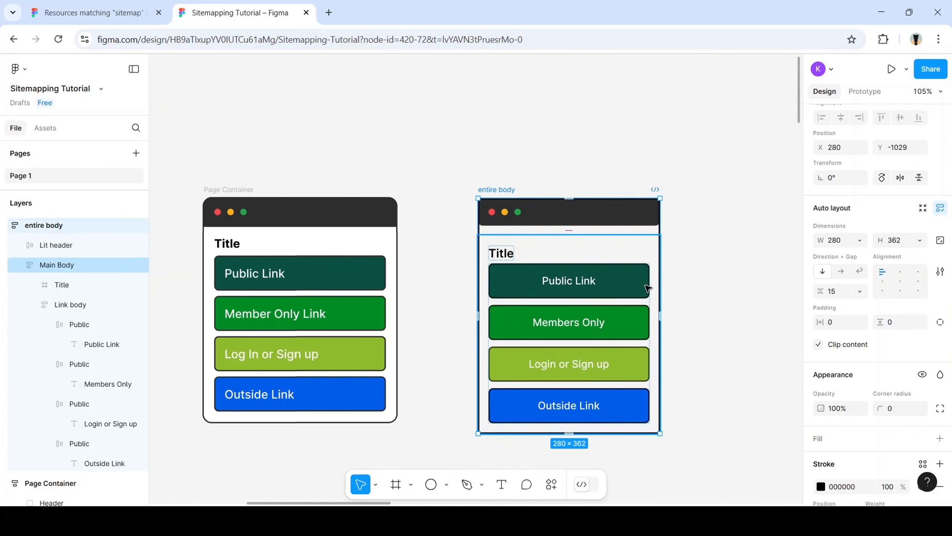
left_click_drag(660, 273, 437, 273)
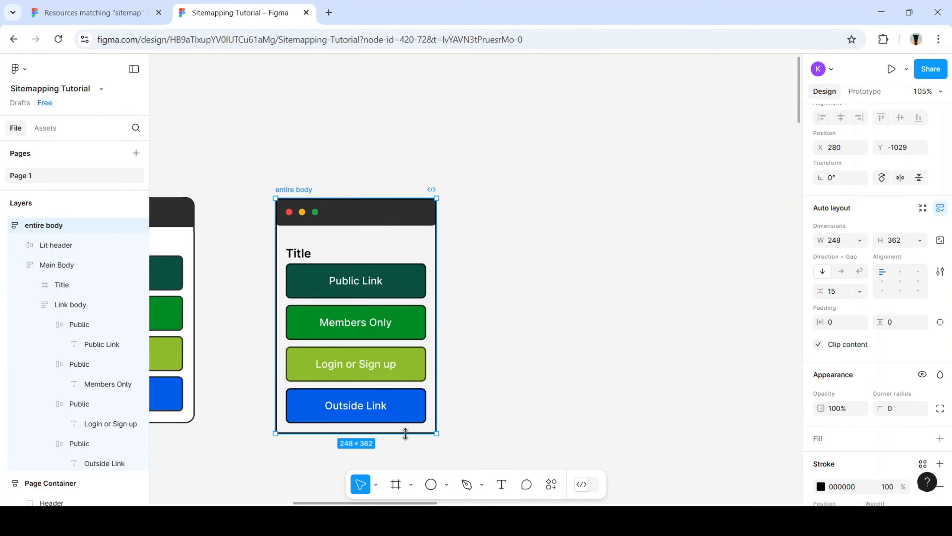
left_click_drag(403, 435, 393, 404)
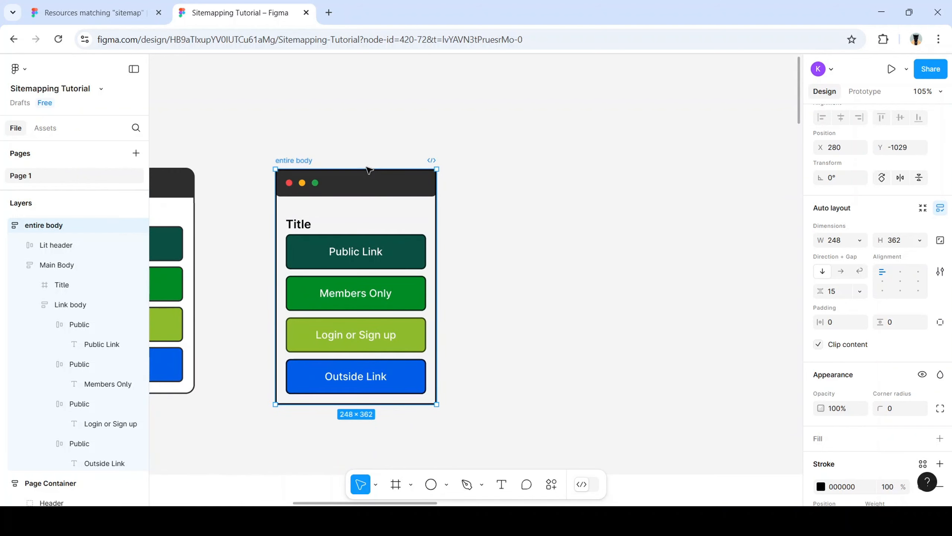
left_click_drag(367, 167, 386, 165)
Duplicate the Members Only button with Ctrl+D, then undo the duplicate
left_click(381, 291)
double_click(380, 290)
double_click(381, 291)
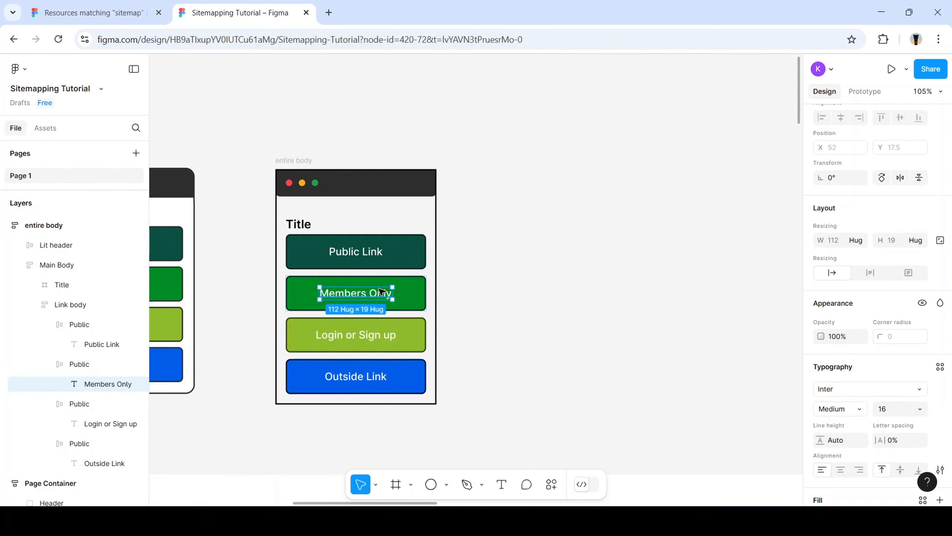
left_click(511, 305)
double_click(417, 298)
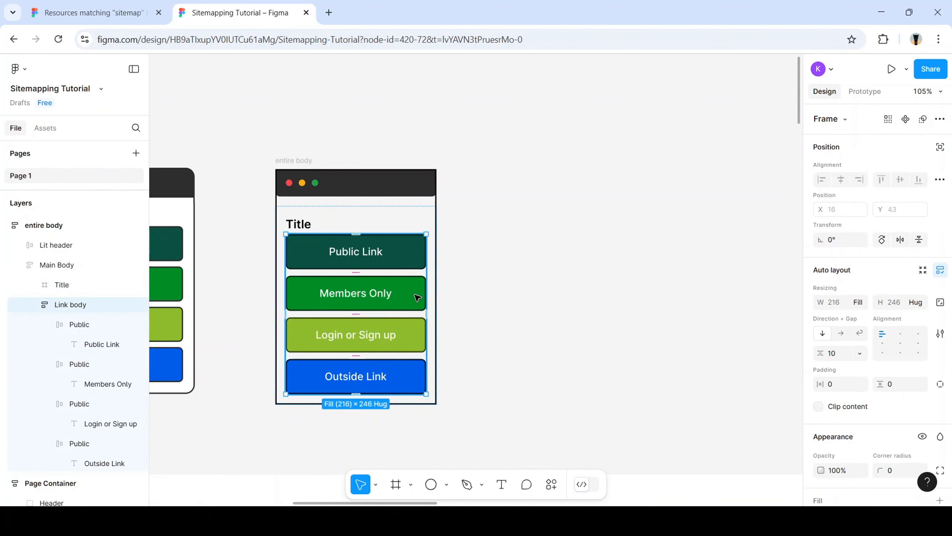
left_click(417, 297)
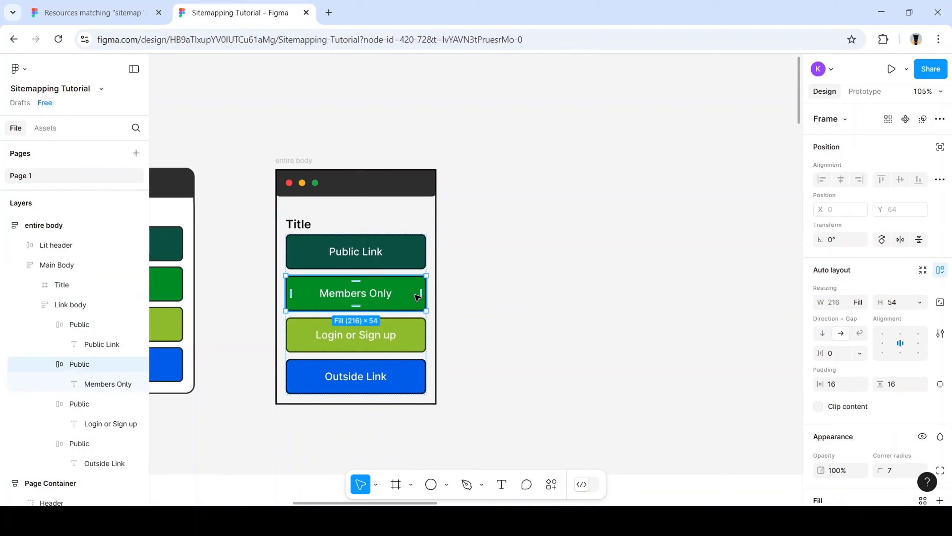
key("ctrl+d")
key("ctrl+d")
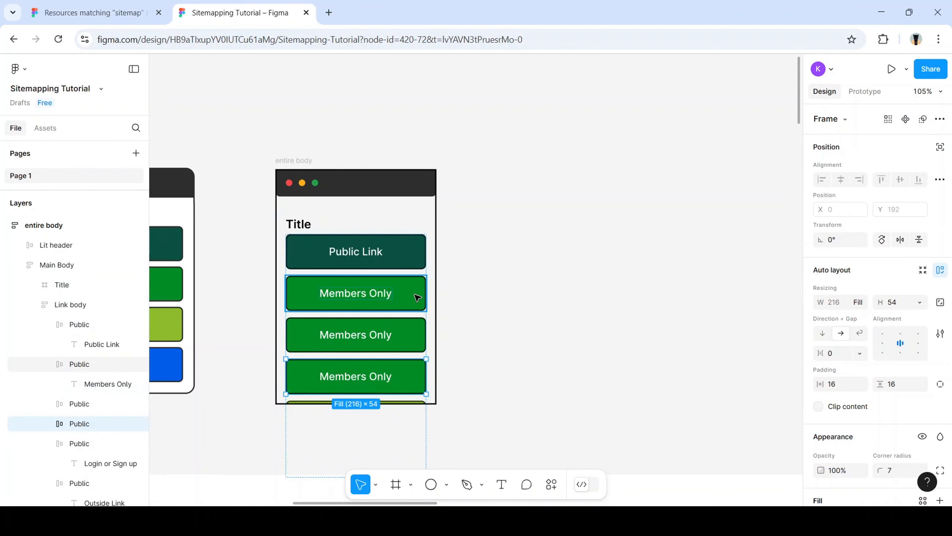
key("ctrl+z")
key("ctrl+z")
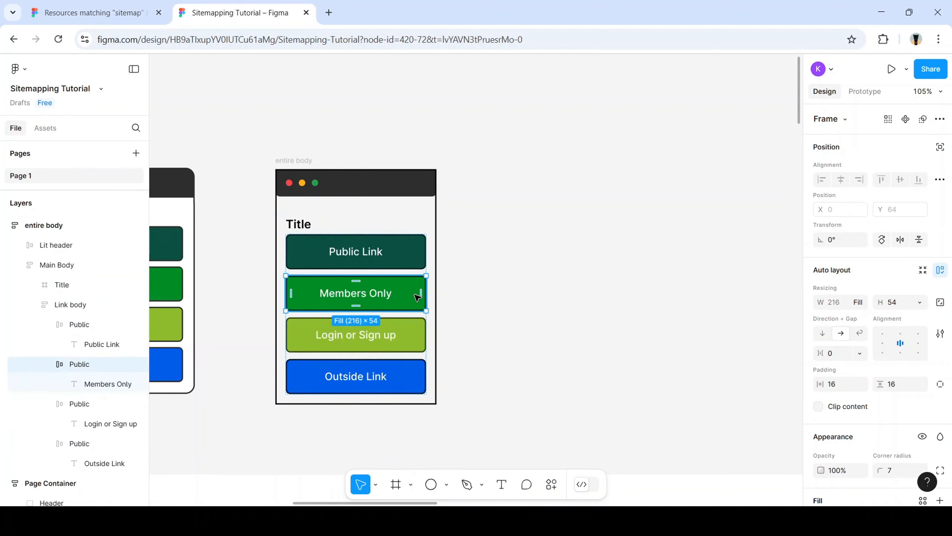
Show the entire body frame's height sizing choices in Auto layout
left_click(304, 162)
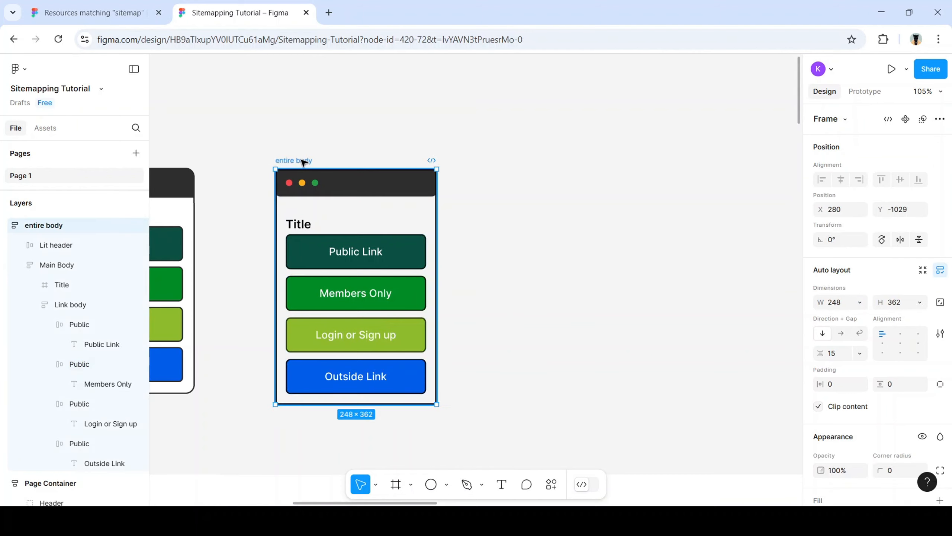
scroll(893, 307, "down", 3)
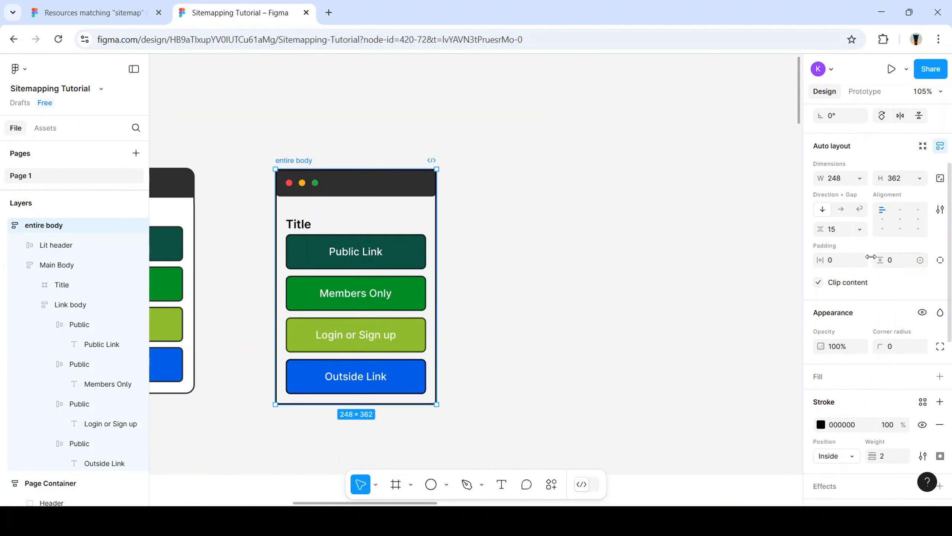
scroll(851, 209, "up", 2)
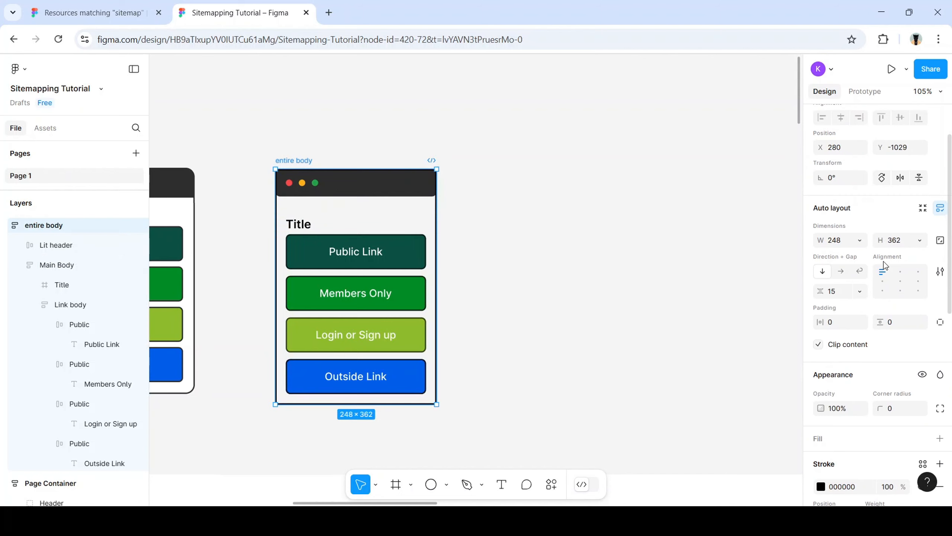
scroll(901, 296, "down", 3)
left_click(920, 179)
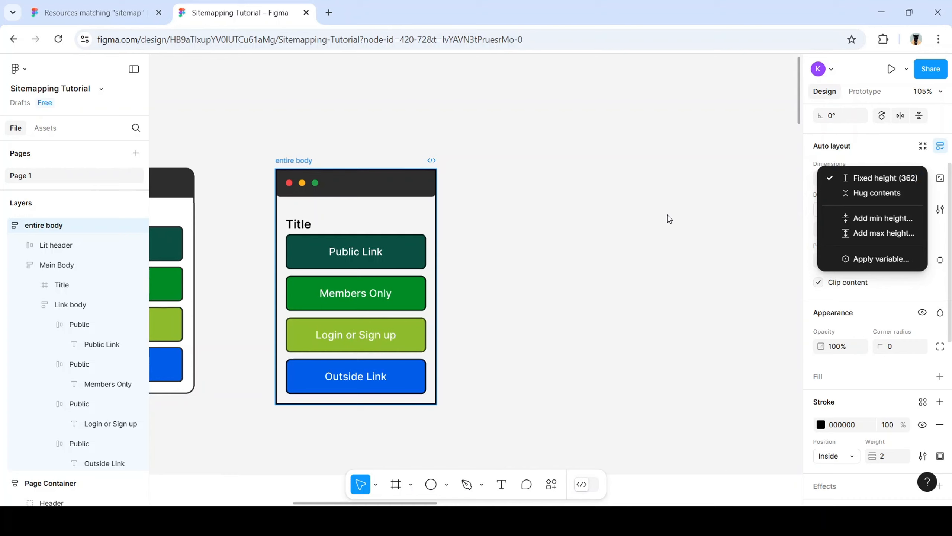
Select Main Body and review its height sizing options without changing them
left_click(670, 219)
double_click(379, 270)
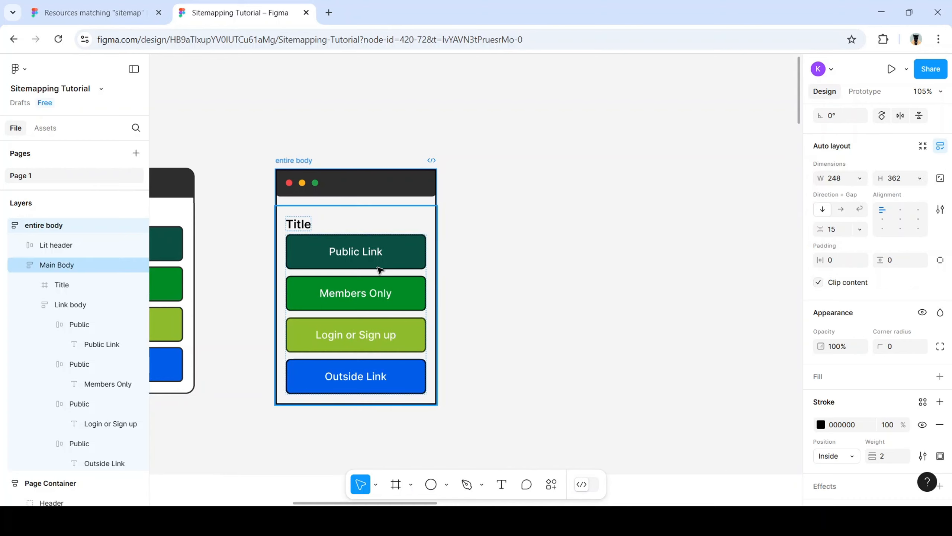
left_click(920, 179)
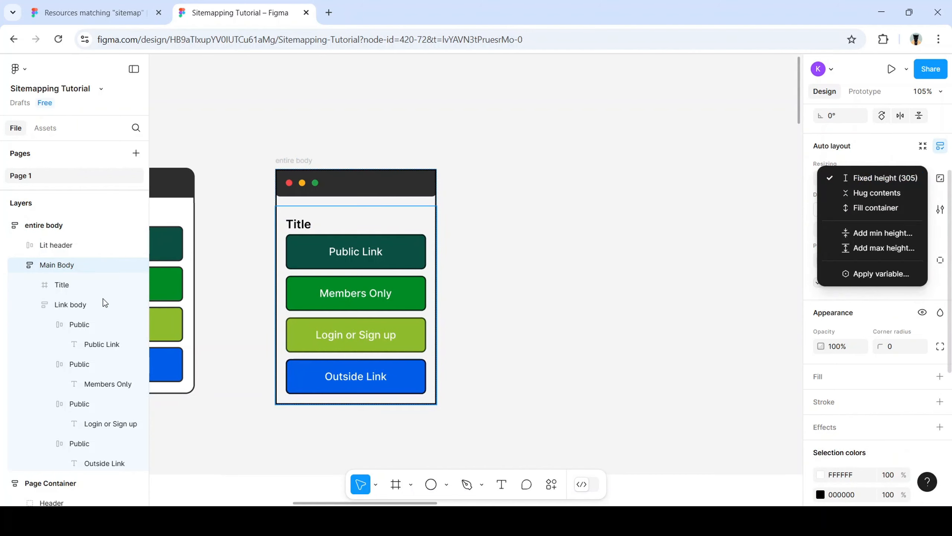
key("Escape")
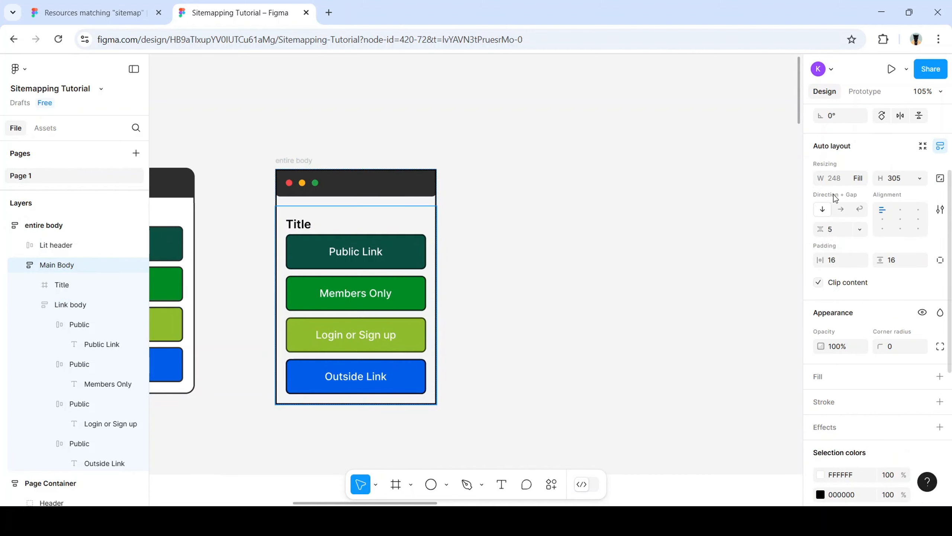
left_click(920, 179)
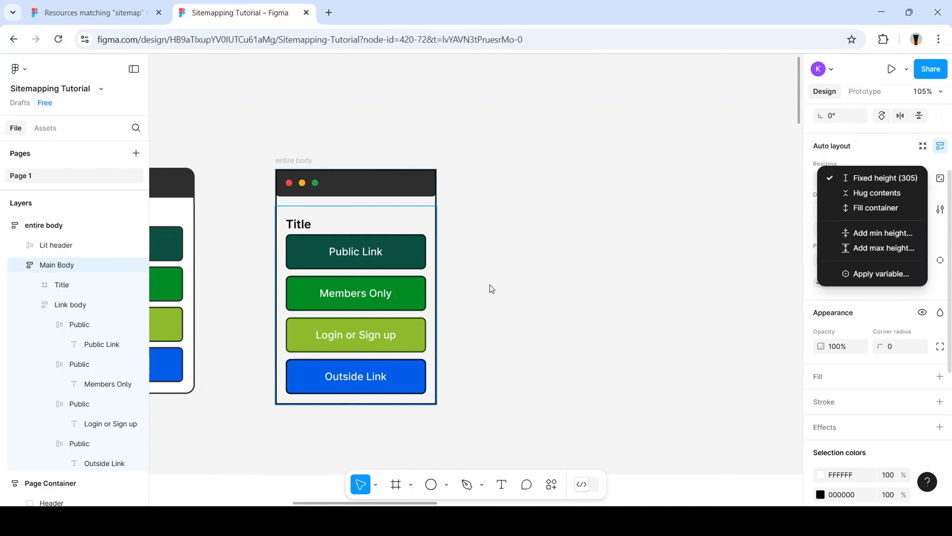
Select the entire body frame and set its height to Hug contents
left_click(315, 157)
left_click(299, 160)
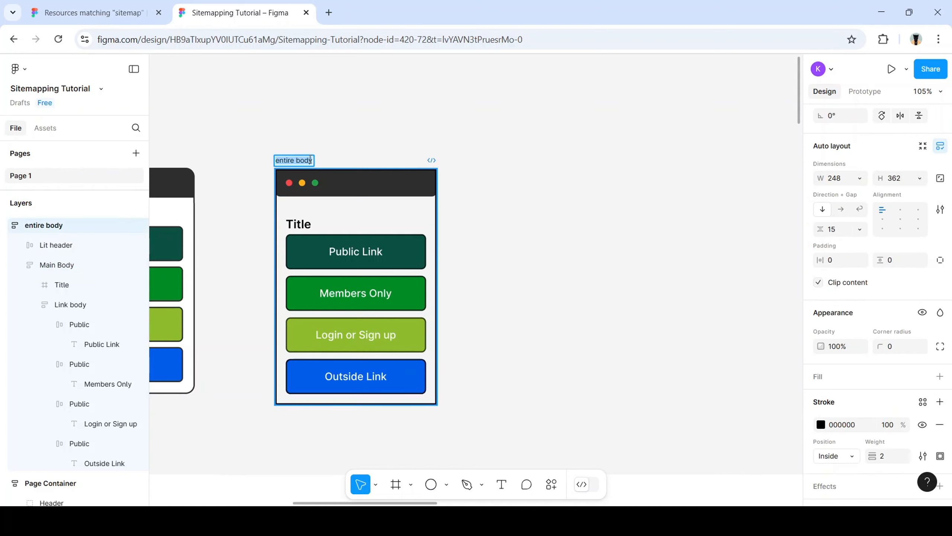
left_click(550, 220)
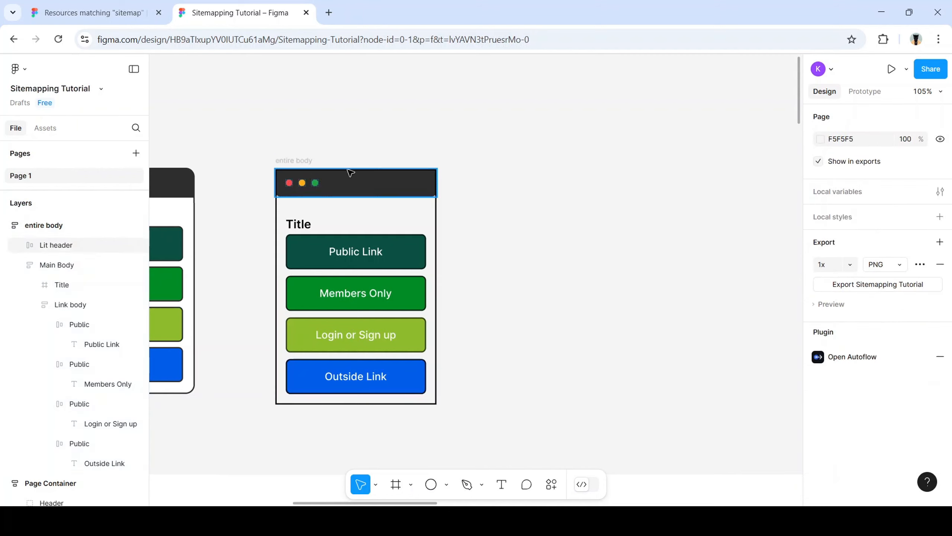
left_click(310, 161)
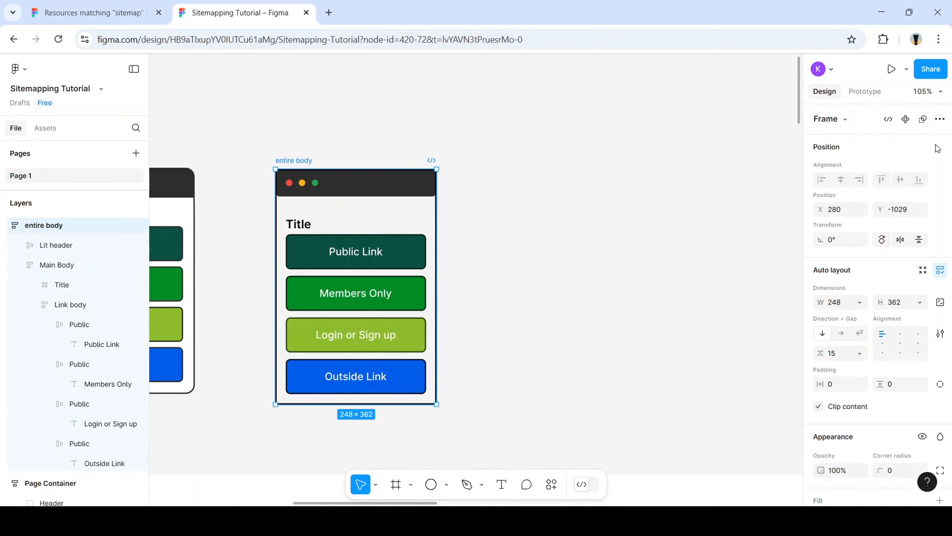
left_click(920, 303)
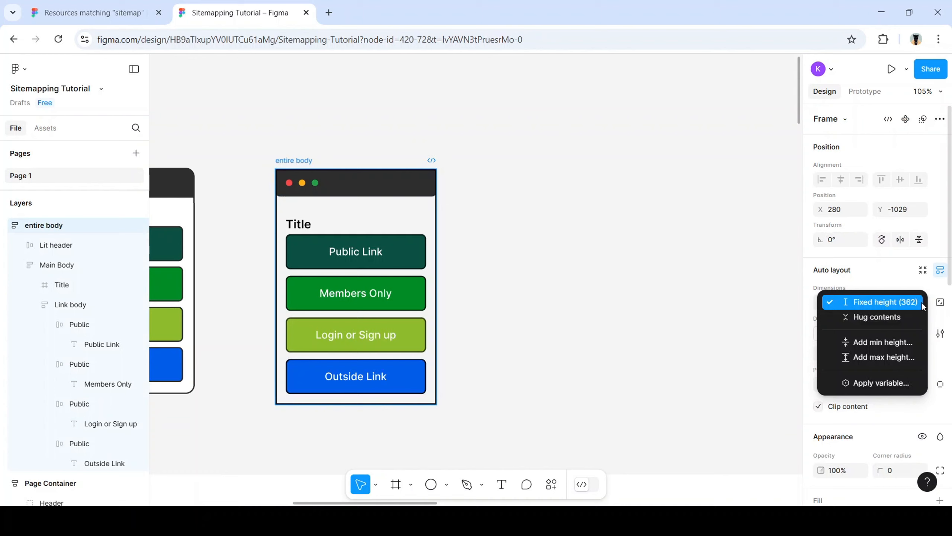
left_click(877, 317)
Duplicate the Public Link button in Link body, then undo the extra copies
left_click(408, 251)
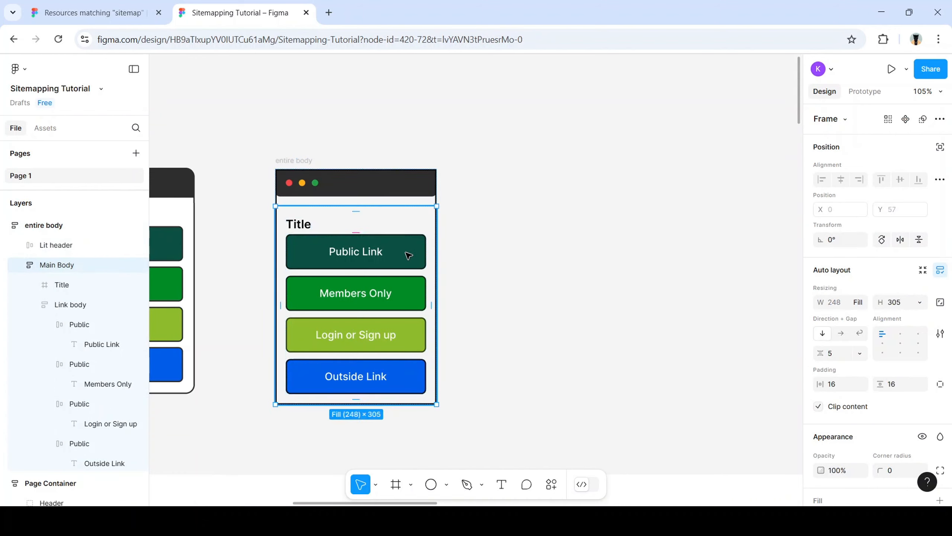
left_click(409, 256)
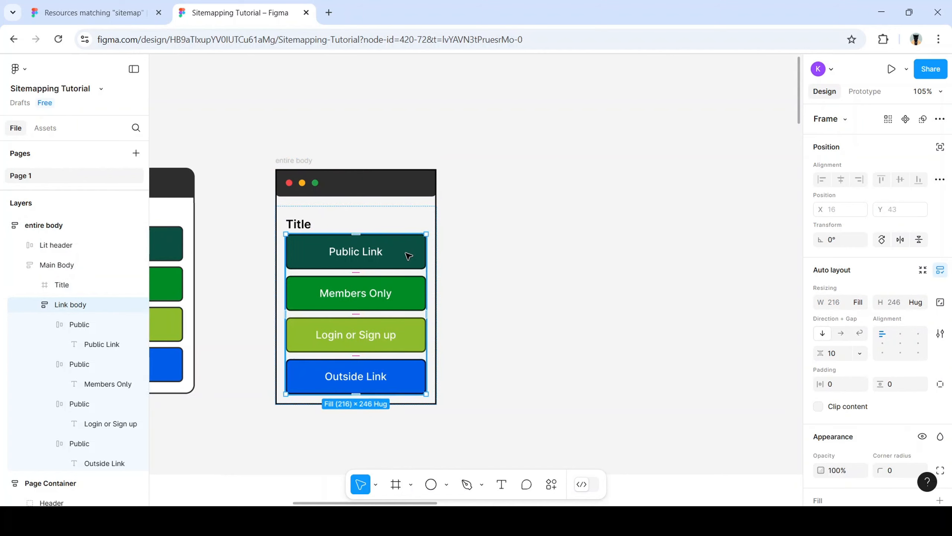
left_click(408, 256)
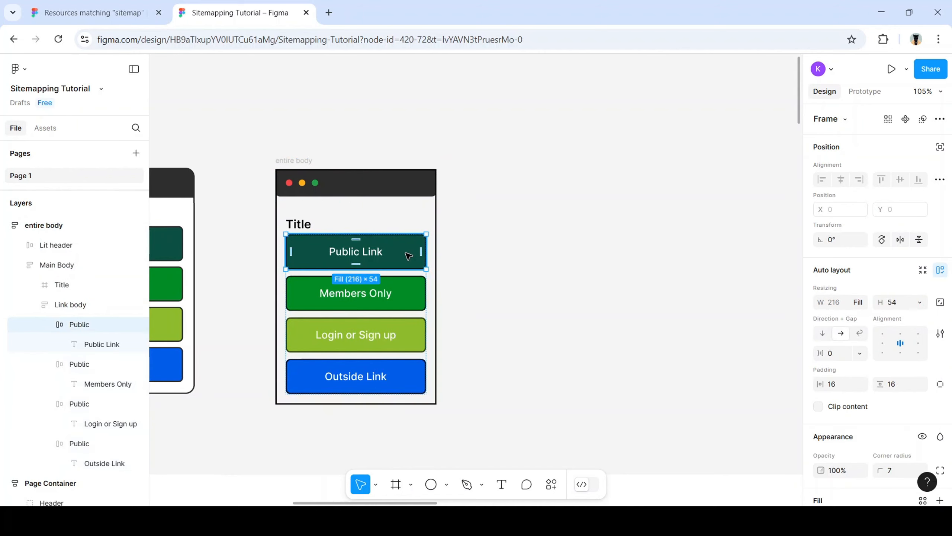
key("ctrl+d")
key("ctrl+d")
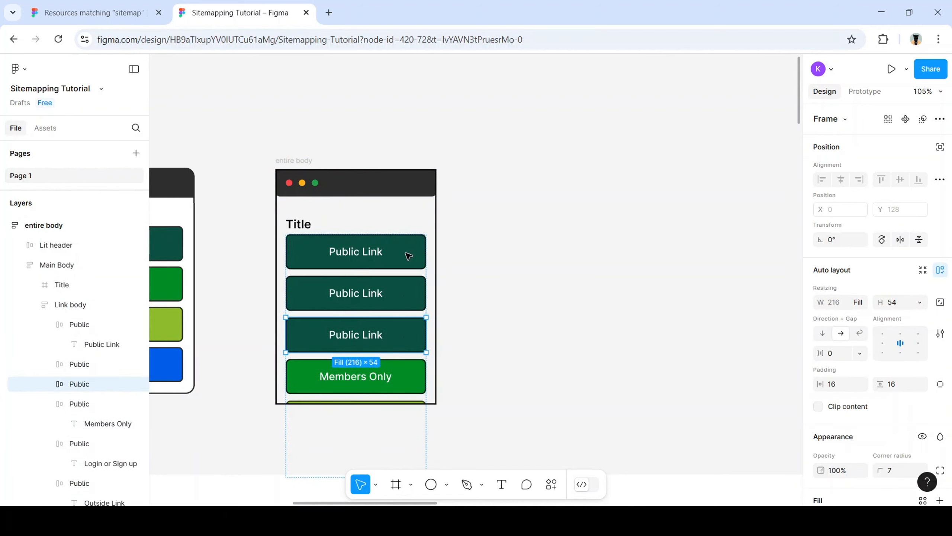
scroll(409, 256, "down", 2)
key("ctrl+z")
key("ctrl+z")
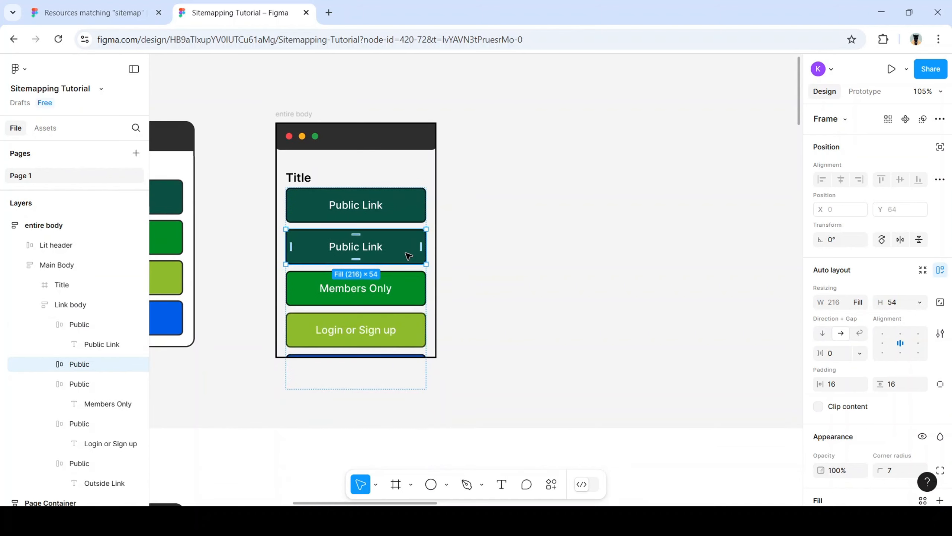
Set the Main Body frame's height to Fill container
left_click(300, 114)
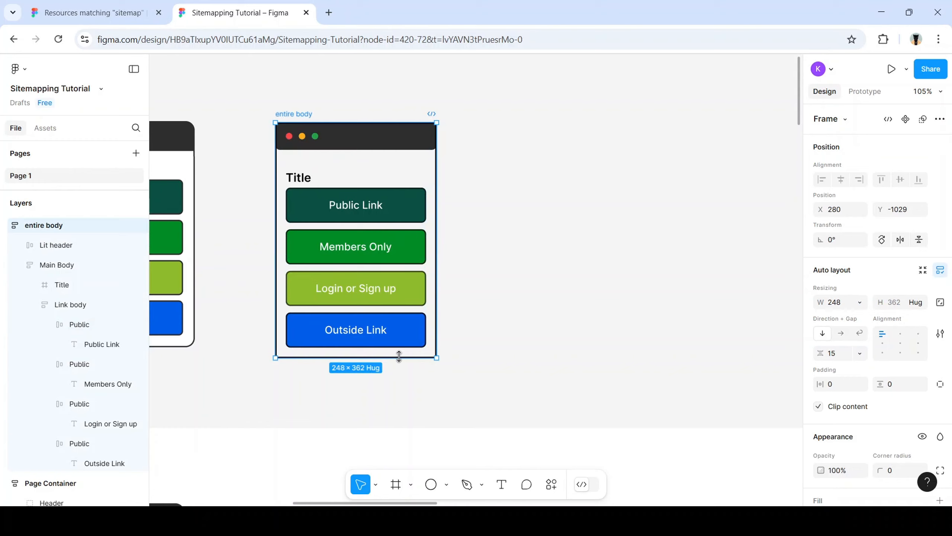
left_click(320, 178)
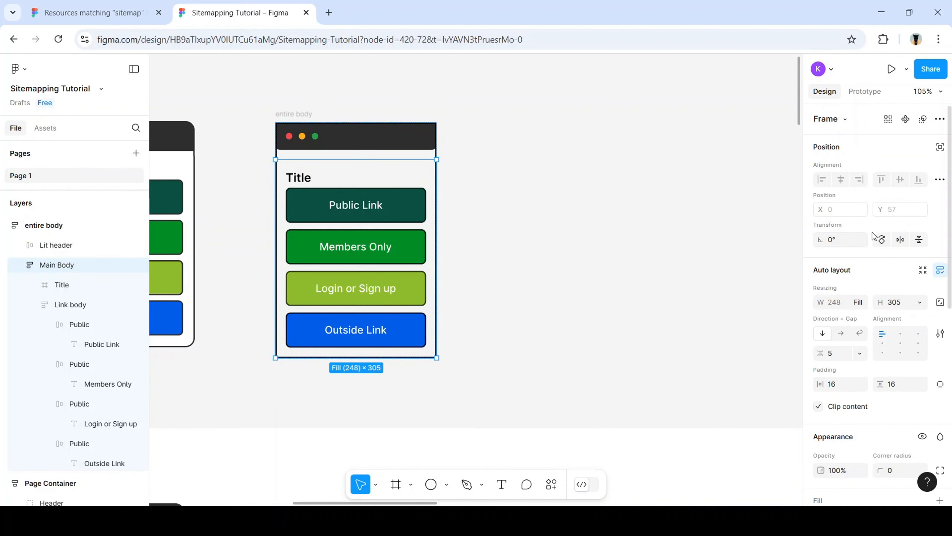
left_click(920, 303)
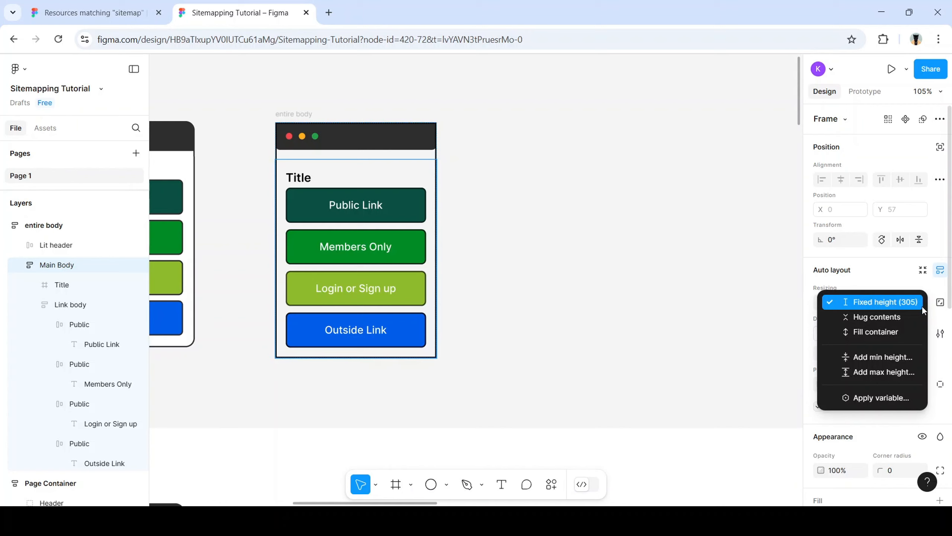
left_click(890, 332)
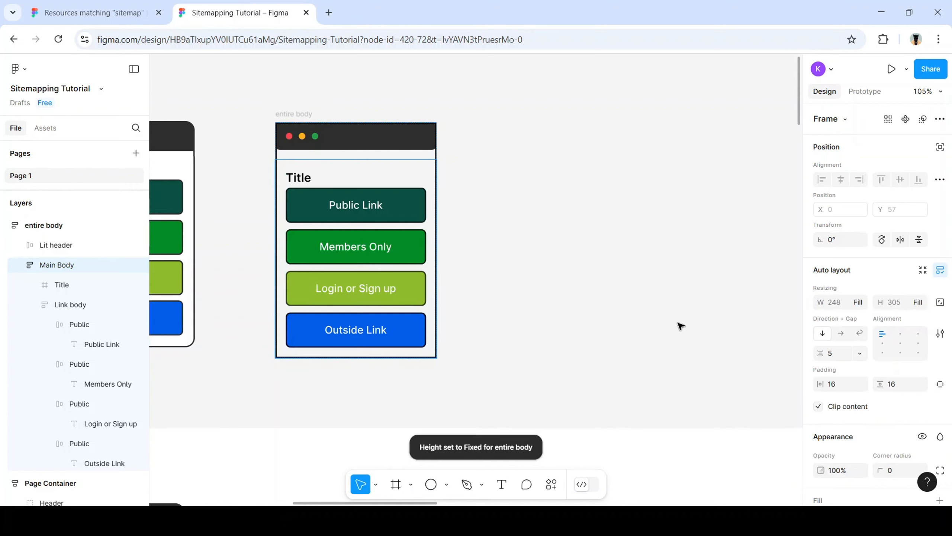
Duplicate and undo a Members Only copy, then pan left to Page Container
left_click(363, 241)
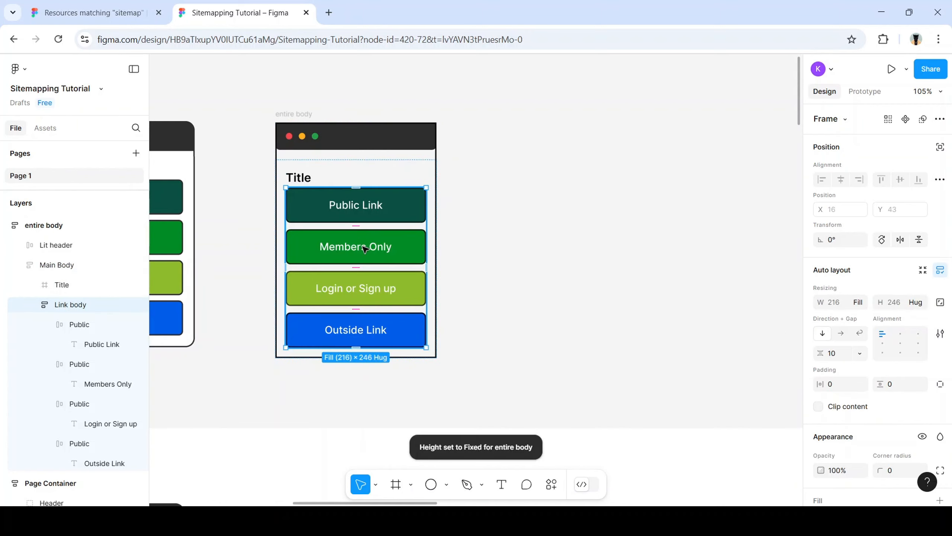
left_click(363, 249)
key("ctrl+d")
key("ctrl+d")
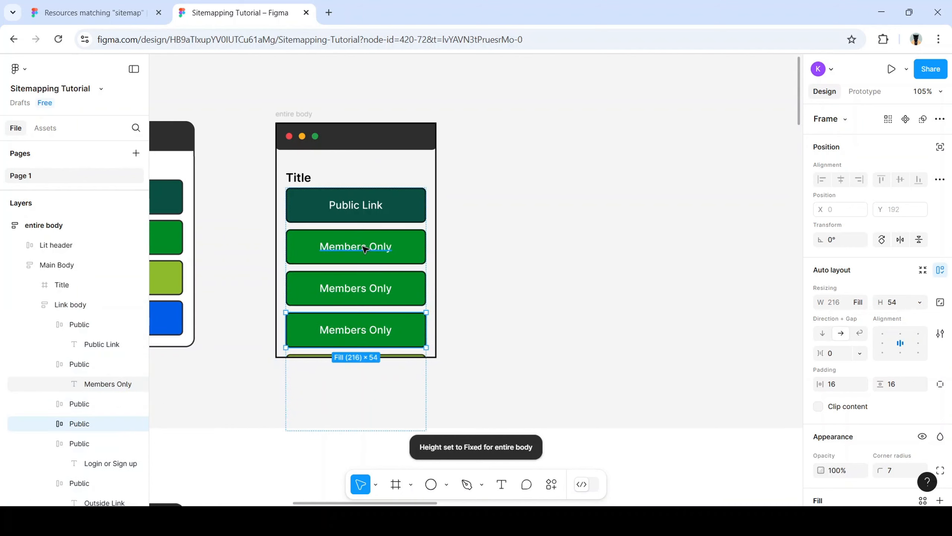
key("ctrl+z")
key("ctrl+z")
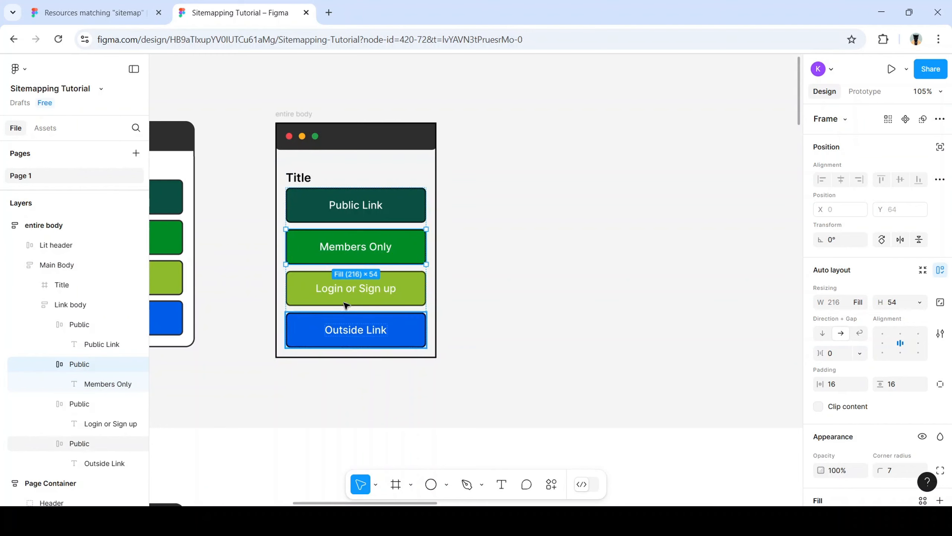
scroll(292, 319, "left", 3)
scroll(270, 308, "left", 7)
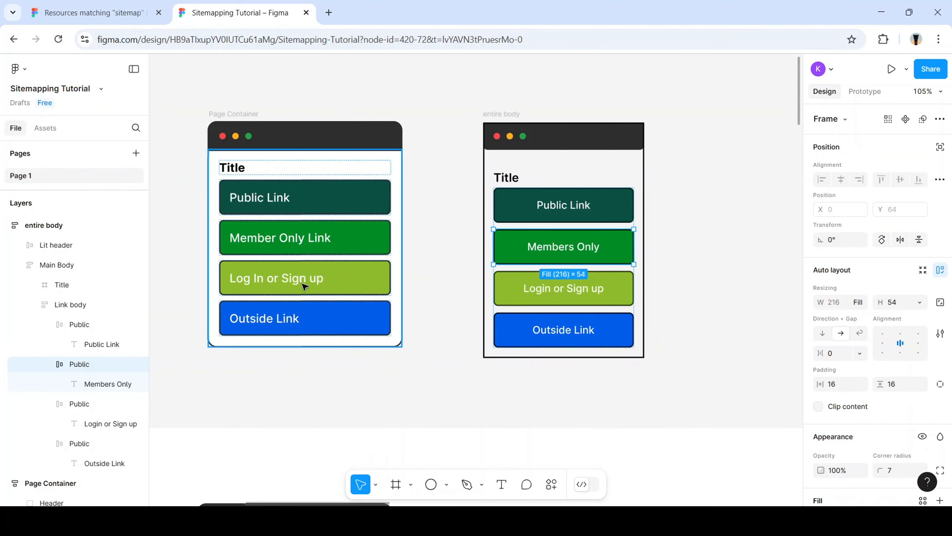
Return from Dev Mode and duplicate Page Container's Log In or Sign up link into three
left_click(305, 281)
key("shift+d")
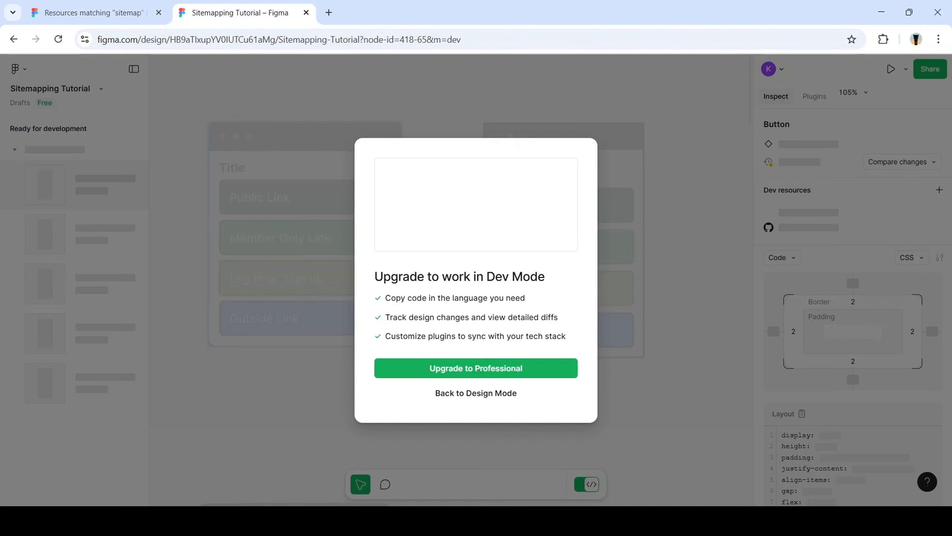
key("shift+d")
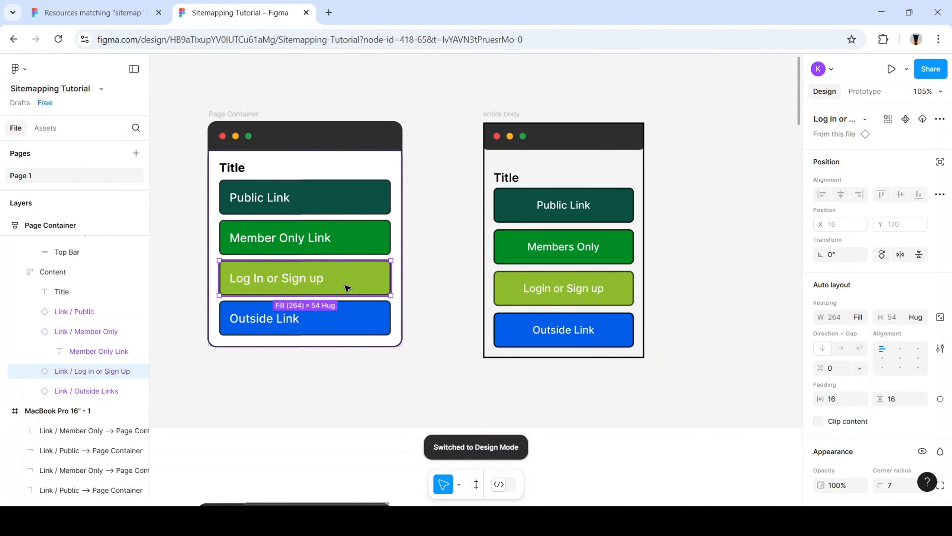
key("shift+d")
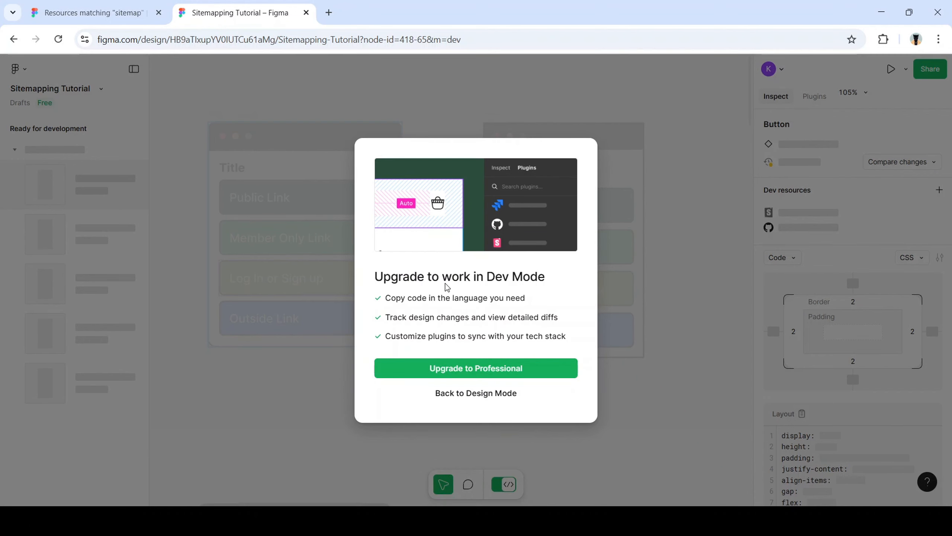
left_click(486, 397)
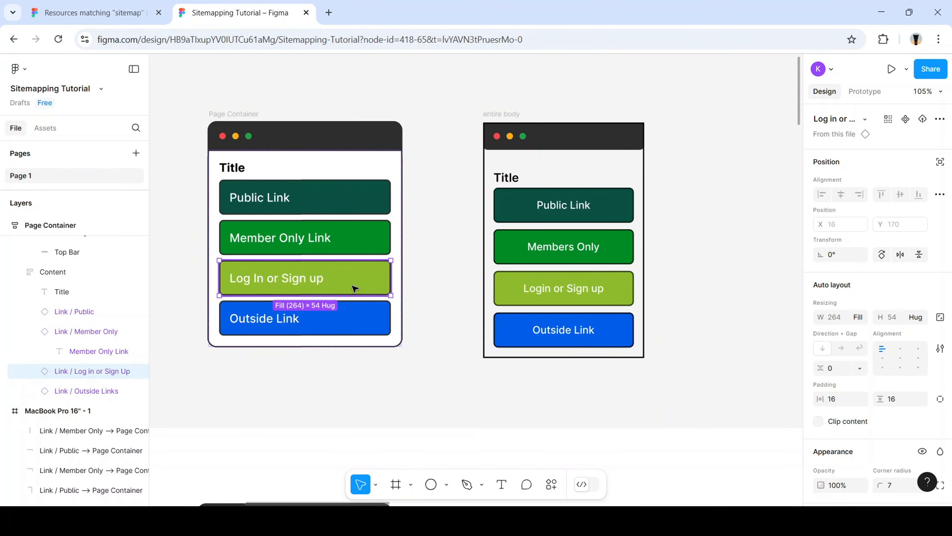
key("ctrl+d")
key("ctrl+d")
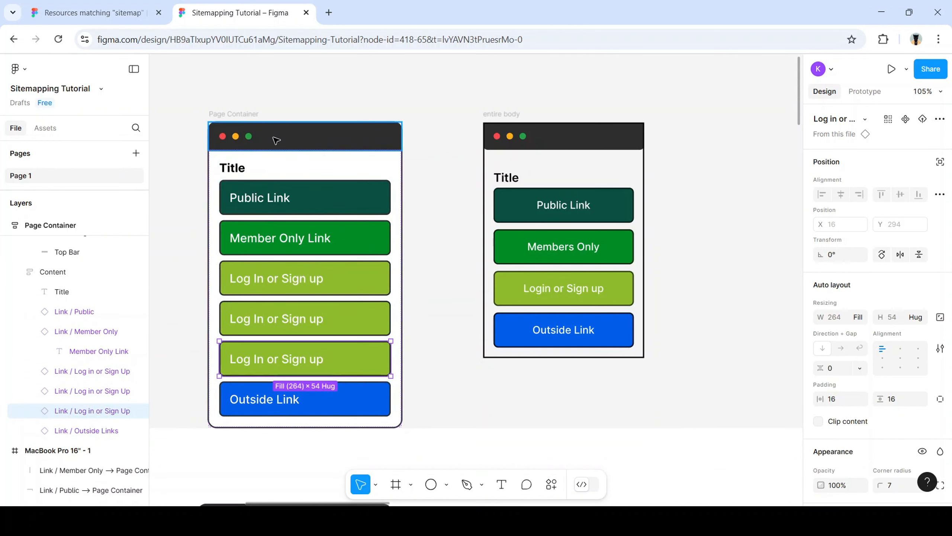
left_click(237, 117)
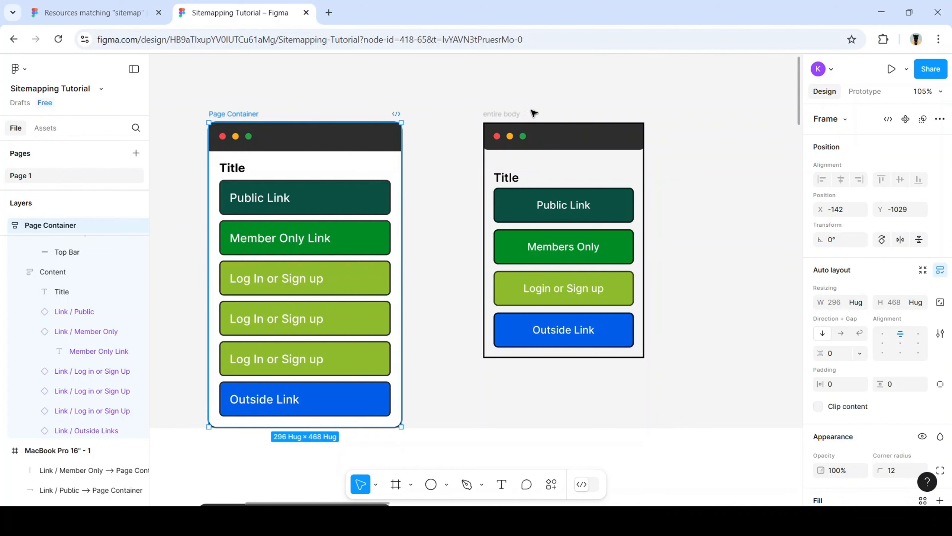
Set the heights of both entire body and Main Body to Hug contents
left_click(512, 116)
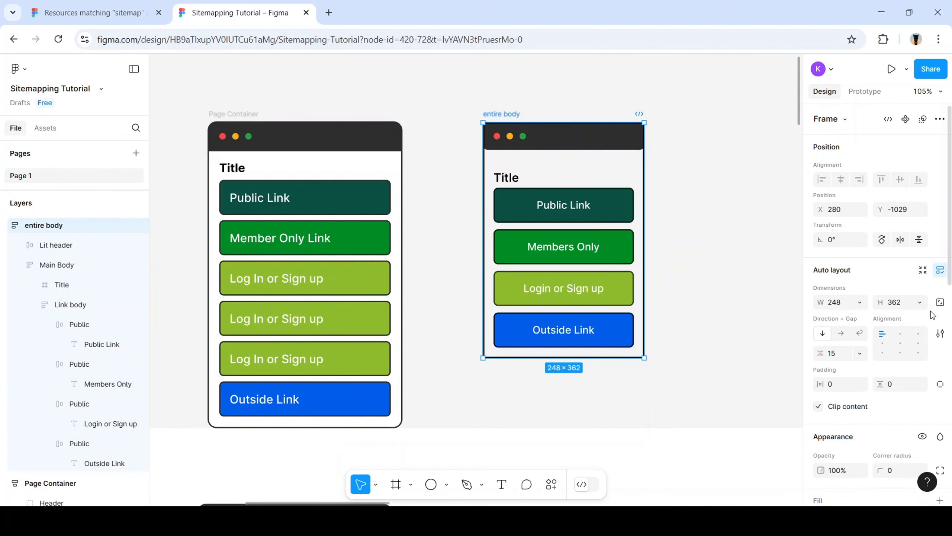
left_click(919, 302)
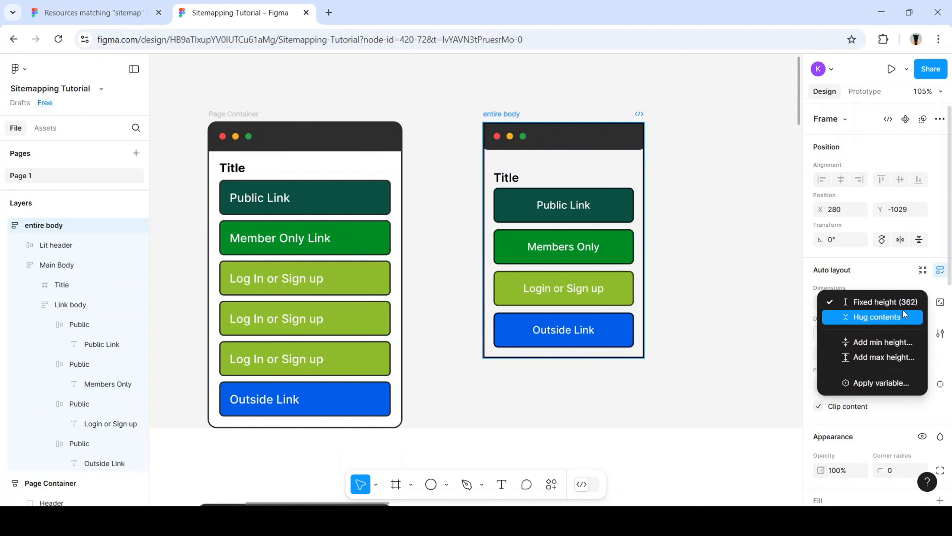
left_click(902, 314)
left_click(547, 182)
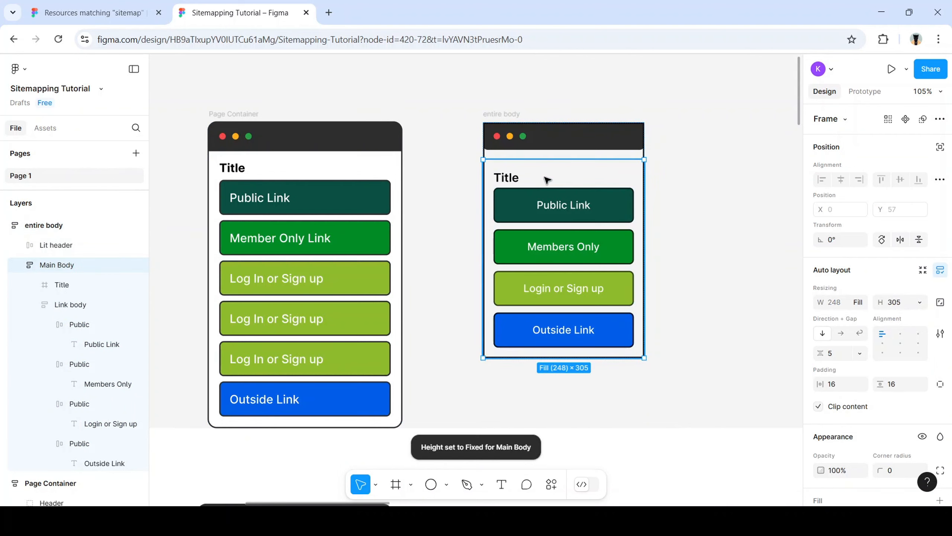
left_click(919, 303)
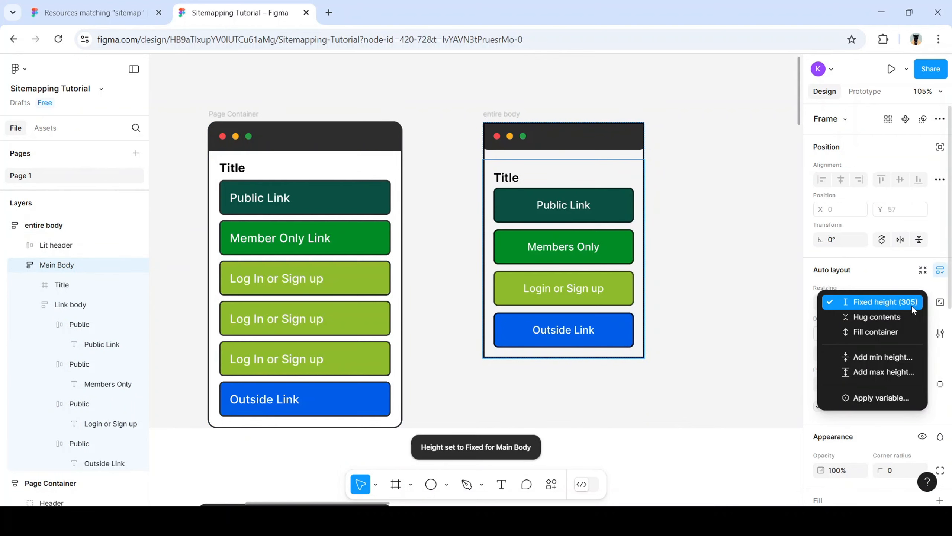
left_click(891, 316)
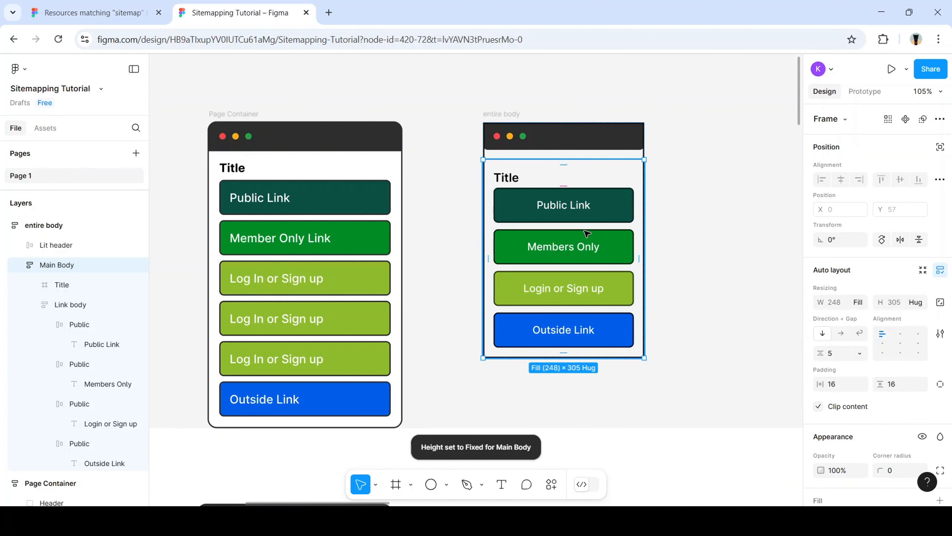
left_click(81, 308)
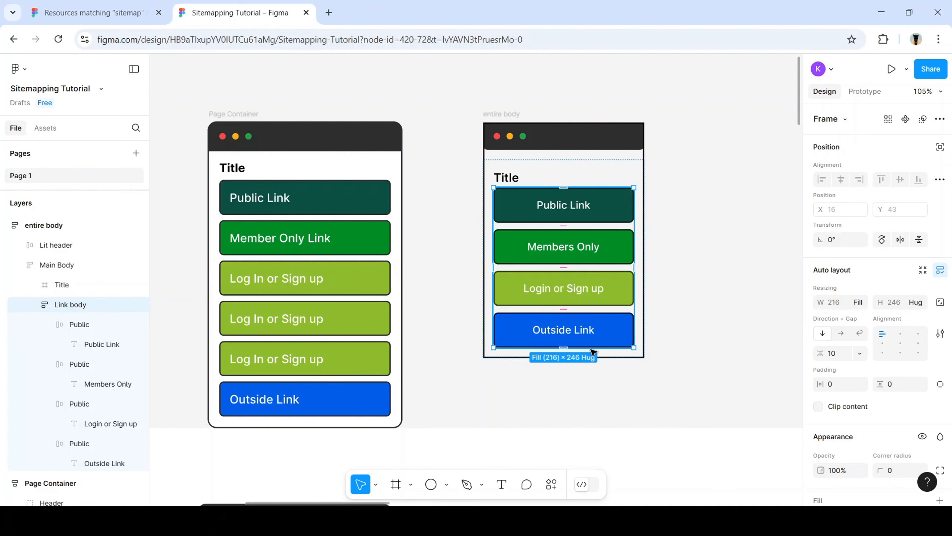
Duplicate and undo a Members Only copy, and review entire body's width options unchanged
left_click(601, 250)
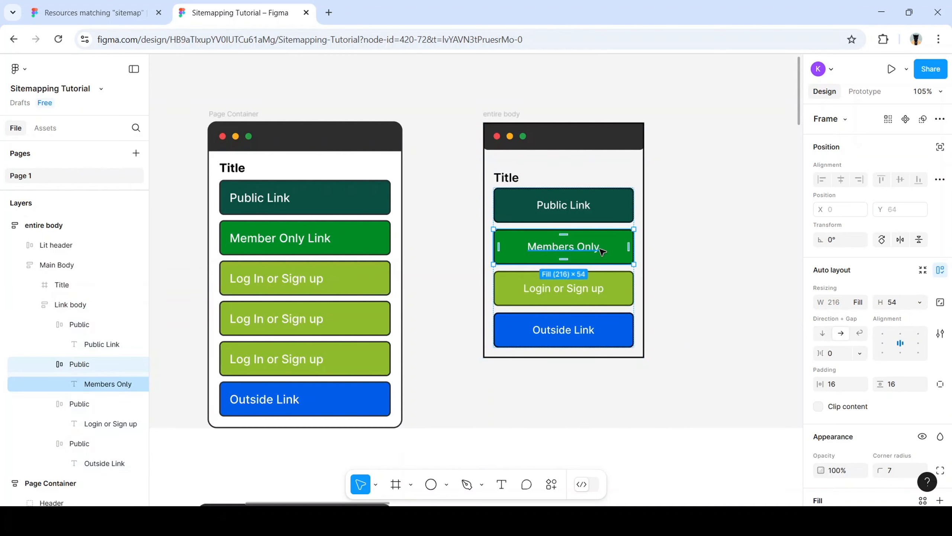
key("ctrl+d")
key("ctrl+d")
key("ctrl+d")
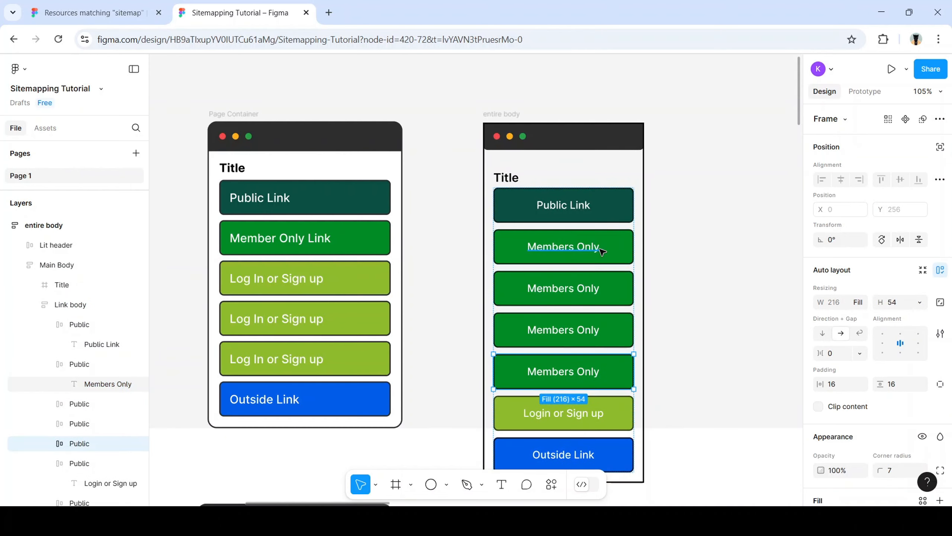
key("ctrl+z")
key("ctrl+z")
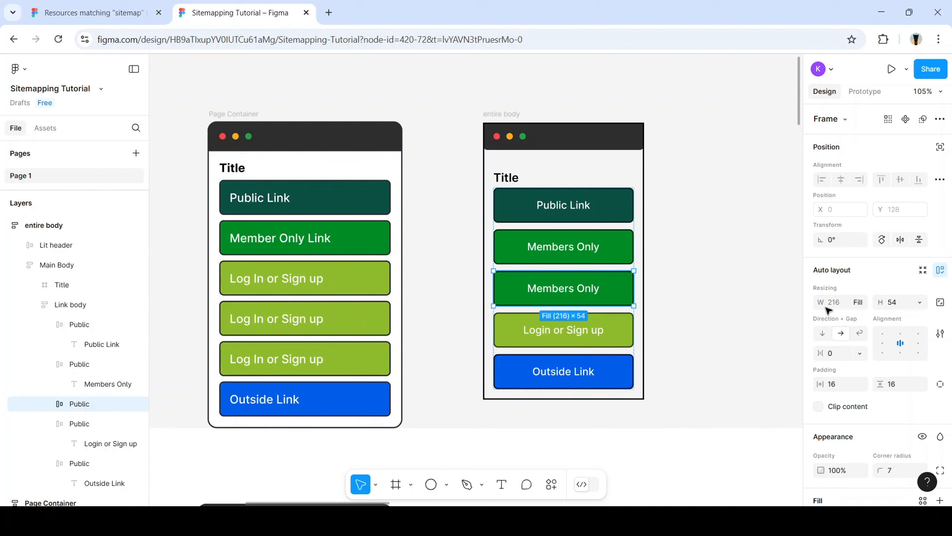
left_click(513, 115)
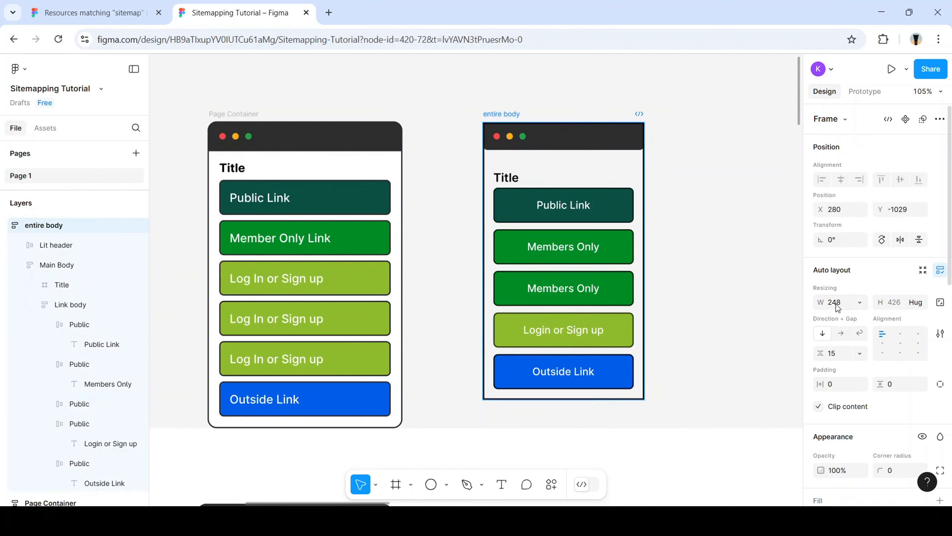
left_click(859, 303)
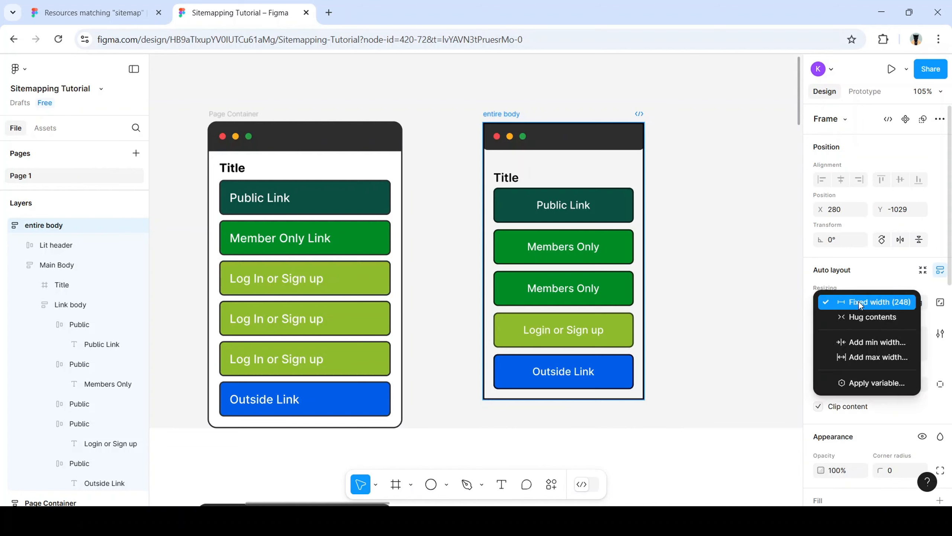
left_click(716, 308)
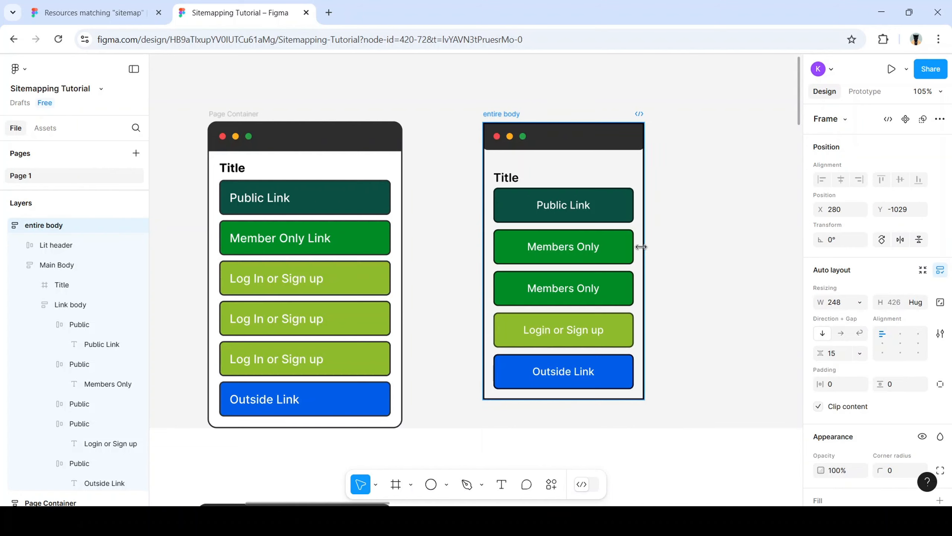
Resize the entire body frame's width by dragging its edge, then test-duplicate Members Only
mouse_move(645, 255)
left_mouse_down()
mouse_move(711, 254)
mouse_move(648, 255)
left_mouse_up()
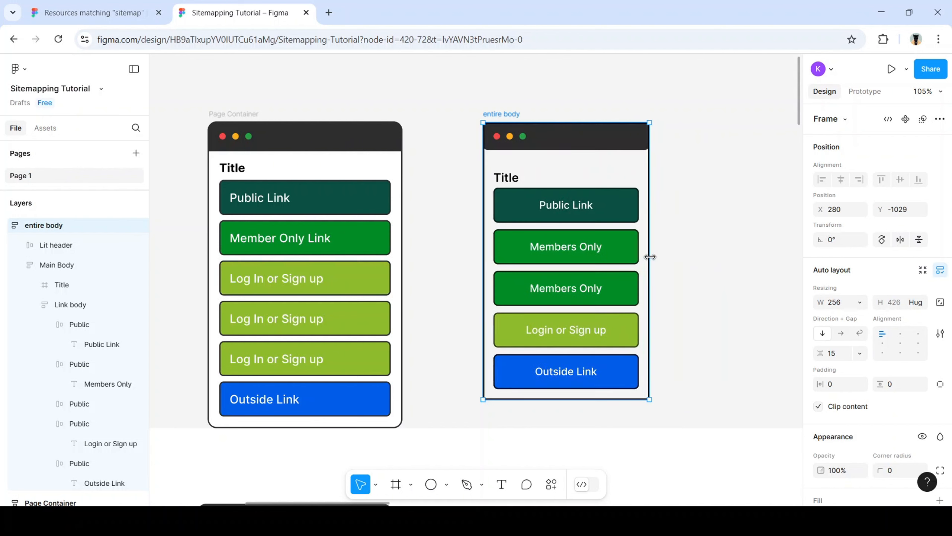
left_click(606, 247)
left_click(607, 248)
left_click(608, 248)
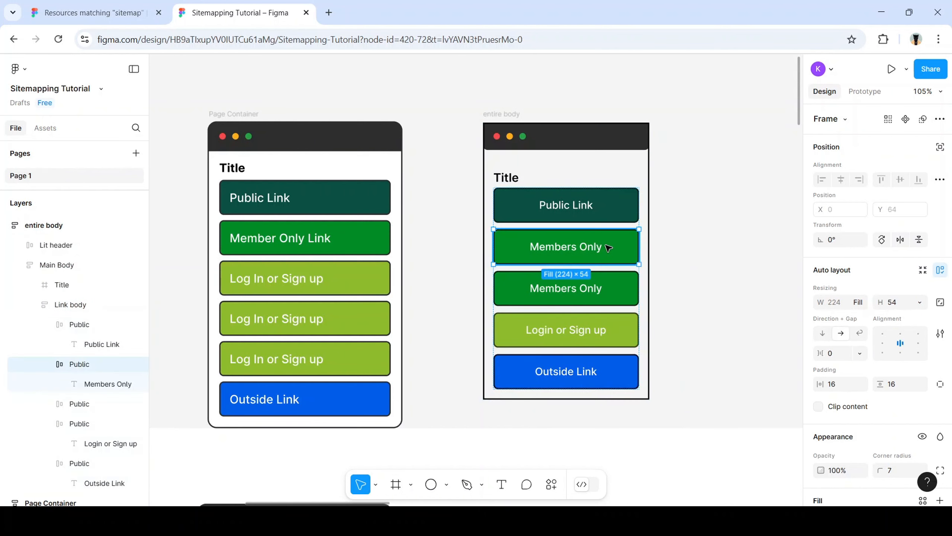
key("ctrl+d")
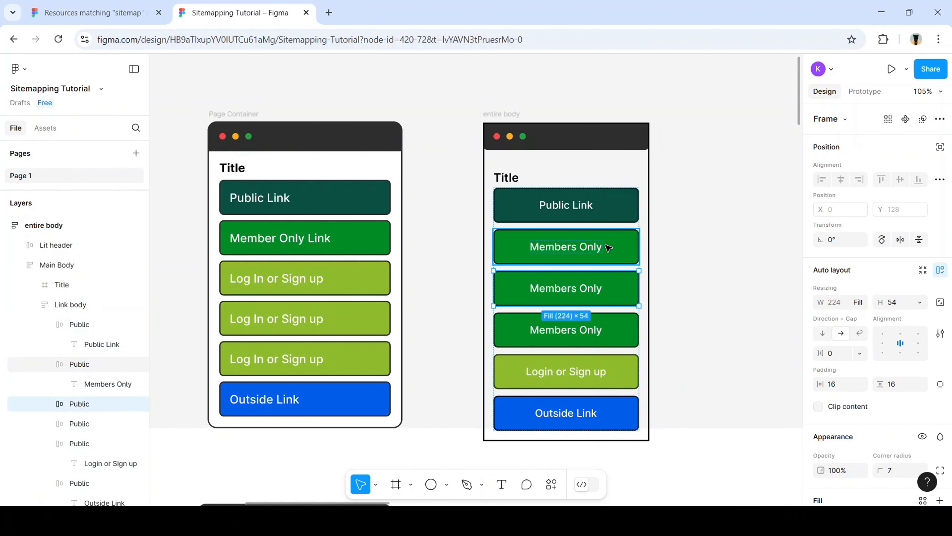
key("ctrl+z")
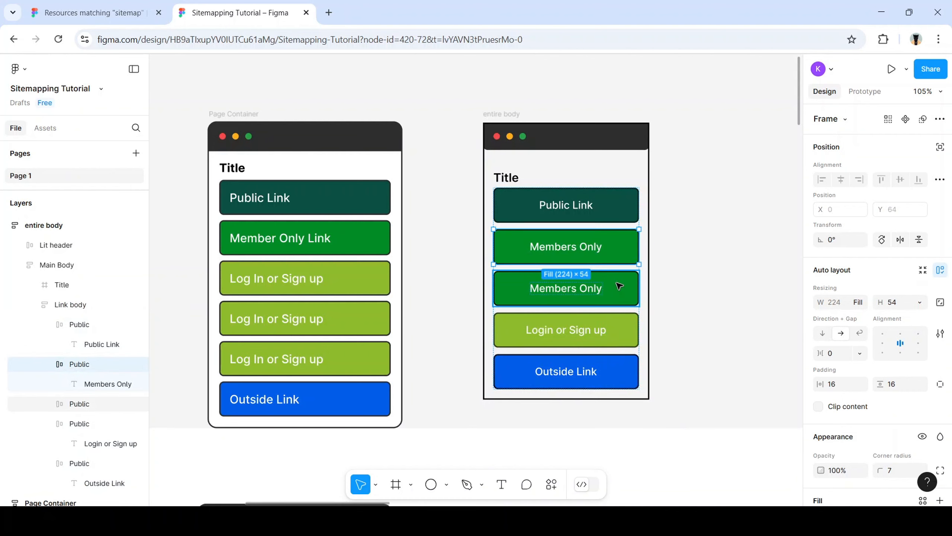
left_click(653, 260)
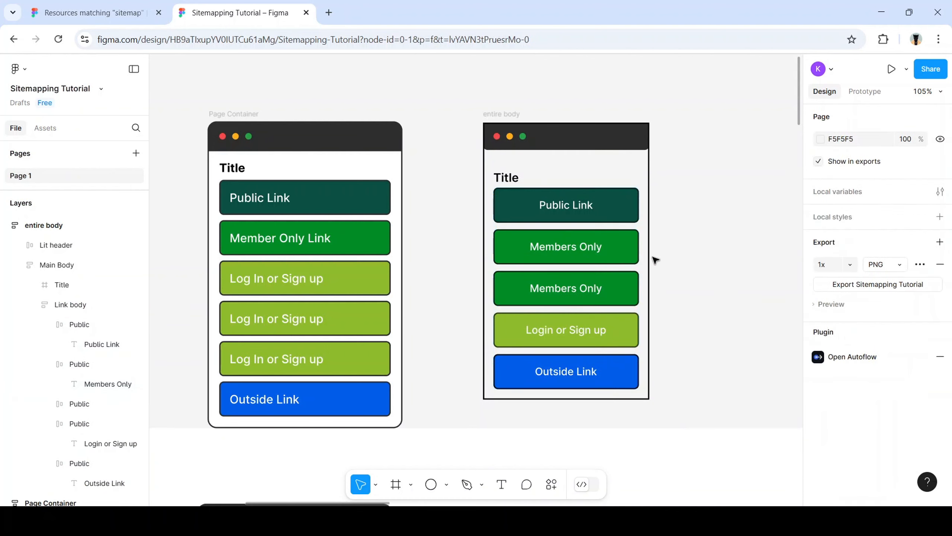
Delete the extra Members Only button from the right mockup's Link body
left_click(626, 251)
double_click(626, 252)
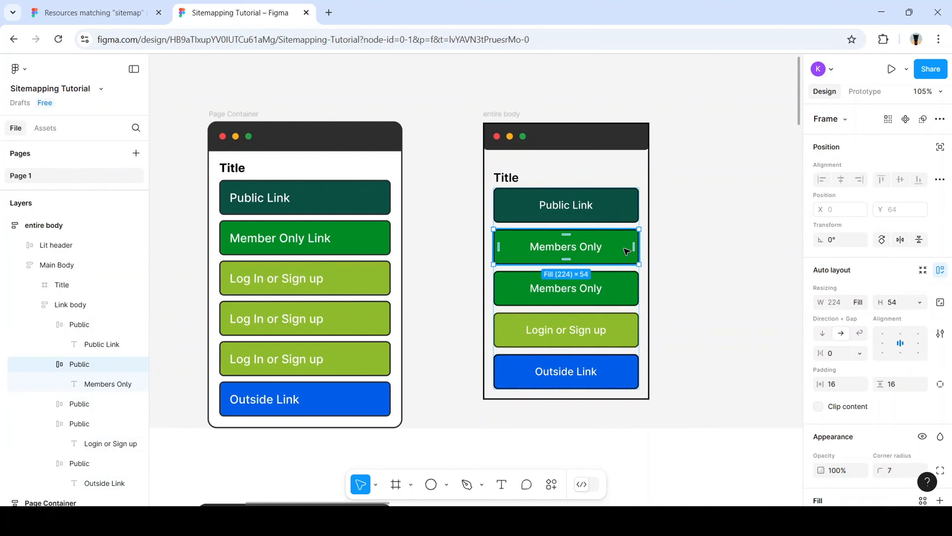
key("Delete")
Delete the two extra Log In or Sign up buttons from Page Container
left_click(370, 275)
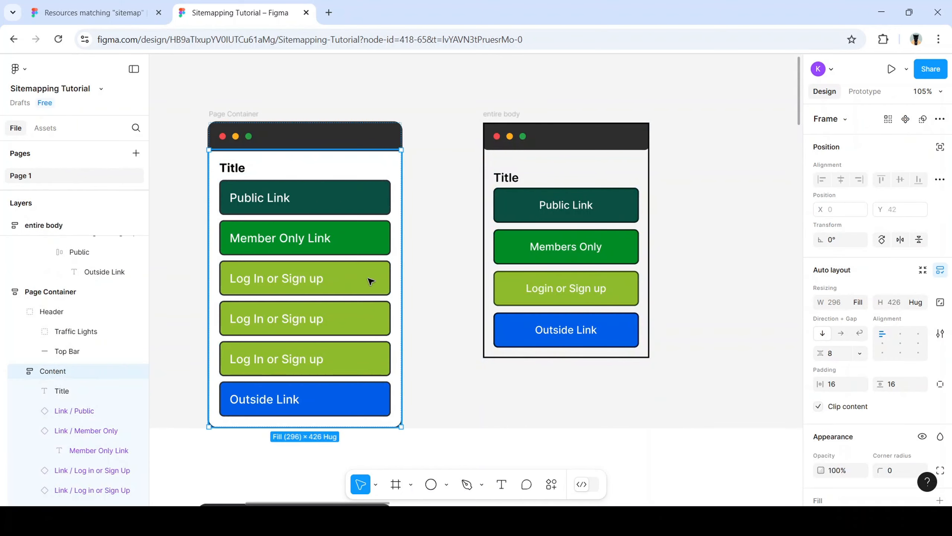
left_click(371, 280)
key("Delete")
left_click(370, 281)
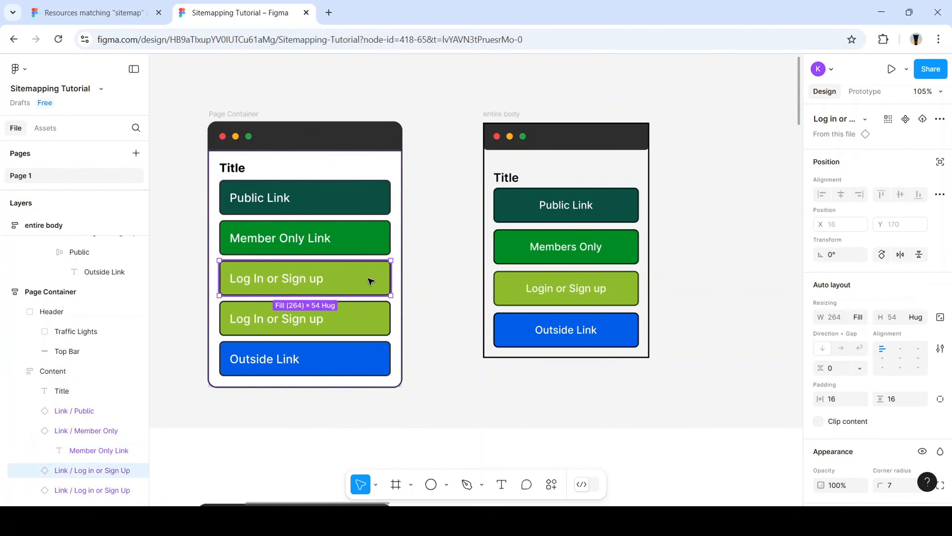
key("Delete")
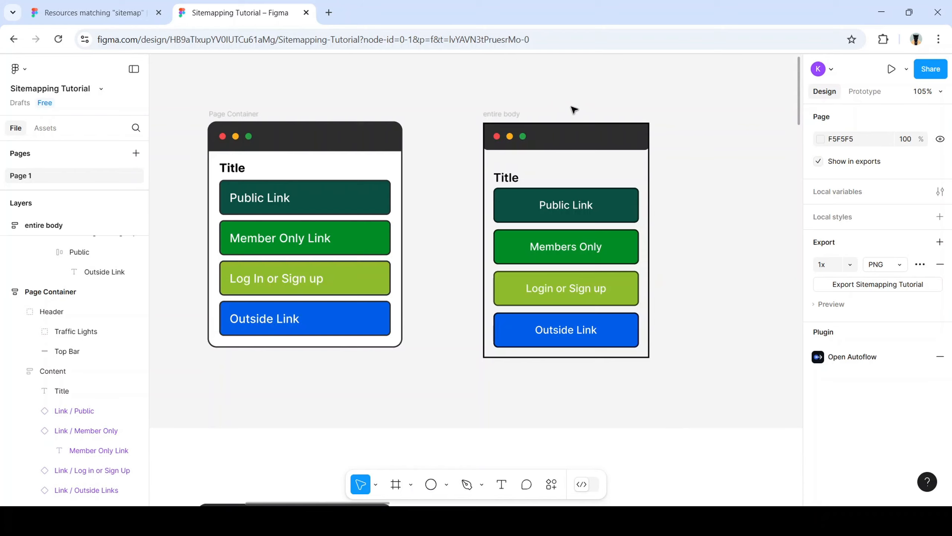
Marquee-select the entire body mockup and drag it right to X 510, Y -1047
scroll(558, 113, "right", 6)
scroll(463, 160, "left", 2)
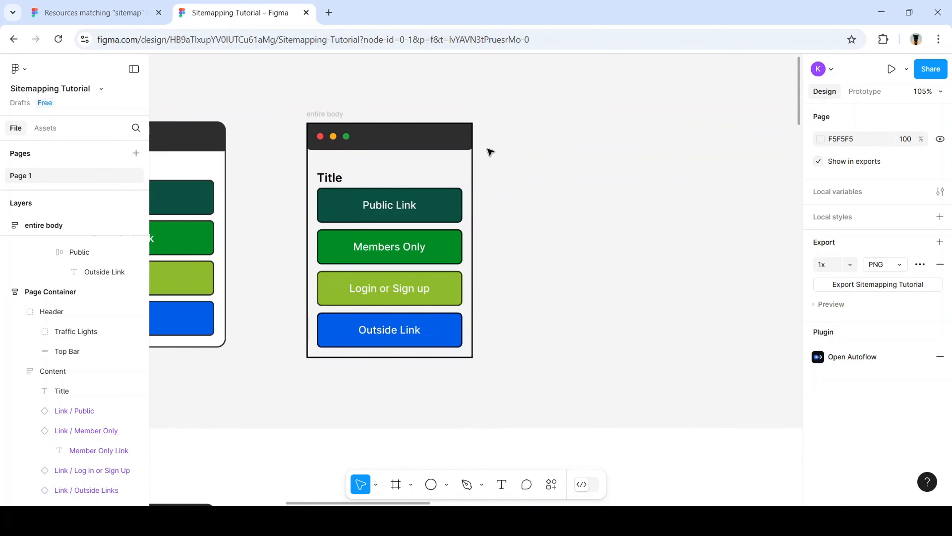
scroll(457, 156, "left", 1)
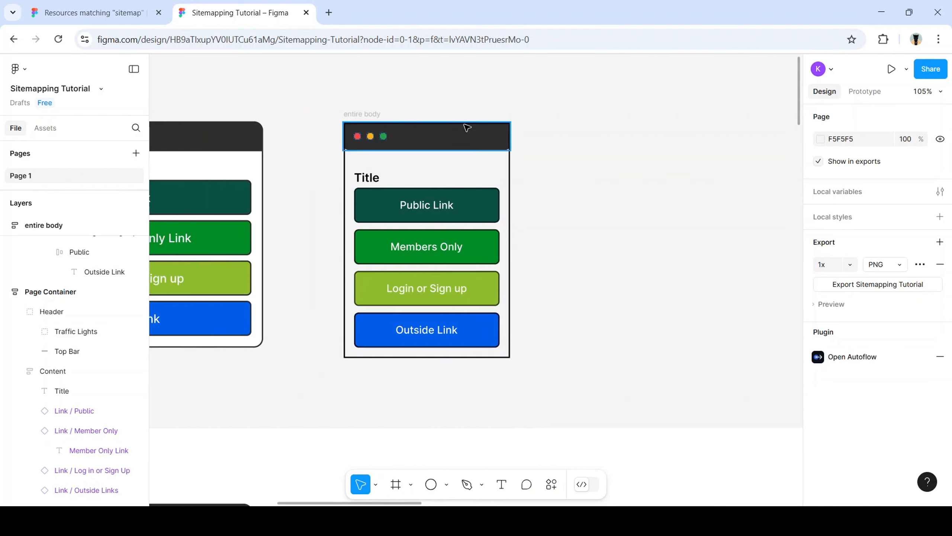
scroll(423, 144, "up", 2)
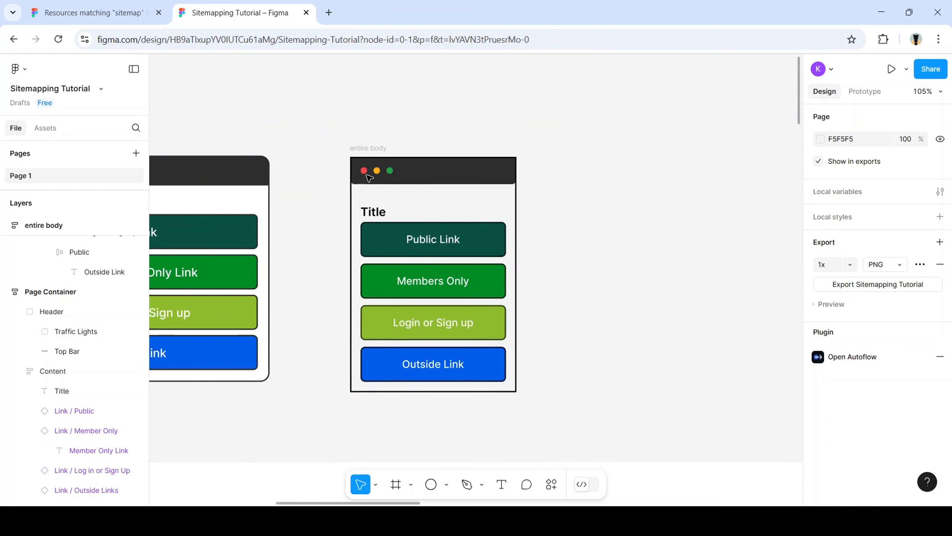
scroll(369, 179, "right", 5)
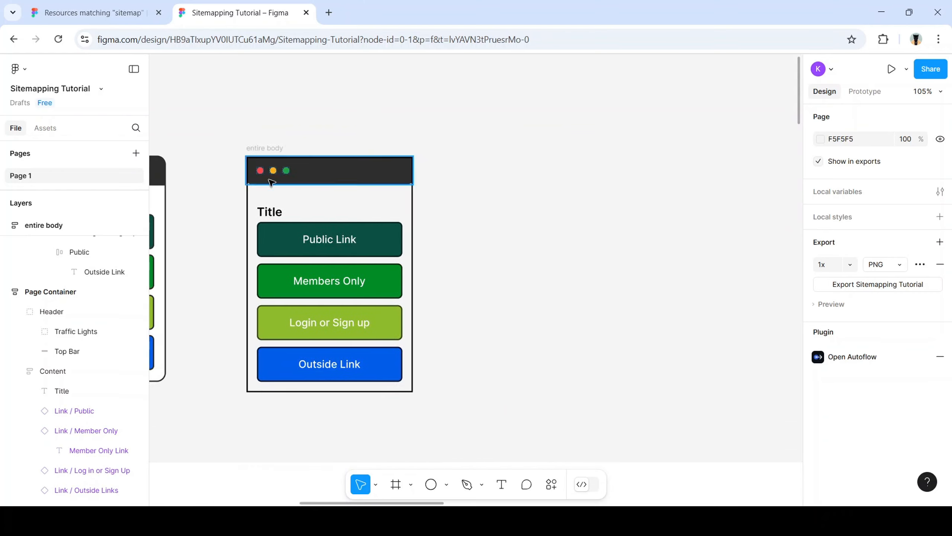
left_click_drag(217, 121, 487, 419)
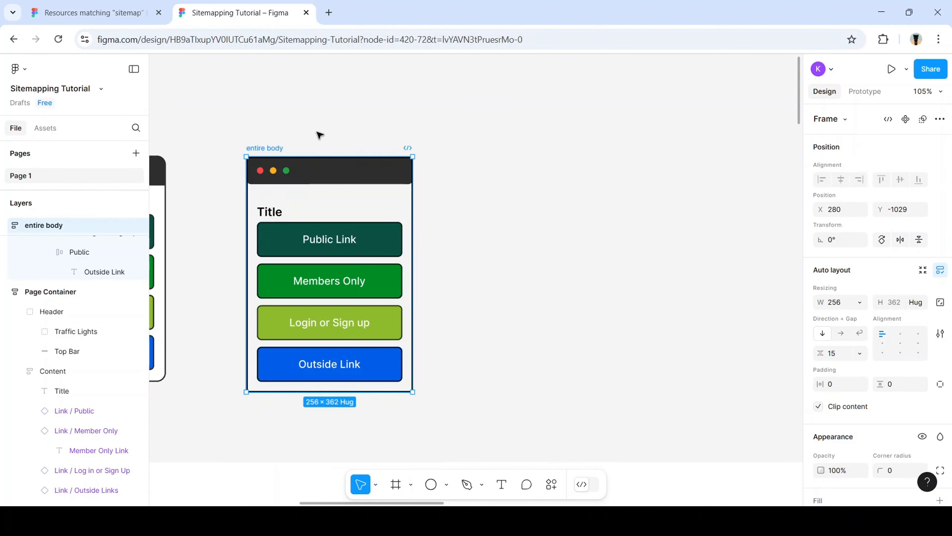
left_click_drag(338, 177, 488, 165)
scroll(479, 180, "left", 1)
scroll(469, 181, "right", 3)
scroll(468, 181, "right", 3)
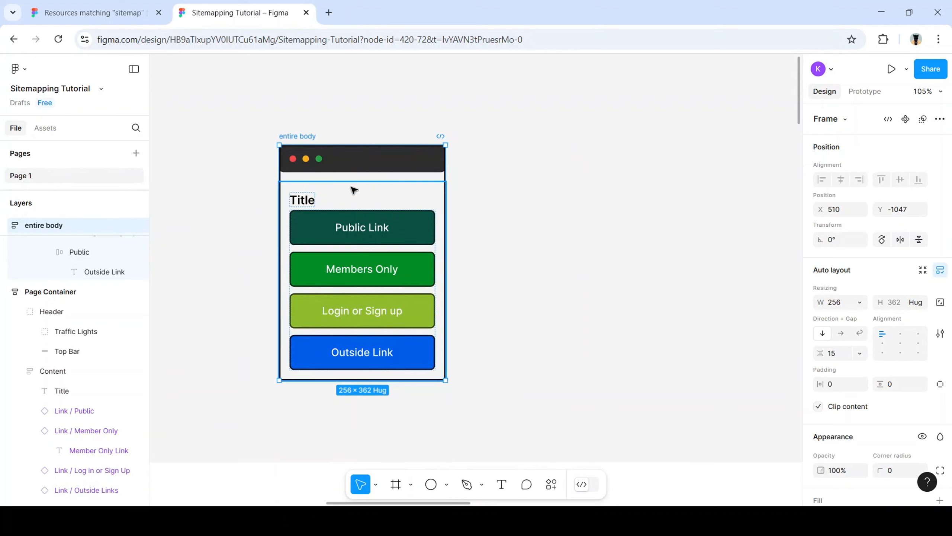
Duplicate the four-button Link body and drag the copy out beside the entire body mockup
left_click(396, 235)
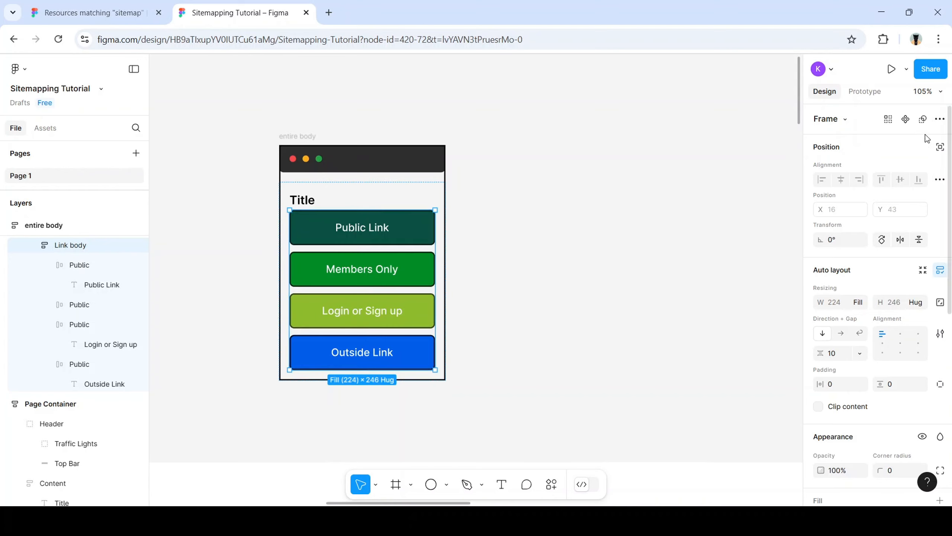
left_click(939, 120)
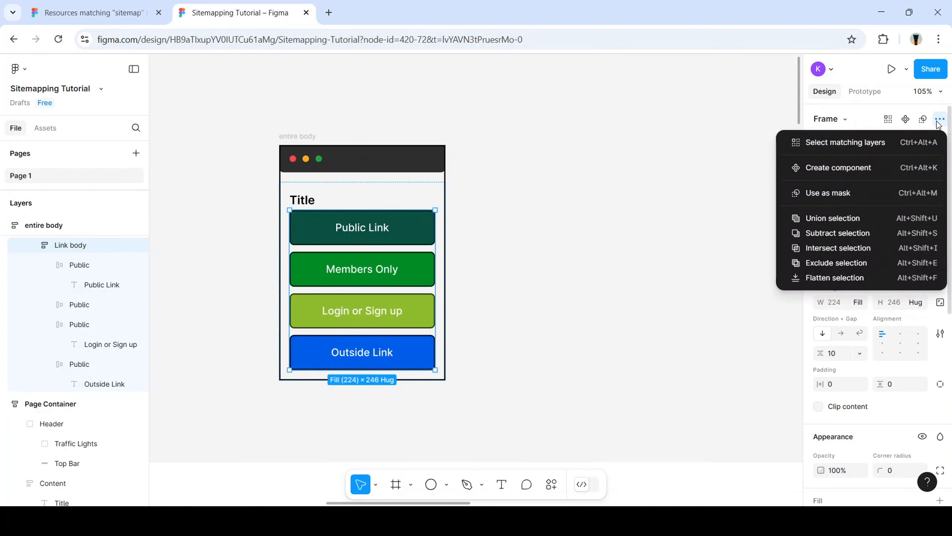
key("Escape")
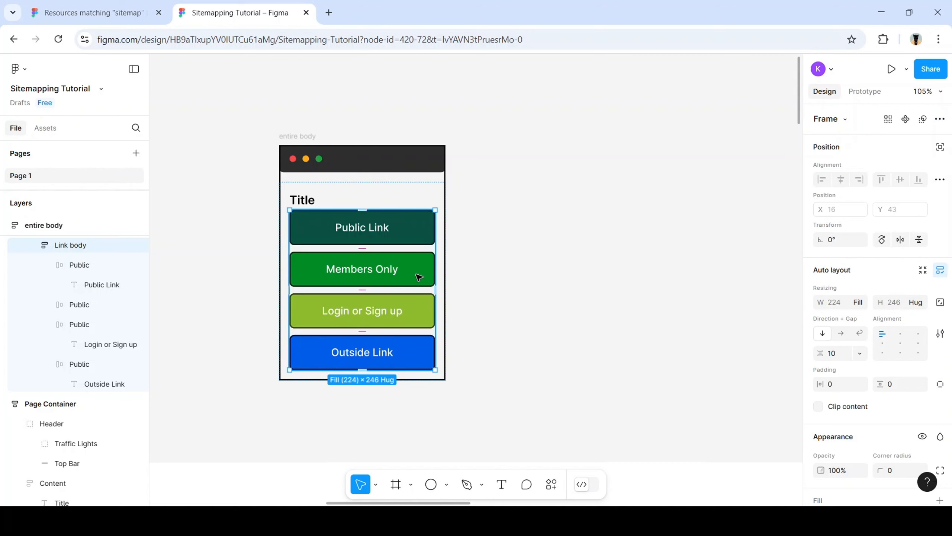
key("ctrl+d")
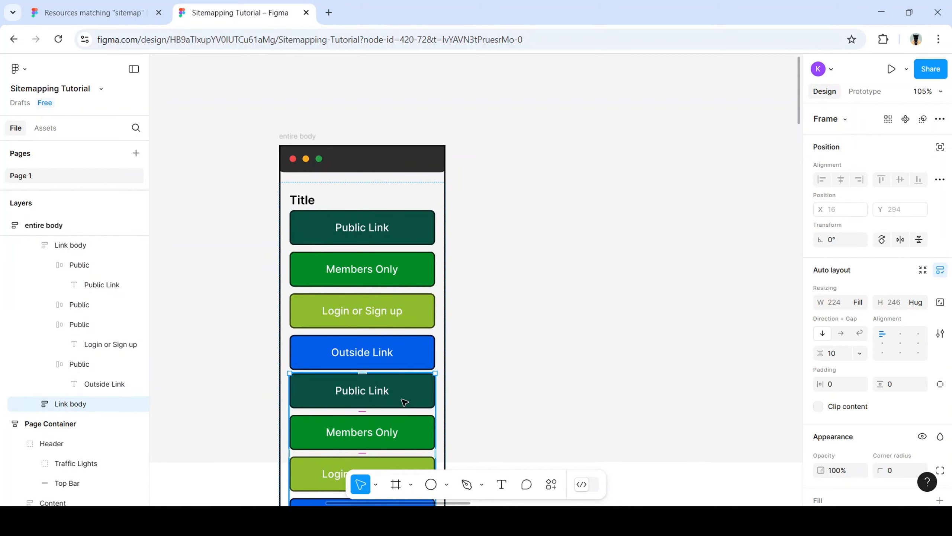
left_click_drag(403, 417, 597, 251)
left_click(694, 293)
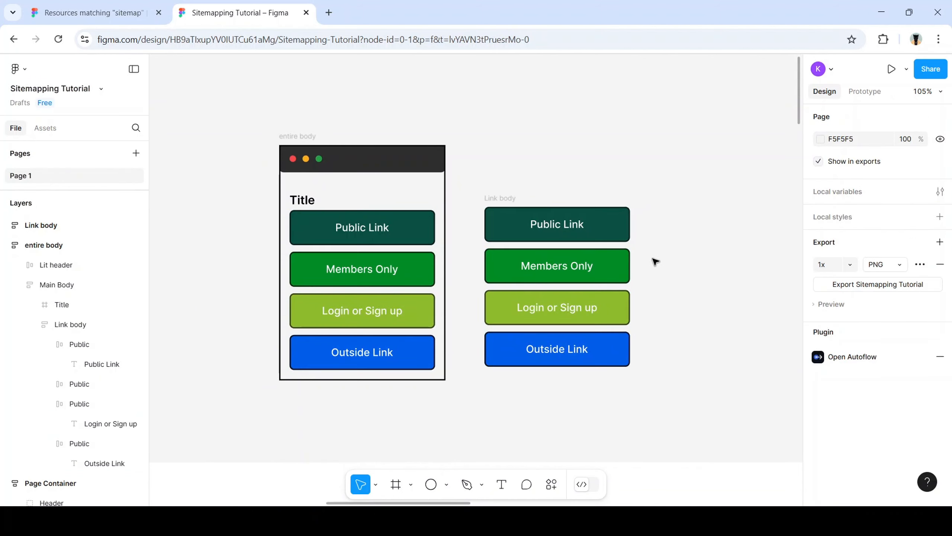
Select Public Link, Members Only, Login or Sign up and Outside Link, then Create multiple components
left_click(480, 206)
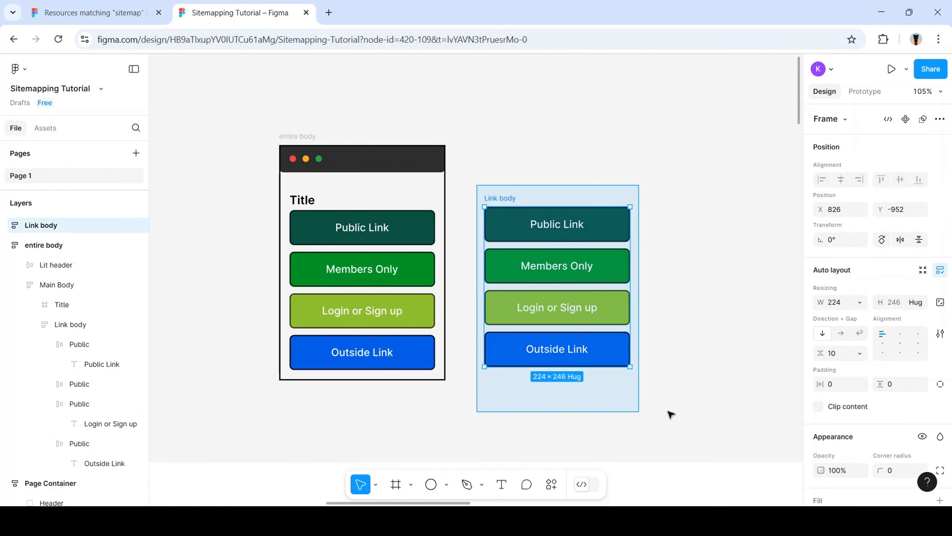
left_click(939, 119)
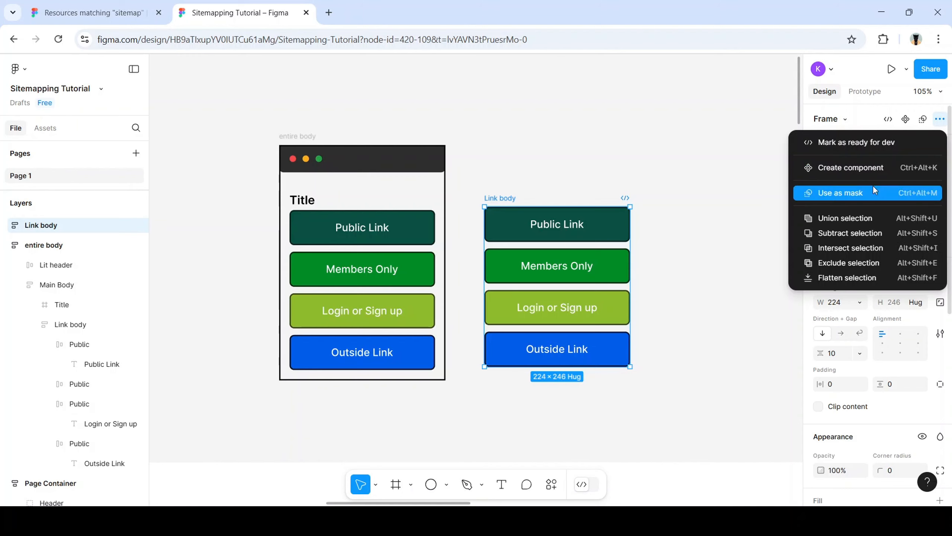
left_click(736, 239)
left_click(623, 235)
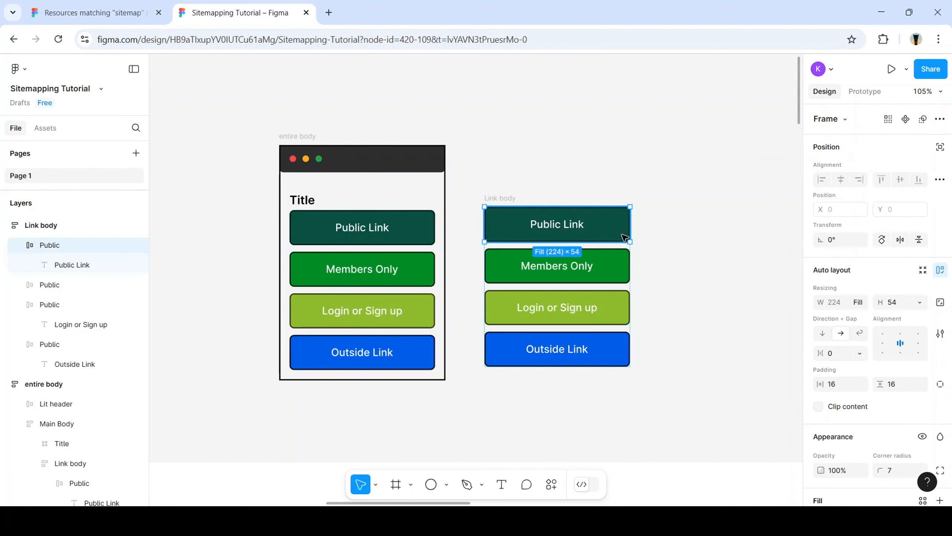
left_click(612, 268, "shift")
left_click(594, 309, "shift")
left_click(605, 350, "shift")
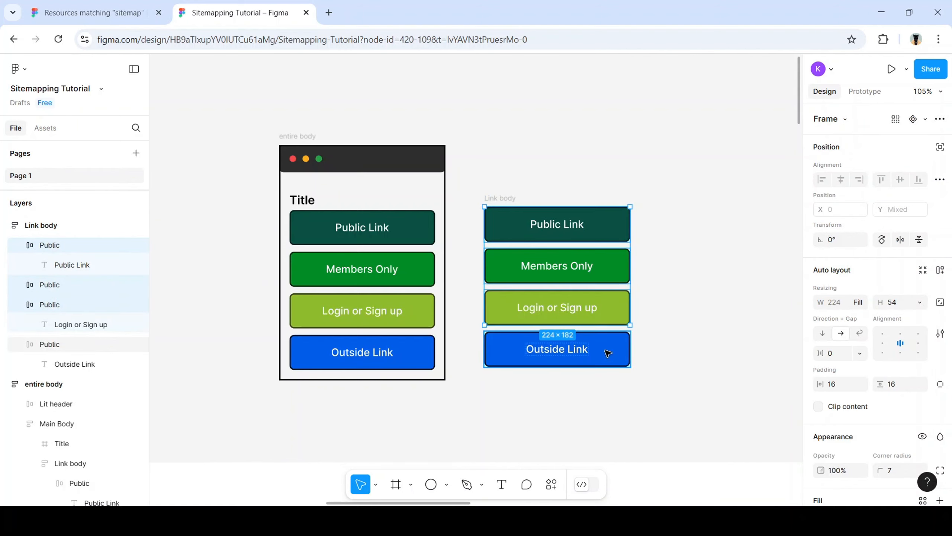
left_click(940, 119)
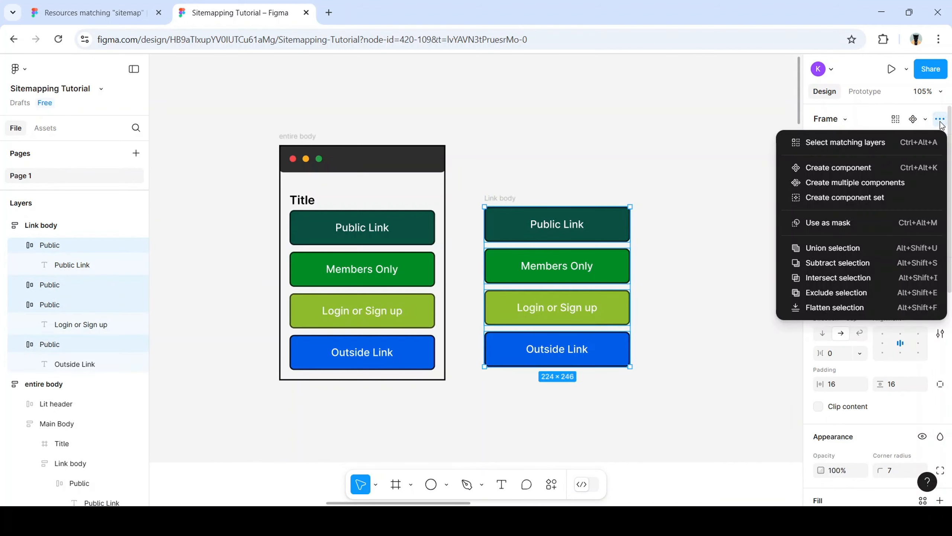
left_click(885, 183)
left_click(677, 276)
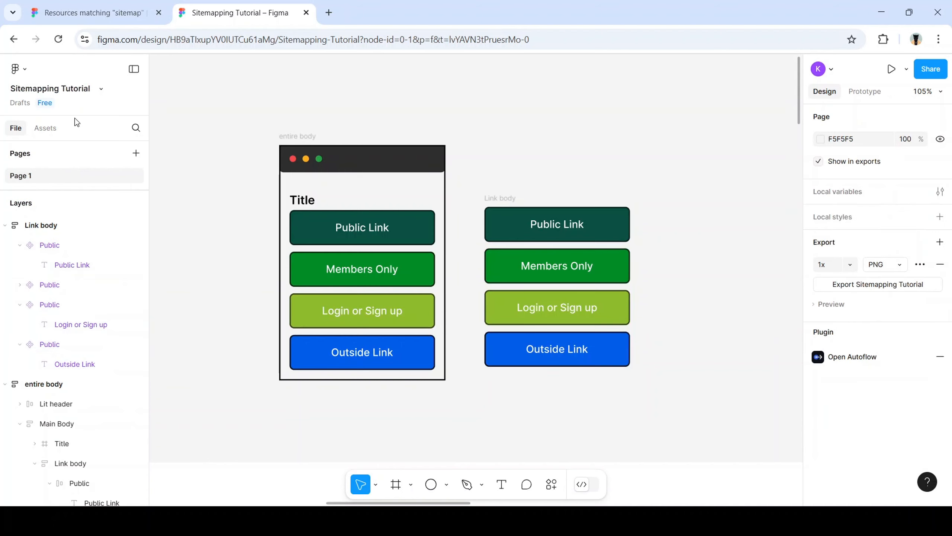
left_click(52, 130)
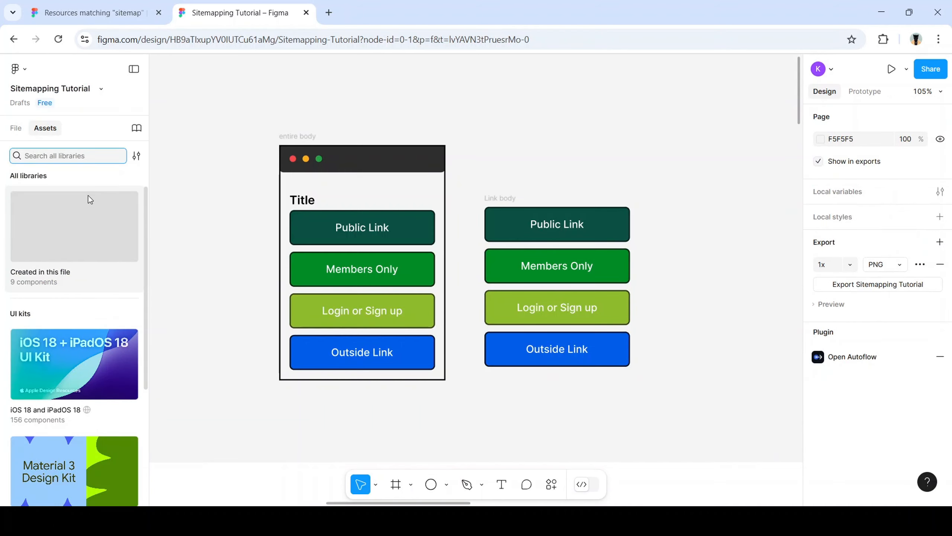
left_click(48, 263)
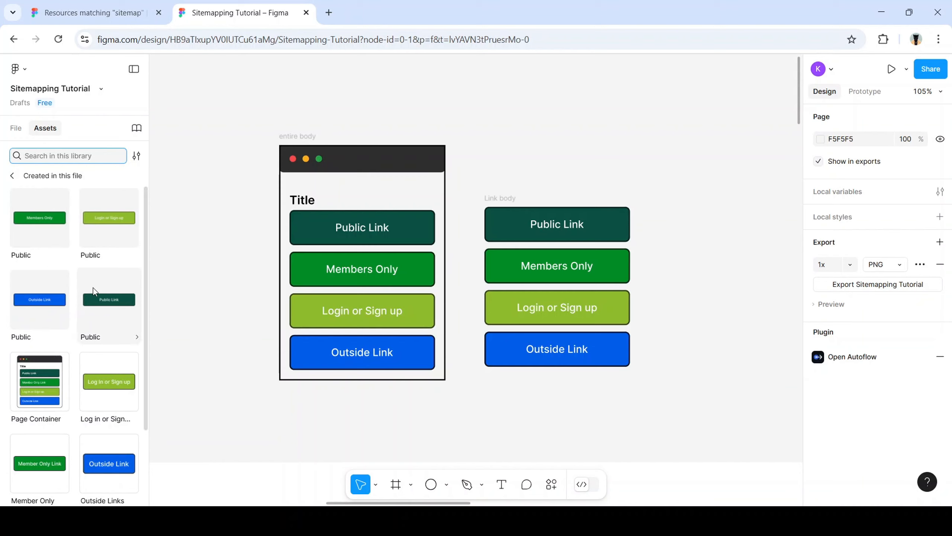
scroll(114, 265, "down", 2)
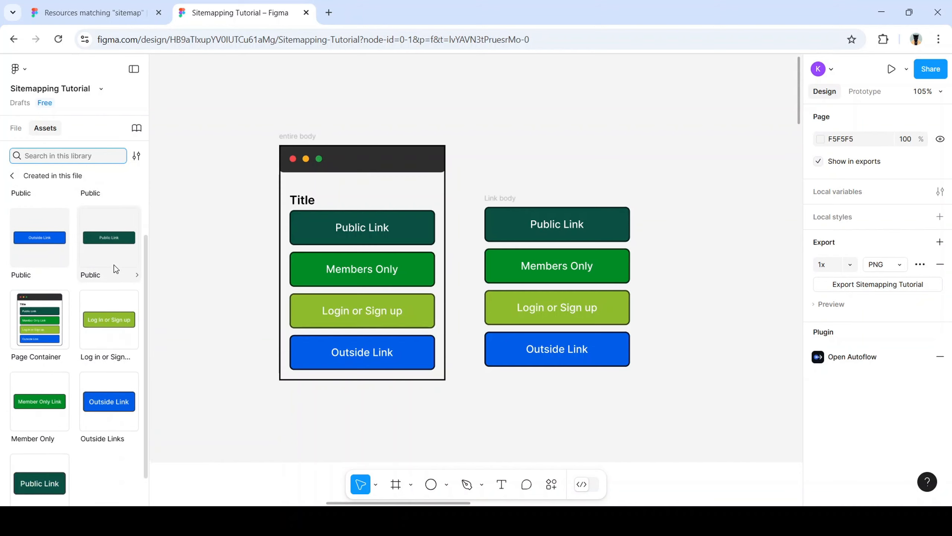
scroll(113, 265, "down", 1)
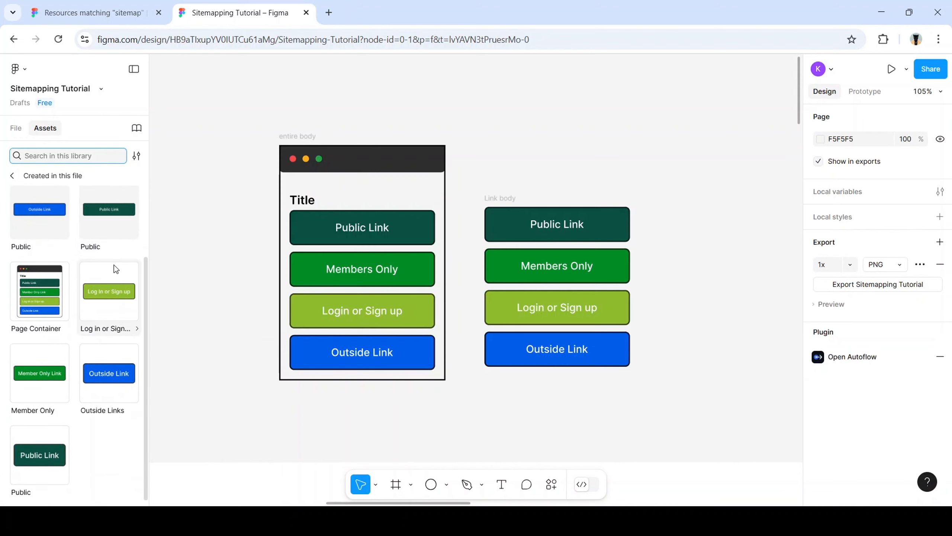
scroll(113, 264, "up", 3)
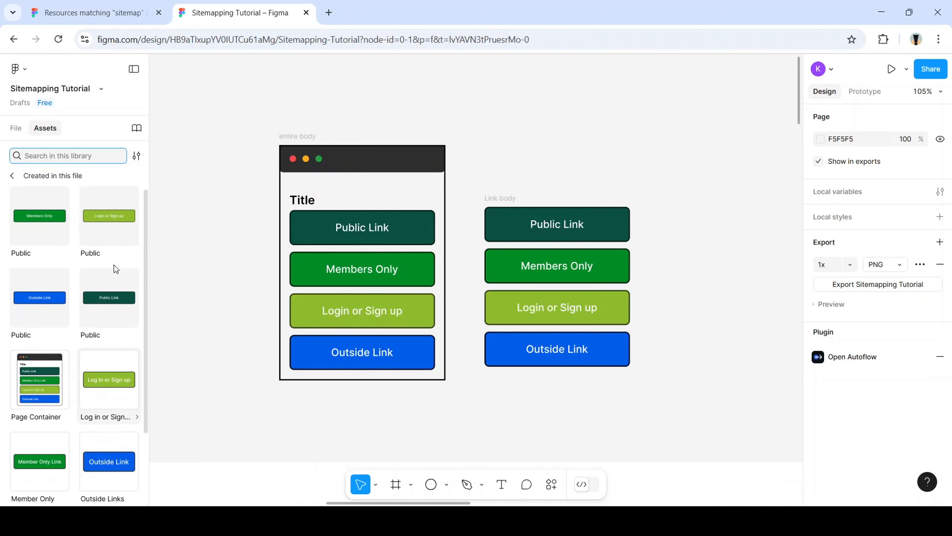
left_click(569, 221)
left_click(569, 221)
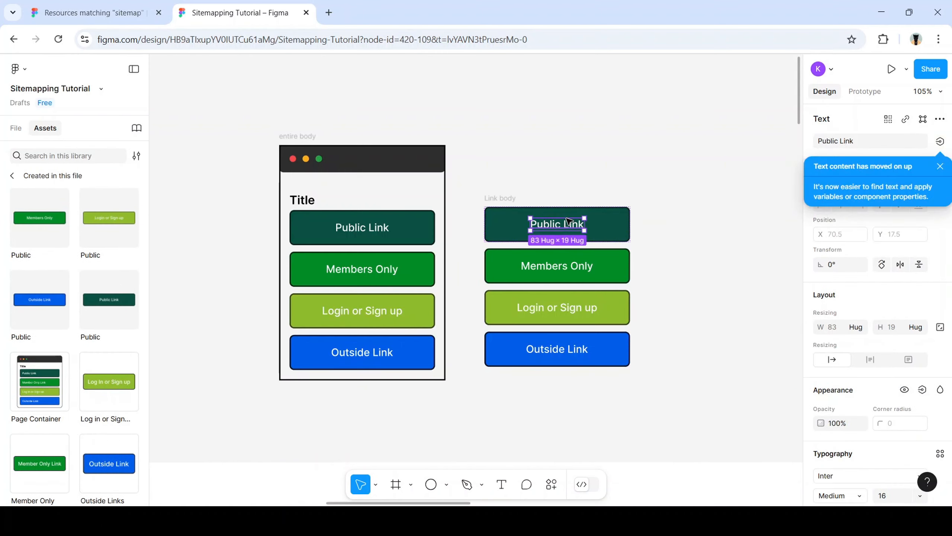
Recolour Public Link to charcoal 2F3634 and Members Only to deep green 003B10
left_click(692, 169)
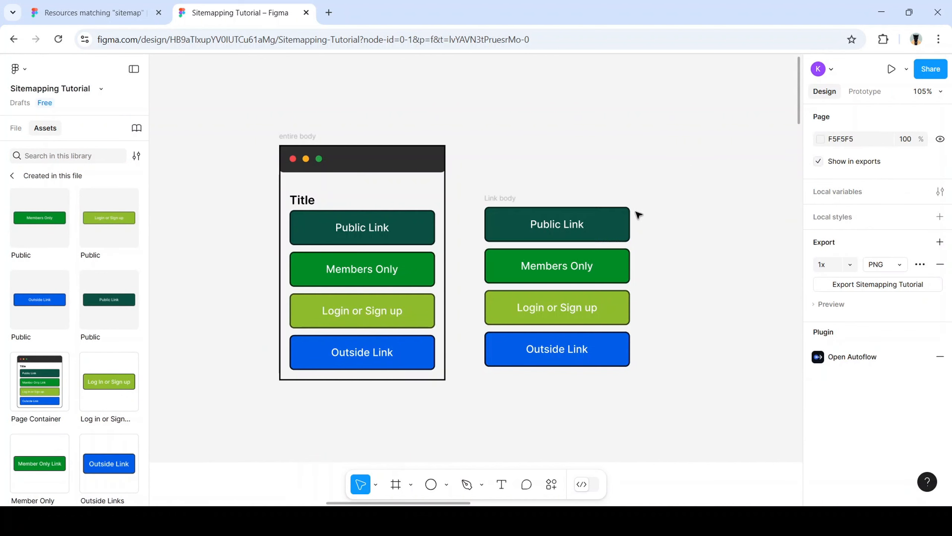
left_click(620, 221)
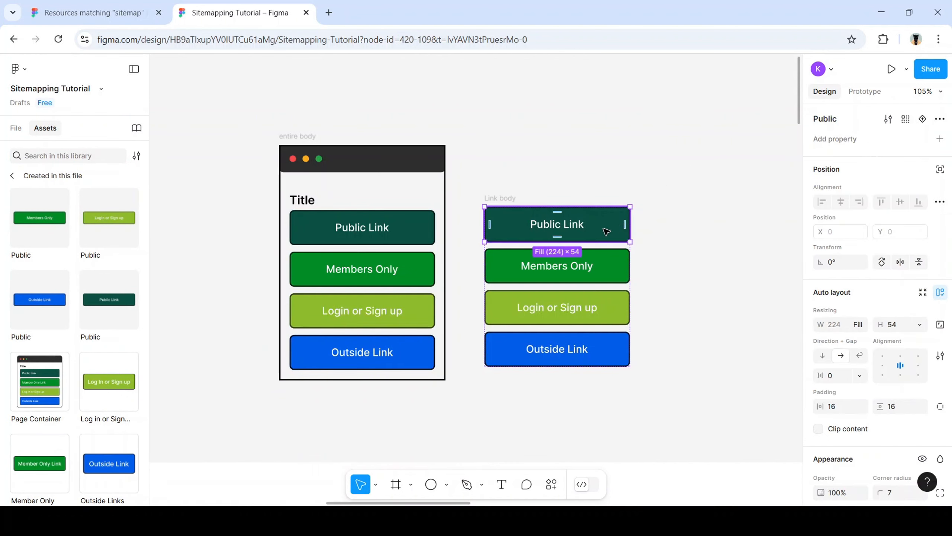
left_click(701, 197)
left_click(594, 222)
scroll(813, 364, "down", 5)
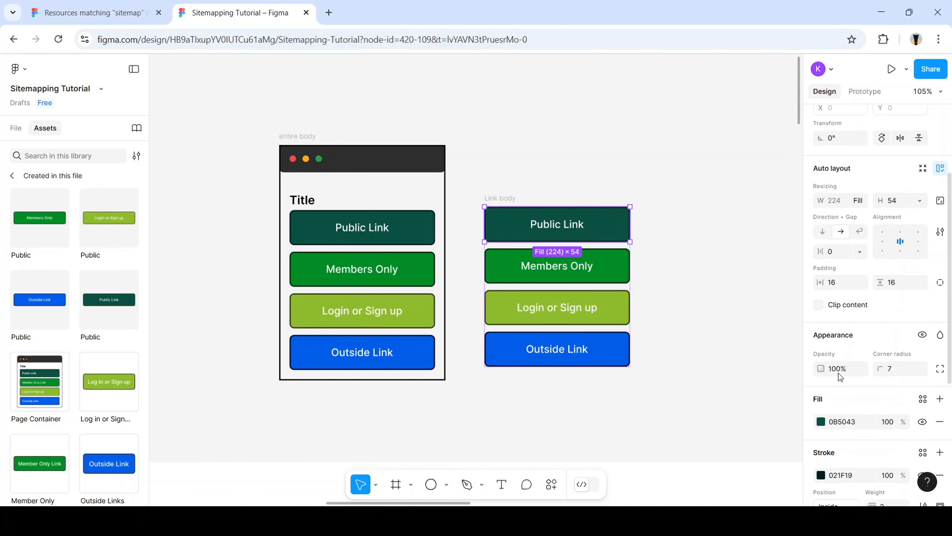
left_click(821, 360)
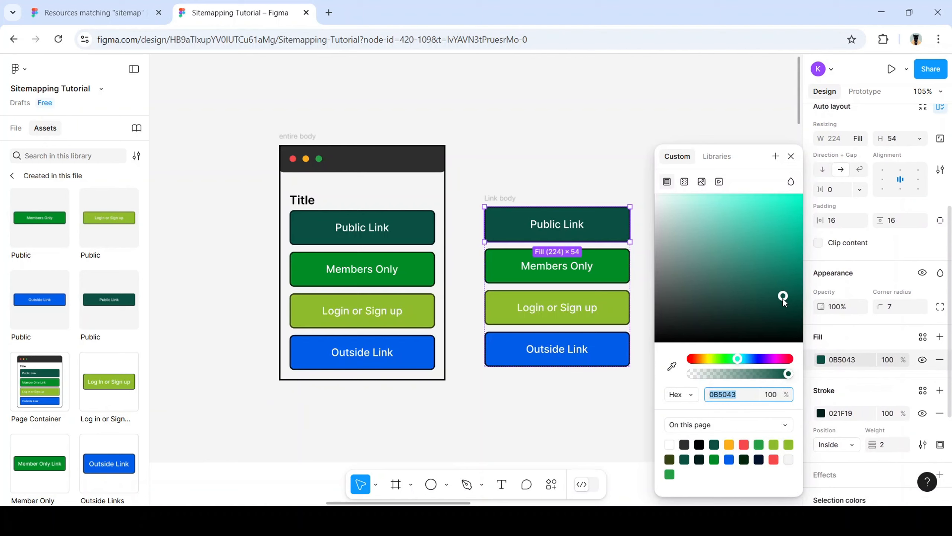
left_click_drag(783, 298, 673, 306)
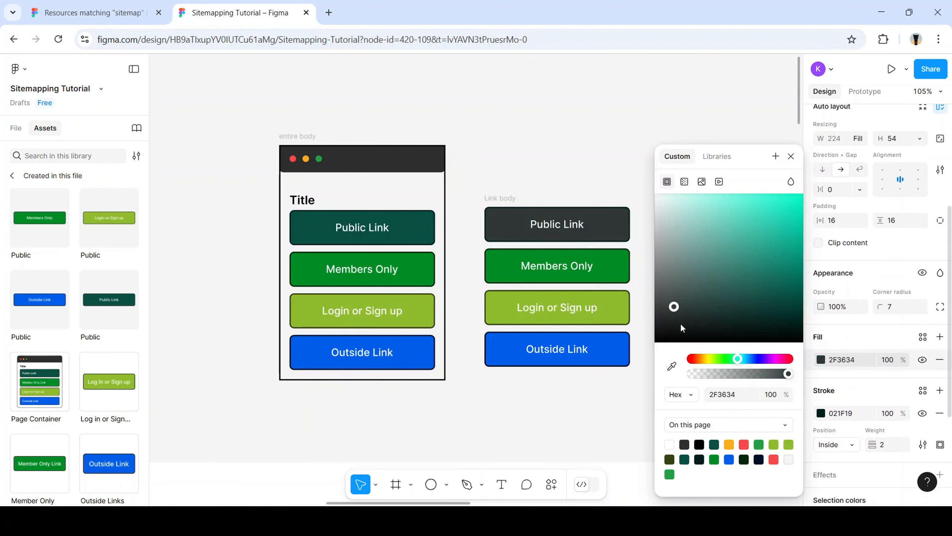
left_click(608, 273)
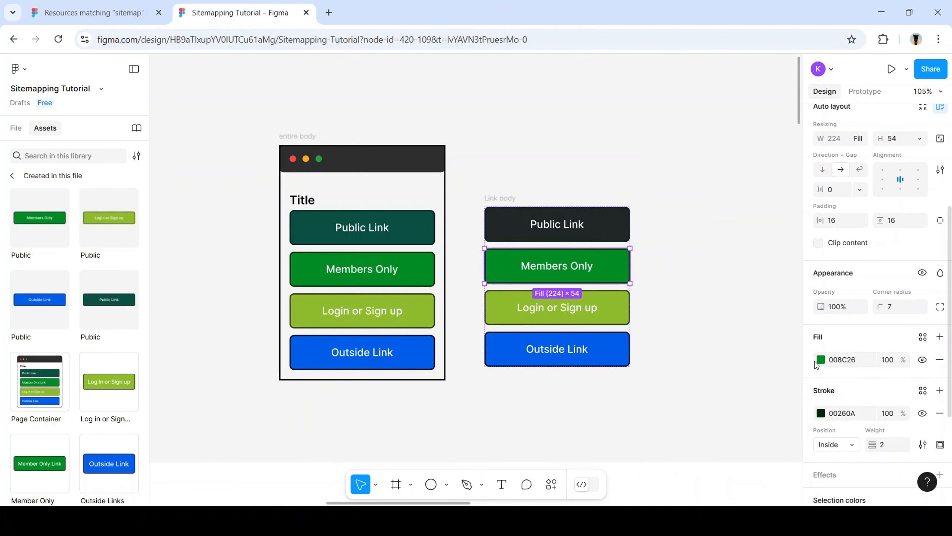
left_click(819, 360)
left_click(801, 257)
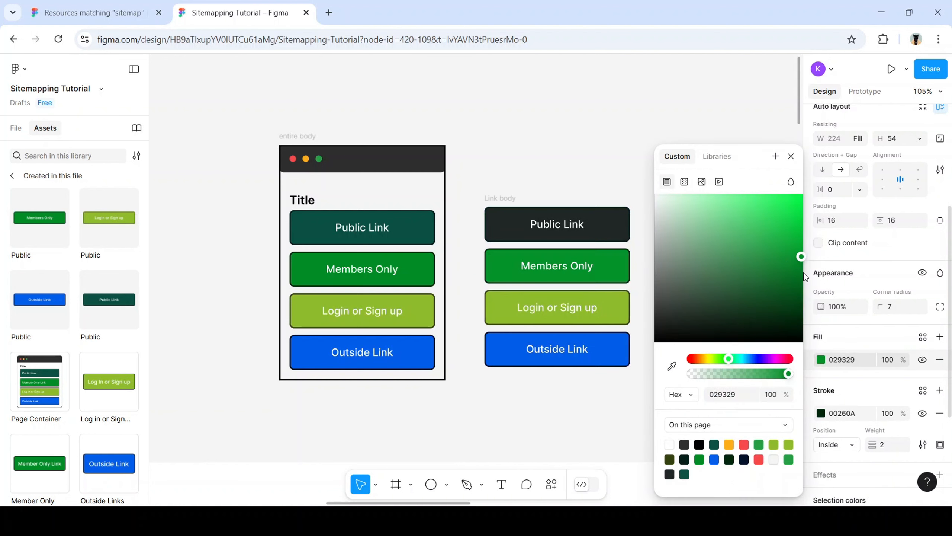
left_click_drag(805, 277, 805, 313)
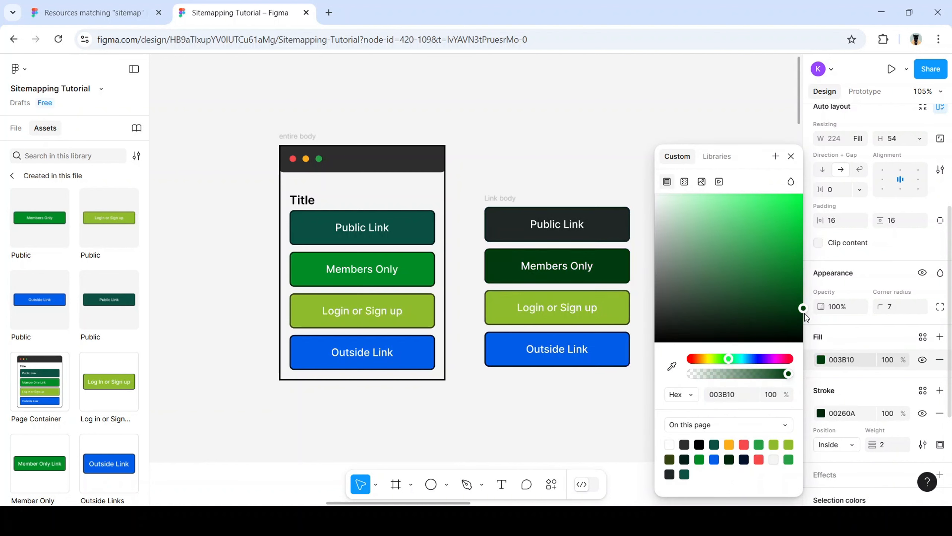
Recolour Login or Sign up to olive 45581C and Outside Link to grey 868686
left_click(615, 312)
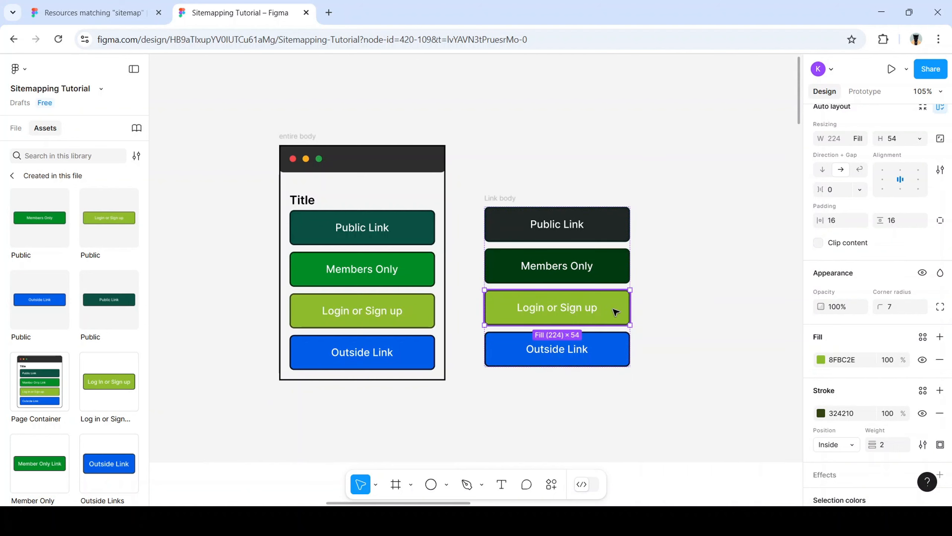
left_click(820, 360)
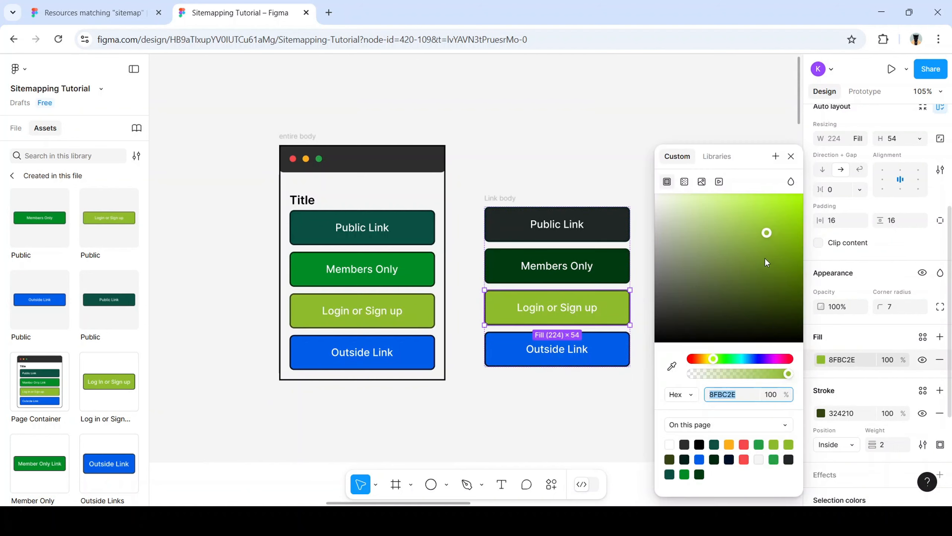
left_click_drag(765, 233, 756, 291)
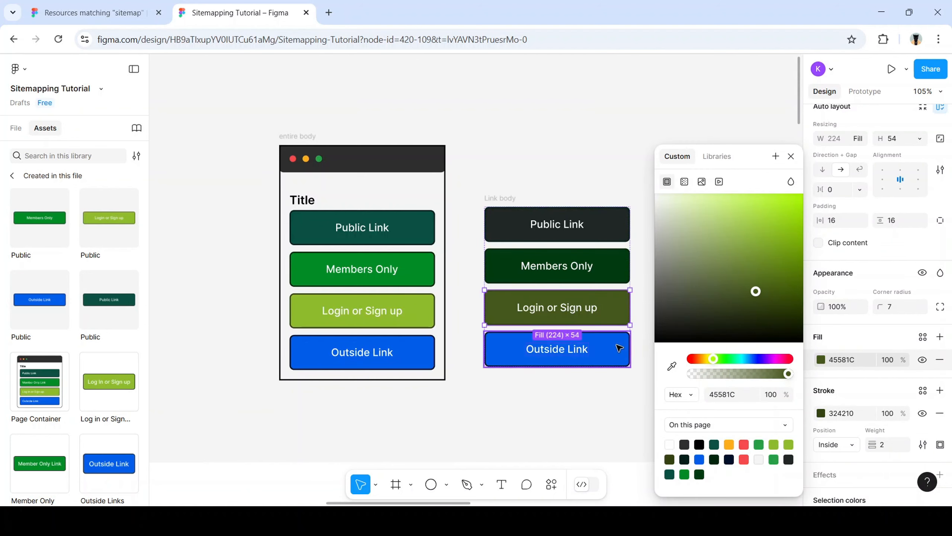
left_click(619, 348)
left_click(821, 360)
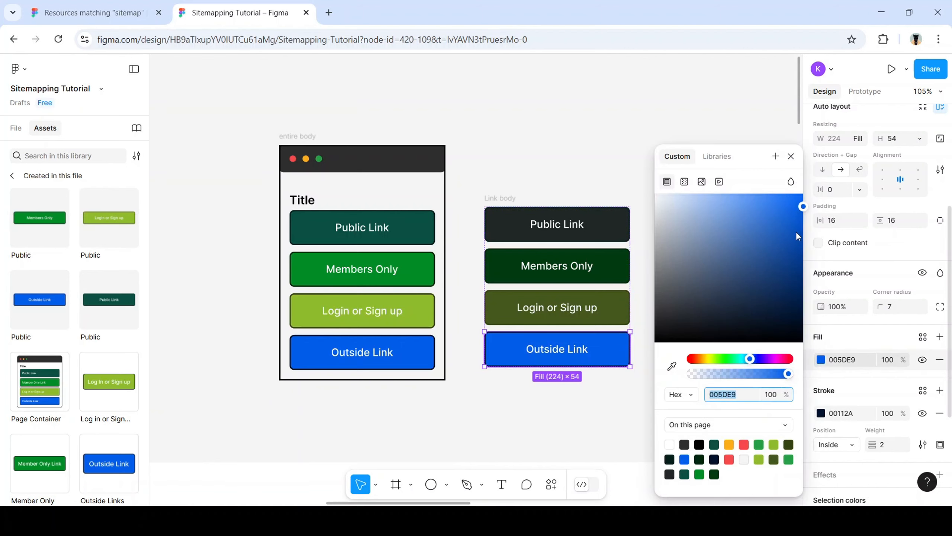
left_click_drag(797, 206, 647, 270)
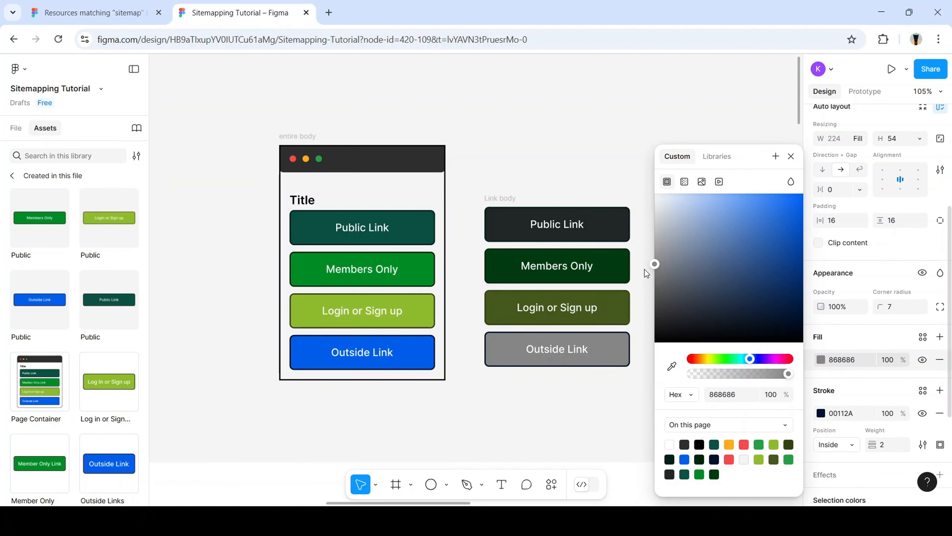
left_click(626, 171)
scroll(125, 322, "down", 3)
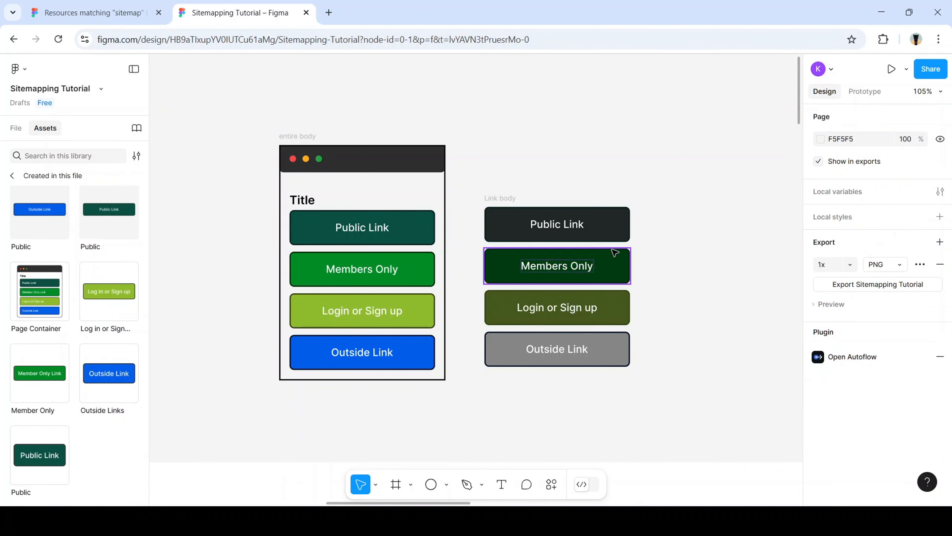
left_click(613, 274)
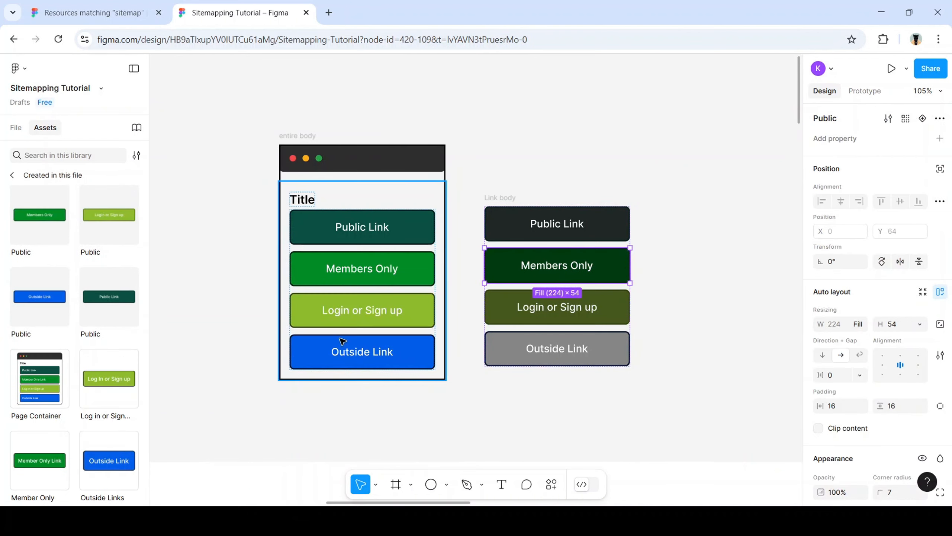
scroll(46, 368, "down", 2)
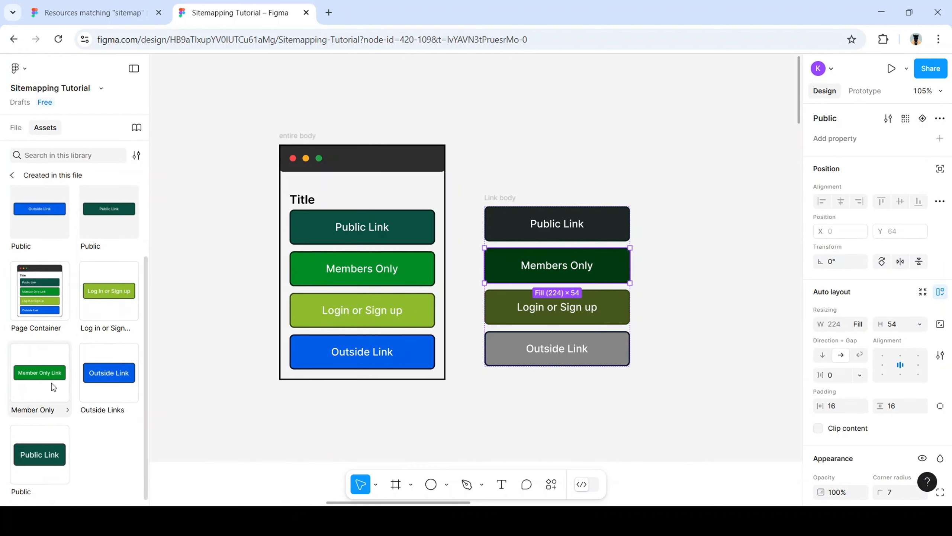
scroll(52, 383, "up", 2)
scroll(52, 386, "up", 1)
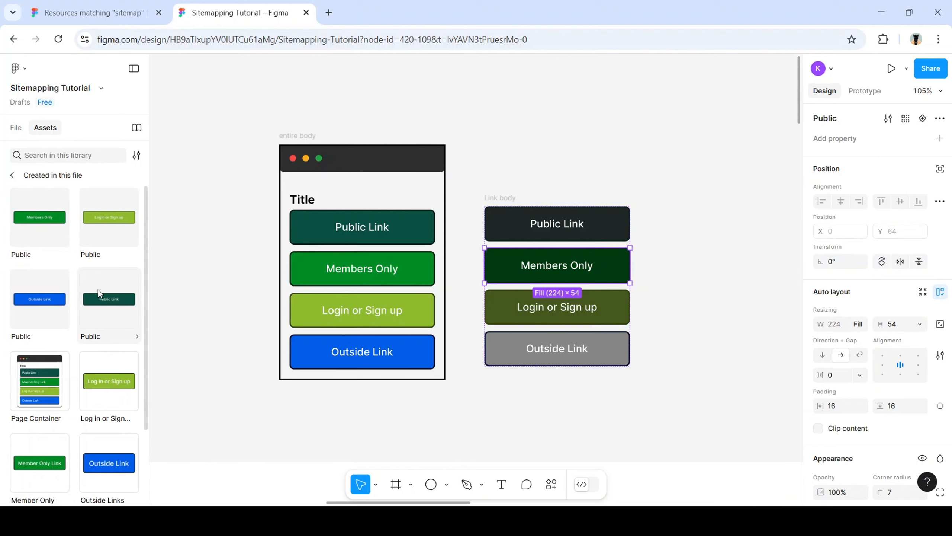
scroll(98, 290, "down", 2)
scroll(102, 310, "up", 2)
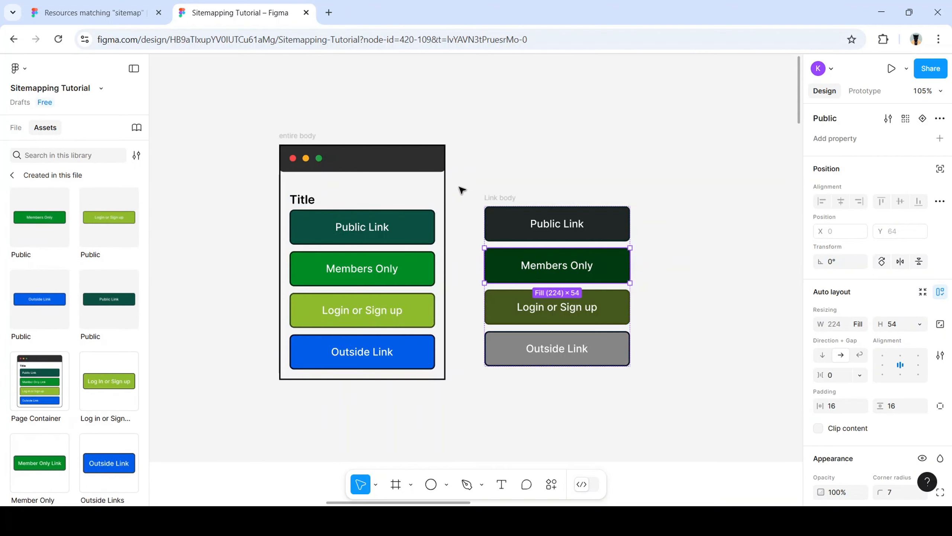
left_click(493, 188)
left_click(495, 211)
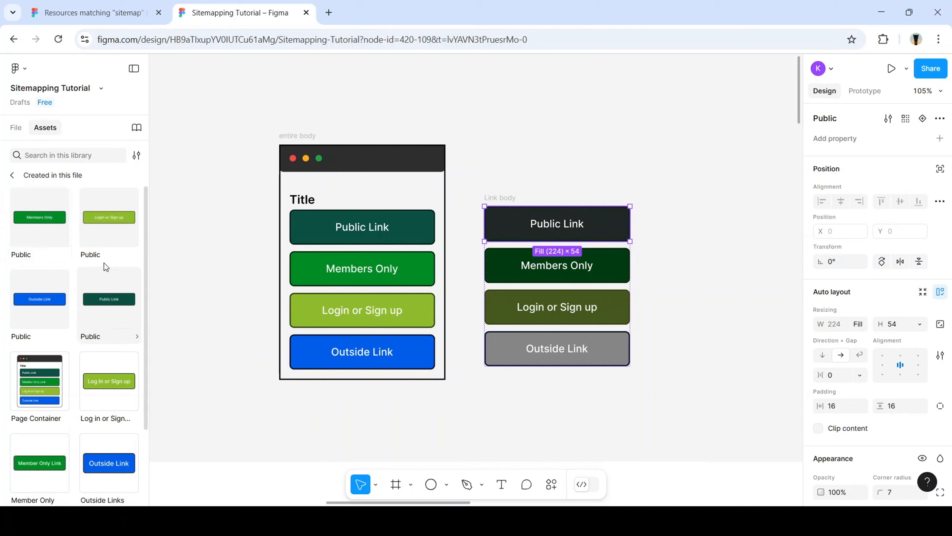
left_click(137, 257)
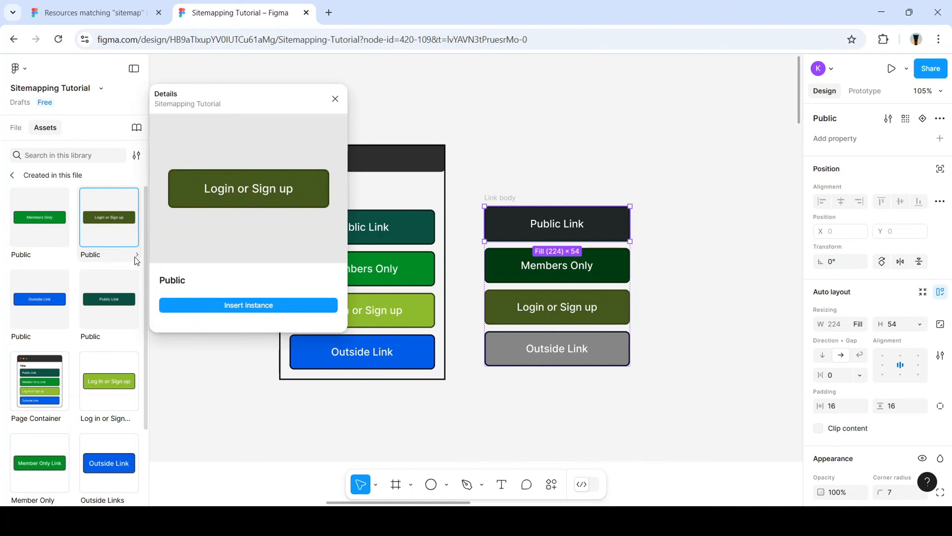
left_click(134, 338)
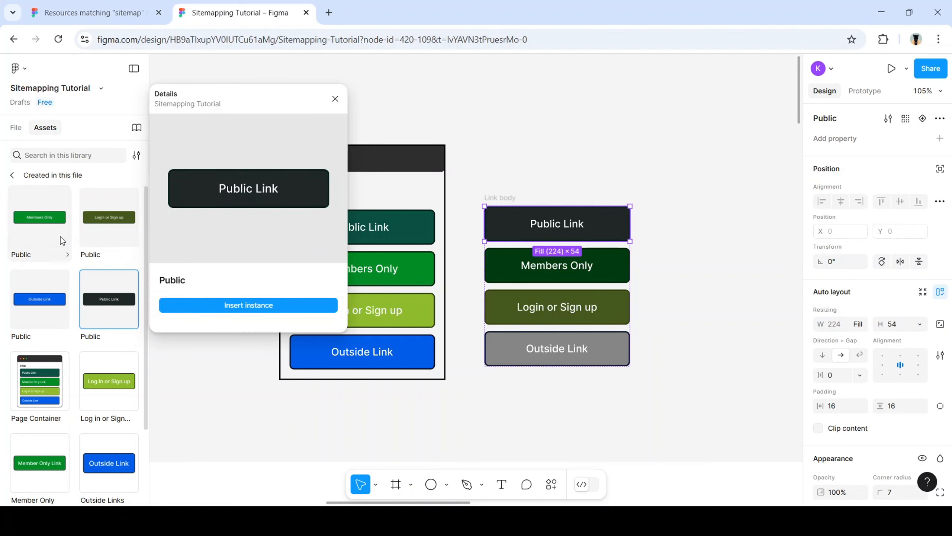
left_click(66, 250)
left_click(67, 251)
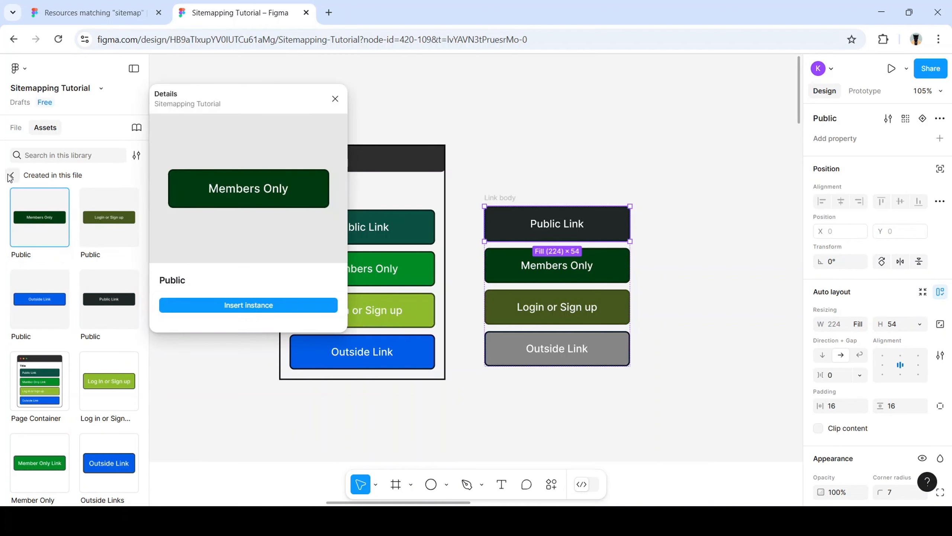
left_click(10, 175)
left_click(72, 259)
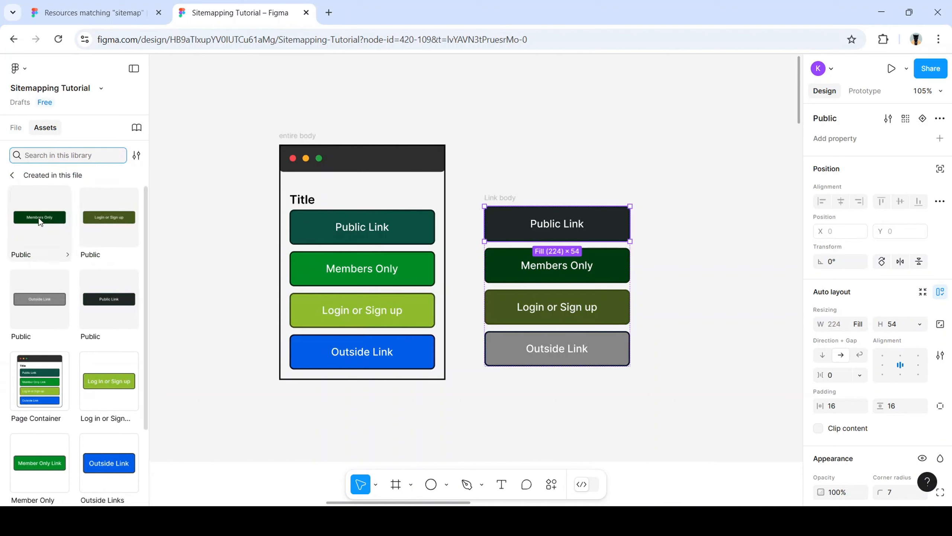
Place Members Only, Login or Sign up and Public Link instances on the right side of the board
left_click_drag(39, 221, 676, 136)
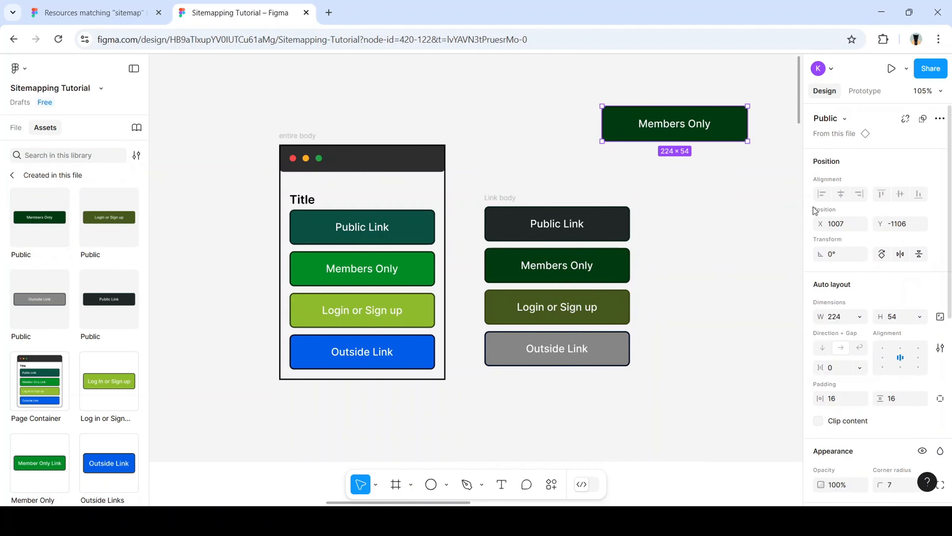
left_click(843, 121)
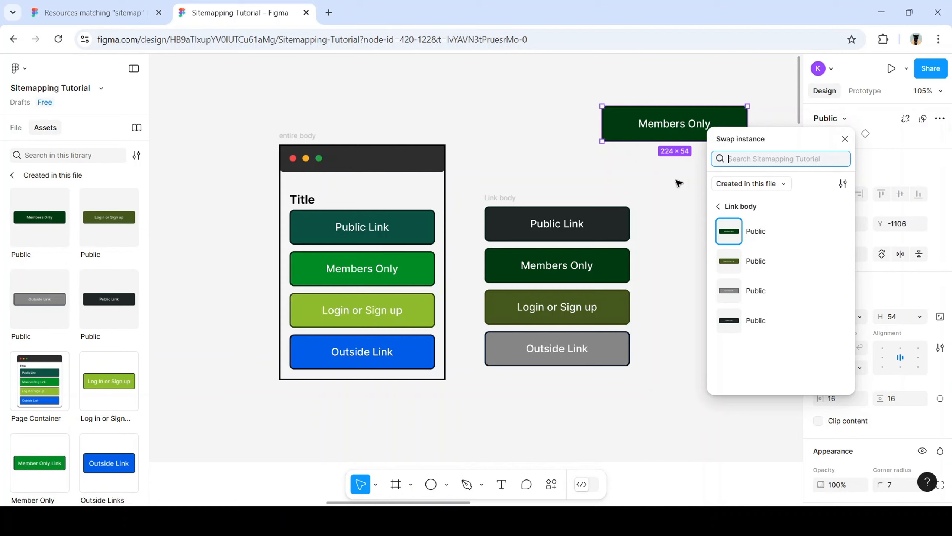
left_click_drag(475, 181, 643, 383)
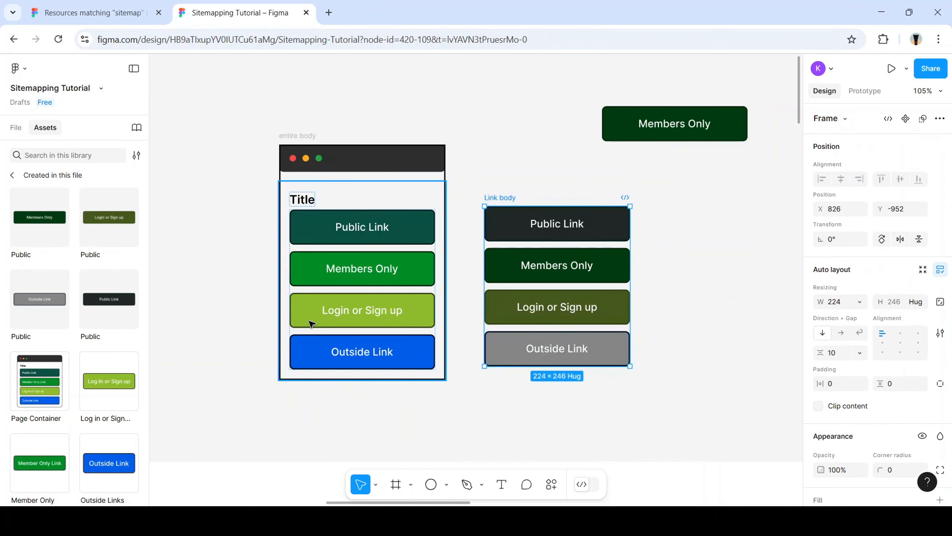
scroll(292, 332, "right", 5)
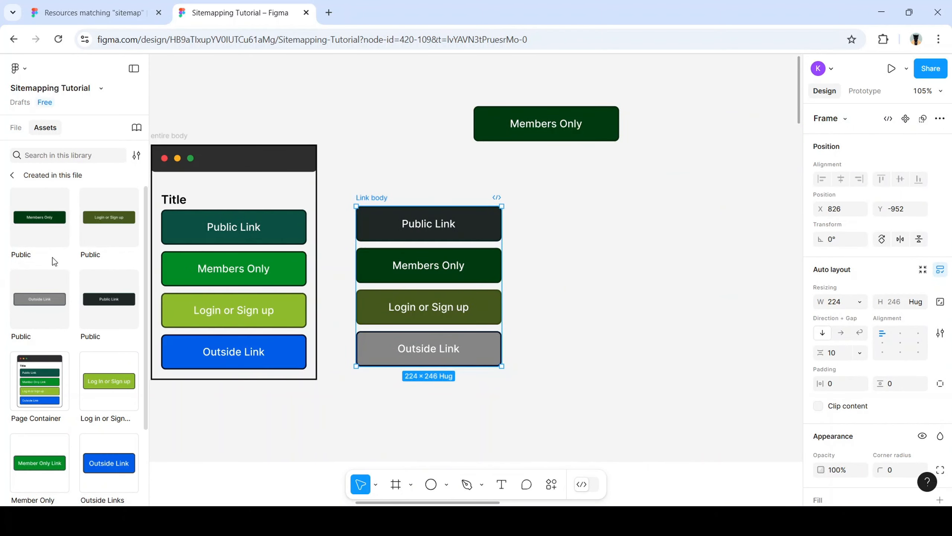
left_click_drag(86, 230, 669, 217)
left_click_drag(117, 304, 683, 297)
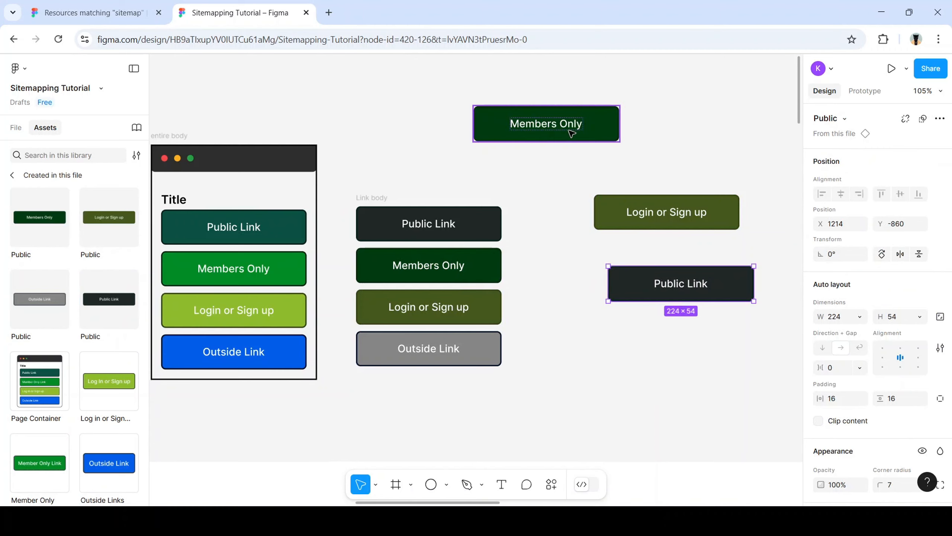
Stack the three copies in a column and narrow Login or Sign up to 168 px
left_click_drag(583, 136, 704, 154)
left_click_drag(698, 212, 699, 192)
left_click_drag(704, 267, 689, 227)
left_click(722, 192)
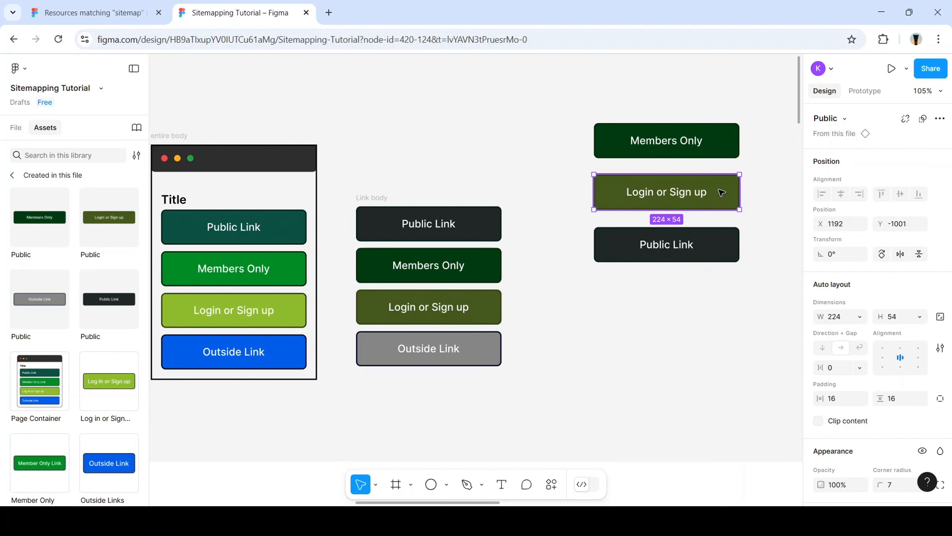
left_click_drag(739, 193, 703, 197)
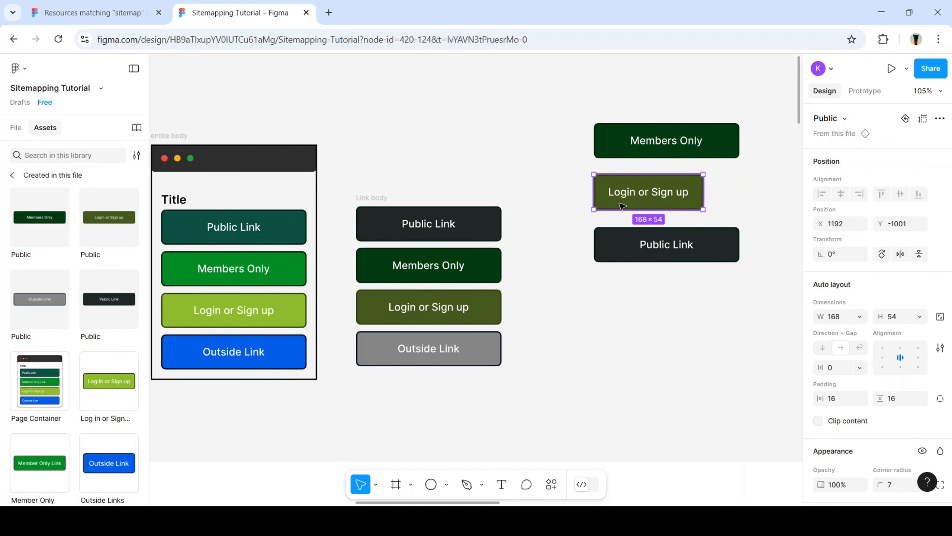
Drop two more Public Link instances onto the right side of the board
left_click(472, 230)
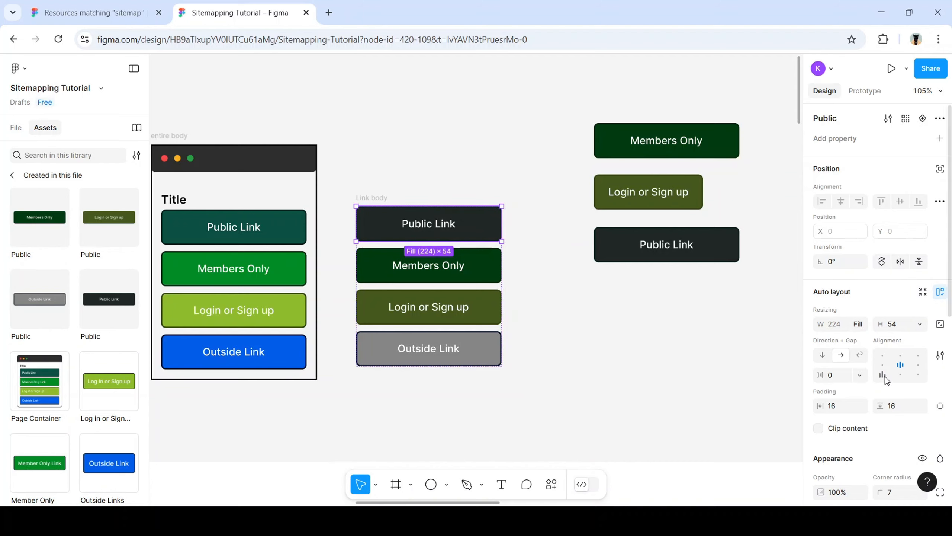
scroll(887, 390, "down", 3)
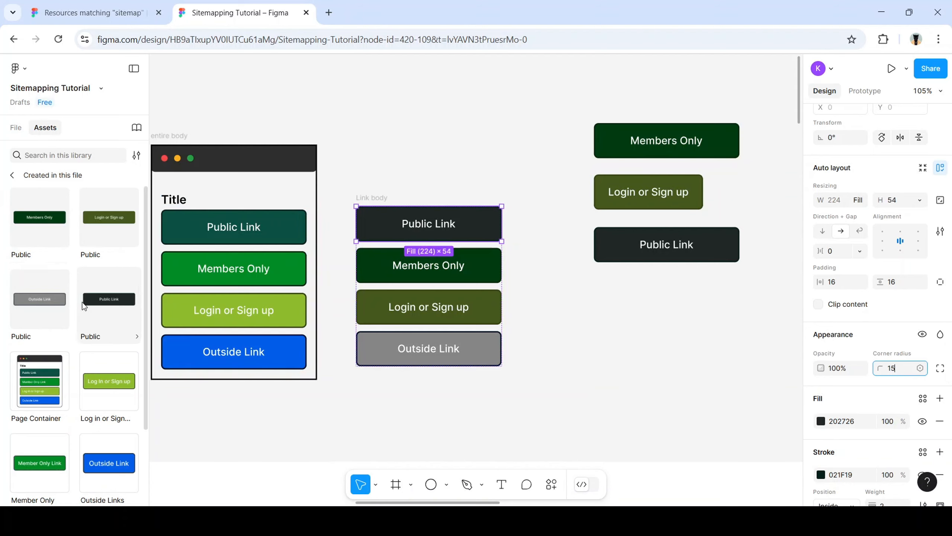
left_click_drag(104, 306, 664, 311)
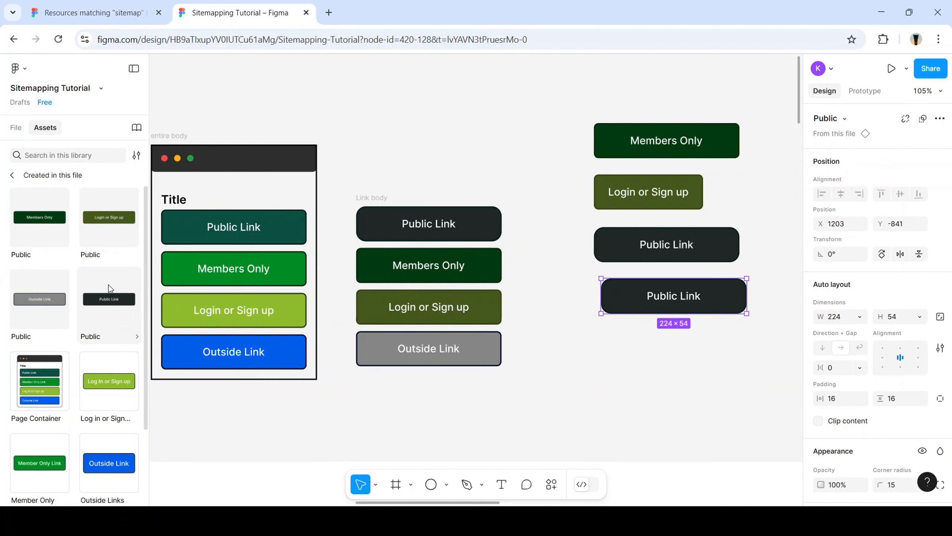
left_click_drag(122, 297, 734, 362)
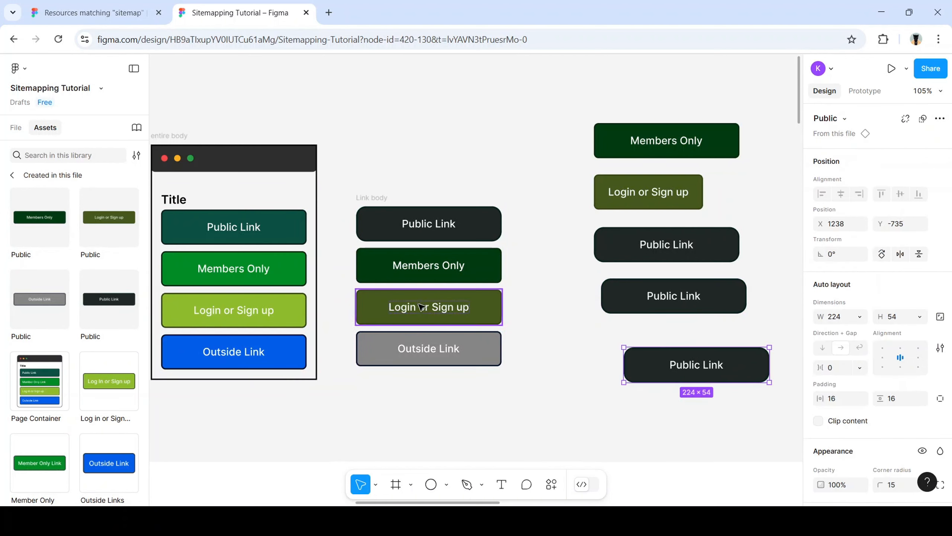
Change the Public Link corner radius to 5, then settle on 7
left_click(472, 229)
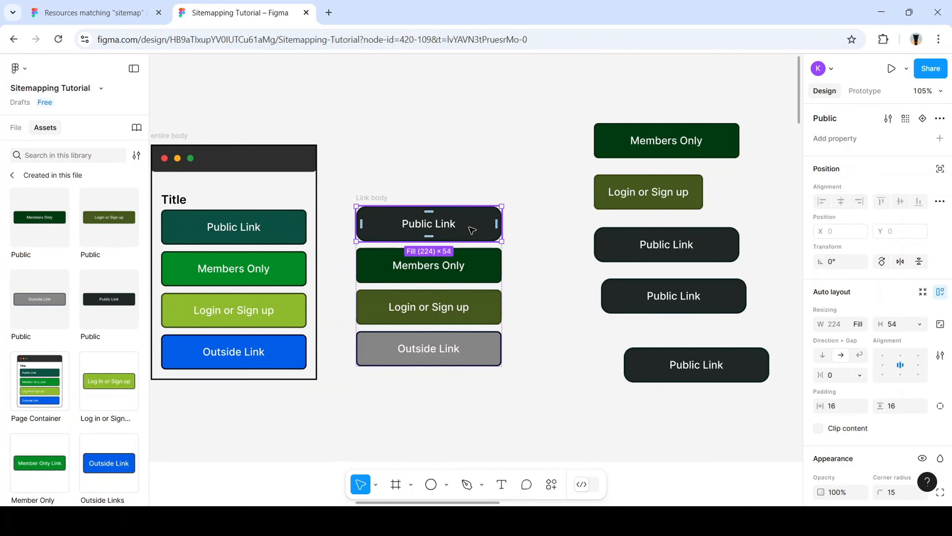
scroll(904, 347, "down", 3)
left_click(903, 371)
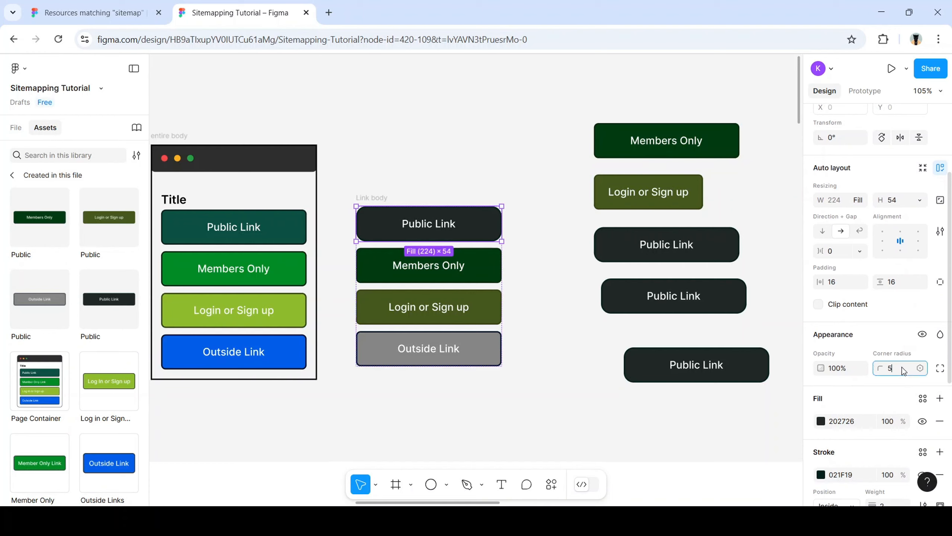
key("Return")
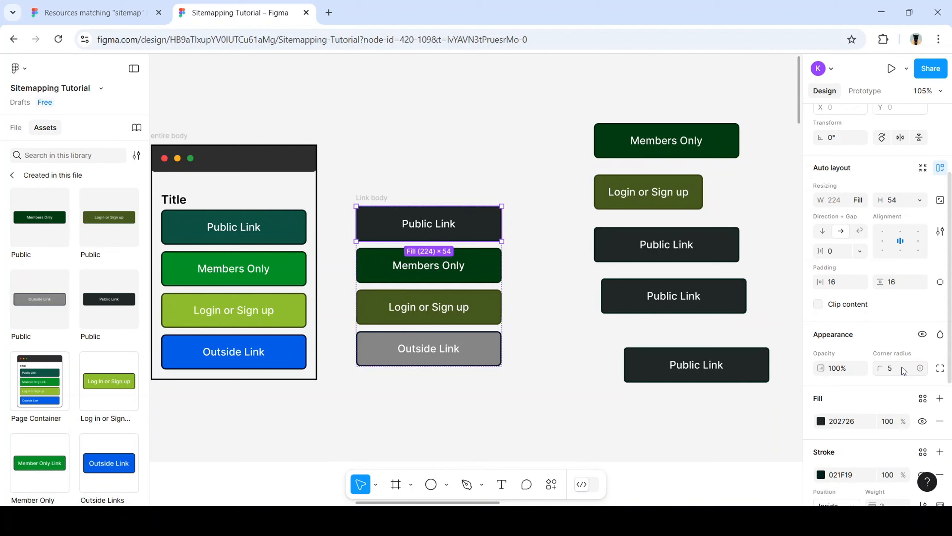
left_click(904, 371)
type("7")
key("Return")
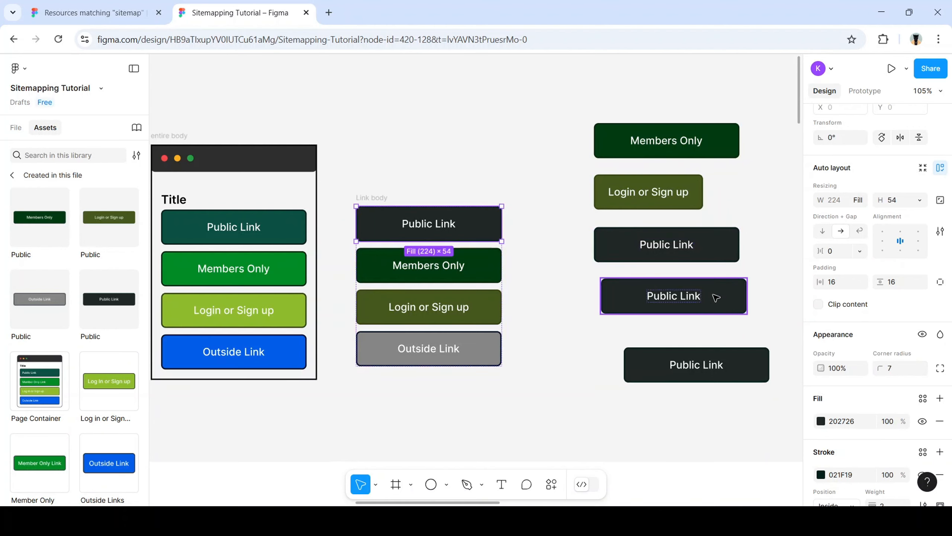
Narrow a right-hand Public Link copy to 166 px, then select all five test buttons
left_click(718, 298)
left_click_drag(746, 297, 709, 298)
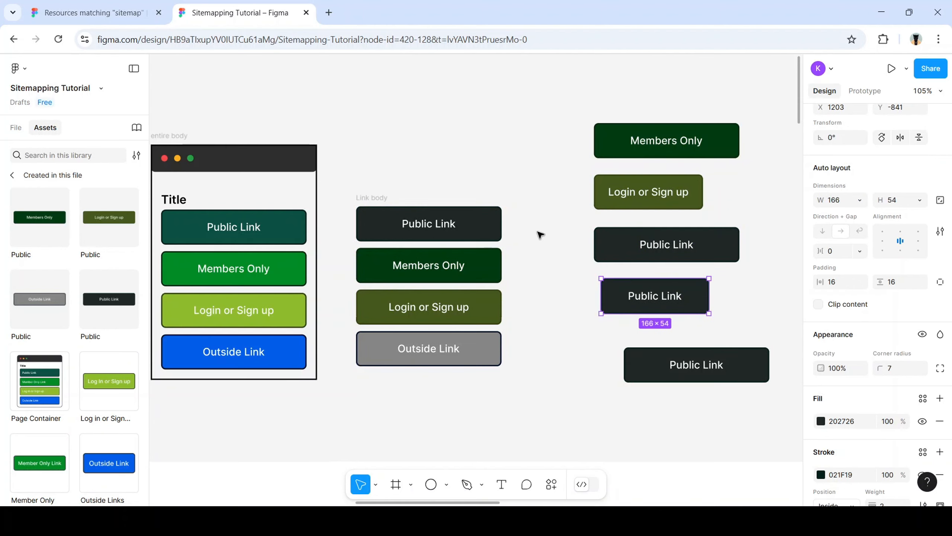
left_click(498, 228)
left_click_drag(502, 228, 536, 230)
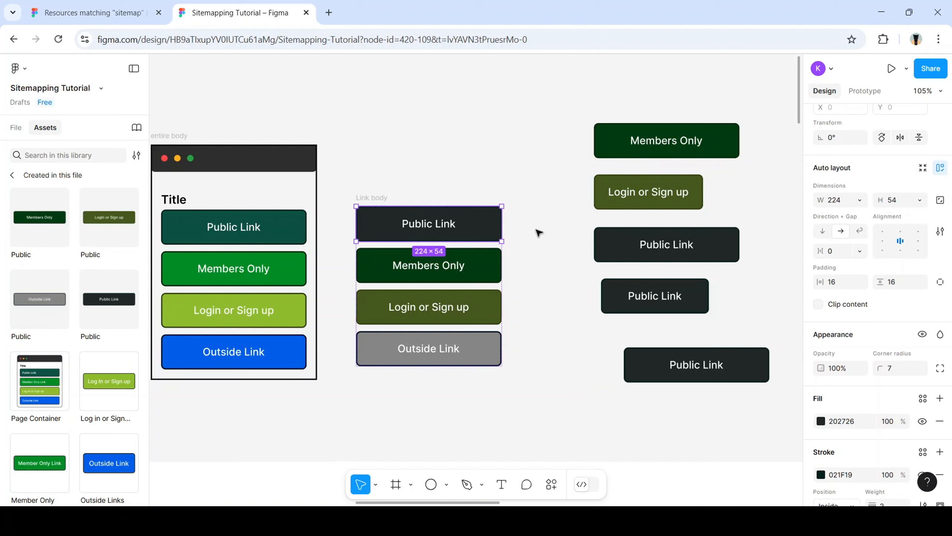
left_click_drag(561, 105, 782, 392)
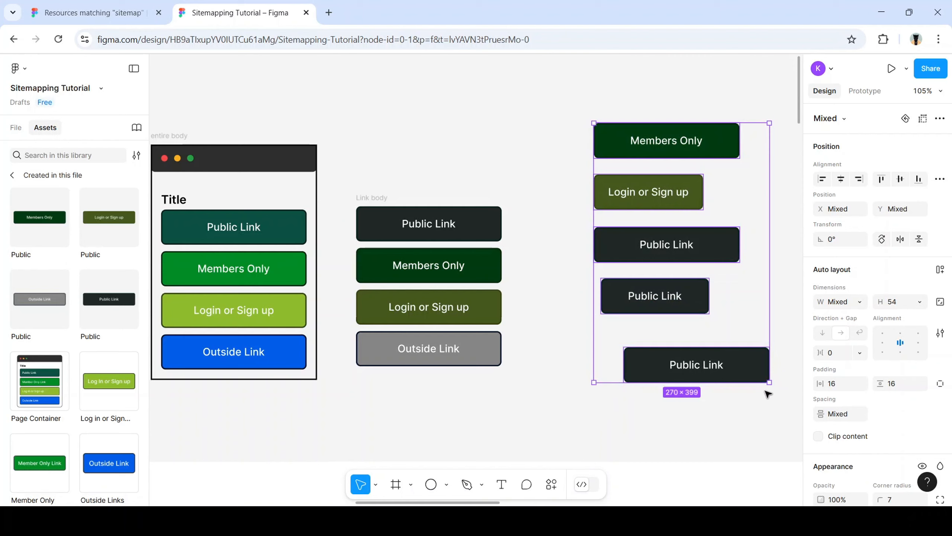
Delete the five test buttons and inspect the Link body frame's more-actions menu
key("Delete")
left_click_drag(348, 191, 513, 386)
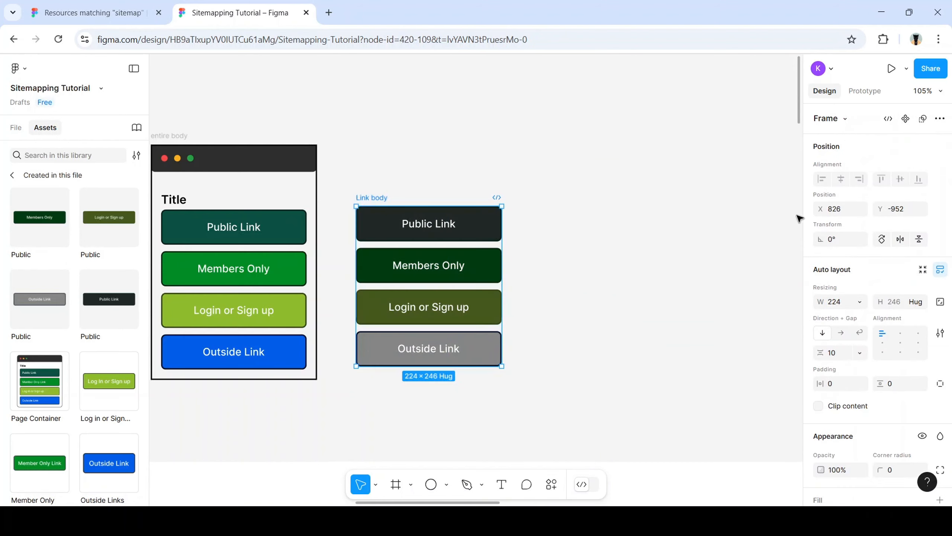
left_click(940, 119)
left_click(940, 119)
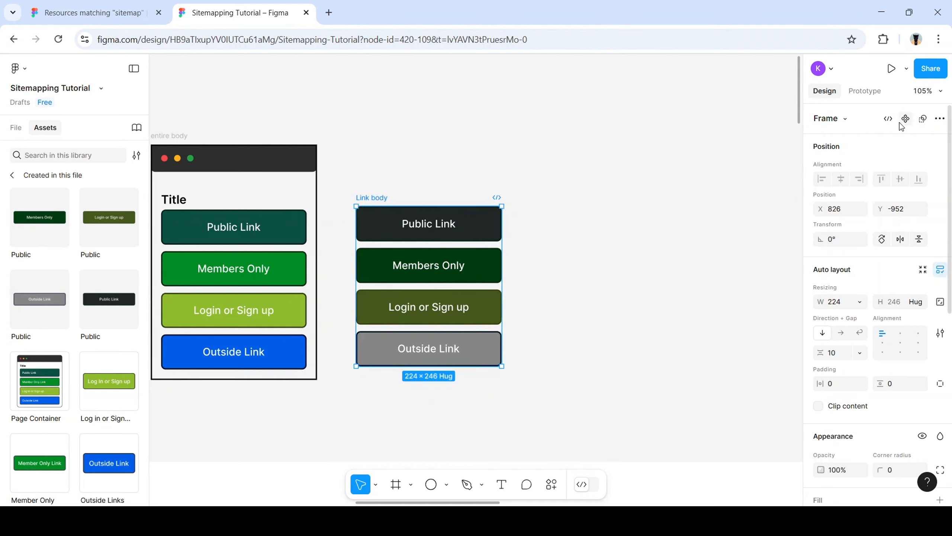
left_click(706, 208)
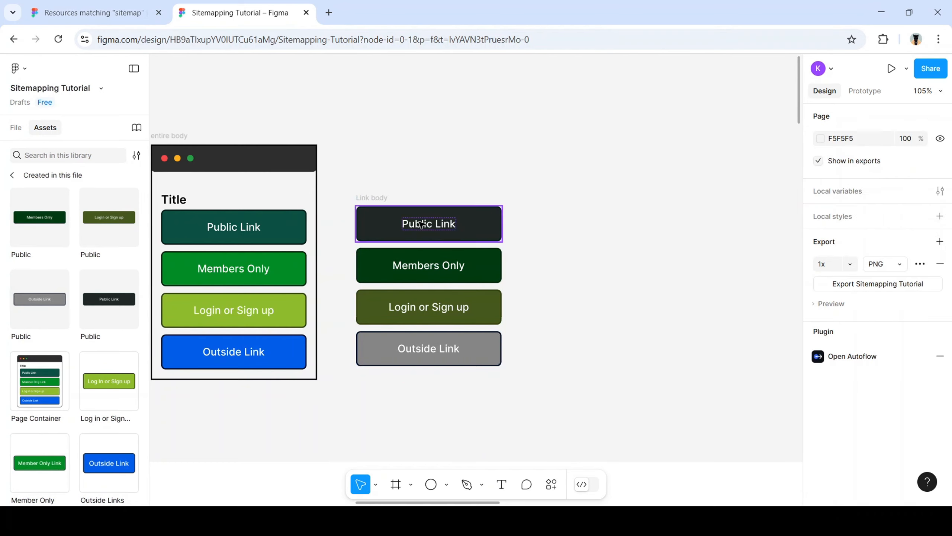
left_click(379, 202)
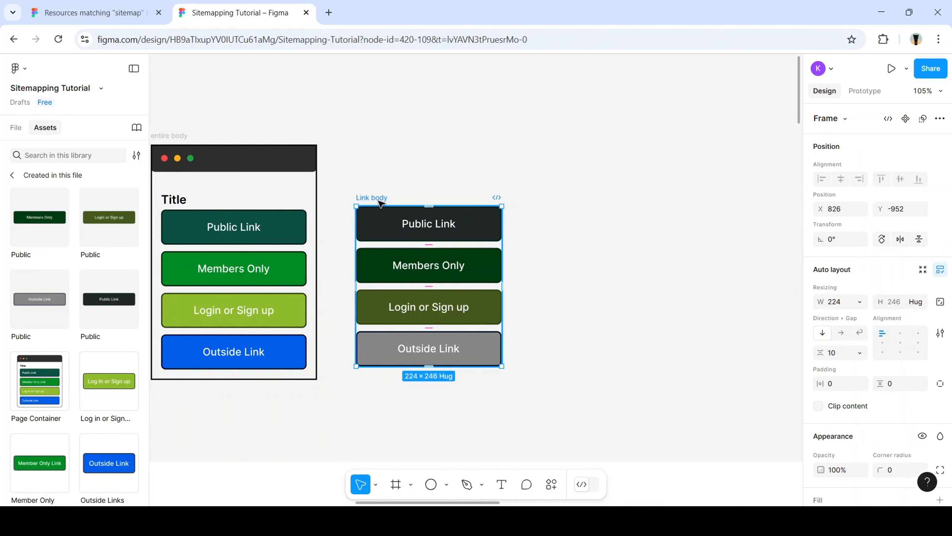
left_click(939, 120)
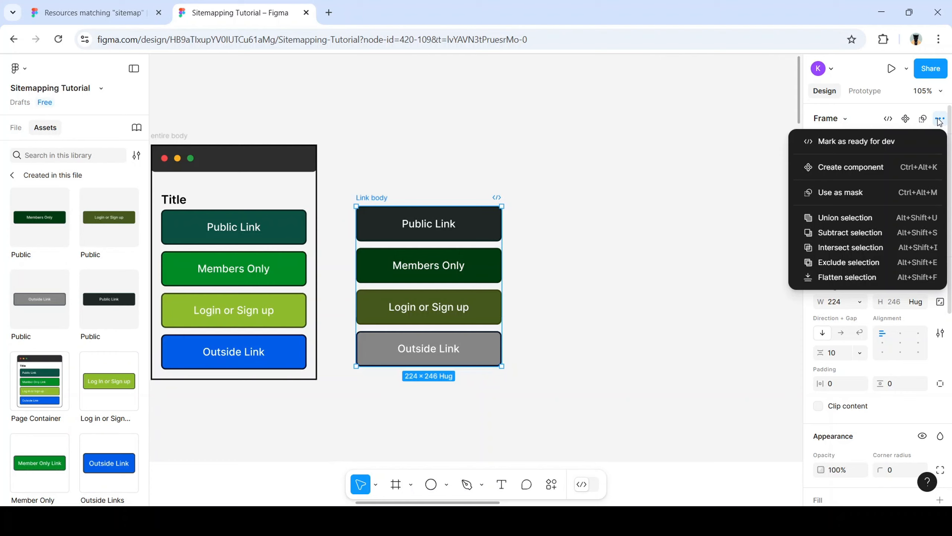
left_click(464, 223)
Select the Public Link, Members Only, Login or Sign up and Outside Link buttons together
left_click(466, 222)
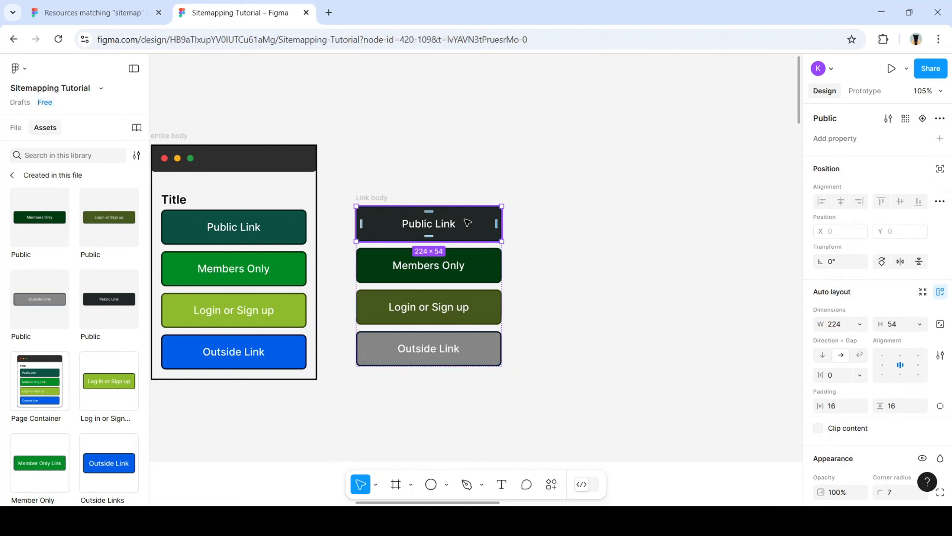
left_click(481, 266, "shift")
left_click(483, 305, "shift")
left_click(476, 351, "shift")
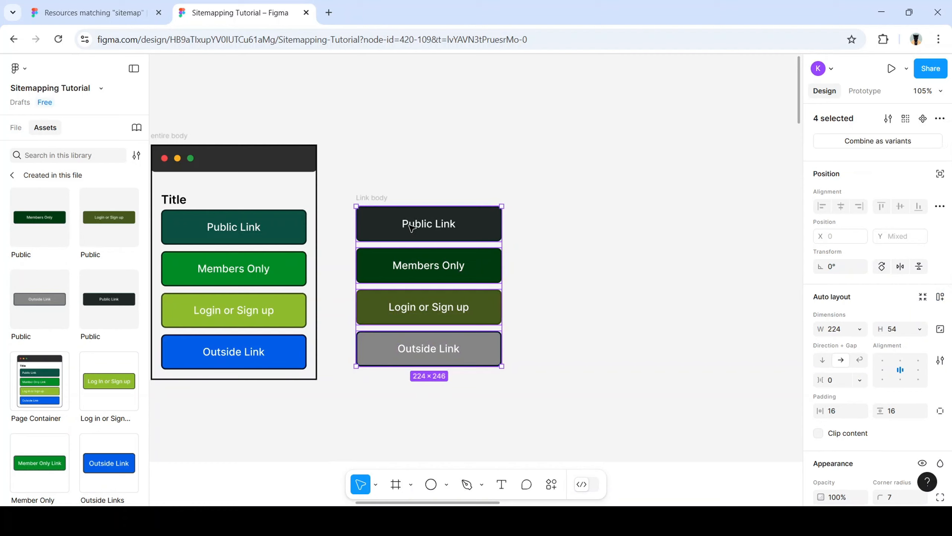
Combine the four buttons as variants, then move Link body up and widen it to 264
left_click(877, 144)
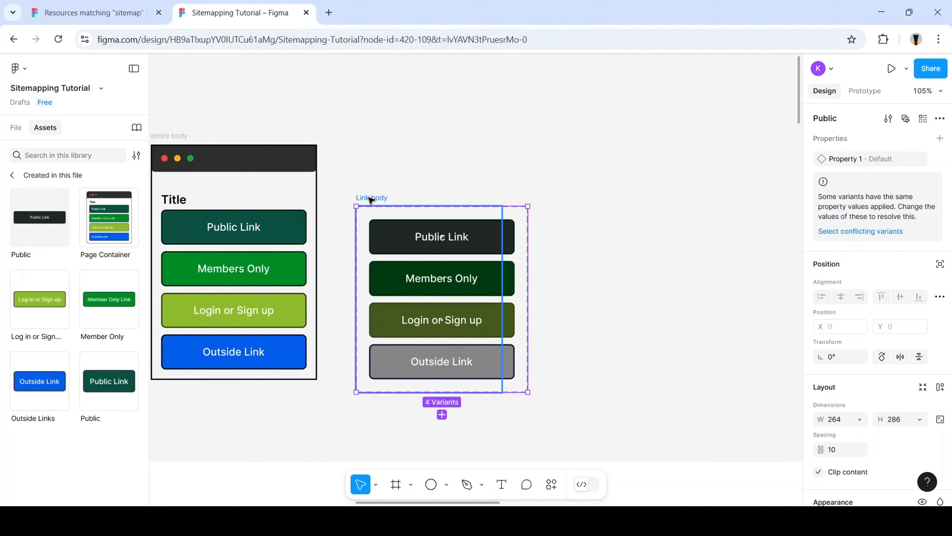
left_click_drag(370, 200, 382, 154)
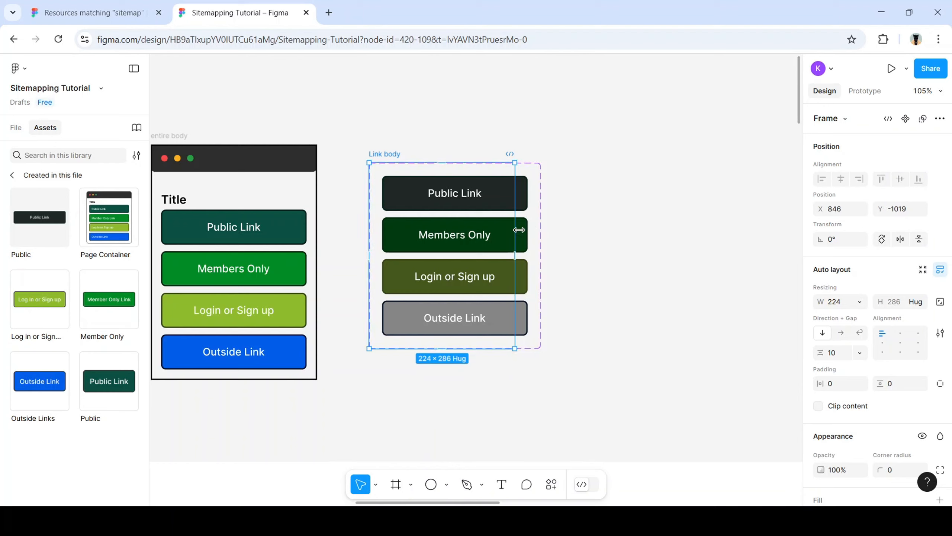
left_click_drag(516, 230, 541, 236)
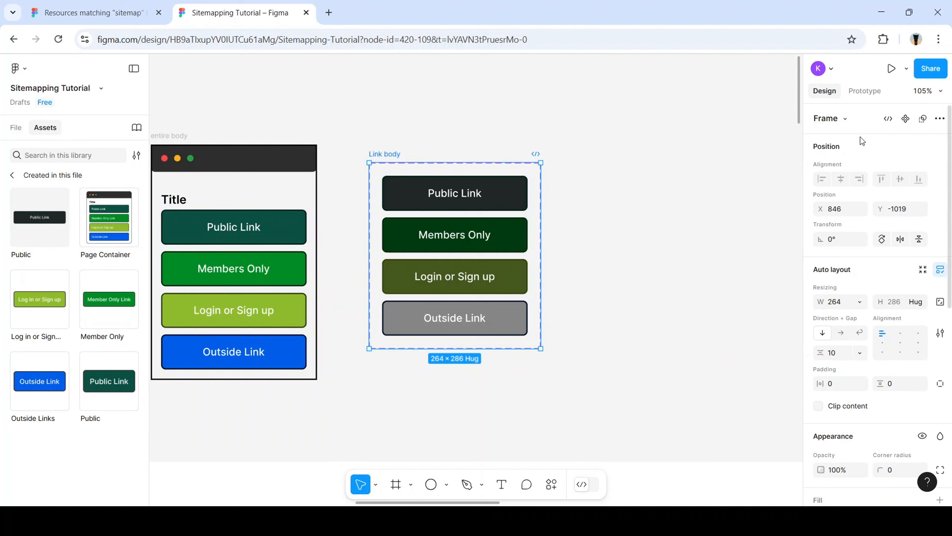
Rename the component set's variant property to Links and return to this file's assets
left_click(385, 179)
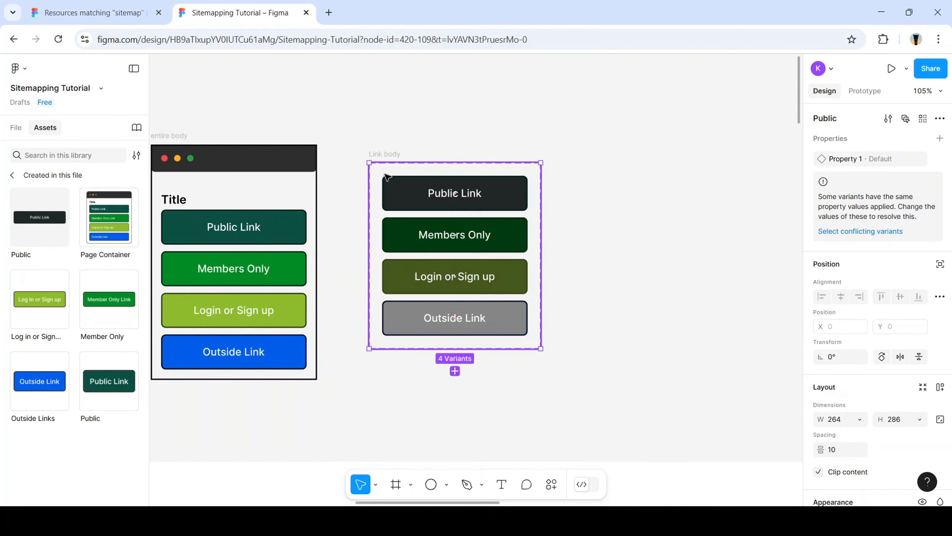
double_click(849, 162)
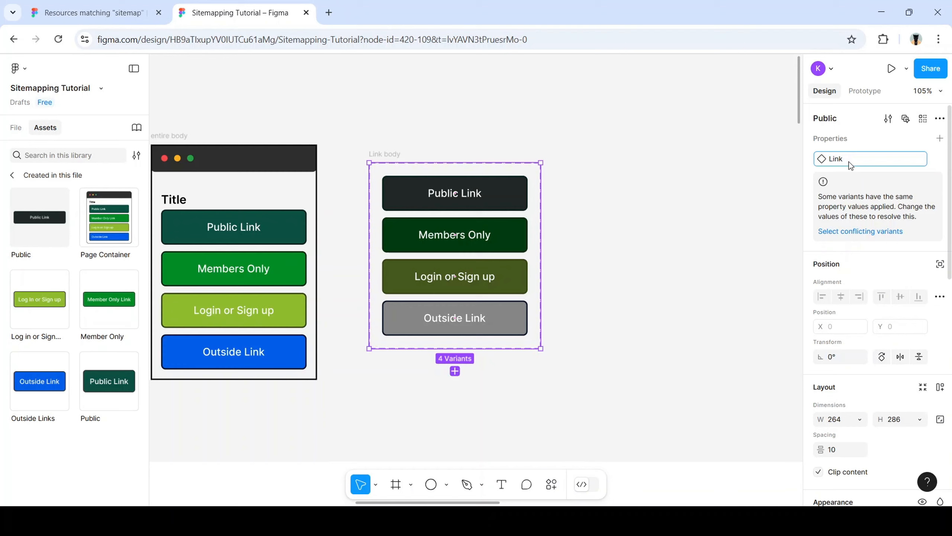
key("Return")
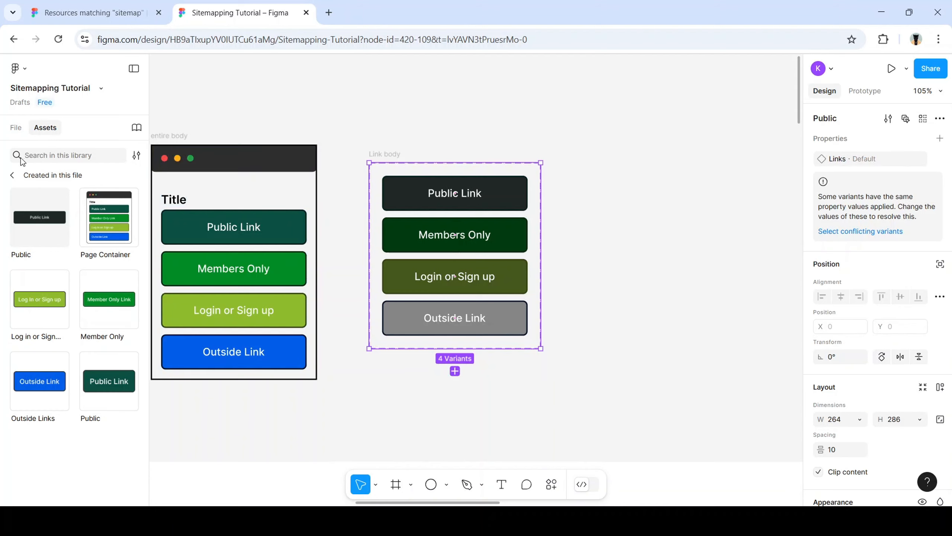
left_click(12, 175)
left_click(50, 210)
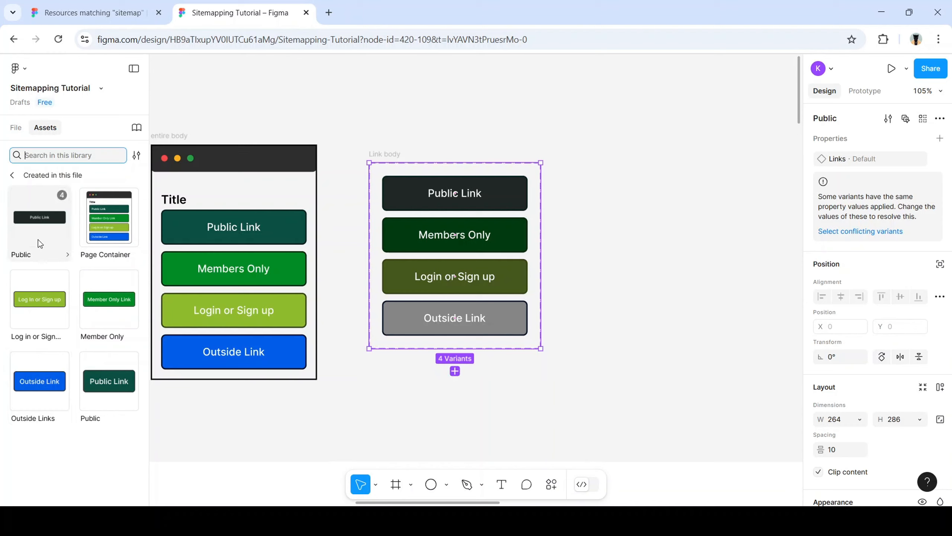
Place a Public Link instance right of the Link body set and duplicate it twice below
left_click_drag(37, 239, 694, 248)
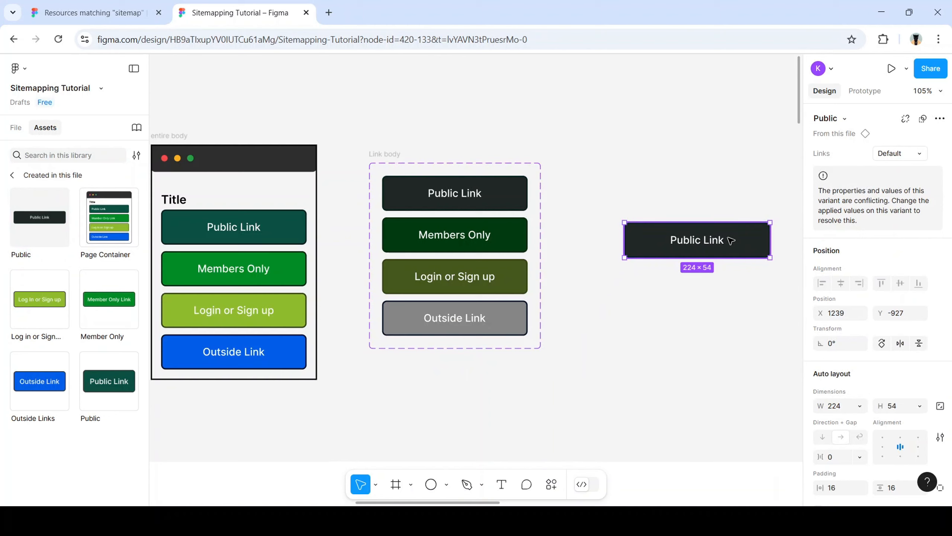
left_click_drag(729, 237, 729, 291)
key("ctrl+d")
scroll(731, 292, "right", 1)
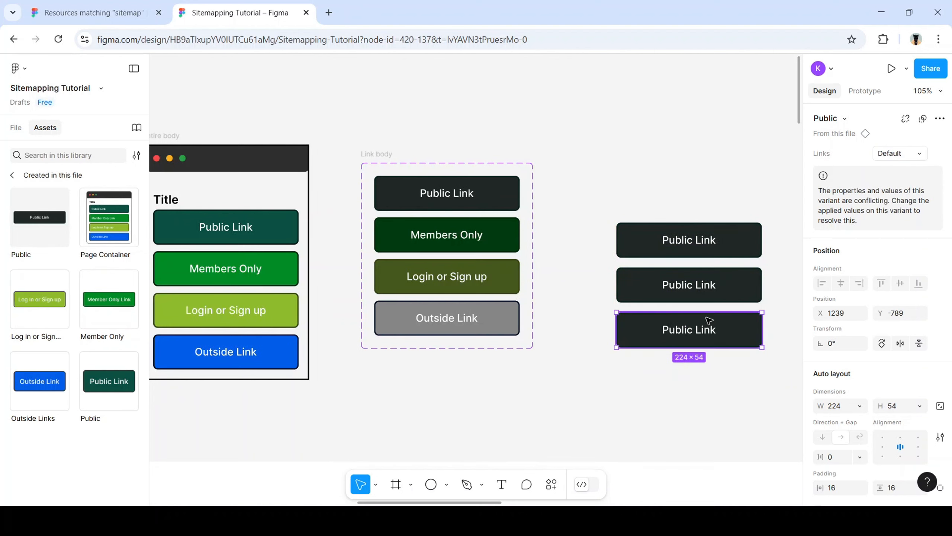
Check the middle copy's Links variants, keeping Default, and swap it to the Public component
left_click(736, 292)
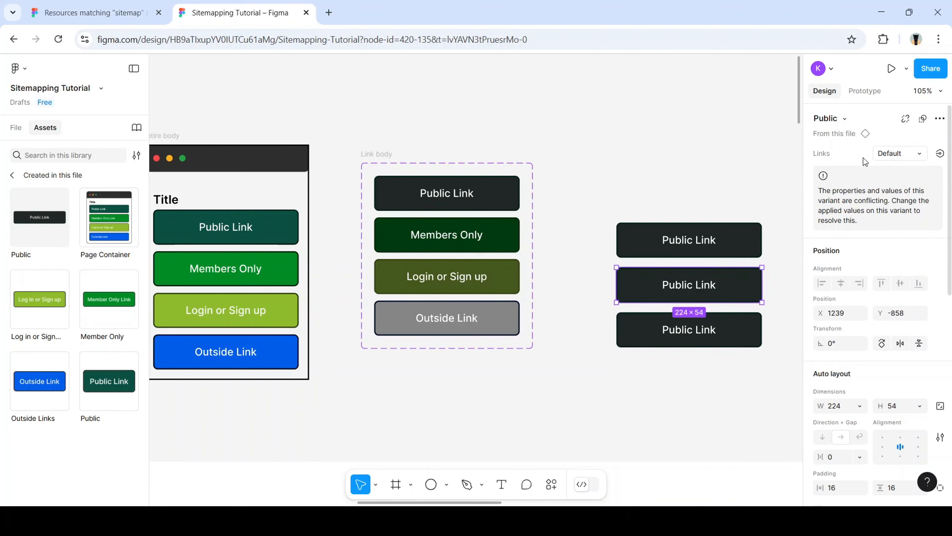
left_click(845, 119)
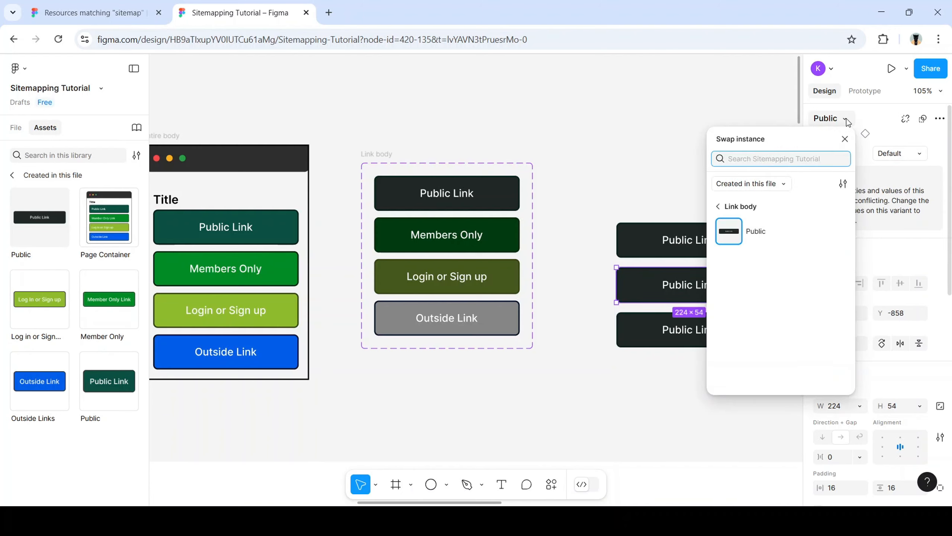
left_click(845, 140)
left_click(917, 154)
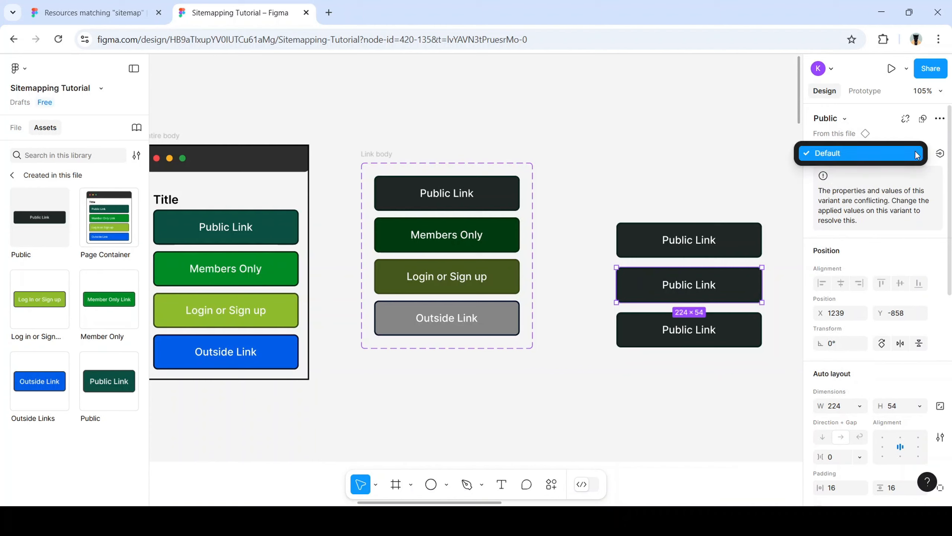
left_click(916, 154)
left_click(845, 119)
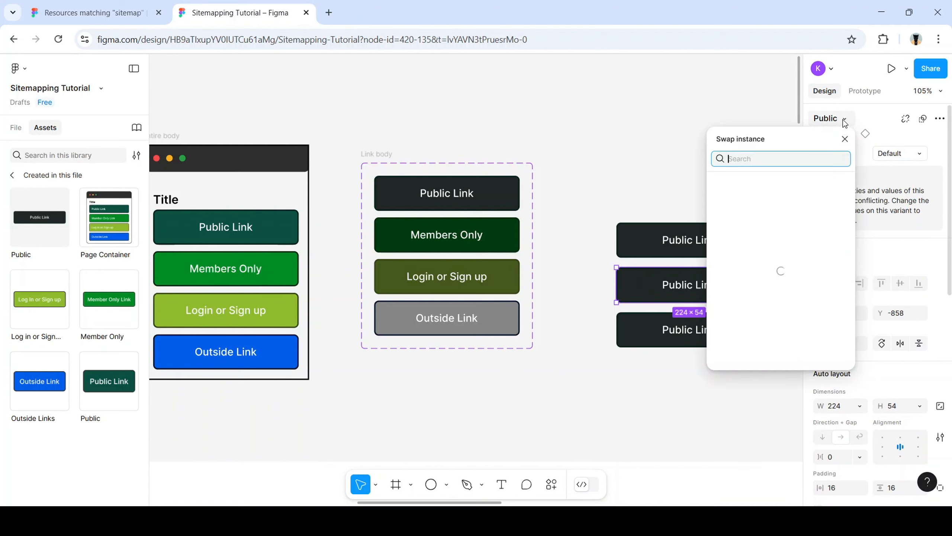
left_click(753, 235)
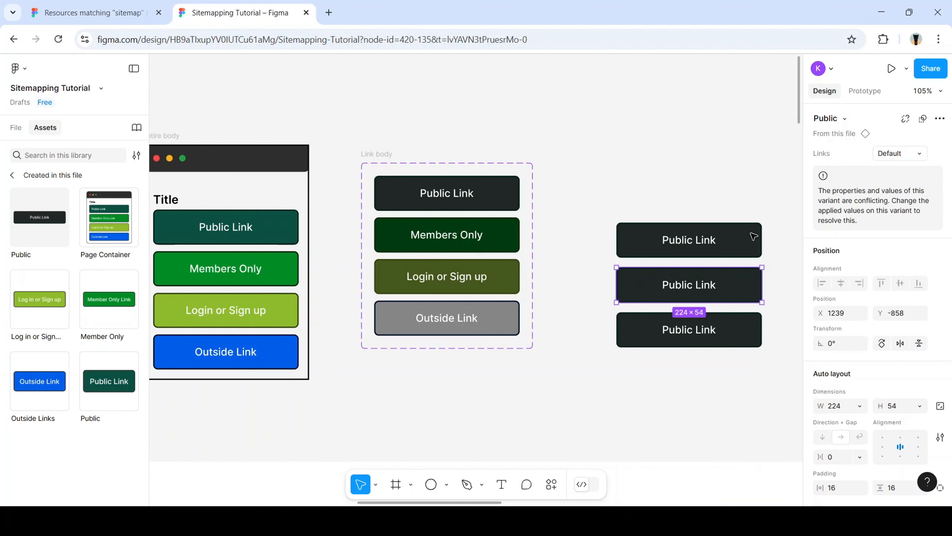
Re-pick the Public component for the middle copy from the Link body component folder
scroll(853, 279, "down", 5)
scroll(846, 266, "up", 5)
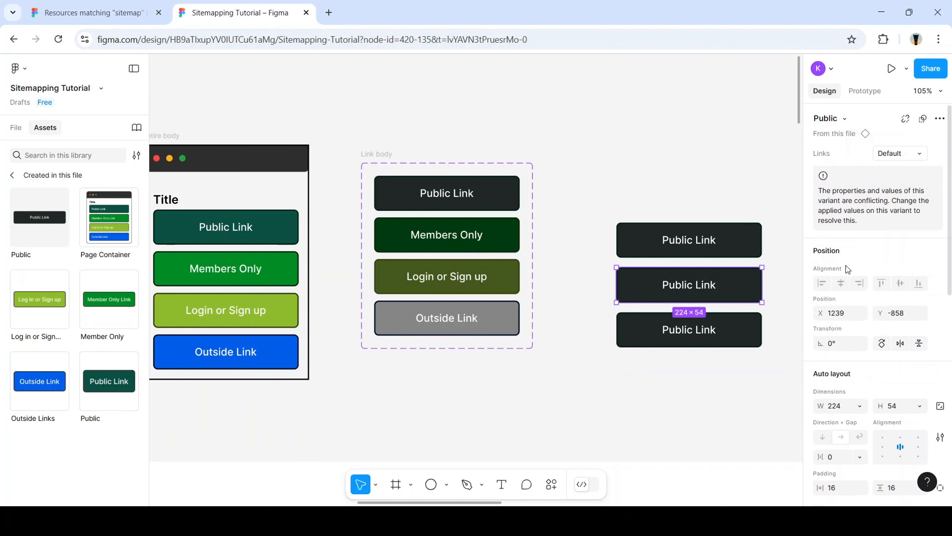
left_click(849, 119)
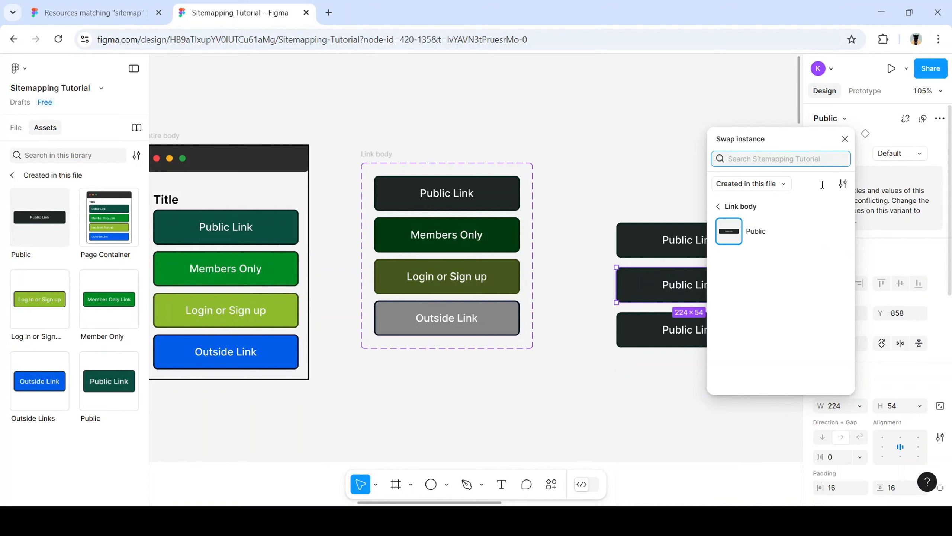
left_click(717, 206)
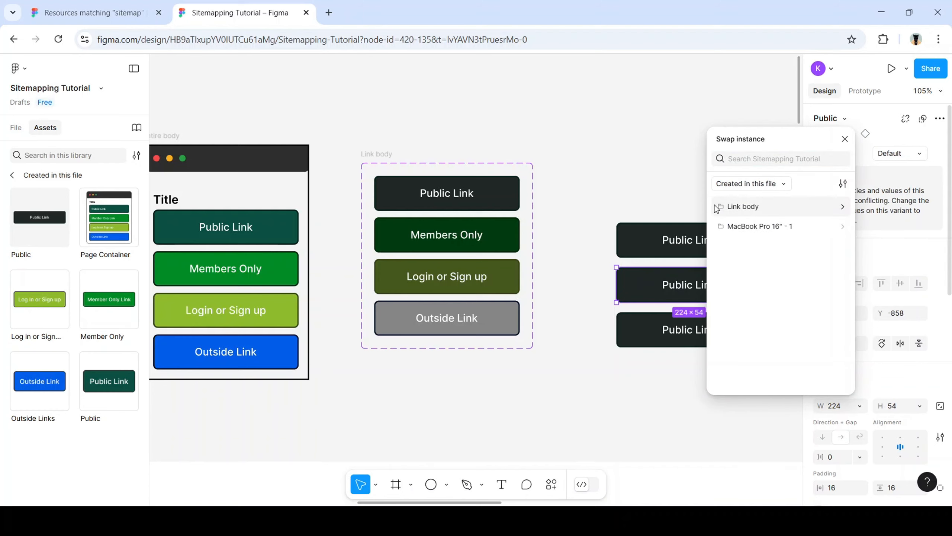
left_click(842, 213)
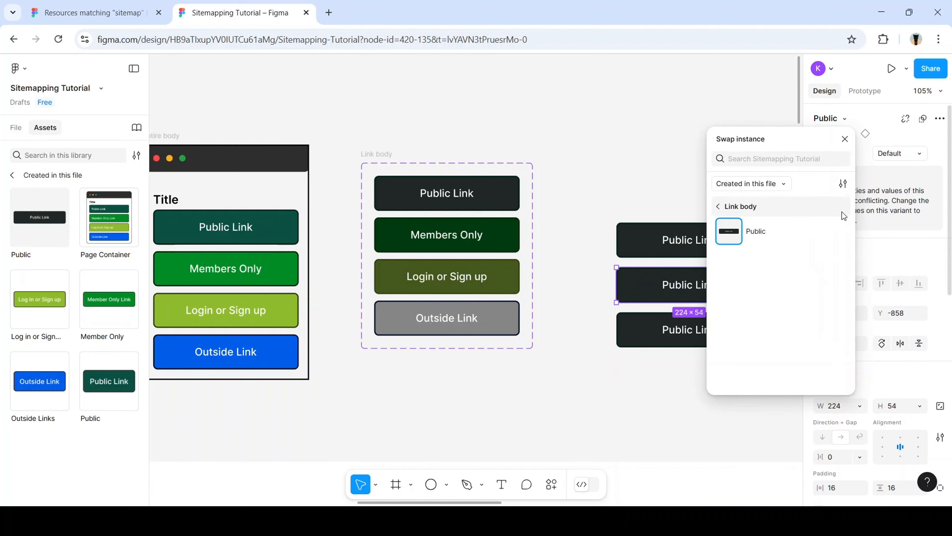
left_click(769, 232)
left_click(702, 193)
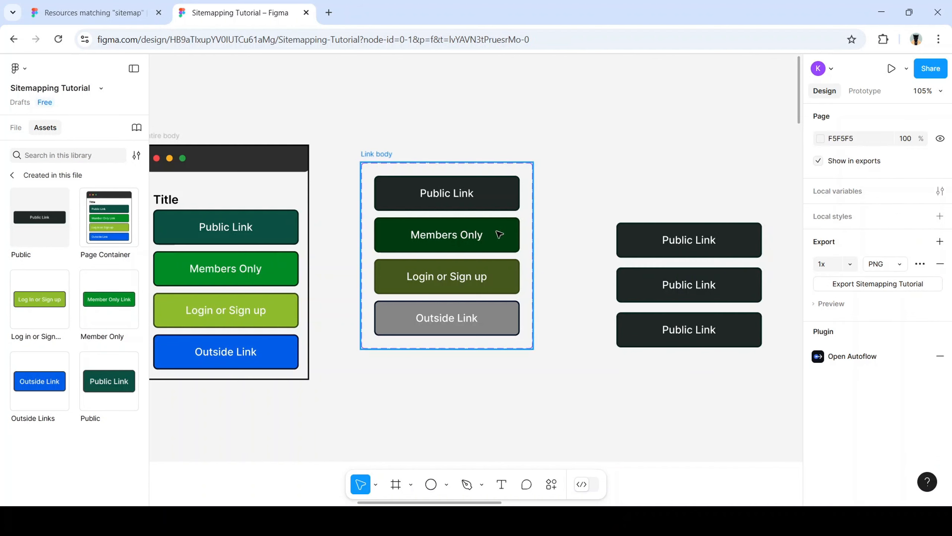
left_click(491, 237)
key("Return")
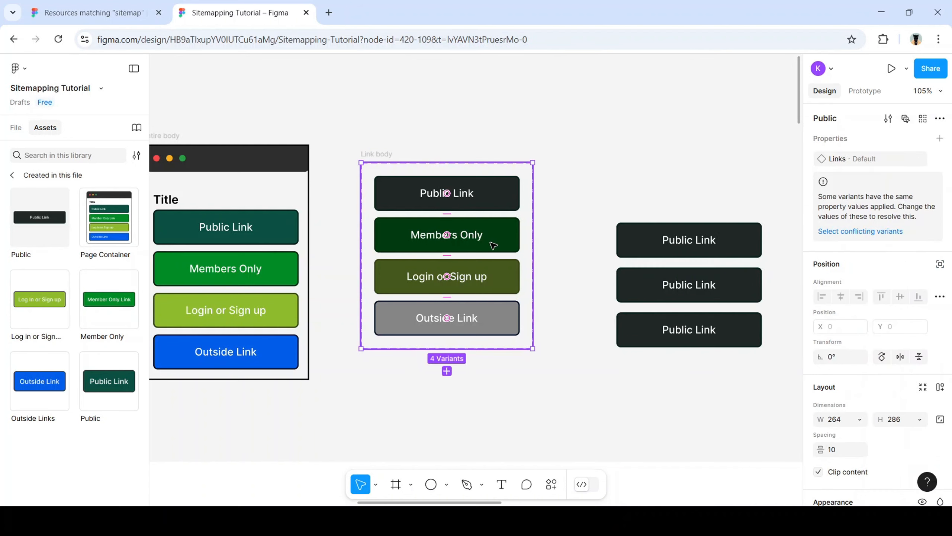
left_click(688, 209)
left_click(712, 240)
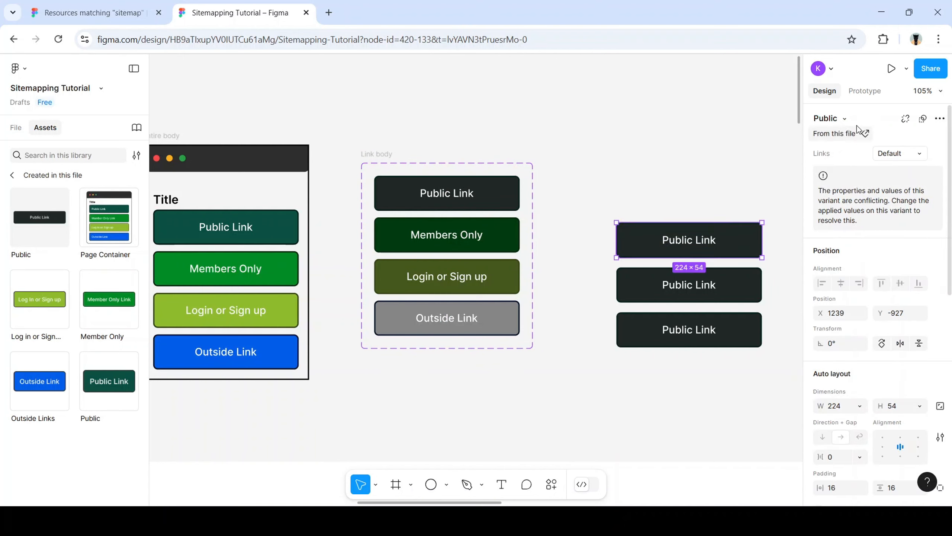
left_click(845, 119)
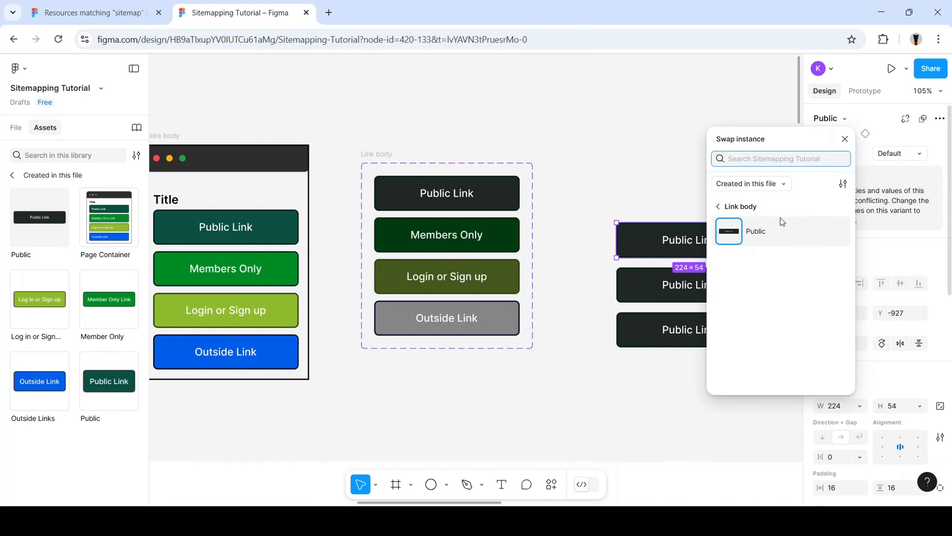
left_click(770, 235)
scroll(870, 259, "down", 10)
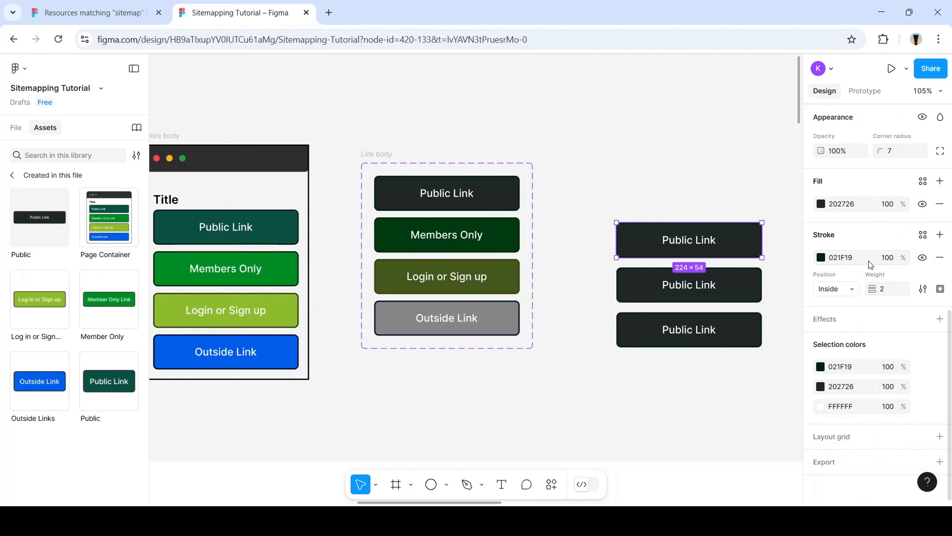
scroll(869, 261, "up", 10)
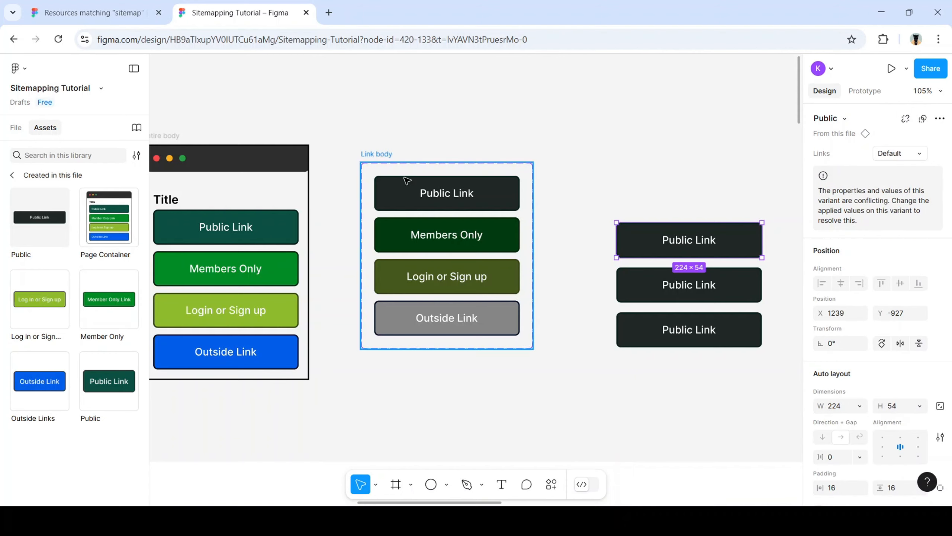
left_click(380, 161)
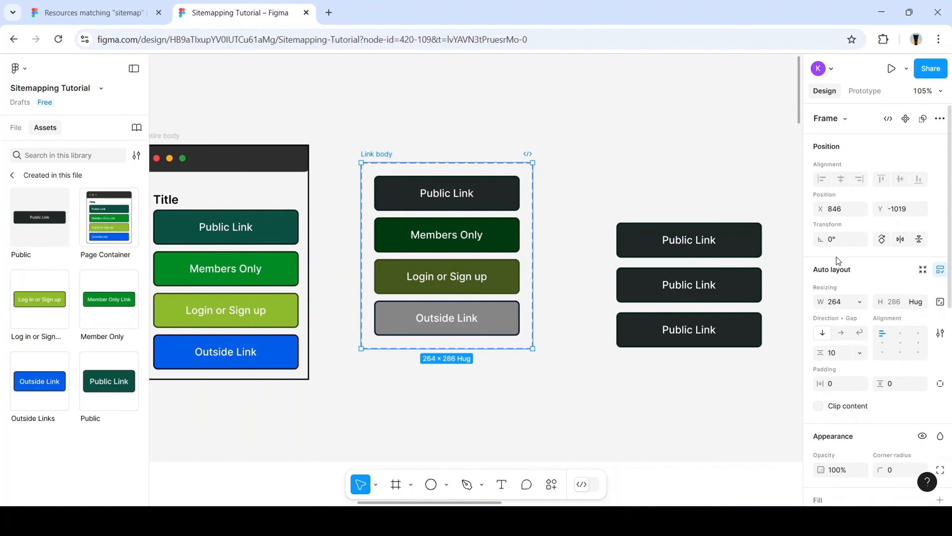
scroll(662, 274, "down", 1)
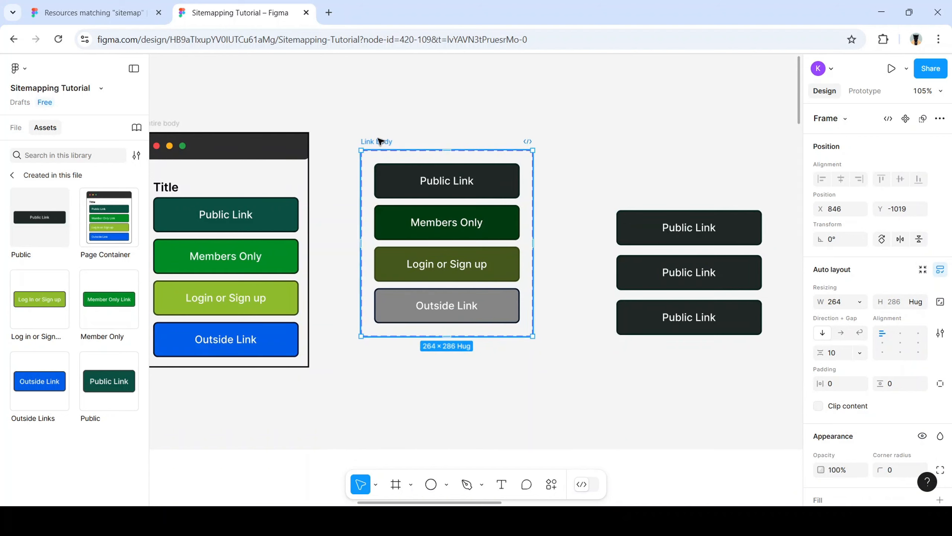
left_click(940, 119)
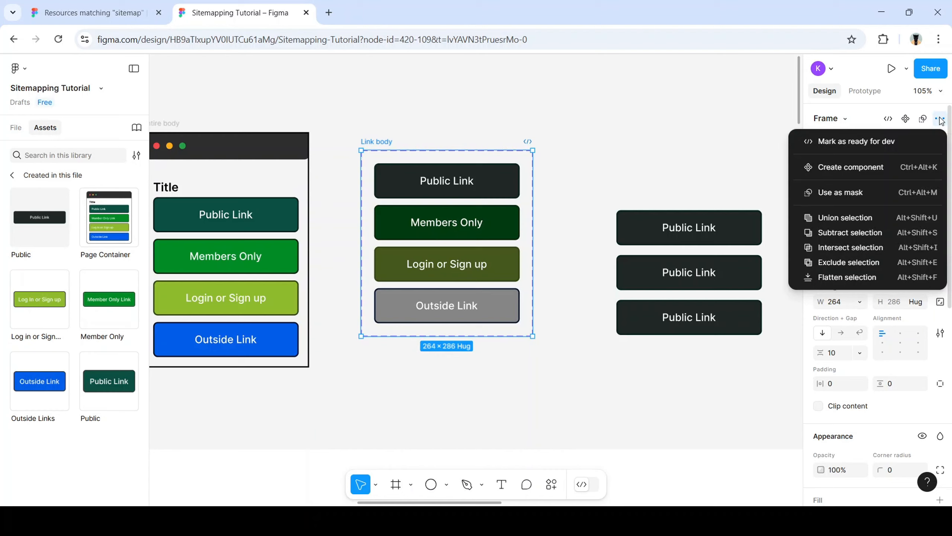
left_click(939, 119)
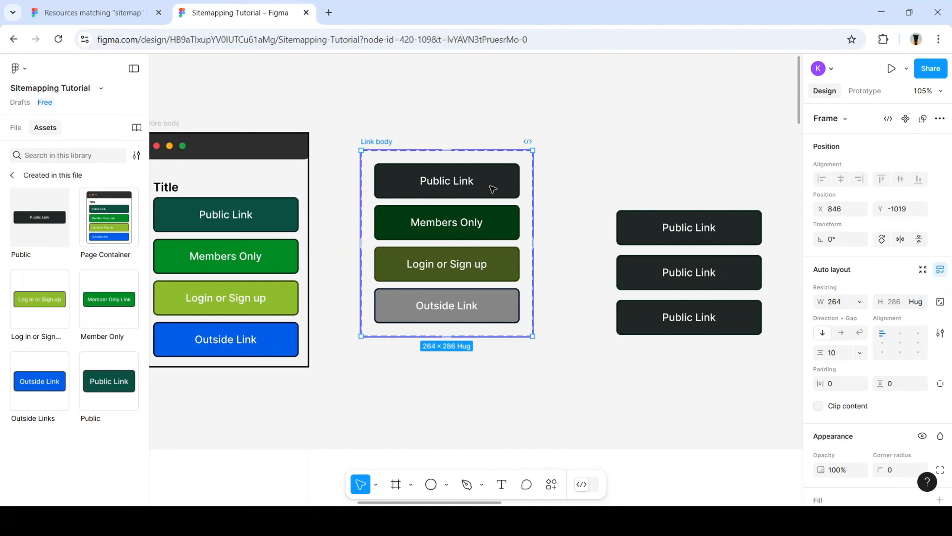
left_click(442, 354)
left_click(431, 325)
Insert another Public instance with the Default variant and move it above the three copies
left_click(67, 253)
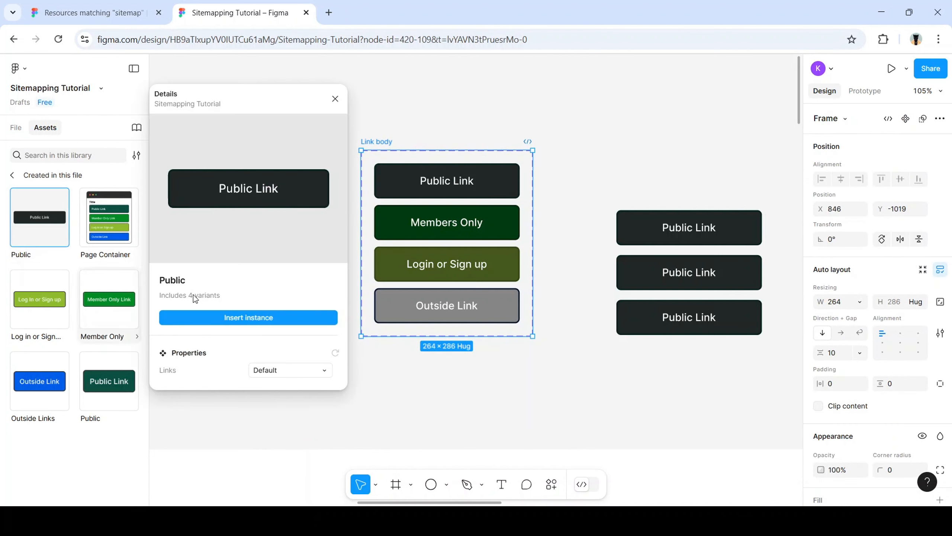
left_click(305, 368)
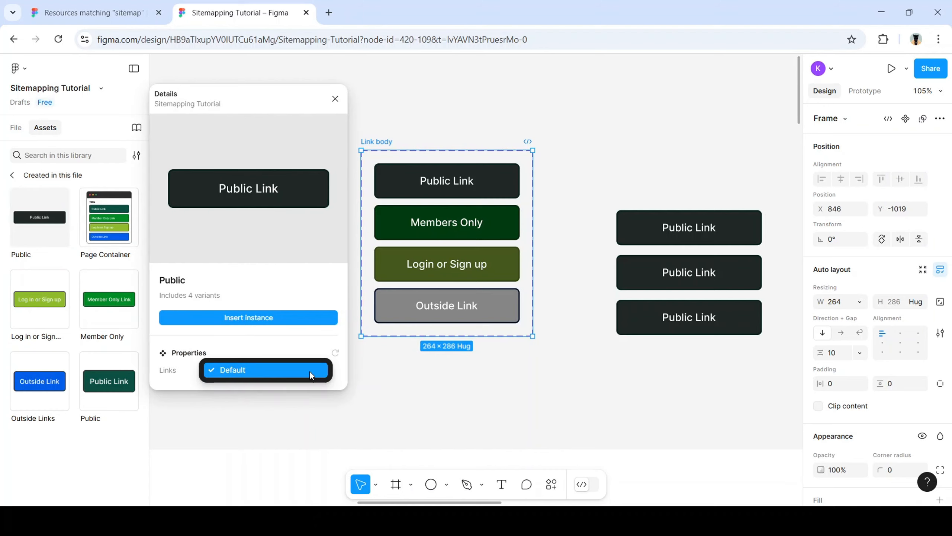
left_click(310, 370)
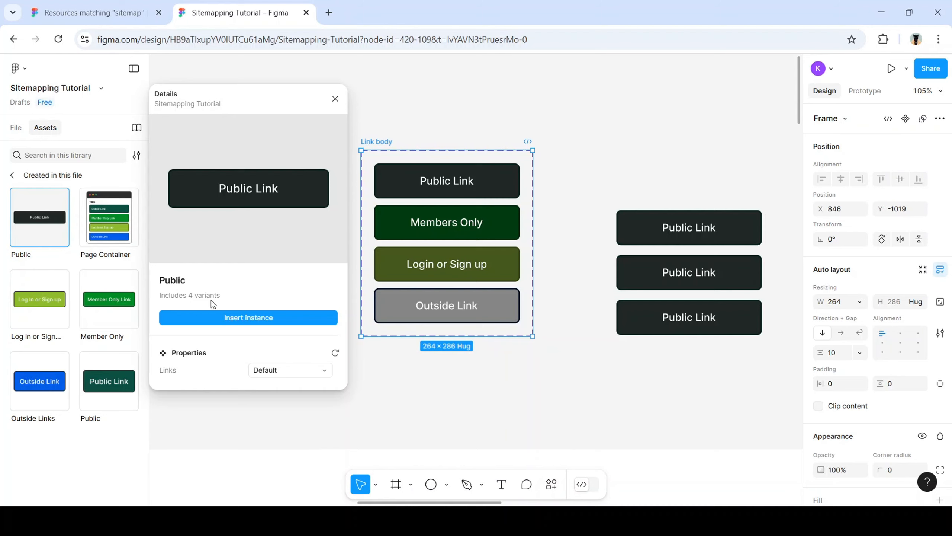
left_click(218, 317)
left_click_drag(408, 308, 678, 154)
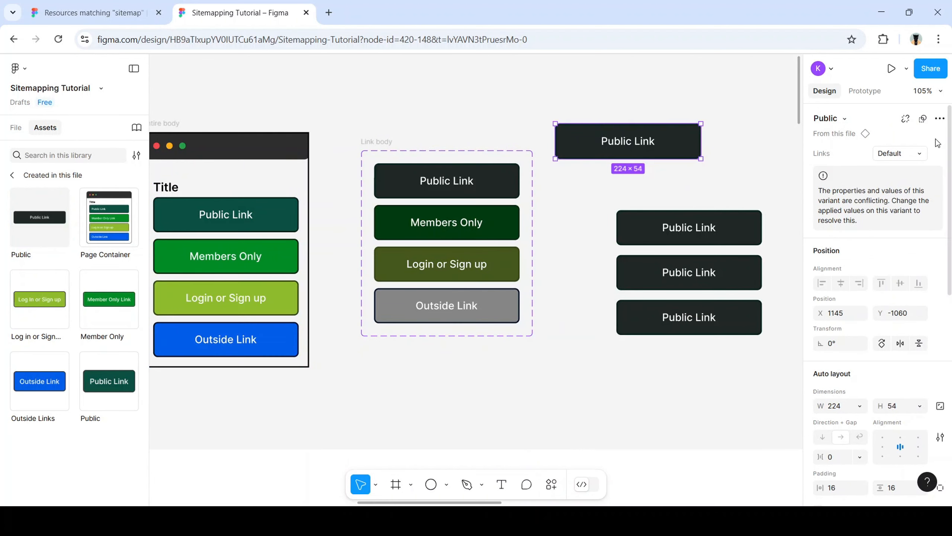
Check the button's Links variants and variables, then delete all four Public Link instances
left_click(919, 152)
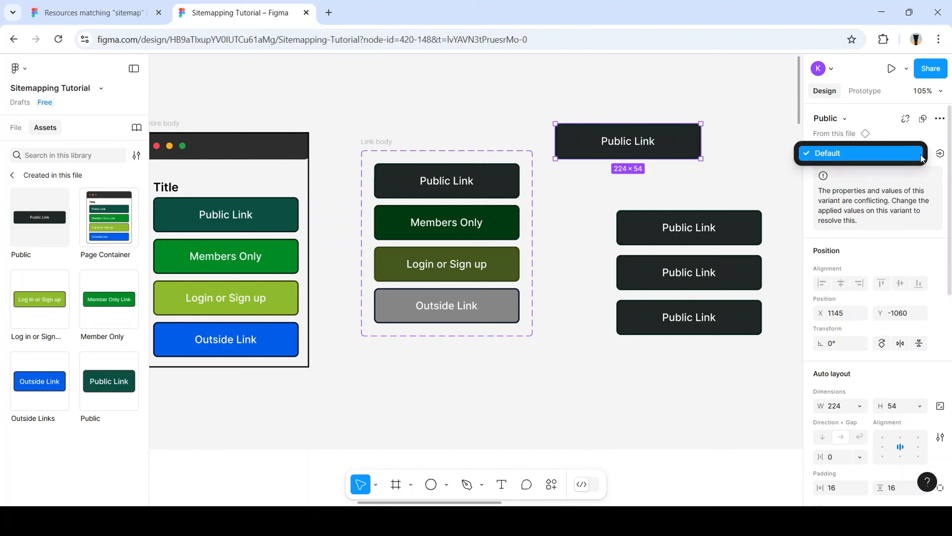
left_click(939, 157)
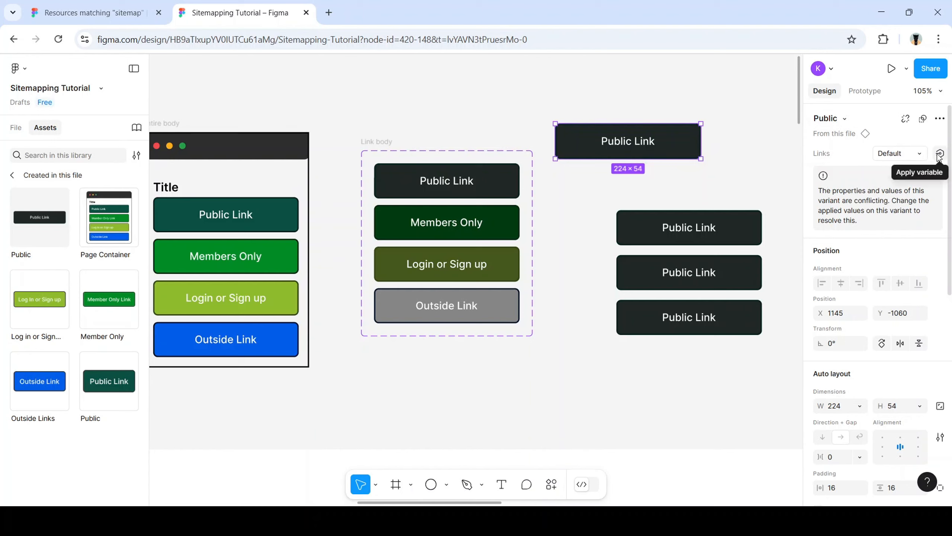
left_click(940, 154)
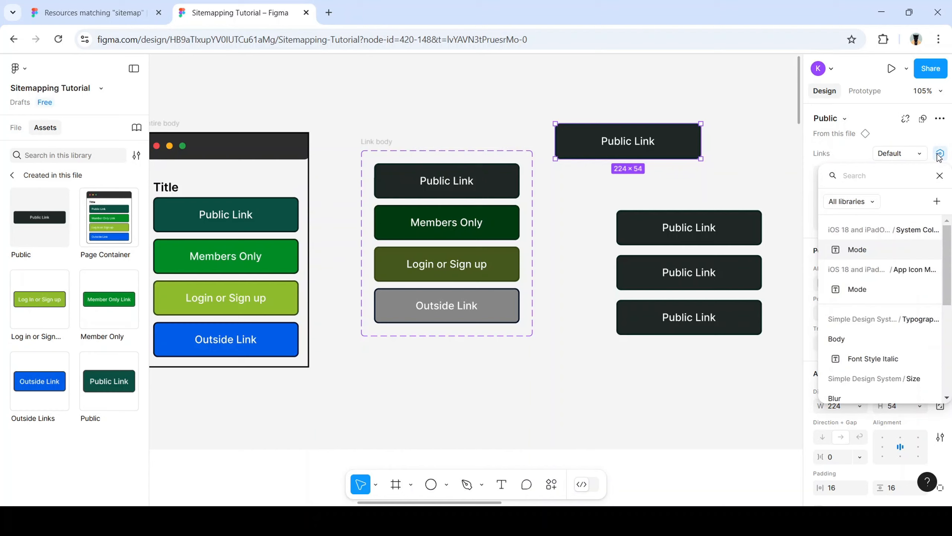
scroll(884, 244, "down", 5)
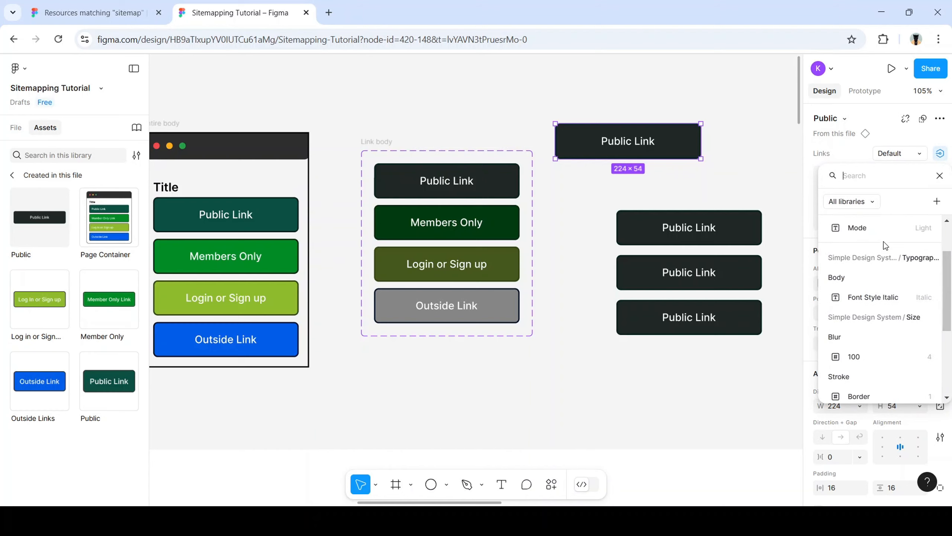
left_click(718, 345)
left_click_drag(543, 88, 749, 362)
key("Delete")
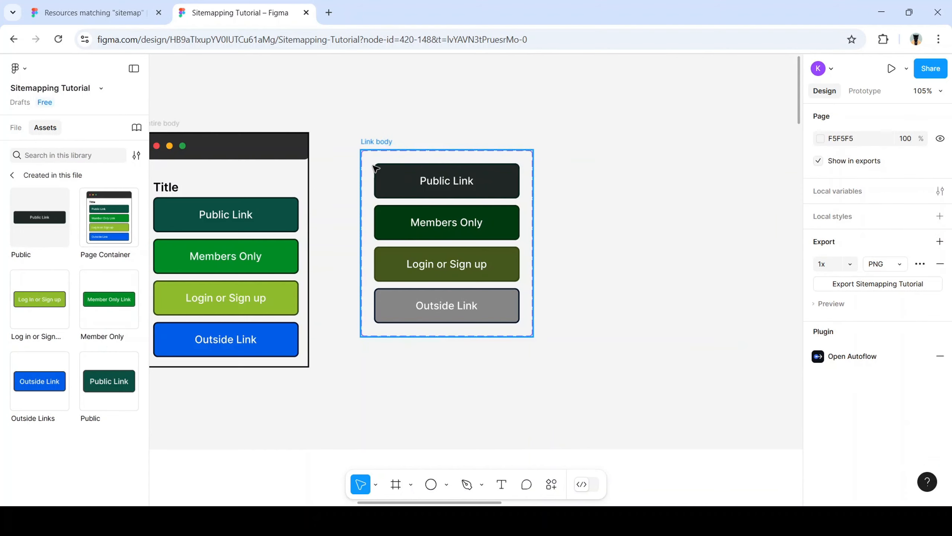
Delete the Link body frame
scroll(290, 266, "left", 10)
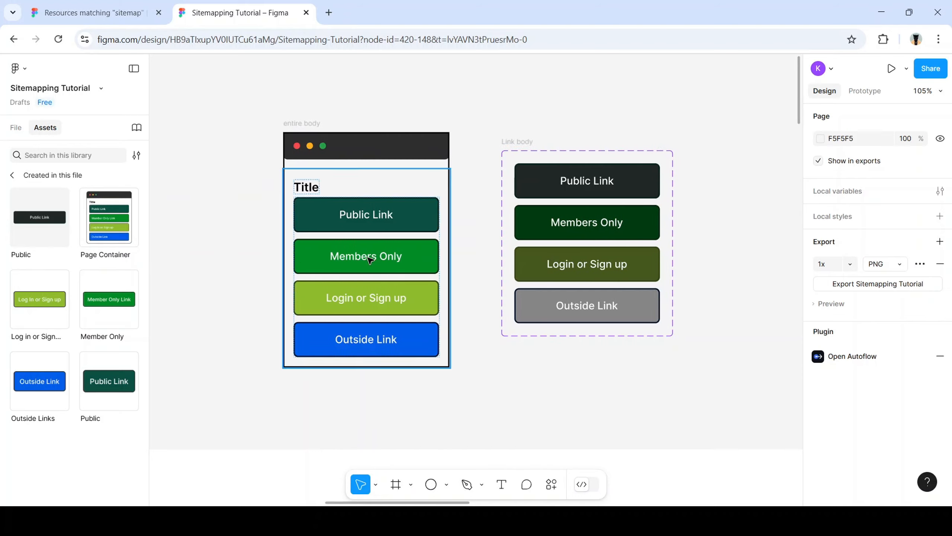
scroll(405, 277, "right", 10)
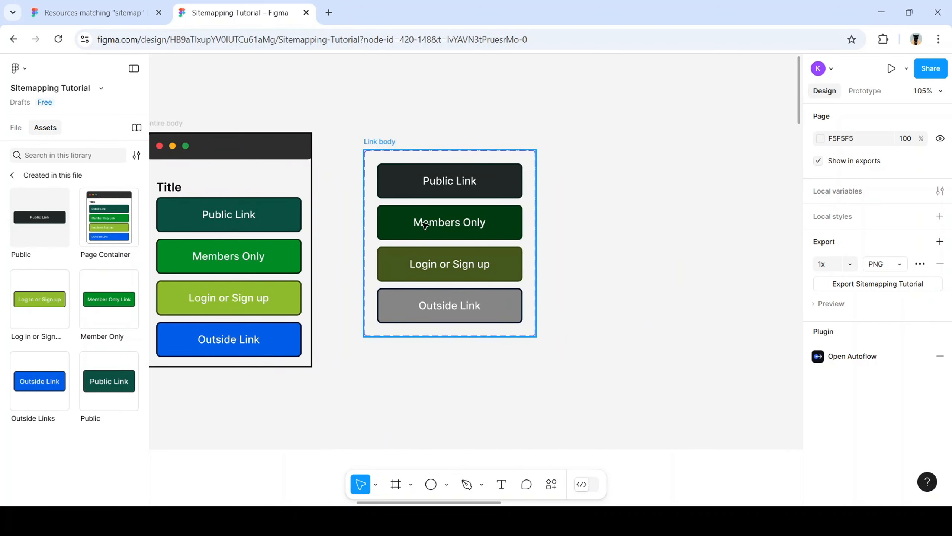
left_click_drag(362, 118, 589, 398)
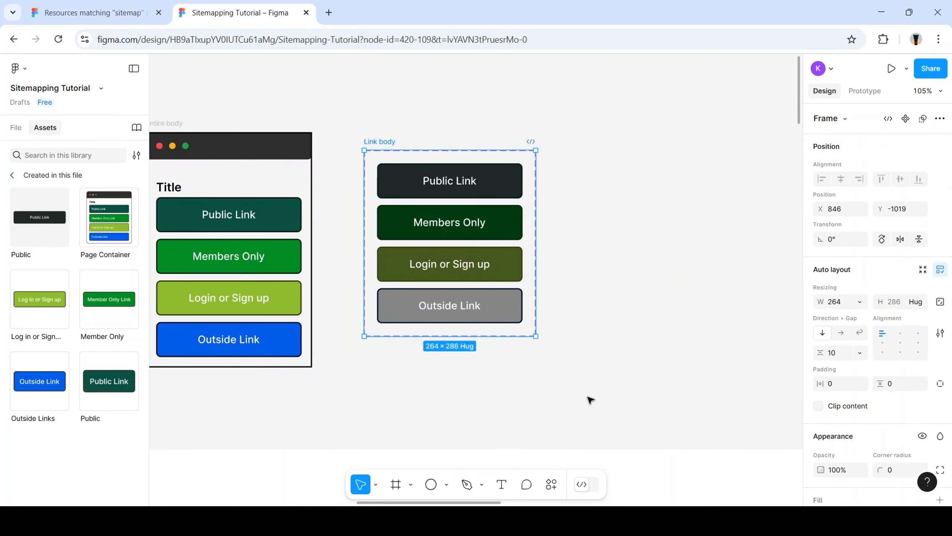
key("Delete")
Copy the Public Link, Members Only and Login or Sign up buttons out of the page frame into a column
left_click(261, 215)
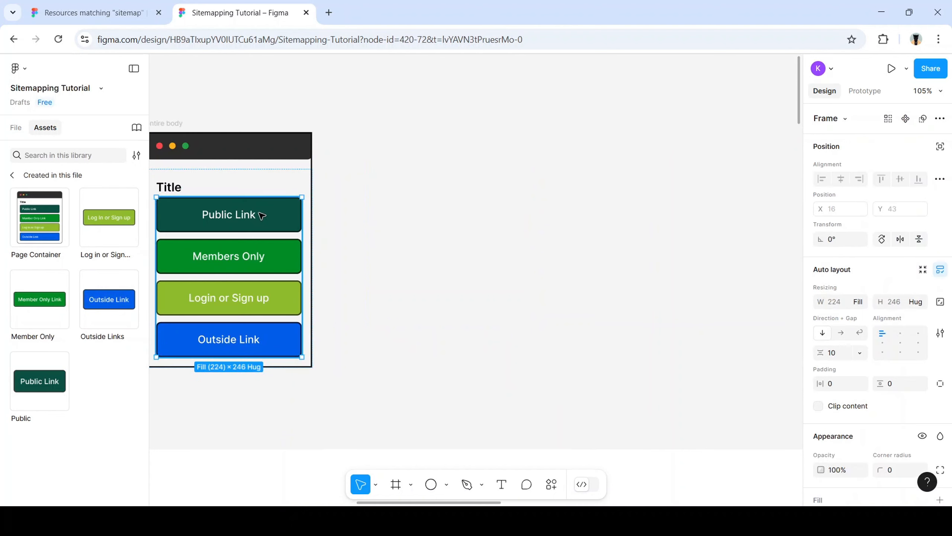
left_click(275, 224)
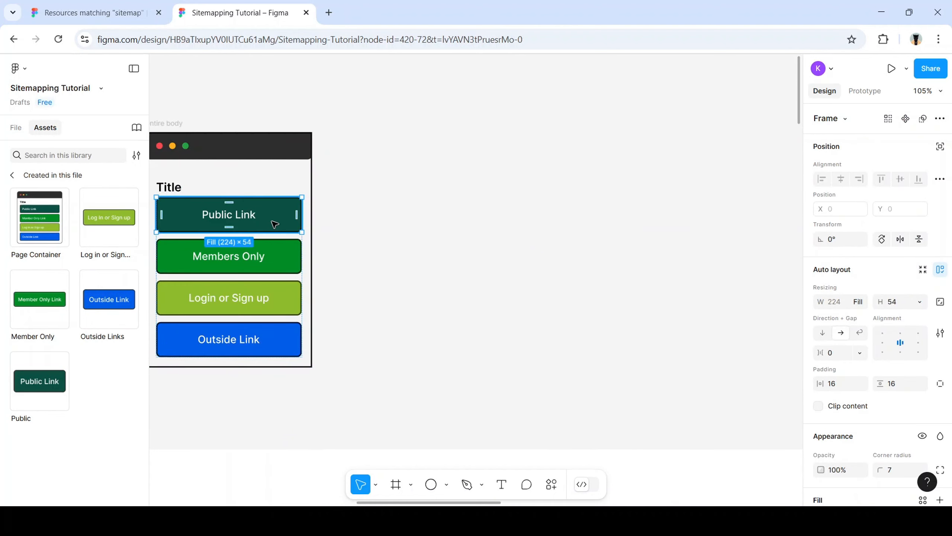
left_click_drag(275, 224, 489, 221)
left_click(273, 259)
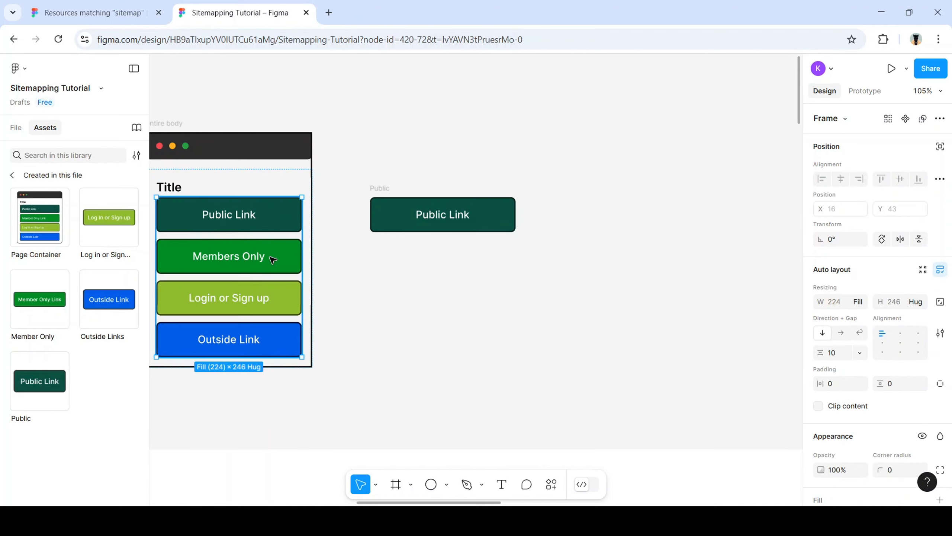
left_click(272, 259)
left_click_drag(273, 259, 487, 259)
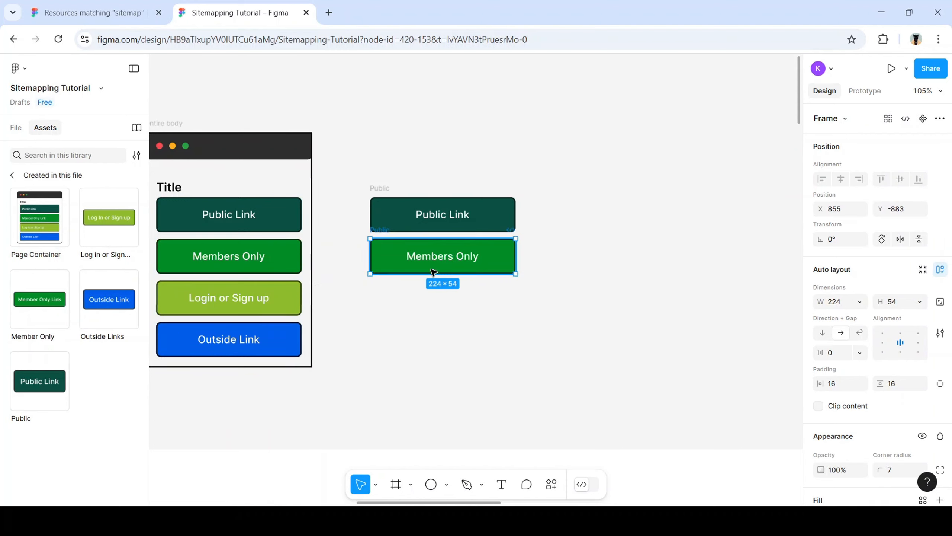
double_click(286, 297)
left_click_drag(286, 296, 499, 298)
Copy Outside Link to the bottom of the column and select all four copies
left_click(315, 327)
left_click(291, 344)
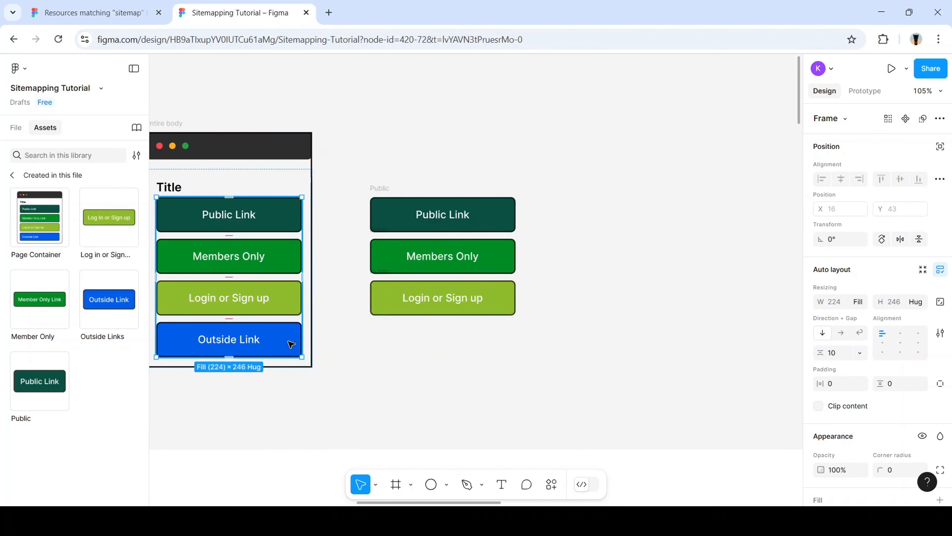
left_click(290, 343)
left_click_drag(291, 341, 508, 345)
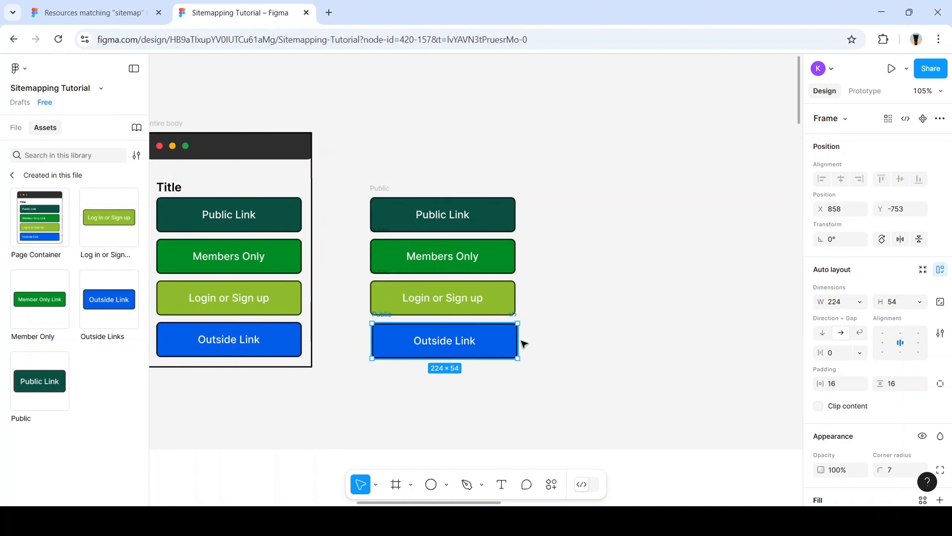
left_click(549, 361)
left_click_drag(537, 387, 349, 178)
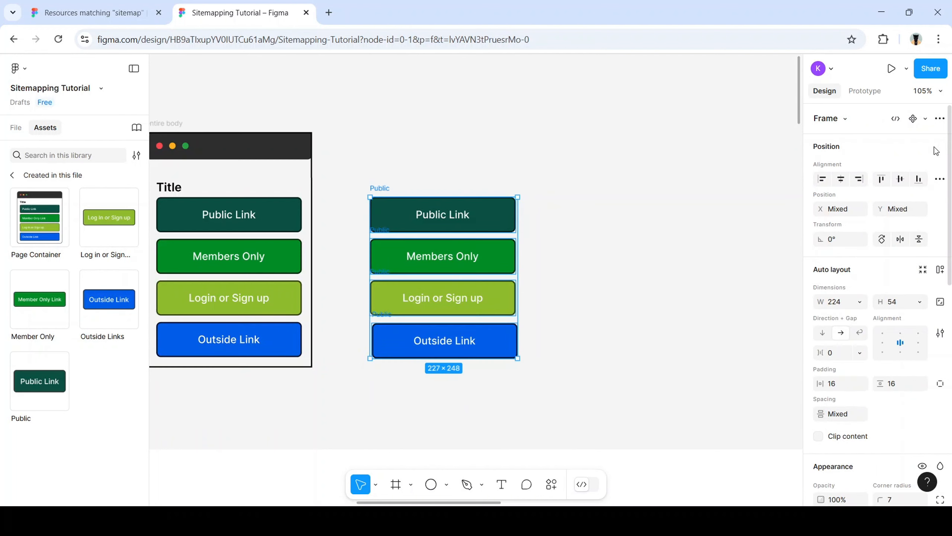
Make the four buttons one component set instead of separate components, and place a Public Link instance beside it
left_click(940, 118)
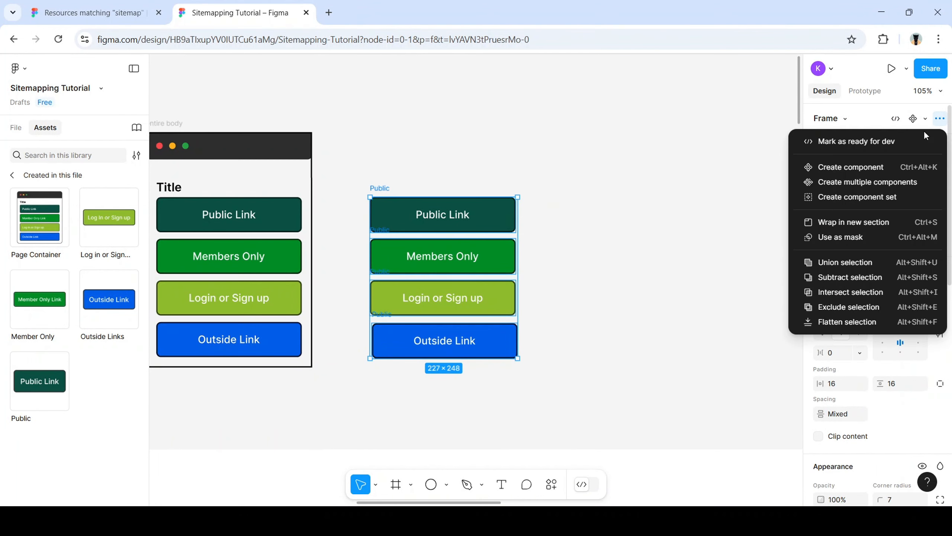
left_click(878, 183)
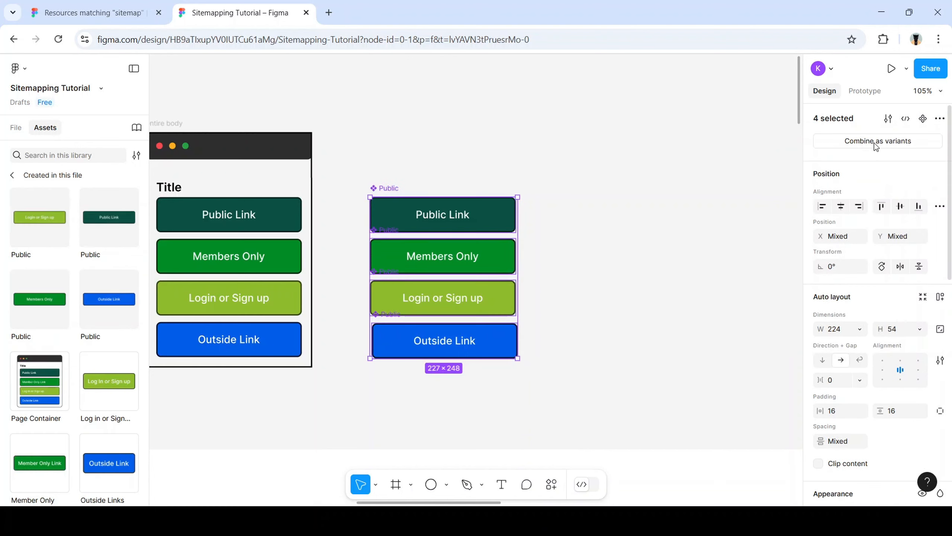
key("ctrl+z")
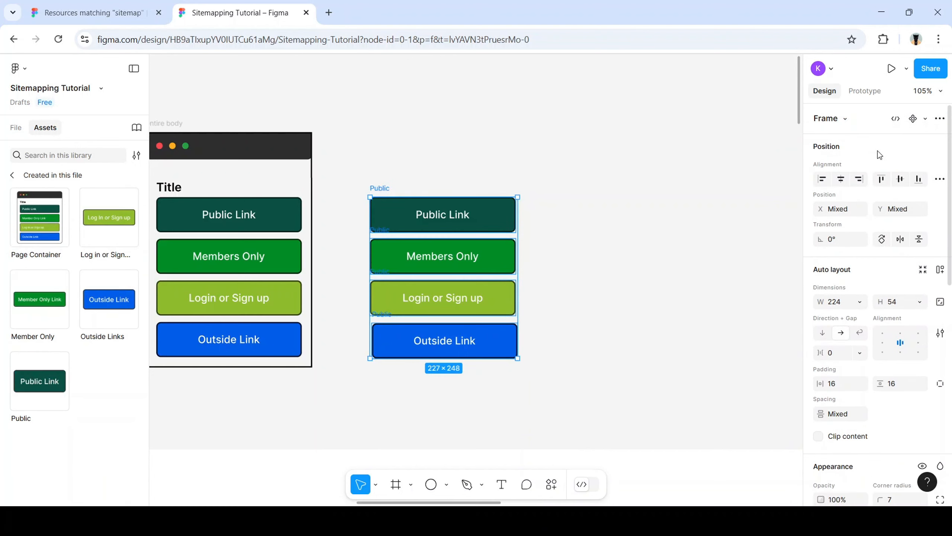
left_click(940, 118)
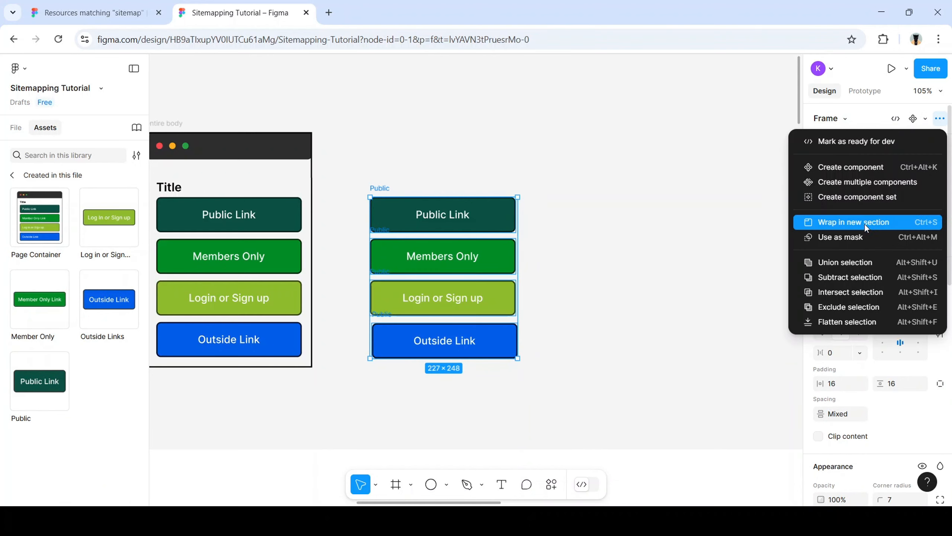
left_click(873, 199)
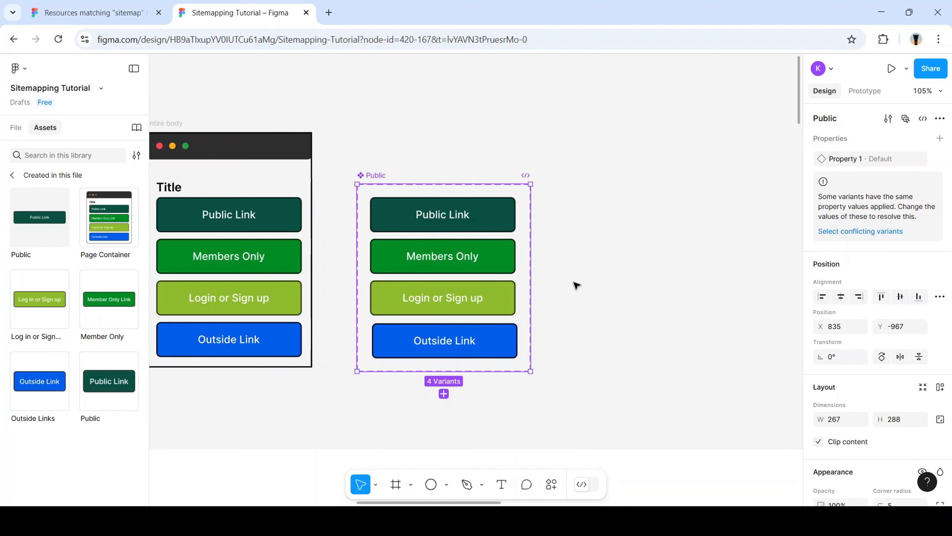
left_click(635, 285)
left_click_drag(29, 215, 656, 272)
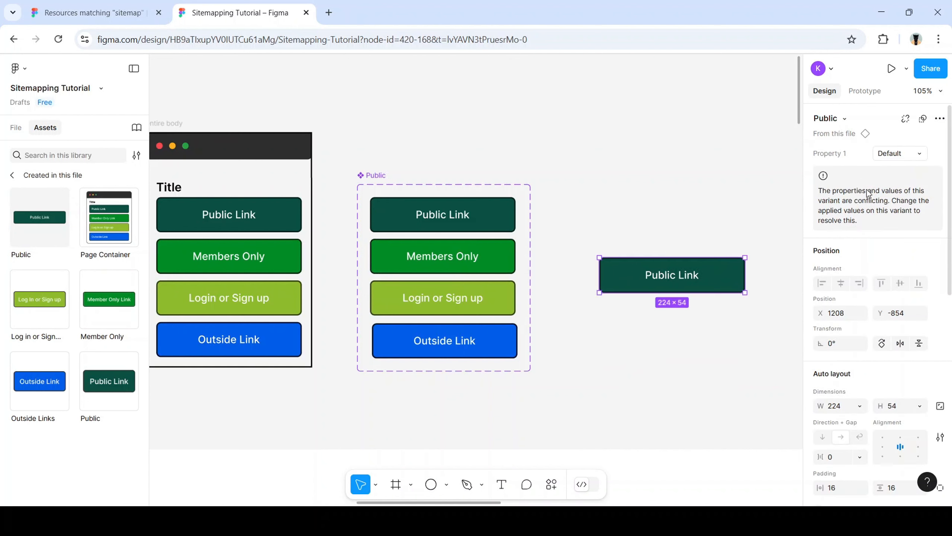
Undo the component set and tidy the four link frames to an even spacing of 10
left_click(925, 154)
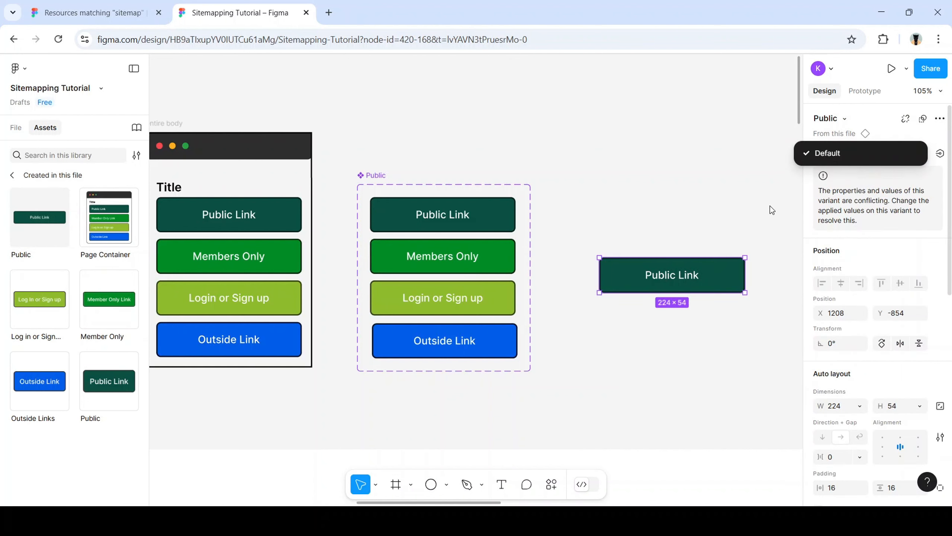
left_click(762, 220)
key("ctrl+z")
key("ctrl+z")
key("ctrl+z")
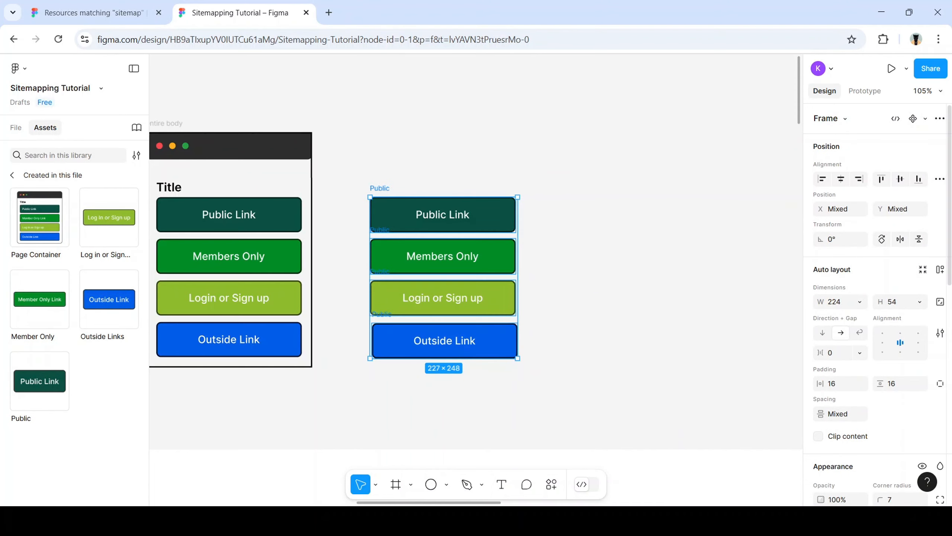
left_click(506, 348)
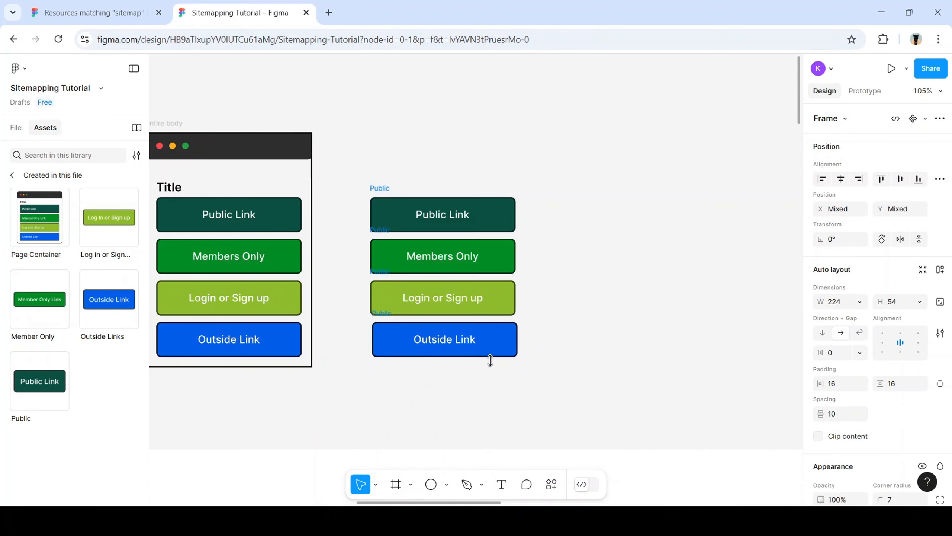
mouse_move(361, 174)
left_mouse_down()
mouse_move(525, 380)
mouse_move(500, 369)
mouse_move(361, 170)
left_mouse_up()
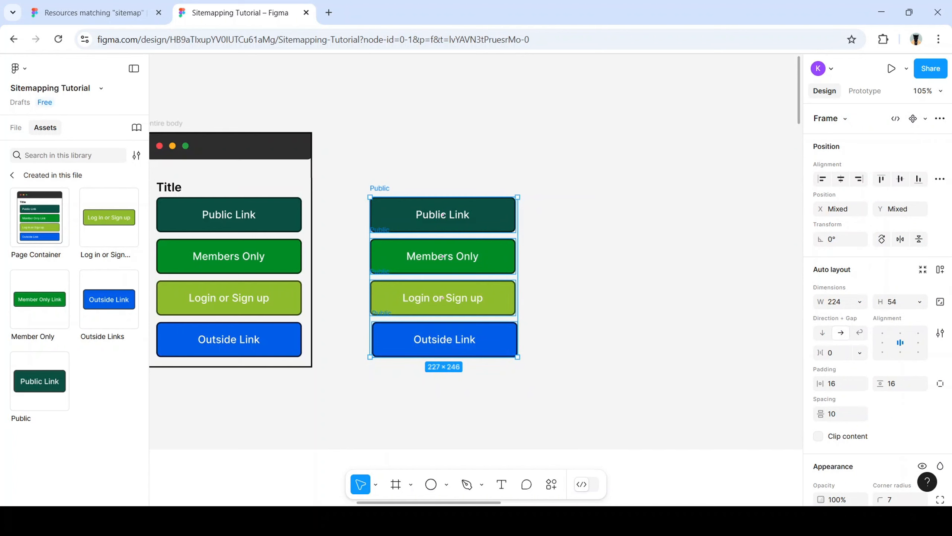
Turn the four frames into a component set and rename its variant property to Links
left_click(940, 119)
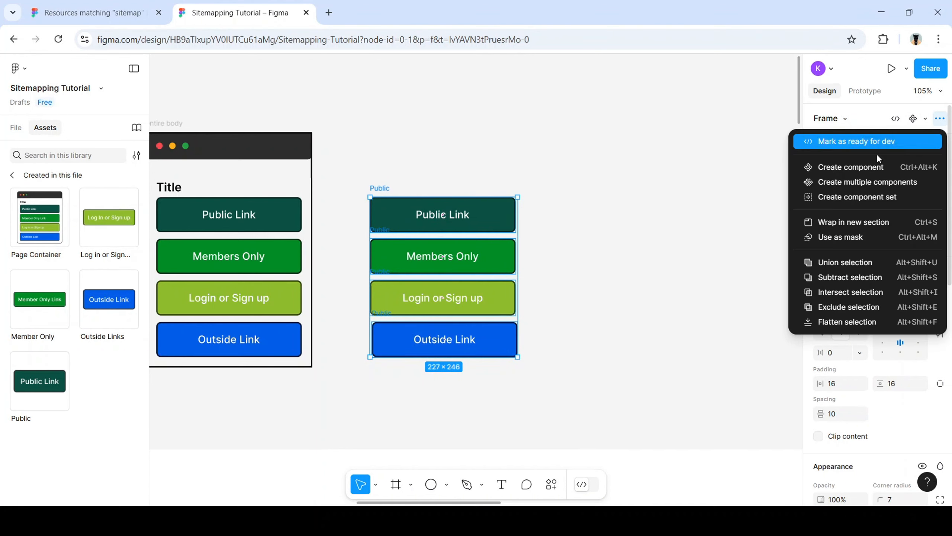
left_click(846, 197)
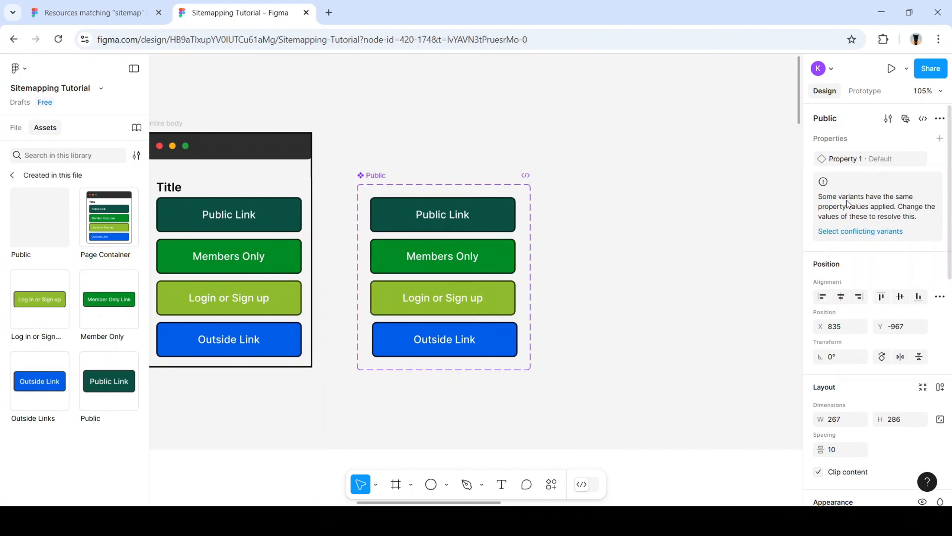
double_click(879, 159)
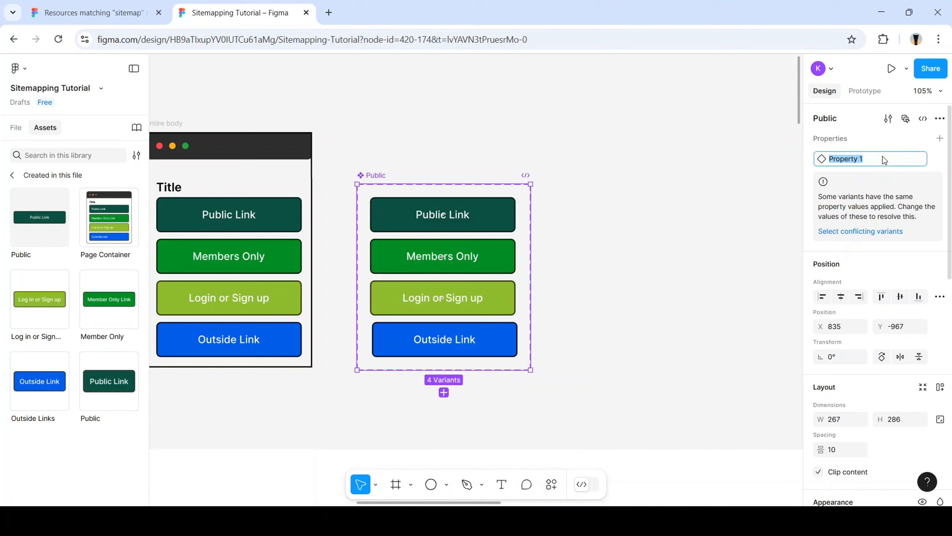
type("Links")
key("Return")
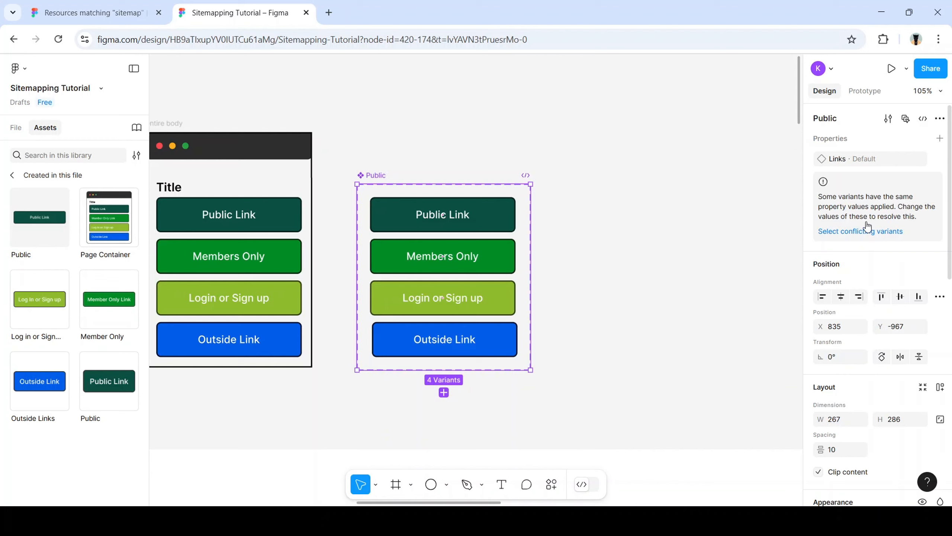
Select the conflicting variants and change their Links value from Default to 1
left_click(879, 234)
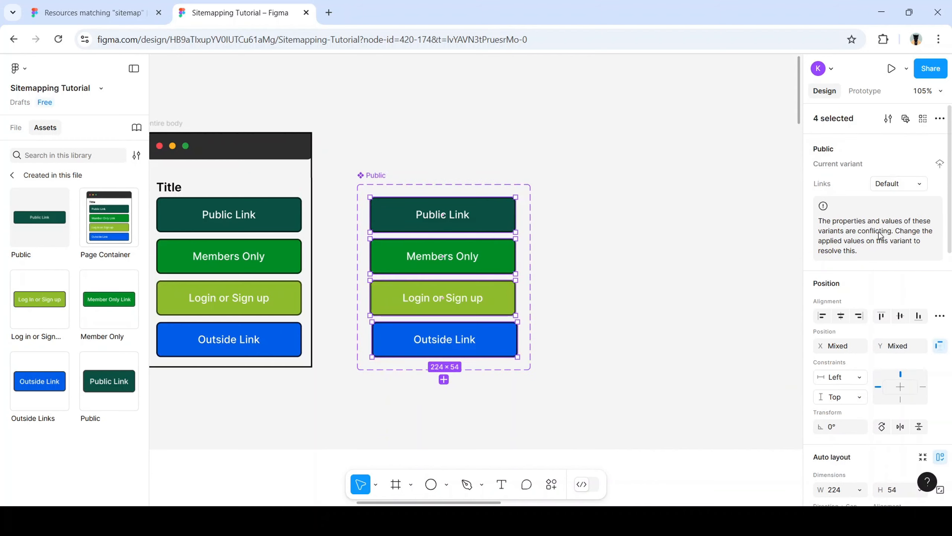
left_click(923, 184)
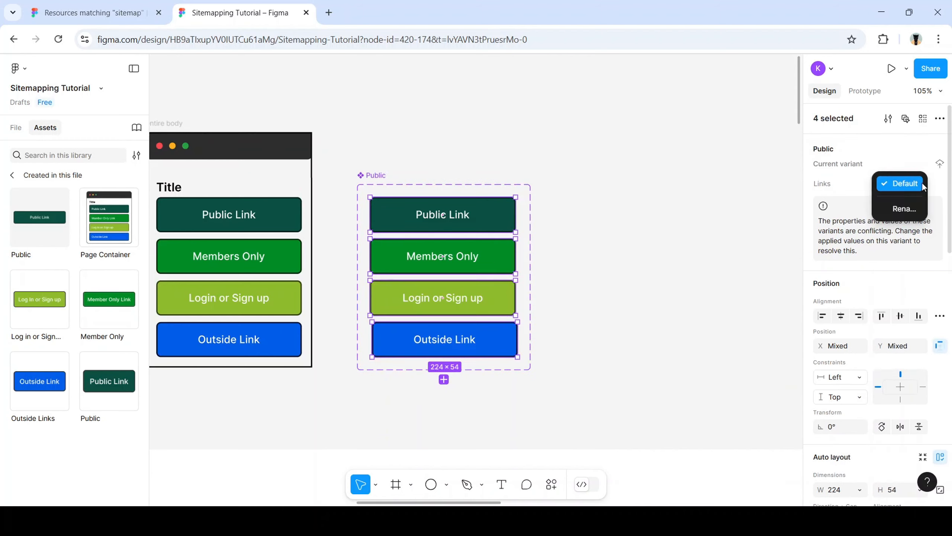
left_click(902, 209)
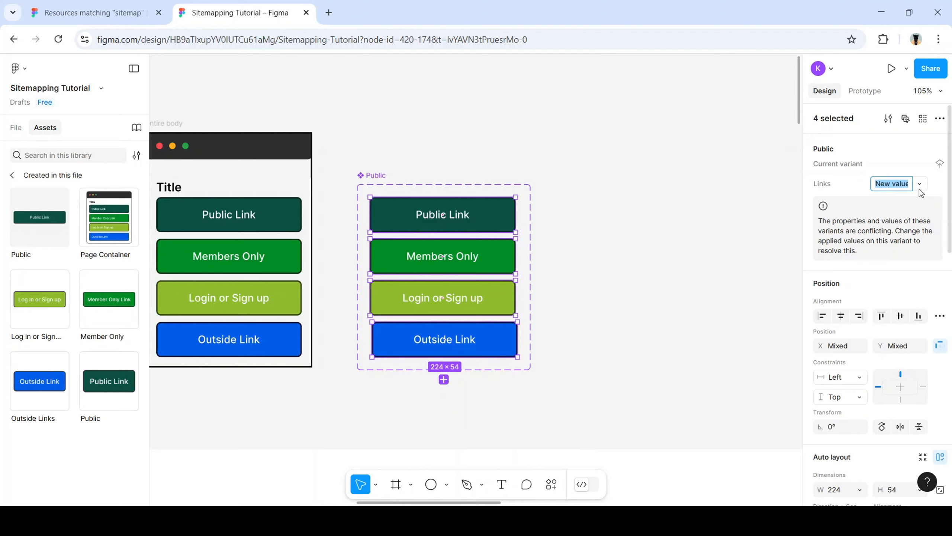
type("1")
key("Return")
Place a test Public instance right of the set, check its Links values, then delete it
left_click(581, 247)
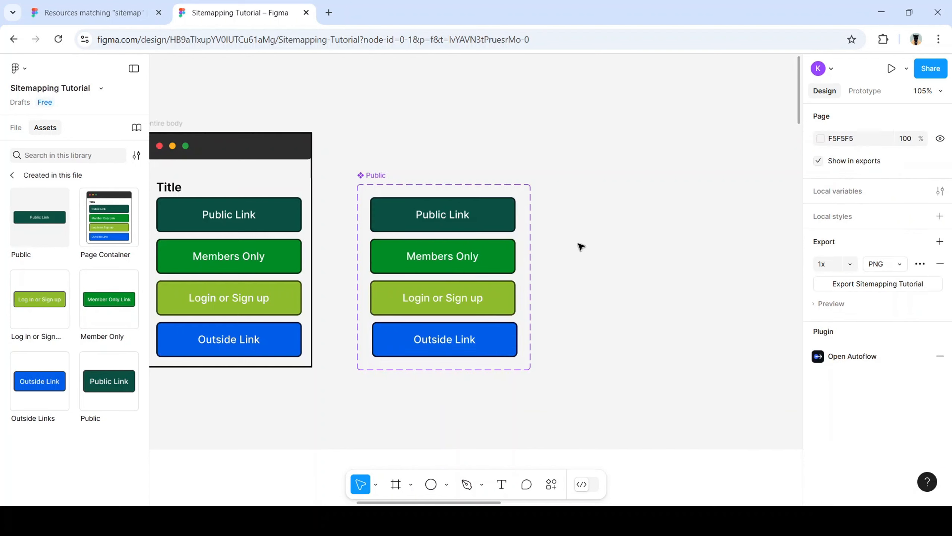
left_click(485, 220)
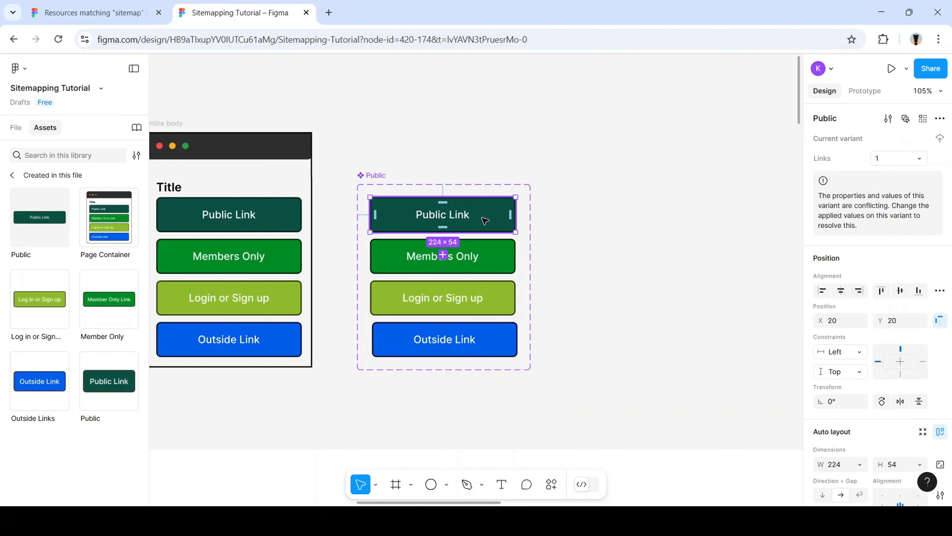
left_click(569, 226)
left_click_drag(39, 217, 631, 236)
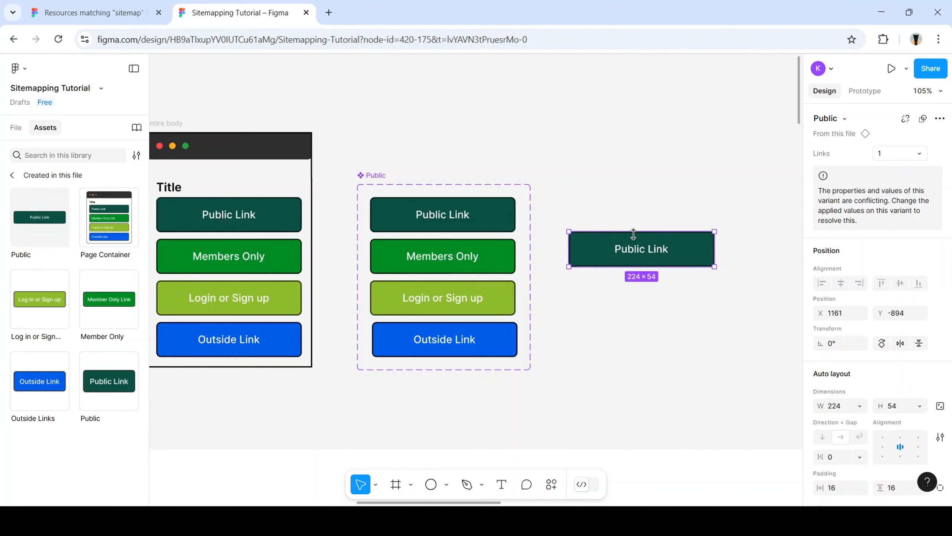
left_click(907, 154)
left_click(761, 261)
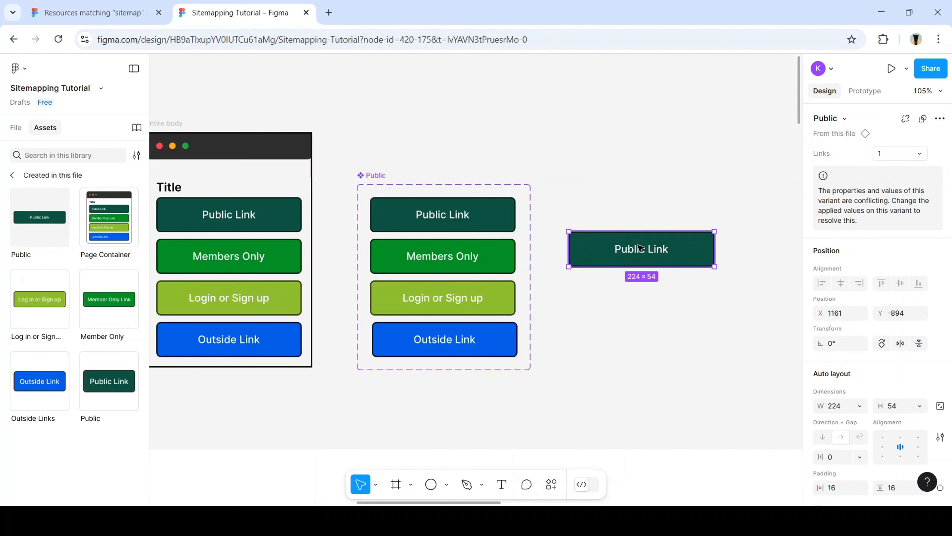
key("Delete")
Undo back until the variant property reads Property 1 again
key("ctrl+z")
key("ctrl+z")
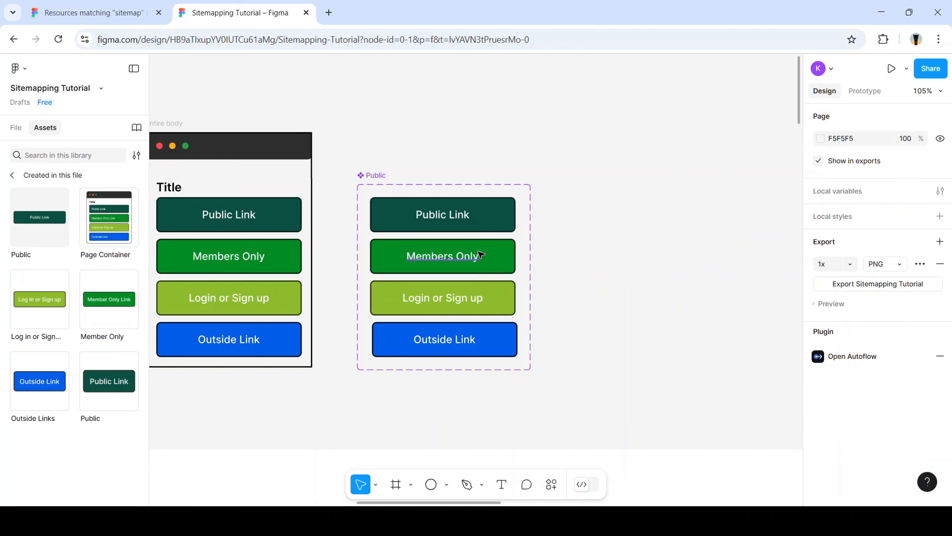
key("ctrl+z")
key("ctrl+z")
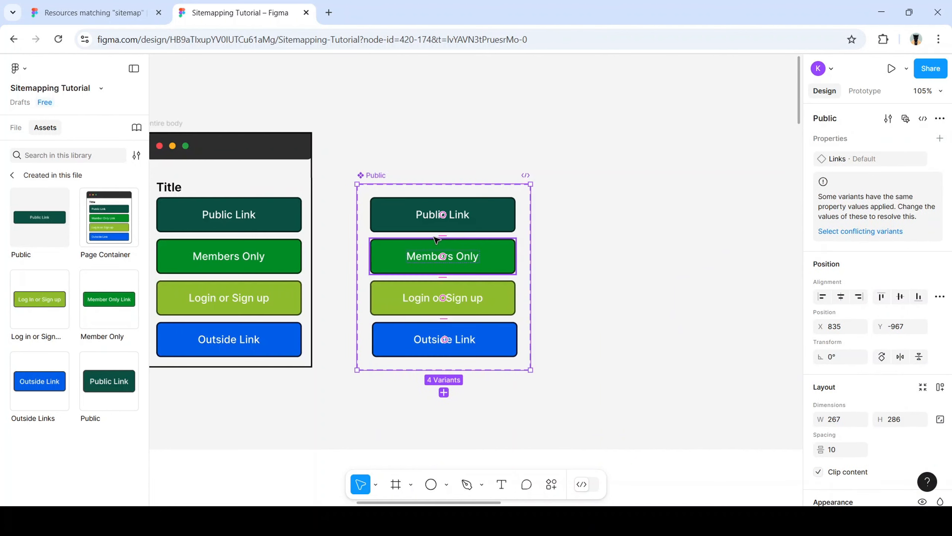
key("ctrl+z")
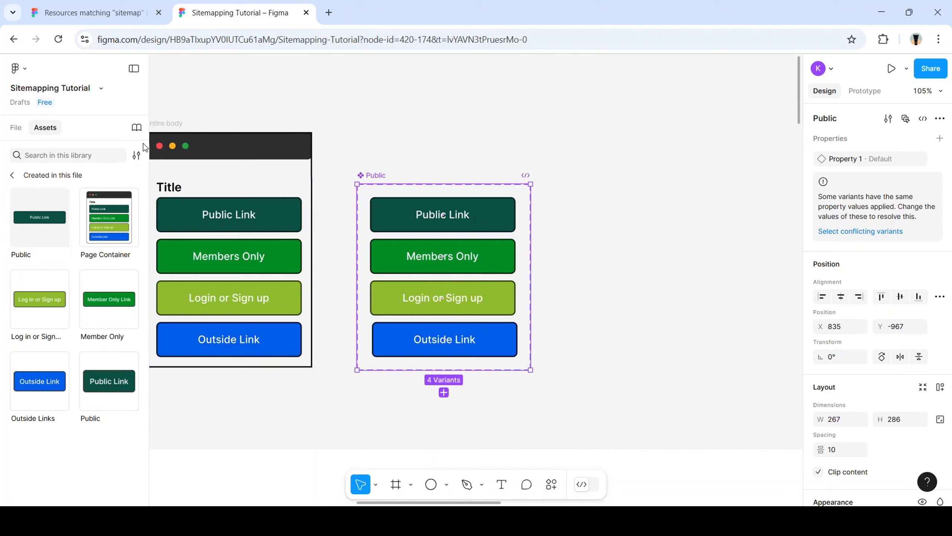
In the Layers list, rename the Members Only and Login or Sign up layers to Members and Login
left_click(437, 271)
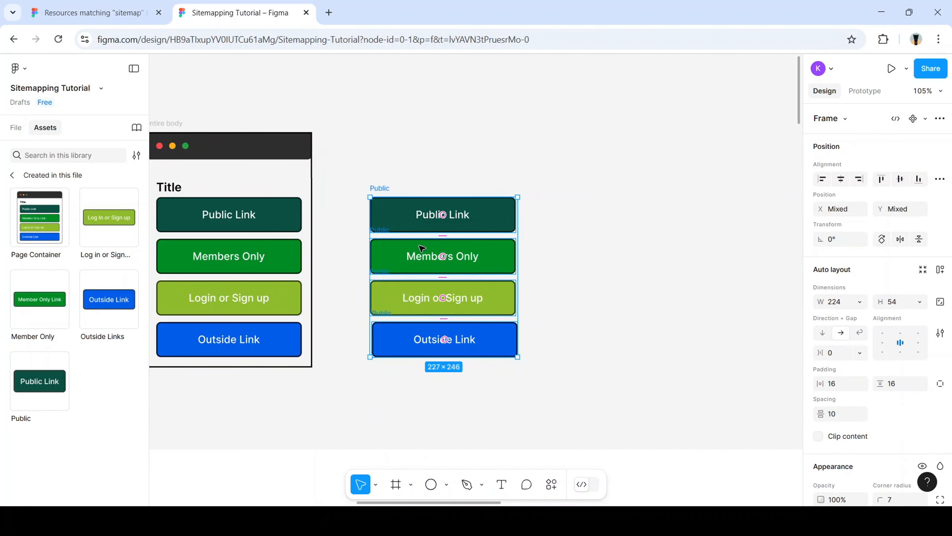
left_click(25, 127)
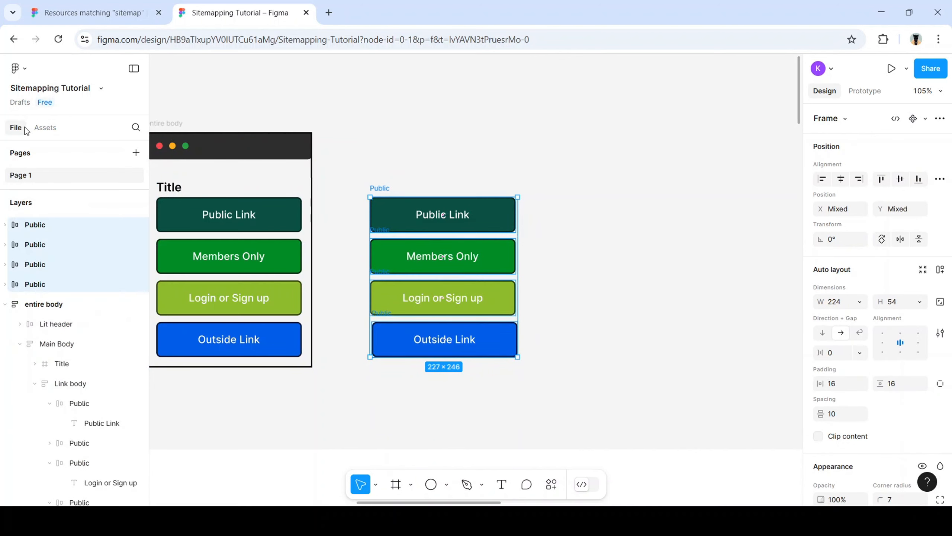
double_click(23, 227)
double_click(38, 243)
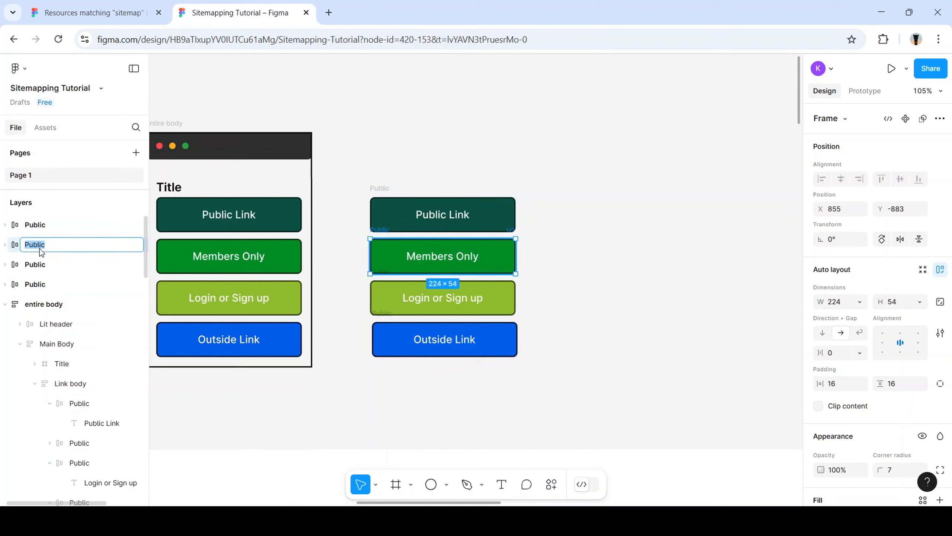
type("Members")
left_click(38, 264)
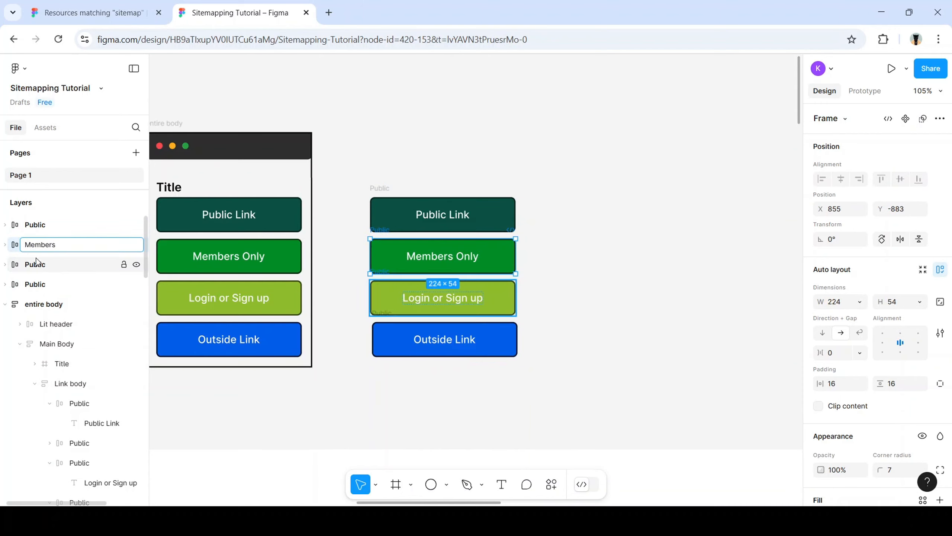
double_click(38, 264)
type("Login")
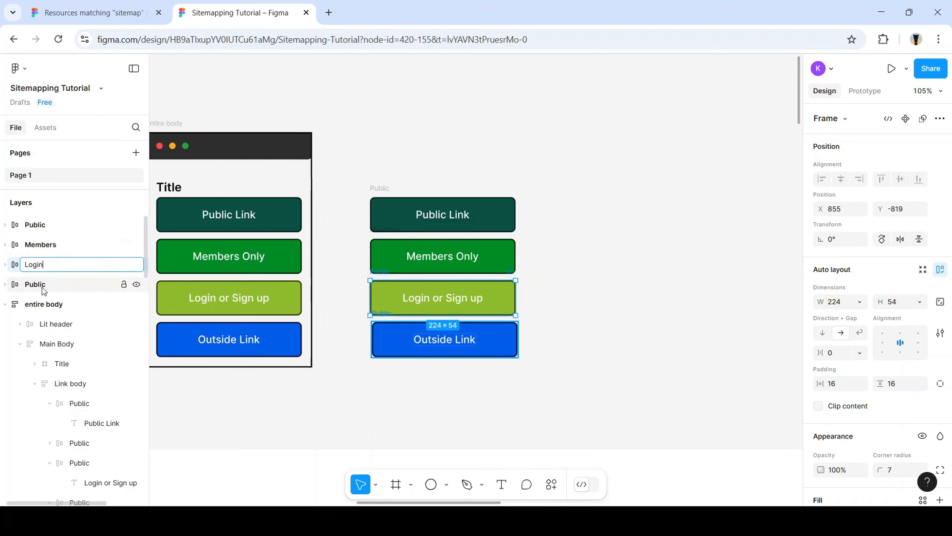
Rename the Outside Link layer to Outside and select all four buttons
double_click(36, 285)
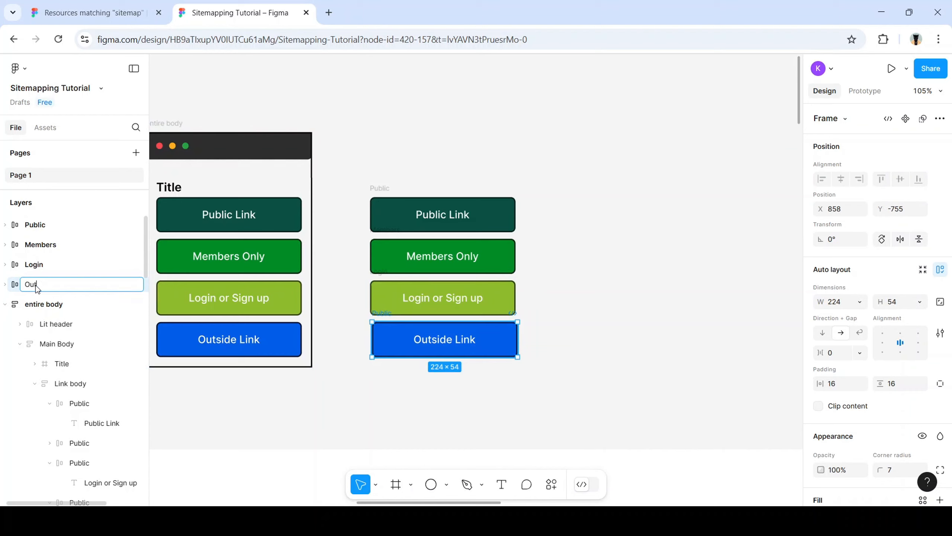
type("Outside")
key("Return")
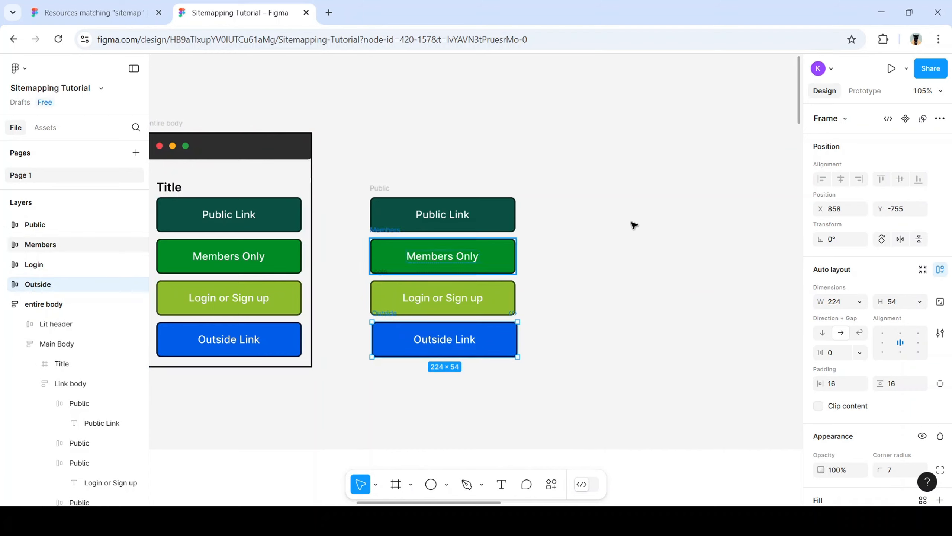
left_click(531, 292)
left_click_drag(548, 387, 366, 185)
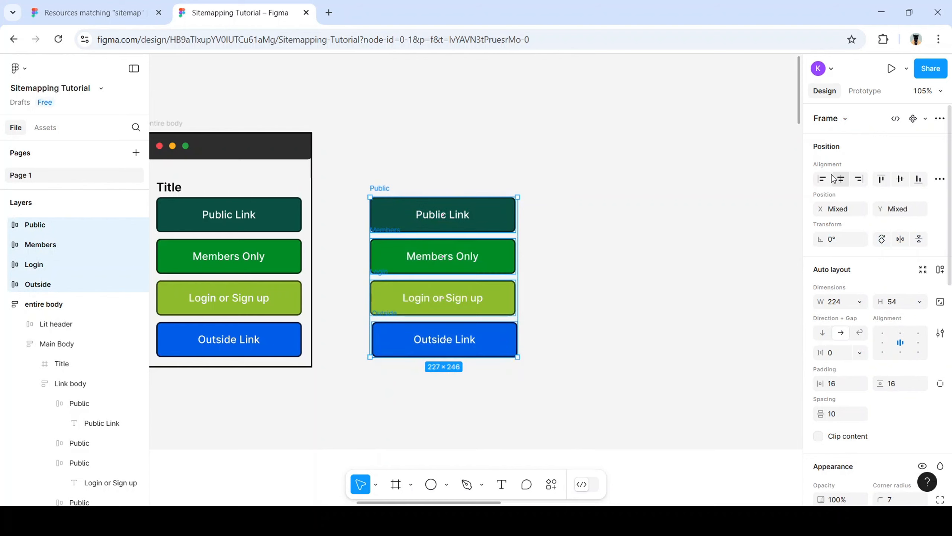
Create a component set from the four buttons and rename its Property 1 to Links
left_click(942, 121)
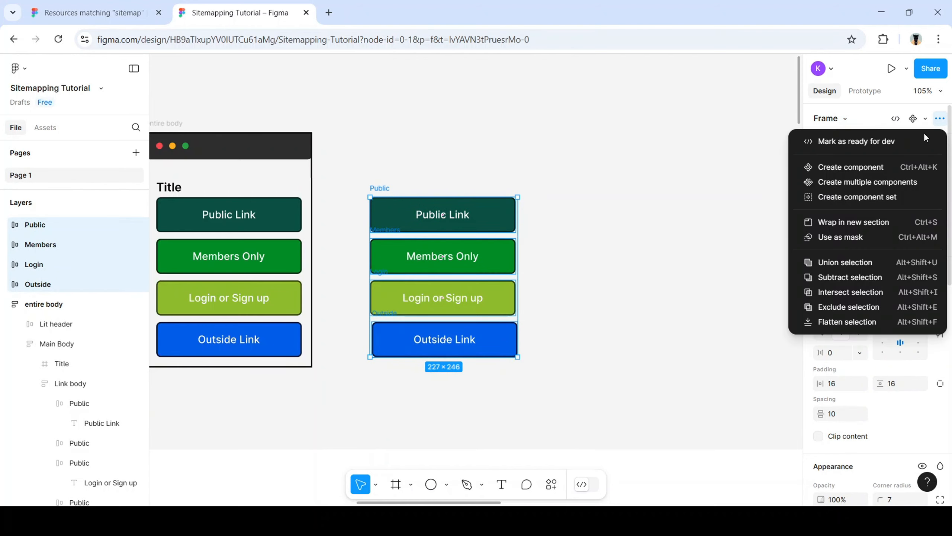
left_click(866, 197)
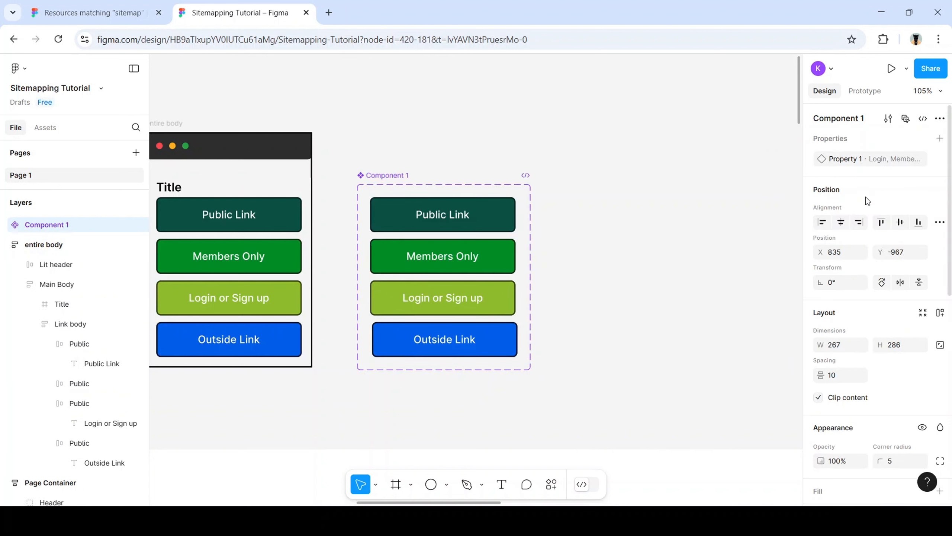
double_click(842, 159)
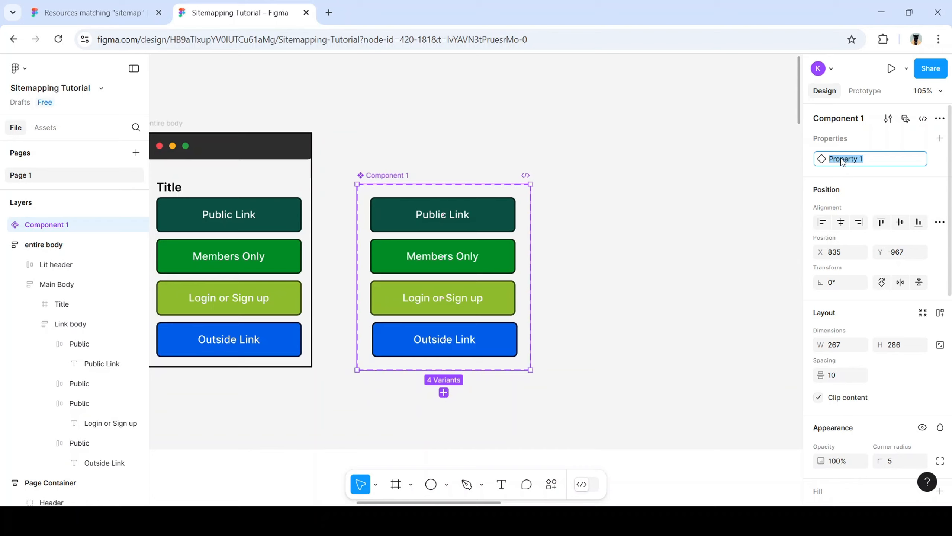
type("Links")
key("Return")
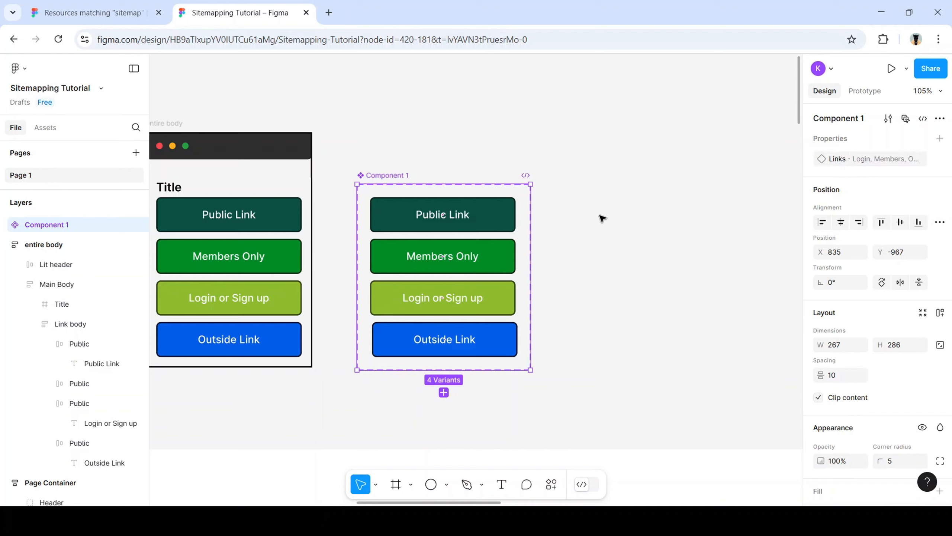
left_click(566, 209)
Place a Component 1 instance, switch its Links to Members then Outside, and shift the set up-left
left_click(47, 127)
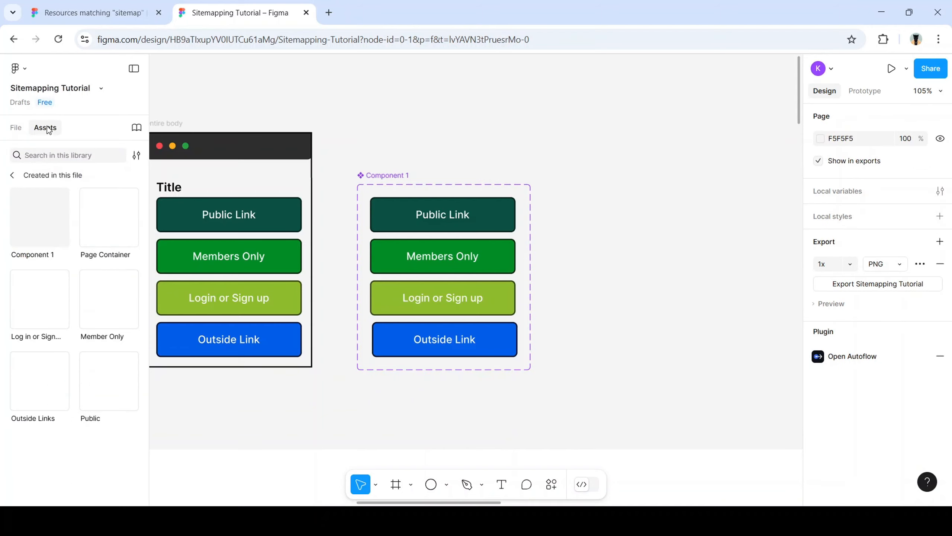
left_click_drag(67, 210, 746, 246)
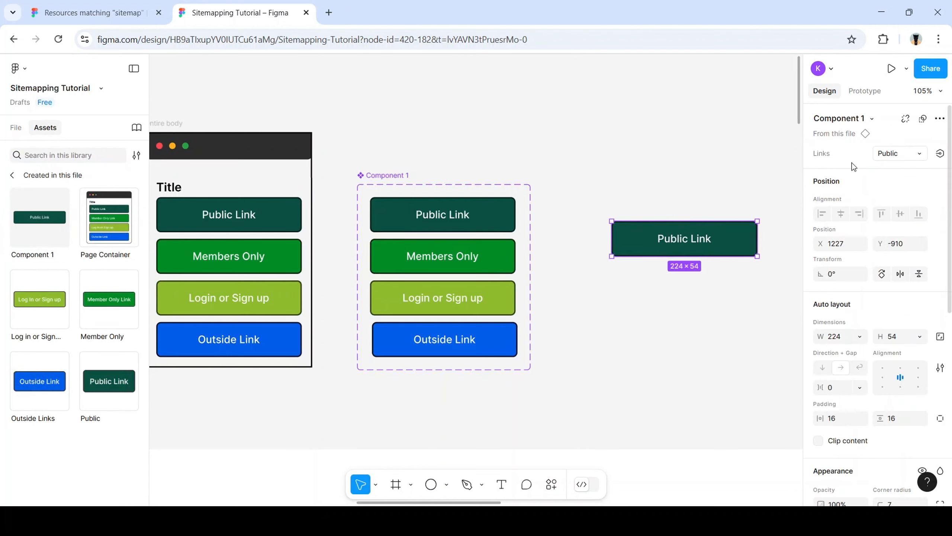
left_click(892, 150)
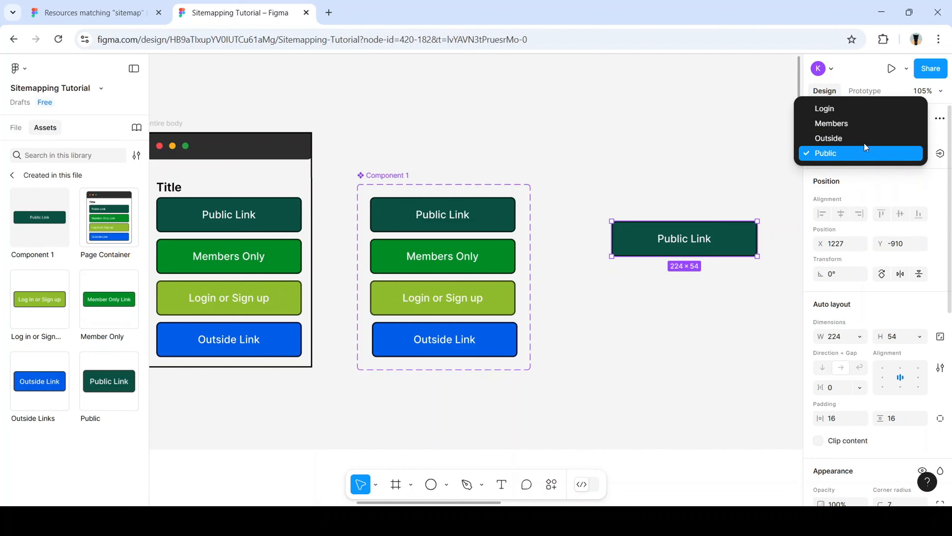
left_click(850, 126)
left_click(904, 158)
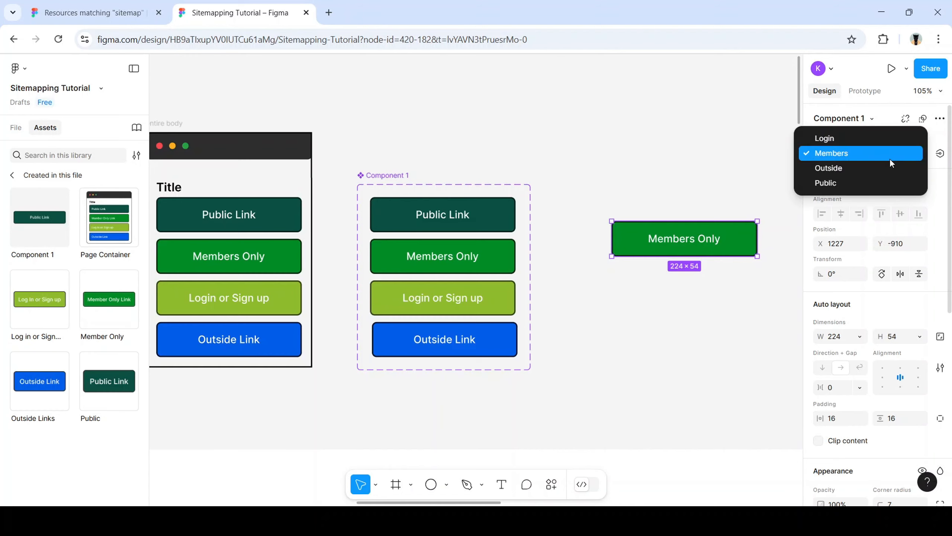
left_click(850, 165)
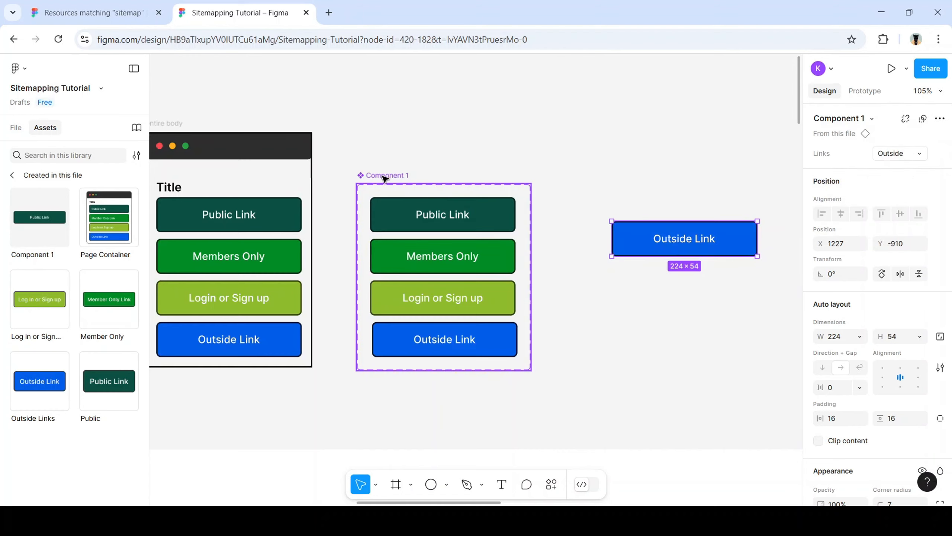
left_click_drag(401, 183, 395, 149)
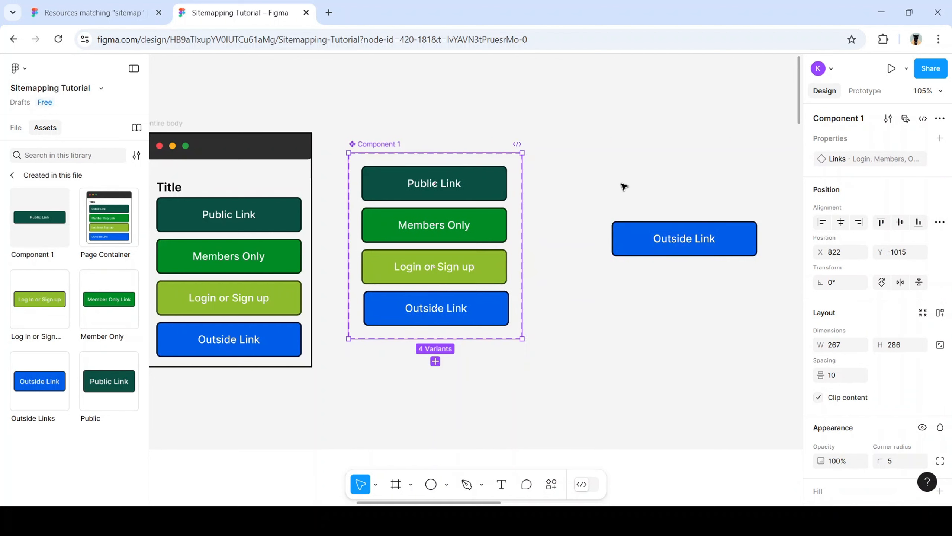
mouse_move(718, 249)
left_mouse_down()
mouse_move(701, 306)
mouse_move(710, 248)
left_mouse_up()
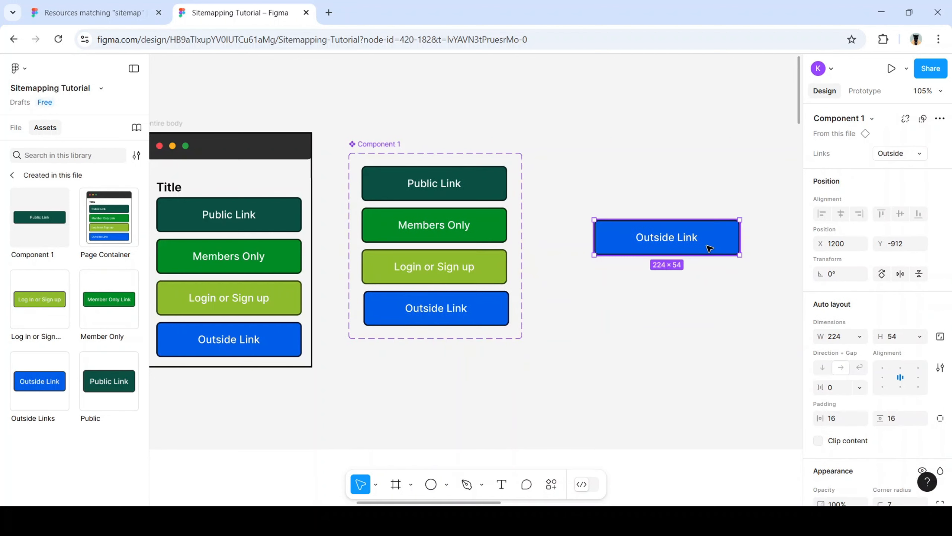
Replace the Outside Link instance with a new Component 1 instance and duplicate it below
key("Delete")
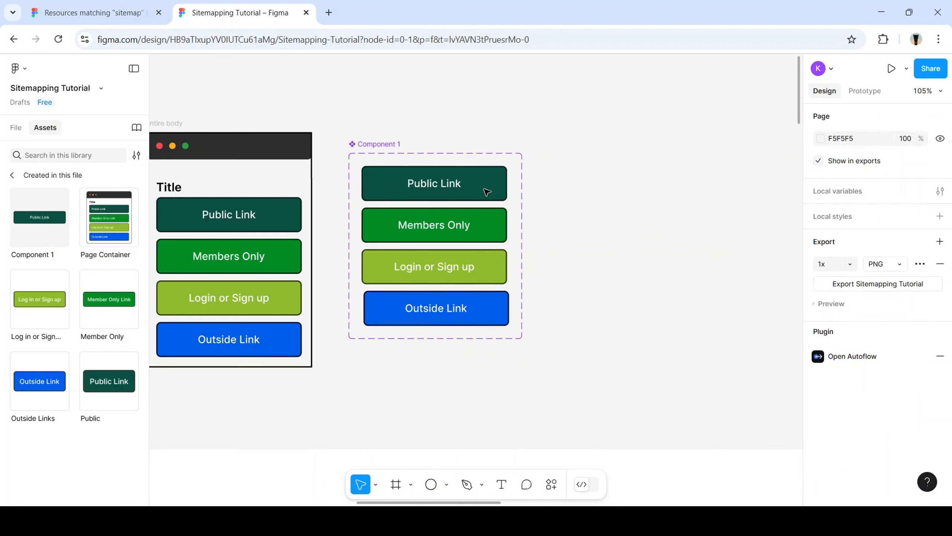
left_click_drag(41, 214, 725, 273)
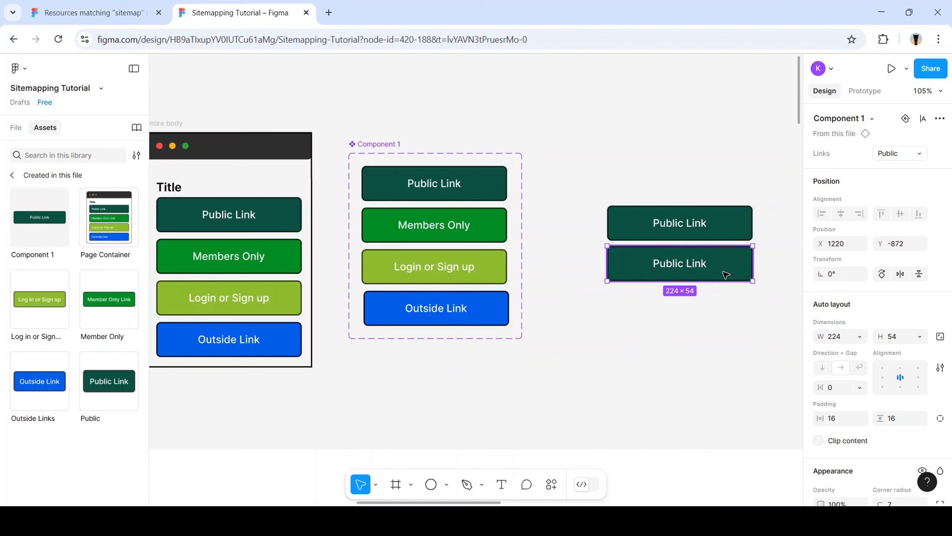
key("ctrl+d")
key("ctrl+d")
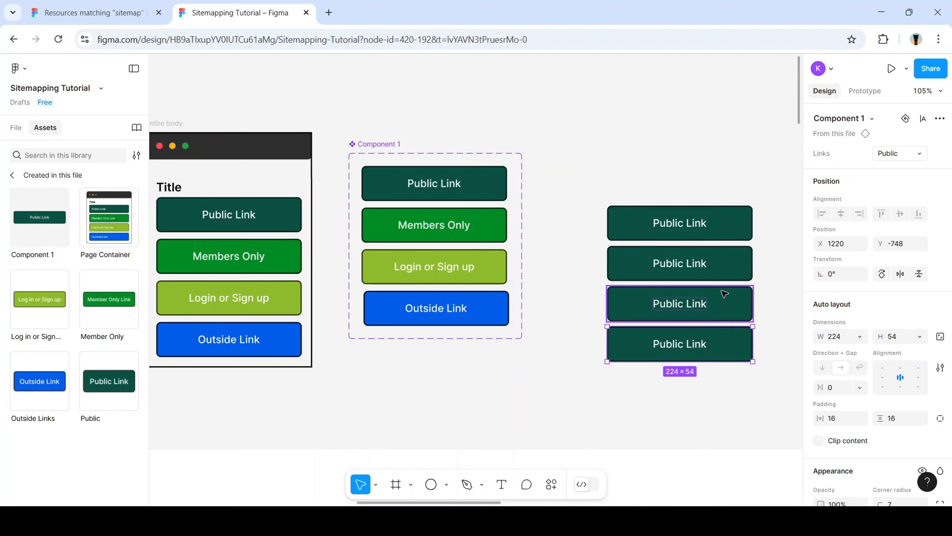
Set the Links variants of the copies to Members Only, Login or Sign up, and Outside Link
left_click(725, 295)
left_click(905, 154)
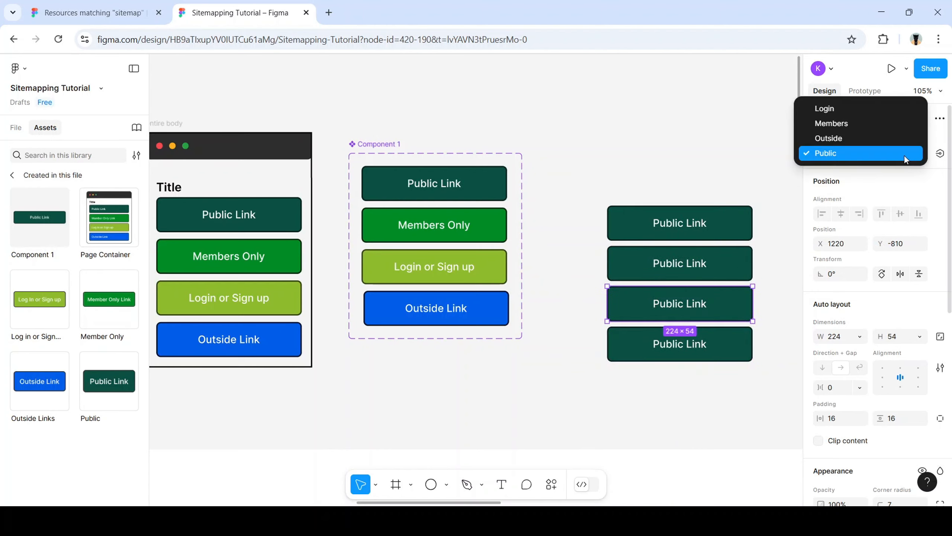
left_click(876, 126)
left_click(725, 260)
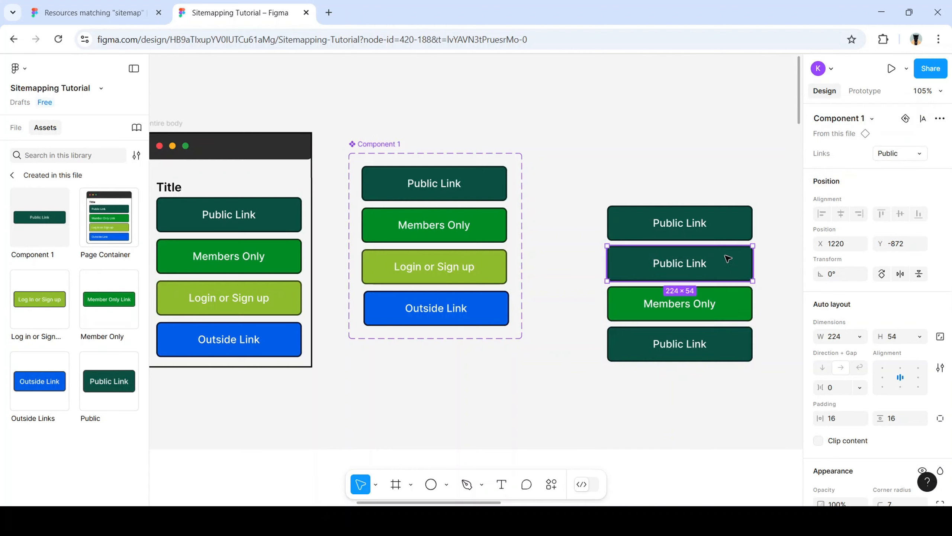
left_click(920, 155)
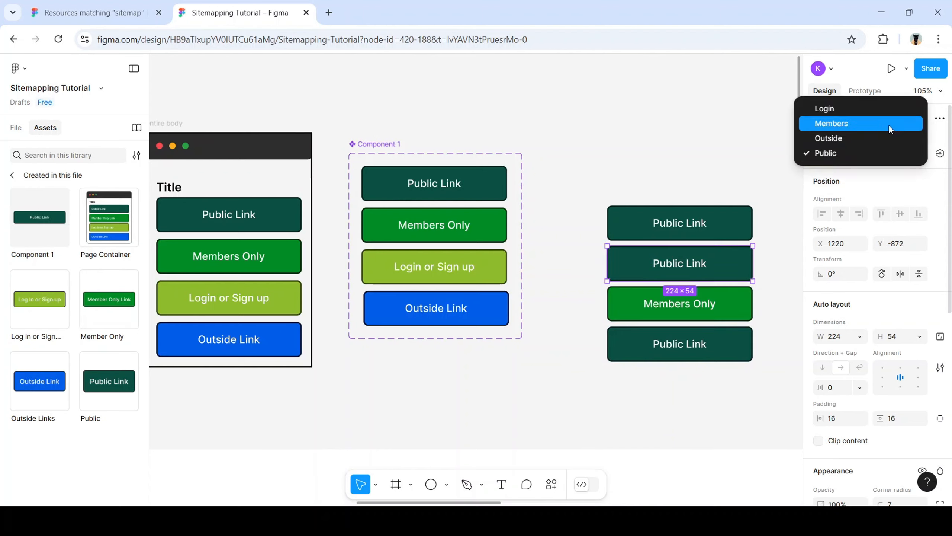
left_click(887, 112)
left_click(744, 345)
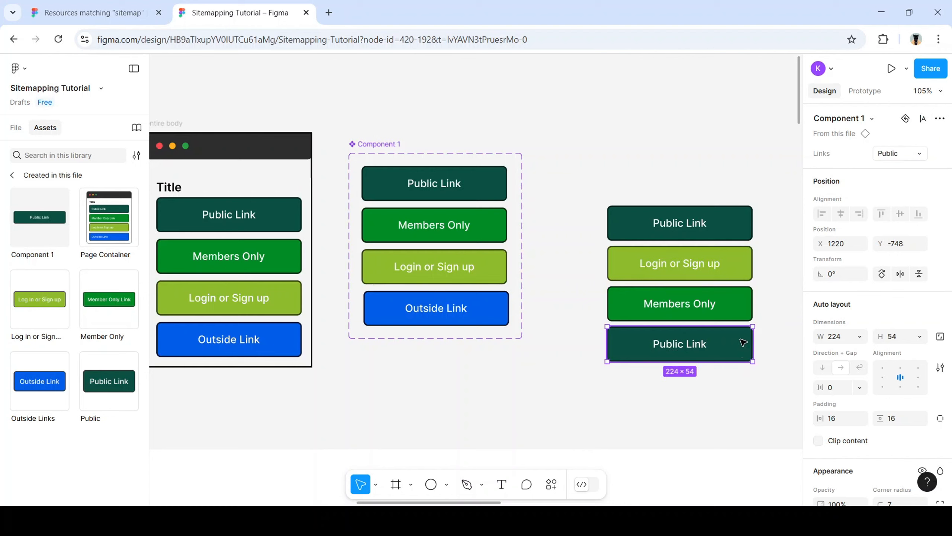
left_click(910, 157)
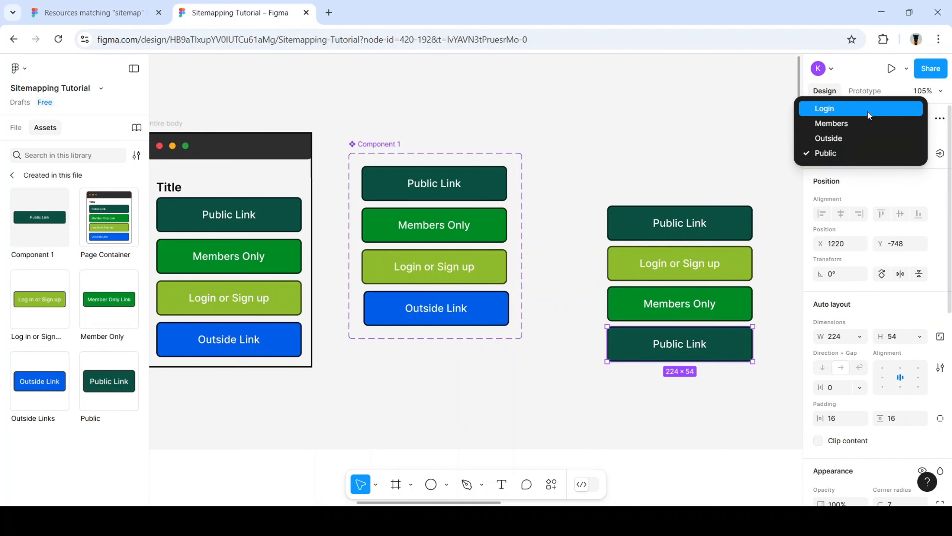
left_click(866, 138)
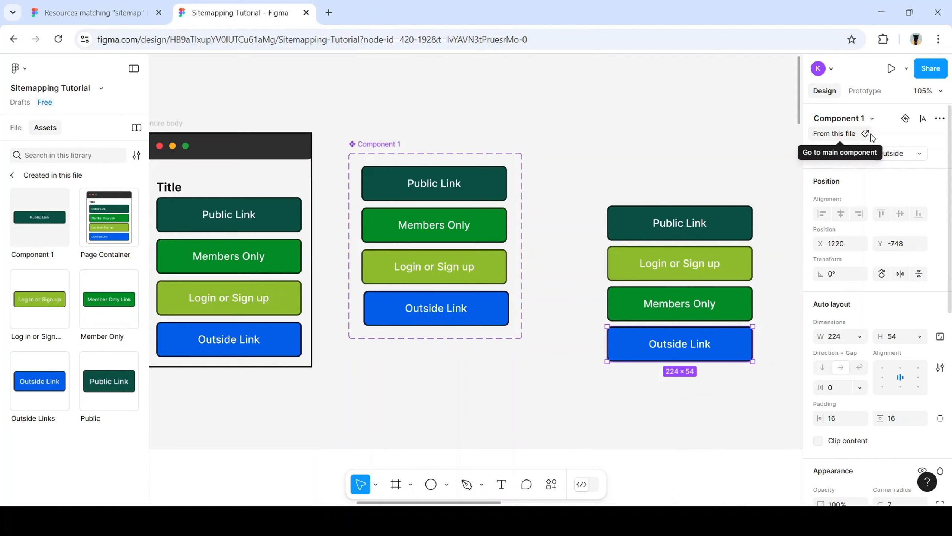
scroll(595, 325, "left", 2)
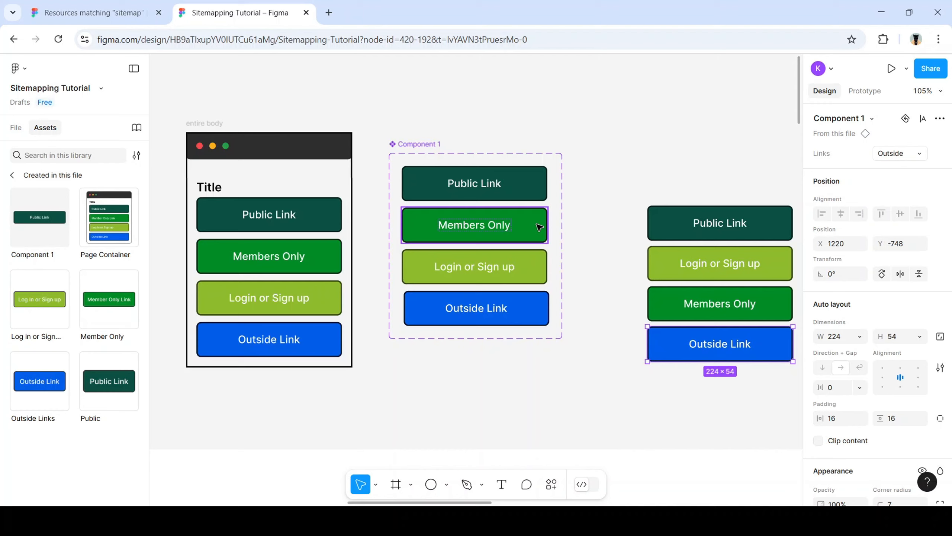
double_click(464, 231)
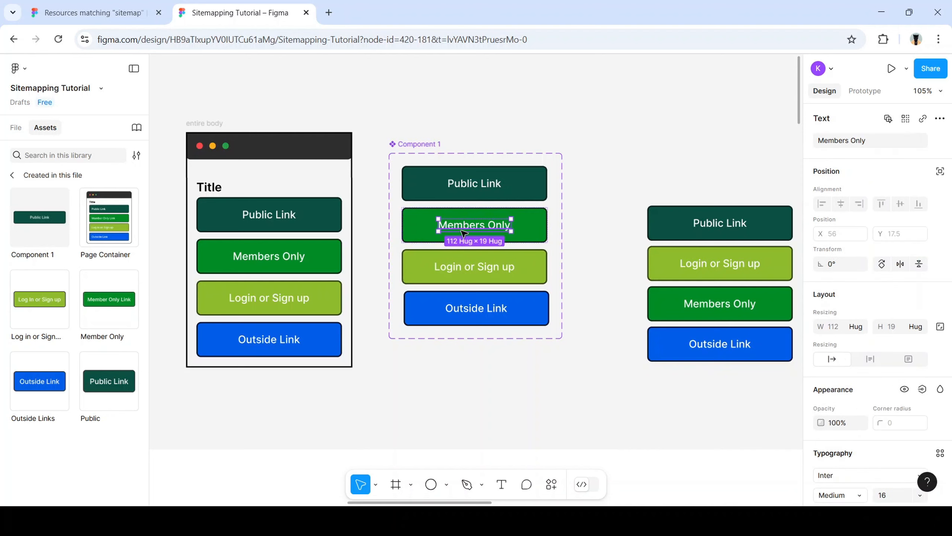
Delete Component 1 and all of its link copies
scroll(497, 285, "up", 4)
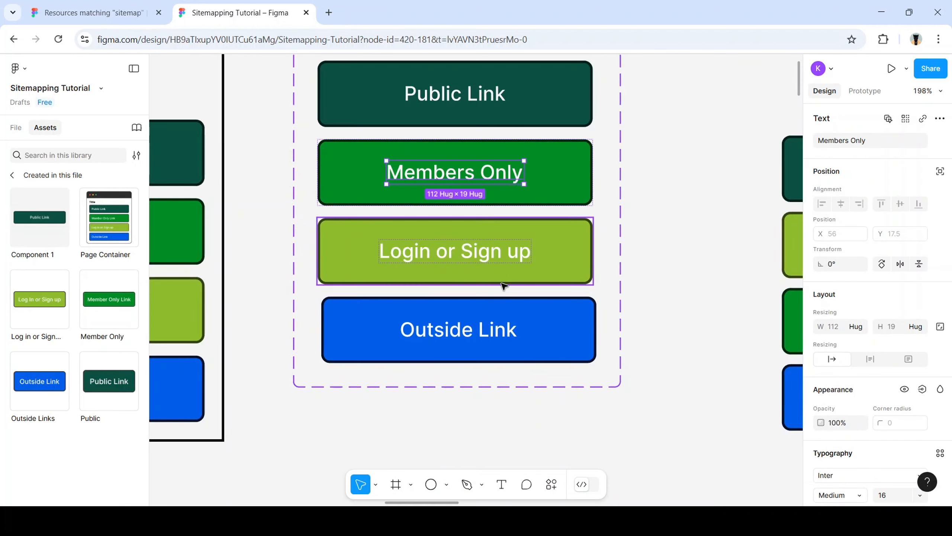
scroll(503, 286, "down", 5)
left_click_drag(401, 147, 767, 384)
key("Delete")
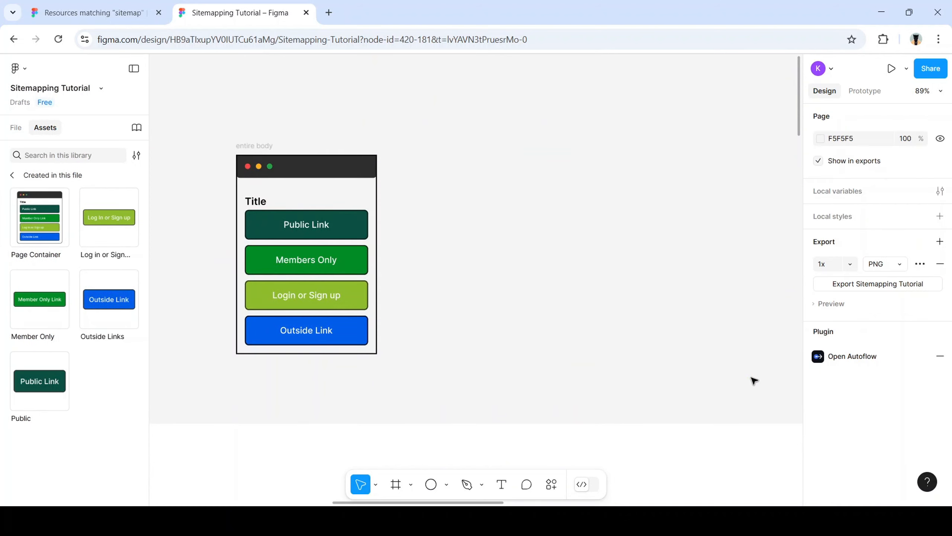
Make the entire body frame a component and place an instance of it to the right
left_click_drag(214, 135, 421, 379)
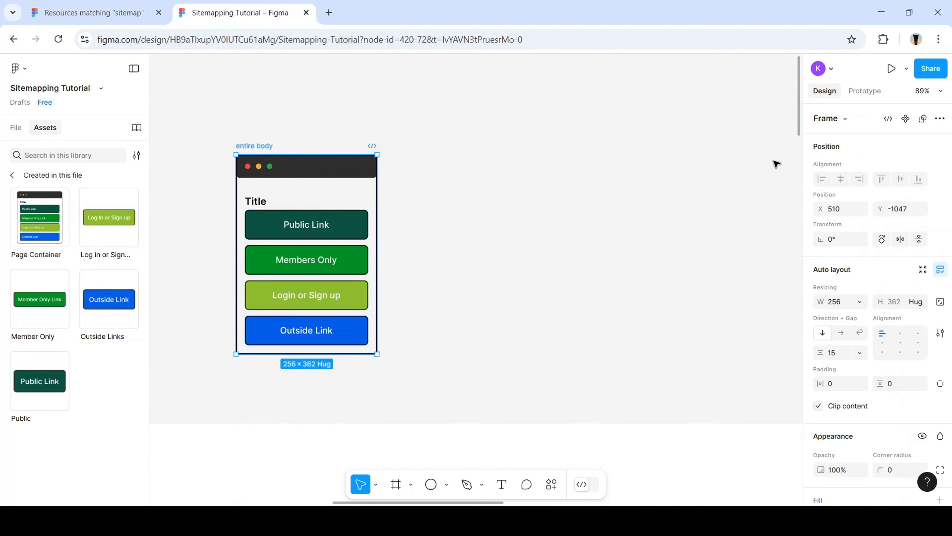
left_click(906, 120)
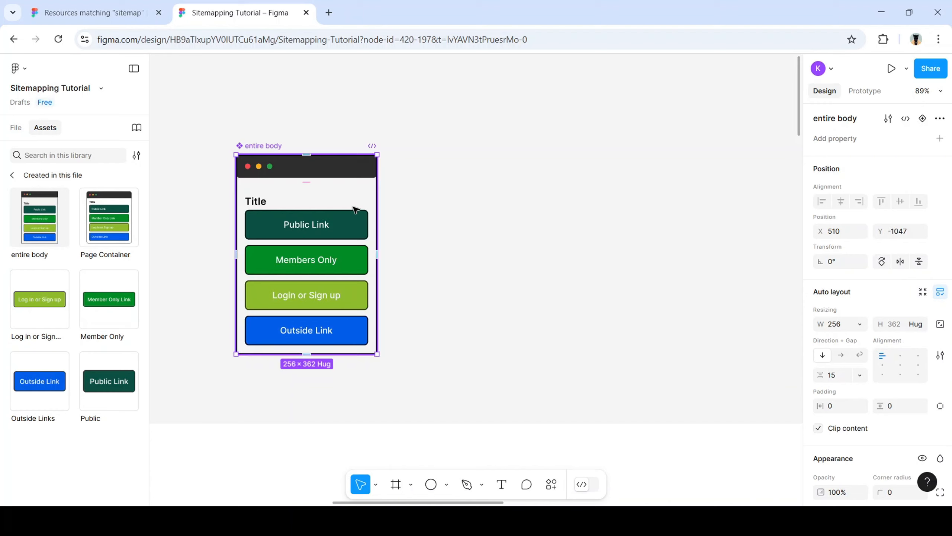
scroll(340, 223, "down", 1)
scroll(340, 227, "left", 3)
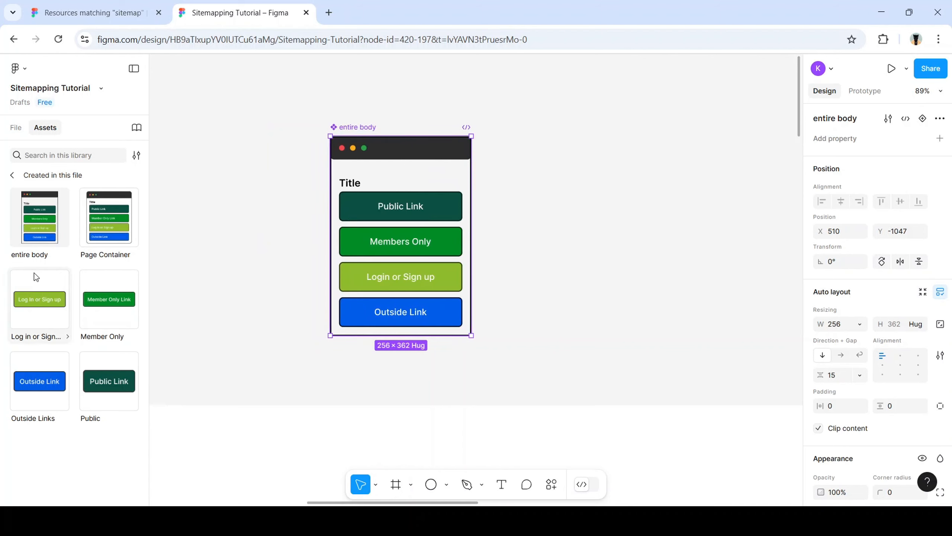
left_click_drag(40, 229, 661, 282)
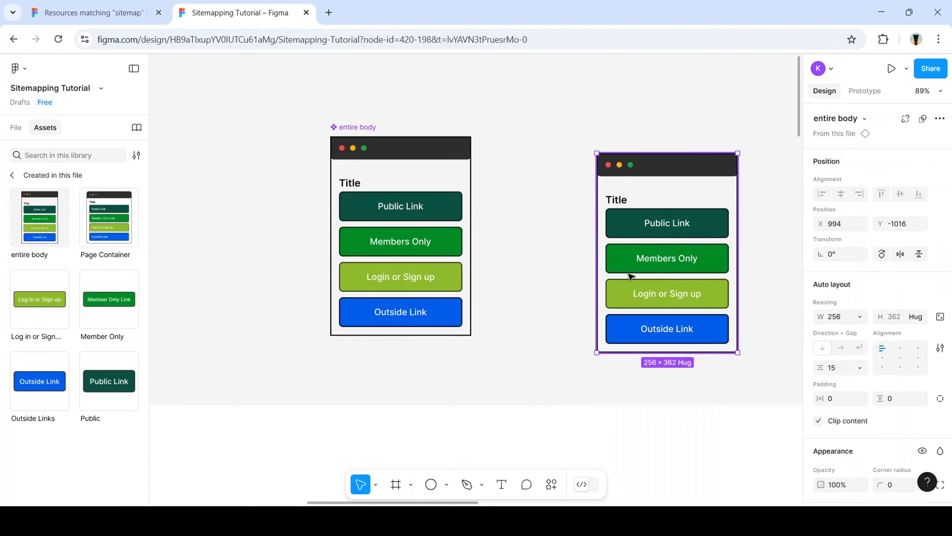
Move the entire body instance up and to the right
scroll(623, 272, "right", 5)
scroll(558, 295, "down", 3)
scroll(558, 295, "down", 4)
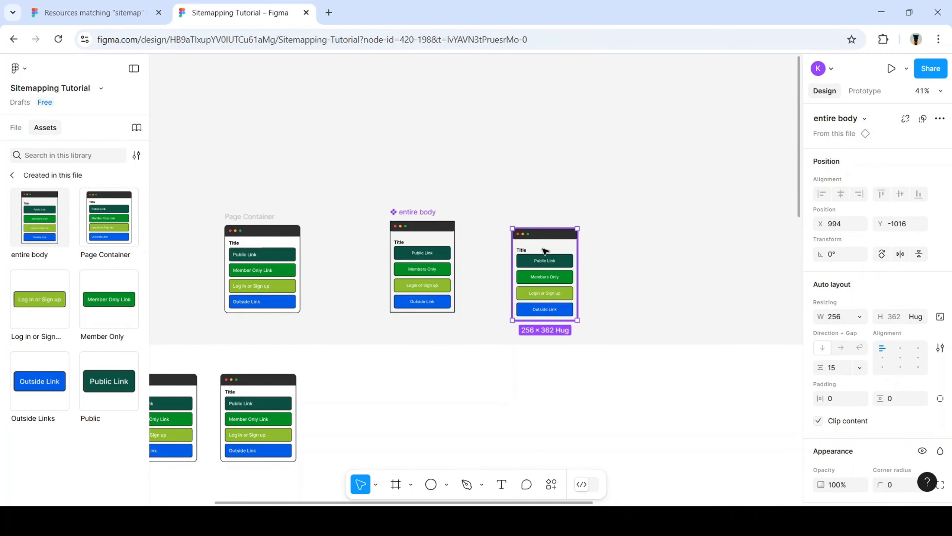
left_click_drag(560, 241, 632, 158)
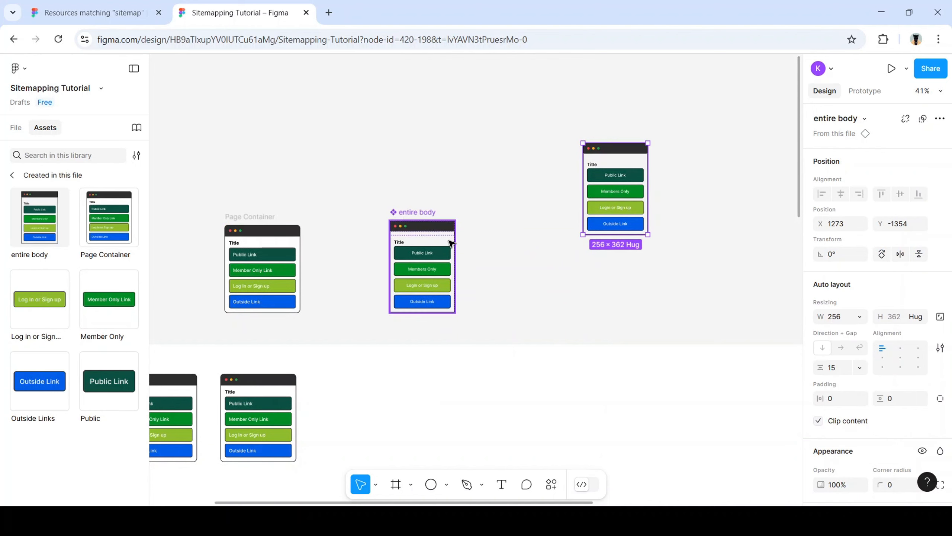
scroll(615, 144, "up", 3)
scroll(616, 144, "up", 3)
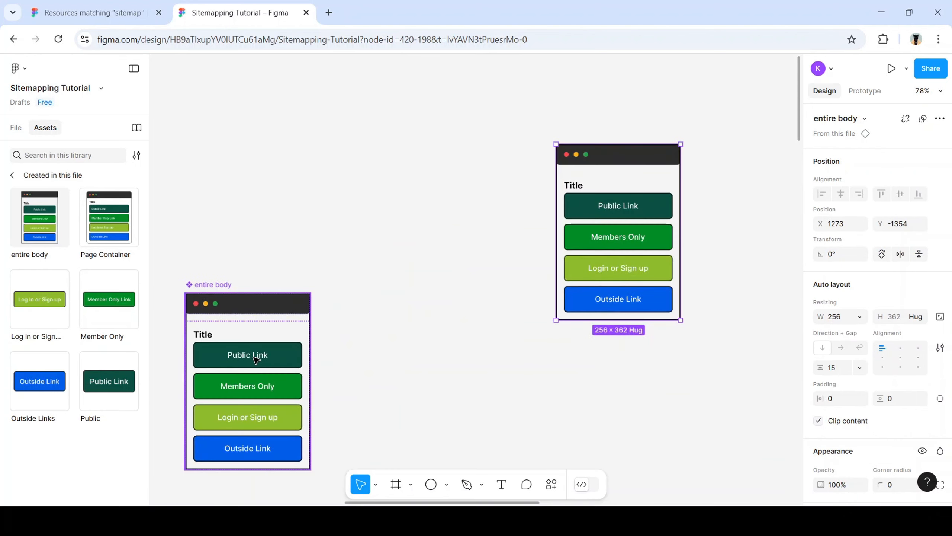
Paste two standalone copies of the instance's Login or Sign up button and select both
left_click(642, 273)
double_click(641, 273)
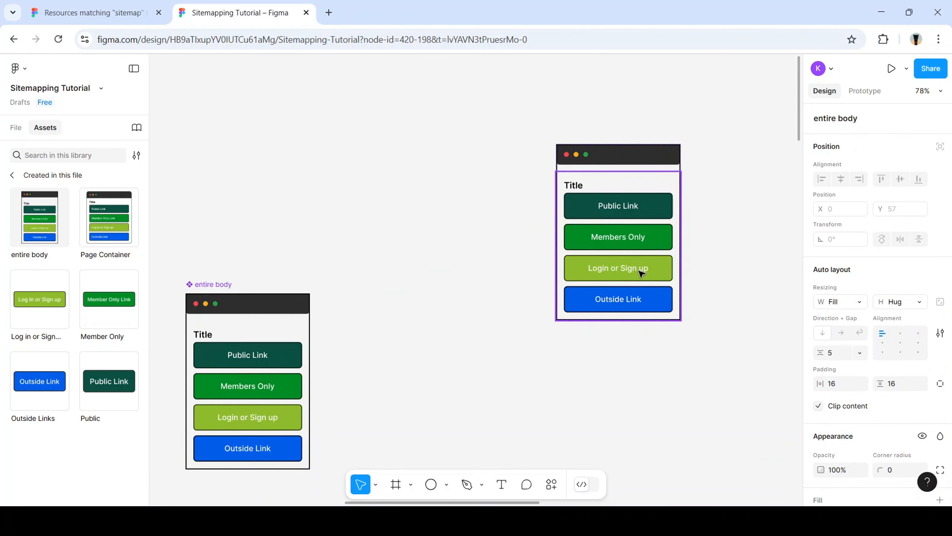
double_click(642, 273)
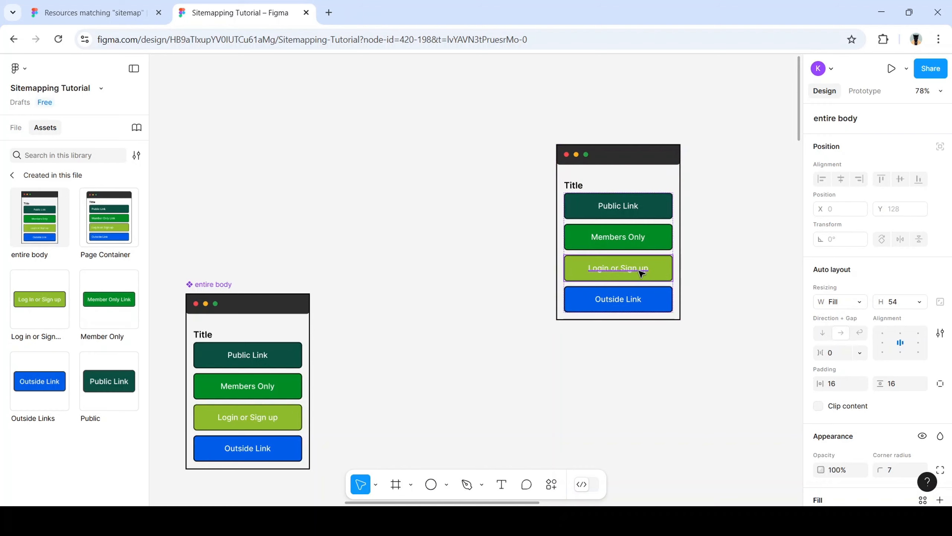
key("ctrl+v")
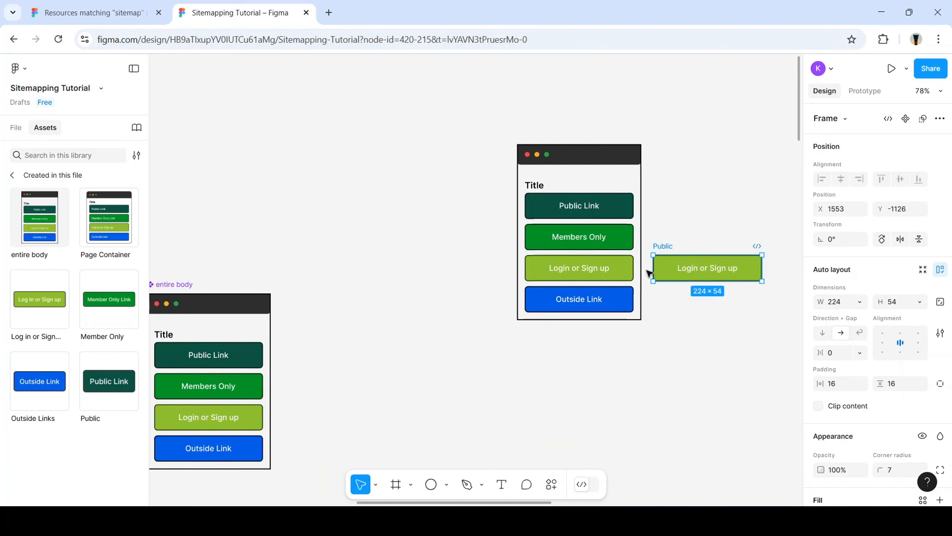
double_click(611, 271)
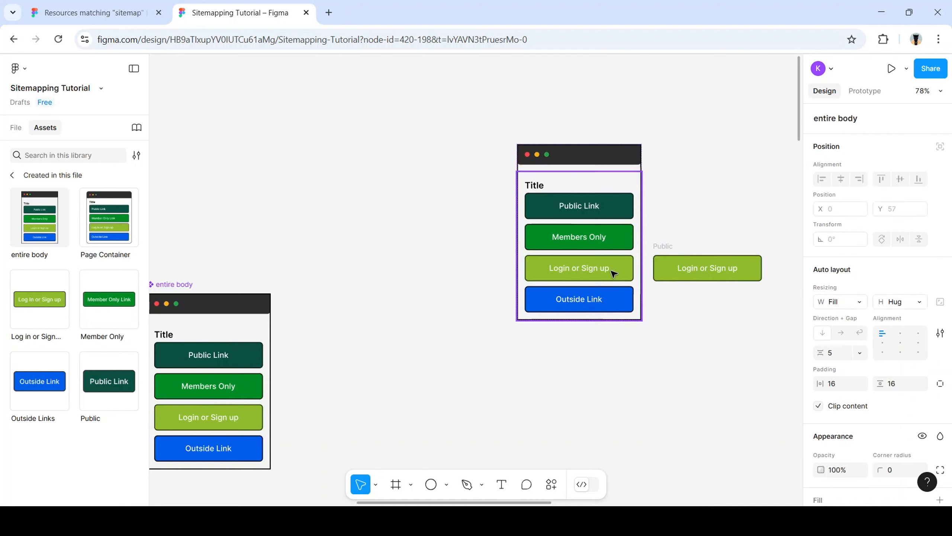
double_click(612, 270)
double_click(611, 270)
key("ctrl+v")
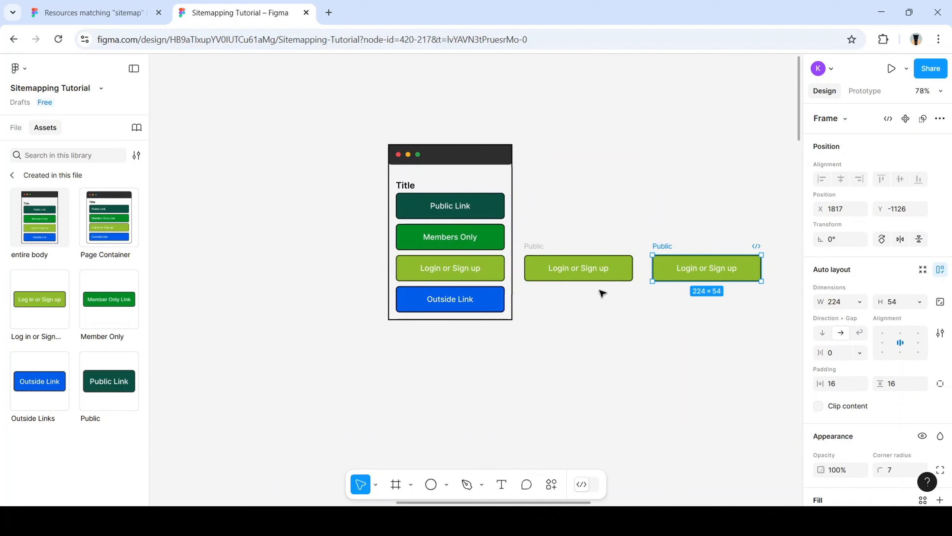
left_click(533, 259)
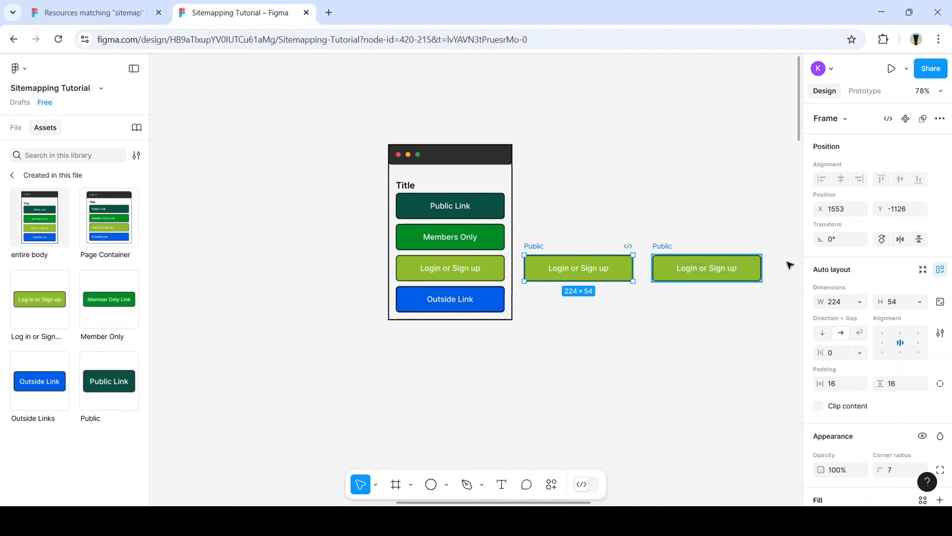
left_click_drag(777, 323, 522, 230)
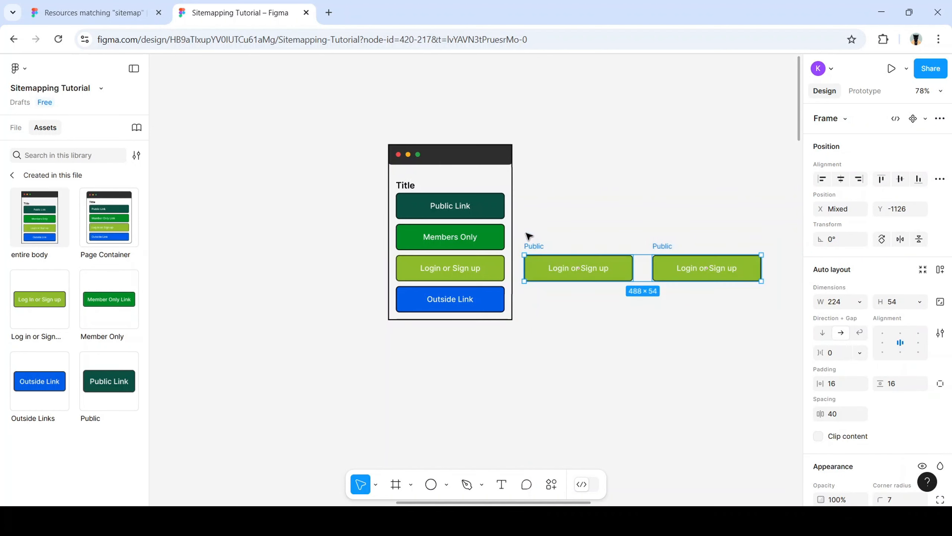
Delete the standalone button copies, a stray Members Only duplicate, and the entire body instance
key("Delete")
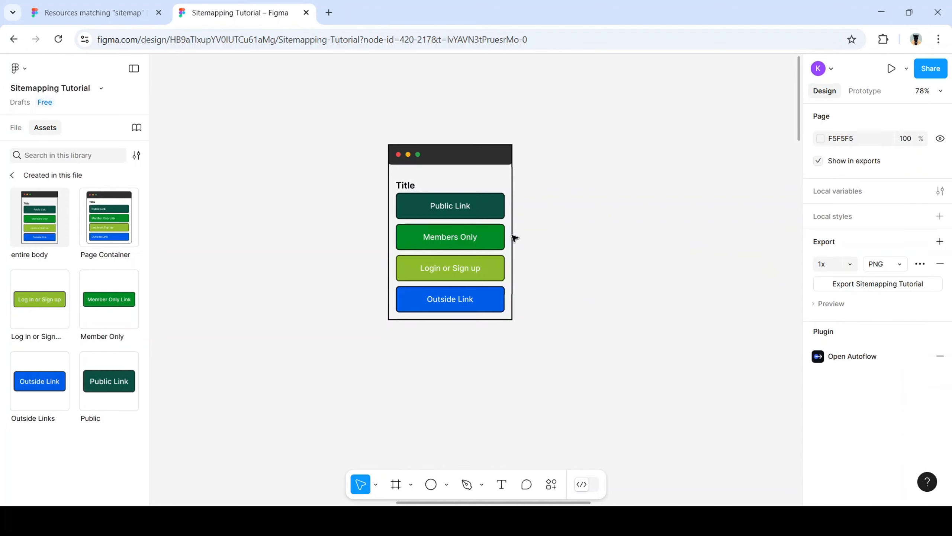
left_click(492, 244)
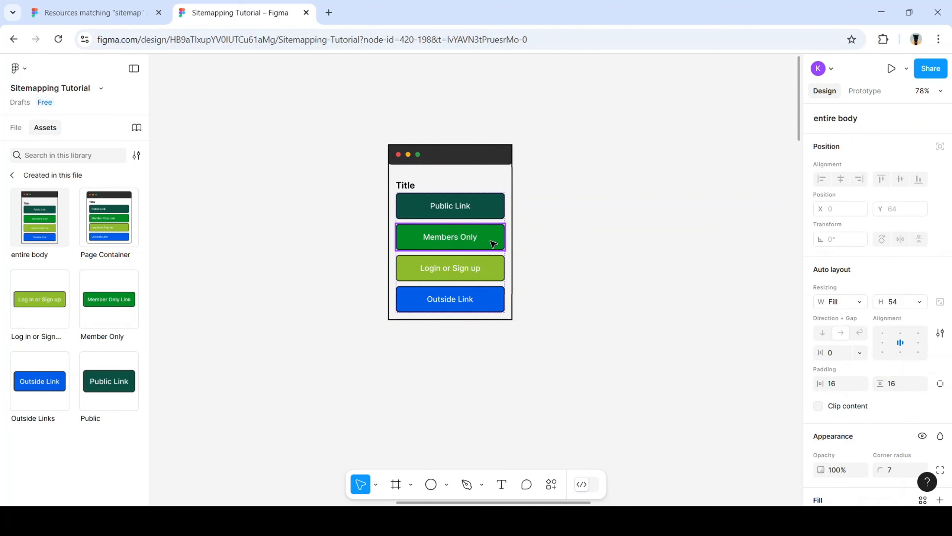
key("ctrl+d")
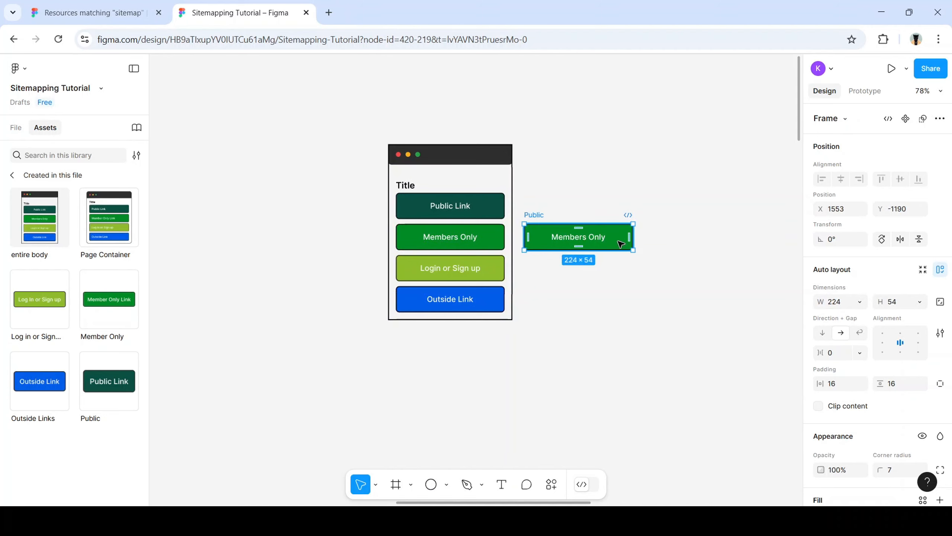
key("Delete")
left_click_drag(355, 119, 588, 399)
key("Delete")
Place a fresh entire body instance to the right of the original component
scroll(338, 460, "left", 7)
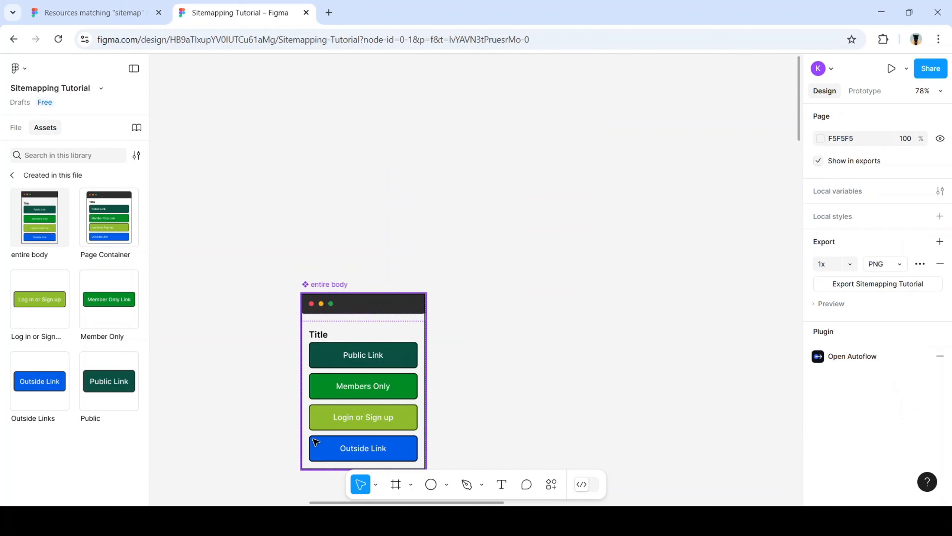
scroll(334, 415, "down", 1)
scroll(333, 415, "down", 3)
left_click(413, 251)
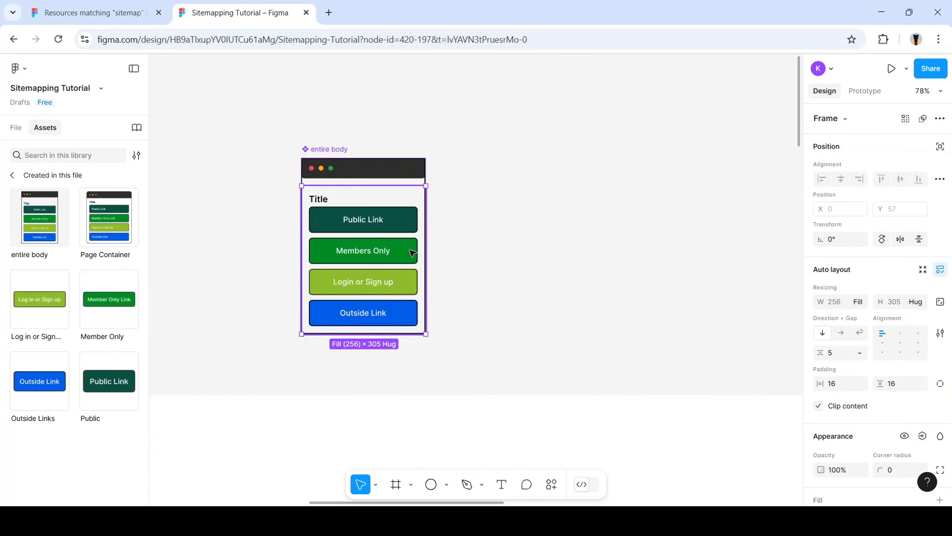
left_click(412, 252)
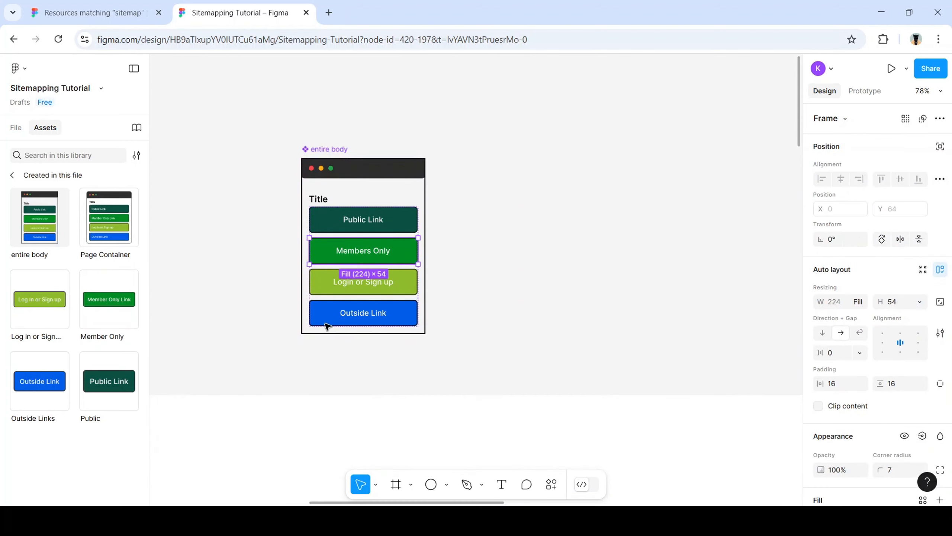
left_click_drag(48, 234, 654, 286)
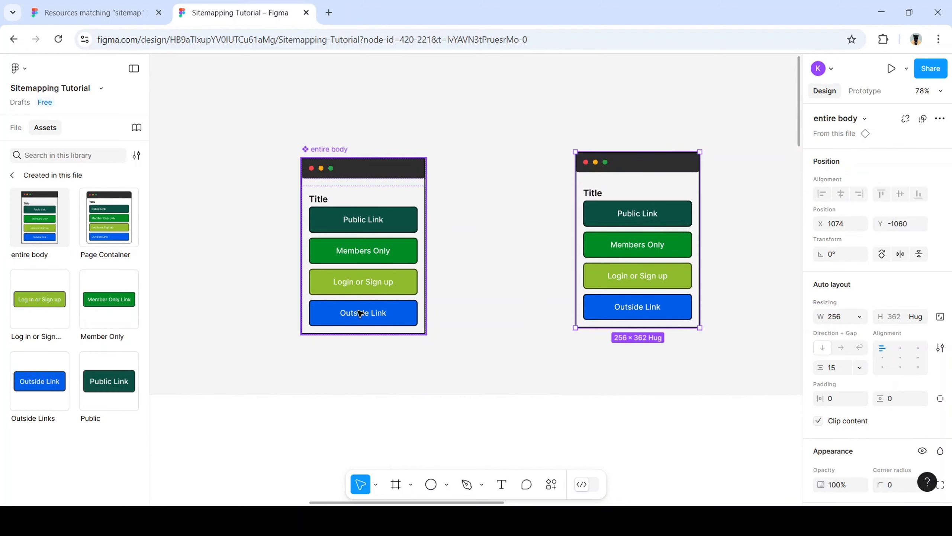
left_click(393, 282)
left_click(393, 283)
left_click(393, 283)
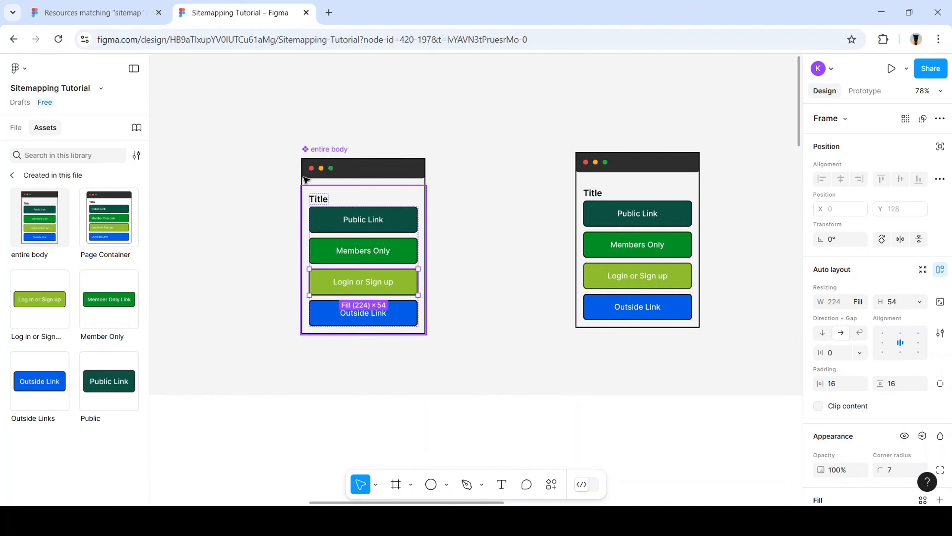
Duplicate the component's Login or Sign up button to six and move the component up-left
key("ctrl+d")
key("ctrl+d")
key("ctrl+d")
key("ctrl+d")
key("ctrl+d")
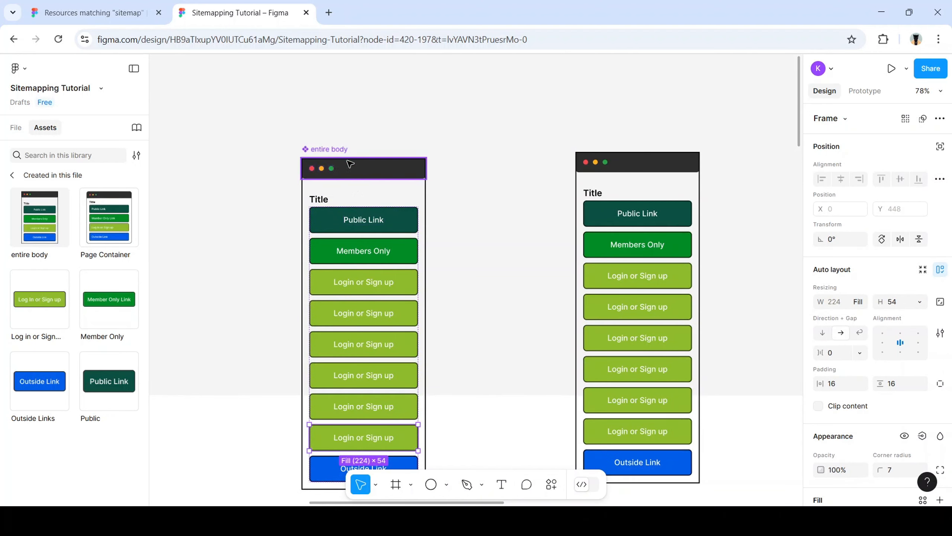
scroll(350, 163, "down", 2)
left_click_drag(293, 74, 465, 458)
scroll(359, 320, "up", 1)
scroll(348, 268, "up", 5)
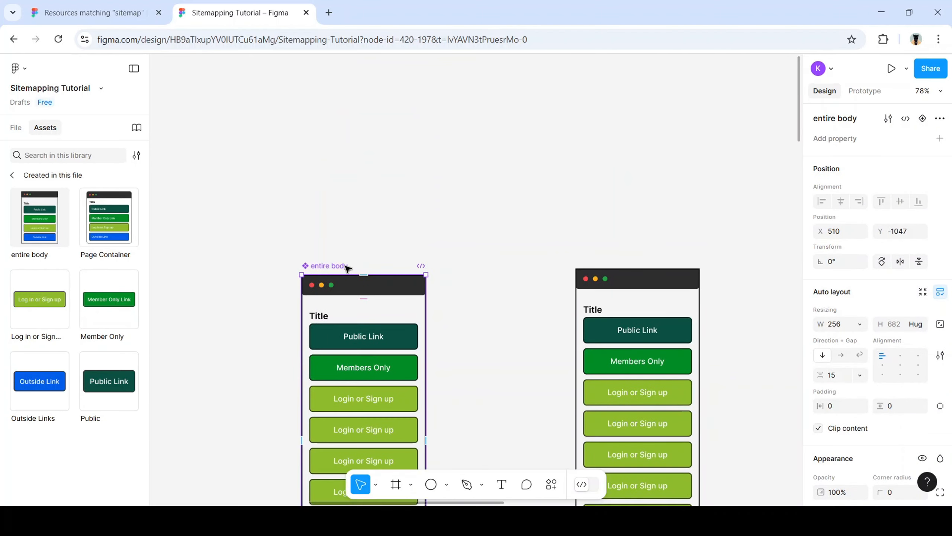
left_click_drag(385, 292, 355, 102)
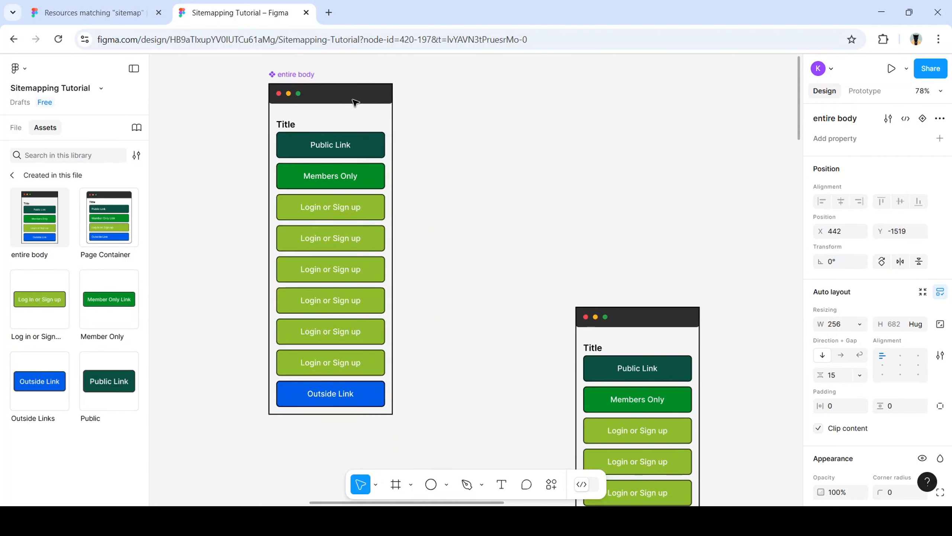
Delete two Login or Sign up buttons from the right instance, leaving four, and shift it left
scroll(629, 330, "down", 5)
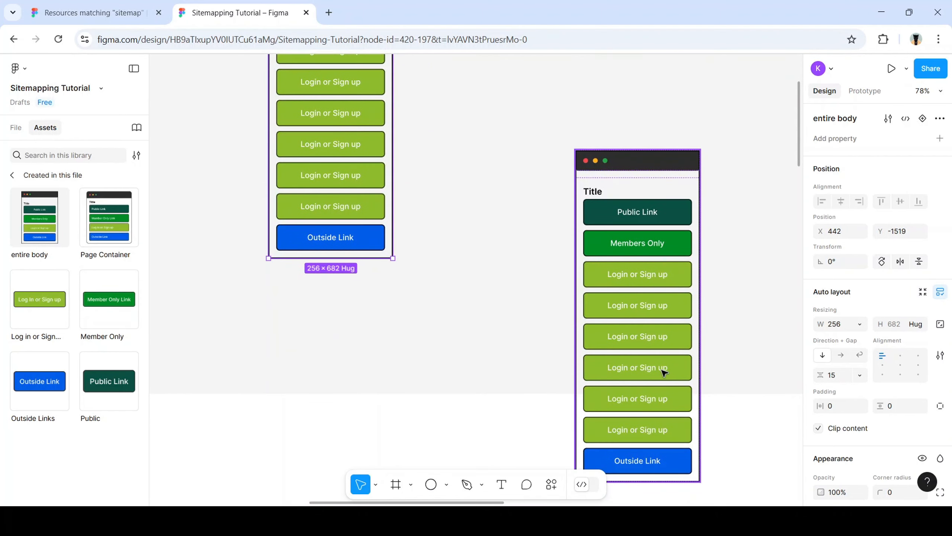
left_click(674, 380)
left_click(675, 373)
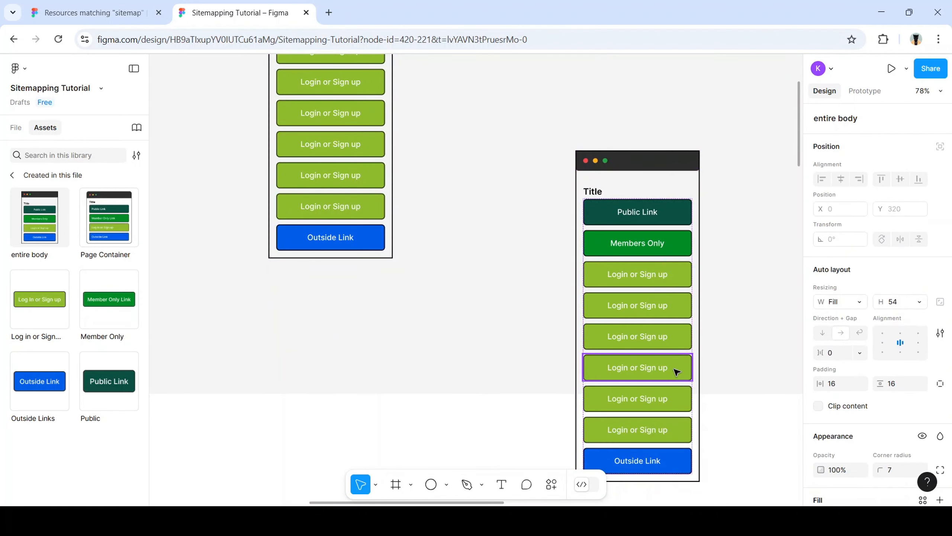
key("Delete")
left_click(675, 371)
left_click(674, 370)
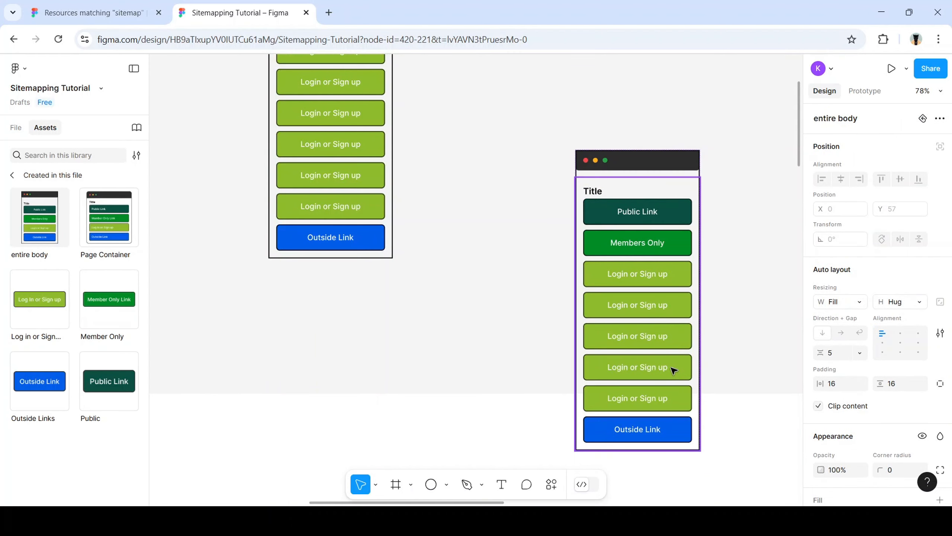
left_click(673, 370)
key("Delete")
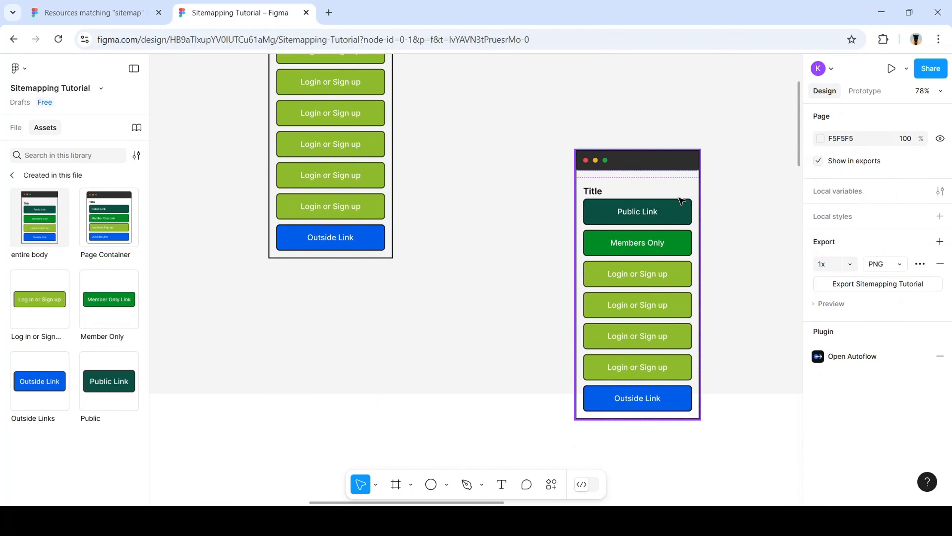
left_click(677, 158)
left_click_drag(677, 158, 623, 155)
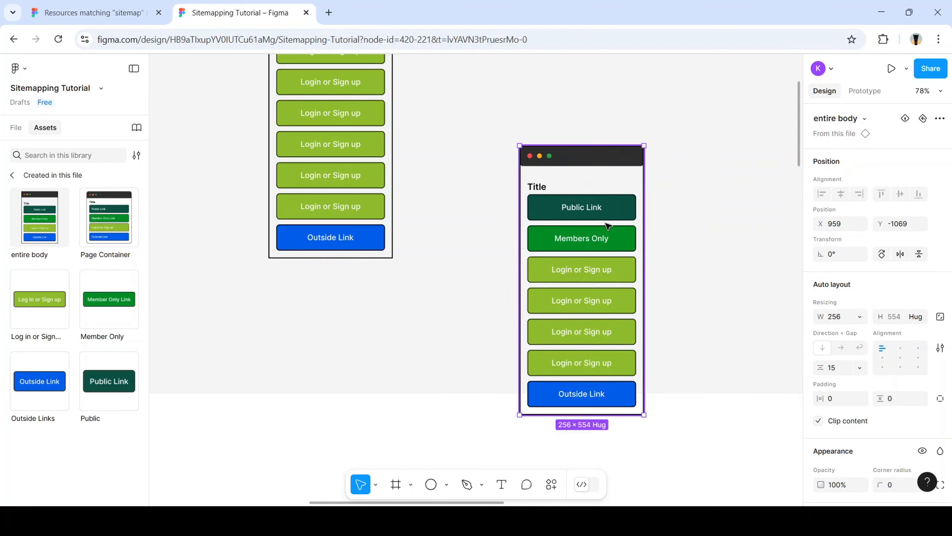
Reposition the page instance and add two more entire body instances, lifting one out of the MacBook frame
scroll(590, 181, "down", 5)
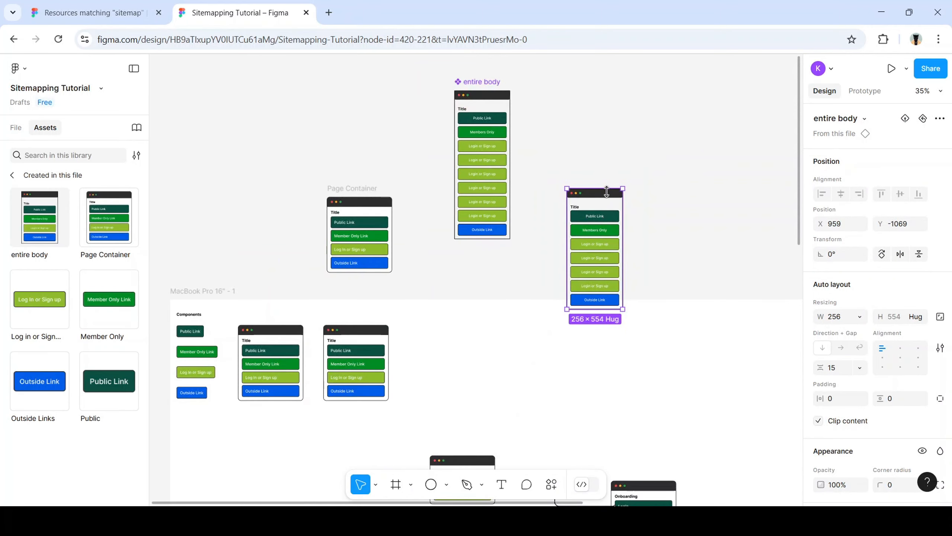
left_click_drag(606, 203, 575, 280)
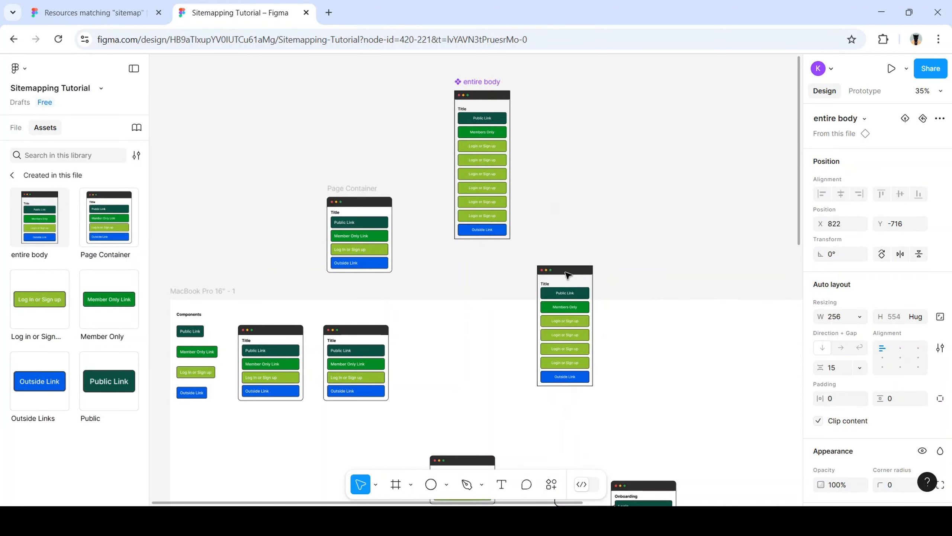
left_click(63, 221)
left_click_drag(40, 217, 734, 349)
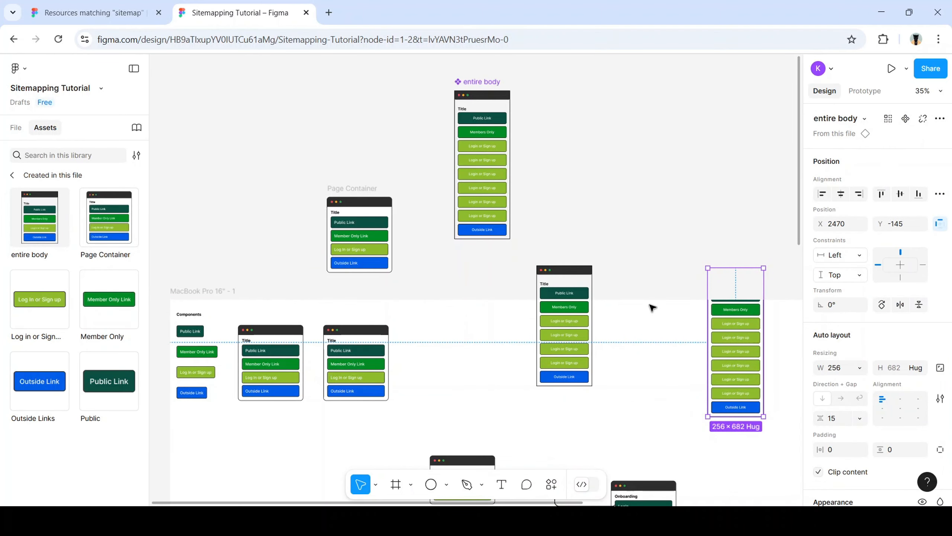
scroll(653, 306, "right", 5)
left_click(650, 250)
left_click_drag(601, 315, 570, 191)
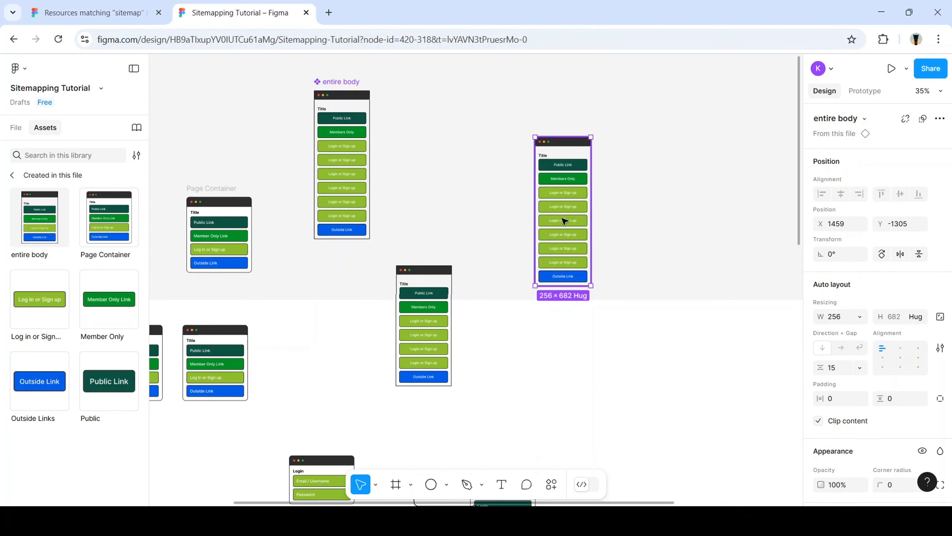
left_click_drag(39, 221, 680, 198)
scroll(431, 218, "up", 1)
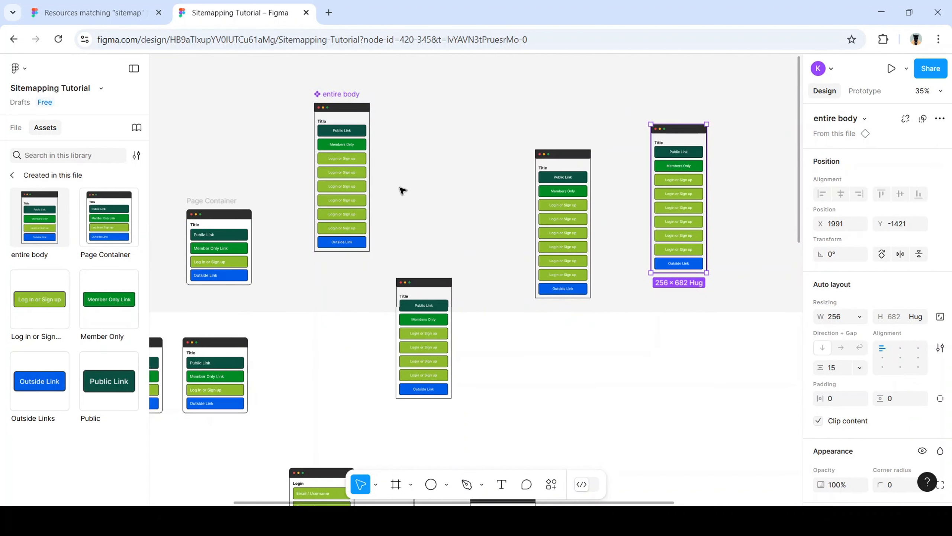
Launch the Autoflow plugin from the 'auto' command search
left_click(550, 484)
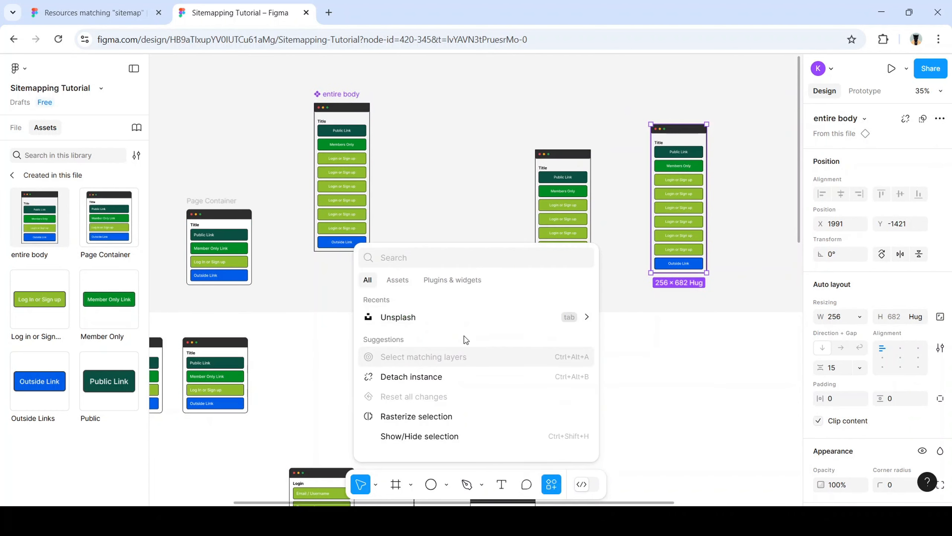
type("auto")
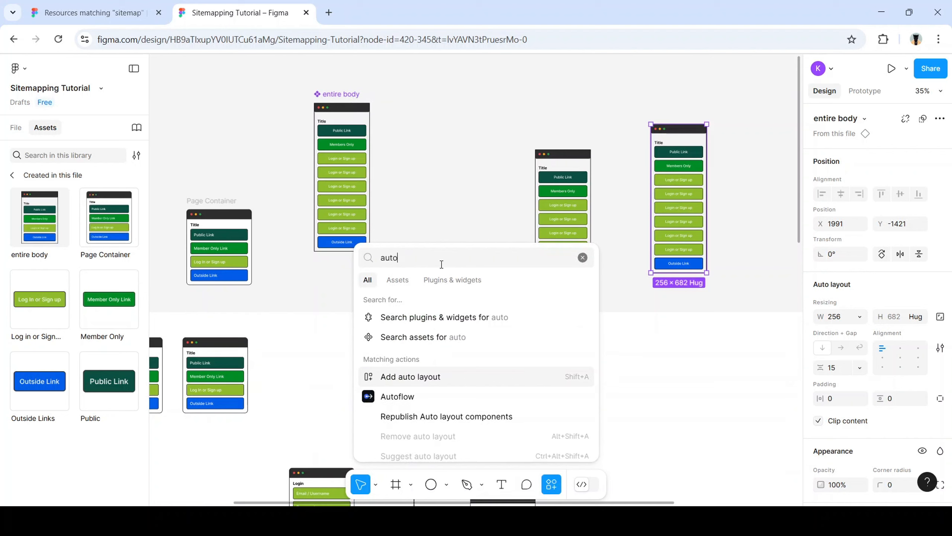
left_click(480, 396)
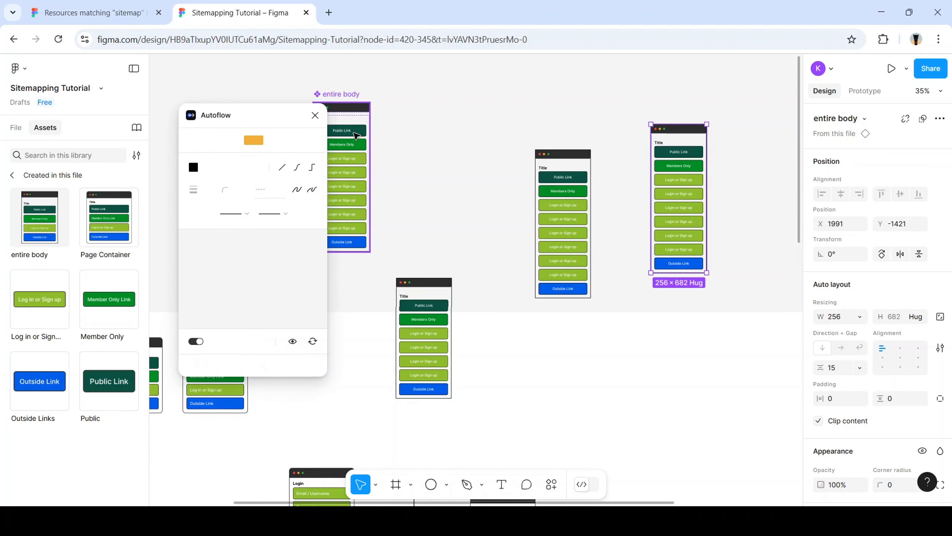
Draw Autoflow arrows from the component's links frame to the lower, middle and far-right page copies
double_click(356, 135)
double_click(357, 135)
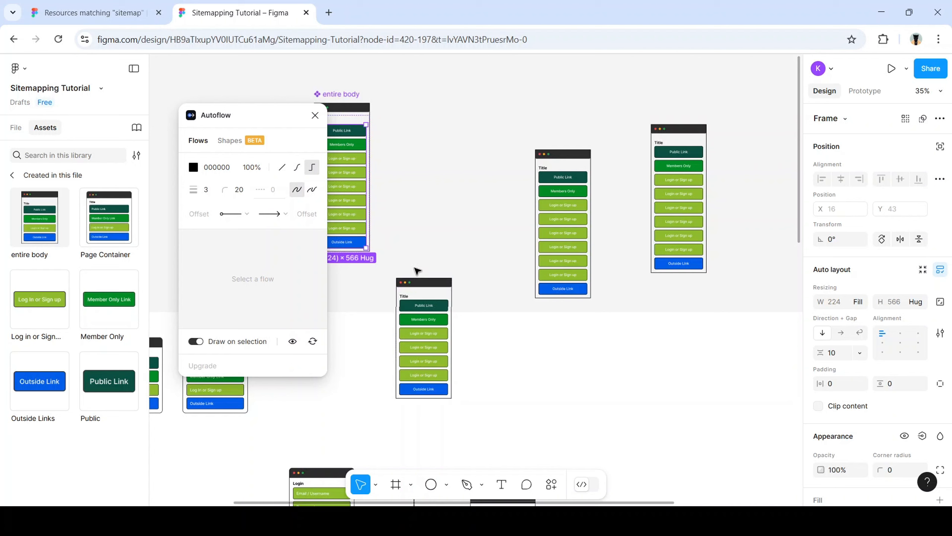
left_click(422, 281, "shift")
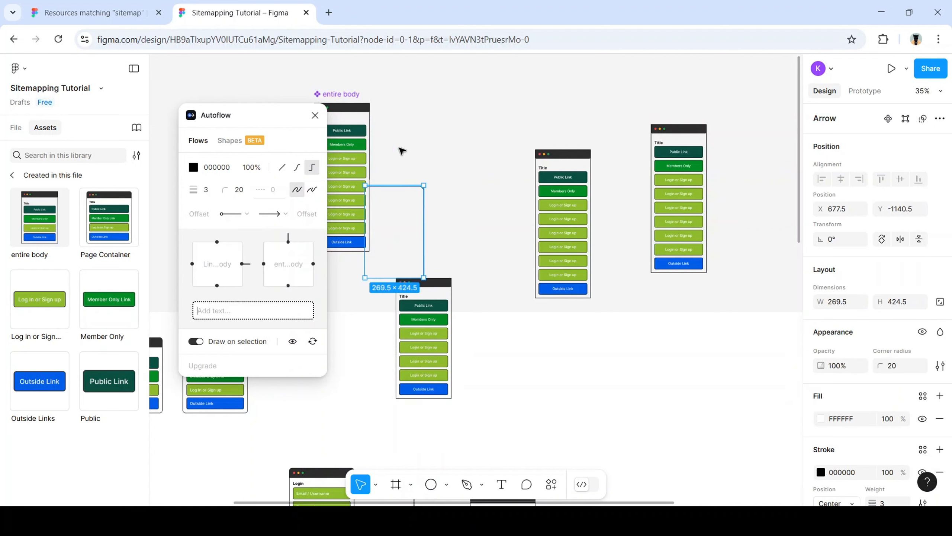
left_click(365, 150)
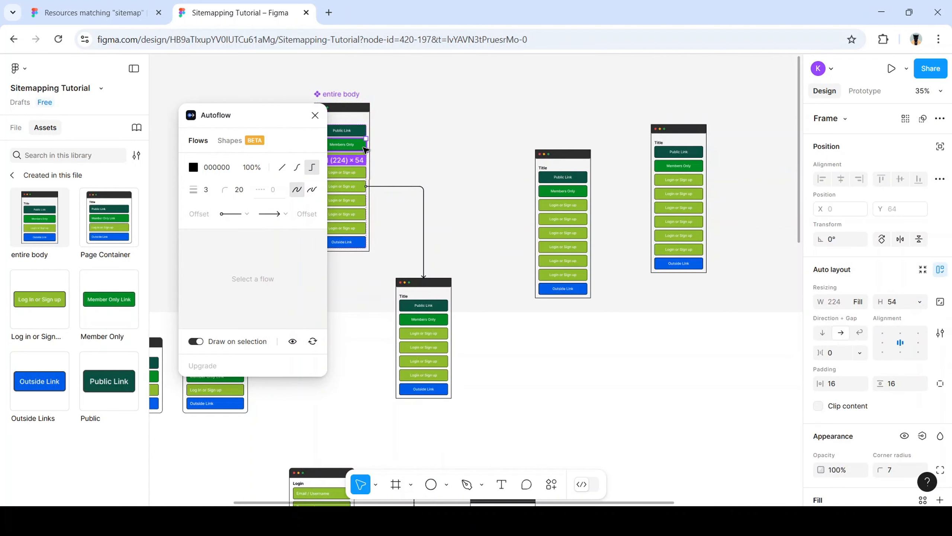
left_click(568, 154, "shift")
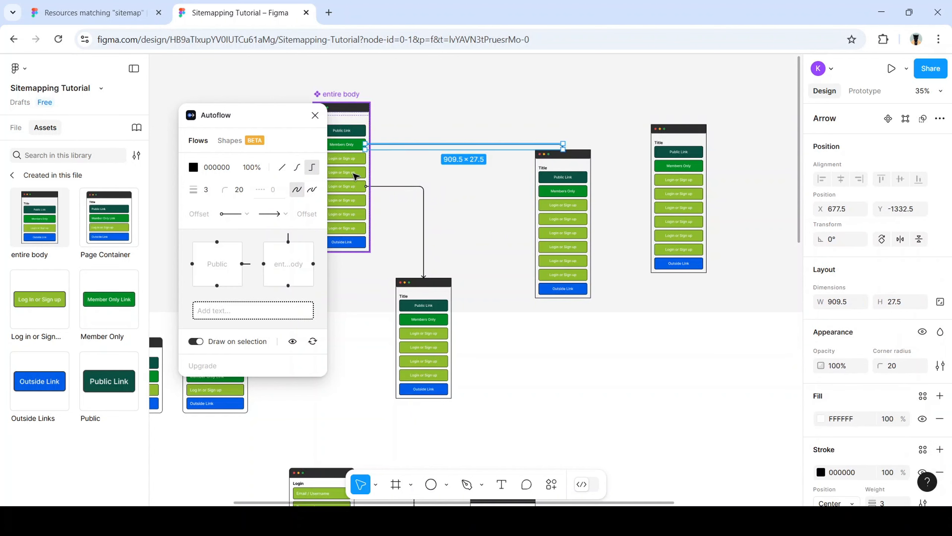
left_click(349, 177)
left_click(346, 175)
left_click(344, 175)
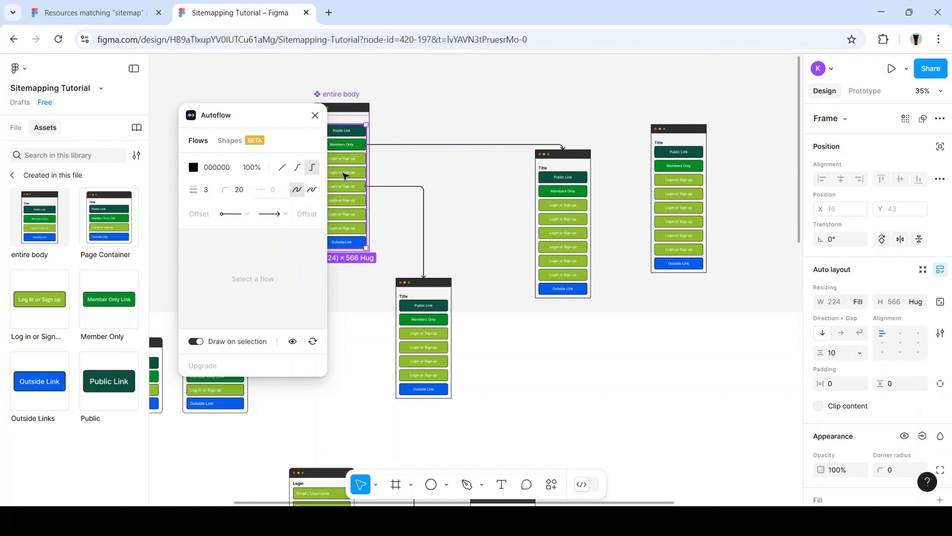
left_click(684, 135, "shift")
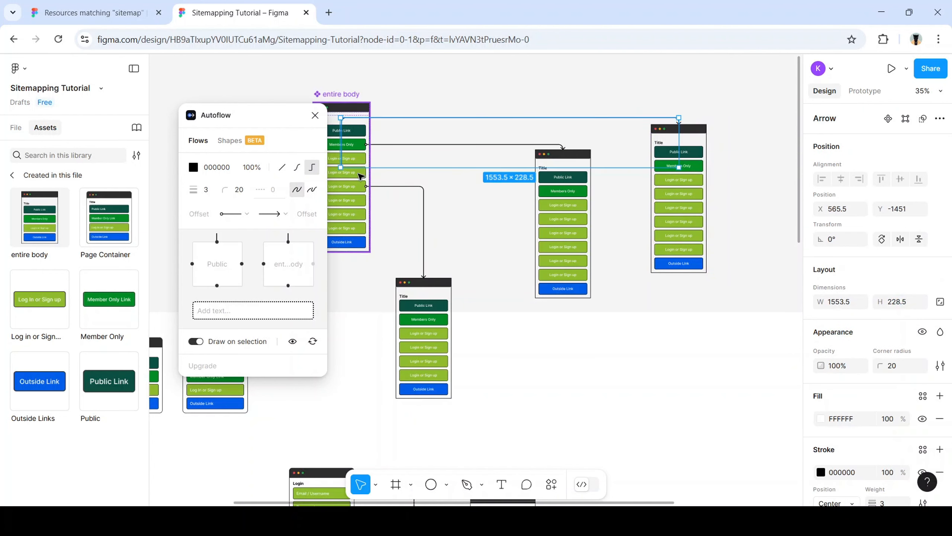
left_click(316, 121)
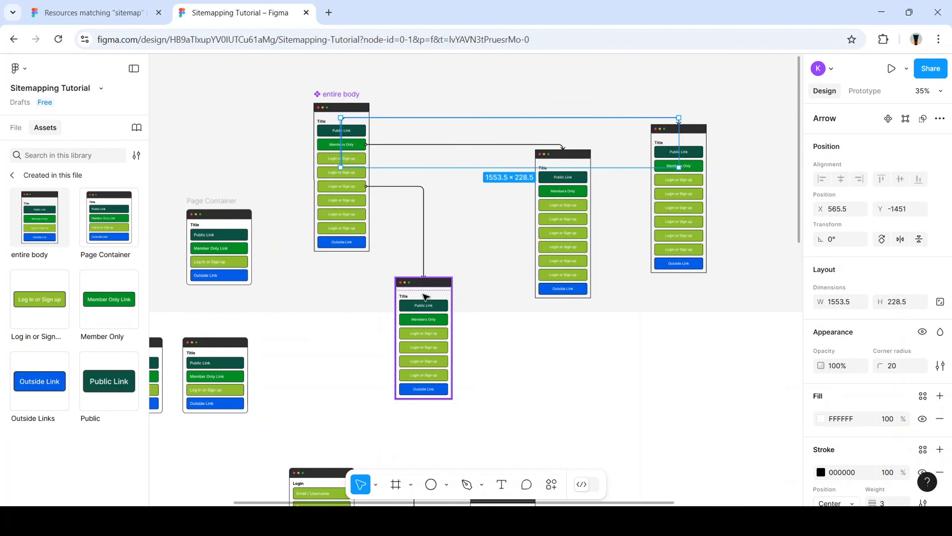